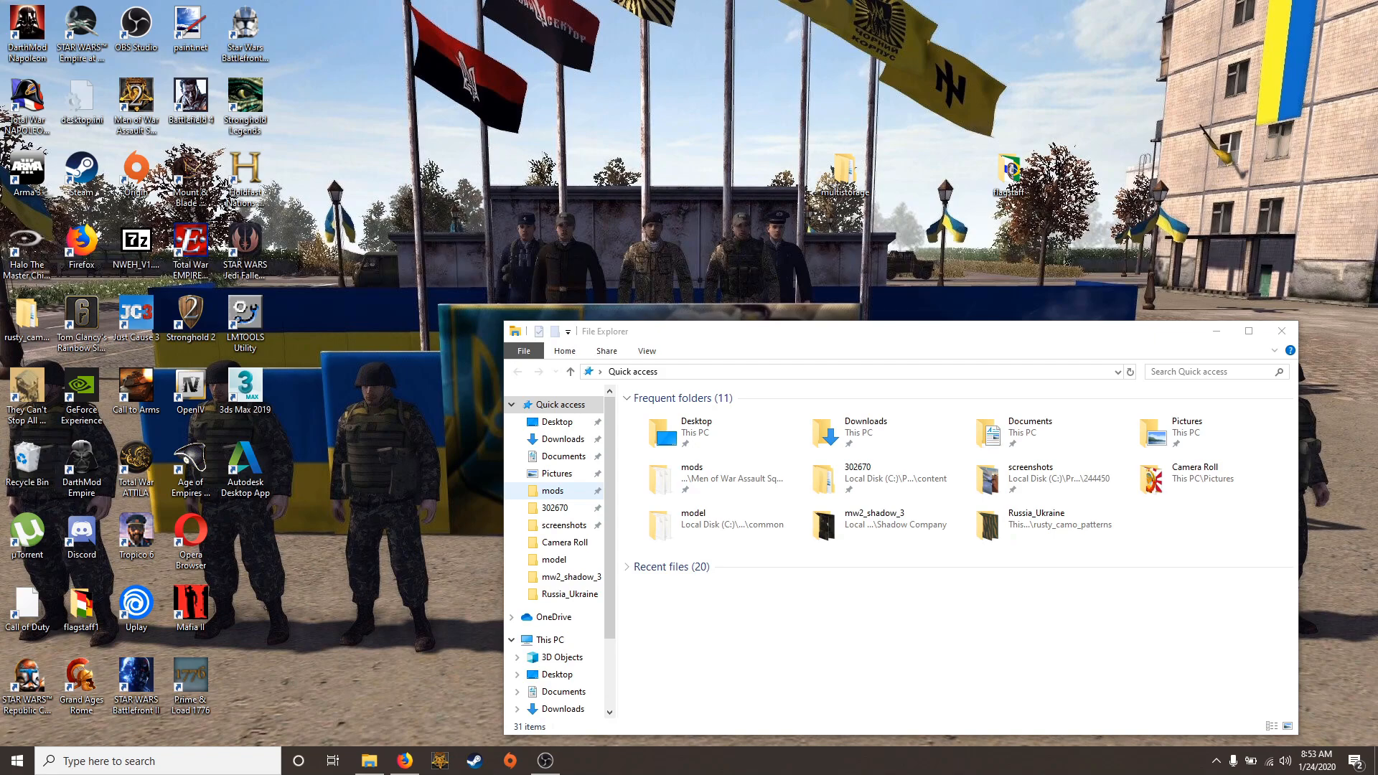
Open the UFO aftermath mod's resource\entity\-vehicle\1965_2018 folder from the Men of War Assault Squad 2 mods folder
{"action": "left_click", "coordinate": [552, 490]}
{"action": "scroll", "coordinate": [782, 565], "scroll_direction": "down", "scroll_amount": 3}
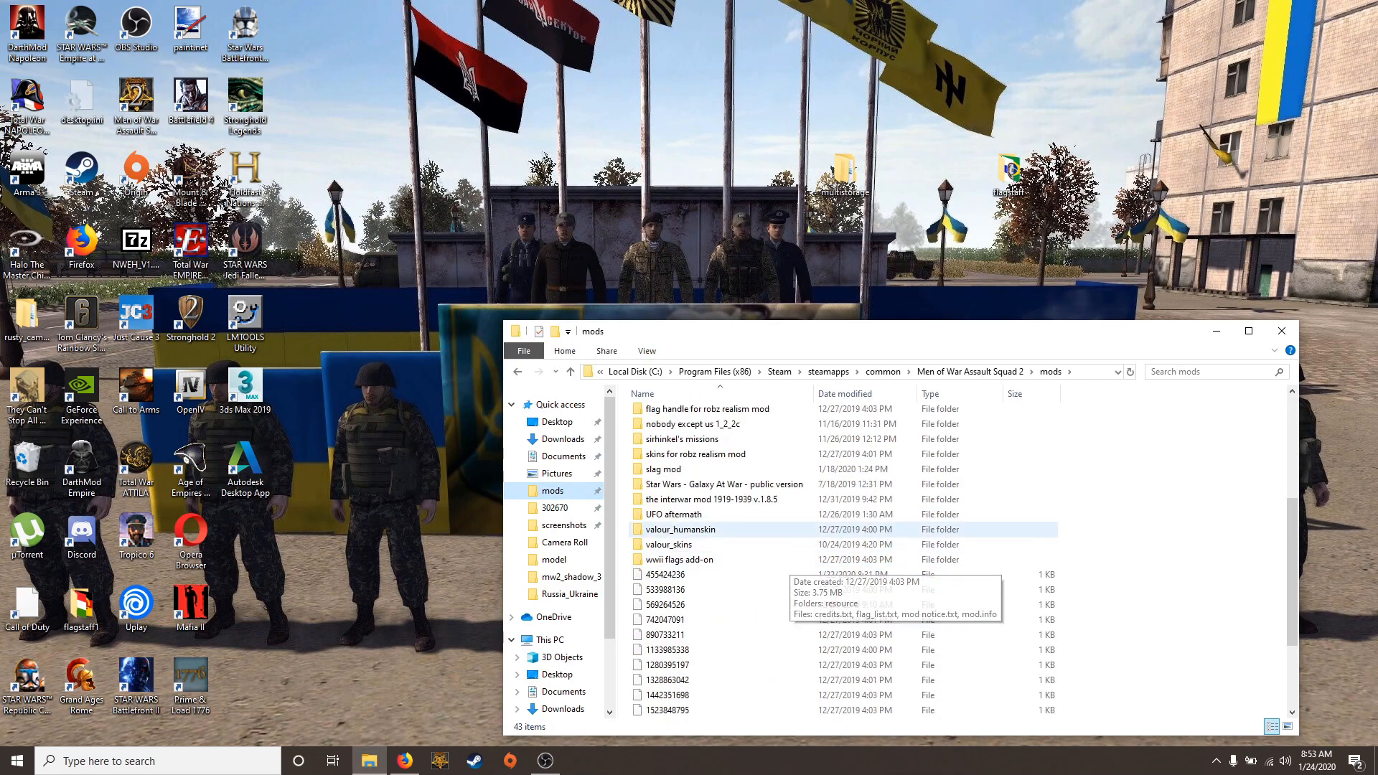
{"action": "left_click", "coordinate": [754, 515]}
{"action": "double_click", "coordinate": [754, 513]}
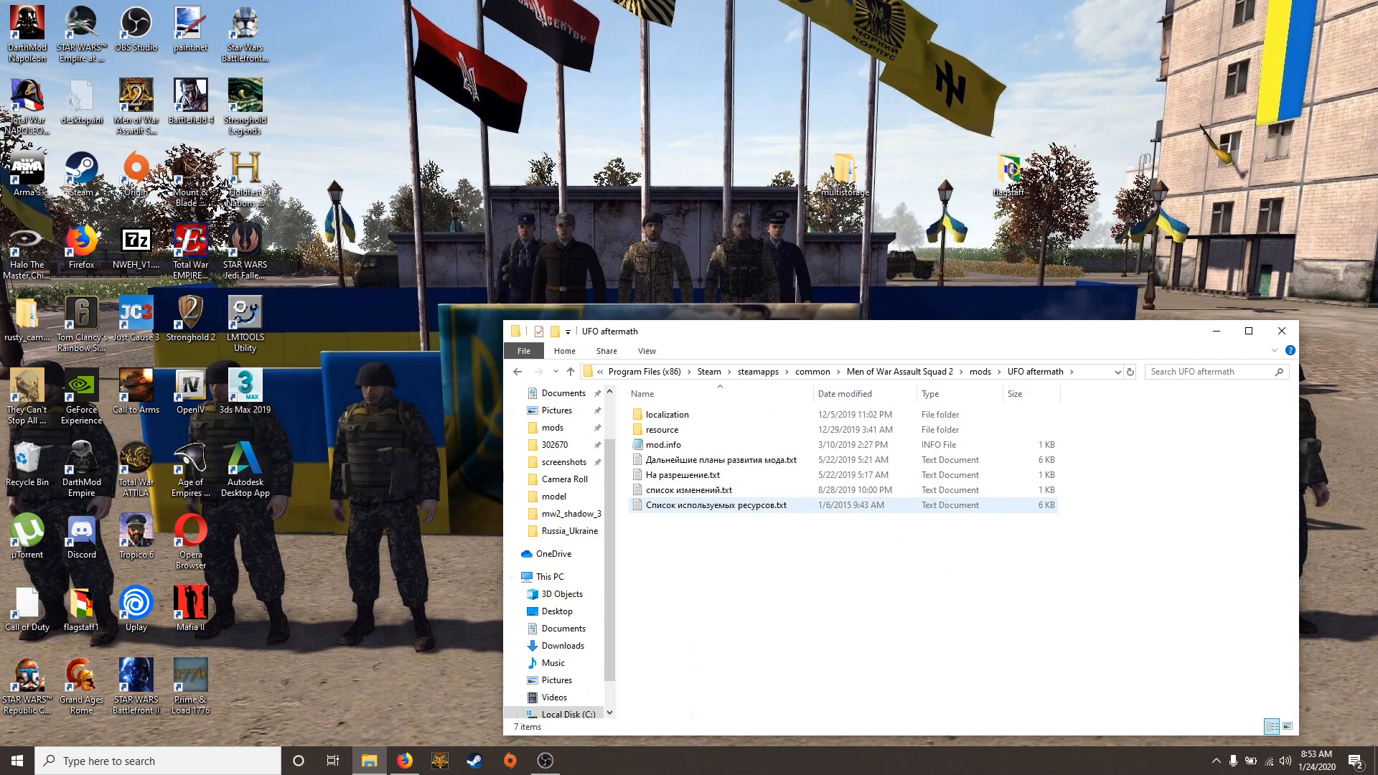
{"action": "double_click", "coordinate": [662, 429]}
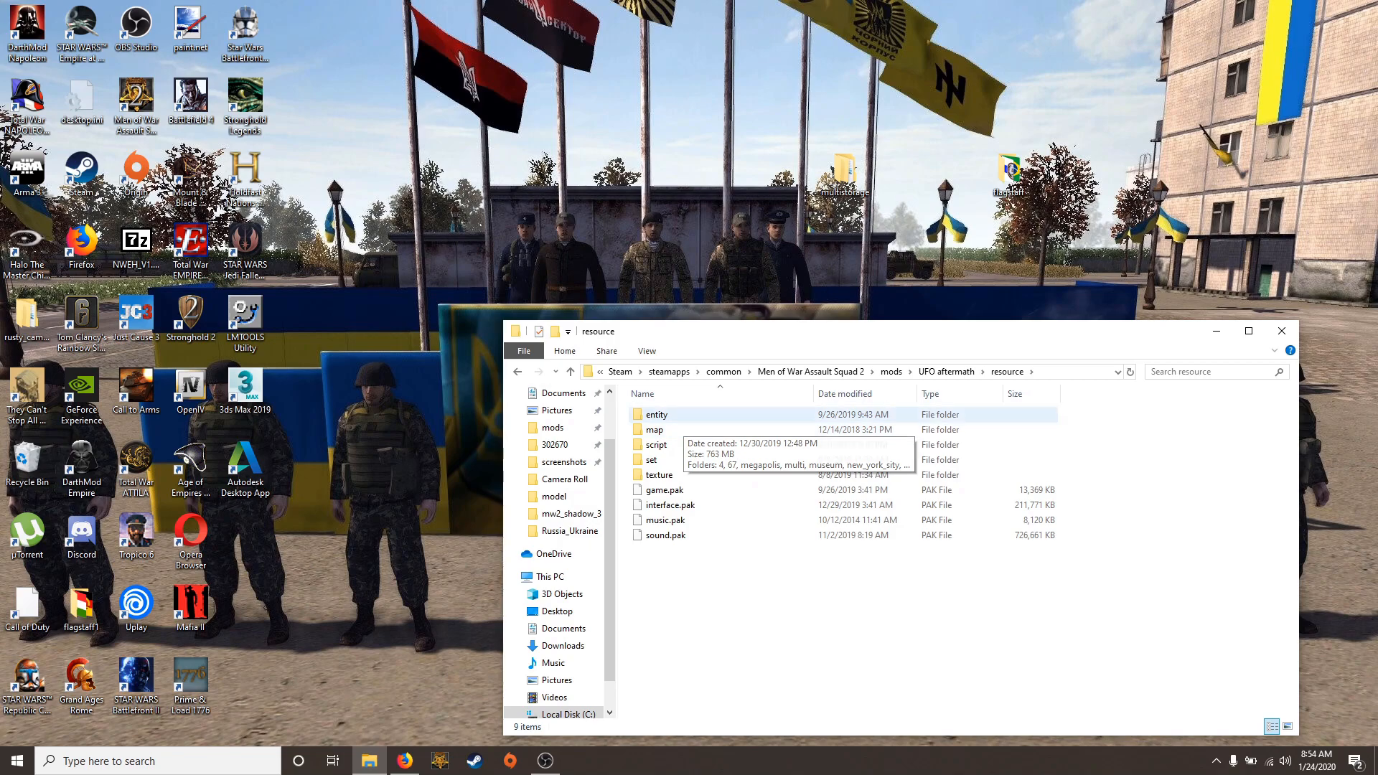
{"action": "double_click", "coordinate": [655, 429]}
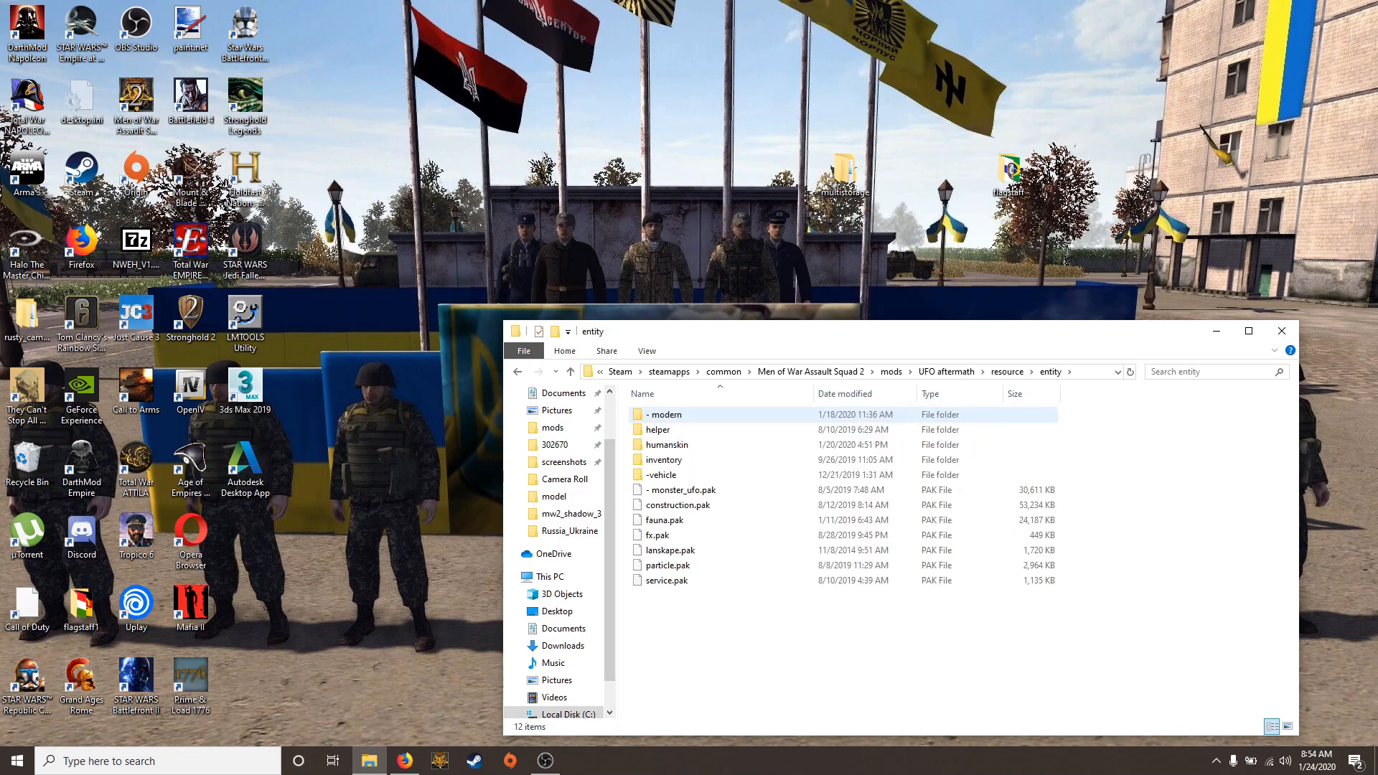
{"action": "double_click", "coordinate": [657, 475]}
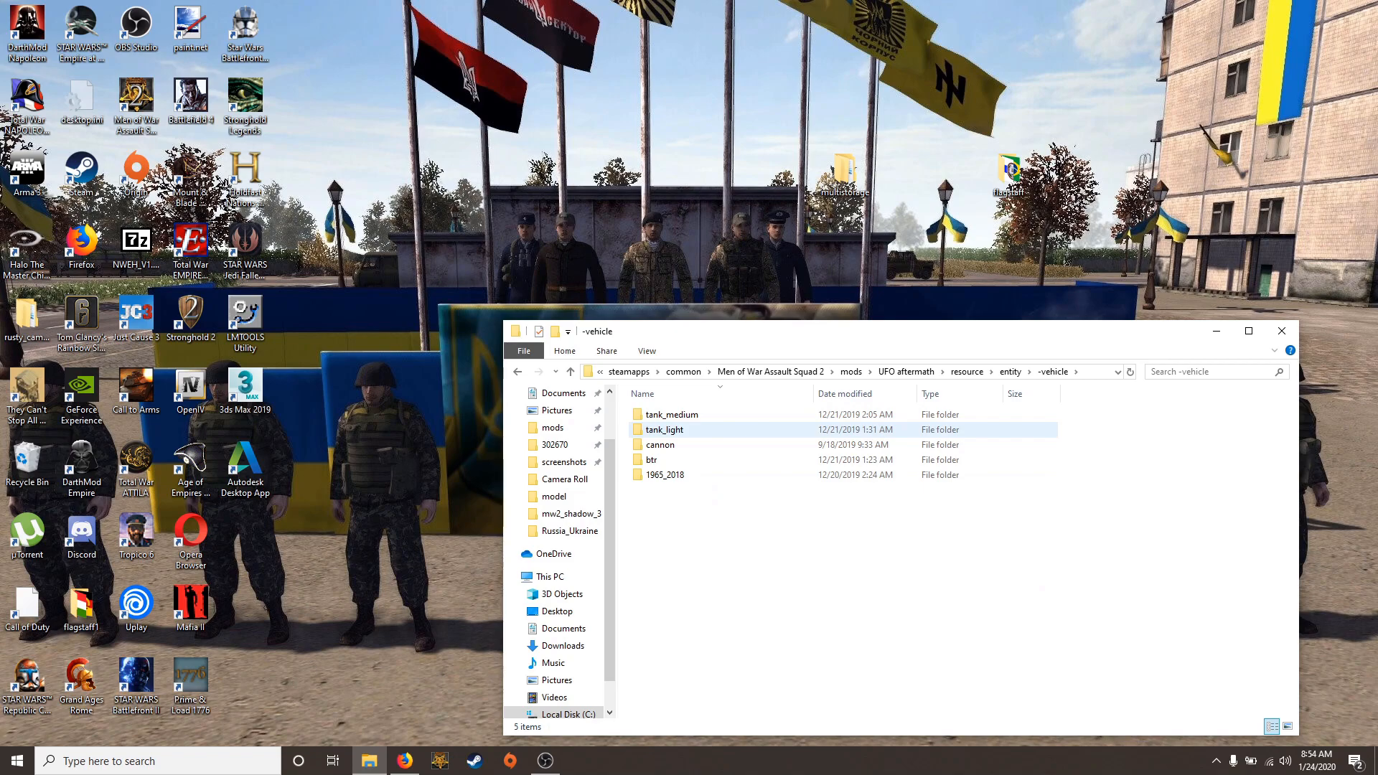
{"action": "double_click", "coordinate": [665, 475]}
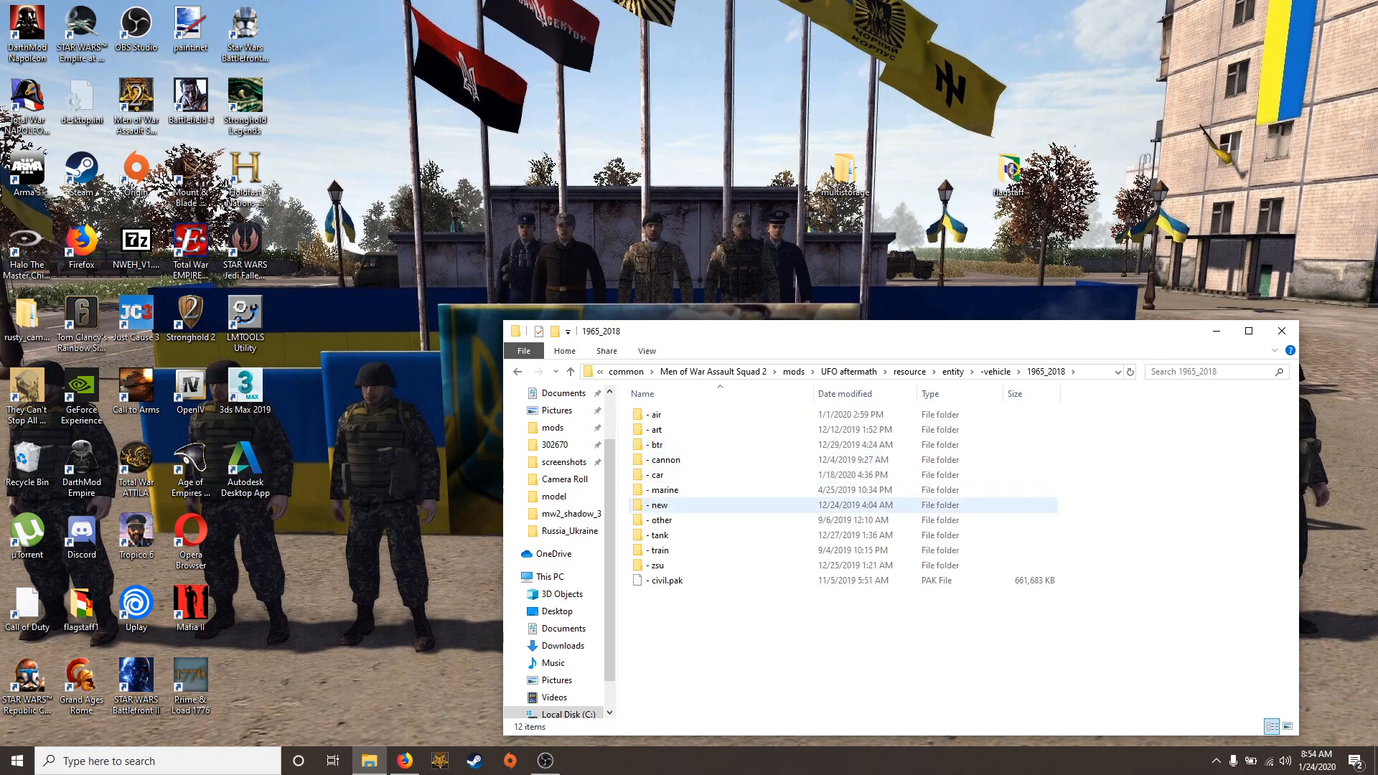
Look through the files of the pmp600 vehicle inside the - new folder, and return to - new
{"action": "double_click", "coordinate": [660, 505]}
{"action": "double_click", "coordinate": [659, 444]}
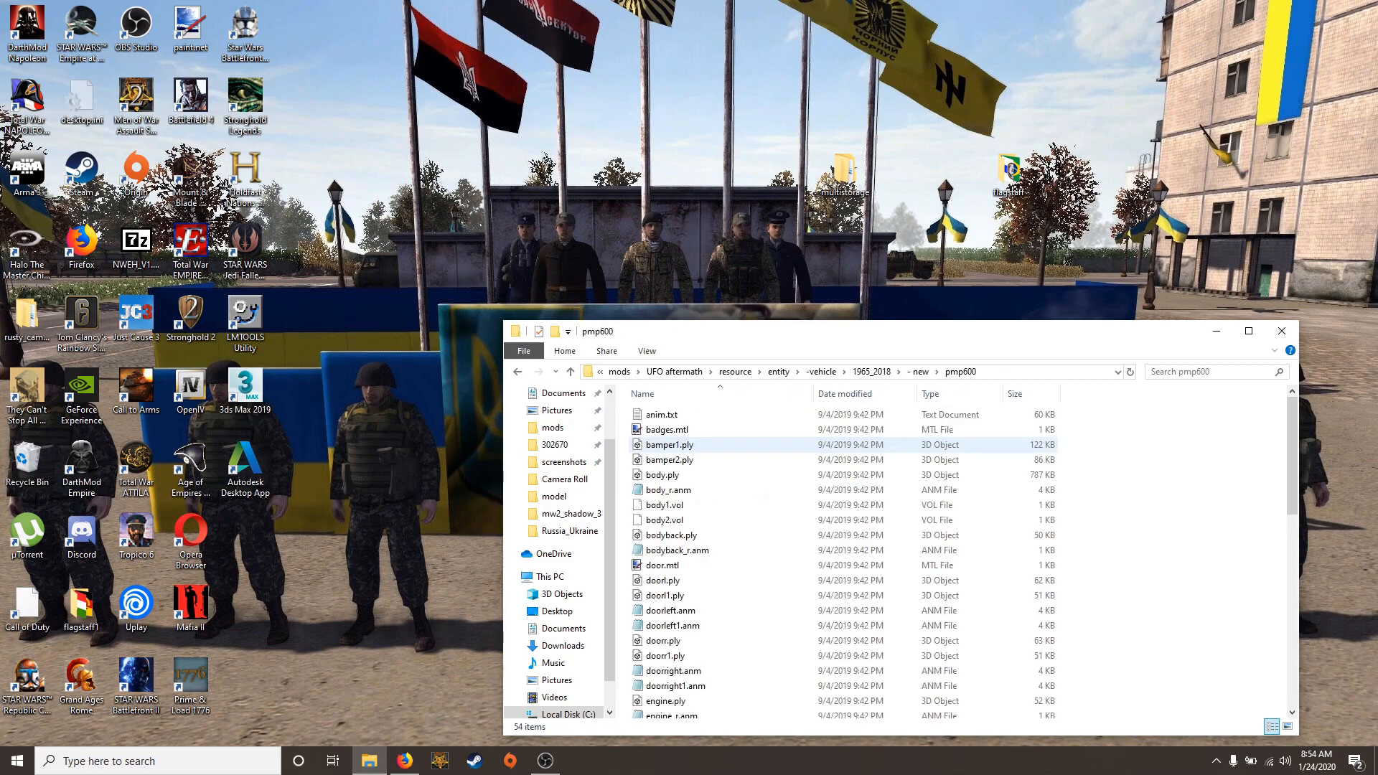
{"action": "scroll", "coordinate": [659, 445], "scroll_direction": "down", "scroll_amount": 11}
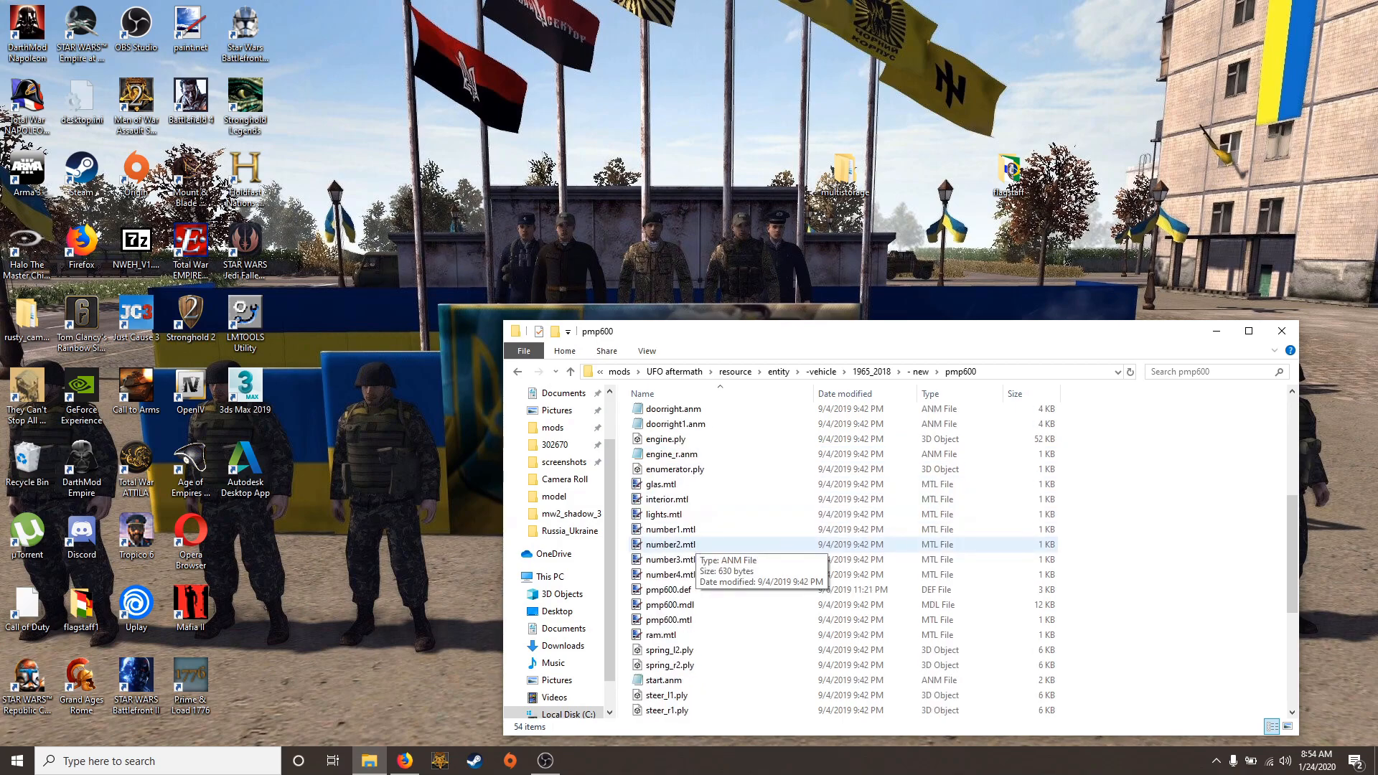
{"action": "scroll", "coordinate": [668, 556], "scroll_direction": "down", "scroll_amount": 4}
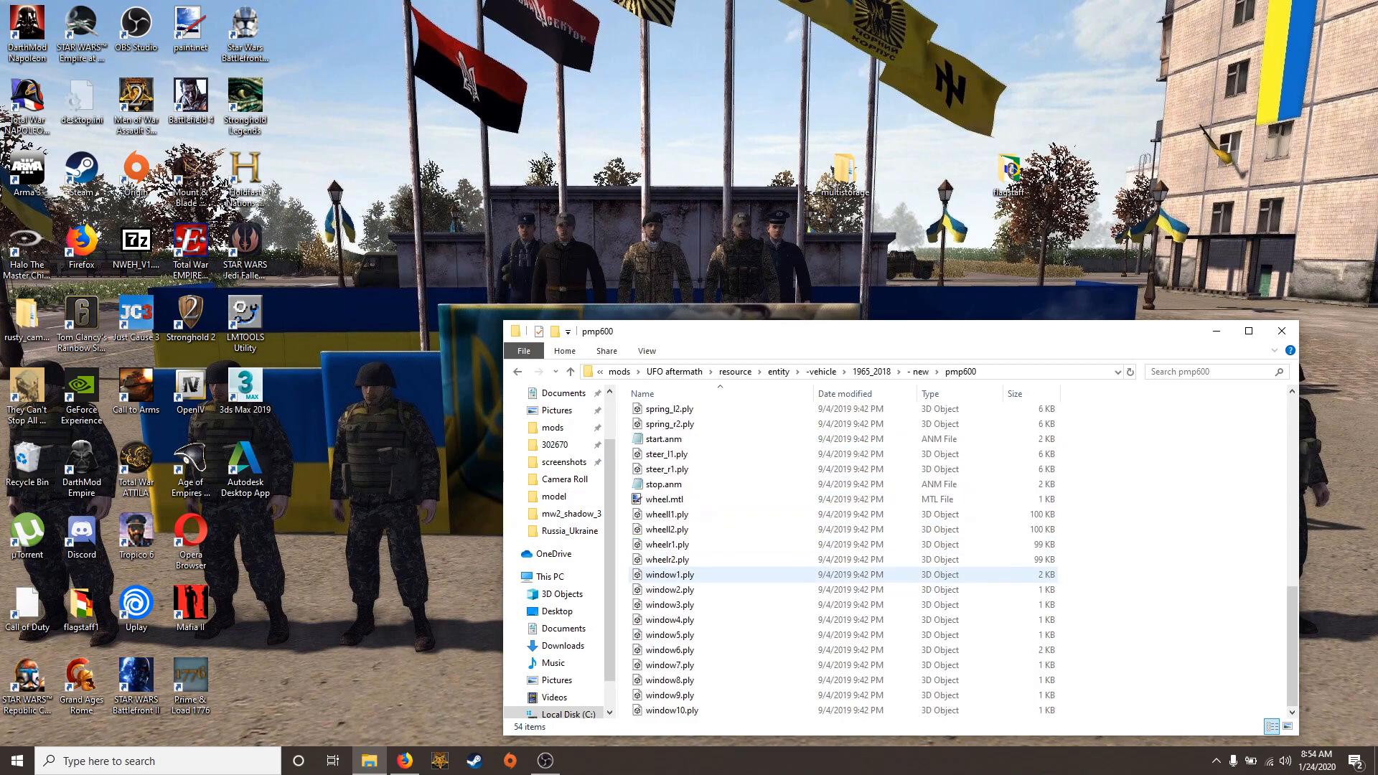
{"action": "left_click", "coordinate": [919, 371]}
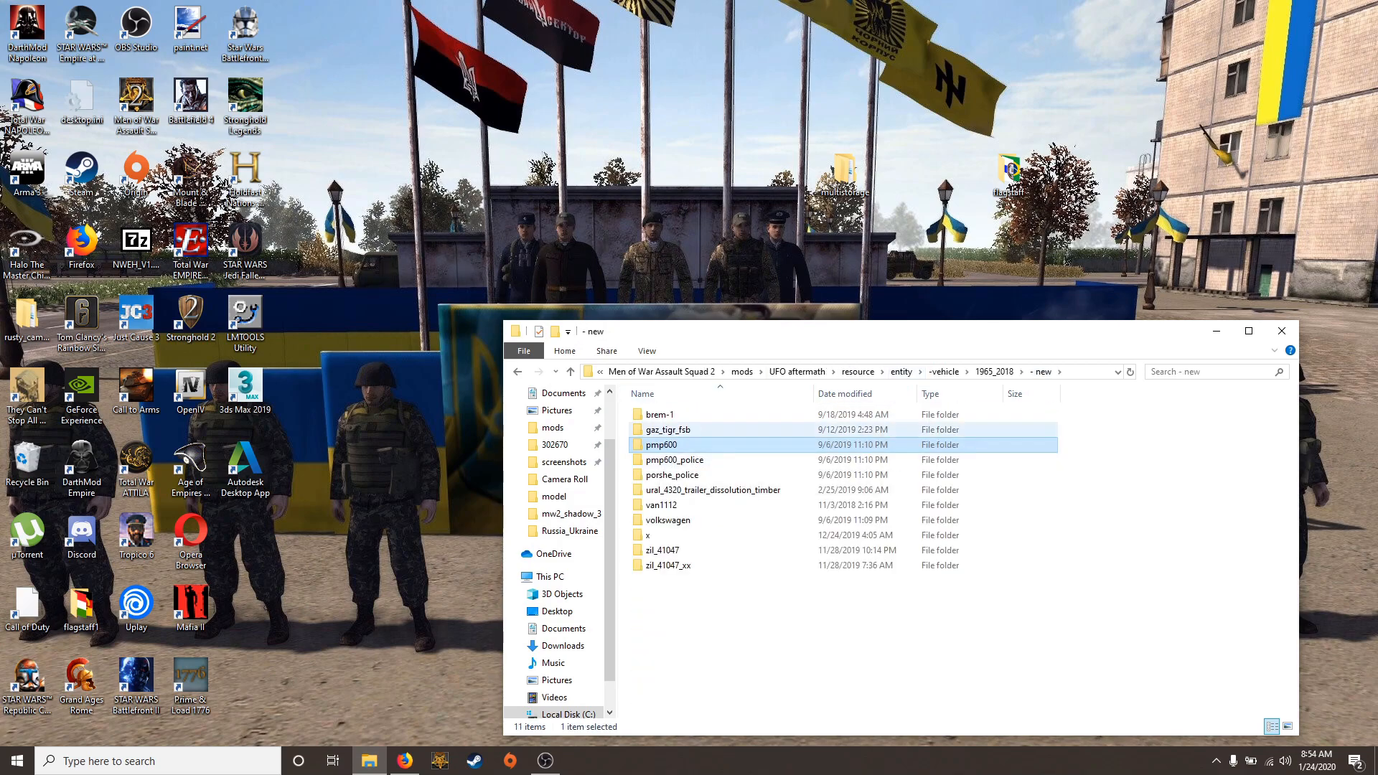
Open the gaz_tigr_fsb vehicle folder and view its black.dds texture, closing the image again
{"action": "left_click", "coordinate": [669, 430]}
{"action": "double_click", "coordinate": [669, 430]}
{"action": "double_click", "coordinate": [690, 430]}
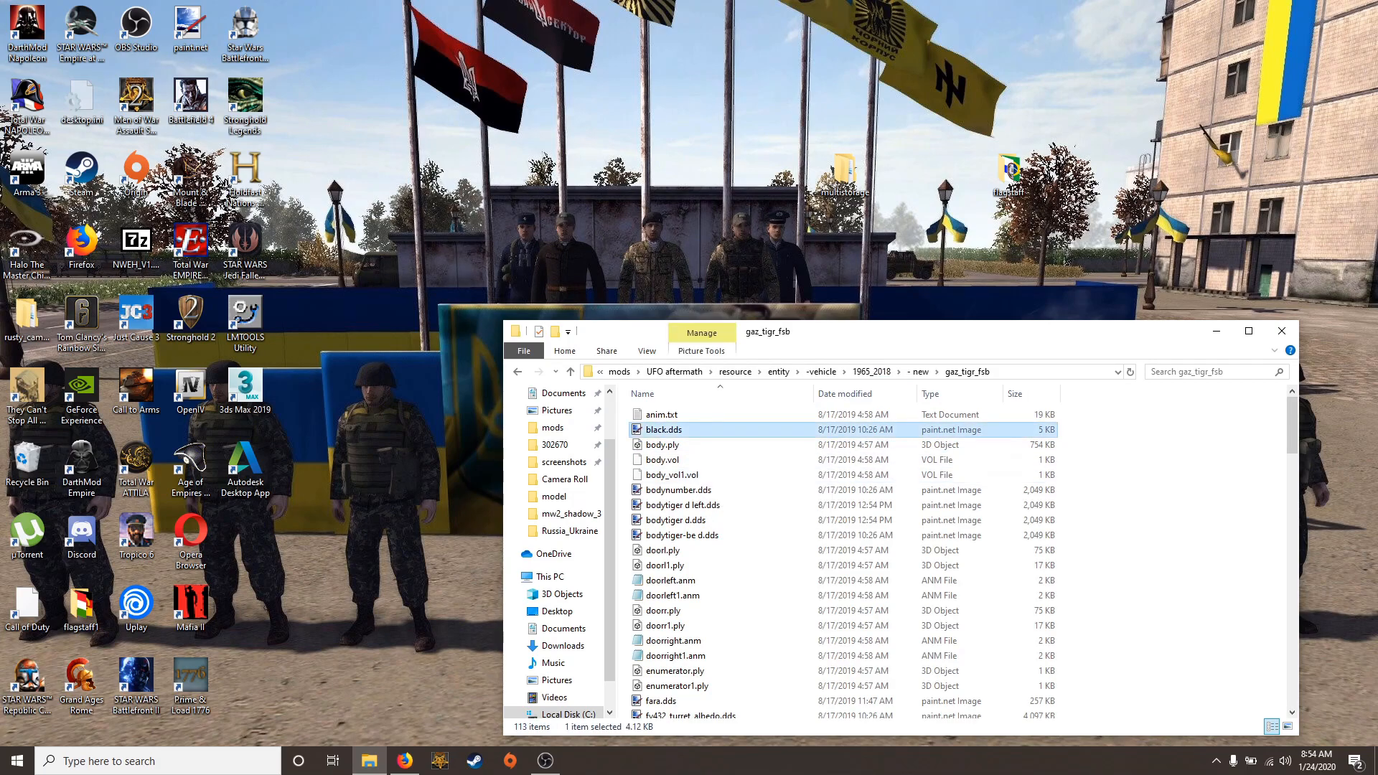
{"action": "left_click", "coordinate": [1360, 7]}
View the bodytiger d.dds and bodytiger d left.dds textures one after the other, closing each image
{"action": "double_click", "coordinate": [675, 520]}
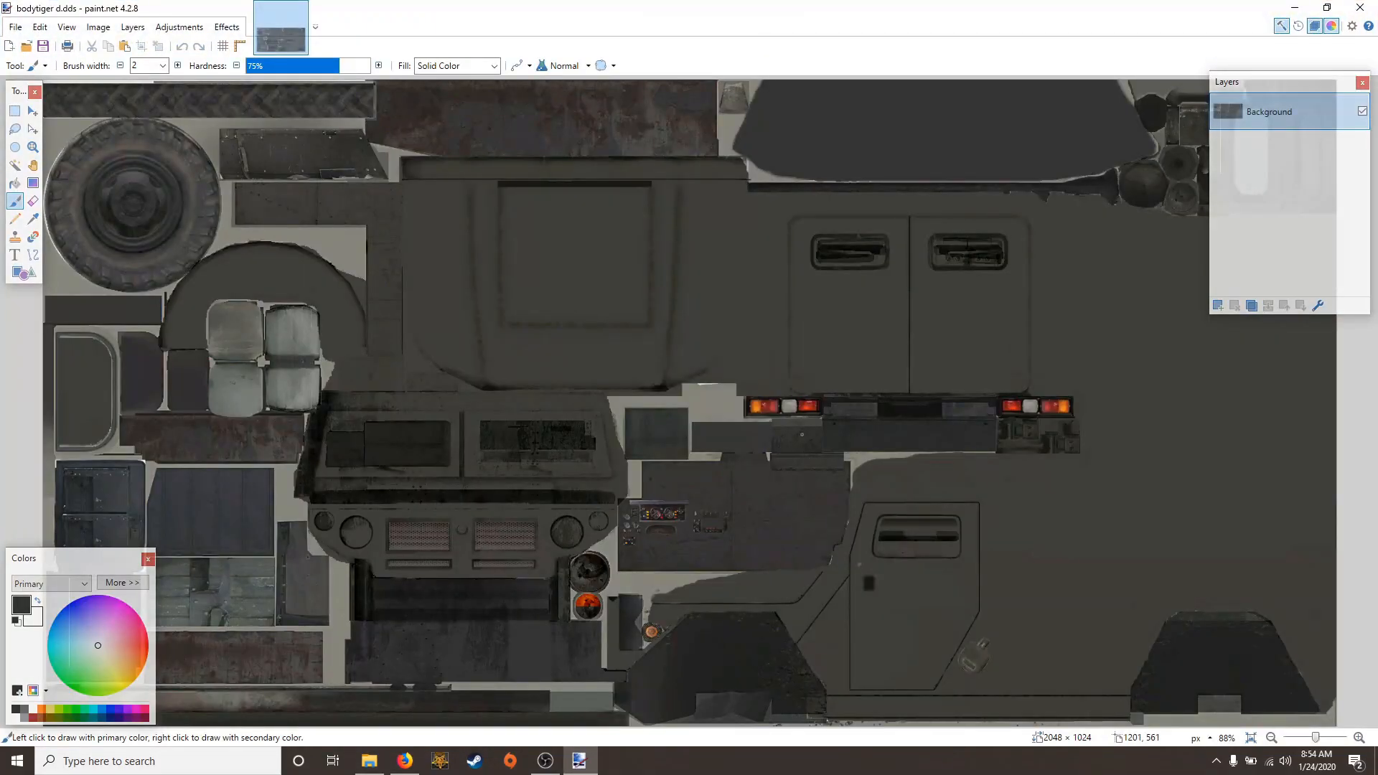
{"action": "scroll", "coordinate": [722, 404], "scroll_direction": "down", "scroll_amount": 2}
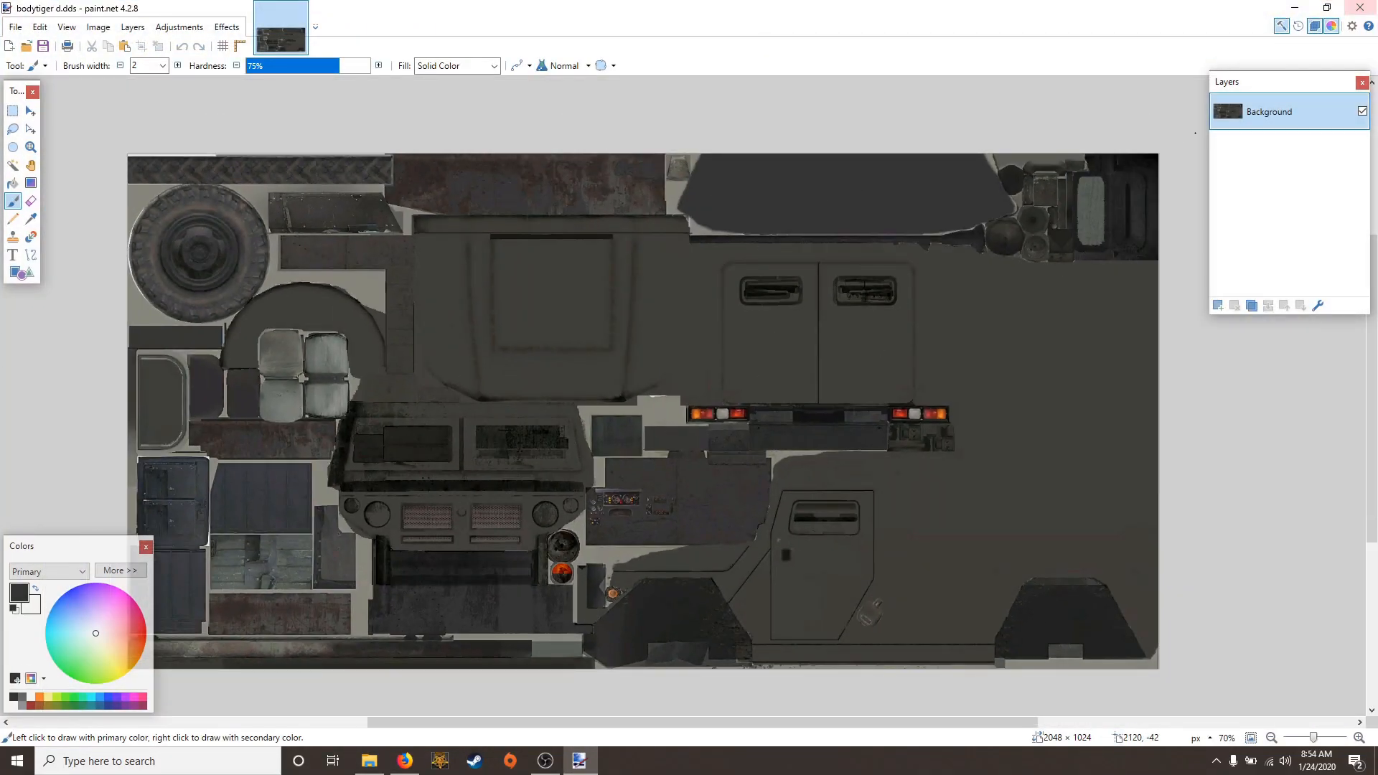
{"action": "left_click", "coordinate": [1360, 7]}
{"action": "double_click", "coordinate": [650, 504]}
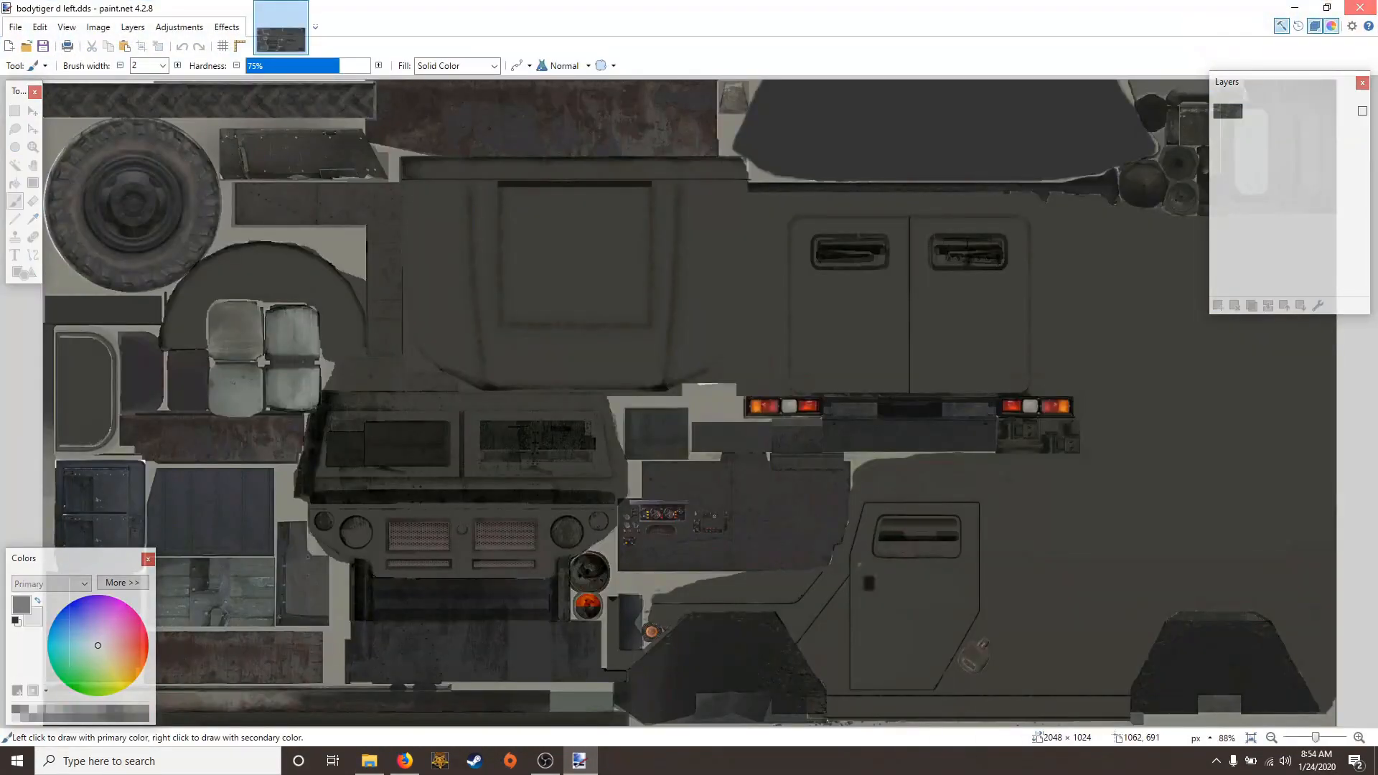
{"action": "left_click", "coordinate": [1360, 7]}
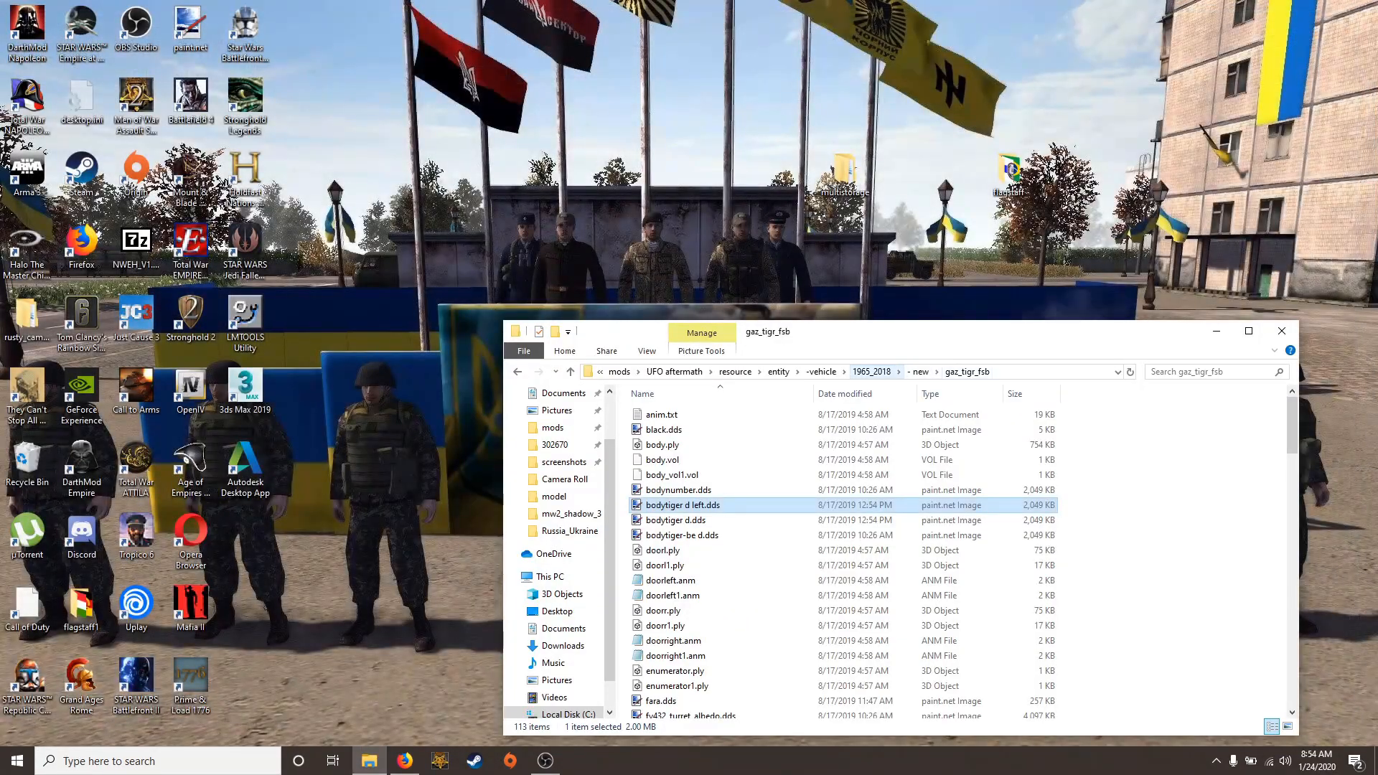
Open UFO_Vehicle1.pak from the UFO aftermath mod's resource\texture\common\model folder with 7-Zip File Manager
{"action": "left_click", "coordinate": [675, 371]}
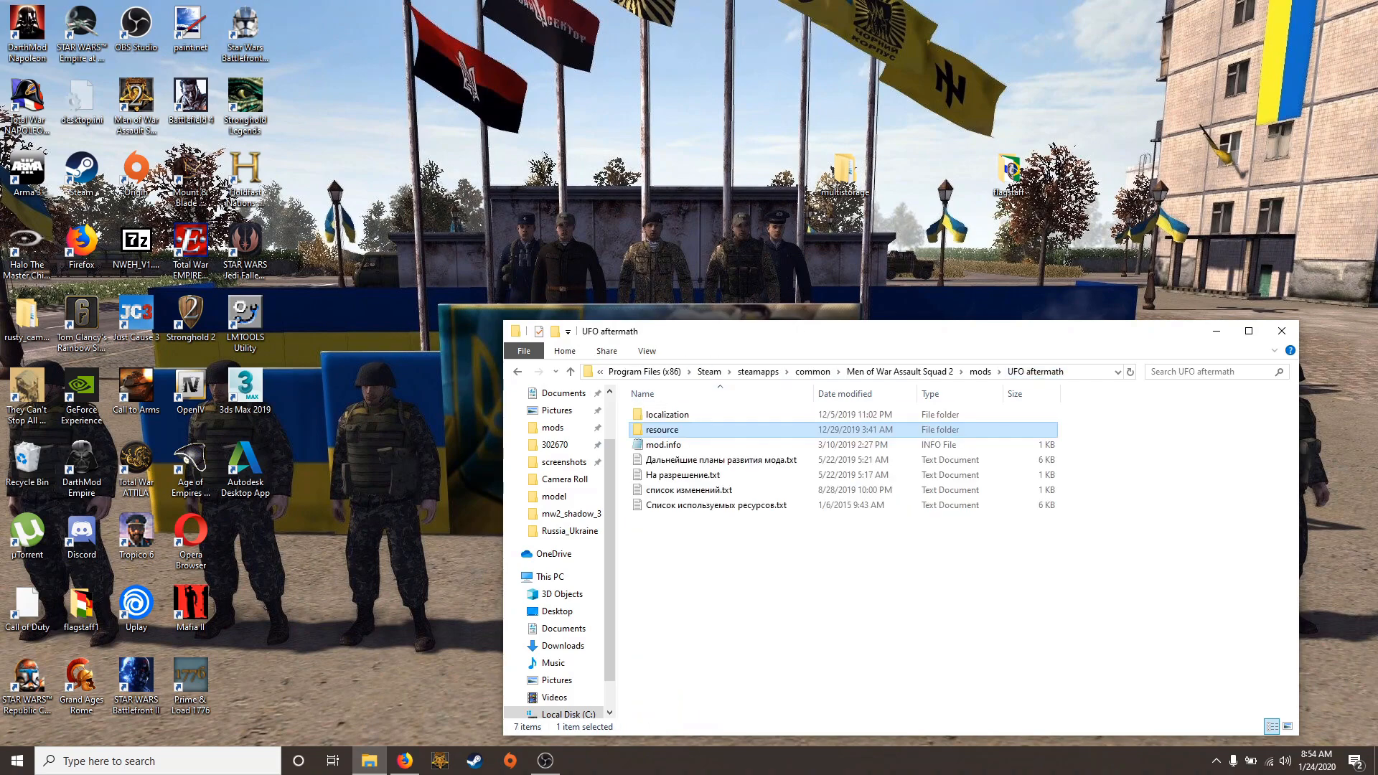
{"action": "double_click", "coordinate": [667, 431]}
{"action": "double_click", "coordinate": [660, 476]}
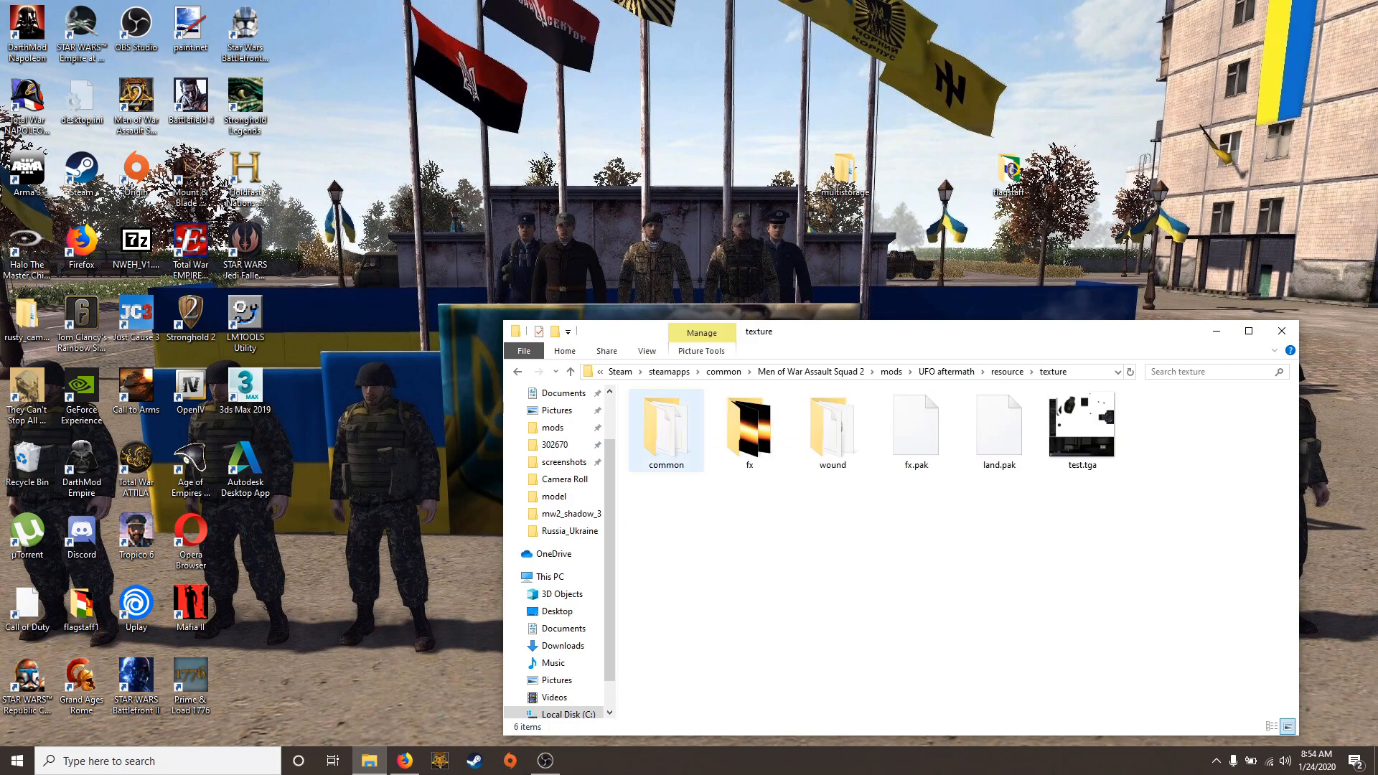
{"action": "double_click", "coordinate": [666, 431]}
{"action": "left_click", "coordinate": [659, 520]}
{"action": "double_click", "coordinate": [659, 520]}
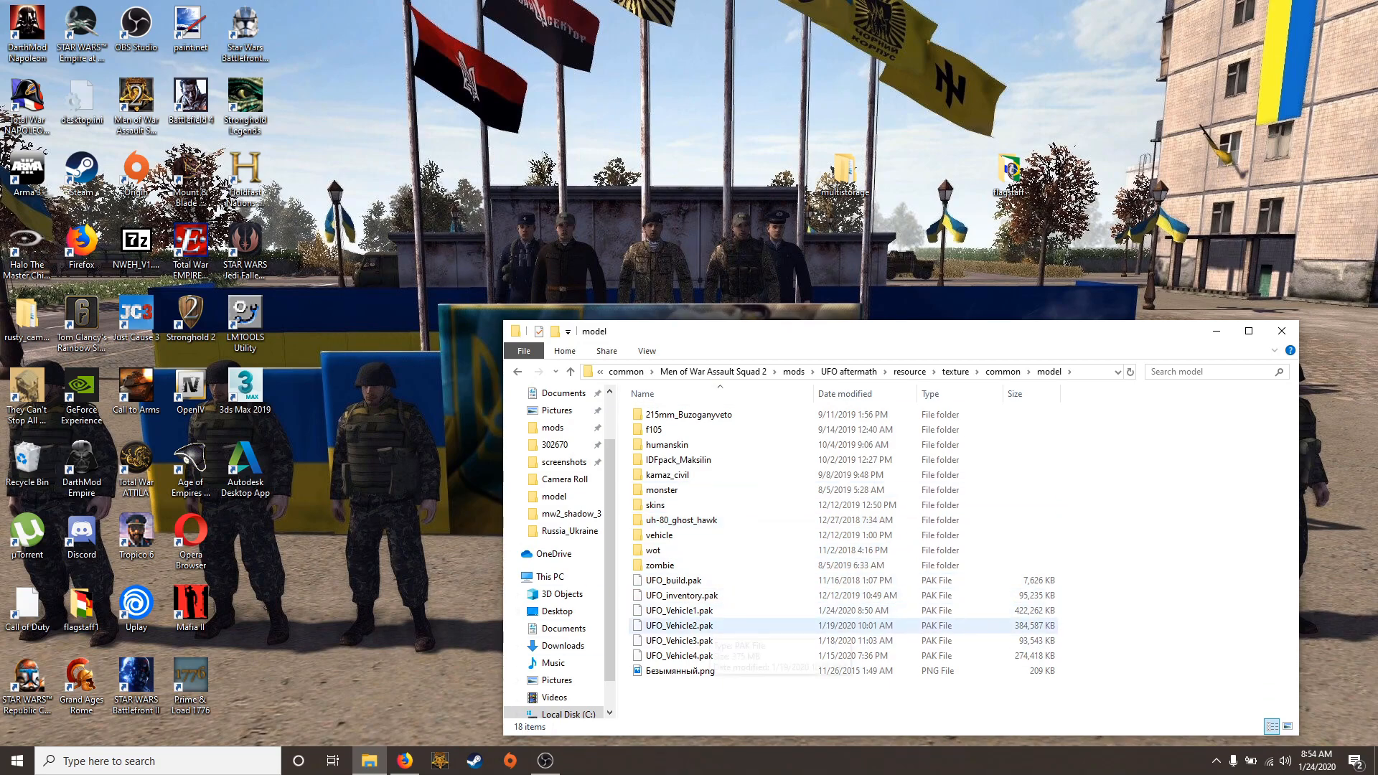
{"action": "double_click", "coordinate": [679, 610]}
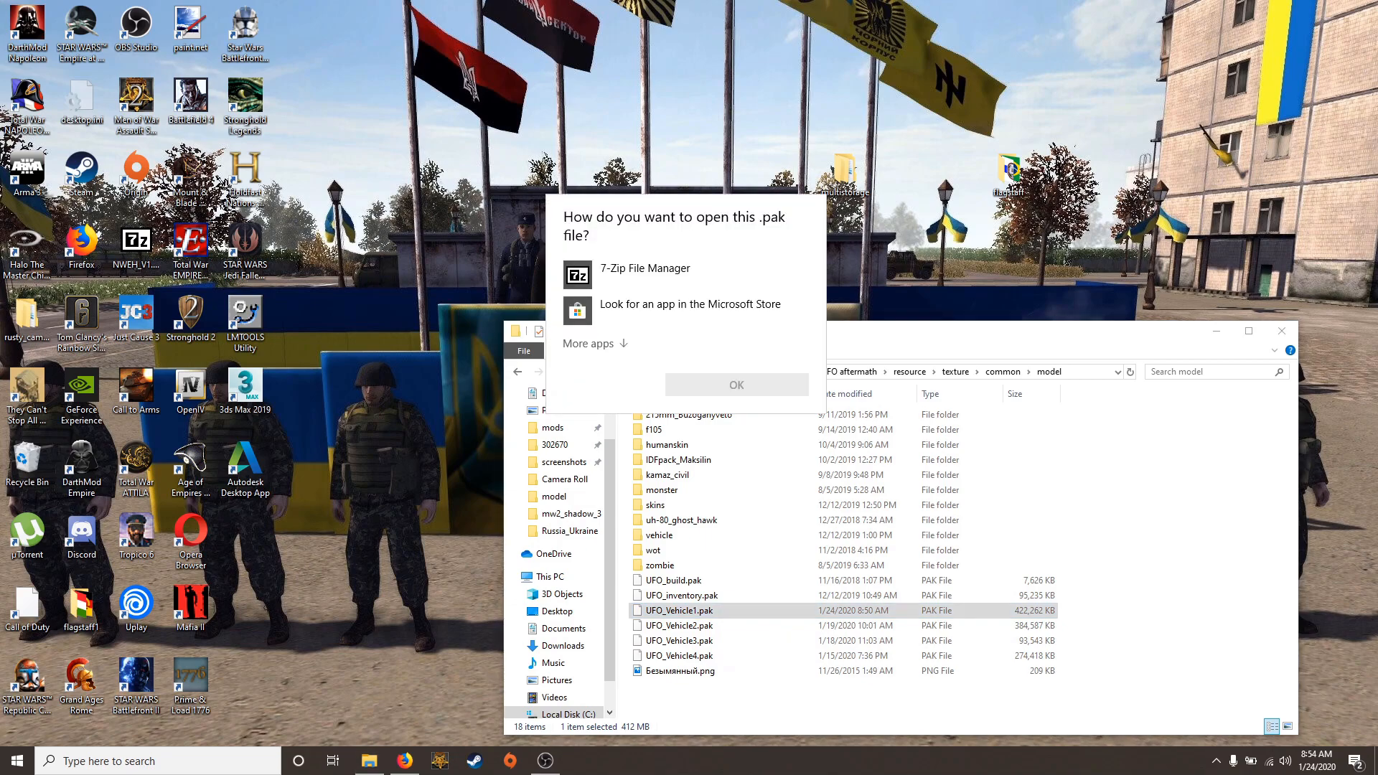
{"action": "double_click", "coordinate": [645, 273]}
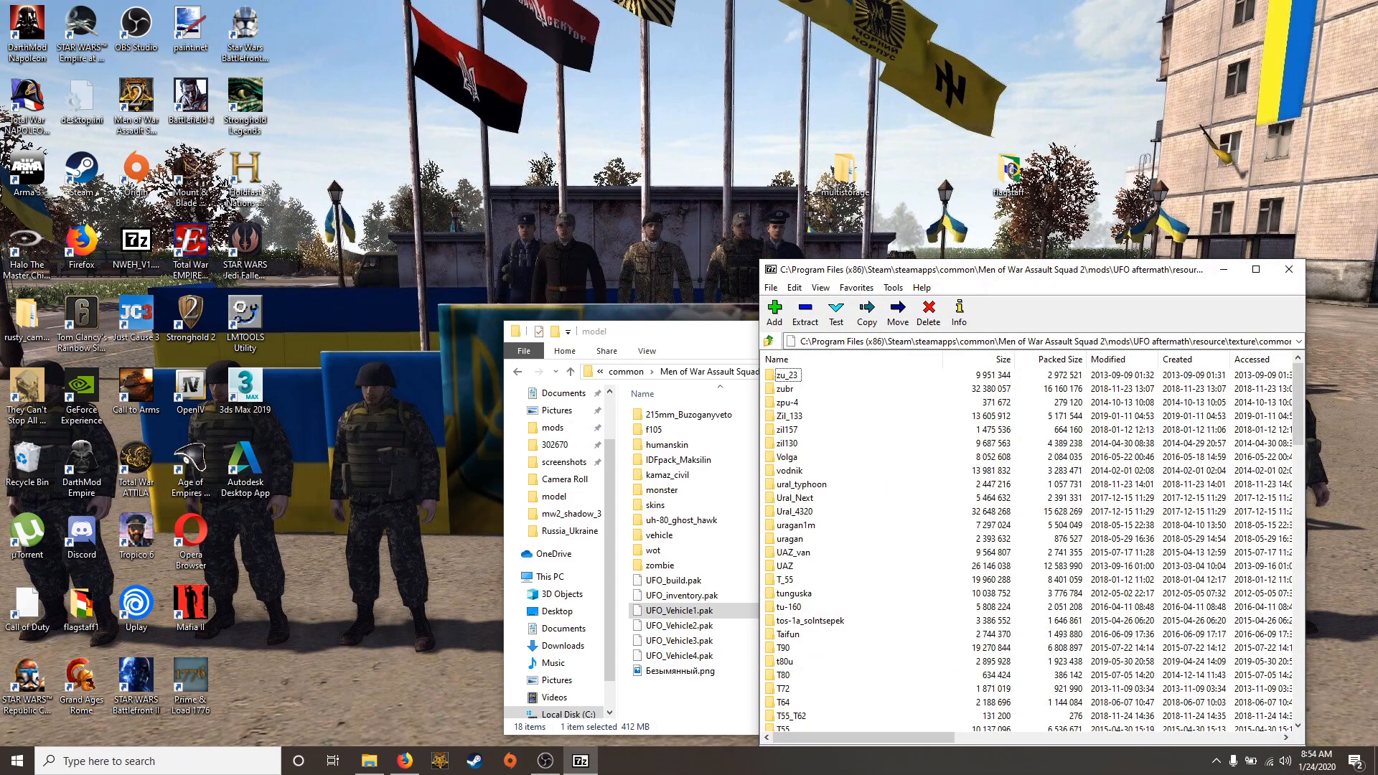
Find the Krazcougar folder in the archive and view its cougar01.dds texture, closing the image again
{"action": "scroll", "coordinate": [1034, 546], "scroll_direction": "down", "scroll_amount": 1}
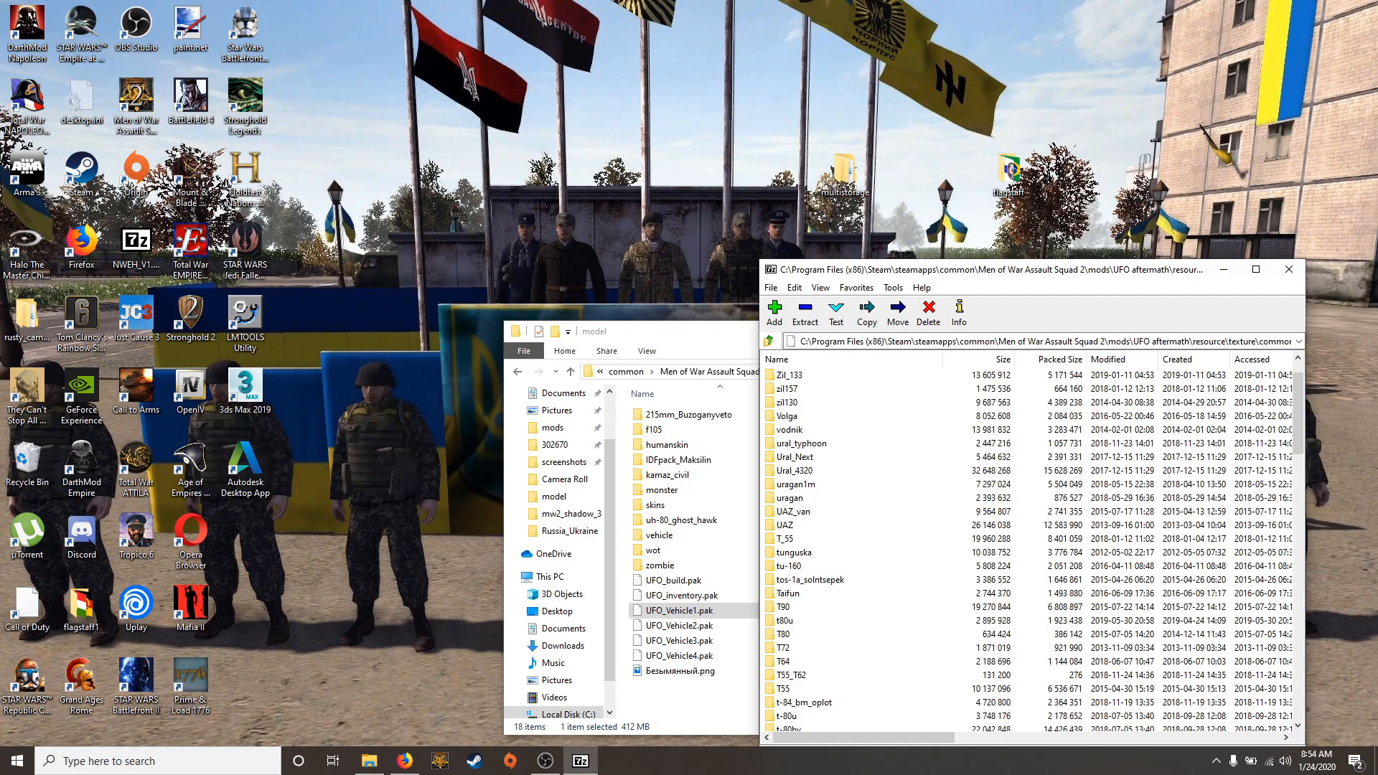
{"action": "scroll", "coordinate": [1034, 551], "scroll_direction": "down", "scroll_amount": 1}
{"action": "scroll", "coordinate": [1034, 552], "scroll_direction": "down", "scroll_amount": 7}
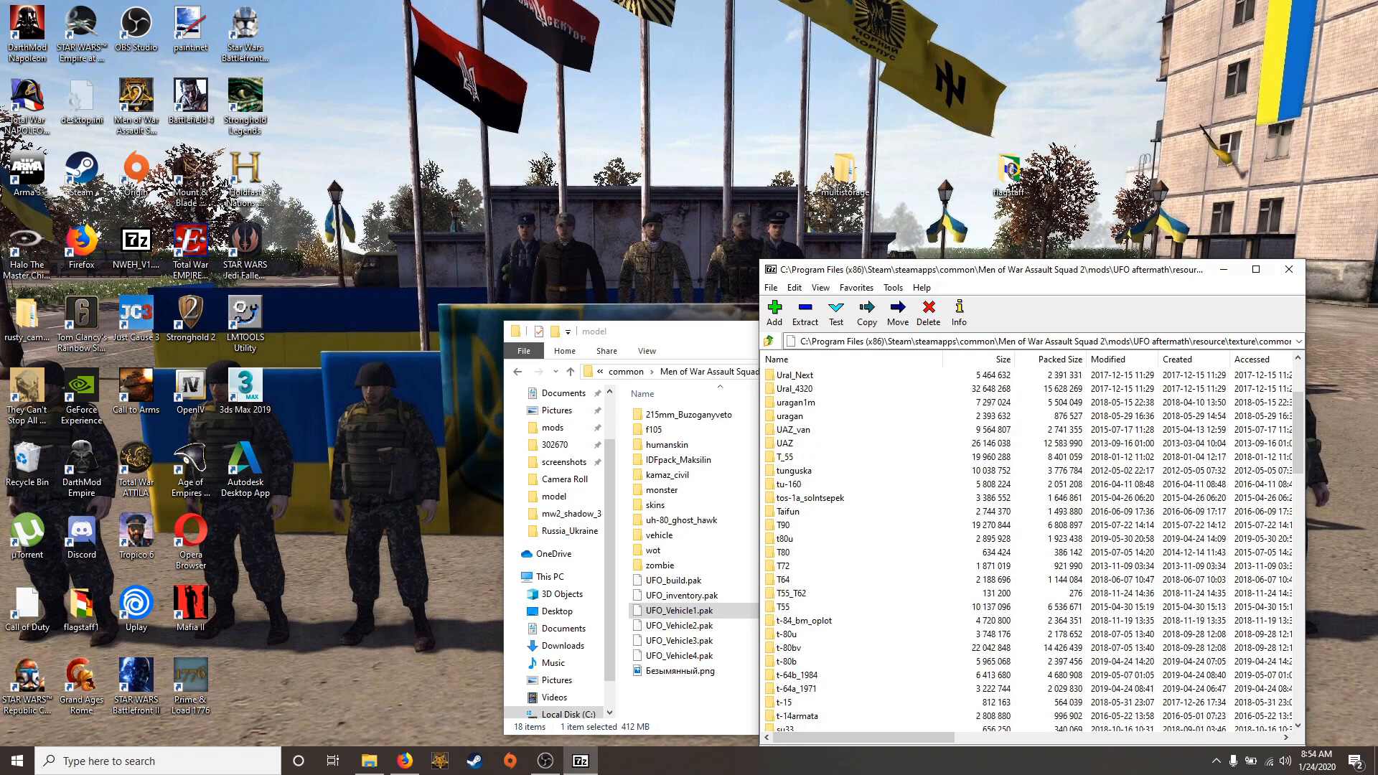
{"action": "scroll", "coordinate": [1034, 552], "scroll_direction": "down", "scroll_amount": 5}
{"action": "scroll", "coordinate": [1034, 551], "scroll_direction": "down", "scroll_amount": 6}
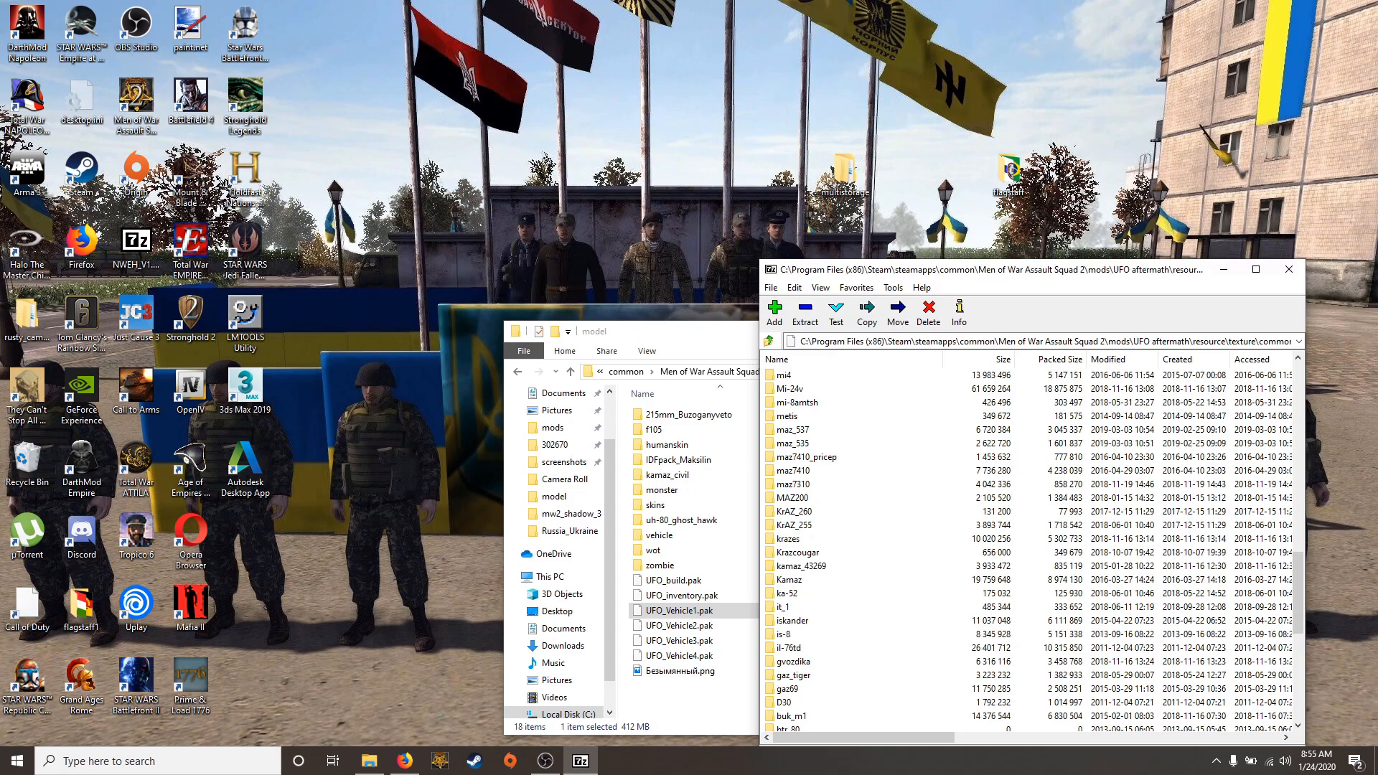
{"action": "double_click", "coordinate": [798, 553]}
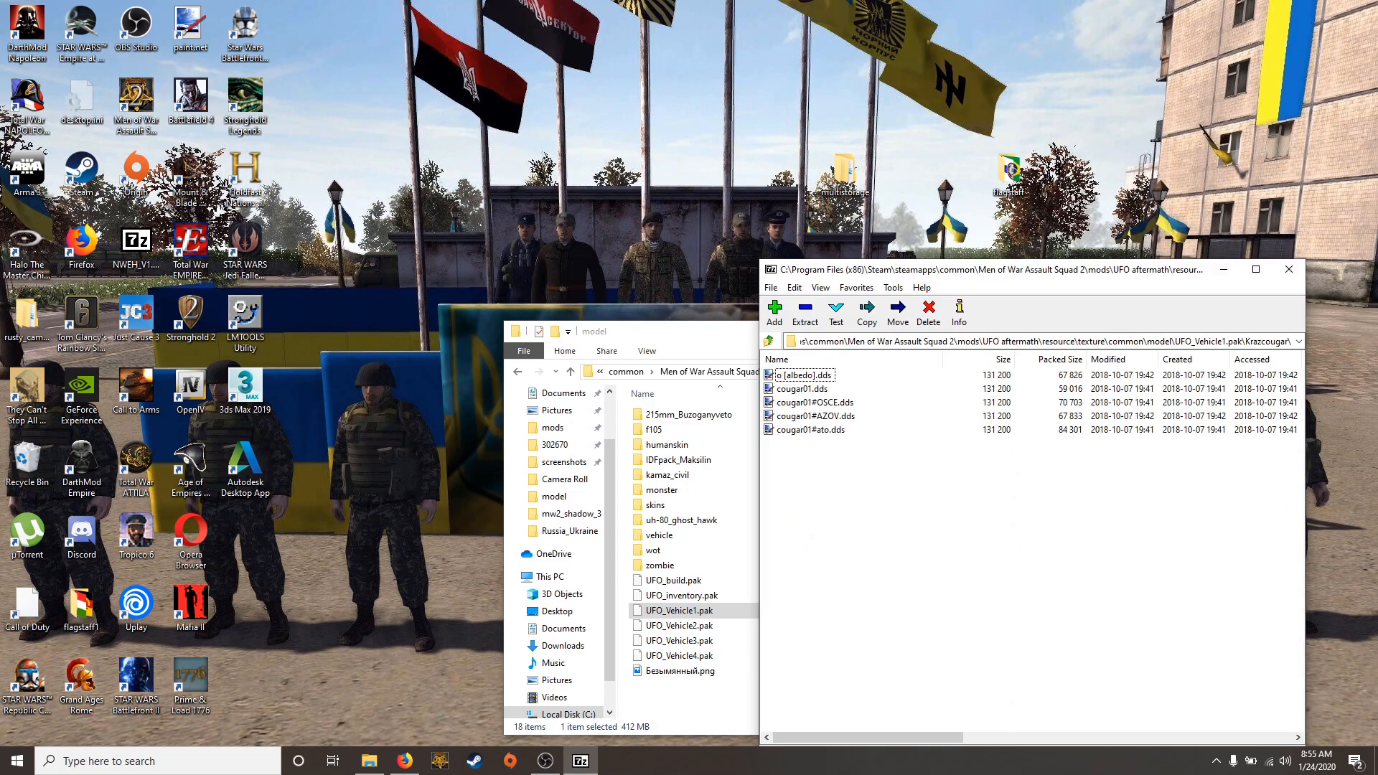
{"action": "double_click", "coordinate": [802, 389]}
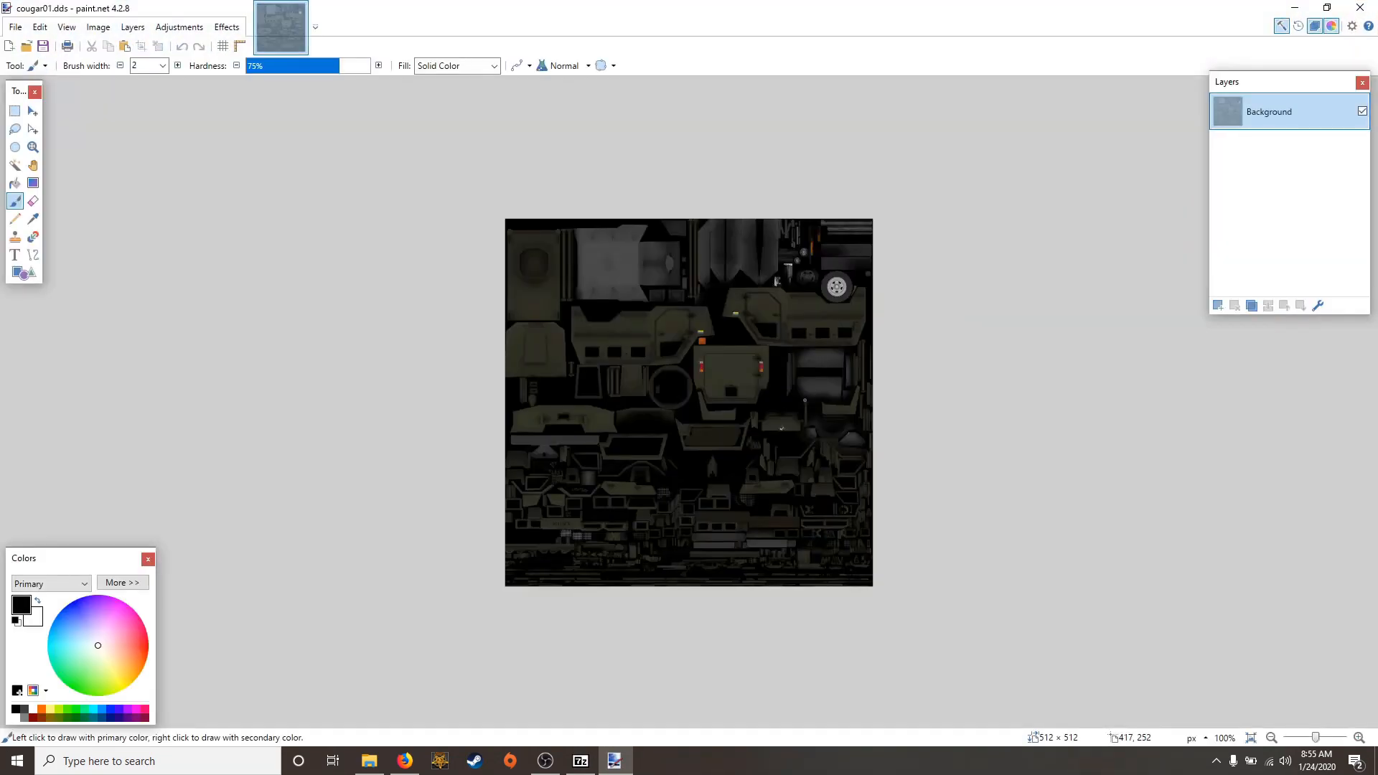
{"action": "left_click", "coordinate": [1361, 7]}
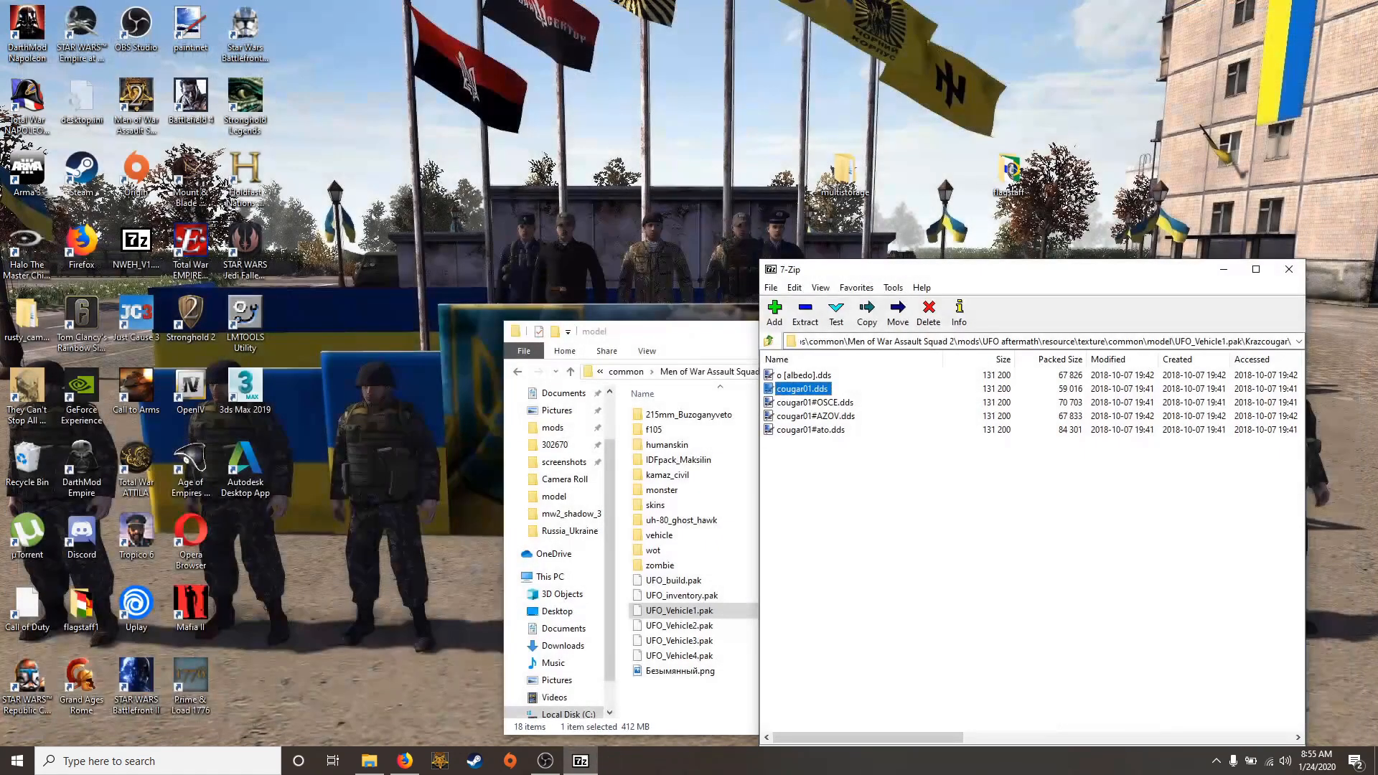
Return to the archive's vehicle list and open kamaz_kabin.dds from the Kamaz folder in paint.net
{"action": "key", "text": "BackSpace"}
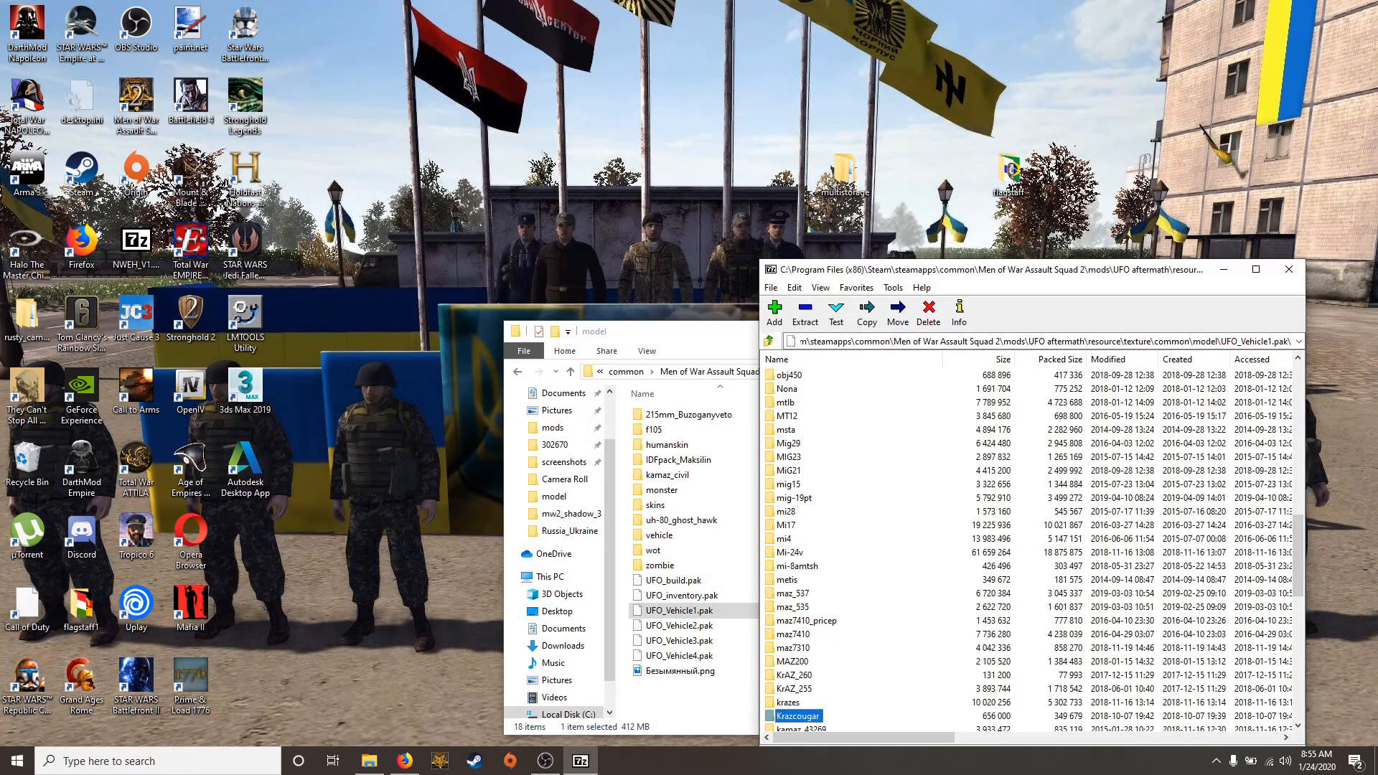
{"action": "scroll", "coordinate": [1034, 551], "scroll_direction": "down", "scroll_amount": 6}
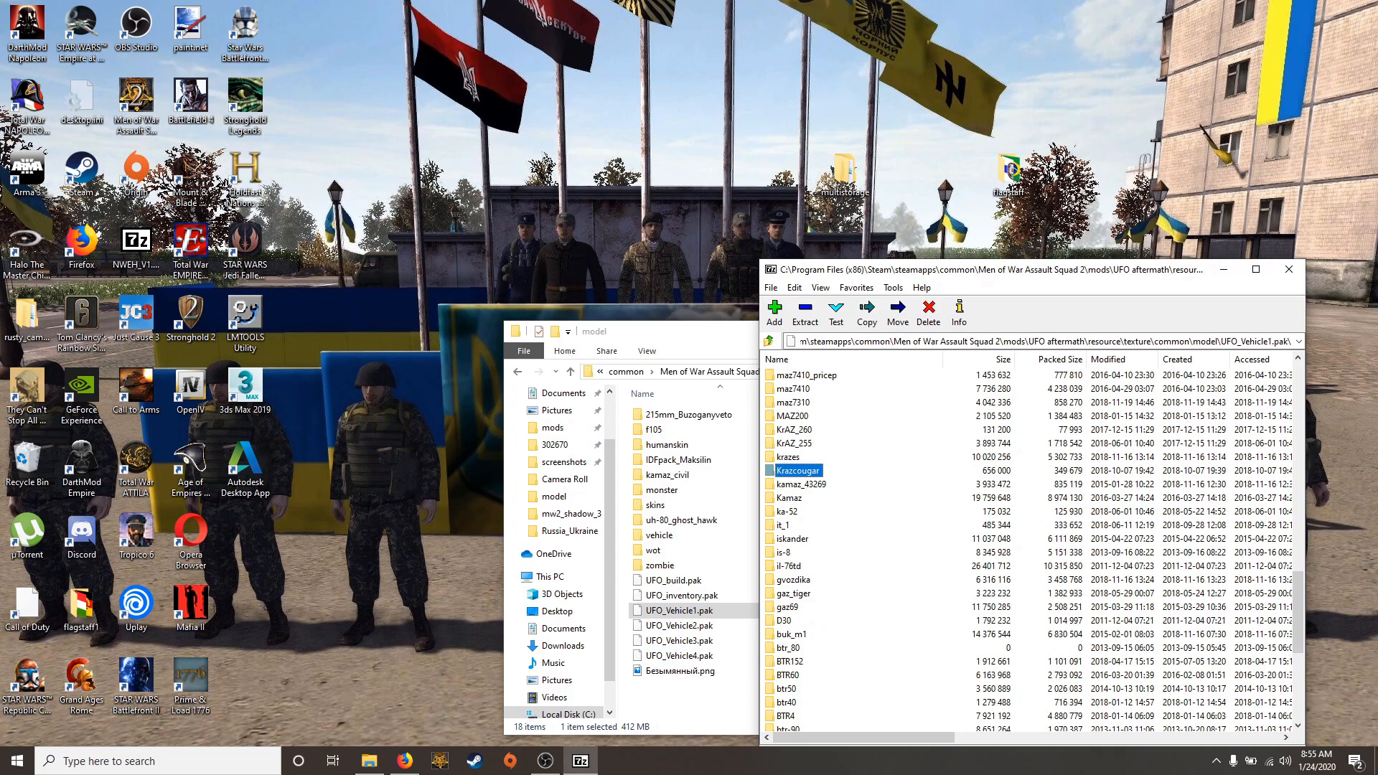
{"action": "double_click", "coordinate": [789, 498]}
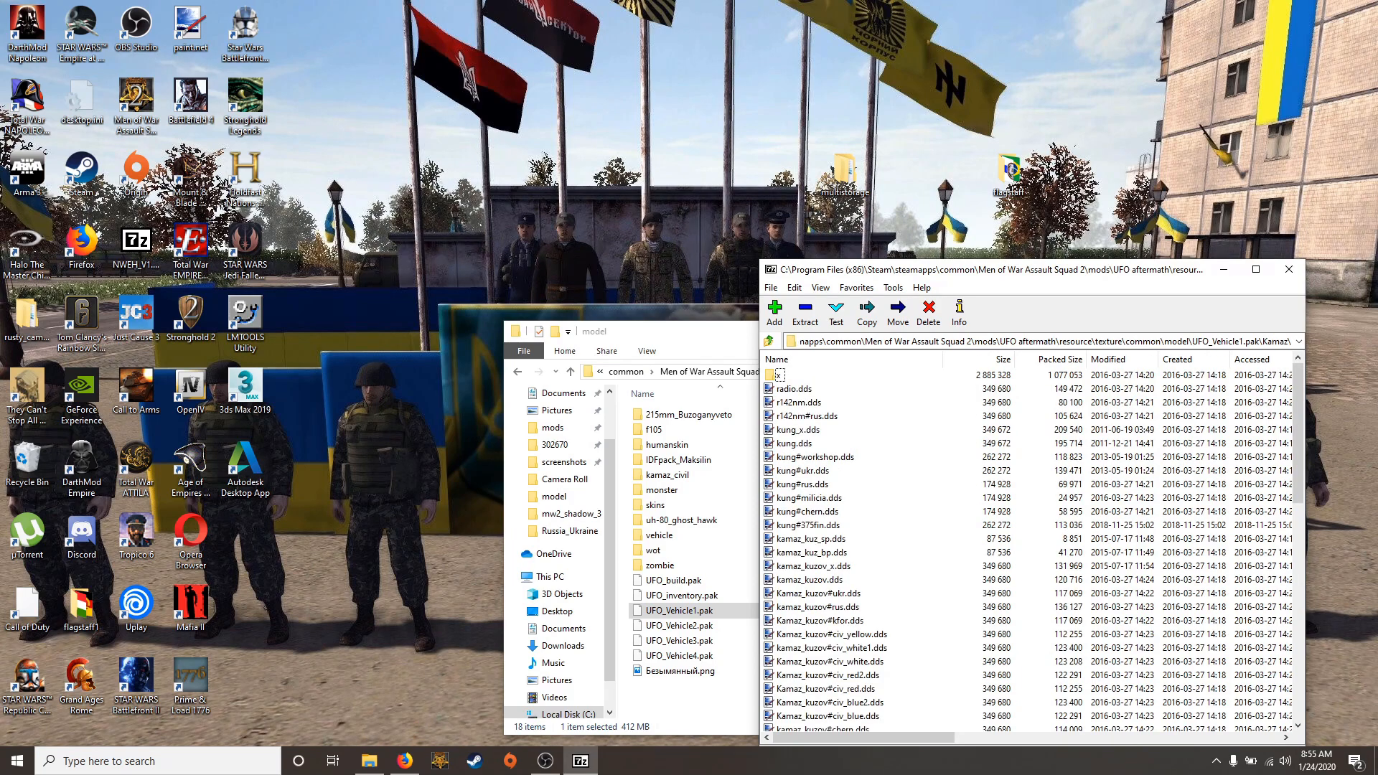
{"action": "scroll", "coordinate": [1034, 552], "scroll_direction": "down", "scroll_amount": 7}
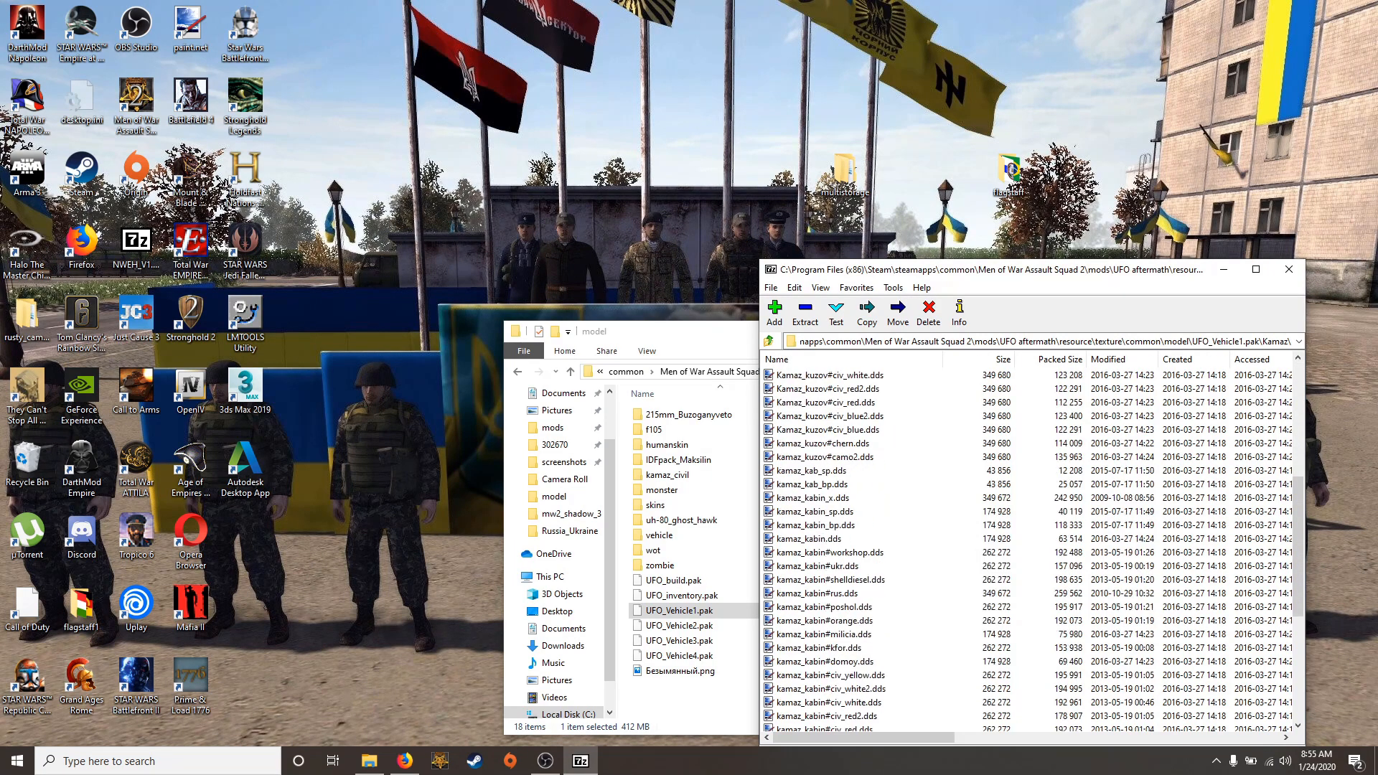
{"action": "double_click", "coordinate": [801, 539]}
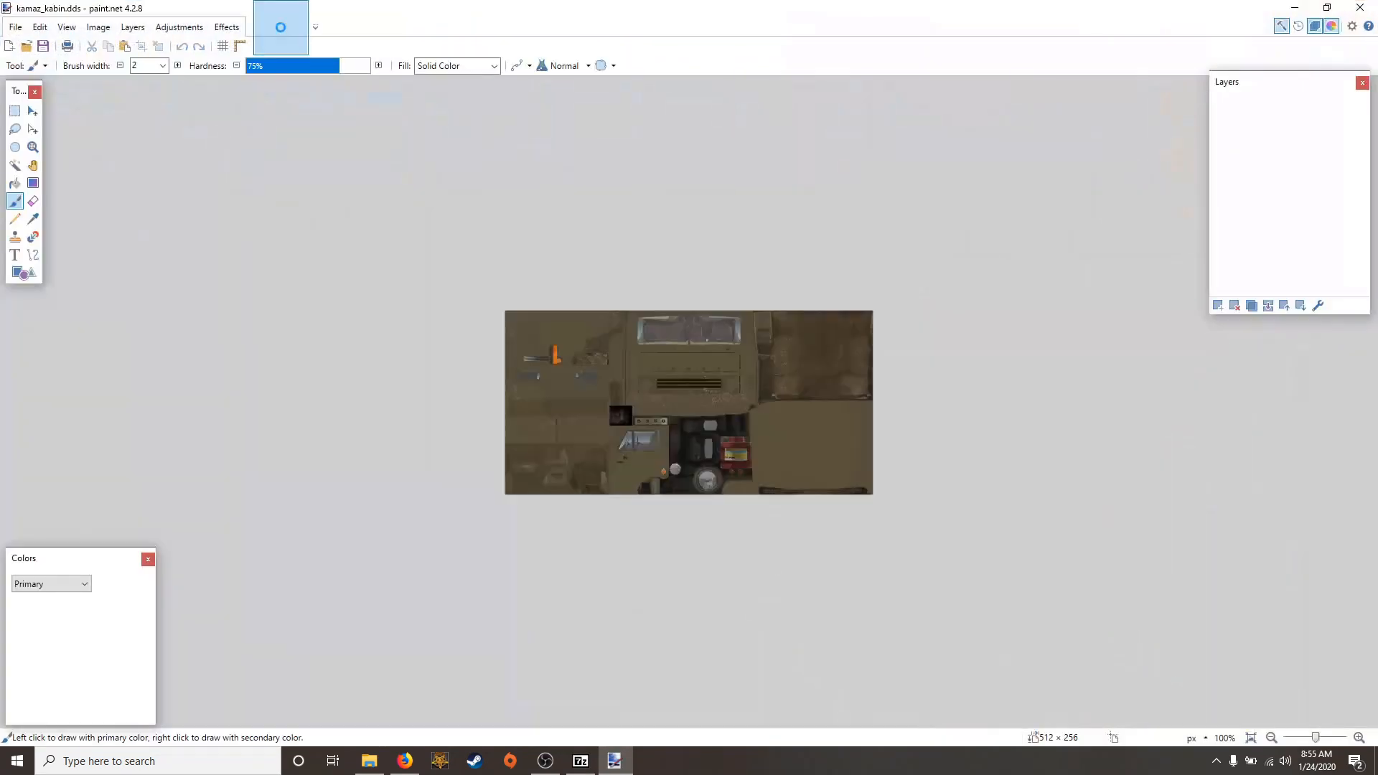
{"action": "scroll", "coordinate": [740, 426], "scroll_direction": "up", "scroll_amount": 1}
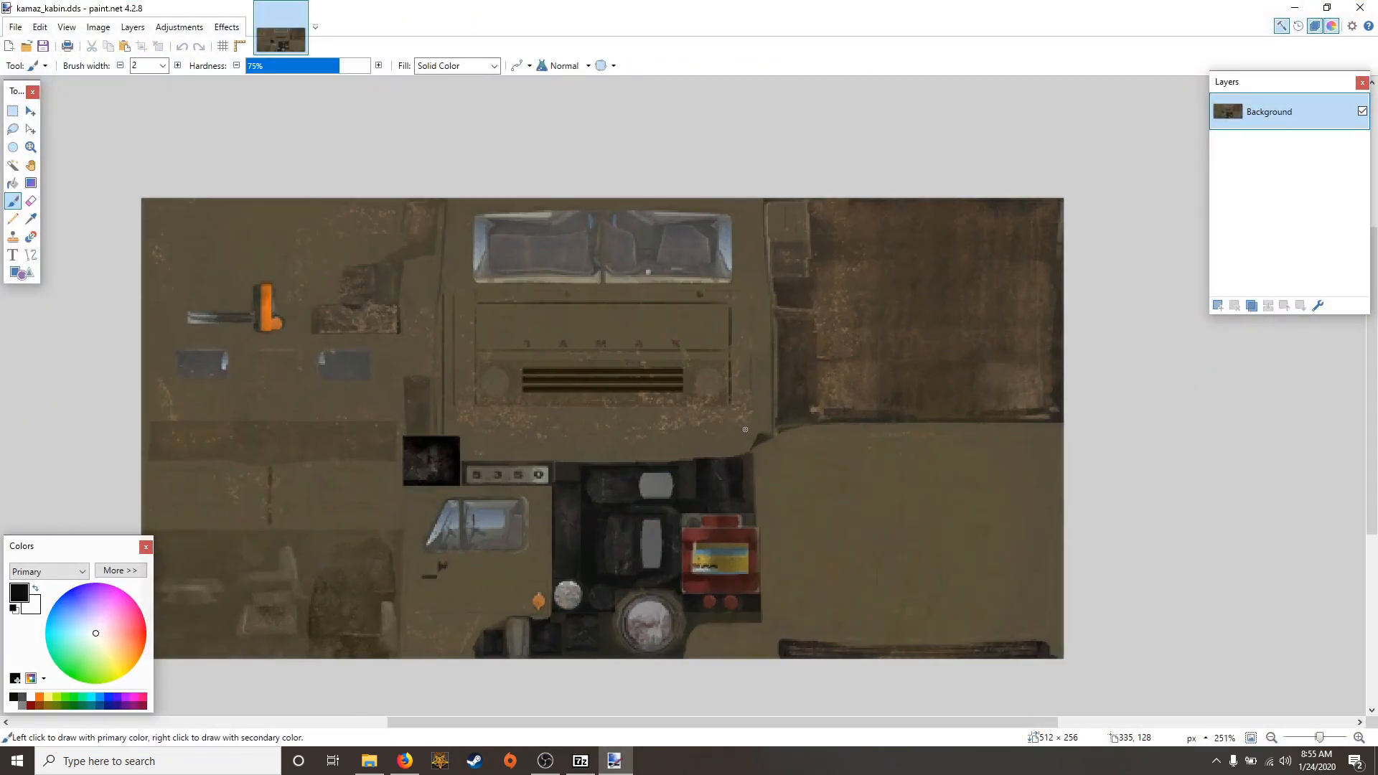
{"action": "scroll", "coordinate": [667, 371], "scroll_direction": "left", "scroll_amount": 1}
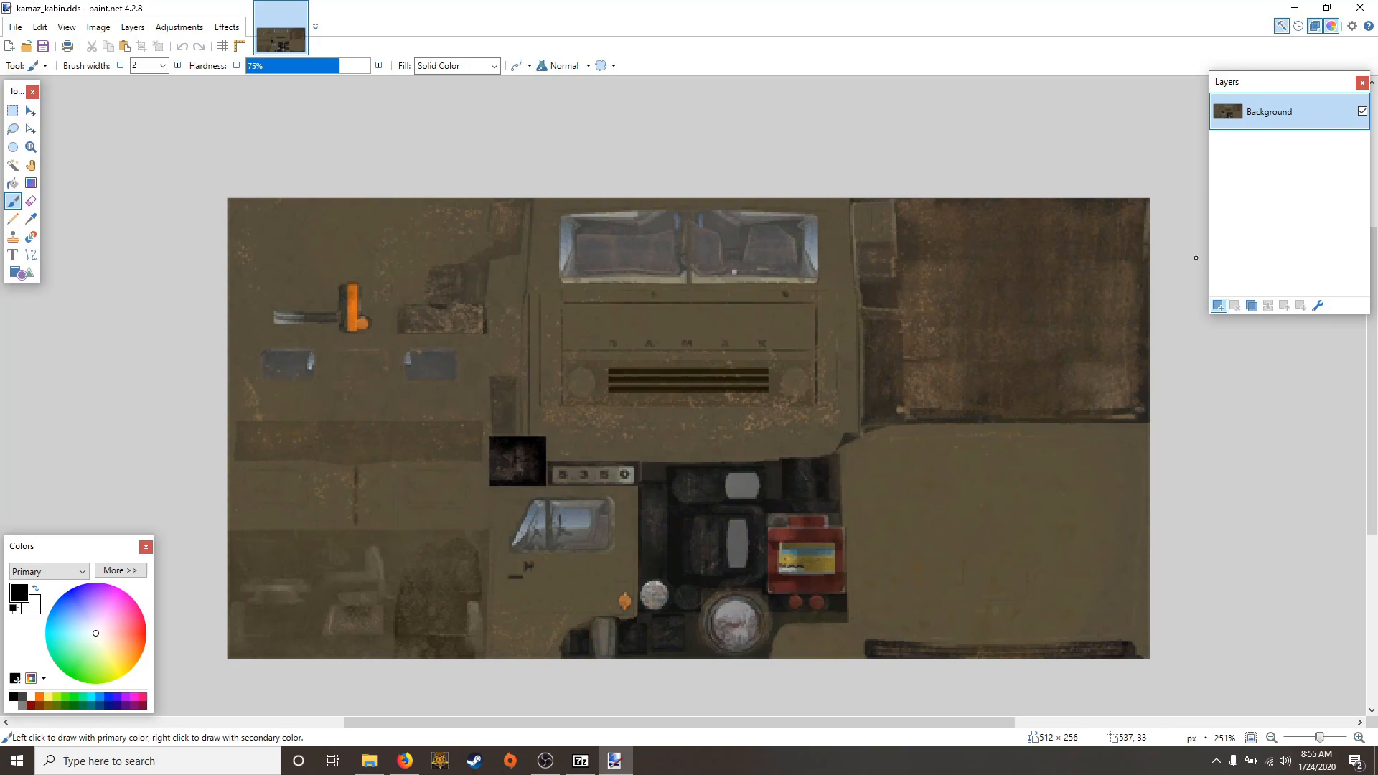
Add two new empty layers above the Background layer of kamaz_kabin.dds
{"action": "left_click", "coordinate": [1219, 305]}
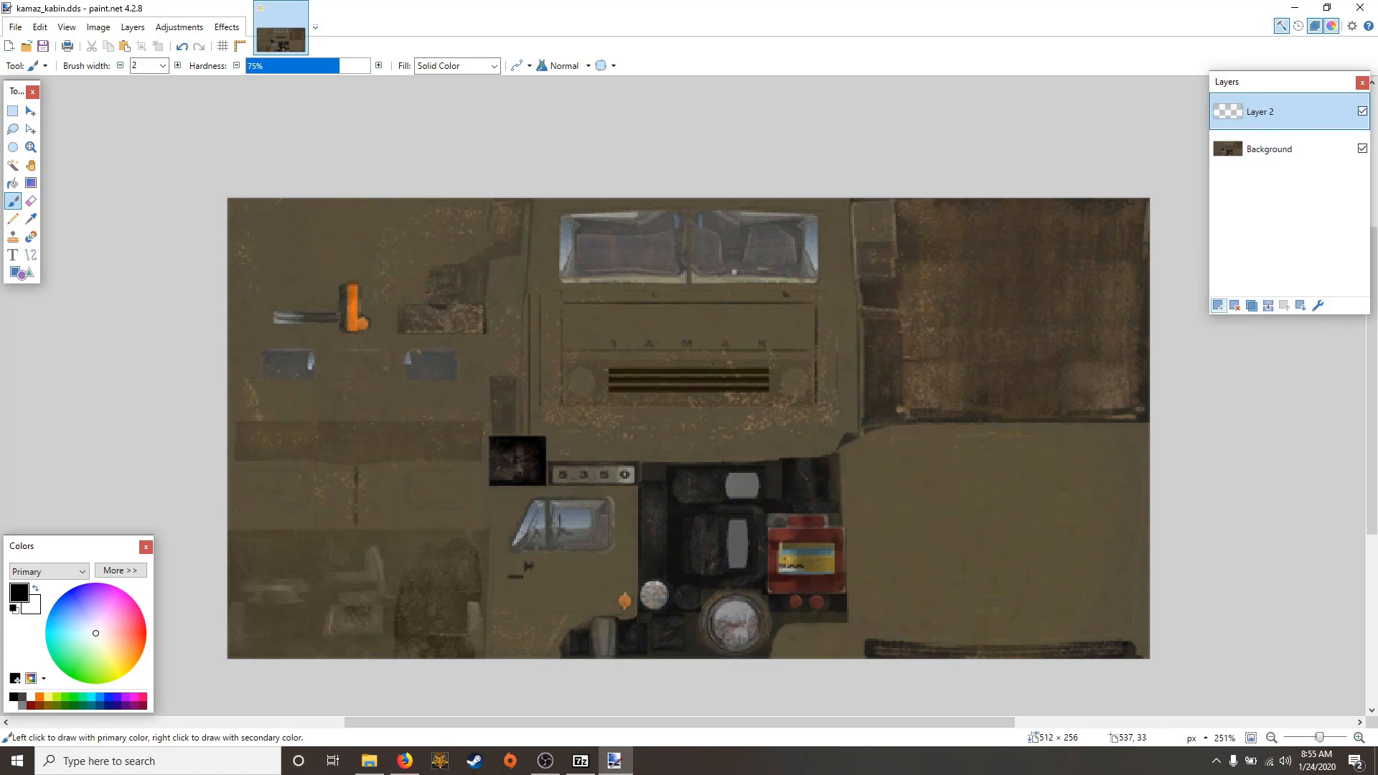
{"action": "left_click", "coordinate": [1219, 306]}
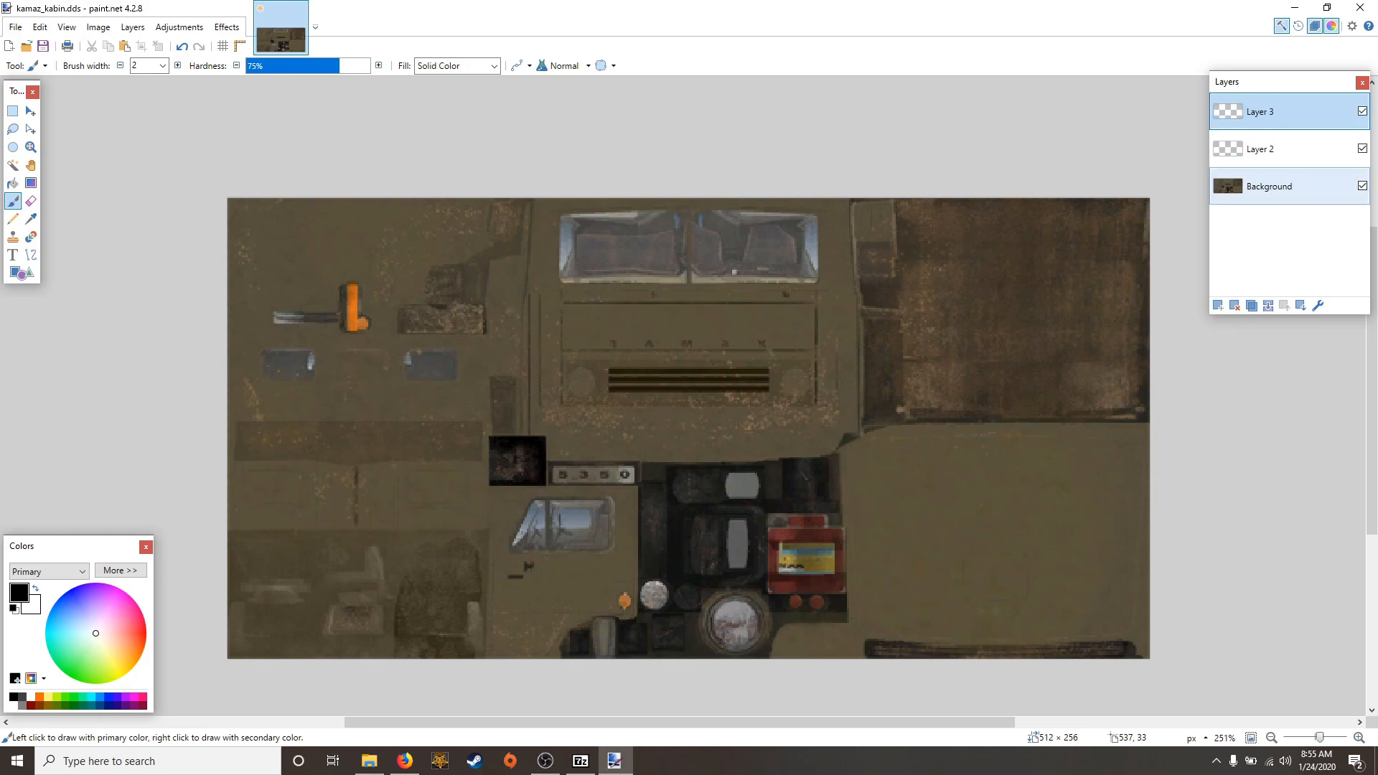
On Layer 2, make a rectangular selection of about 55 × 66 pixels around the dark seat area beside the red panel
{"action": "left_click", "coordinate": [1264, 150]}
{"action": "key", "text": "s"}
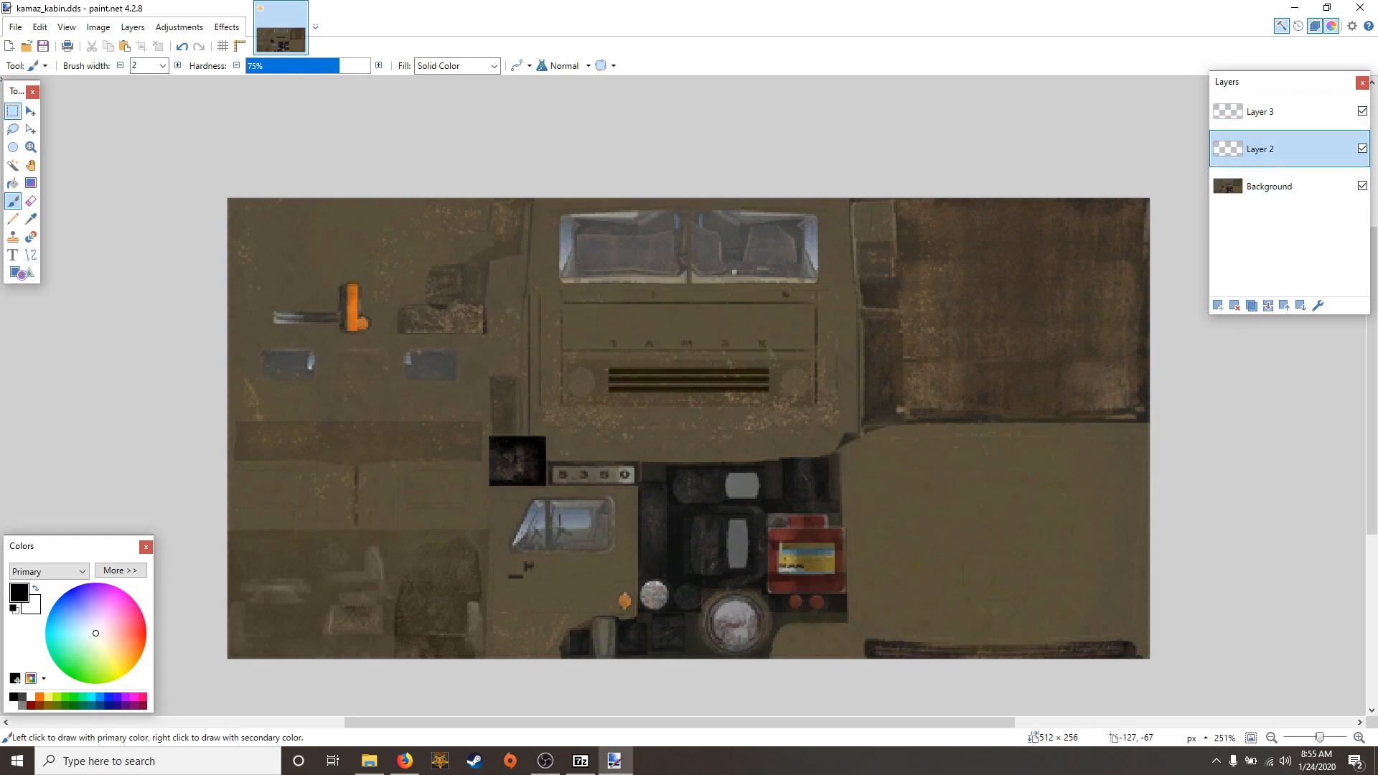
{"action": "left_click_drag", "start_coordinate": [494, 432], "coordinate": [543, 484]}
{"action": "scroll", "coordinate": [545, 481], "scroll_direction": "up", "scroll_amount": 4}
{"action": "scroll", "coordinate": [618, 474], "scroll_direction": "down", "scroll_amount": 3}
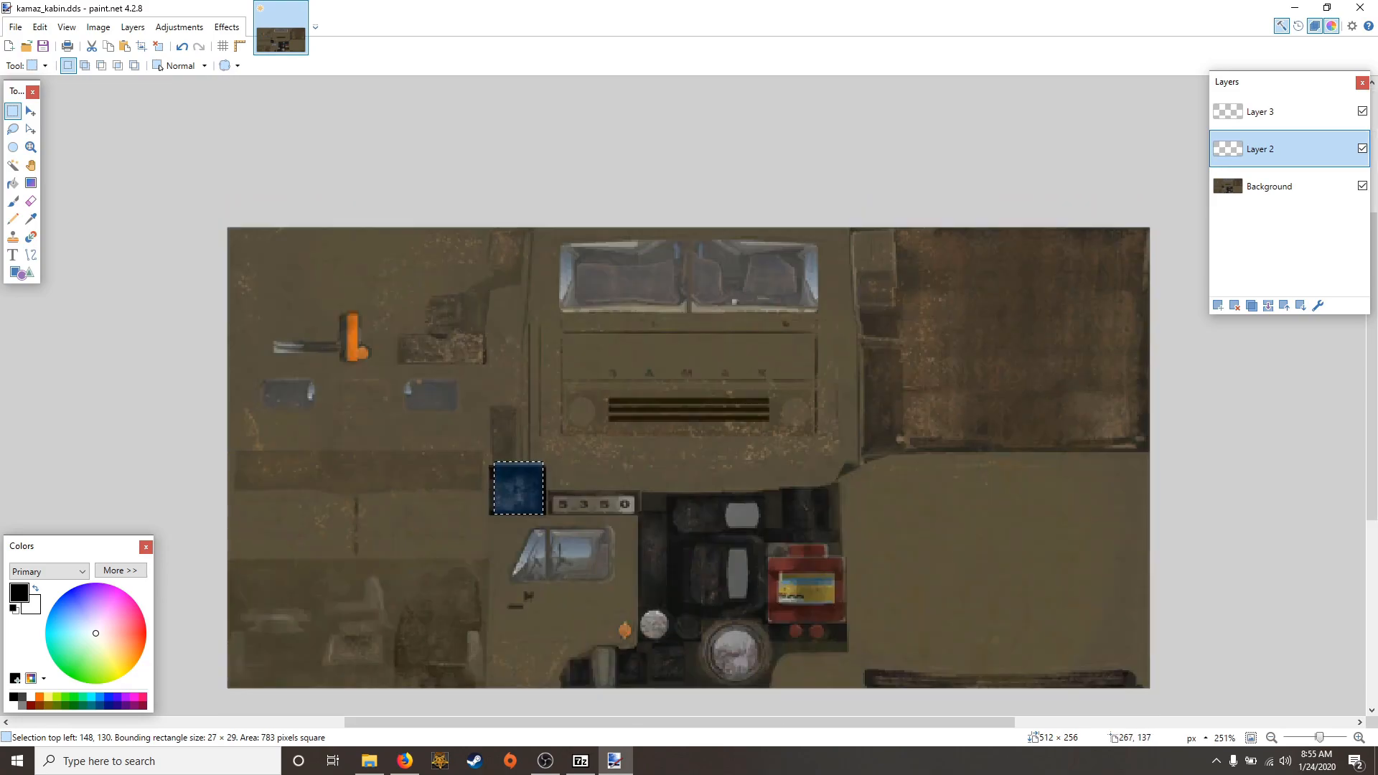
{"action": "scroll", "coordinate": [717, 463], "scroll_direction": "up", "scroll_amount": 4}
{"action": "scroll", "coordinate": [435, 330], "scroll_direction": "down", "scroll_amount": 4}
{"action": "left_click_drag", "start_coordinate": [625, 253], "coordinate": [771, 532]}
{"action": "left_click_drag", "start_coordinate": [556, 463], "coordinate": [594, 468]}
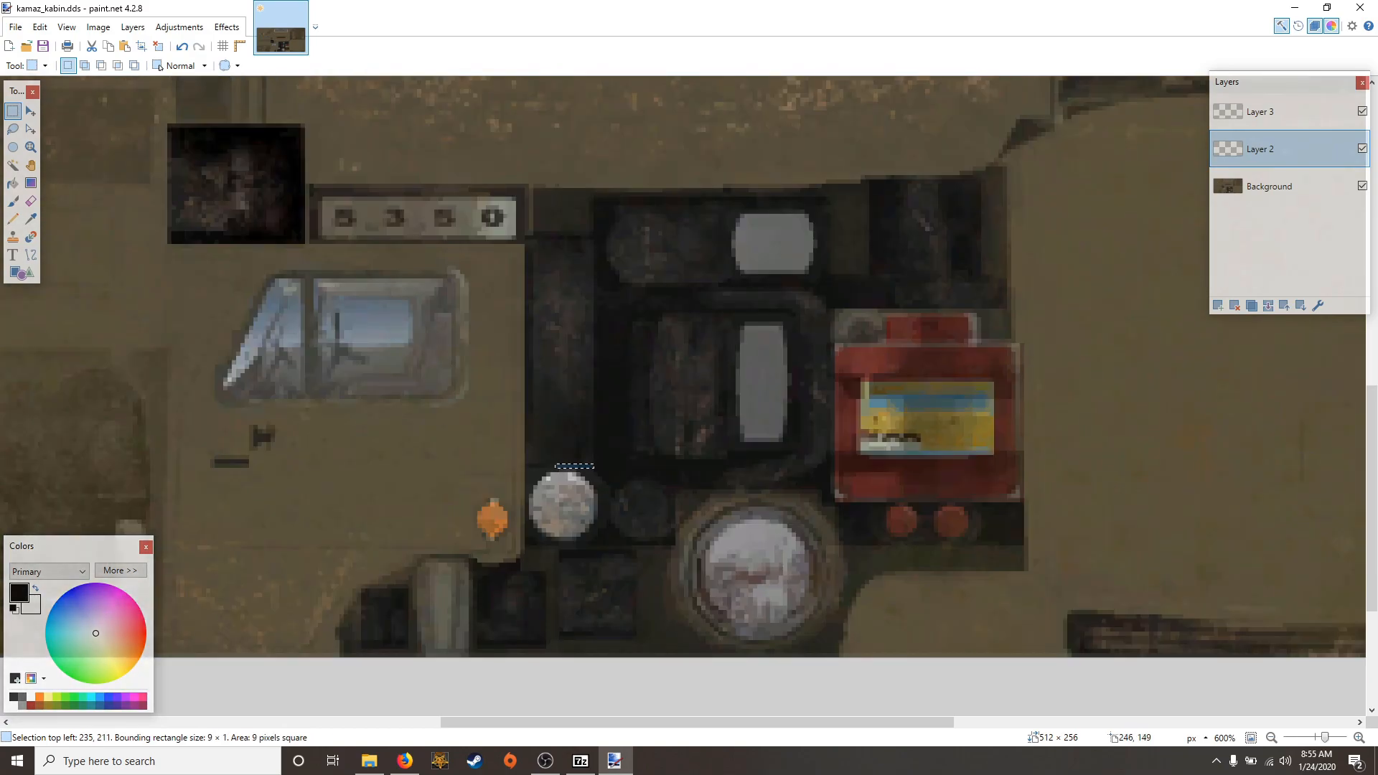
{"action": "left_click_drag", "start_coordinate": [590, 201], "coordinate": [822, 481]}
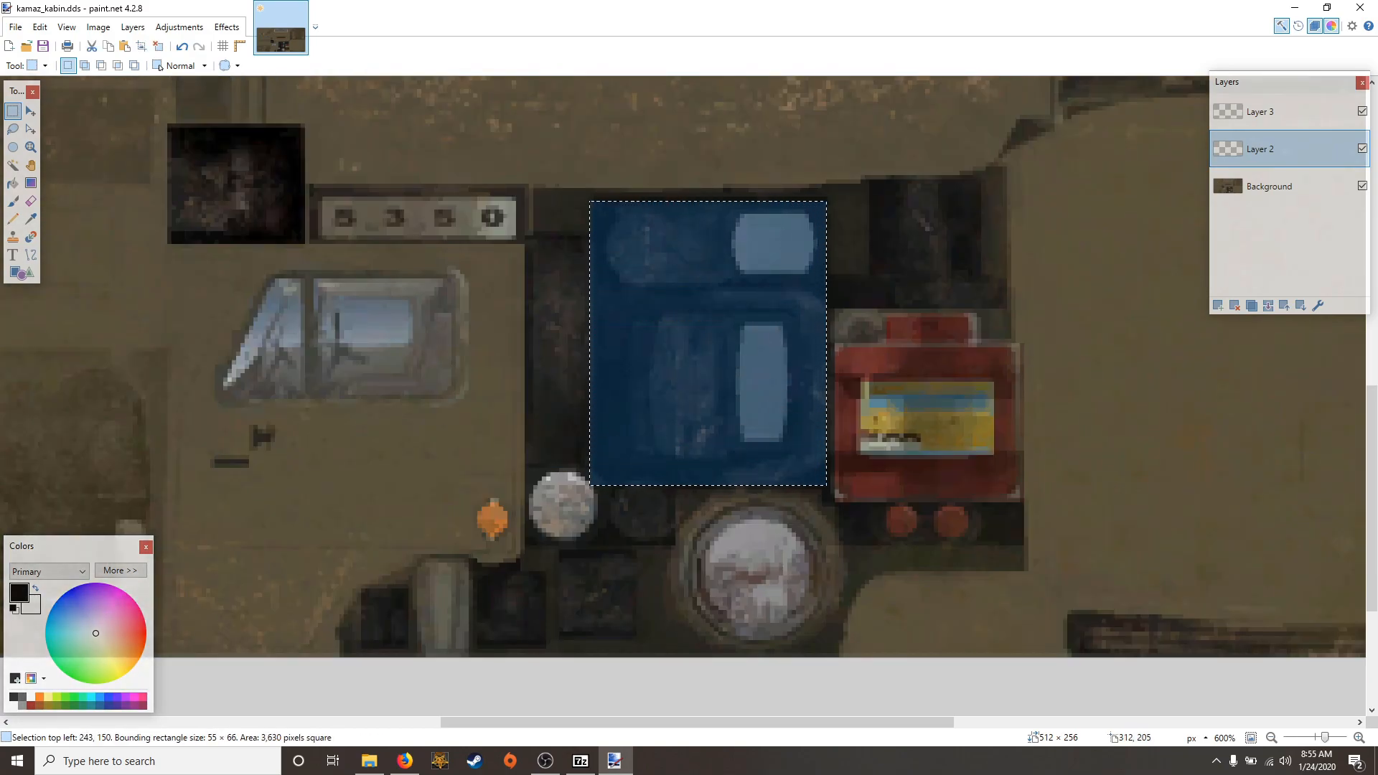
Copy the selected seat area from the Background layer onto Layer 2 in the same position and check it by toggling Background's visibility
{"action": "left_click", "coordinate": [1269, 187]}
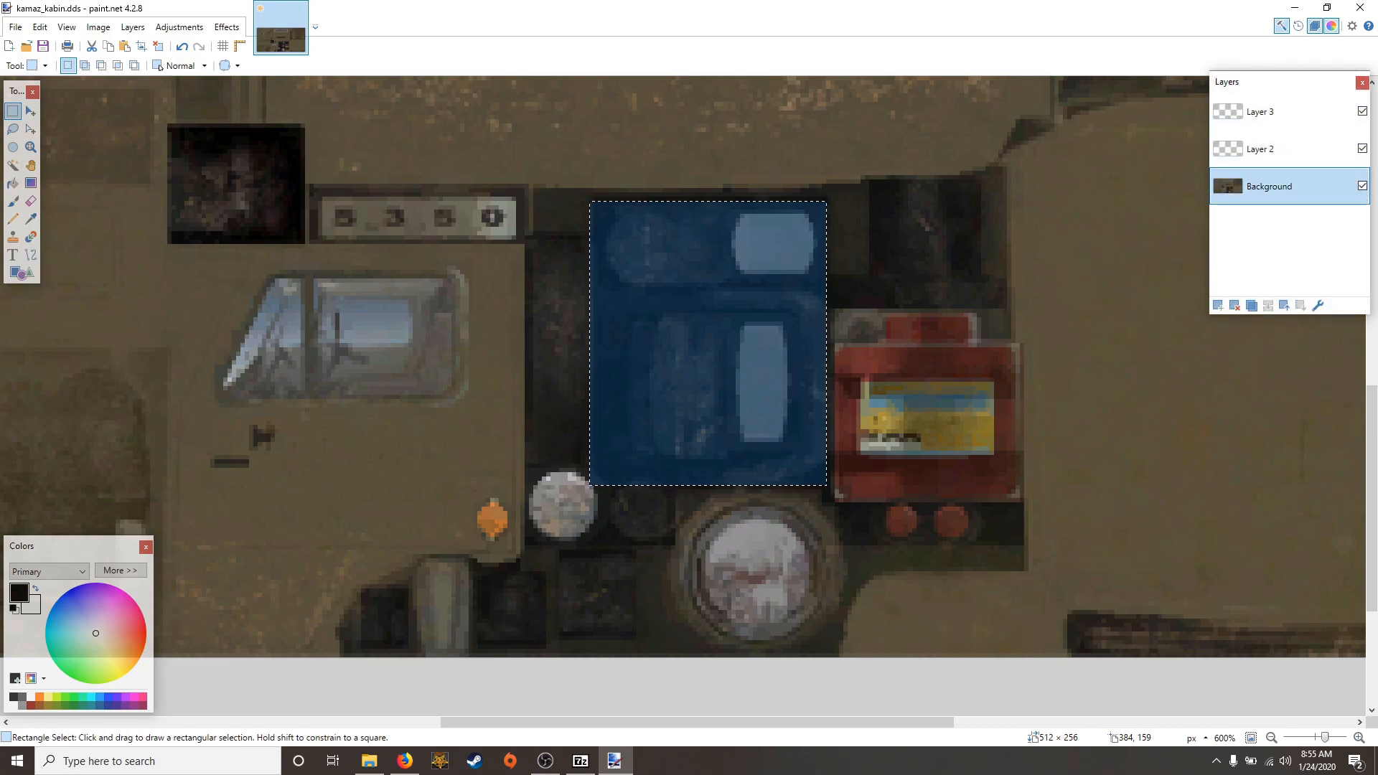
{"action": "left_click", "coordinate": [1269, 150]}
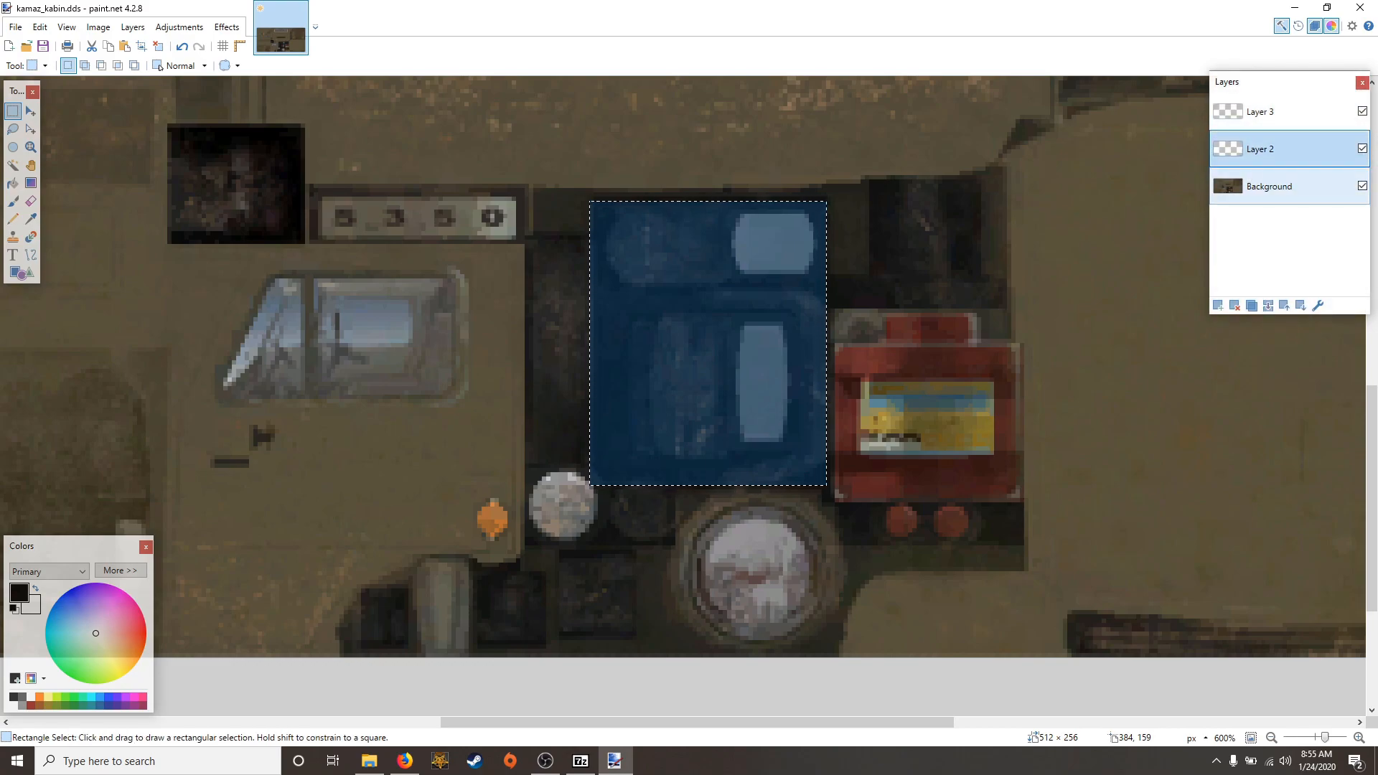
{"action": "left_click", "coordinate": [1270, 187]}
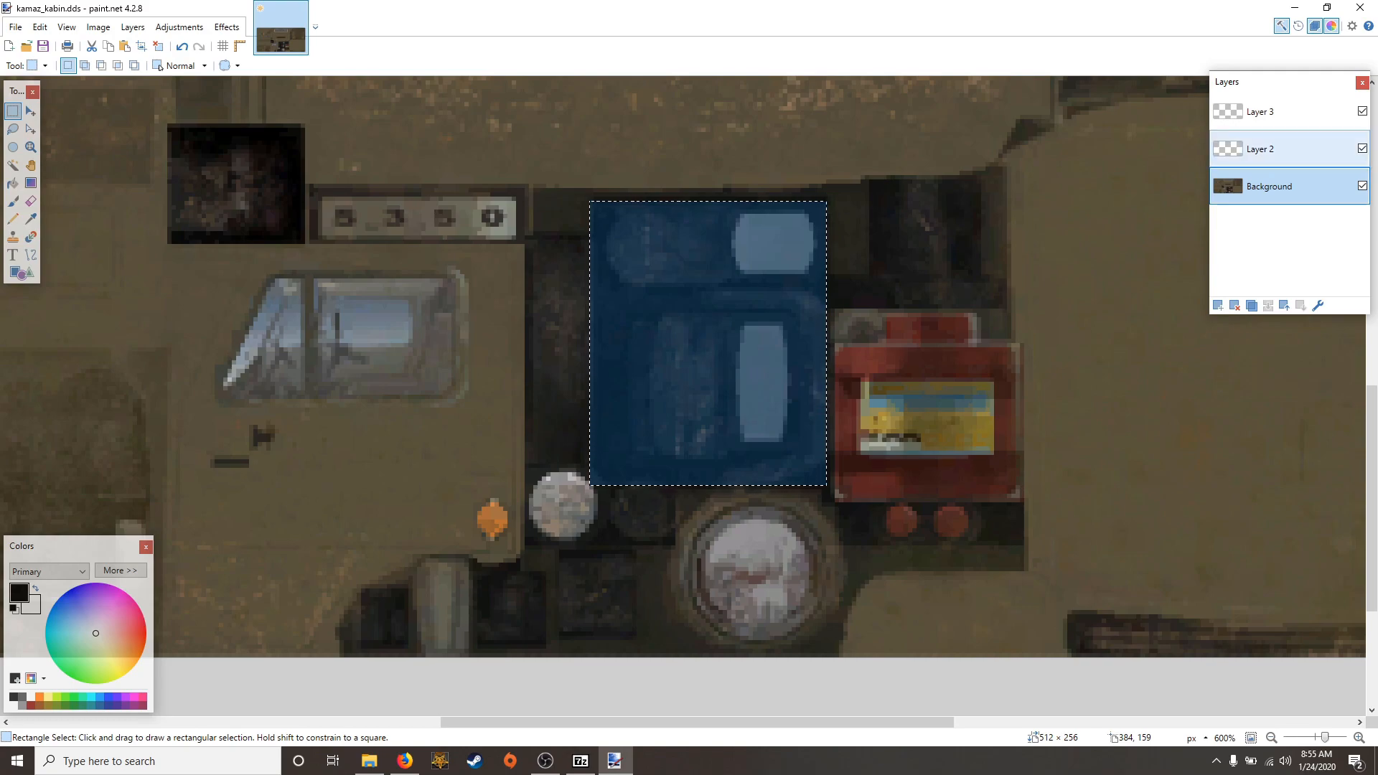
{"action": "left_click", "coordinate": [1269, 150]}
{"action": "key", "text": "m"}
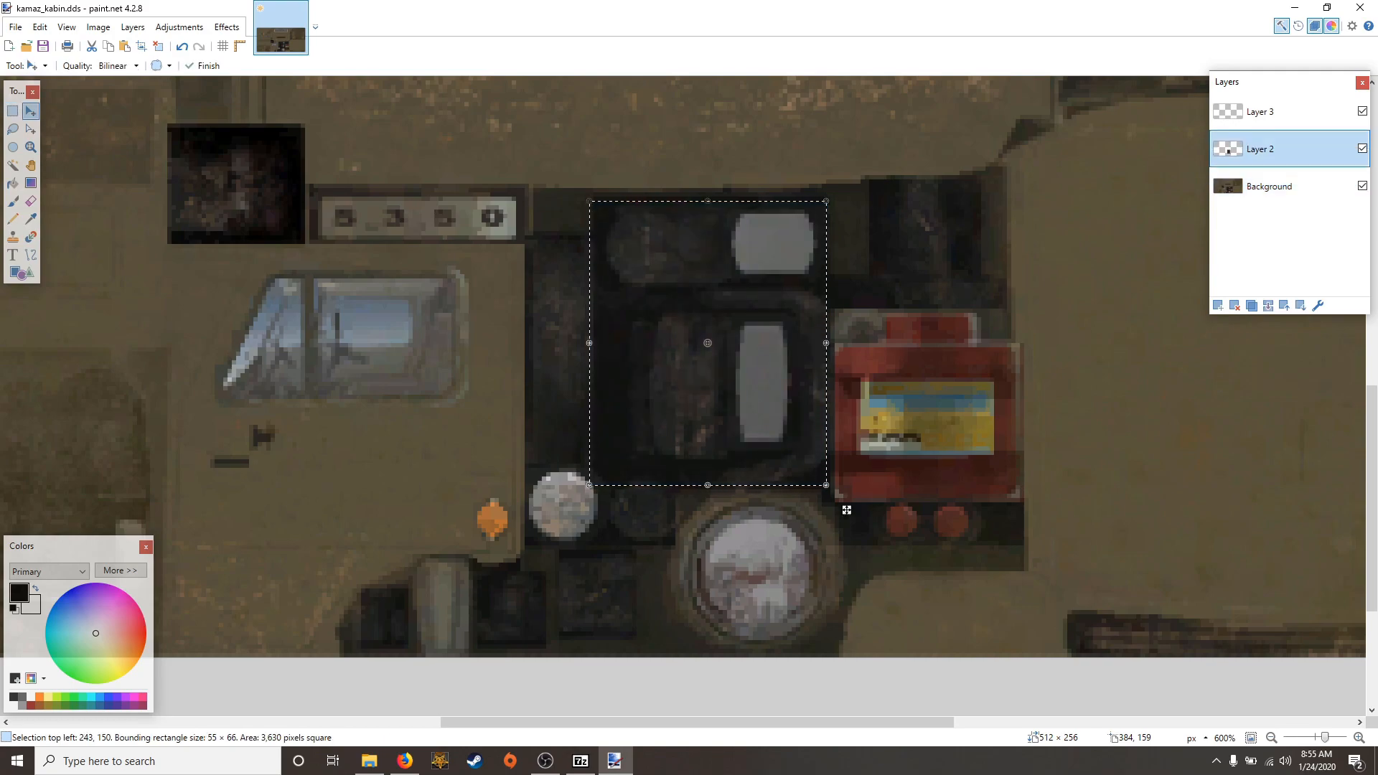
{"action": "left_click", "coordinate": [1362, 185]}
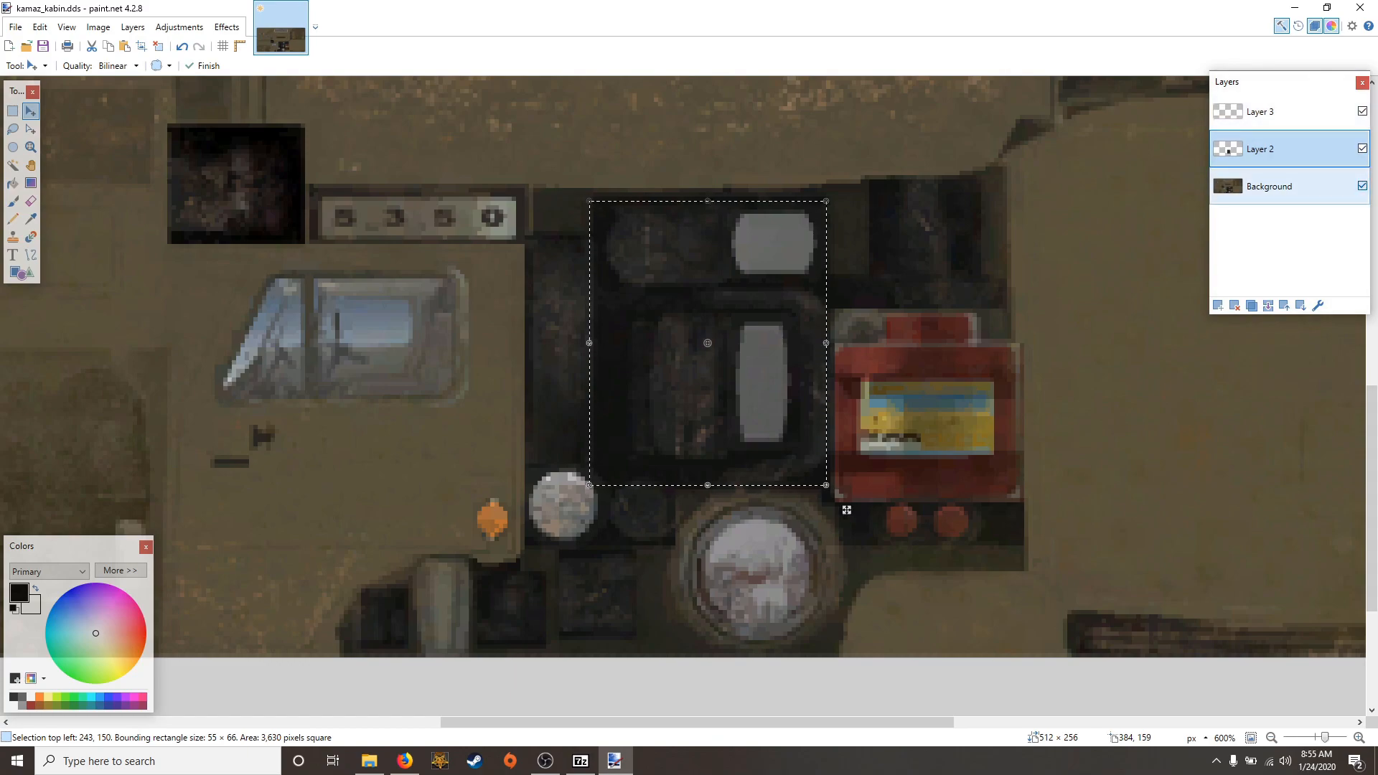
{"action": "left_click", "coordinate": [1362, 186]}
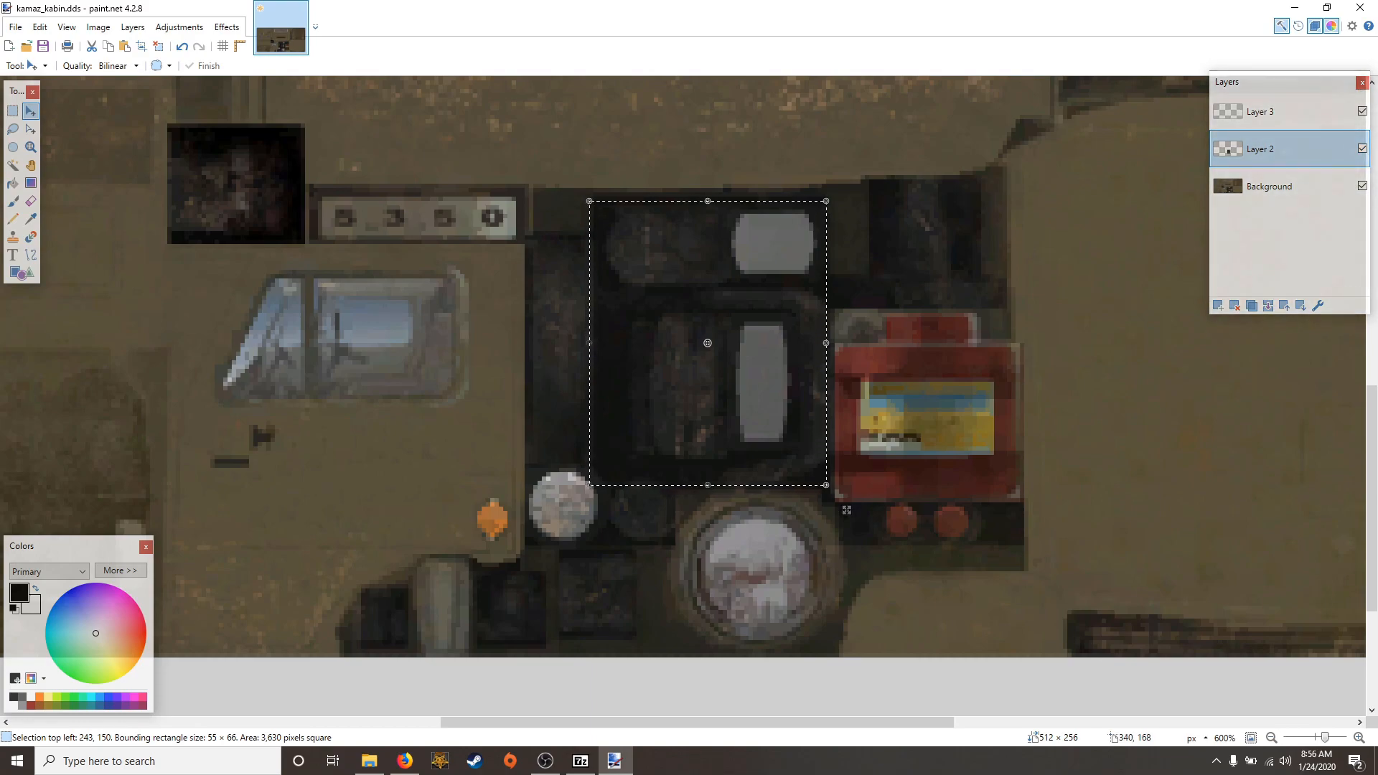
Delete Layer 3 and Layer 2 and clear the selection, leaving only the Background layer
{"action": "left_click", "coordinate": [1262, 113]}
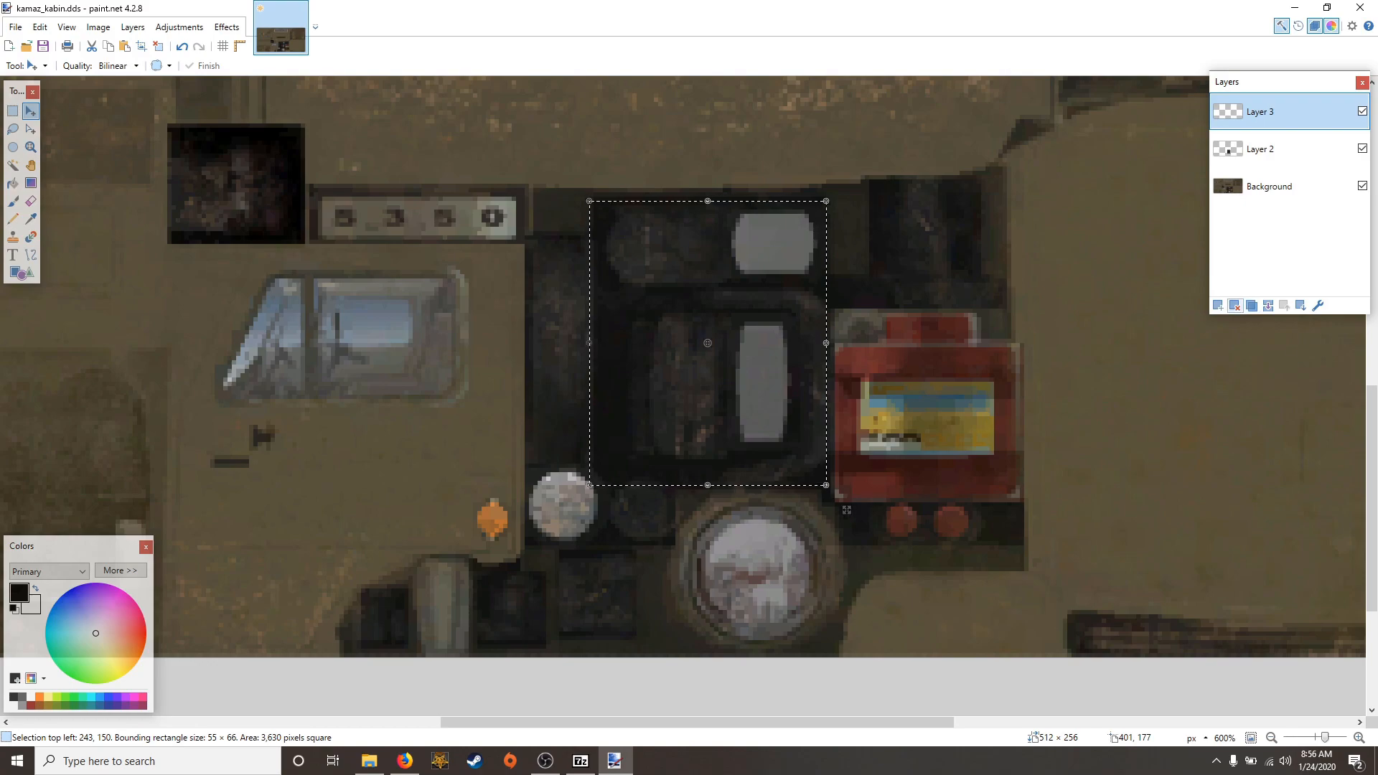
{"action": "left_click", "coordinate": [1235, 305]}
{"action": "left_click", "coordinate": [1234, 305]}
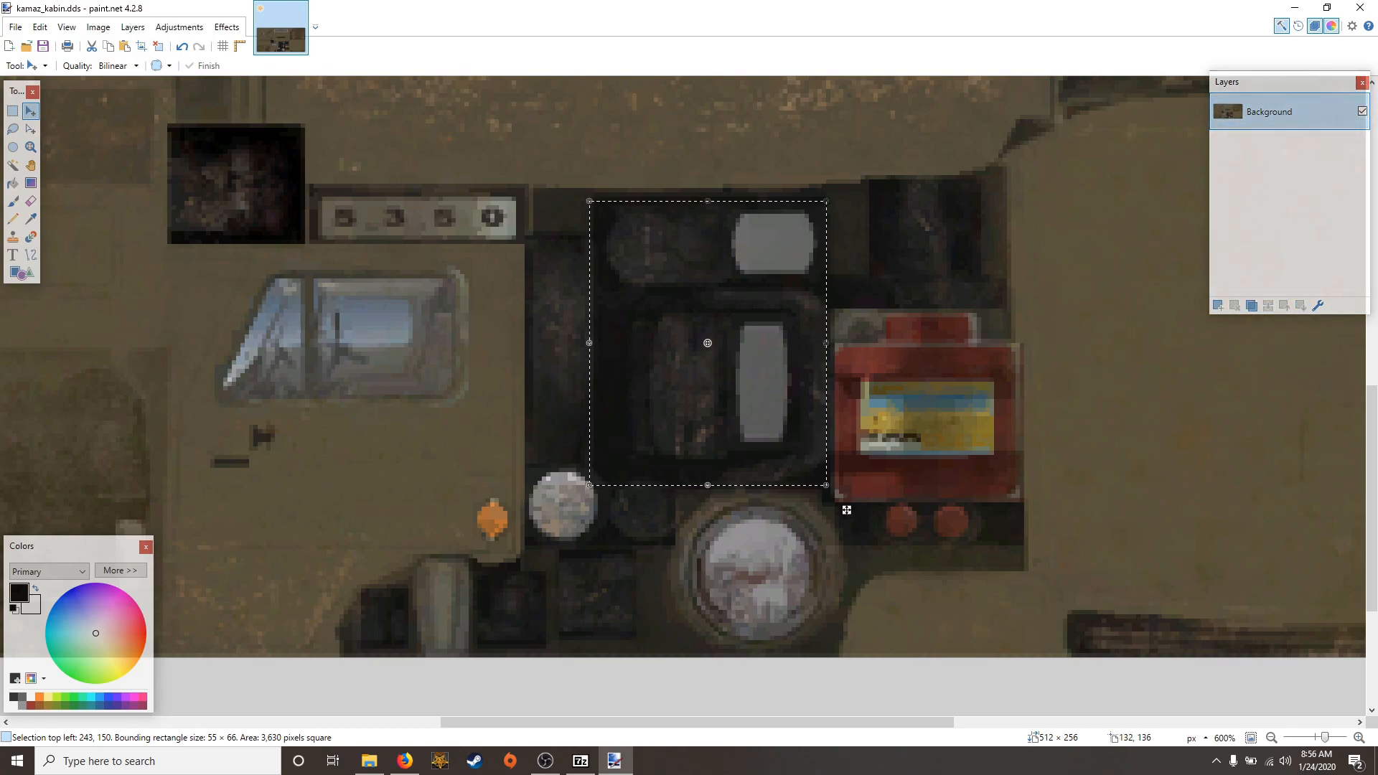
{"action": "left_click", "coordinate": [12, 111]}
{"action": "key", "text": "ctrl+d"}
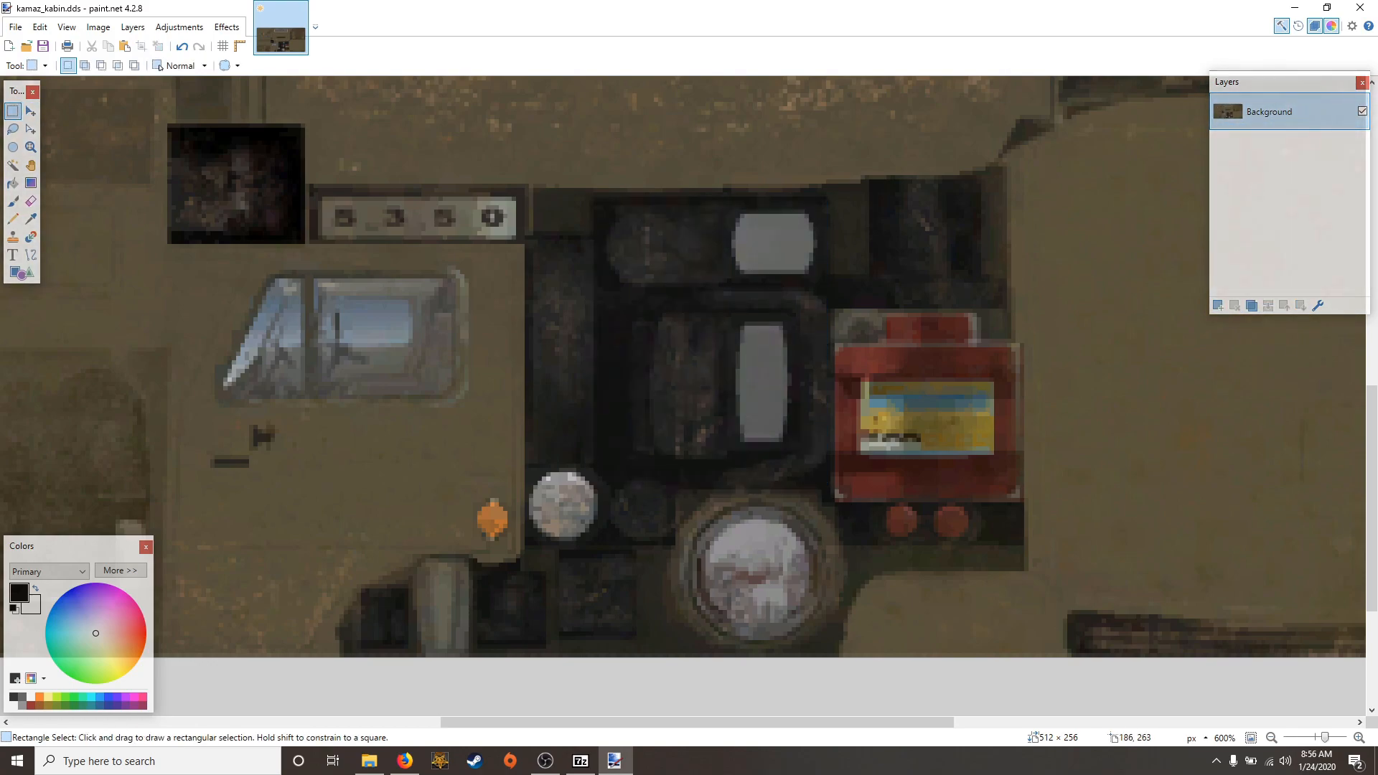
{"action": "key", "text": "XF86AudioRaiseVolume"}
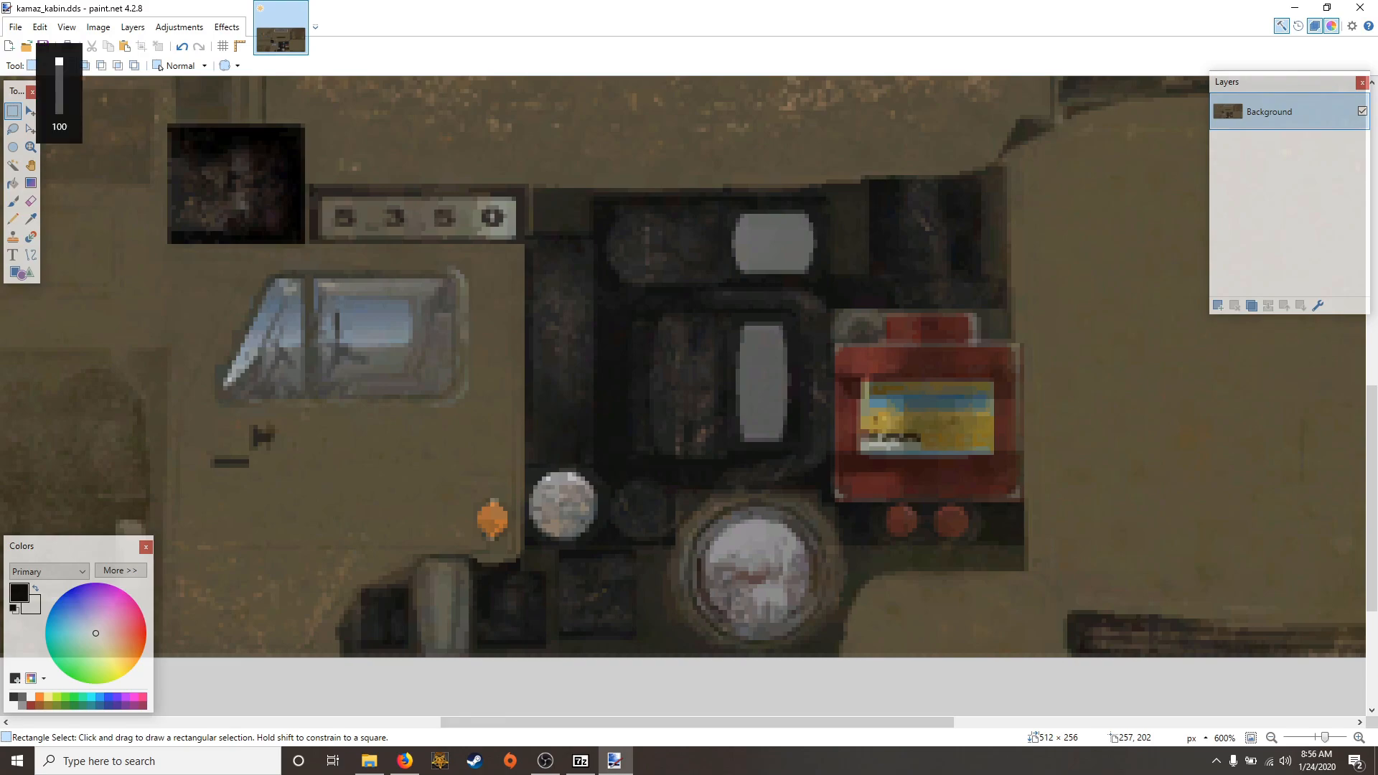
{"action": "key", "text": "XF86AudioLowerVolume"}
{"action": "key", "text": "XF86AudioLowerVolume"}
{"action": "key", "text": "XF86AudioLowerVolume"}
{"action": "key", "text": "XF86AudioLowerVolume"}
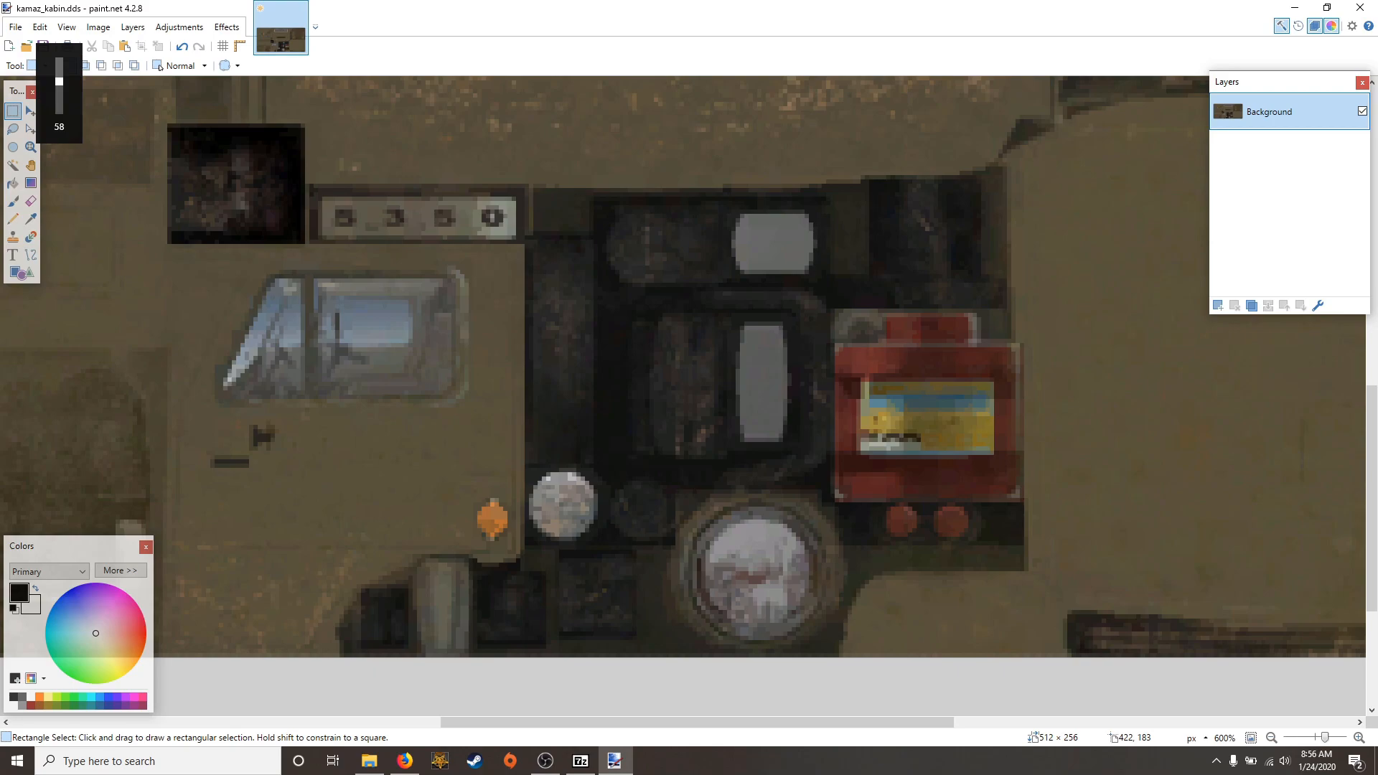
Add one new empty layer above the Background layer of the cabin texture
{"action": "left_click", "coordinate": [1219, 306]}
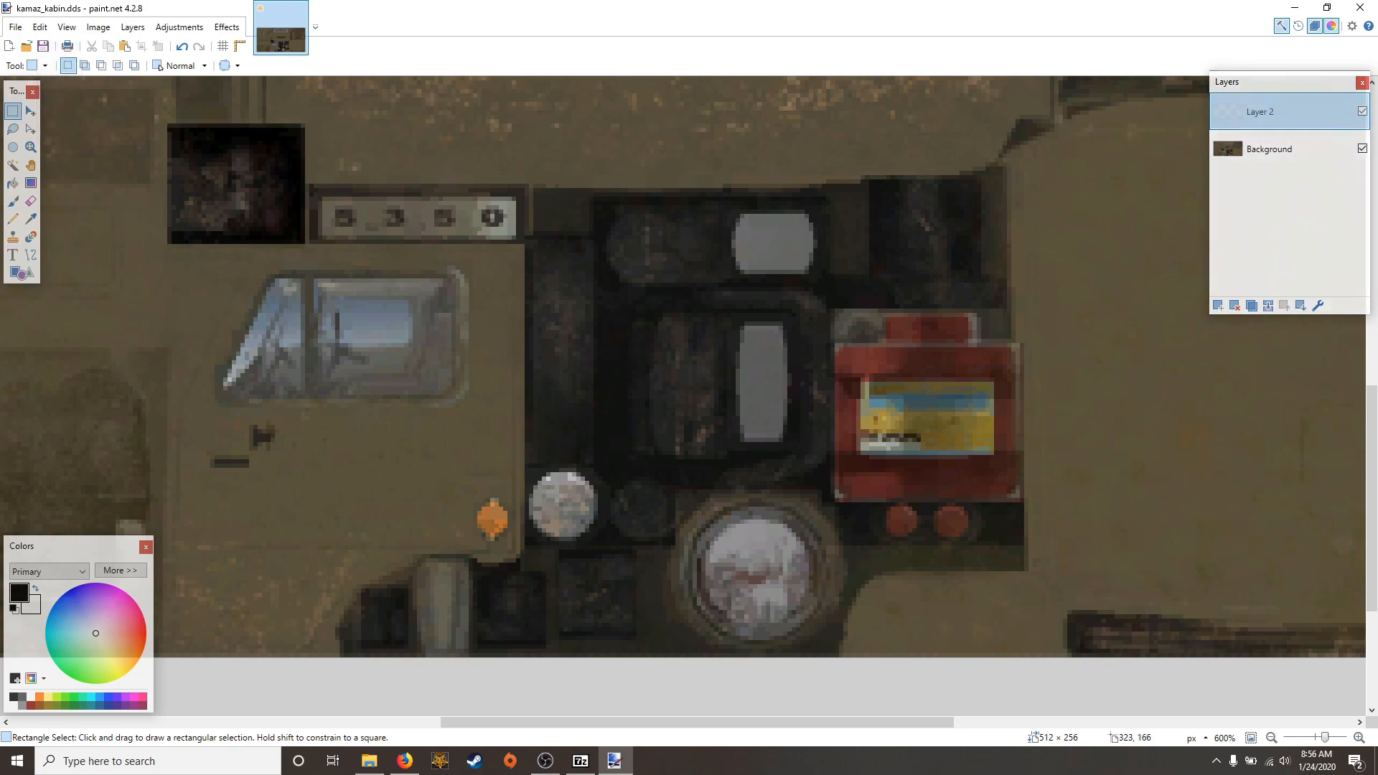
{"action": "scroll", "coordinate": [934, 273], "scroll_direction": "down", "scroll_amount": 3}
{"action": "scroll", "coordinate": [934, 274], "scroll_direction": "up", "scroll_amount": 5}
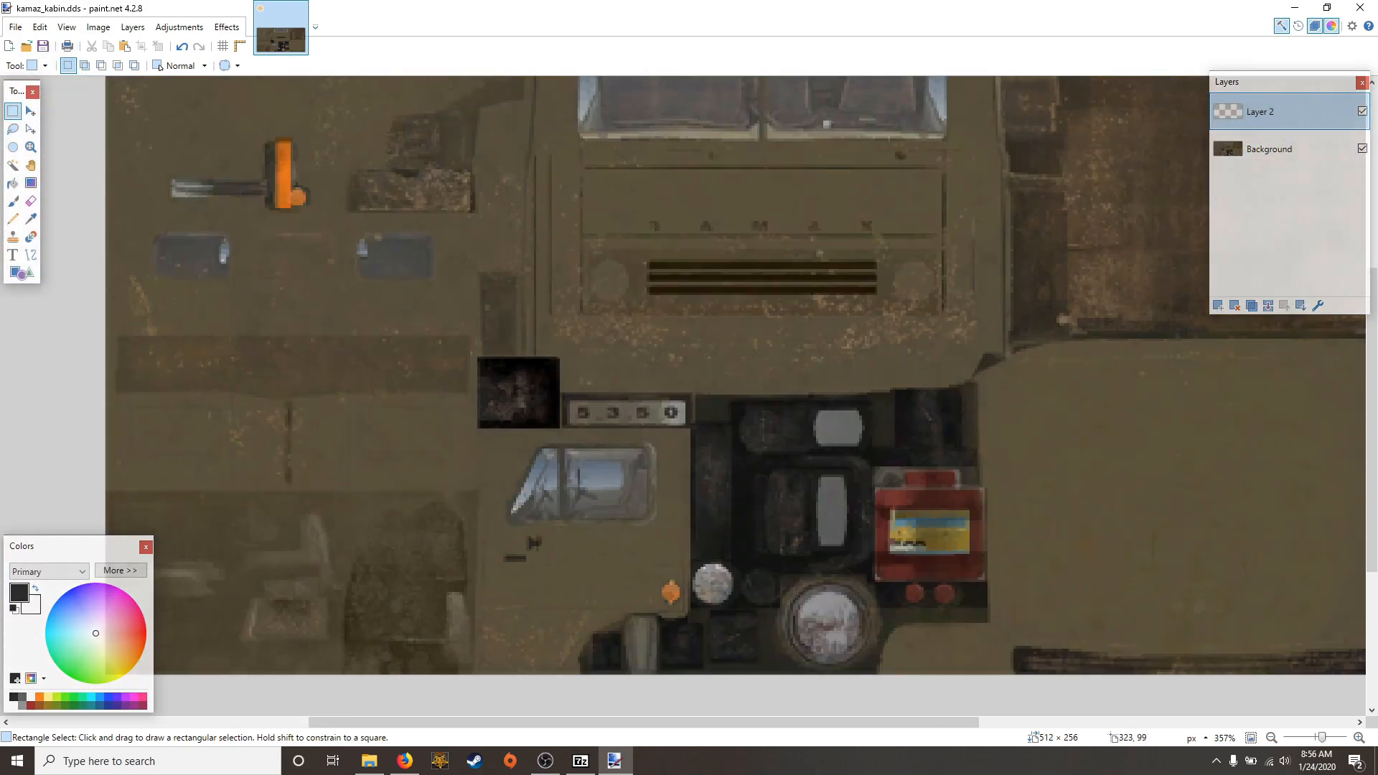
{"action": "scroll", "coordinate": [934, 273], "scroll_direction": "down", "scroll_amount": 1}
{"action": "scroll", "coordinate": [933, 273], "scroll_direction": "down", "scroll_amount": 2}
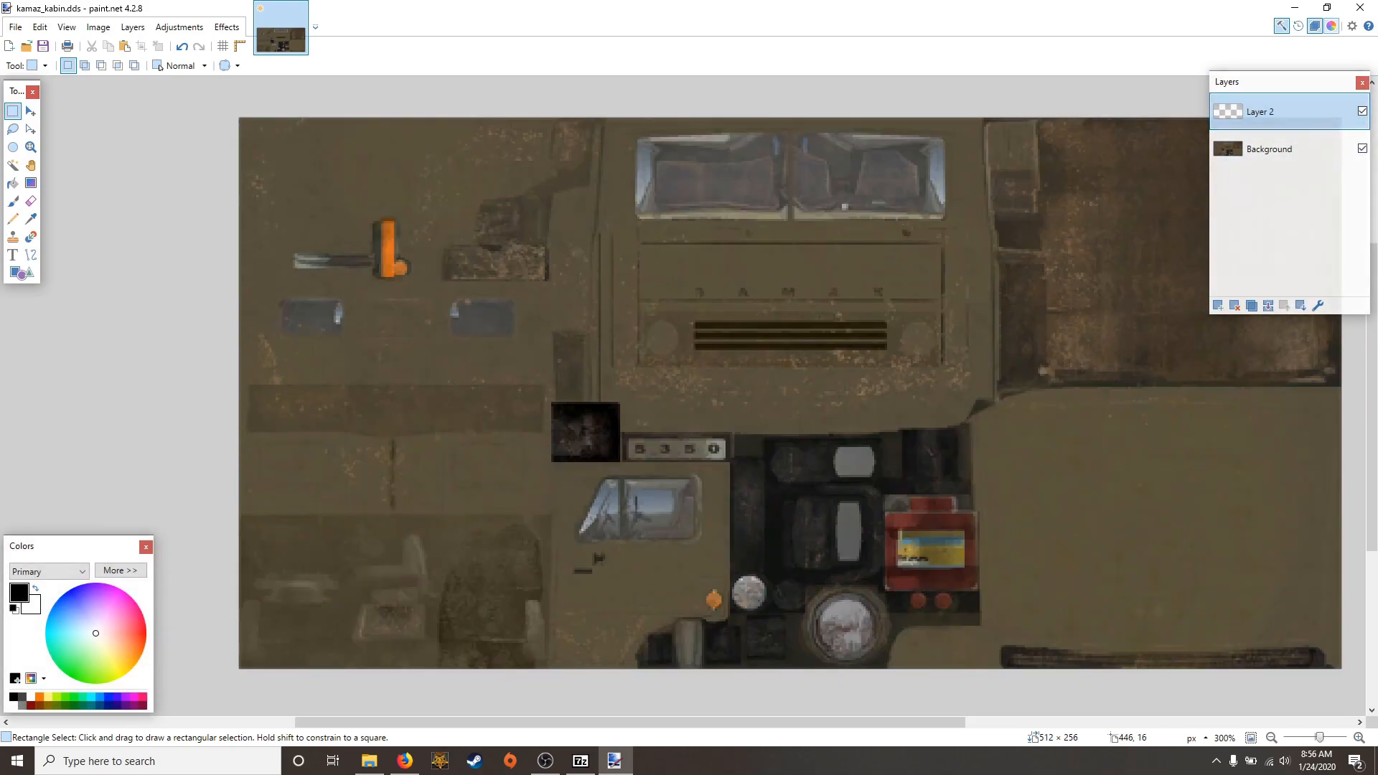
{"action": "left_click", "coordinate": [1298, 26]}
{"action": "left_click", "coordinate": [1298, 26]}
{"action": "left_click", "coordinate": [1298, 25]}
{"action": "left_click", "coordinate": [1298, 25]}
{"action": "left_click", "coordinate": [1332, 26]}
{"action": "left_click", "coordinate": [1332, 26]}
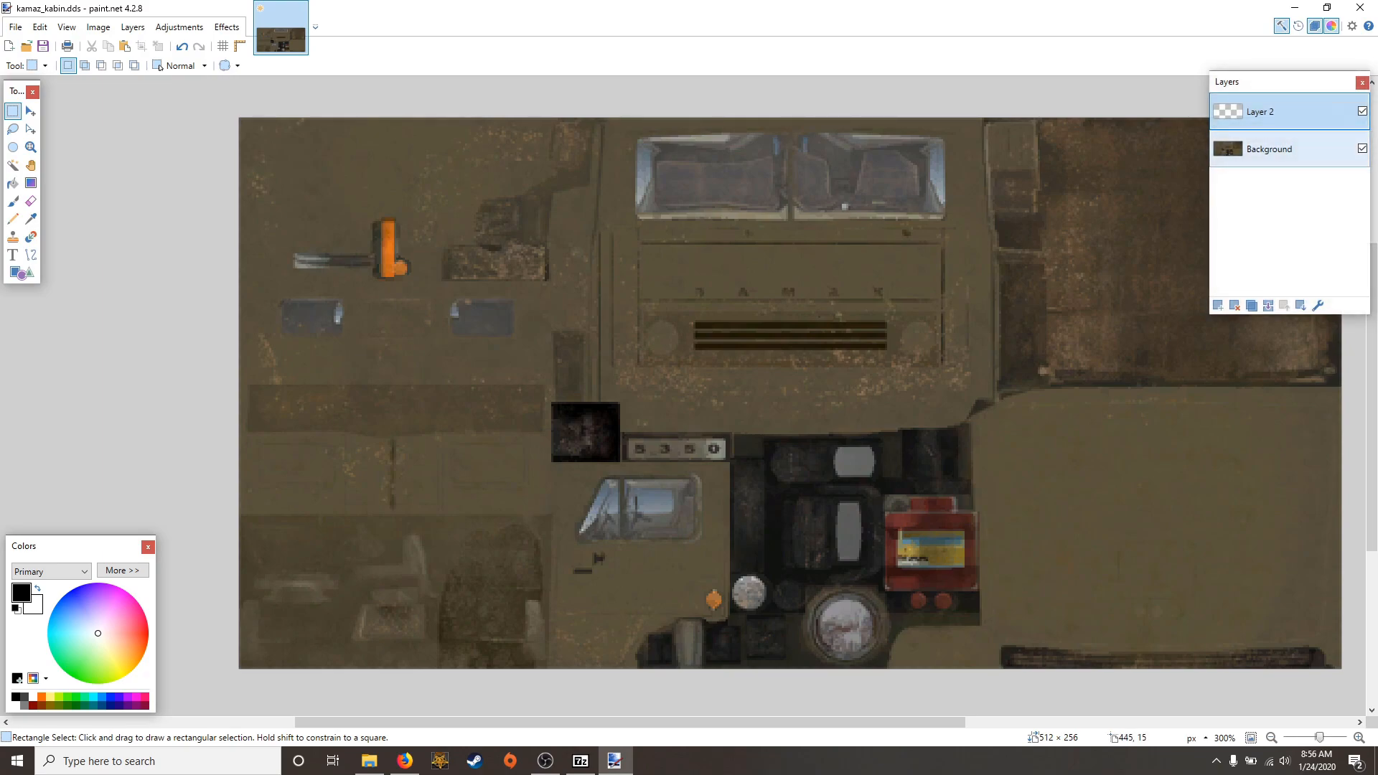
Open the camo pattern Camo_Oman_RedDesert_DPM.jpg from the MiddleEast_and_Africa folder in rusty_camo_patterns
{"action": "left_click", "coordinate": [26, 46]}
{"action": "double_click", "coordinate": [187, 144]}
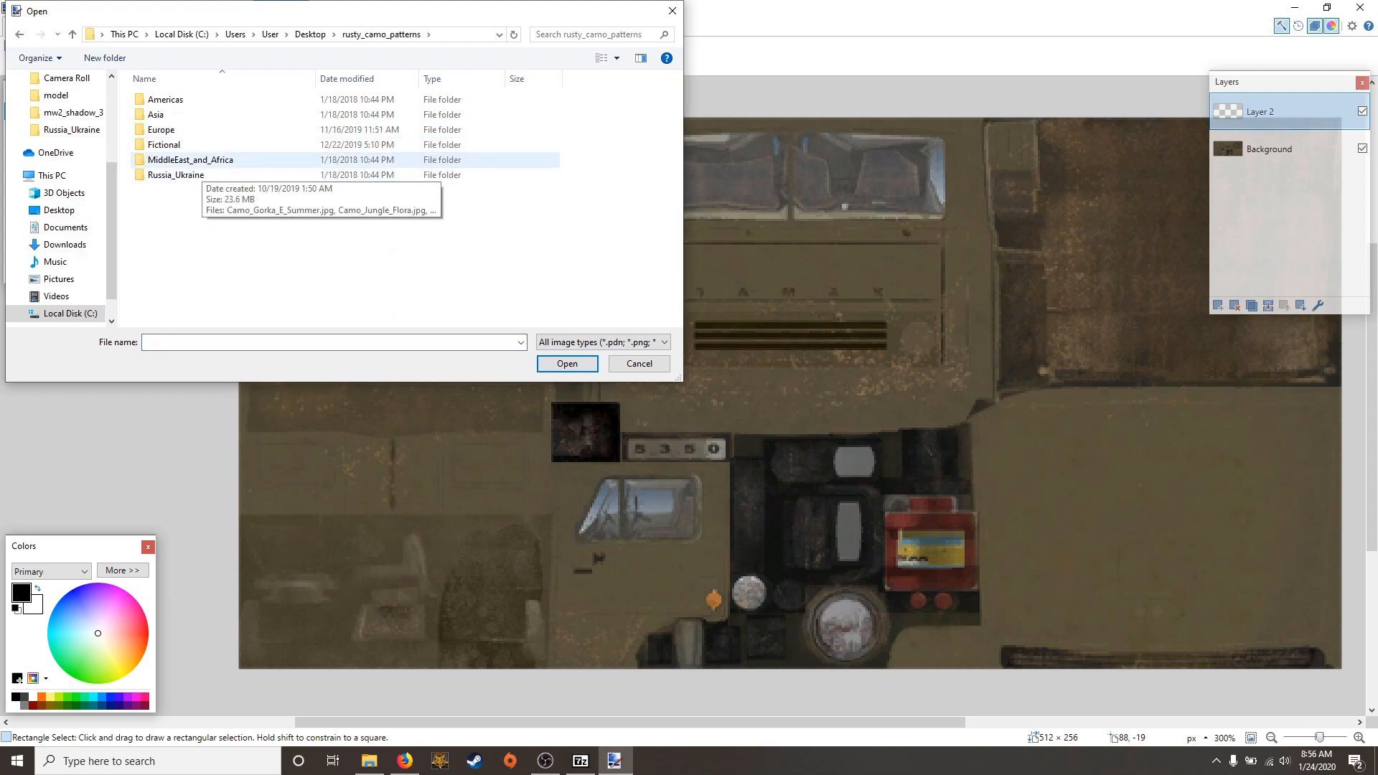
{"action": "double_click", "coordinate": [191, 160]}
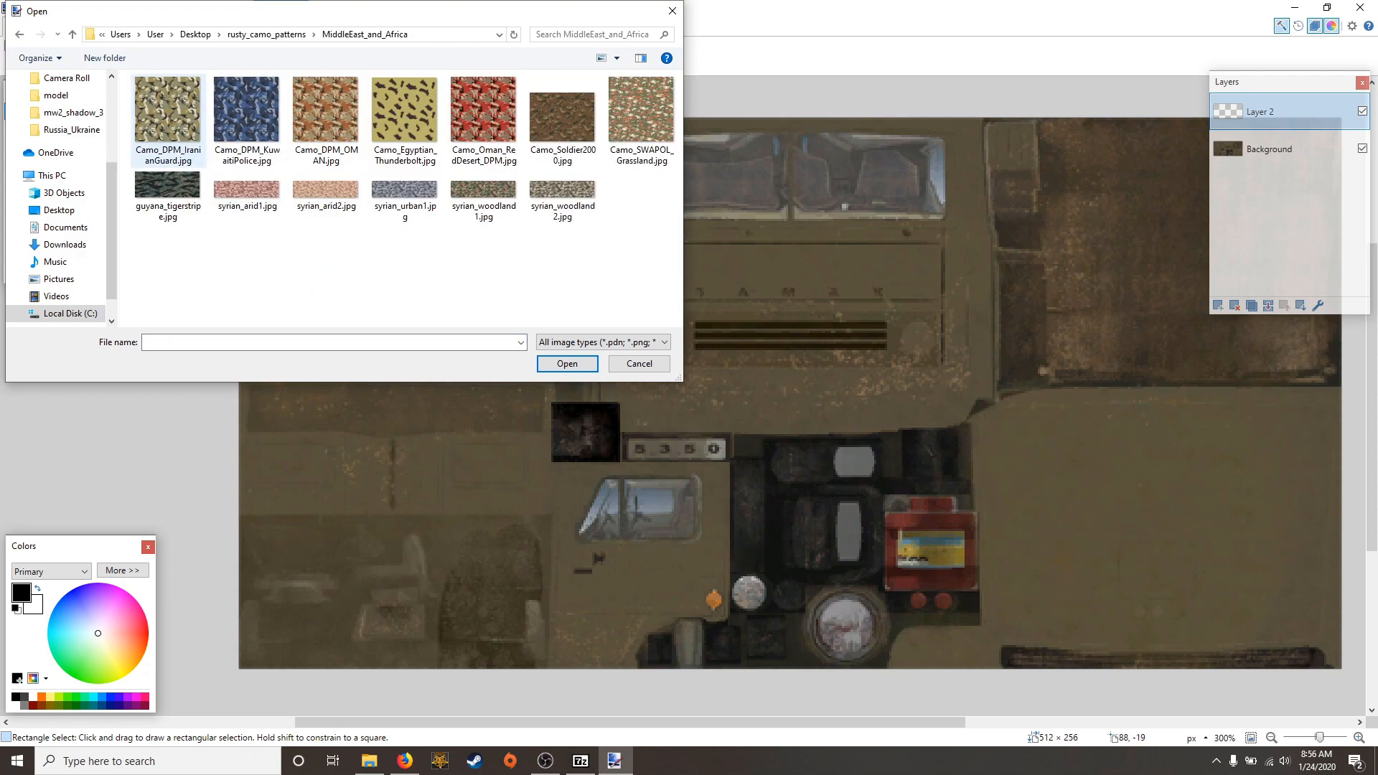
{"action": "double_click", "coordinate": [483, 111]}
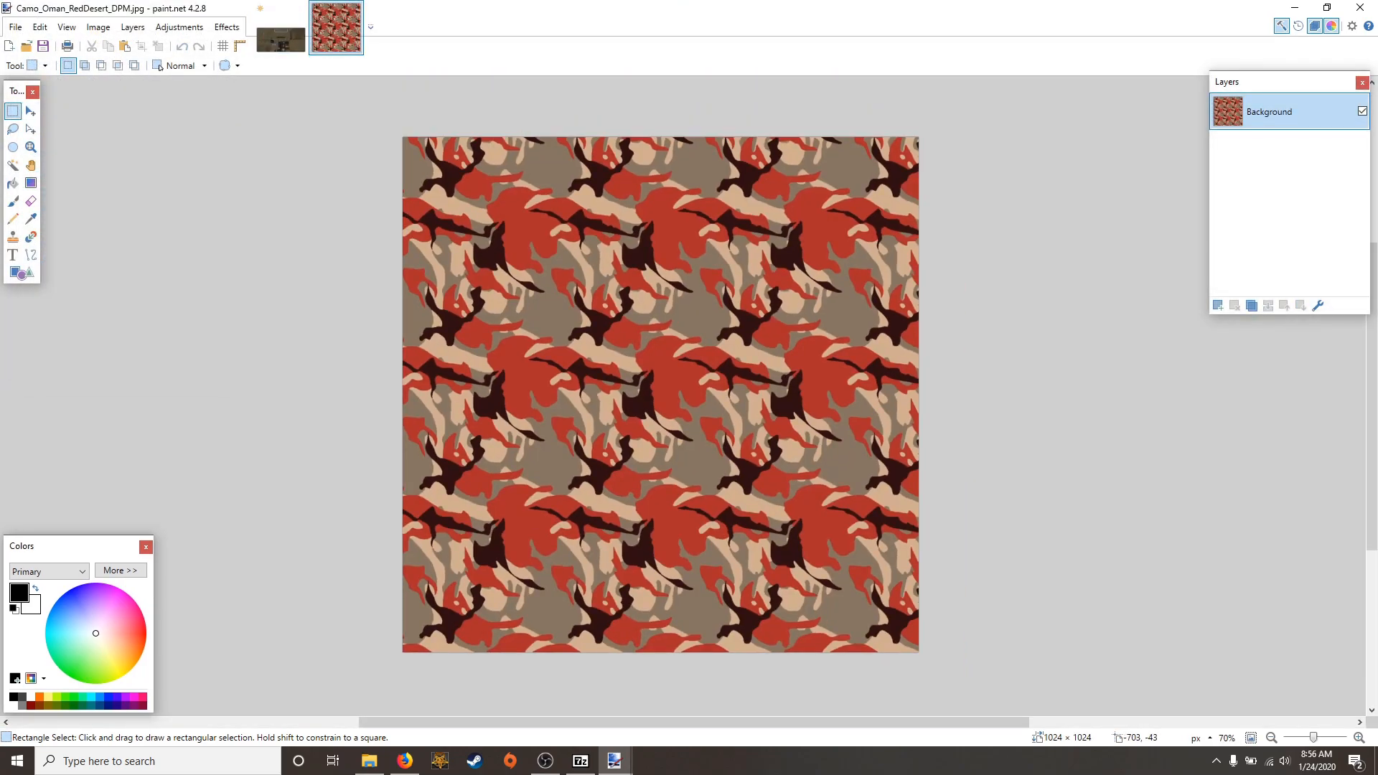
Select and copy the entire camo pattern image, undoing the accidental paste of the previously copied seat area
{"action": "key", "text": "ctrl+a"}
{"action": "key", "text": "ctrl+v"}
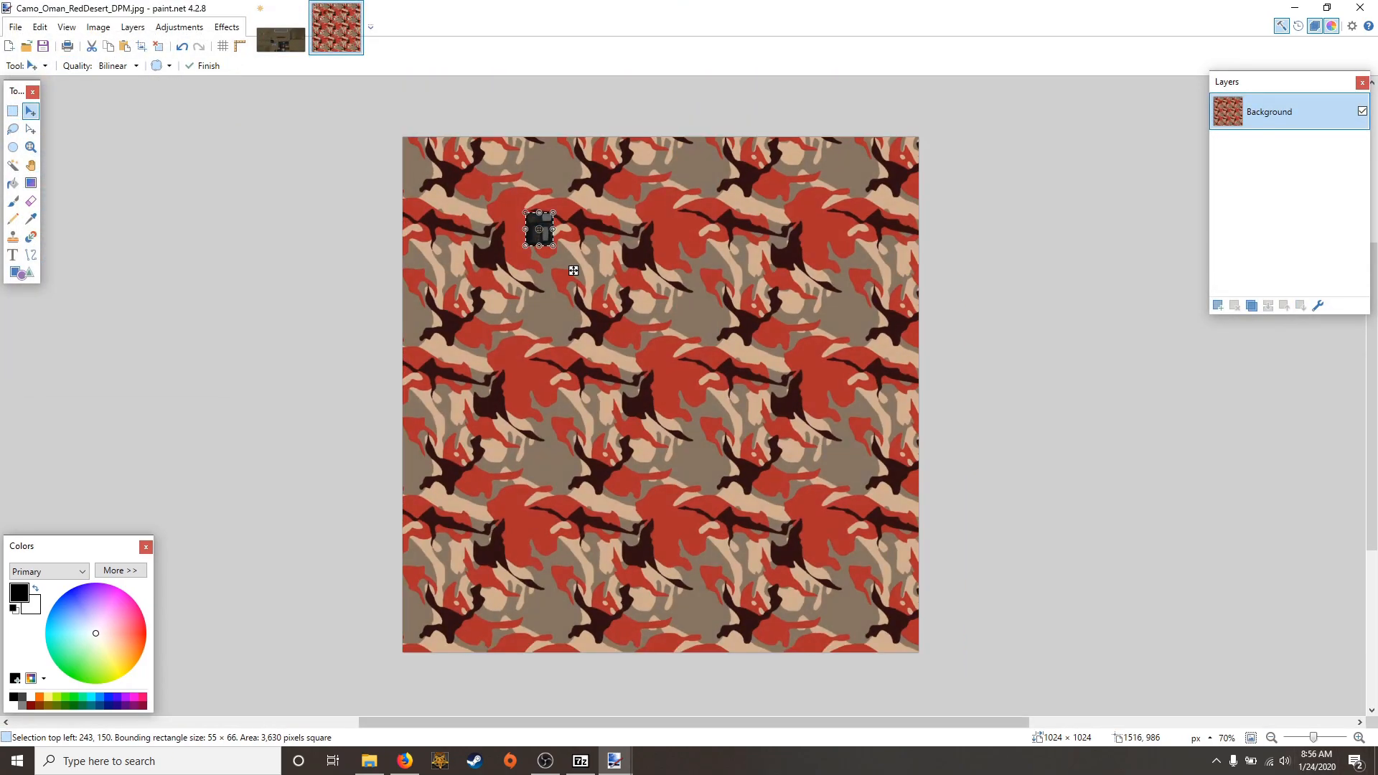
{"action": "key", "text": "ctrl+z"}
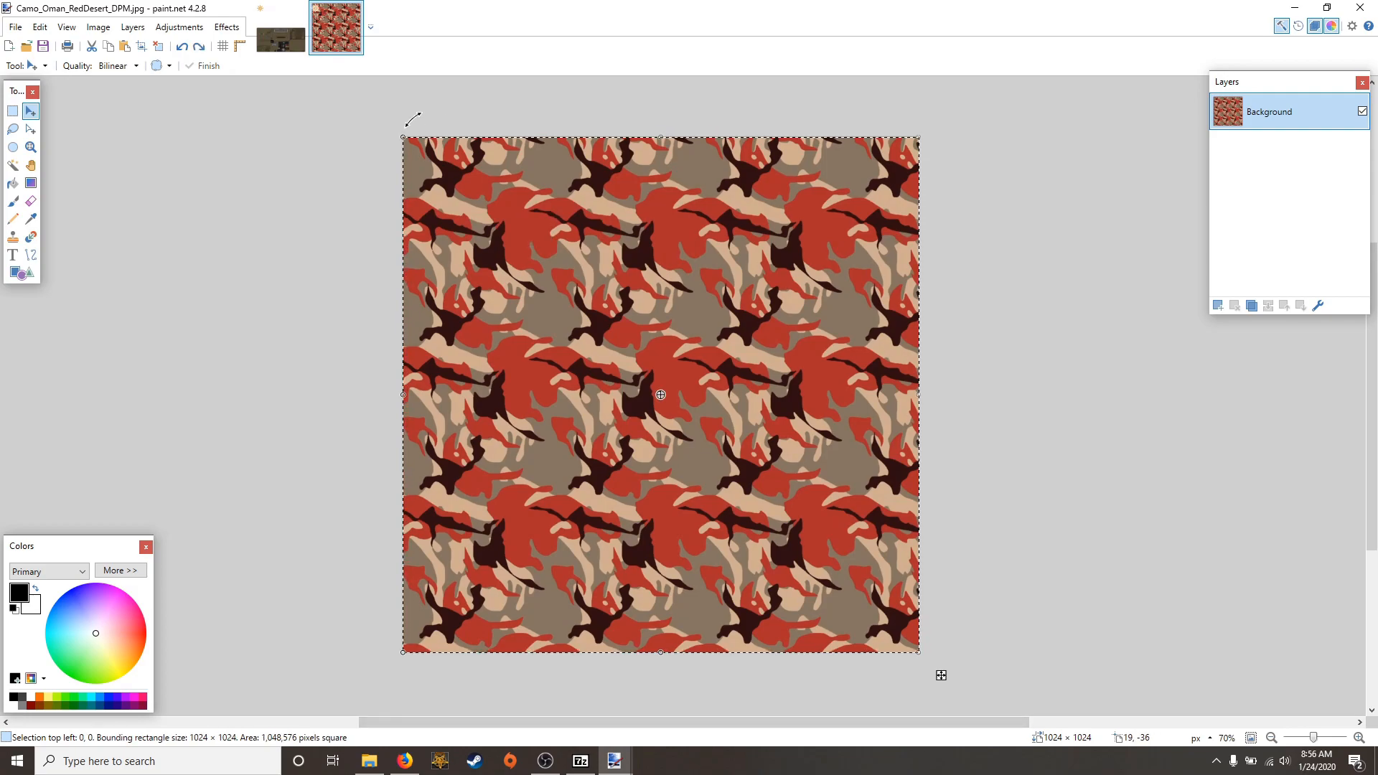
{"action": "left_click", "coordinate": [13, 111]}
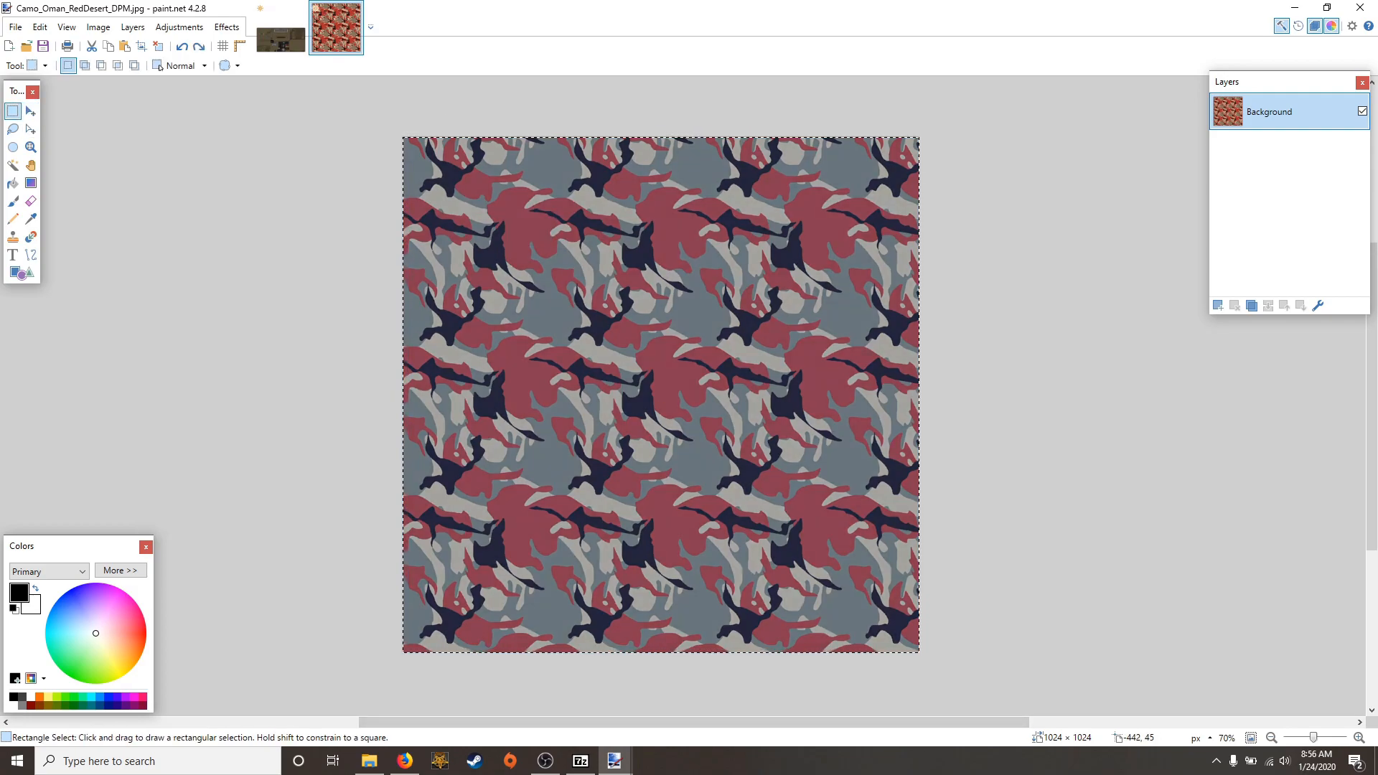
Switch to kamaz_kabin.dds and paste the camo pattern onto Layer 2, keeping the canvas size
{"action": "key", "text": "ctrl+Tab"}
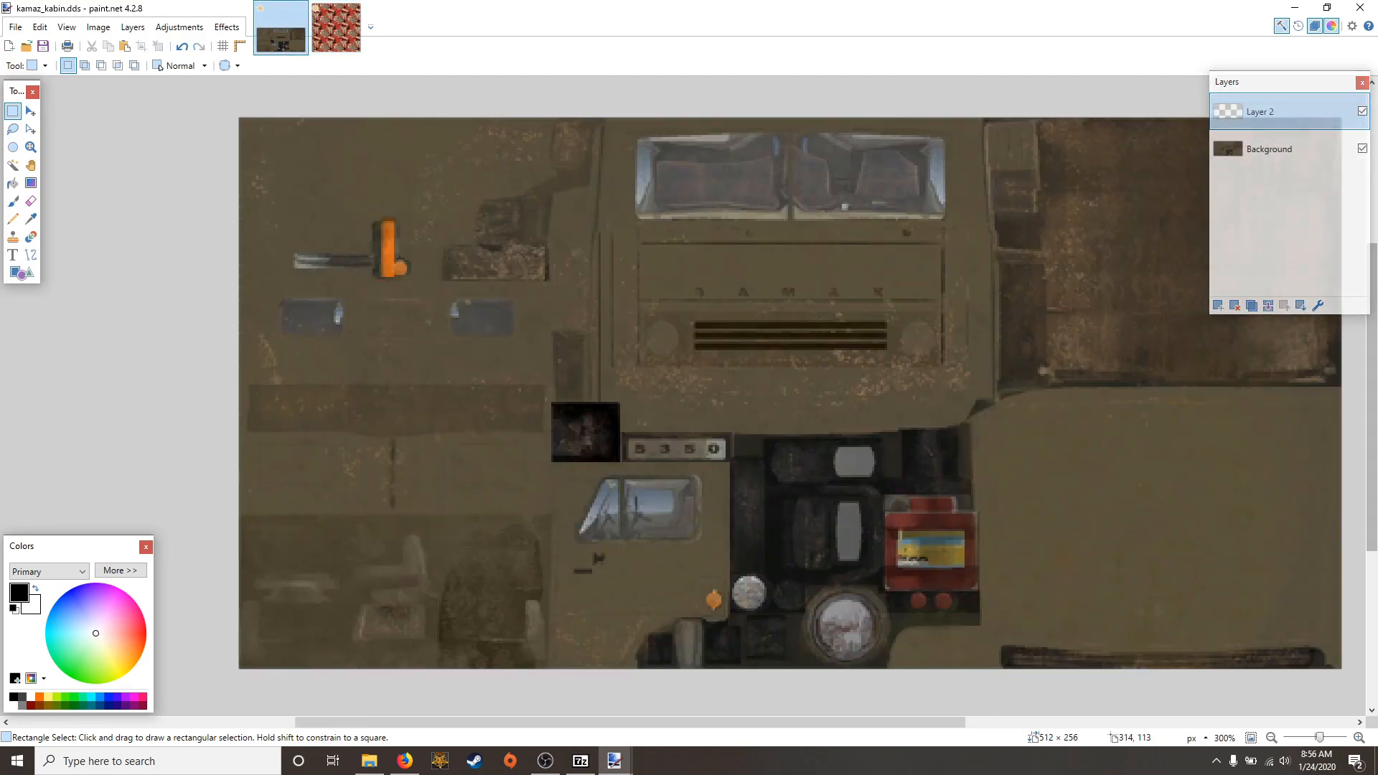
{"action": "key", "text": "ctrl+v"}
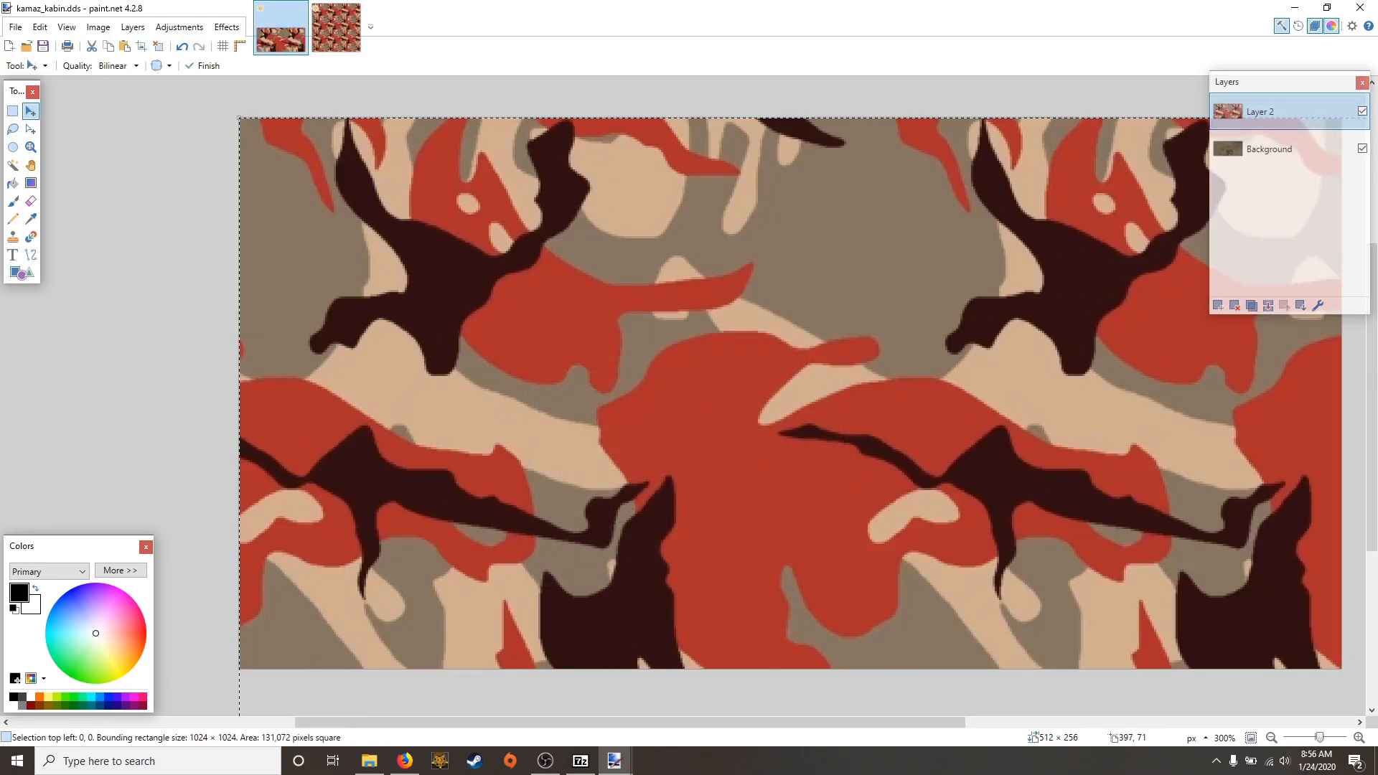
{"action": "key", "text": "ctrl+z"}
{"action": "key", "text": "ctrl+v"}
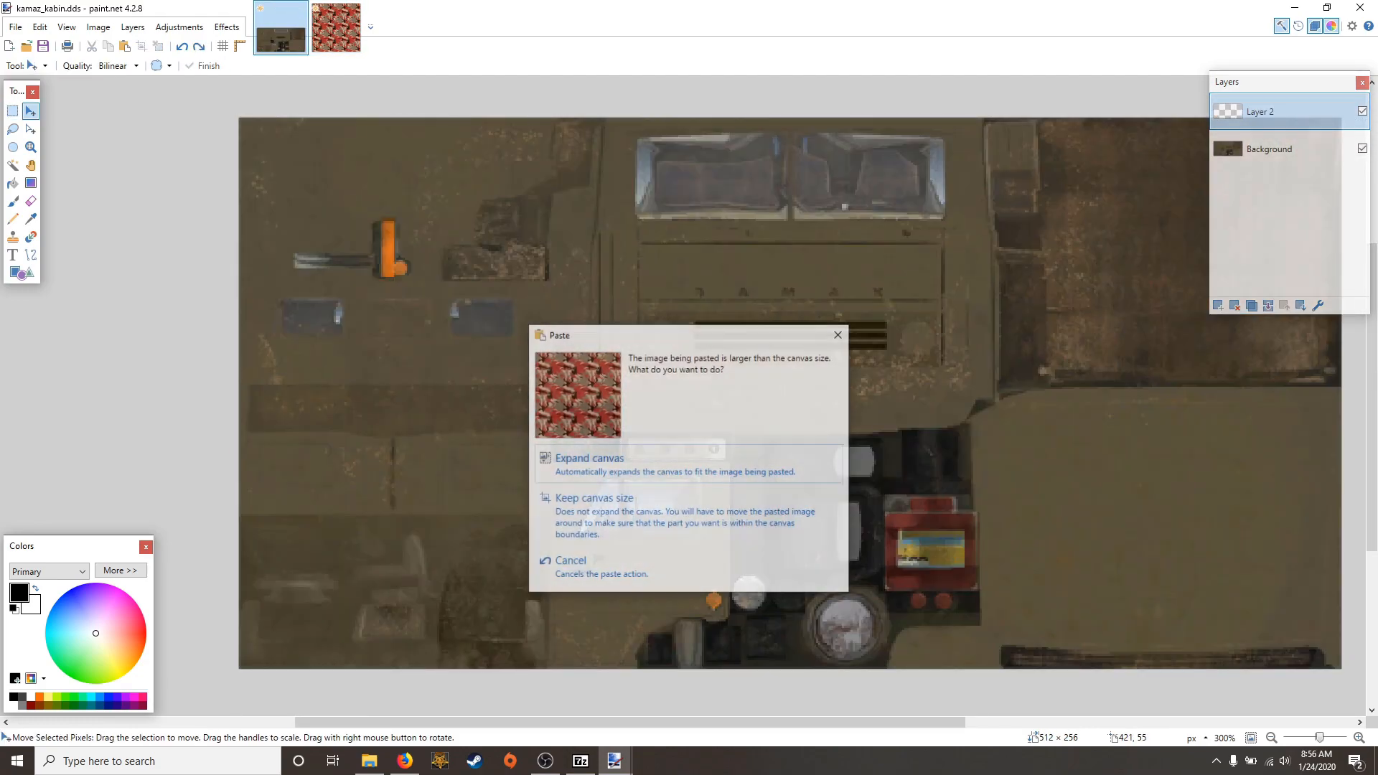
{"action": "left_click", "coordinate": [717, 516]}
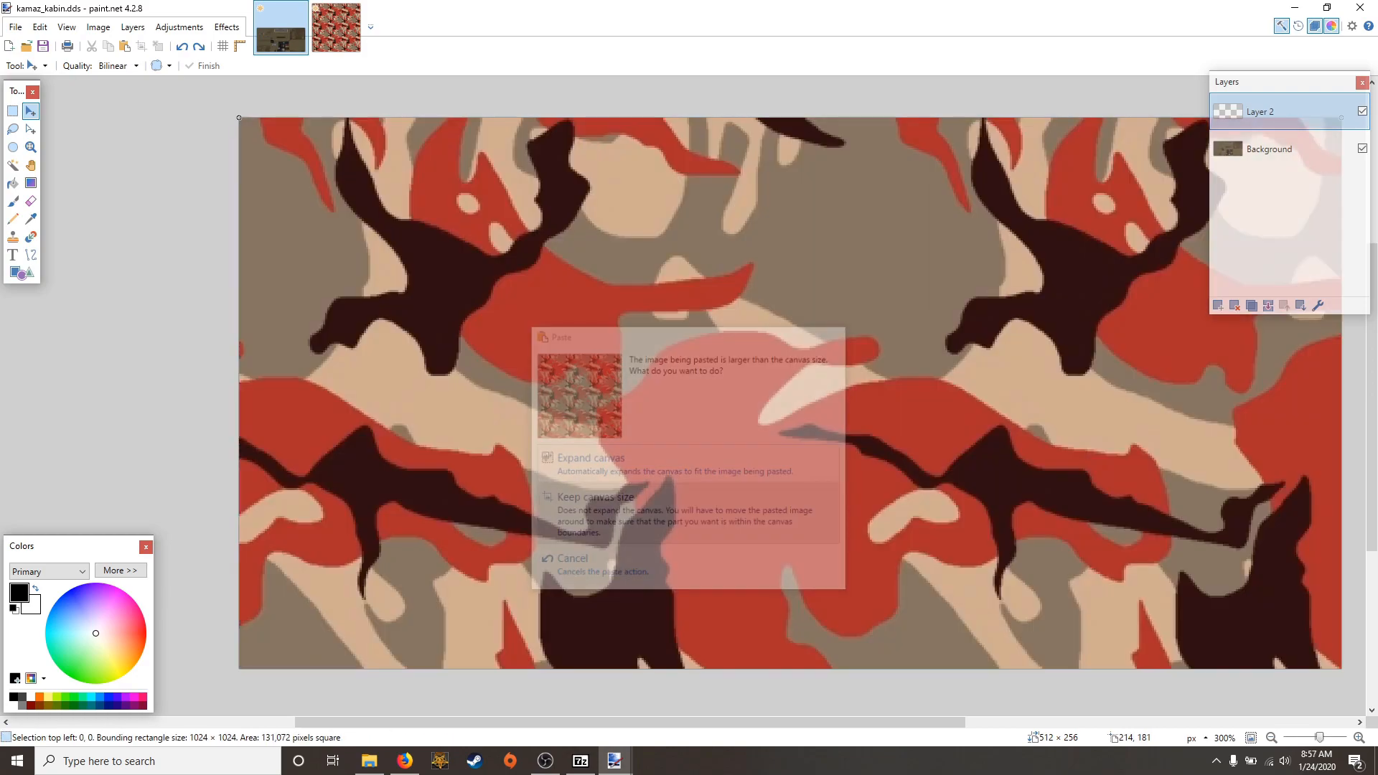
Scale the pasted camo pattern down to about 147 × 106 pixels in the upper-left corner of the cabin texture
{"action": "scroll", "coordinate": [1033, 229], "scroll_direction": "down", "scroll_amount": 3}
{"action": "scroll", "coordinate": [1275, 620], "scroll_direction": "down", "scroll_amount": 5}
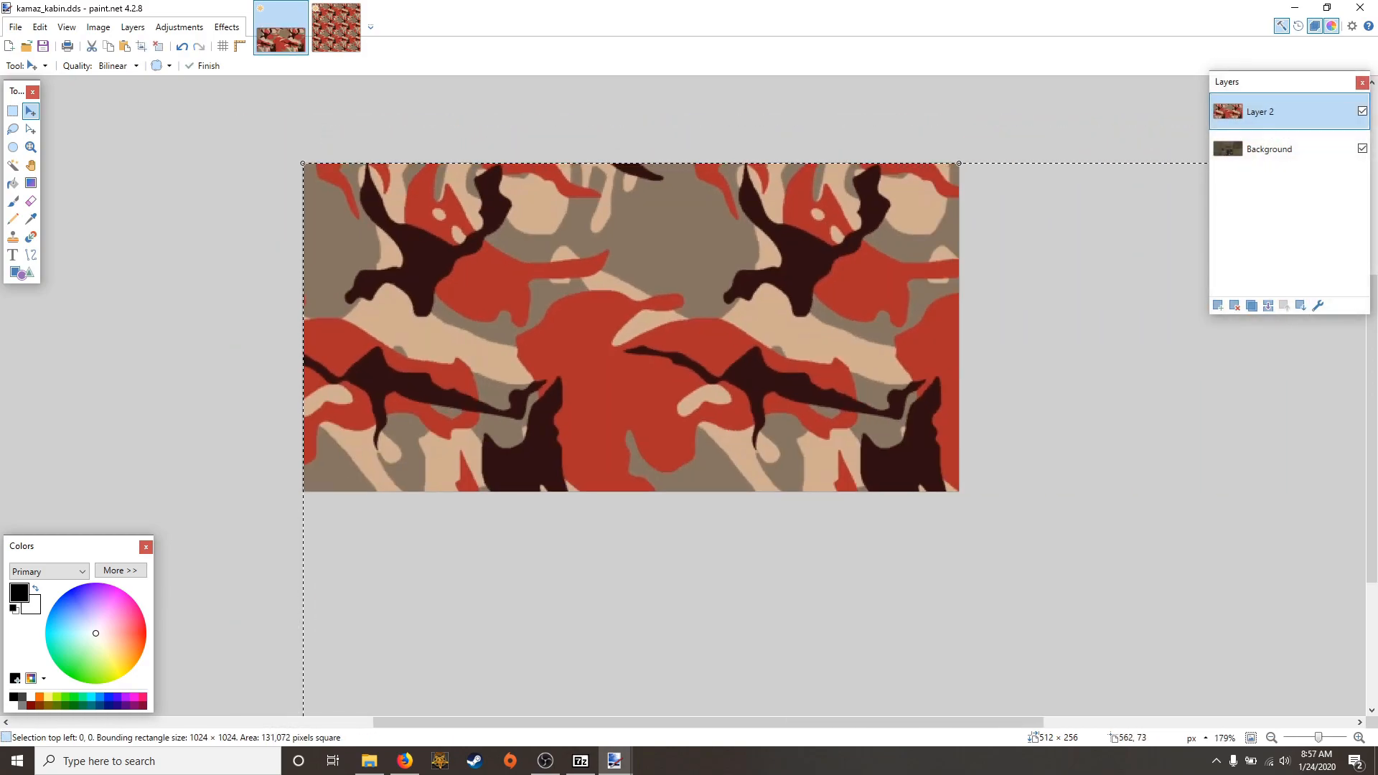
{"action": "scroll", "coordinate": [1275, 621], "scroll_direction": "down", "scroll_amount": 1}
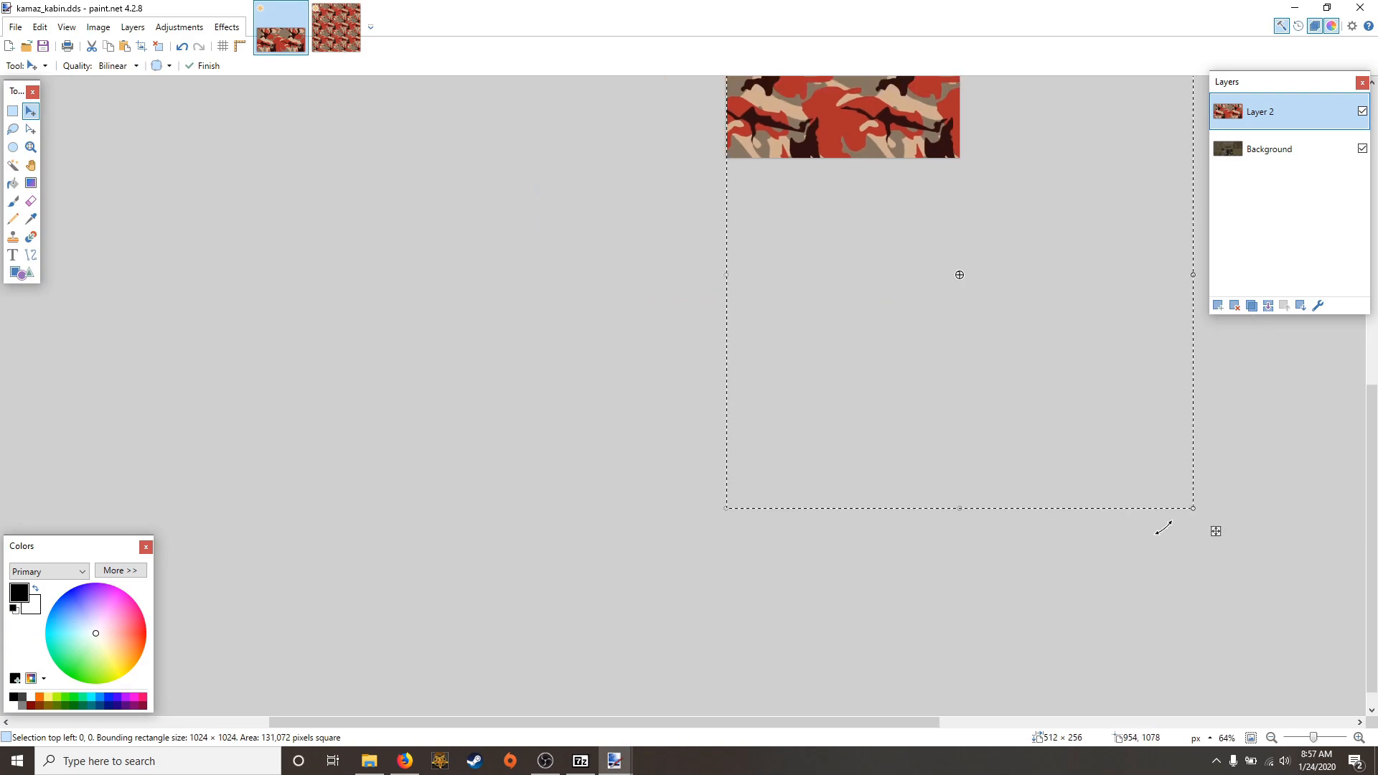
{"action": "left_click_drag", "start_coordinate": [1216, 531], "coordinate": [656, 367]}
{"action": "scroll", "coordinate": [790, 118], "scroll_direction": "up", "scroll_amount": 6}
{"action": "scroll", "coordinate": [761, 463], "scroll_direction": "up", "scroll_amount": 2}
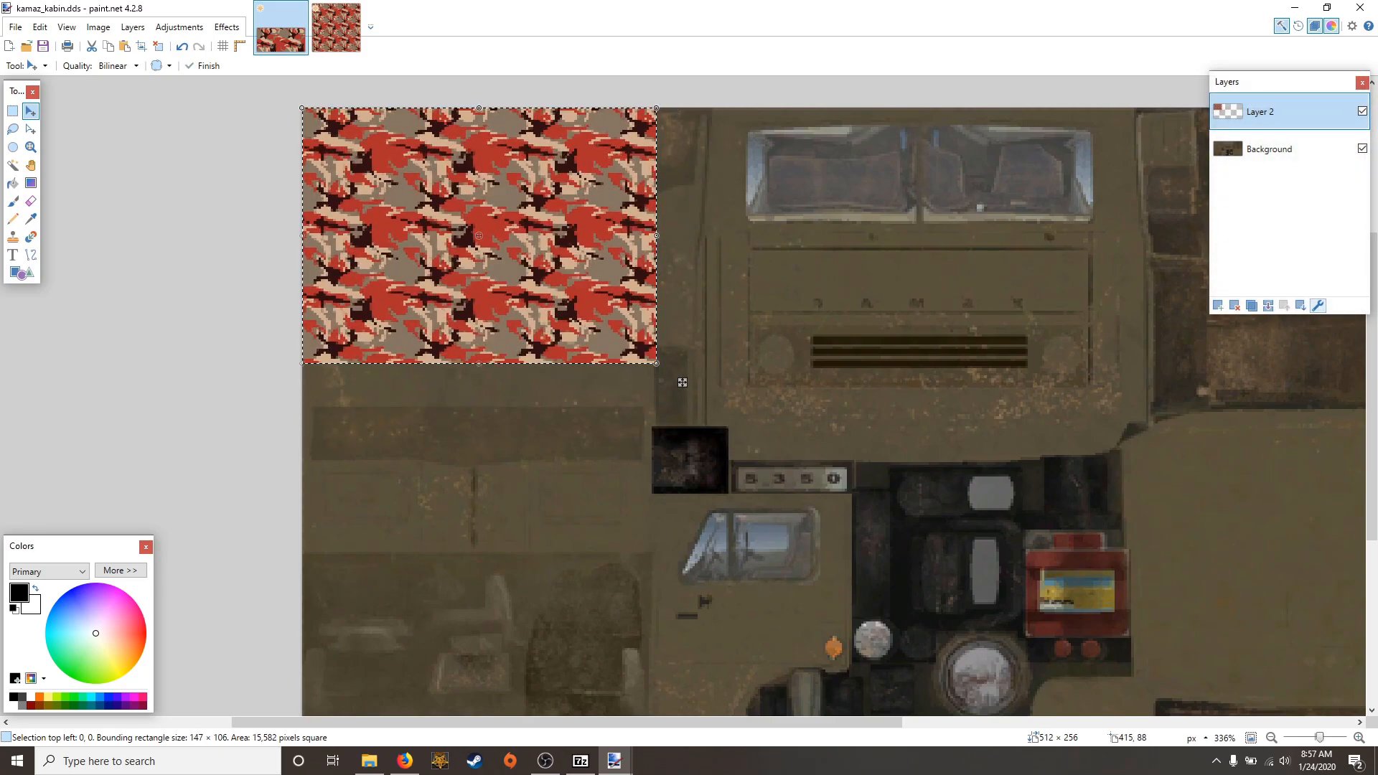
Open the properties of Layer 2, toggle its visibility, and preview its blend modes from Multiply through Xor
{"action": "key", "text": "F4"}
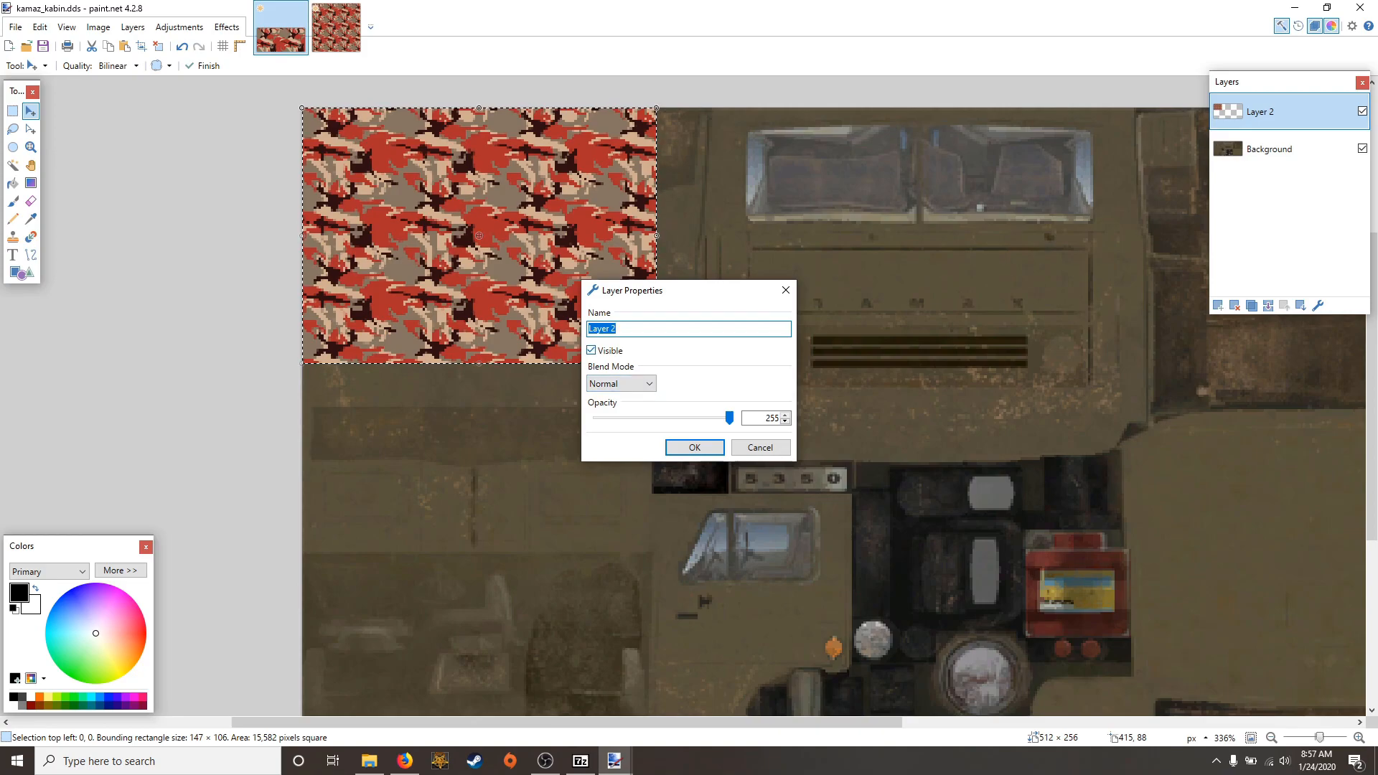
{"action": "left_click", "coordinate": [592, 350]}
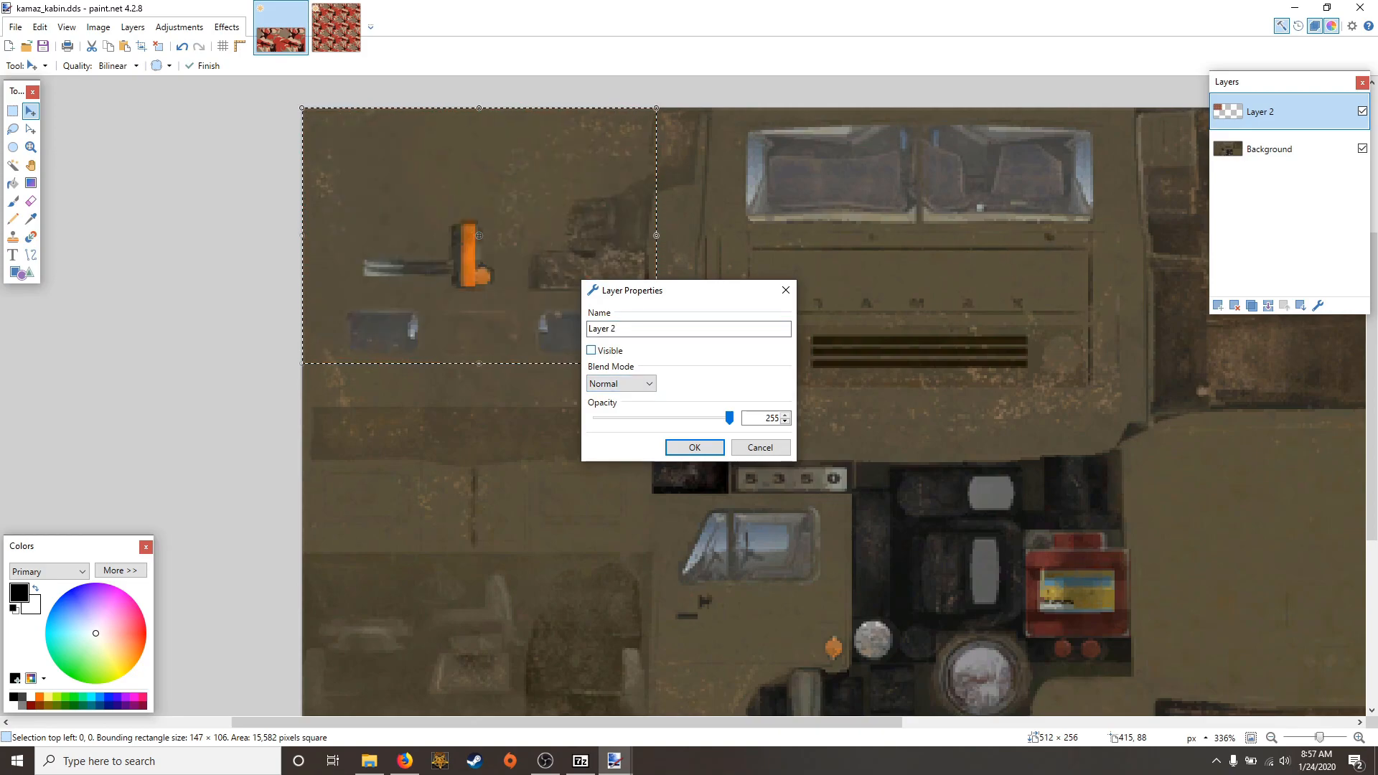
{"action": "left_click", "coordinate": [592, 351]}
{"action": "left_click", "coordinate": [622, 384]}
{"action": "left_click", "coordinate": [621, 384]}
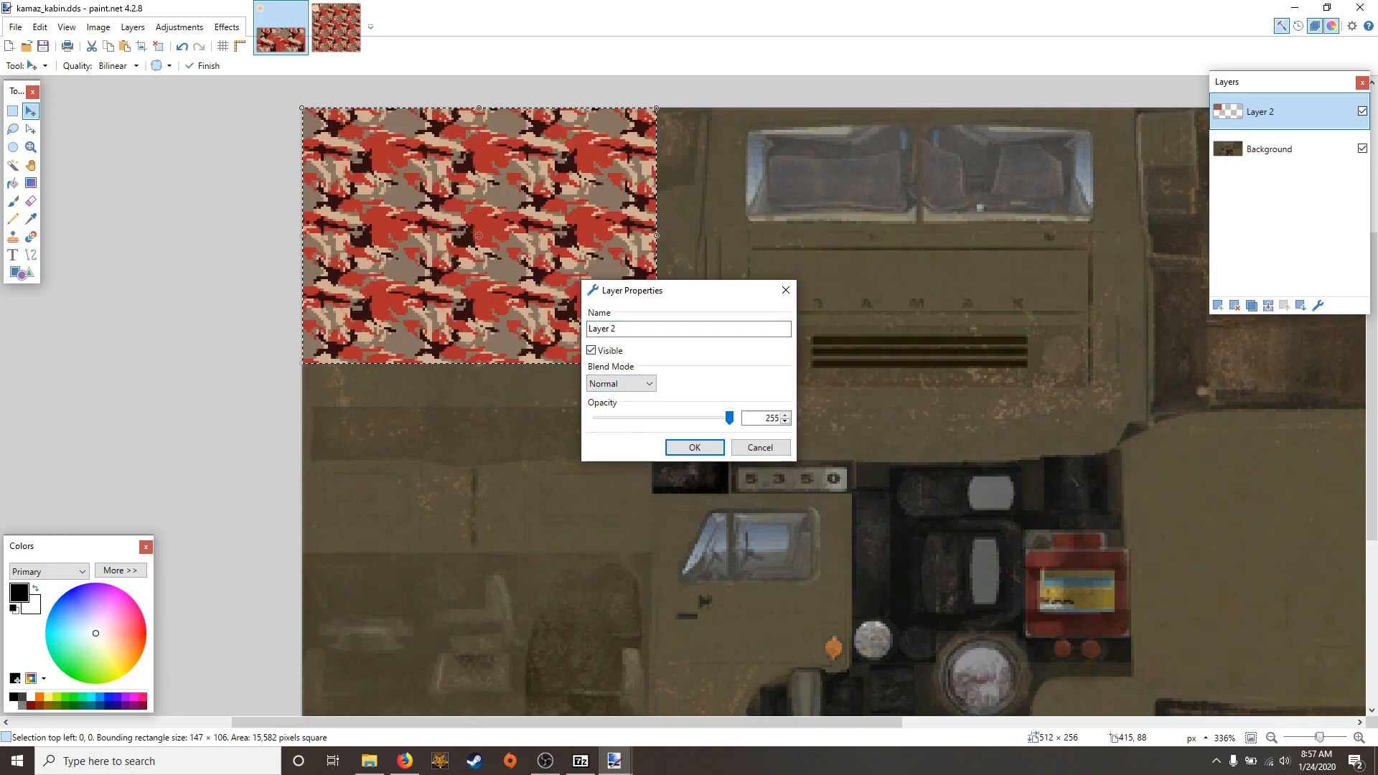
{"action": "key", "text": "Down"}
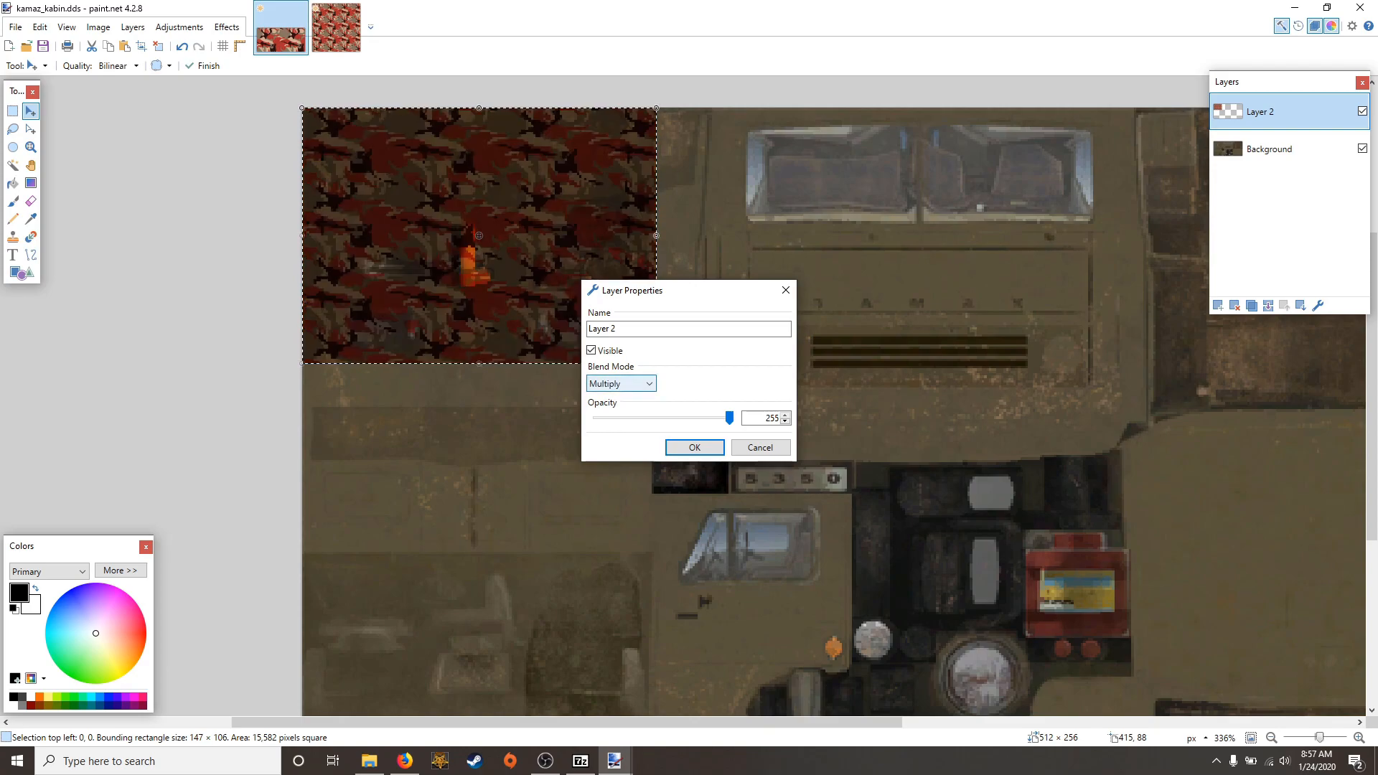
{"action": "key", "text": "Down"}
{"action": "key", "text": "Down"}
{"action": "key", "text": "Down"}
{"action": "key", "text": "Down"}
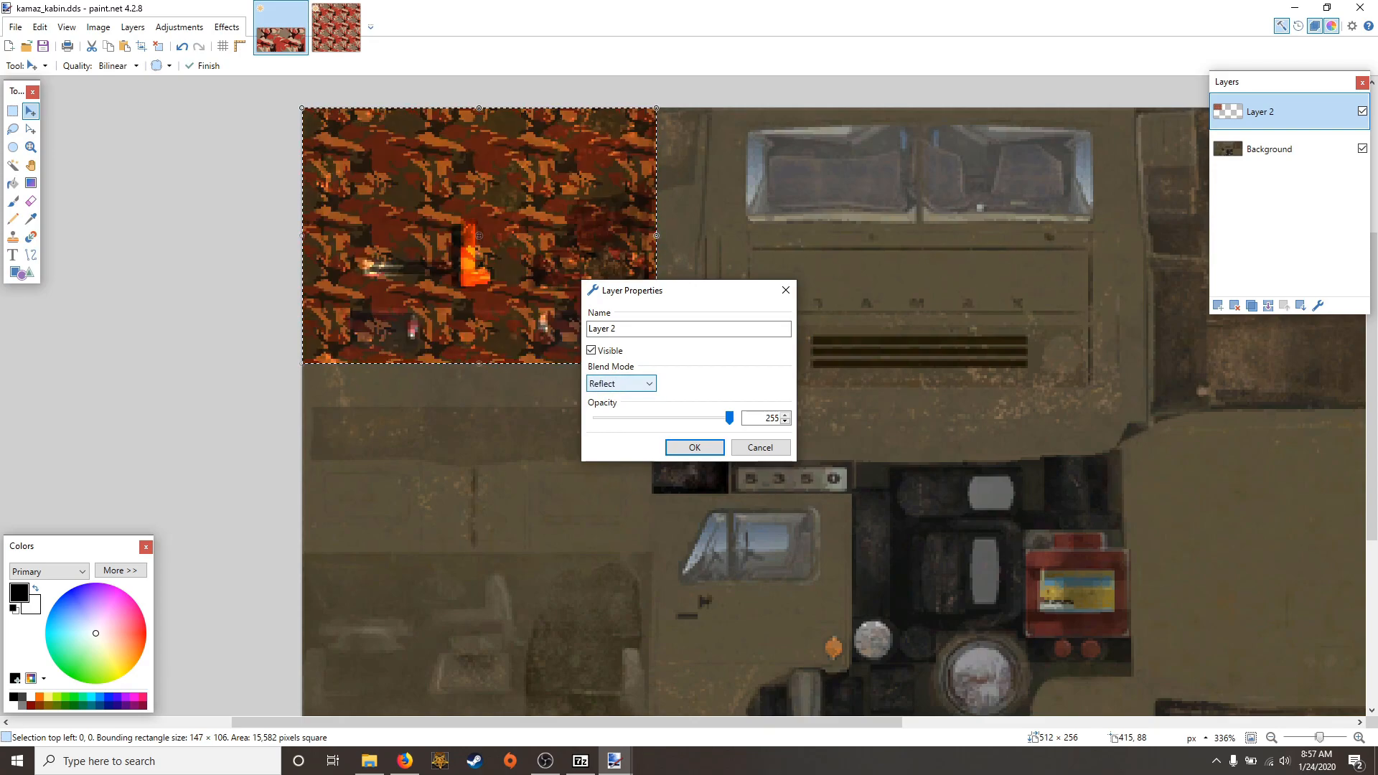
{"action": "key", "text": "Down"}
{"action": "key", "text": "Down"}
{"action": "key", "text": "Down"}
{"action": "key", "text": "Down"}
{"action": "key", "text": "Down"}
{"action": "key", "text": "Down"}
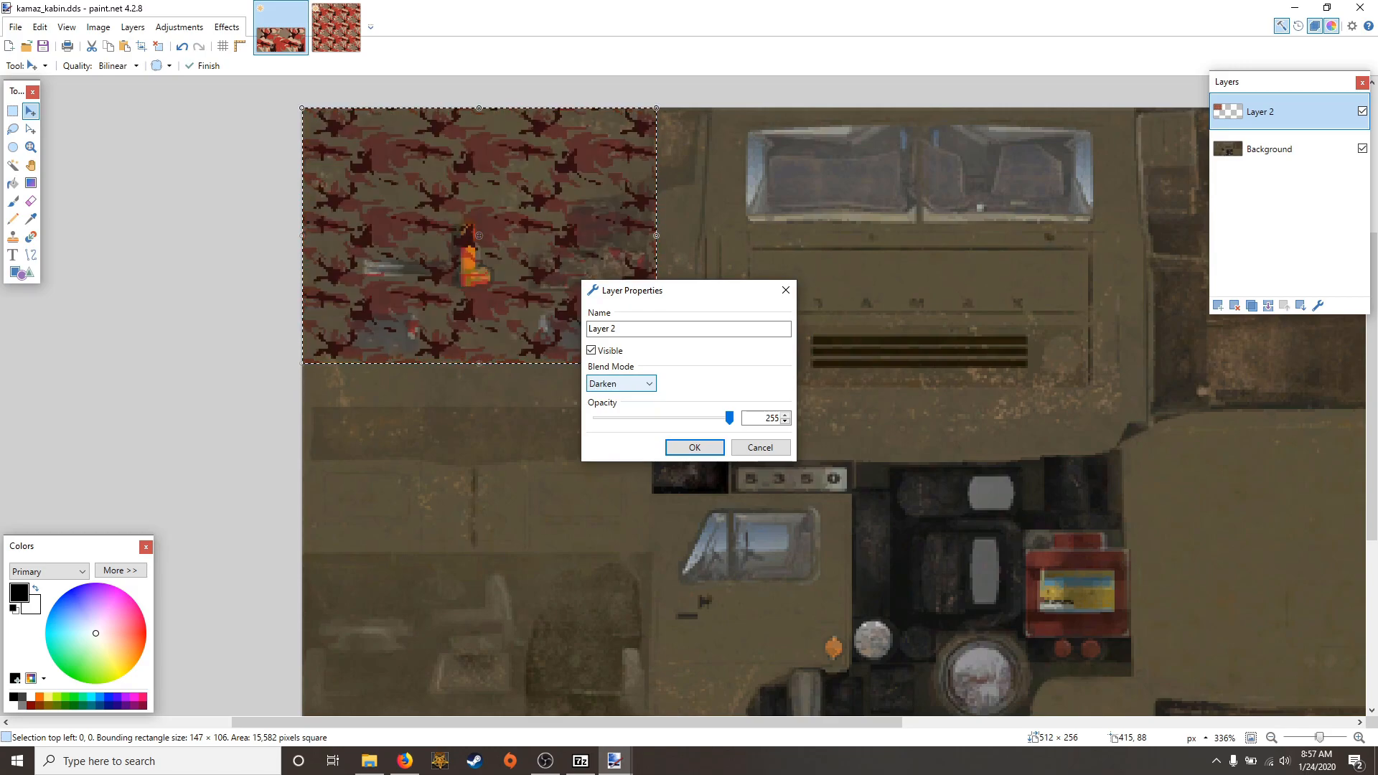
{"action": "key", "text": "Down"}
{"action": "key", "text": "Down"}
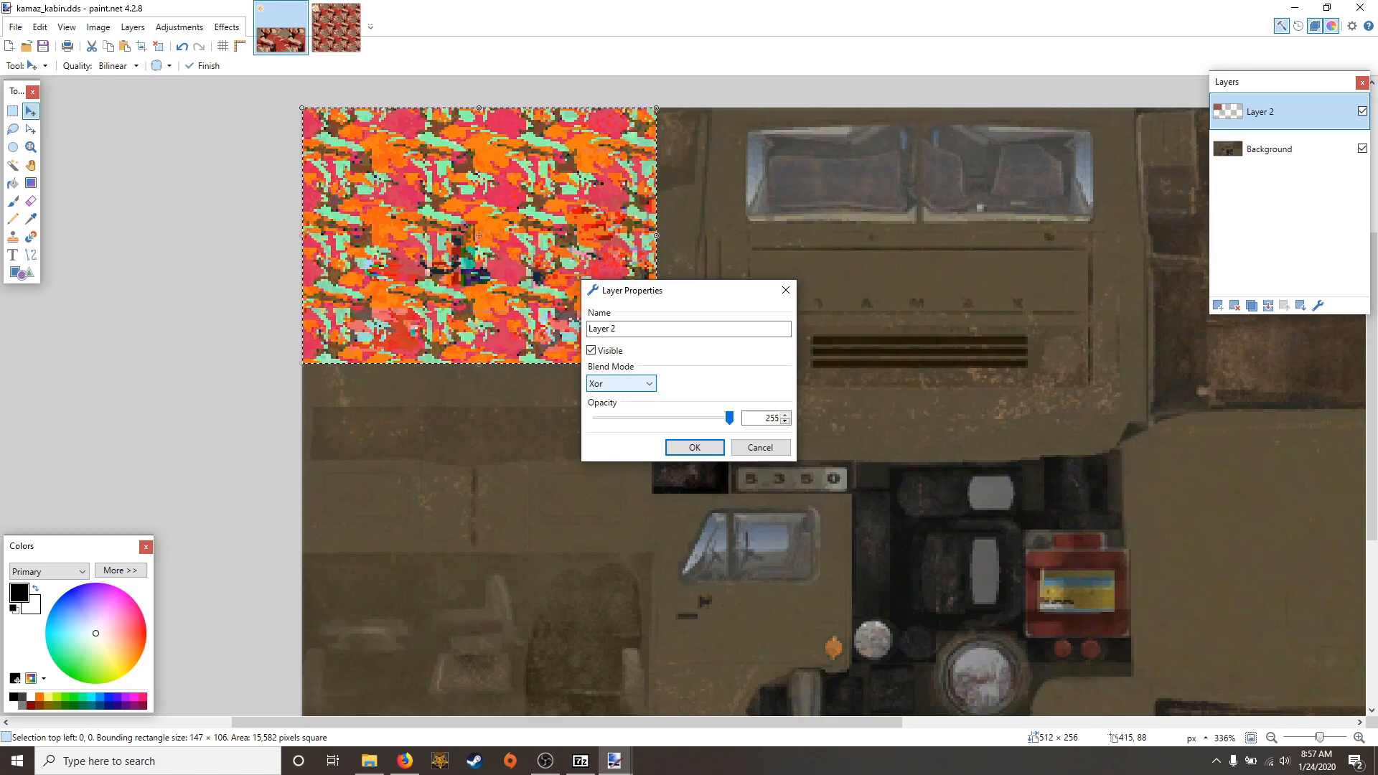
Set Layer 2's blend mode to Overlay and lower its opacity slightly
{"action": "key", "text": "Up"}
{"action": "key", "text": "Up"}
{"action": "key", "text": "Up"}
{"action": "key", "text": "Up"}
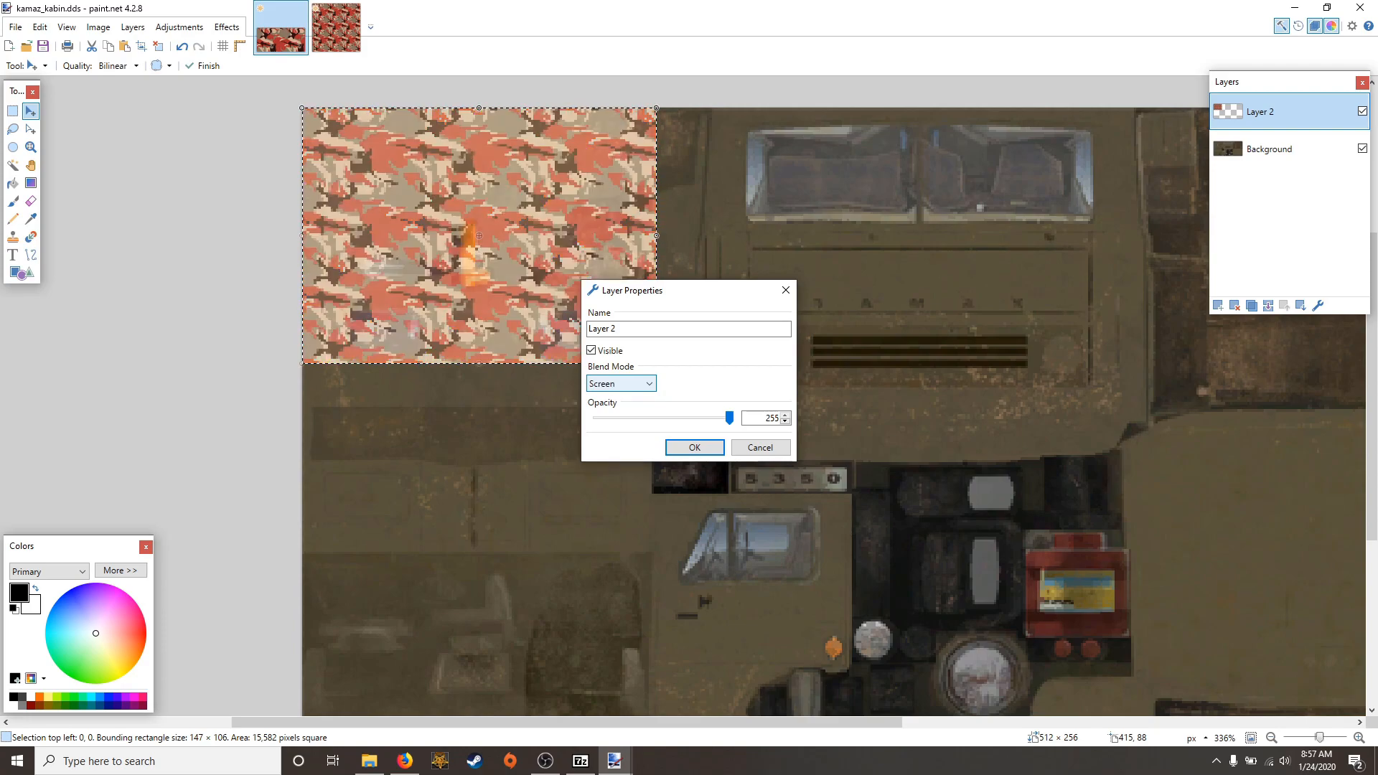
{"action": "key", "text": "Up"}
{"action": "key", "text": "Up"}
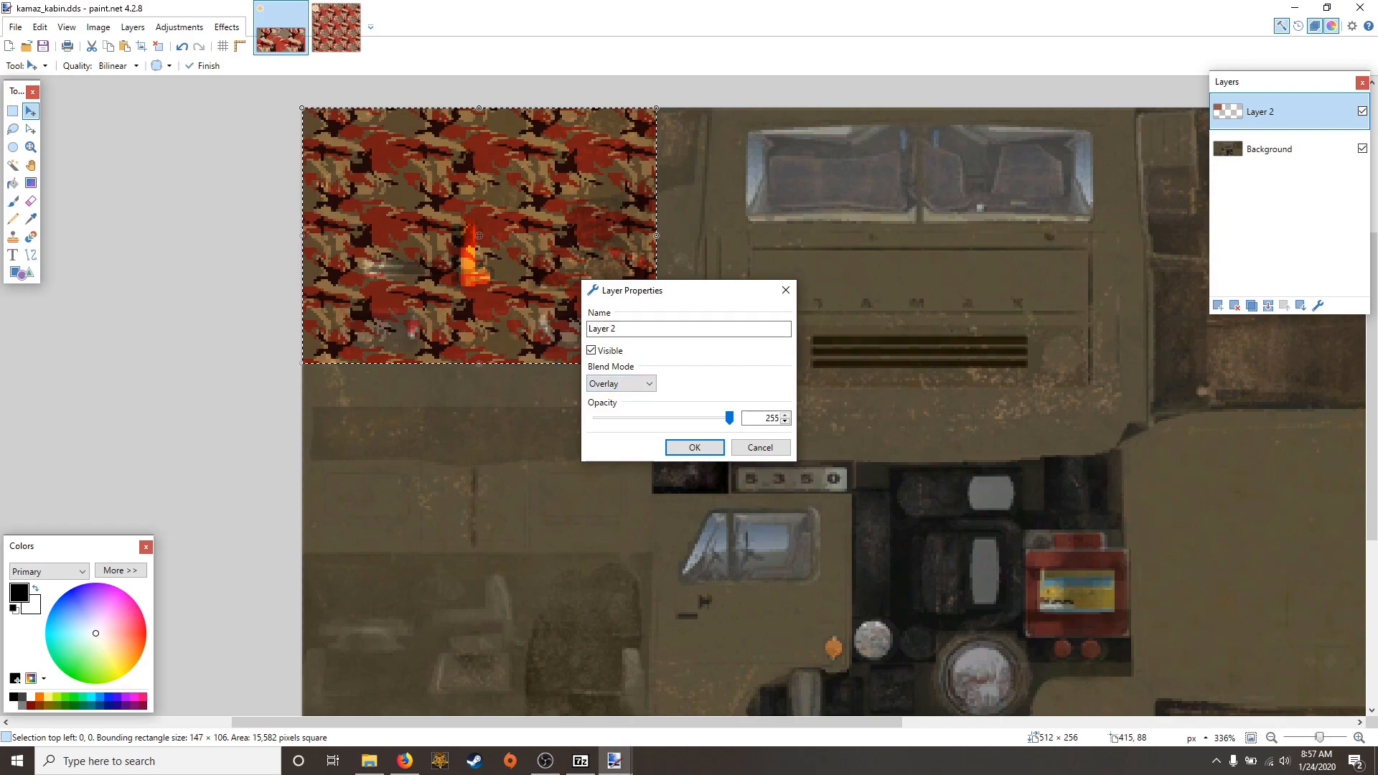
{"action": "mouse_move", "coordinate": [729, 417]}
{"action": "left_mouse_down"}
{"action": "mouse_move", "coordinate": [596, 418]}
{"action": "mouse_move", "coordinate": [722, 417]}
{"action": "left_mouse_up"}
{"action": "left_click", "coordinate": [694, 447]}
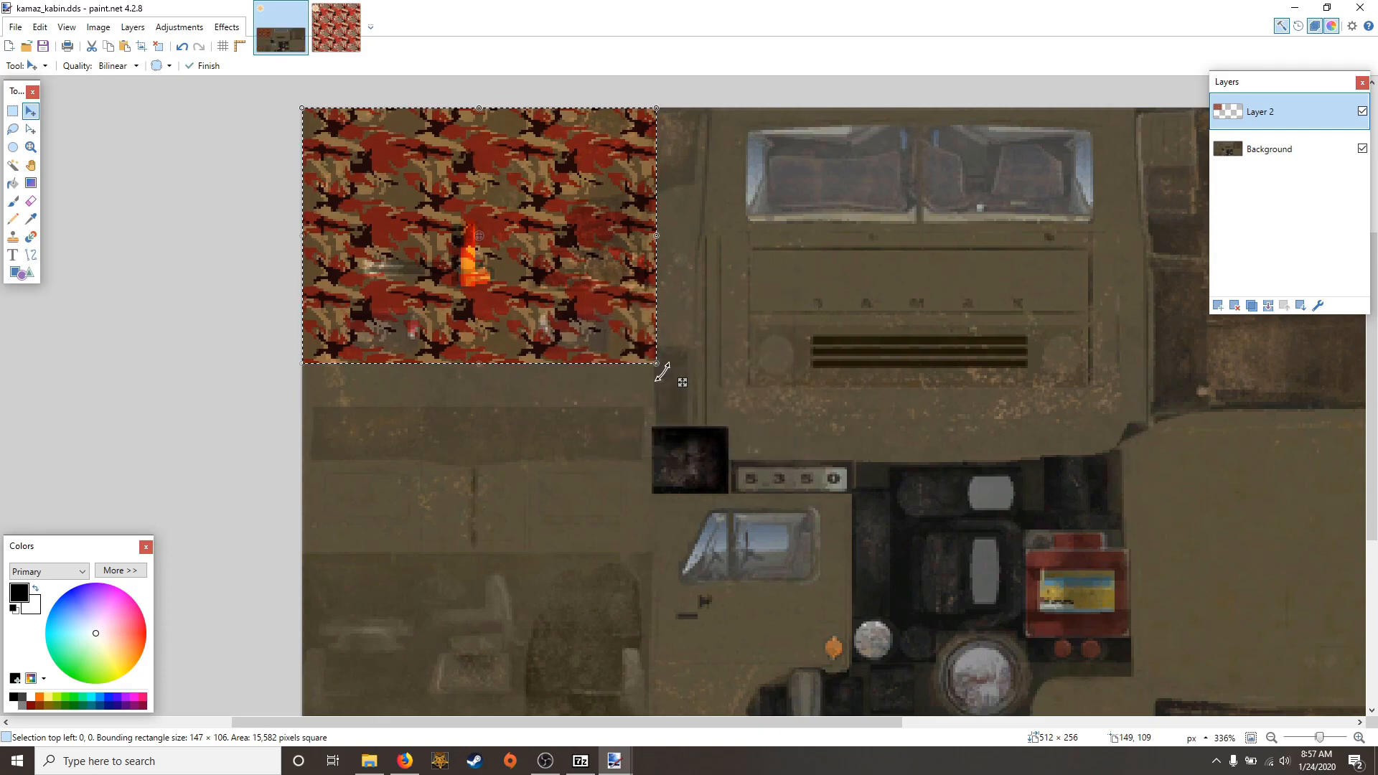
Enlarge the camo patch to about 207 × 160 pixels and place a copy beside it along the texture's upper edge
{"action": "left_click_drag", "start_coordinate": [662, 371], "coordinate": [1140, 505]}
{"action": "scroll", "coordinate": [830, 448], "scroll_direction": "down", "scroll_amount": 1}
{"action": "scroll", "coordinate": [826, 446], "scroll_direction": "right", "scroll_amount": 1}
{"action": "scroll", "coordinate": [967, 421], "scroll_direction": "down", "scroll_amount": 1}
{"action": "scroll", "coordinate": [967, 421], "scroll_direction": "up", "scroll_amount": 1}
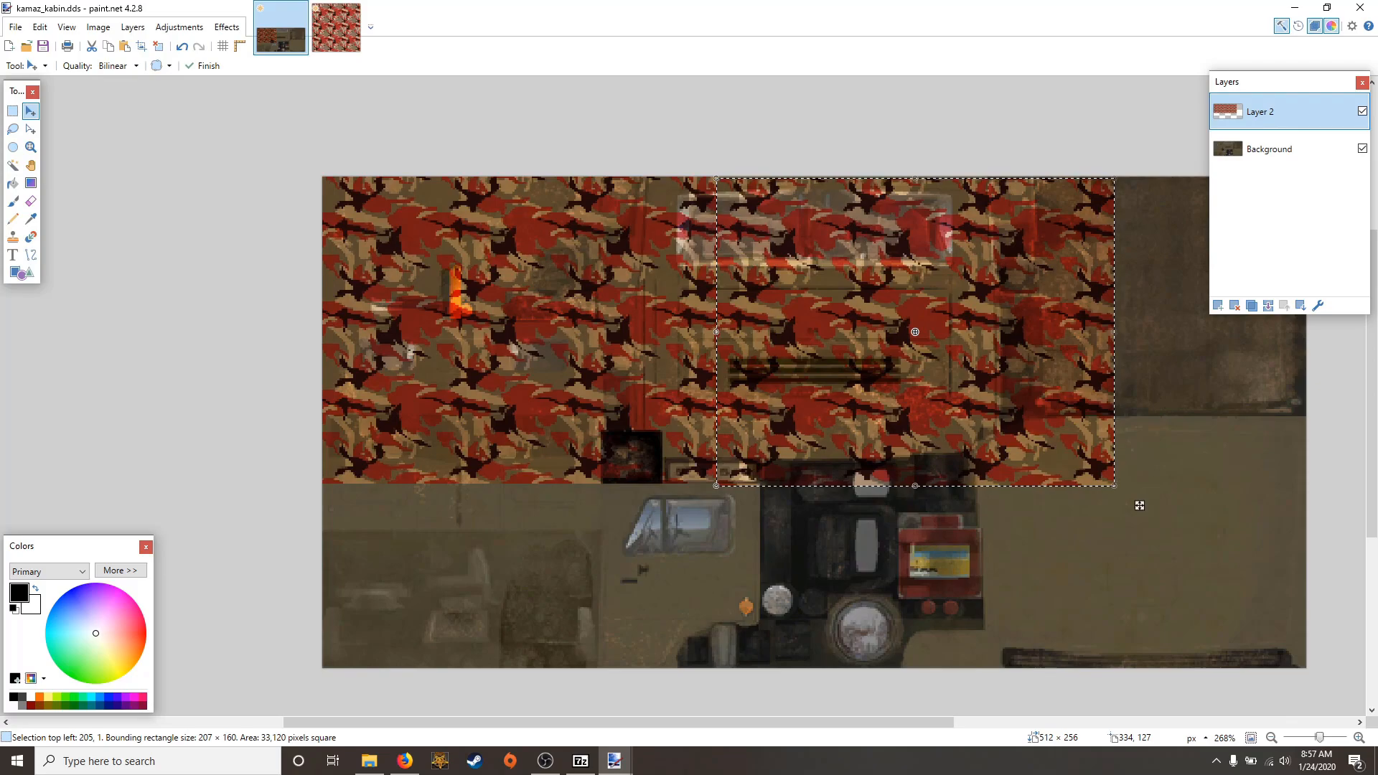
Paste two more camo copies, covering the texture's upper-right area and its lower-left corner with the second at 0, 160
{"action": "scroll", "coordinate": [967, 421], "scroll_direction": "right", "scroll_amount": 1}
{"action": "key", "text": "ctrl+v"}
{"action": "left_click_drag", "start_coordinate": [573, 504], "coordinate": [1359, 508]}
{"action": "key", "text": "ctrl+v"}
{"action": "left_click_drag", "start_coordinate": [376, 295], "coordinate": [413, 575]}
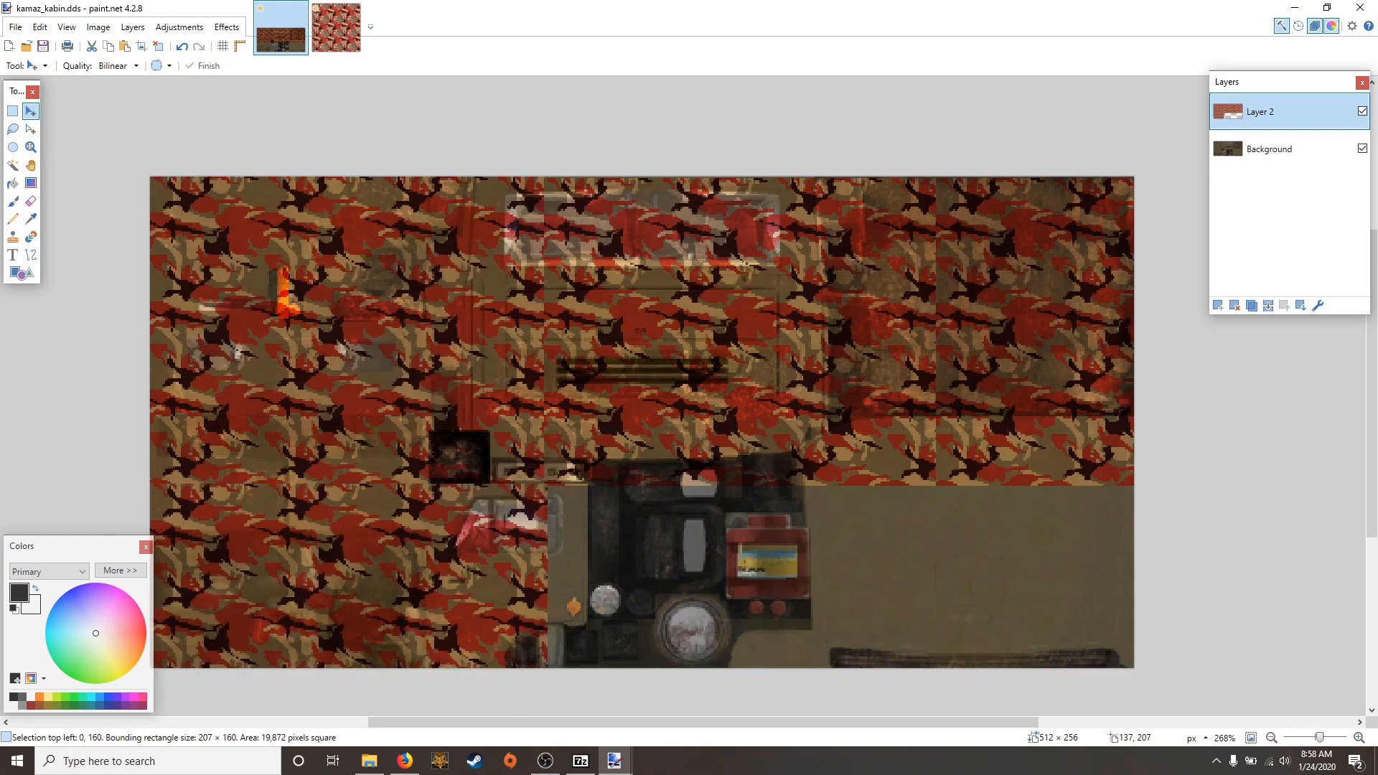
Fill the rest of the lower row with camo copies at about 206, 160 and 411, 161, and clear the selection
{"action": "scroll", "coordinate": [495, 542], "scroll_direction": "down", "scroll_amount": 1}
{"action": "key", "text": "ctrl+v"}
{"action": "left_click_drag", "start_coordinate": [572, 418], "coordinate": [975, 713]}
{"action": "left_click_drag", "start_coordinate": [850, 510], "coordinate": [837, 521]}
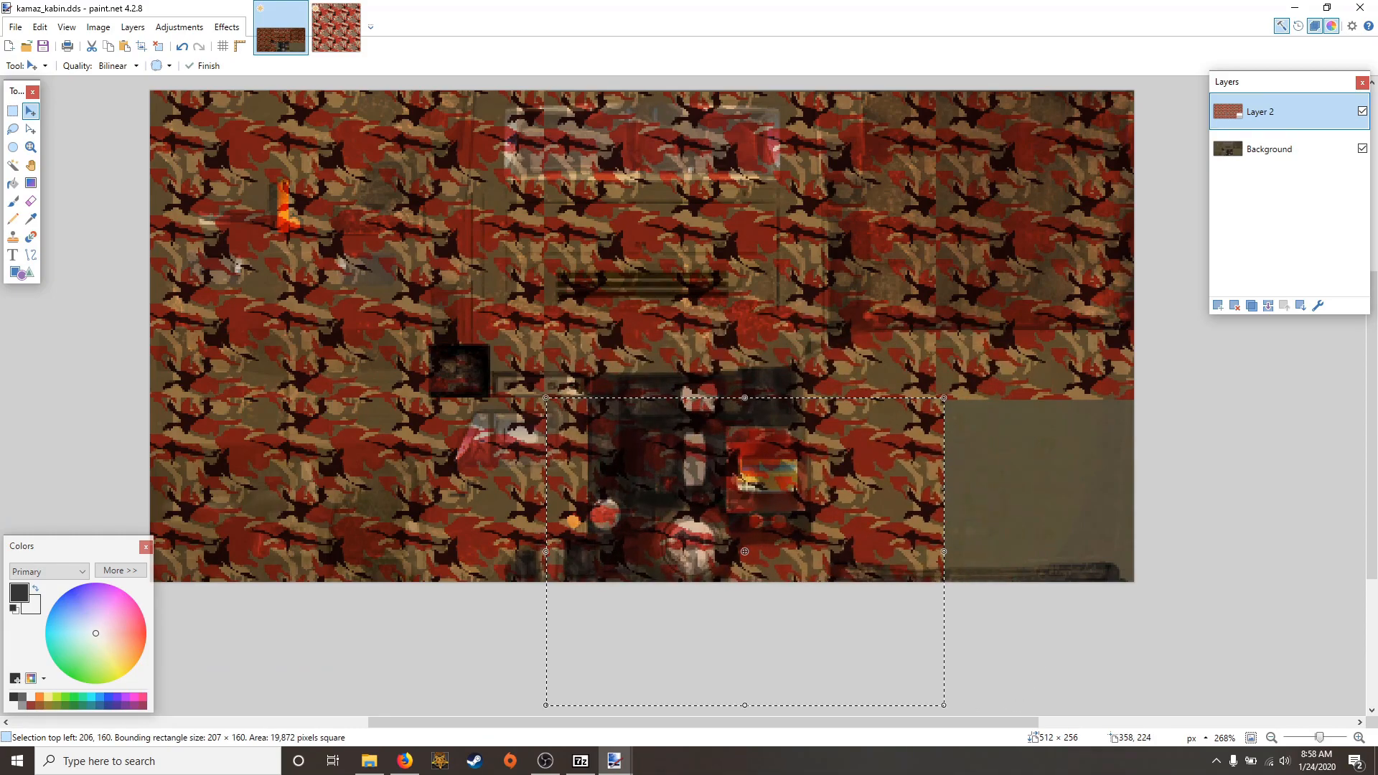
{"action": "key", "text": "ctrl+v"}
{"action": "left_click_drag", "start_coordinate": [460, 249], "coordinate": [1250, 558]}
{"action": "scroll", "coordinate": [641, 379], "scroll_direction": "up", "scroll_amount": 2}
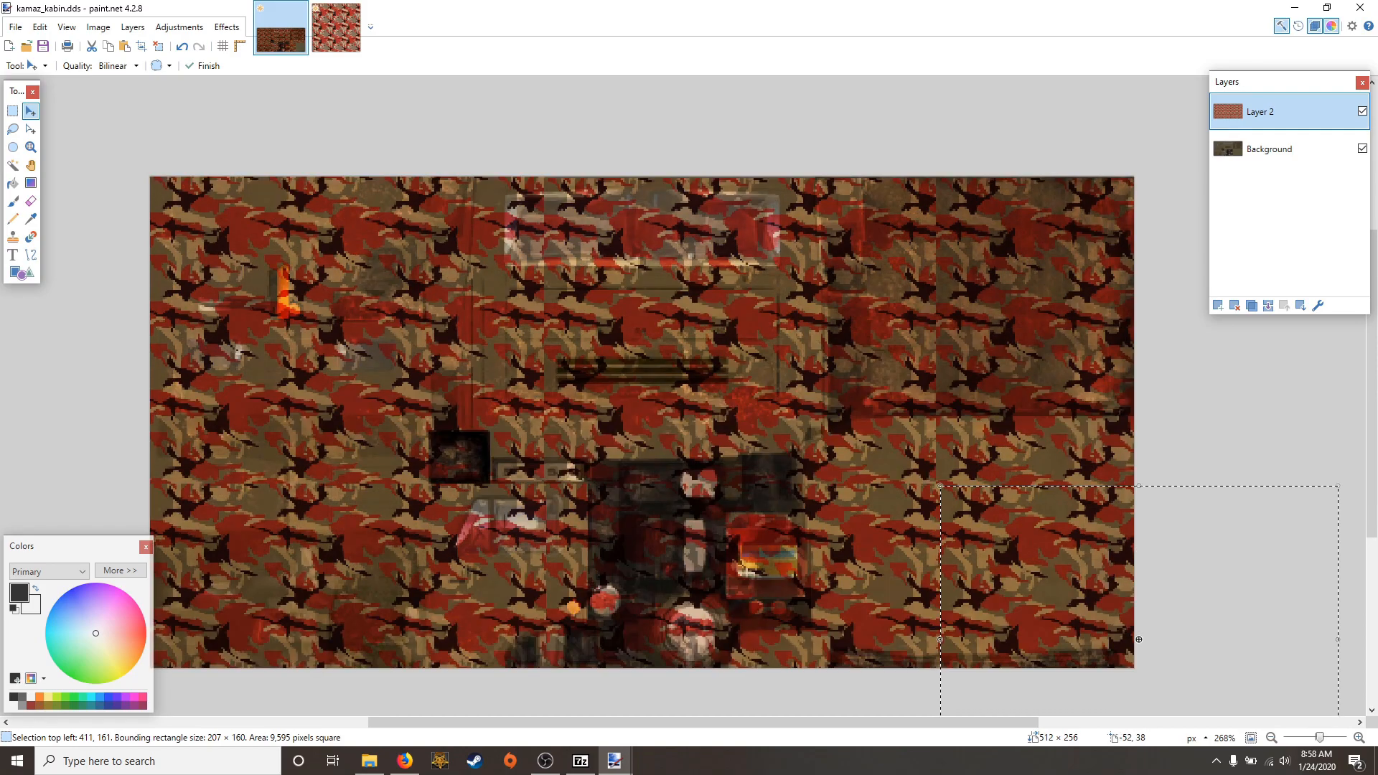
{"action": "left_click", "coordinate": [13, 111]}
{"action": "left_click", "coordinate": [95, 166]}
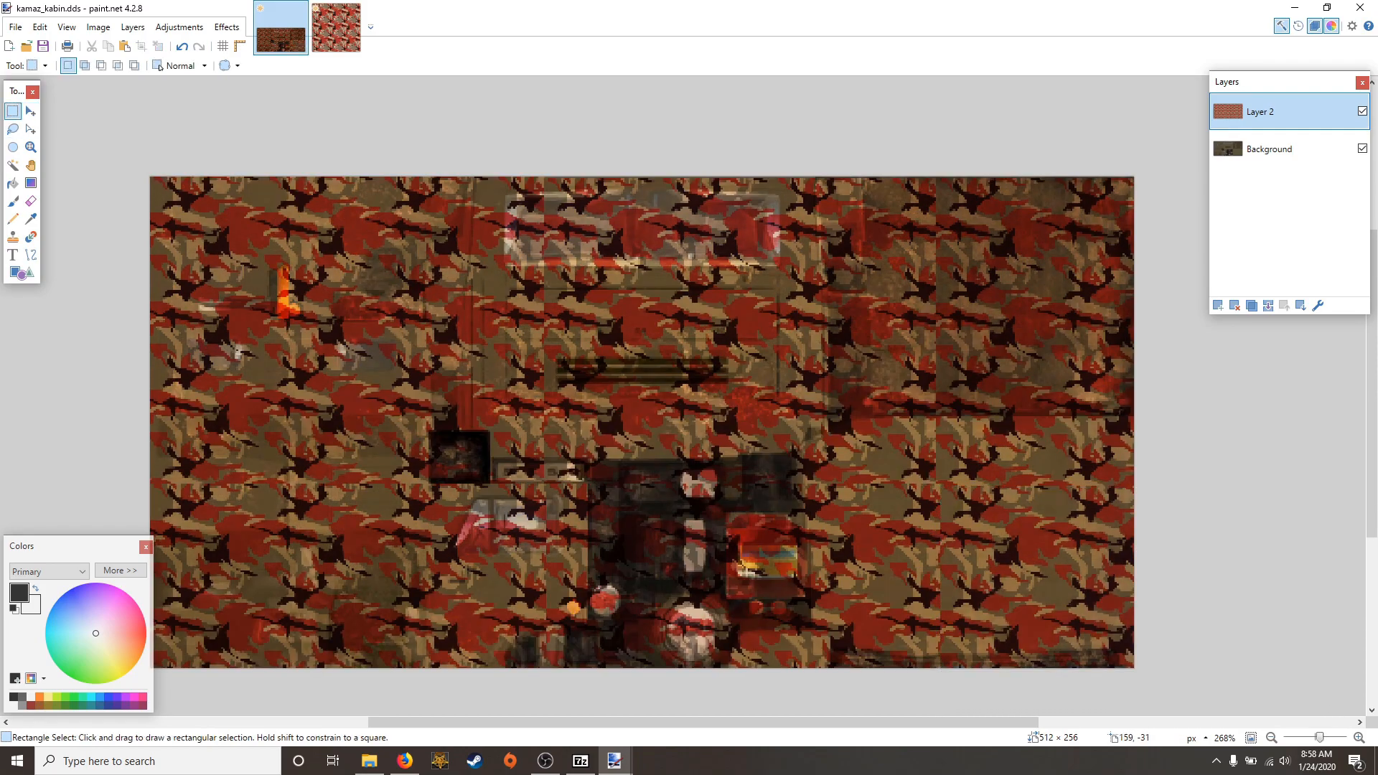
Hide Layer 2 and select the three dark grille slots on the cab front, each about 89 pixels wide, as rectangles
{"action": "left_click", "coordinate": [1362, 111]}
{"action": "scroll", "coordinate": [541, 414], "scroll_direction": "up", "scroll_amount": 3}
{"action": "scroll", "coordinate": [588, 341], "scroll_direction": "up", "scroll_amount": 2}
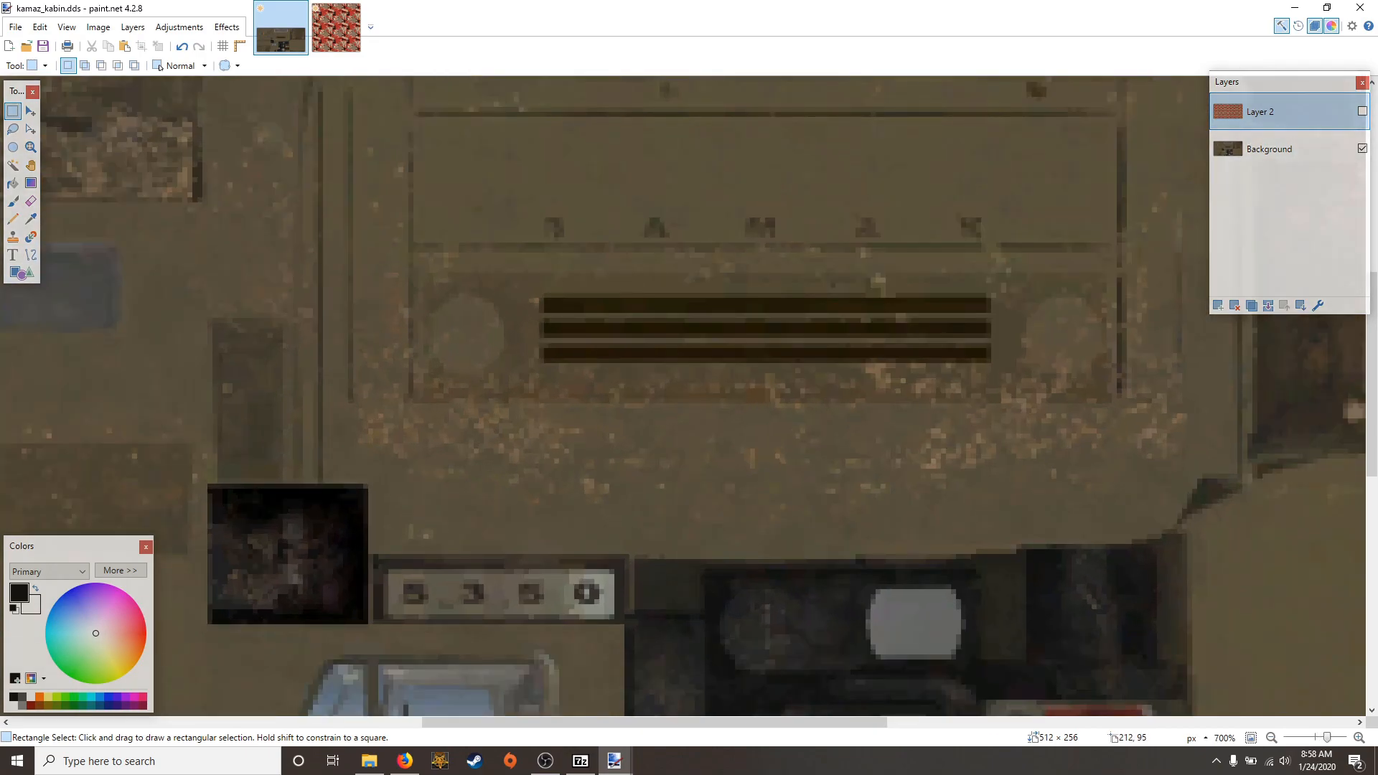
{"action": "left_click_drag", "start_coordinate": [544, 294], "coordinate": [715, 305]}
{"action": "left_click_drag", "start_coordinate": [595, 303], "coordinate": [545, 297]}
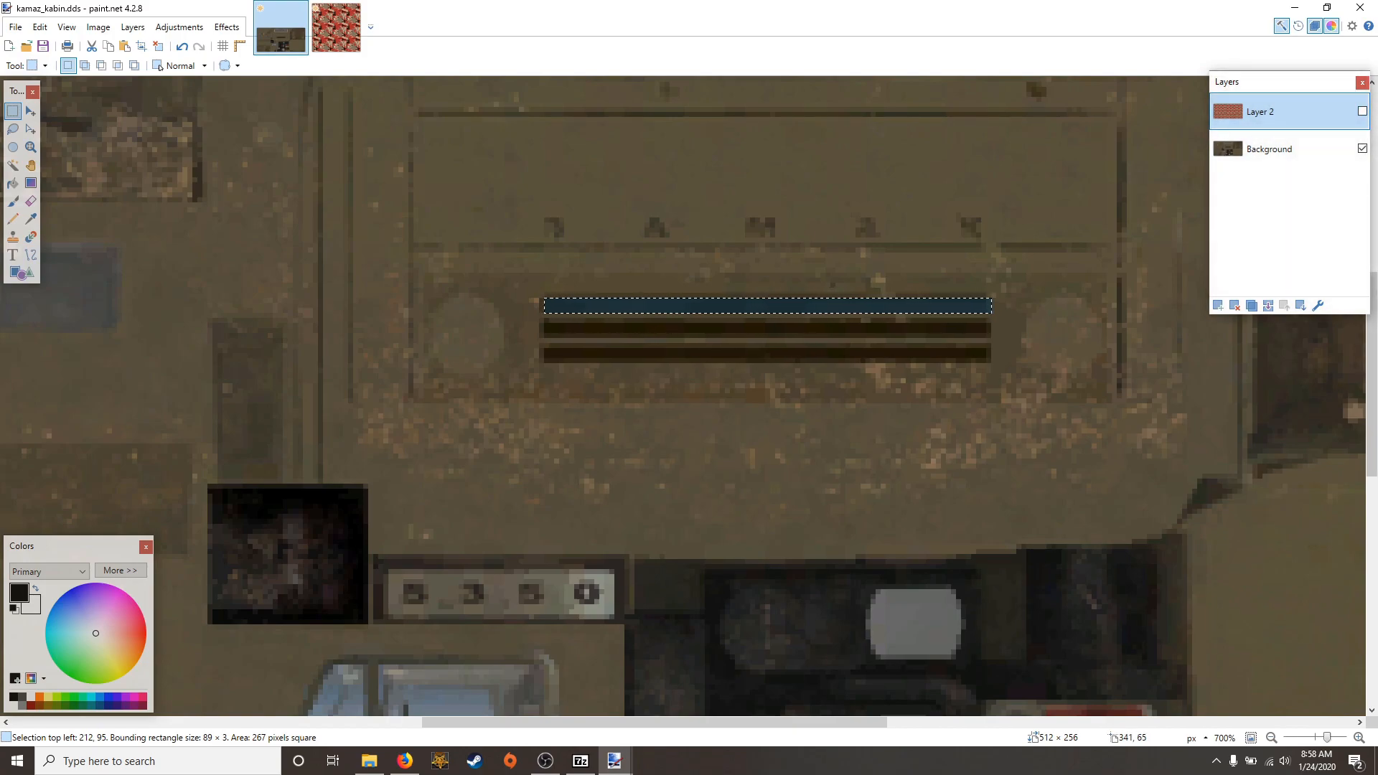
{"action": "scroll", "coordinate": [1062, 167], "scroll_direction": "down", "scroll_amount": 2}
{"action": "scroll", "coordinate": [966, 257], "scroll_direction": "up", "scroll_amount": 5}
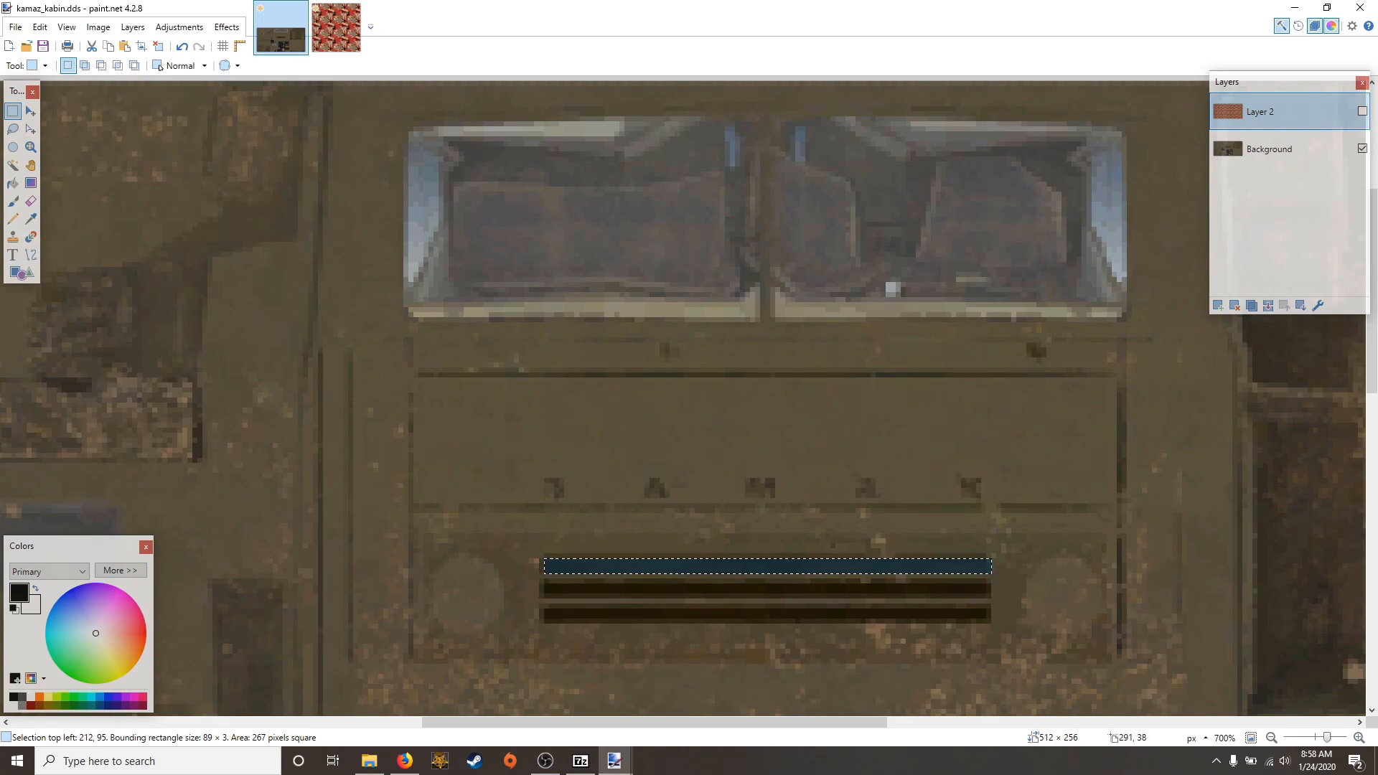
{"action": "scroll", "coordinate": [950, 267], "scroll_direction": "down", "scroll_amount": 2}
{"action": "left_click_drag", "start_coordinate": [546, 413], "coordinate": [544, 451]}
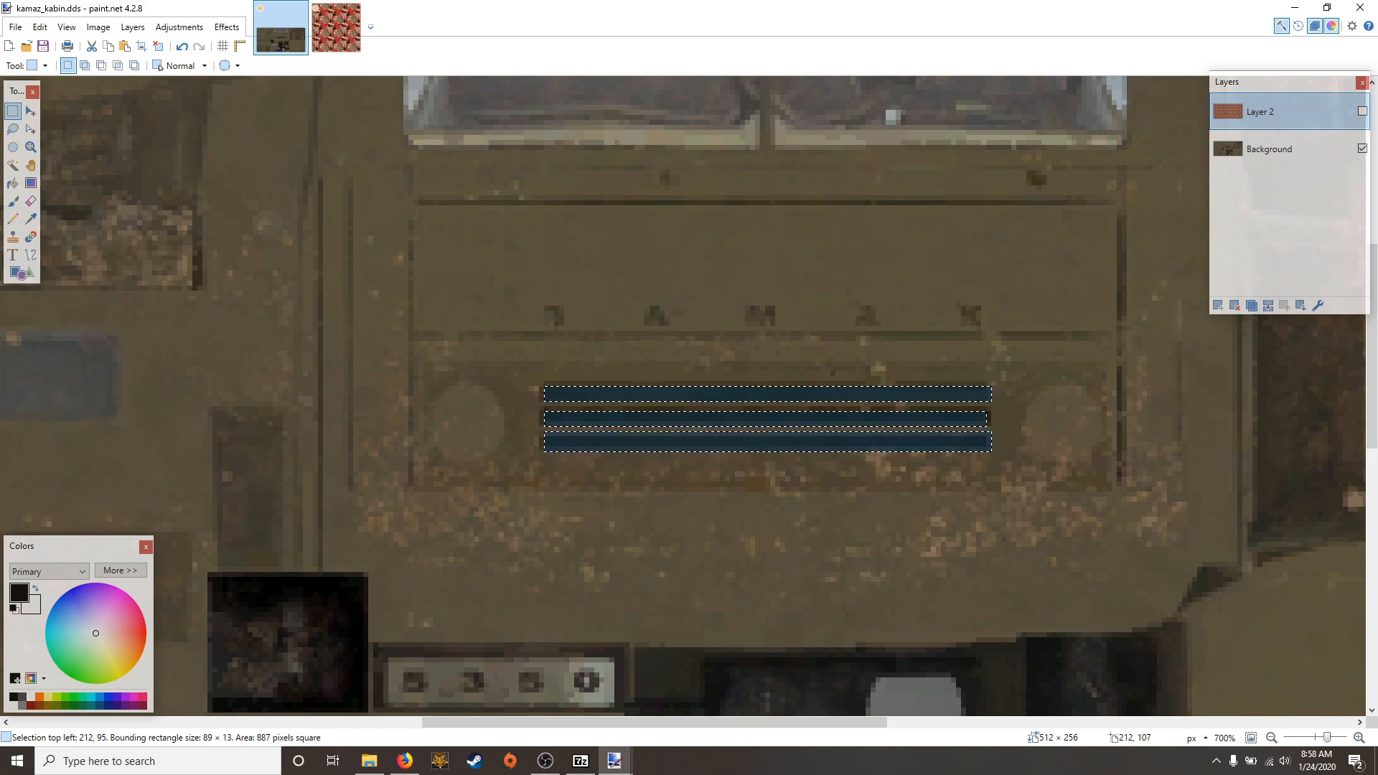
Add the black square below the grille's left side and the adjacent 5350 number plate to the selection
{"action": "scroll", "coordinate": [547, 446], "scroll_direction": "down", "scroll_amount": 2}
{"action": "scroll", "coordinate": [547, 447], "scroll_direction": "up", "scroll_amount": 2}
{"action": "scroll", "coordinate": [547, 446], "scroll_direction": "down", "scroll_amount": 2}
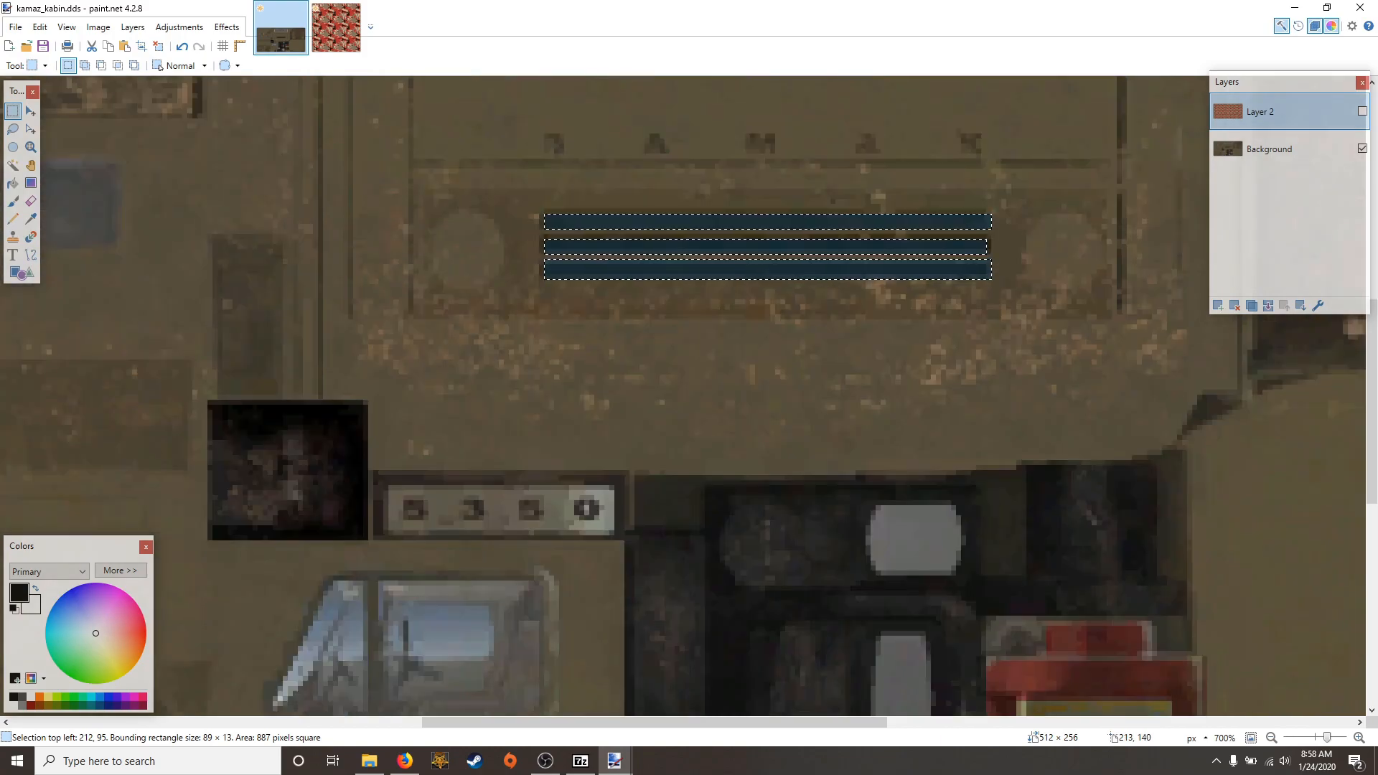
{"action": "scroll", "coordinate": [550, 440], "scroll_direction": "left", "scroll_amount": 3}
{"action": "left_click_drag", "start_coordinate": [461, 400], "coordinate": [628, 541]}
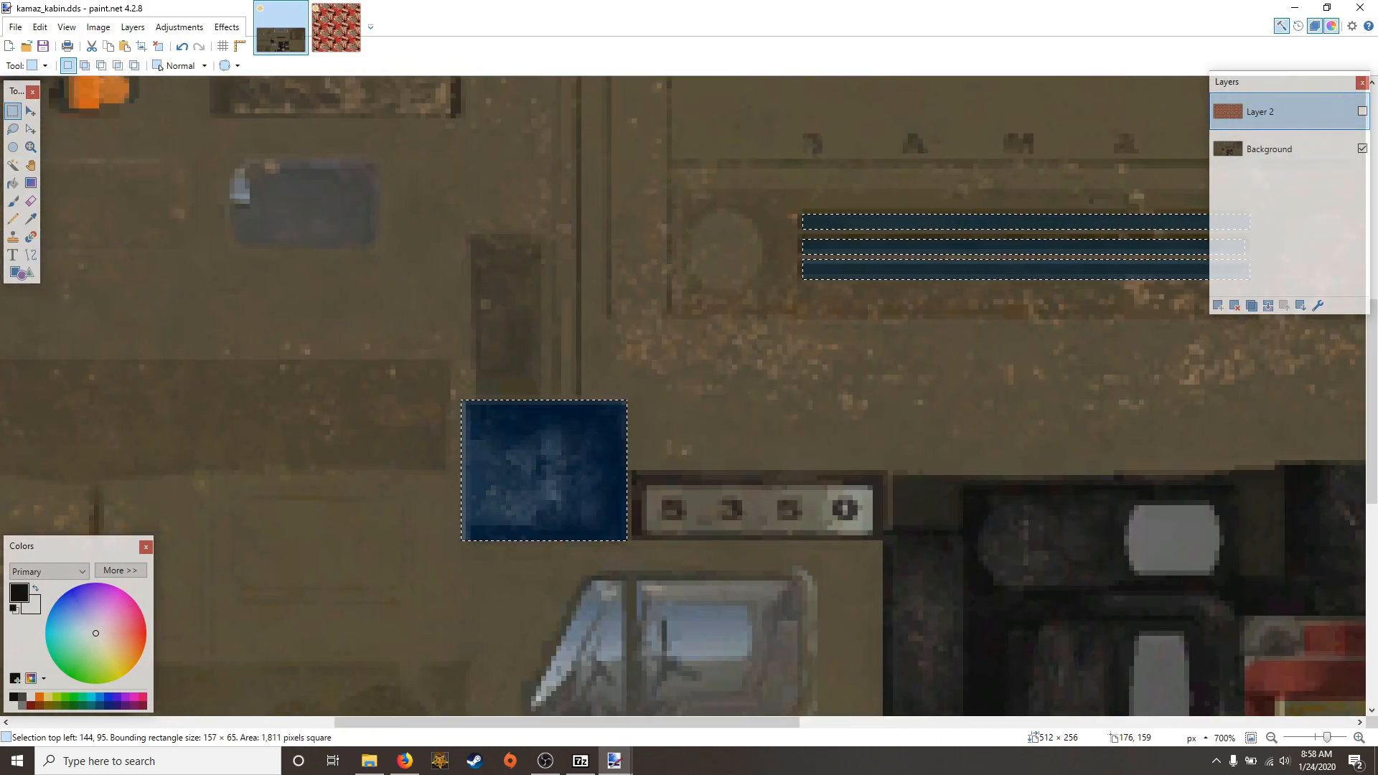
{"action": "left_click_drag", "start_coordinate": [838, 530], "coordinate": [874, 535]}
Add the dark mechanical parts block to the selection, including the red panel, its two red lights and the round white lamp
{"action": "scroll", "coordinate": [898, 443], "scroll_direction": "down", "scroll_amount": 3}
{"action": "scroll", "coordinate": [878, 493], "scroll_direction": "right", "scroll_amount": 4}
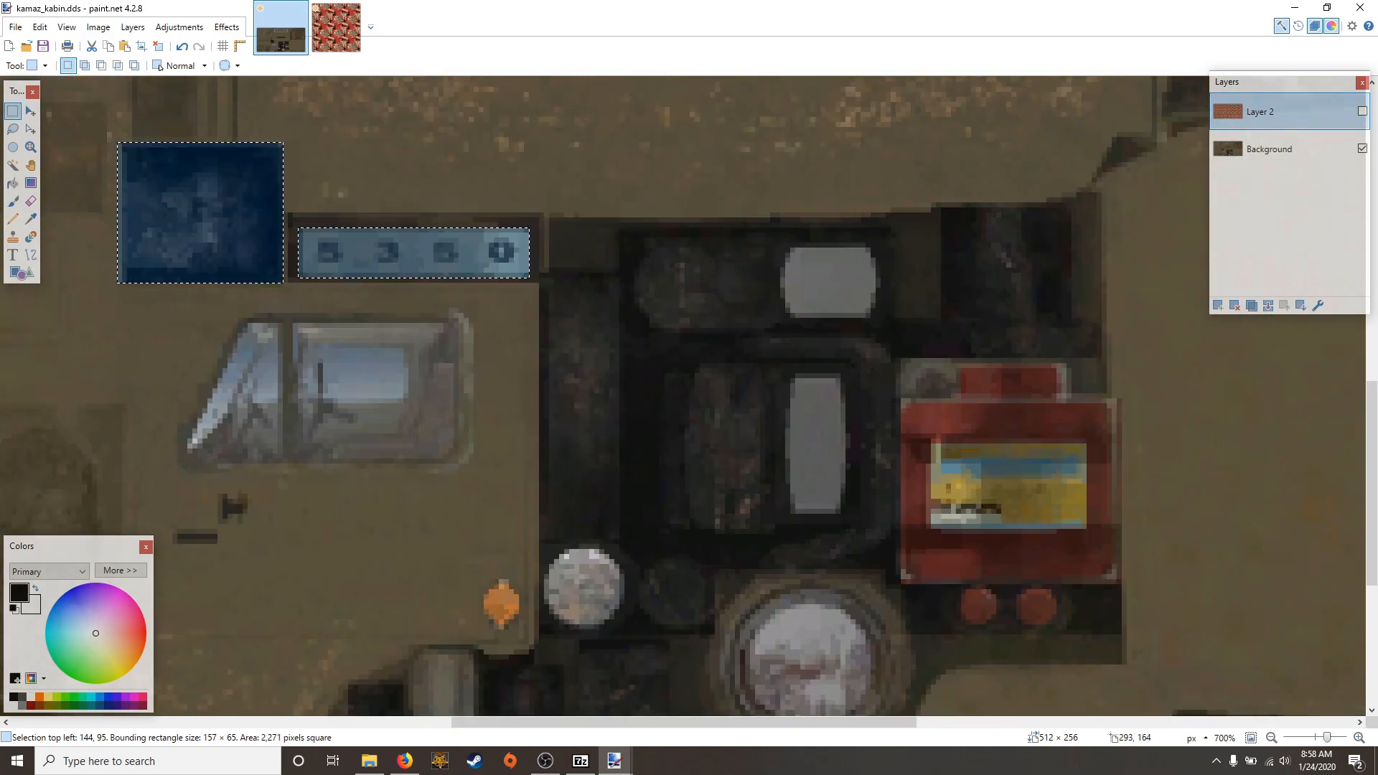
{"action": "scroll", "coordinate": [643, 253], "scroll_direction": "down", "scroll_amount": 2}
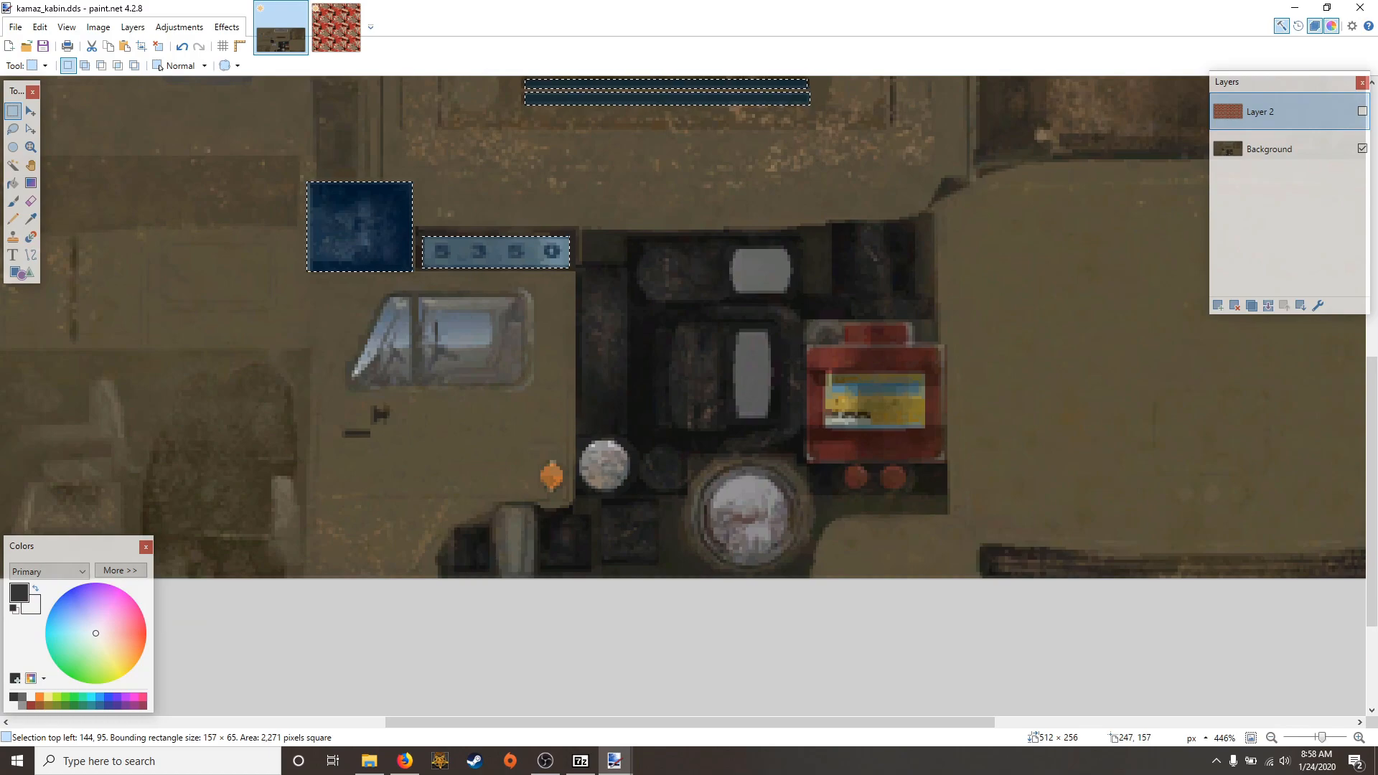
{"action": "left_click_drag", "start_coordinate": [624, 232], "coordinate": [801, 450]}
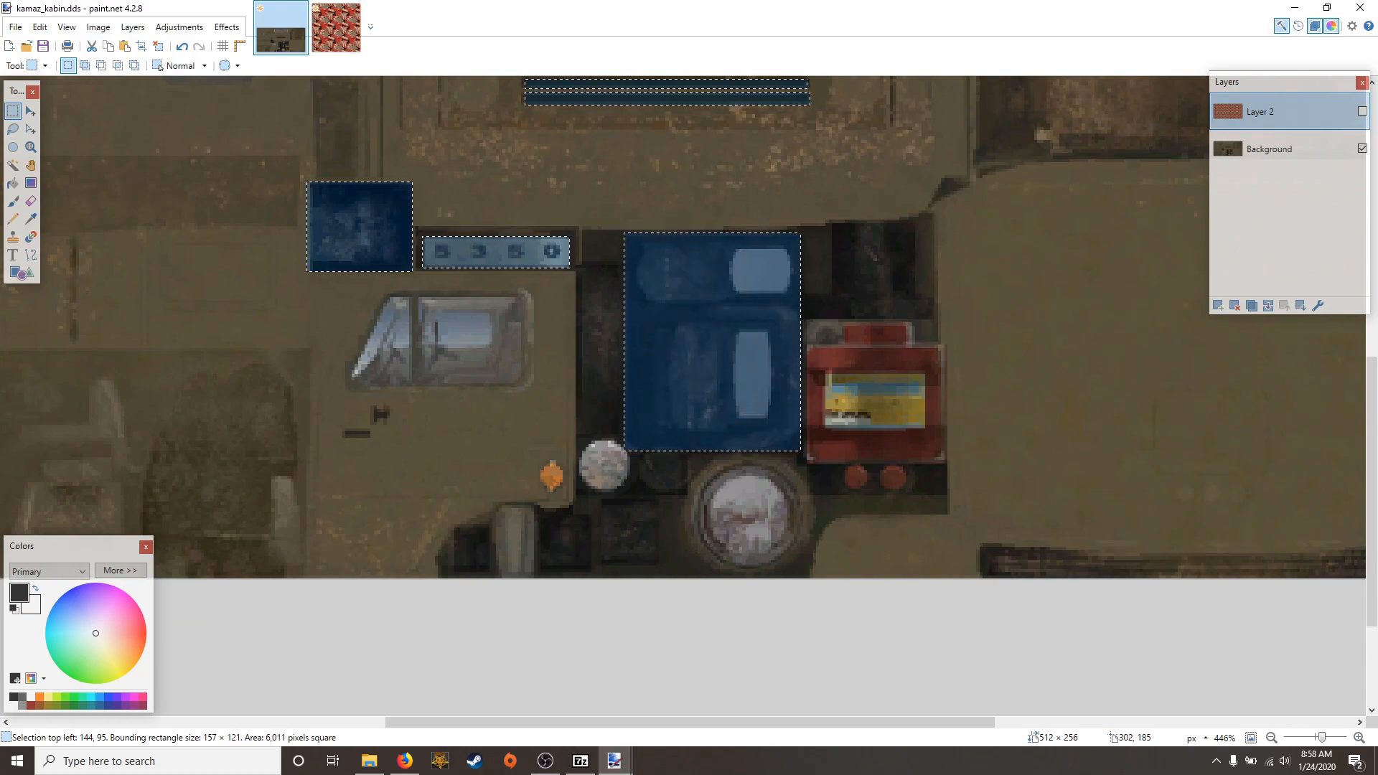
{"action": "left_click_drag", "start_coordinate": [794, 230], "coordinate": [933, 463]}
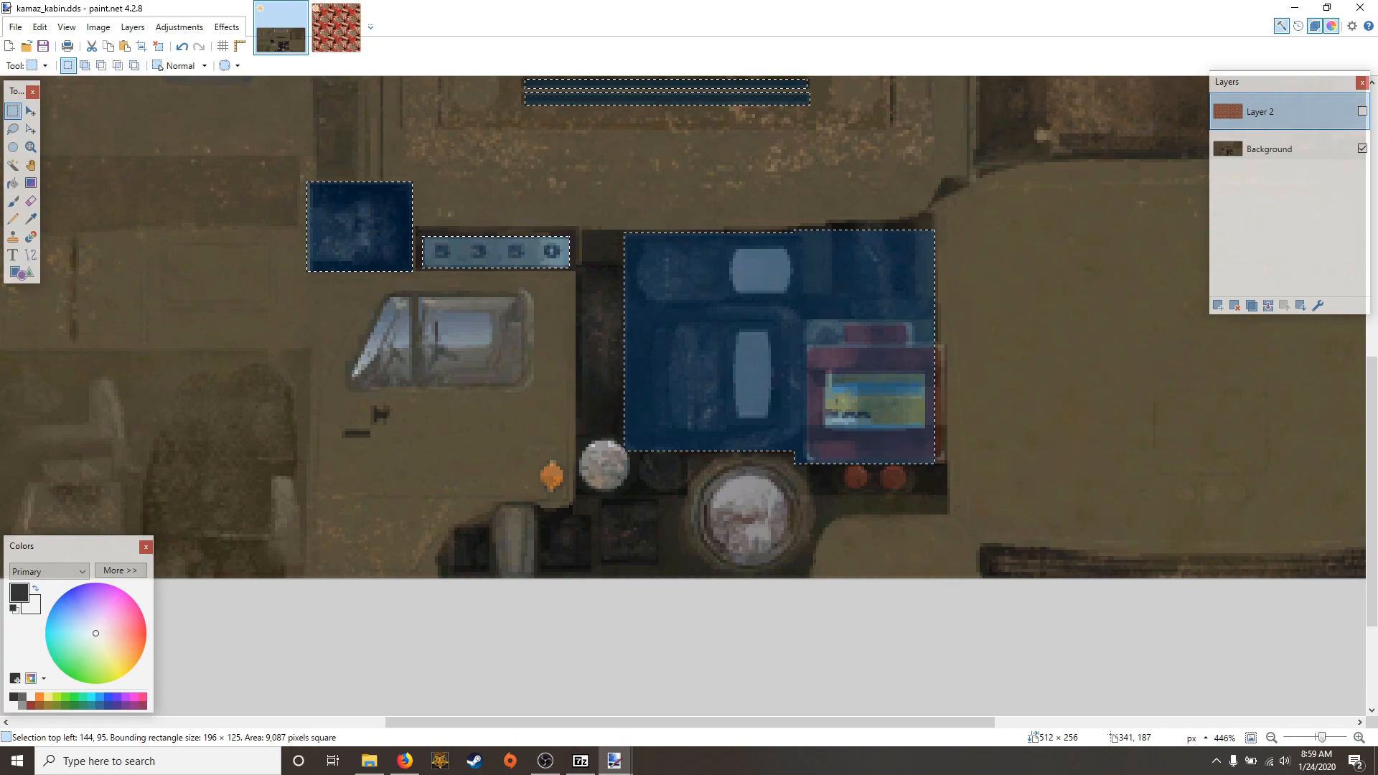
{"action": "left_click_drag", "start_coordinate": [924, 463], "coordinate": [810, 493]}
{"action": "left_click_drag", "start_coordinate": [686, 445], "coordinate": [630, 486]}
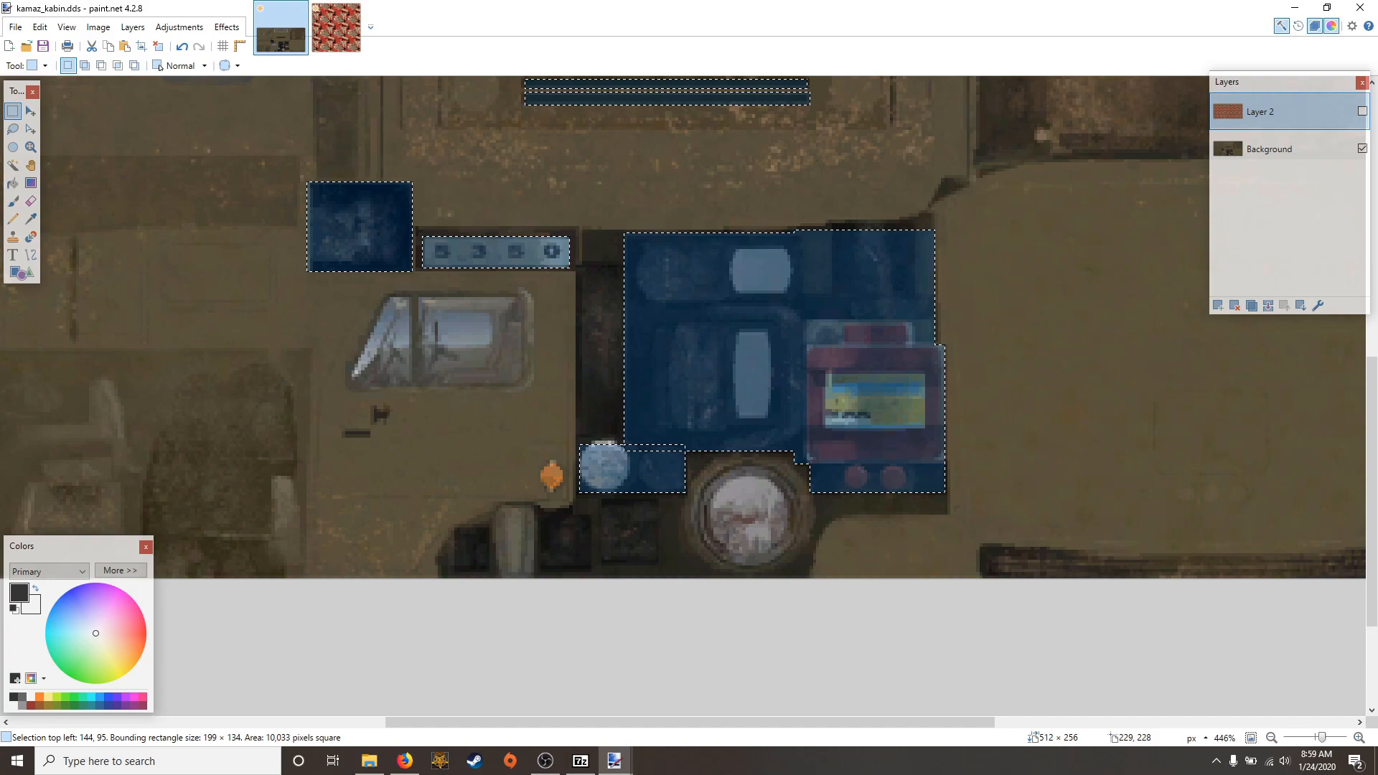
{"action": "left_click_drag", "start_coordinate": [627, 261], "coordinate": [580, 463]}
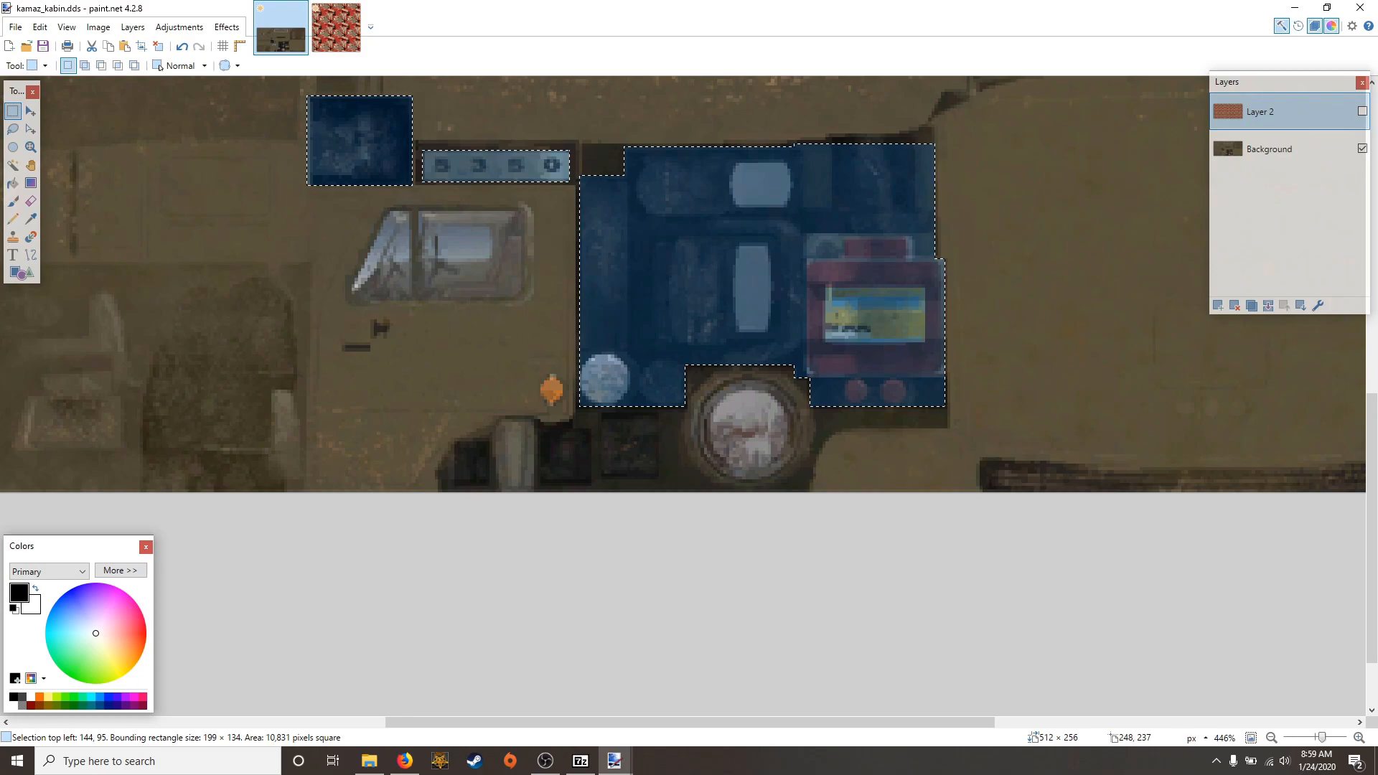
Add the three small dark rectangles along the texture's lower edge, left of the large round lamp, to the selection
{"action": "scroll", "coordinate": [682, 406], "scroll_direction": "up", "scroll_amount": 3, "text": "ctrl"}
{"action": "left_click_drag", "start_coordinate": [572, 408], "coordinate": [662, 496]}
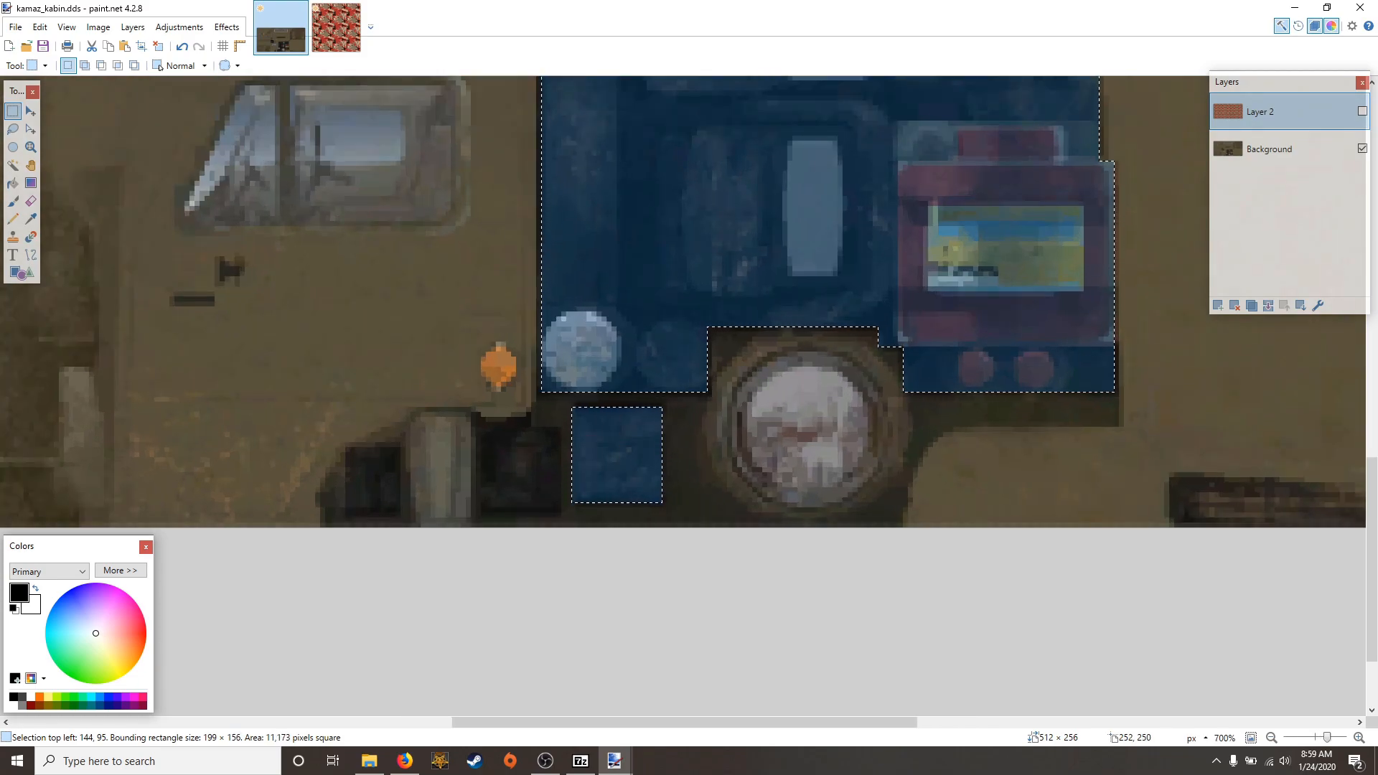
{"action": "left_click_drag", "start_coordinate": [562, 427], "coordinate": [481, 513]}
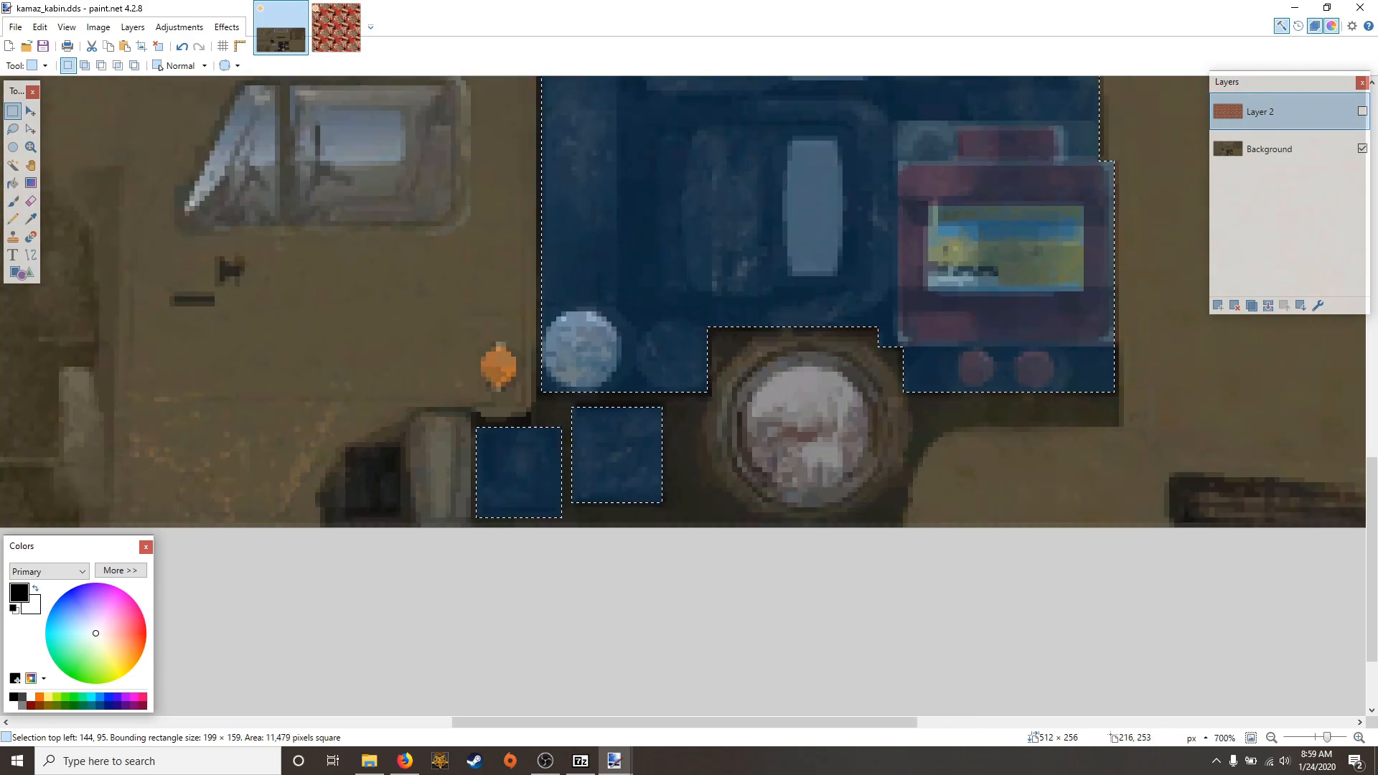
{"action": "left_click_drag", "start_coordinate": [401, 442], "coordinate": [350, 518]}
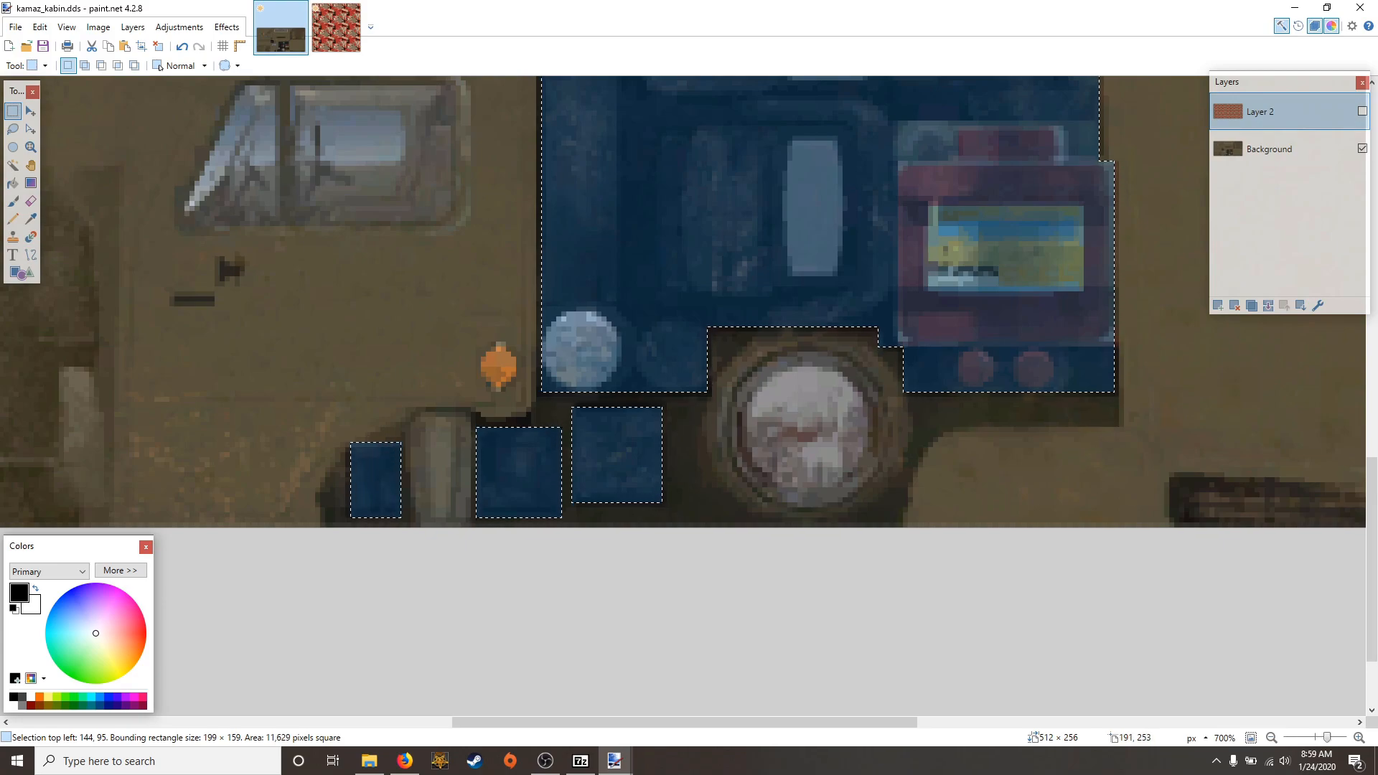
Examine the cab door, rear wall and windshield areas of the texture for further details to keep free of camo
{"action": "scroll", "coordinate": [733, 378], "scroll_direction": "down", "scroll_amount": 1}
{"action": "scroll", "coordinate": [734, 378], "scroll_direction": "down", "scroll_amount": 2}
{"action": "scroll", "coordinate": [734, 379], "scroll_direction": "up", "scroll_amount": 4}
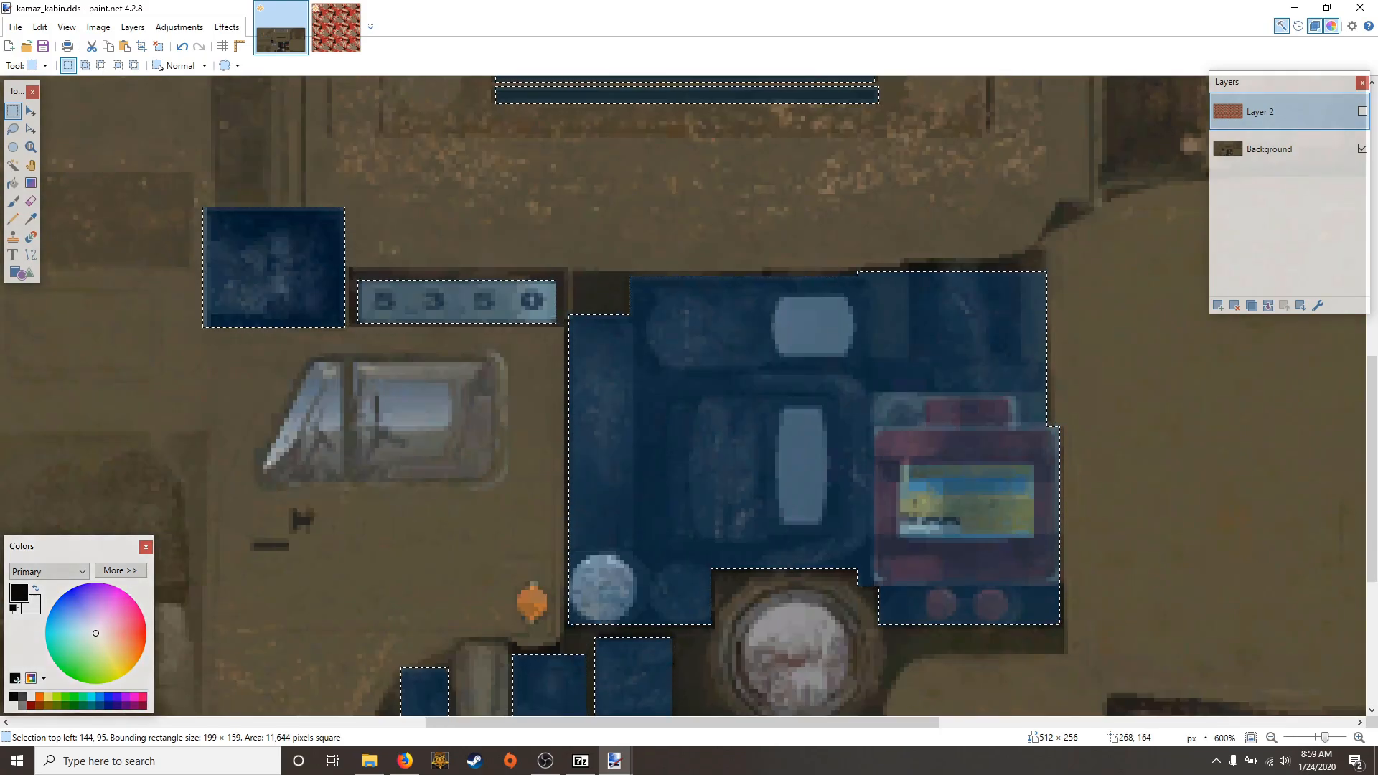
{"action": "scroll", "coordinate": [626, 377], "scroll_direction": "left", "scroll_amount": 3}
{"action": "scroll", "coordinate": [624, 377], "scroll_direction": "left", "scroll_amount": 6}
{"action": "scroll", "coordinate": [736, 325], "scroll_direction": "up", "scroll_amount": 4}
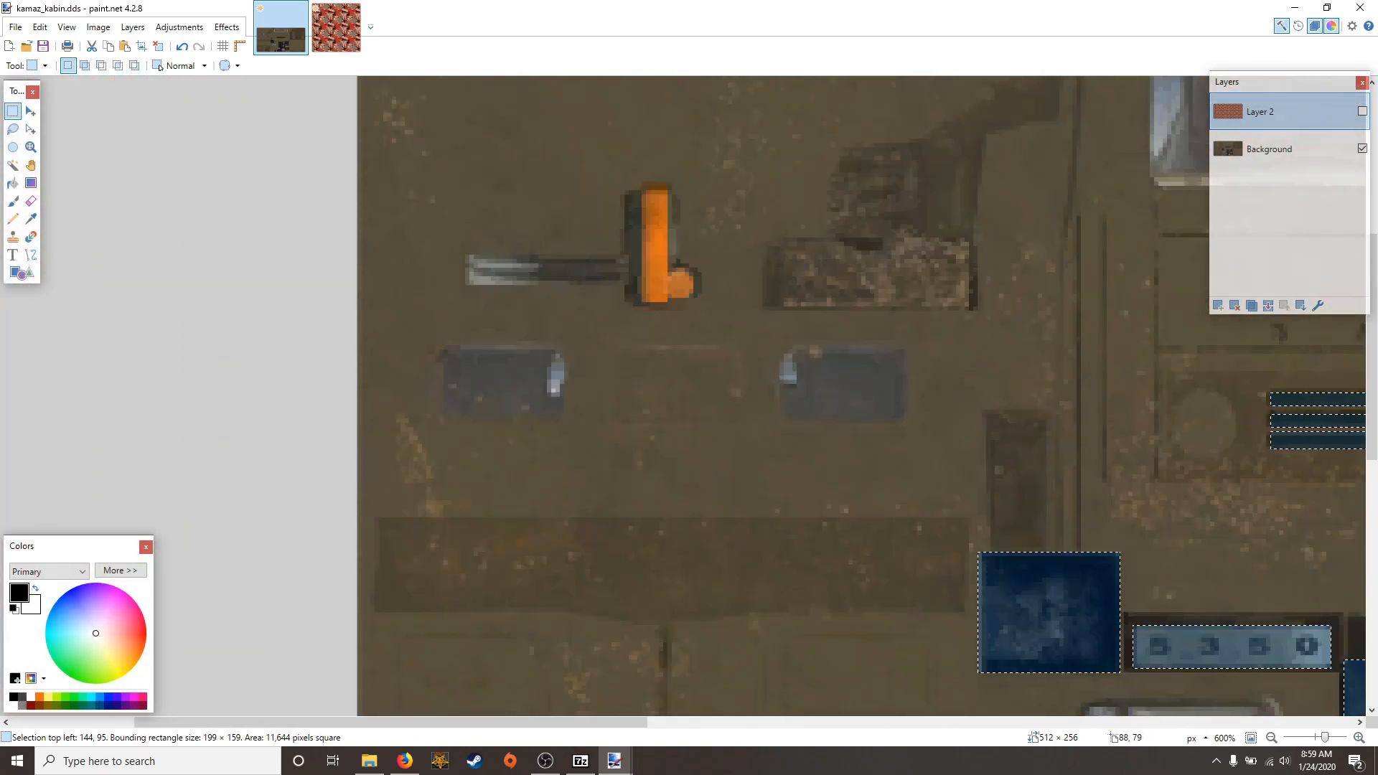
{"action": "scroll", "coordinate": [743, 326], "scroll_direction": "down", "scroll_amount": 2}
{"action": "scroll", "coordinate": [745, 328], "scroll_direction": "down", "scroll_amount": 3}
{"action": "scroll", "coordinate": [761, 332], "scroll_direction": "right", "scroll_amount": 3}
{"action": "scroll", "coordinate": [768, 333], "scroll_direction": "down", "scroll_amount": 2}
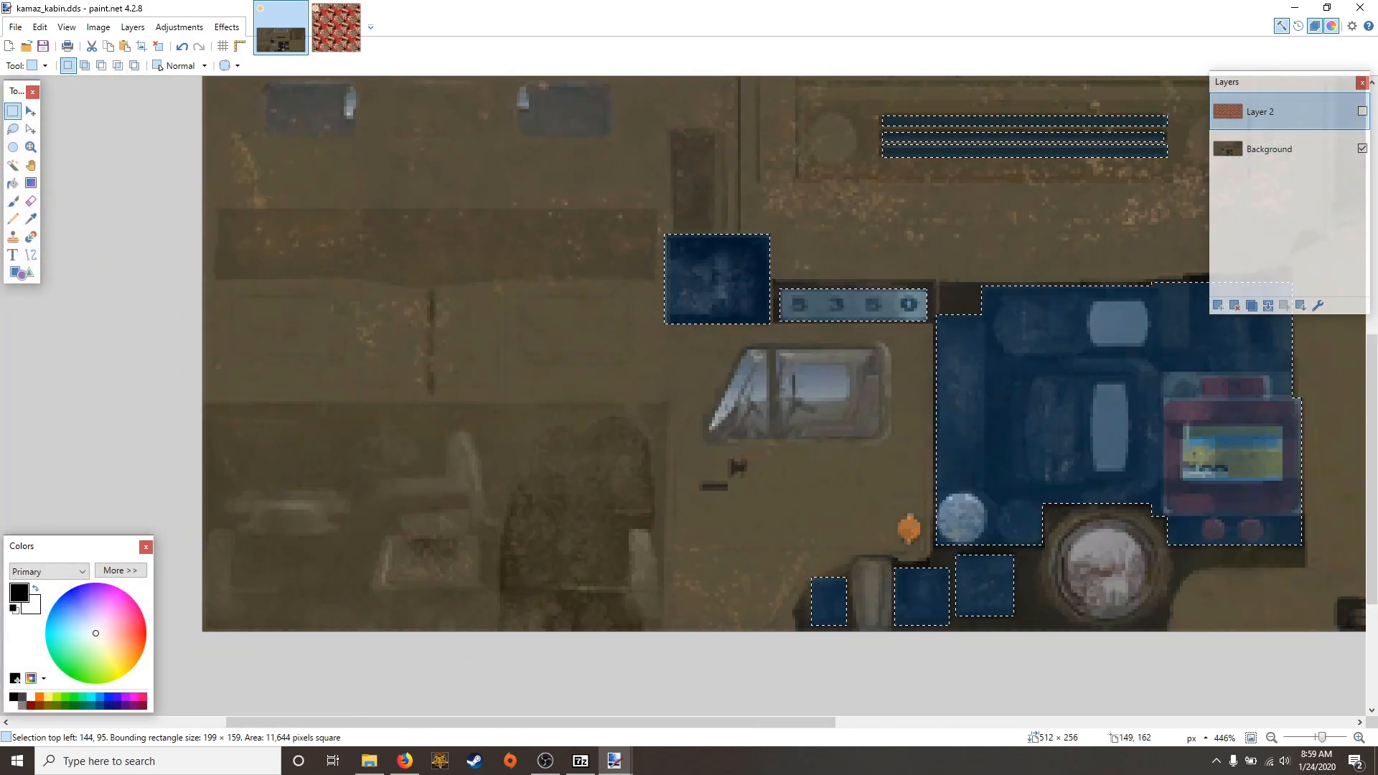
{"action": "scroll", "coordinate": [768, 334], "scroll_direction": "up", "scroll_amount": 4}
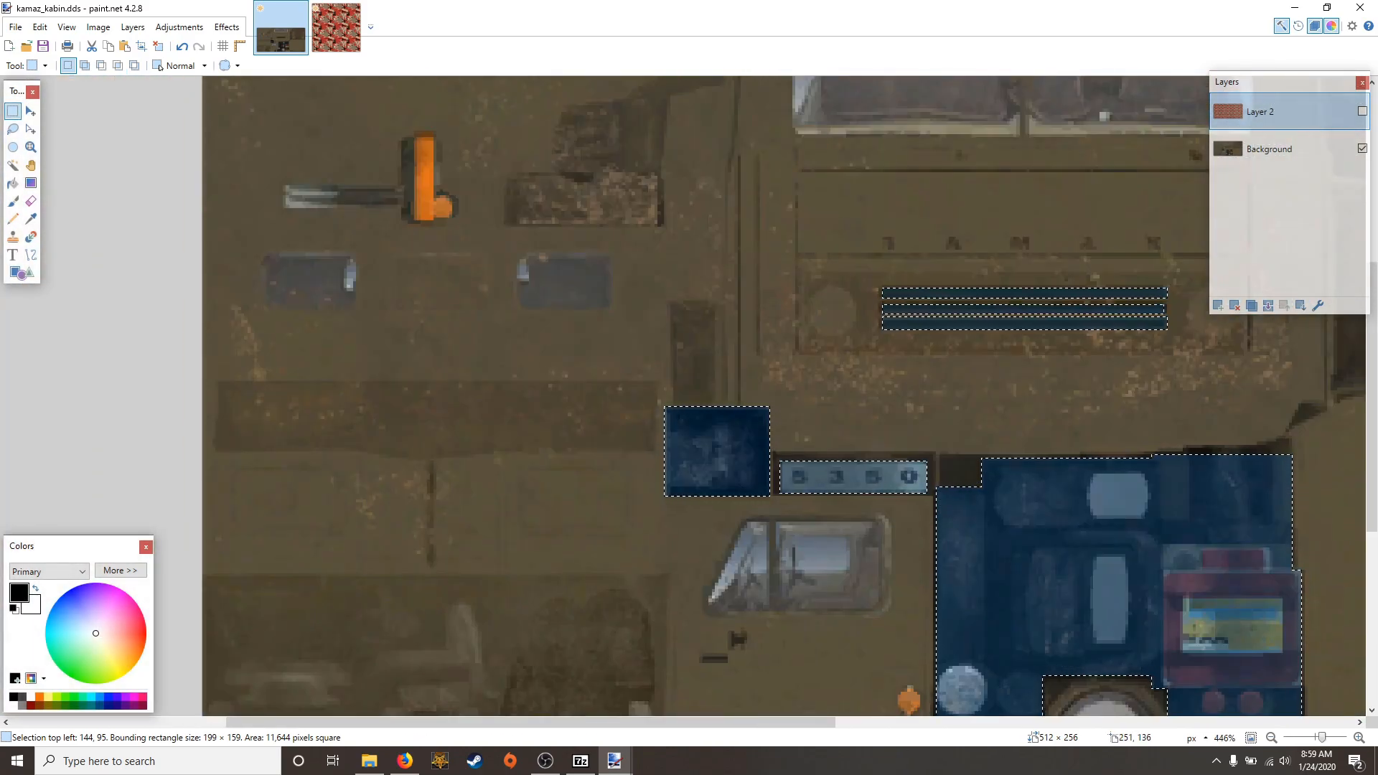
{"action": "scroll", "coordinate": [513, 258], "scroll_direction": "up", "scroll_amount": 4}
{"action": "scroll", "coordinate": [513, 258], "scroll_direction": "up", "scroll_amount": 3}
{"action": "scroll", "coordinate": [513, 258], "scroll_direction": "down", "scroll_amount": 3}
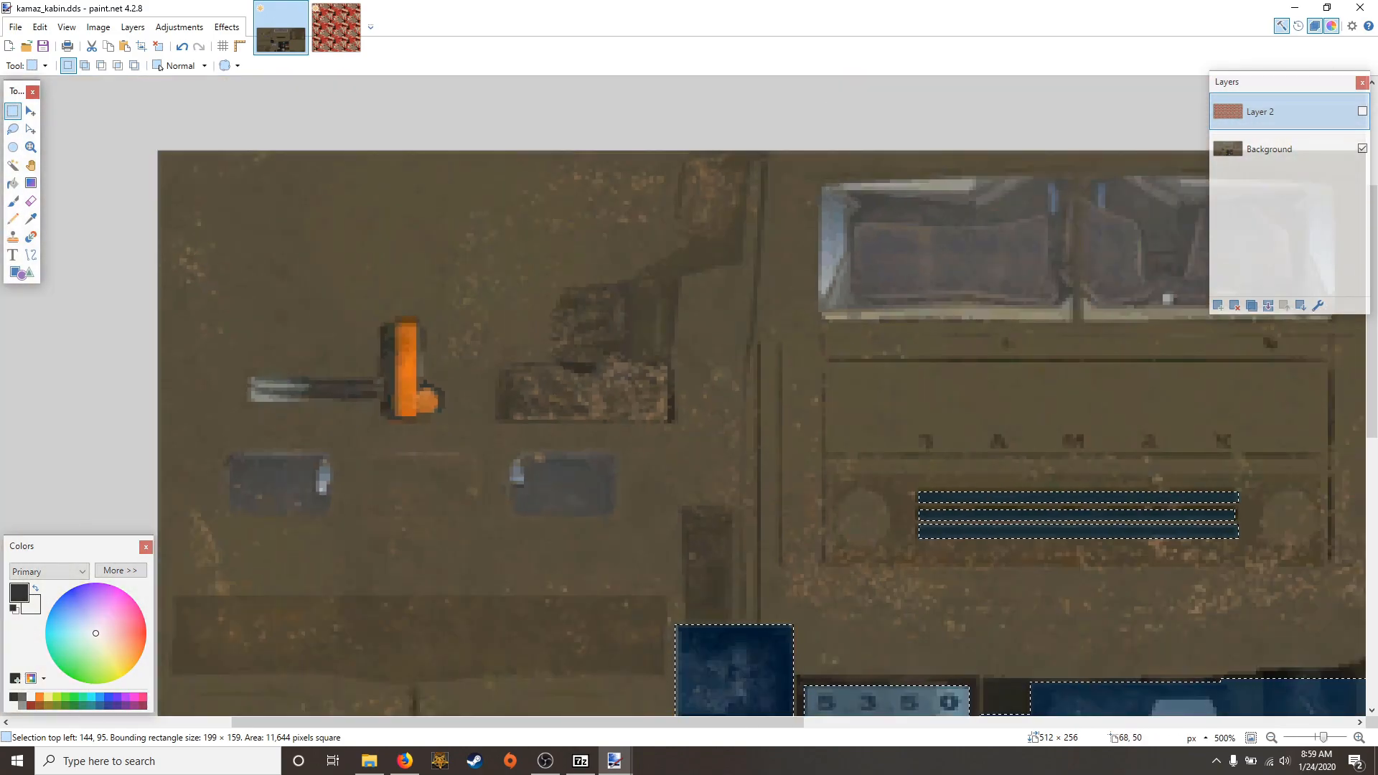
Add the orange upright part, the grey rod attached to it and a small corner of the rusty block to the selection
{"action": "left_click_drag", "start_coordinate": [392, 322], "coordinate": [397, 328]}
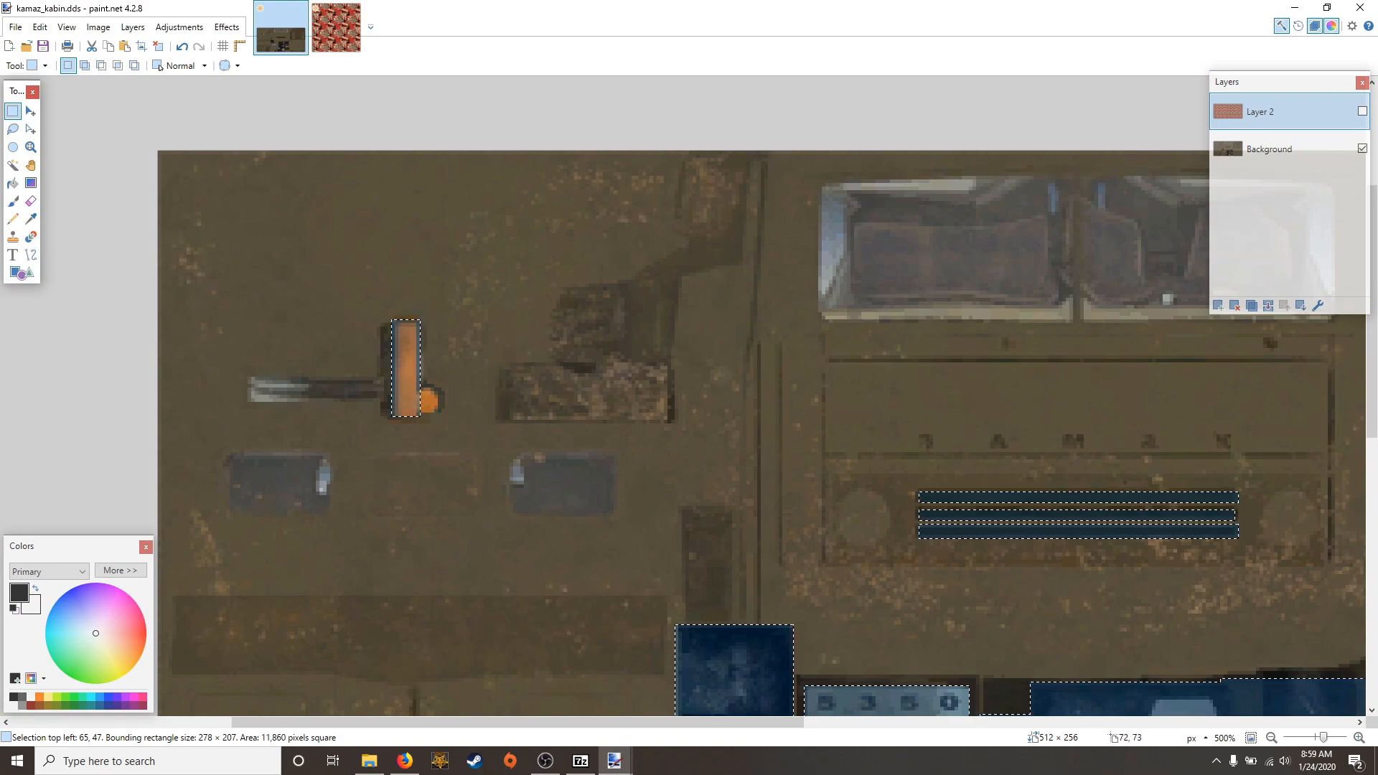
{"action": "left_click_drag", "start_coordinate": [392, 381], "coordinate": [252, 397]}
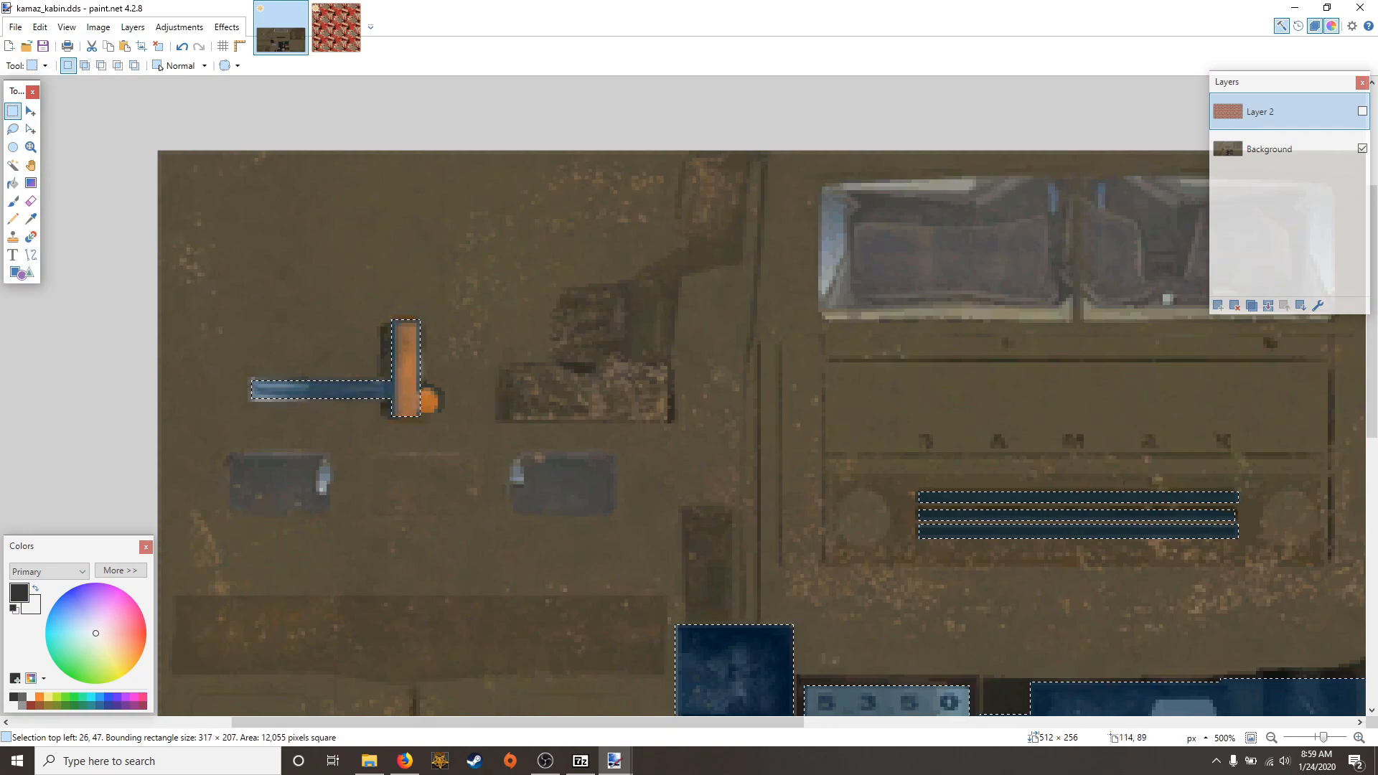
{"action": "left_click_drag", "start_coordinate": [503, 364], "coordinate": [520, 387]}
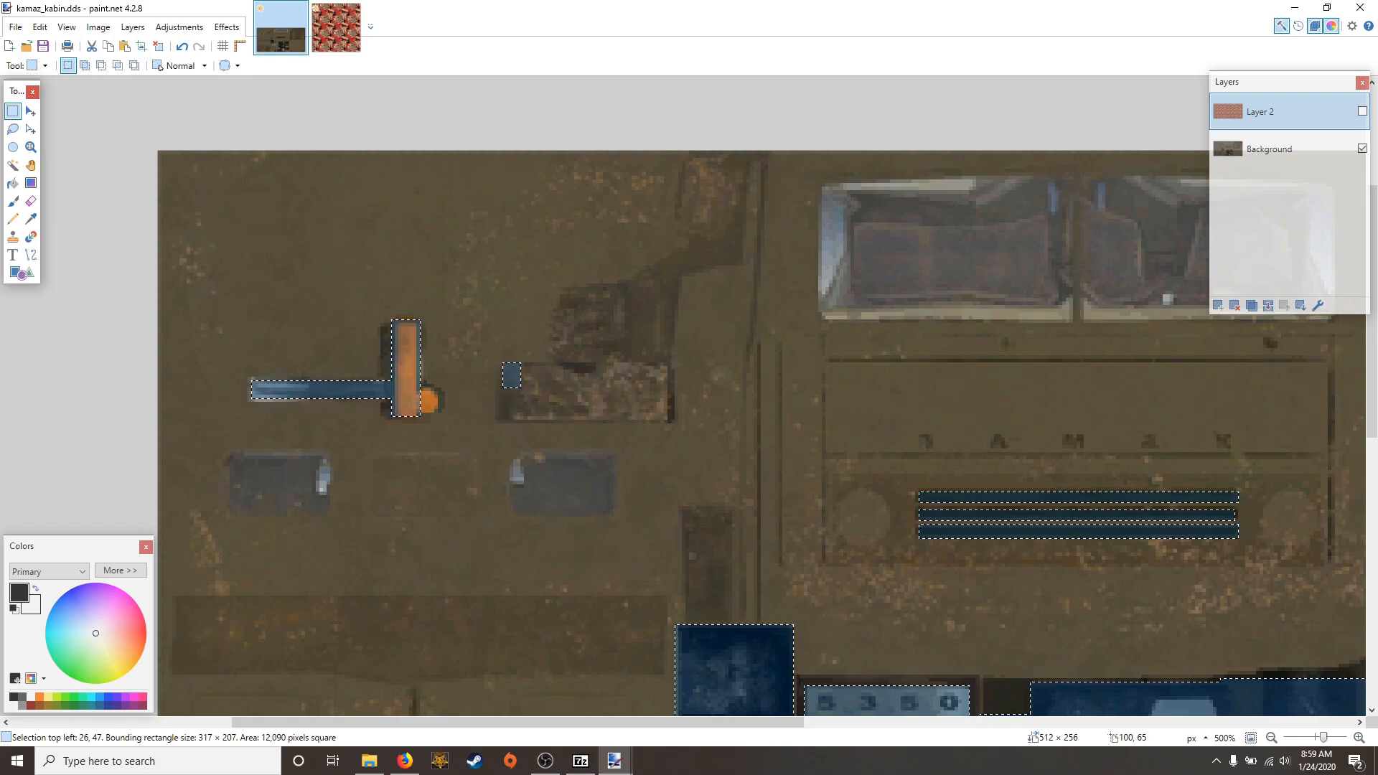
Add the large brown panel in the texture's upper right corner and the dark strip along its left edge to the selection
{"action": "scroll", "coordinate": [725, 319], "scroll_direction": "down", "scroll_amount": 1}
{"action": "scroll", "coordinate": [725, 319], "scroll_direction": "down", "scroll_amount": 3}
{"action": "scroll", "coordinate": [725, 320], "scroll_direction": "right", "scroll_amount": 5}
{"action": "scroll", "coordinate": [790, 322], "scroll_direction": "up", "scroll_amount": 4}
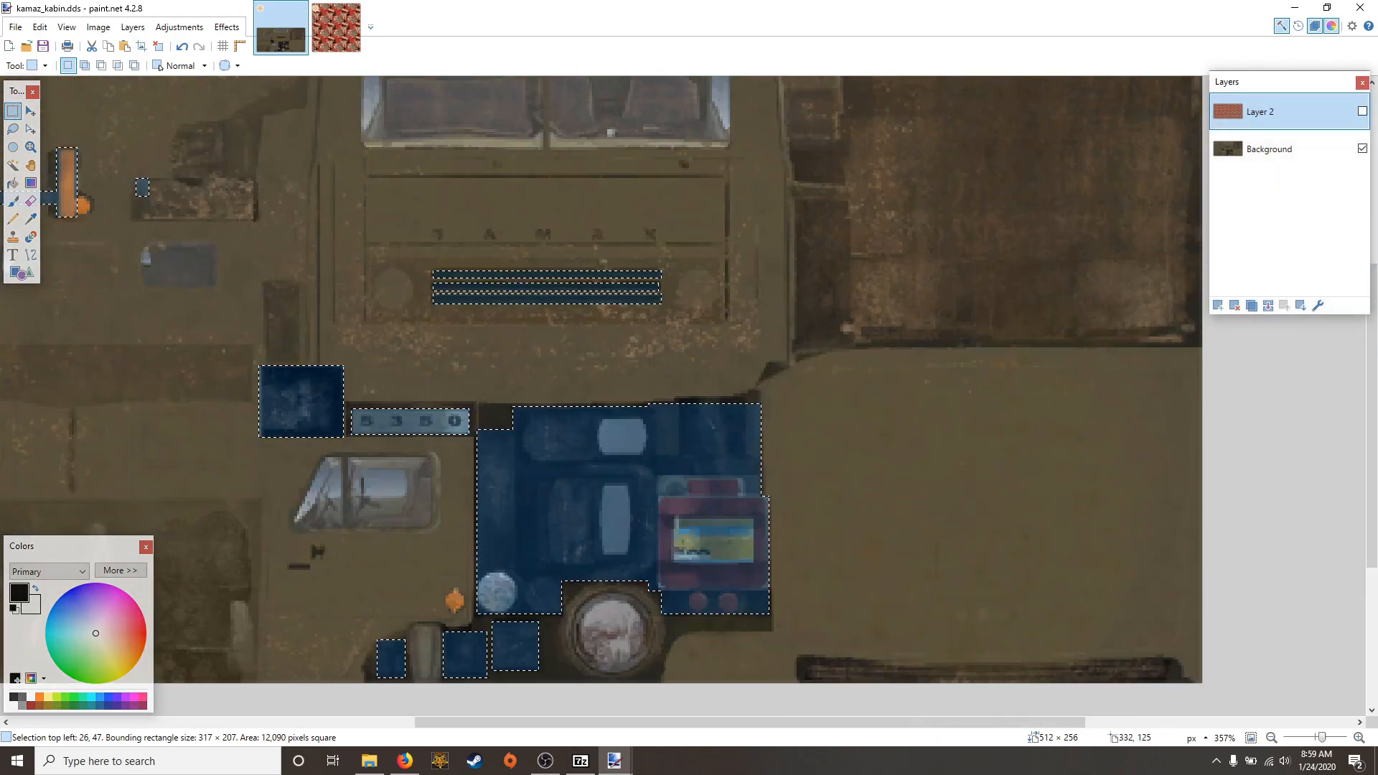
{"action": "scroll", "coordinate": [855, 324], "scroll_direction": "right", "scroll_amount": 3}
{"action": "left_click_drag", "start_coordinate": [581, 285], "coordinate": [975, 601]}
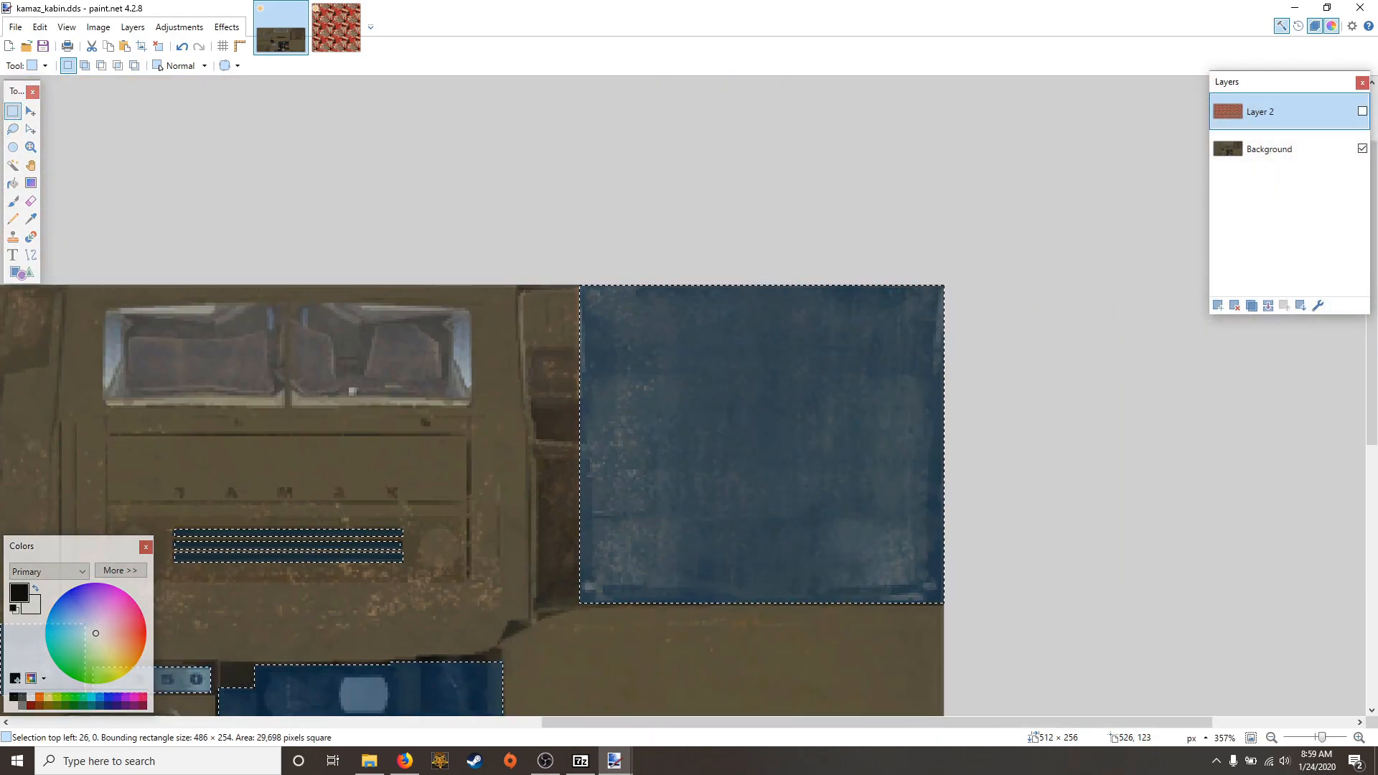
{"action": "left_click_drag", "start_coordinate": [580, 395], "coordinate": [538, 607]}
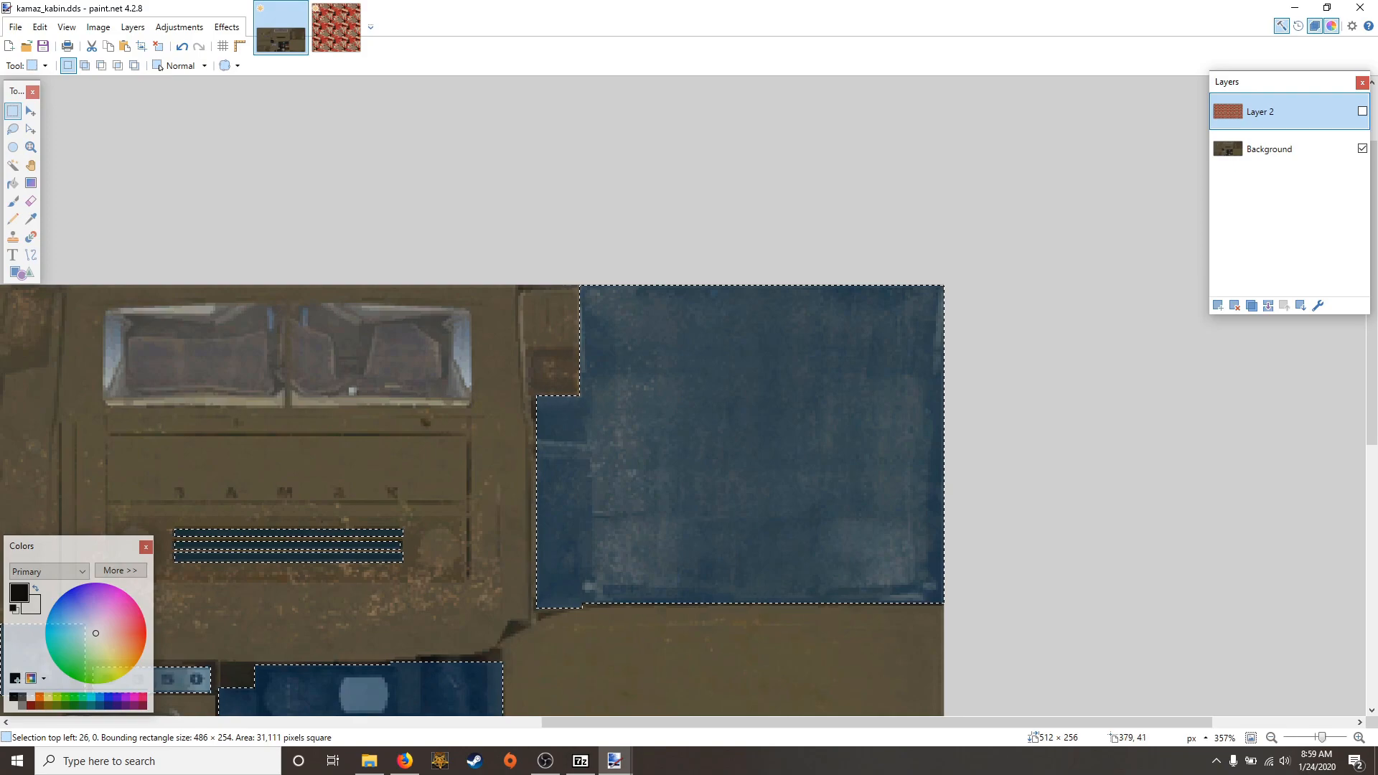
Erase the camo on Layer 2 within the selected areas using a brush width of 325, and deselect everything
{"action": "scroll", "coordinate": [598, 384], "scroll_direction": "left", "scroll_amount": 3}
{"action": "scroll", "coordinate": [598, 385], "scroll_direction": "down", "scroll_amount": 5}
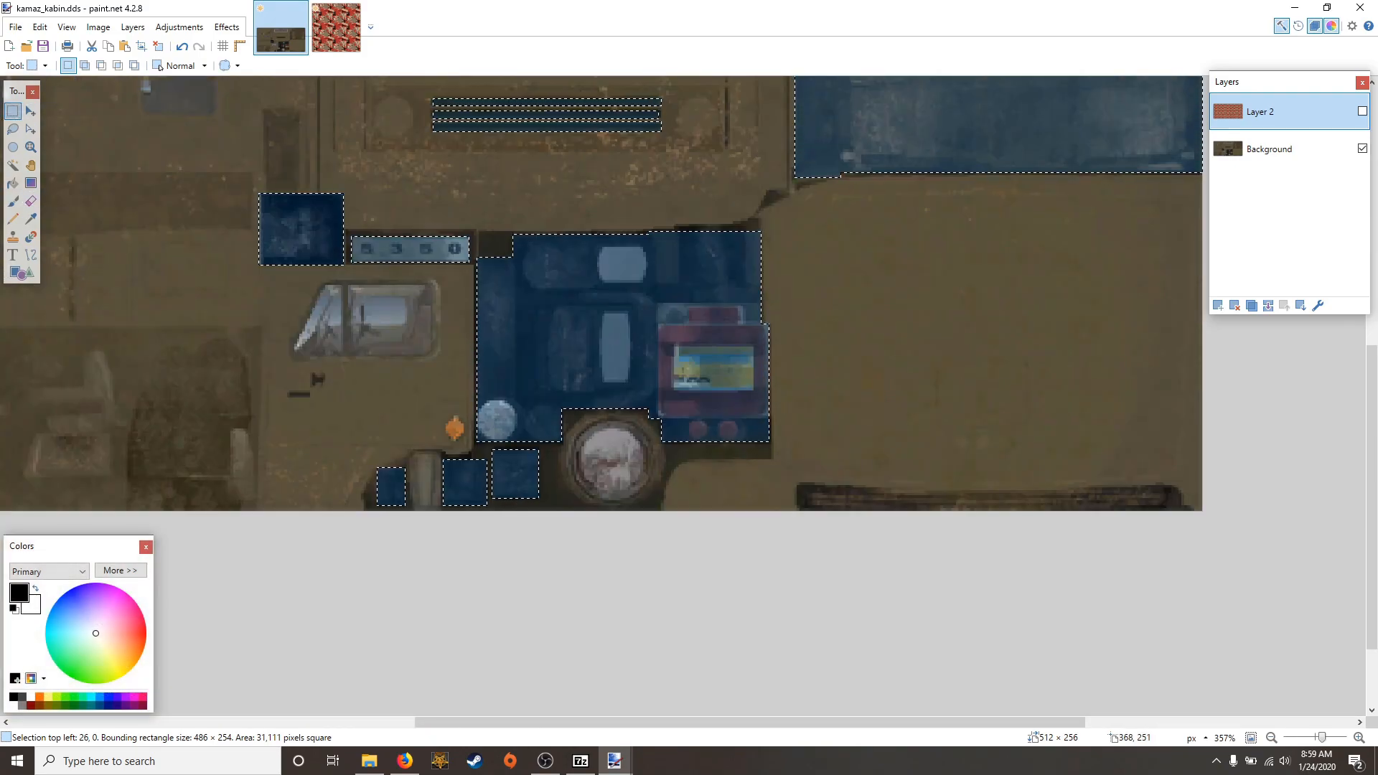
{"action": "scroll", "coordinate": [598, 385], "scroll_direction": "up", "scroll_amount": 4}
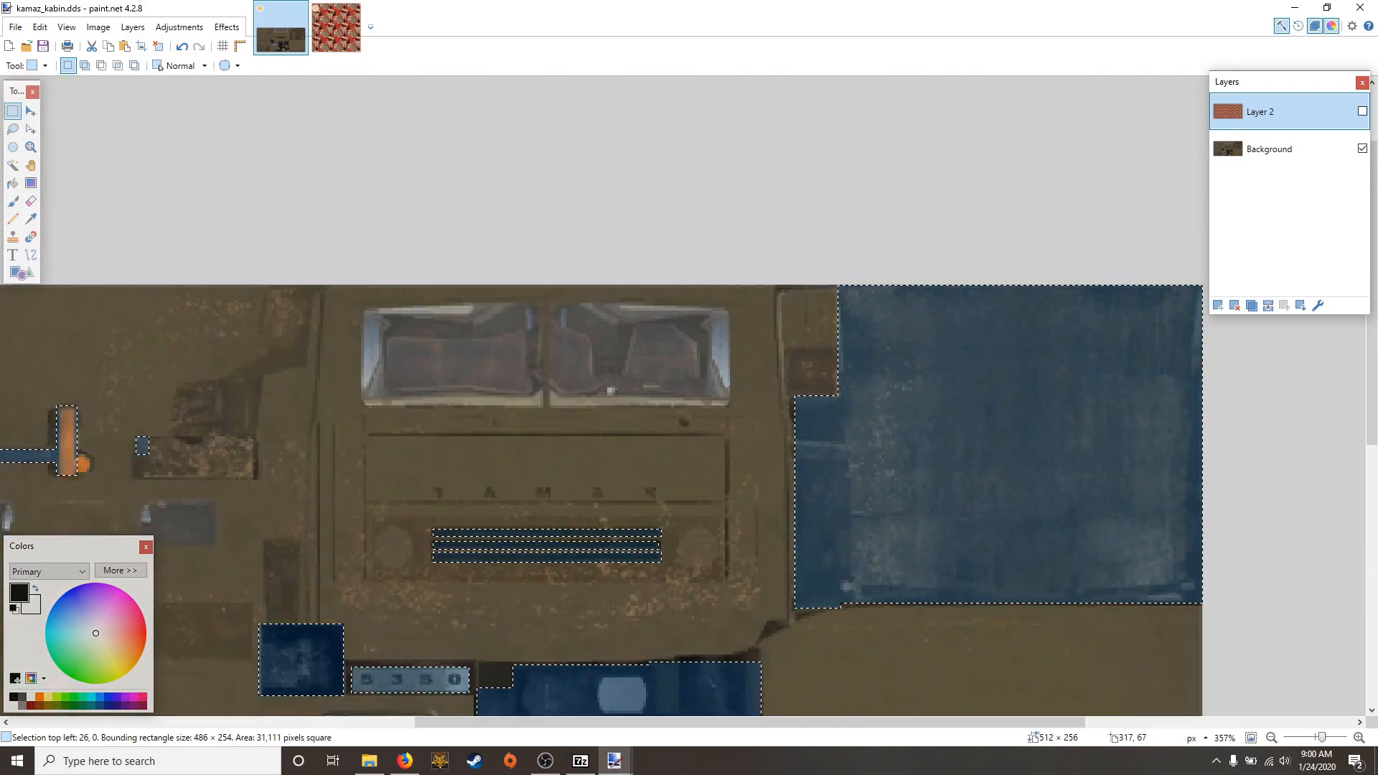
{"action": "scroll", "coordinate": [598, 384], "scroll_direction": "down", "scroll_amount": 4}
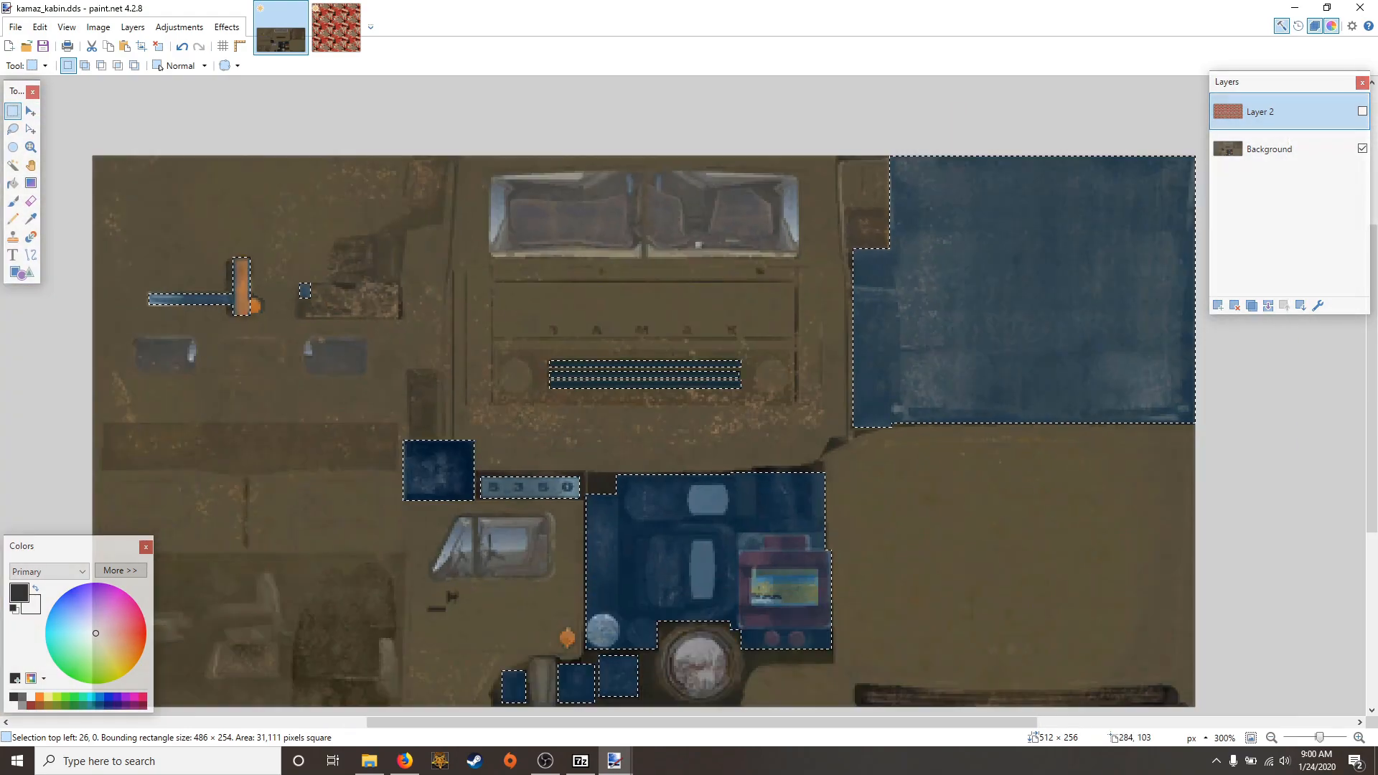
{"action": "key", "text": "e"}
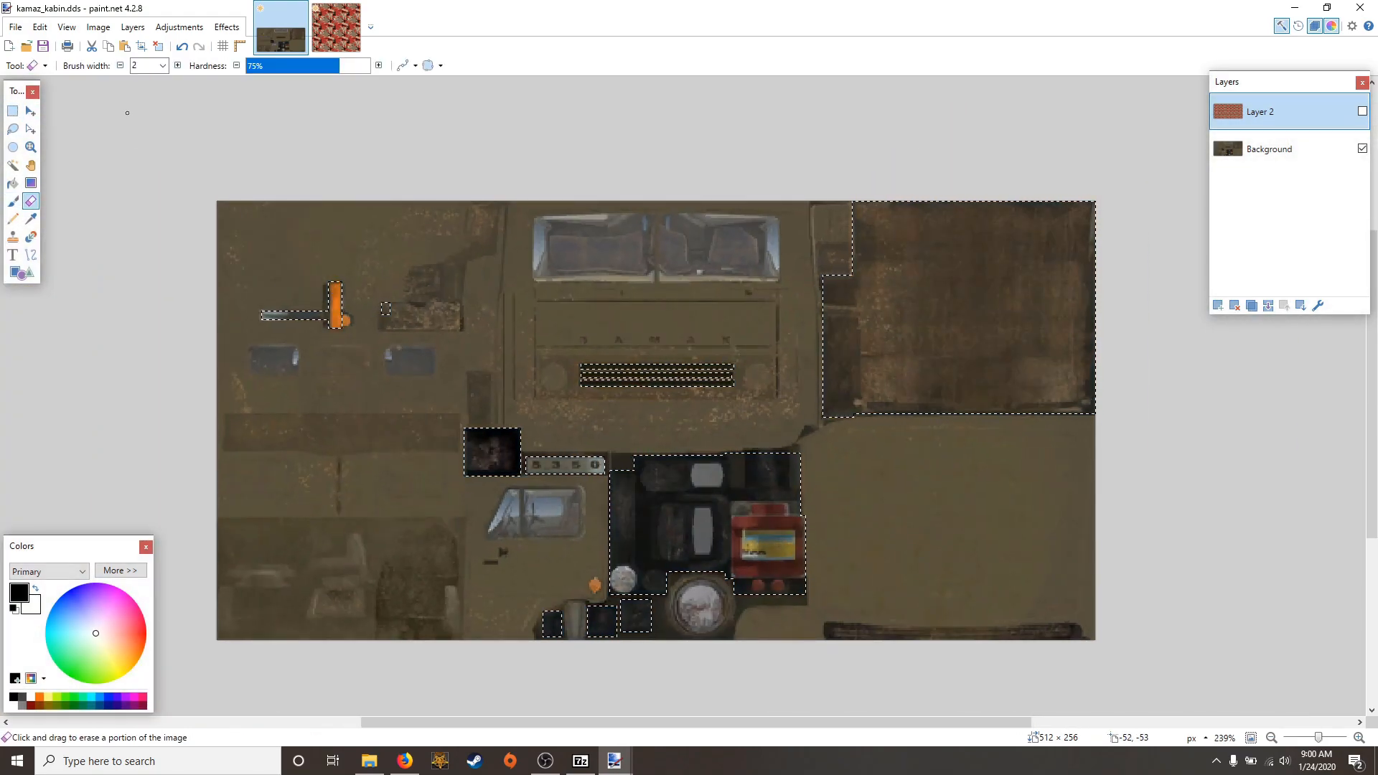
{"action": "scroll", "coordinate": [162, 66], "scroll_direction": "down", "scroll_amount": 5}
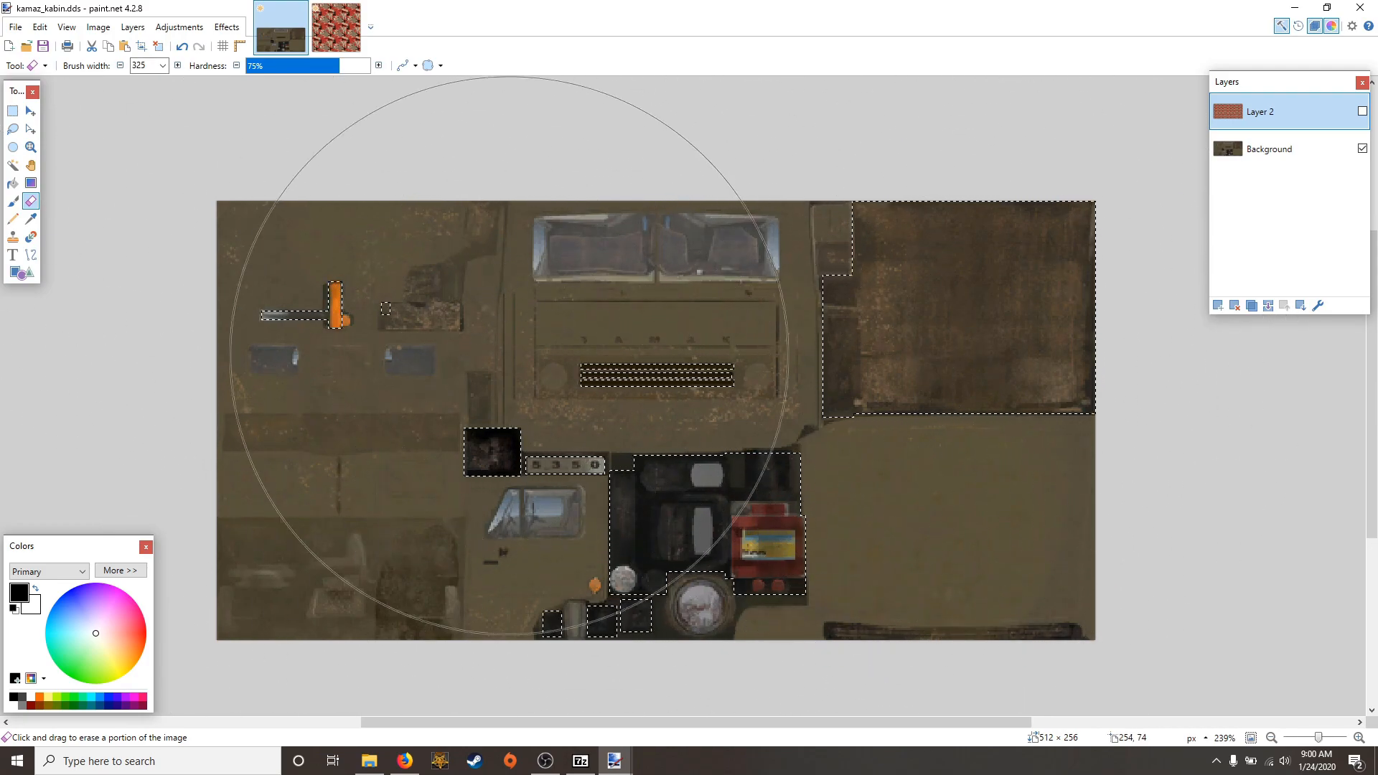
{"action": "mouse_move", "coordinate": [865, 265]}
{"action": "left_mouse_down"}
{"action": "mouse_move", "coordinate": [854, 325]}
{"action": "mouse_move", "coordinate": [918, 302]}
{"action": "mouse_move", "coordinate": [1005, 301]}
{"action": "left_mouse_up"}
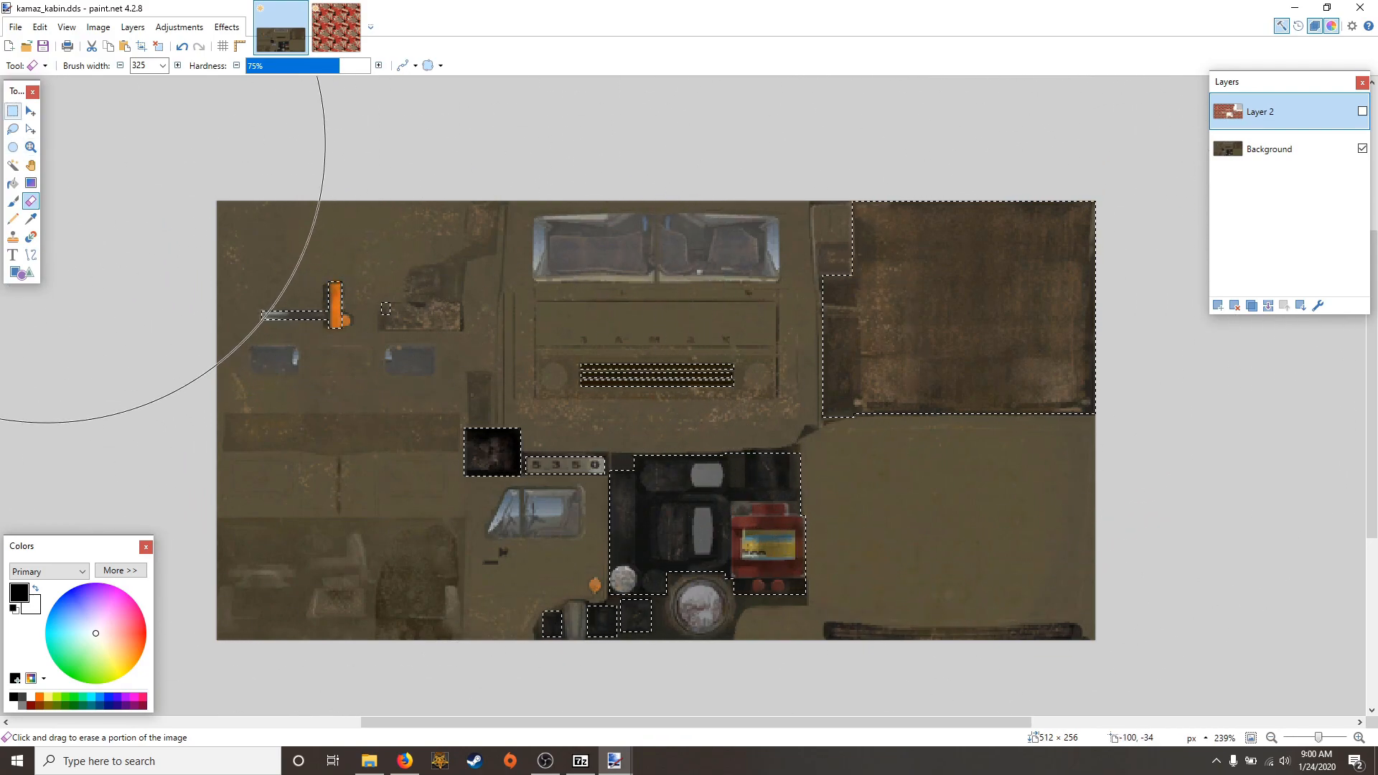
{"action": "key", "text": "s"}
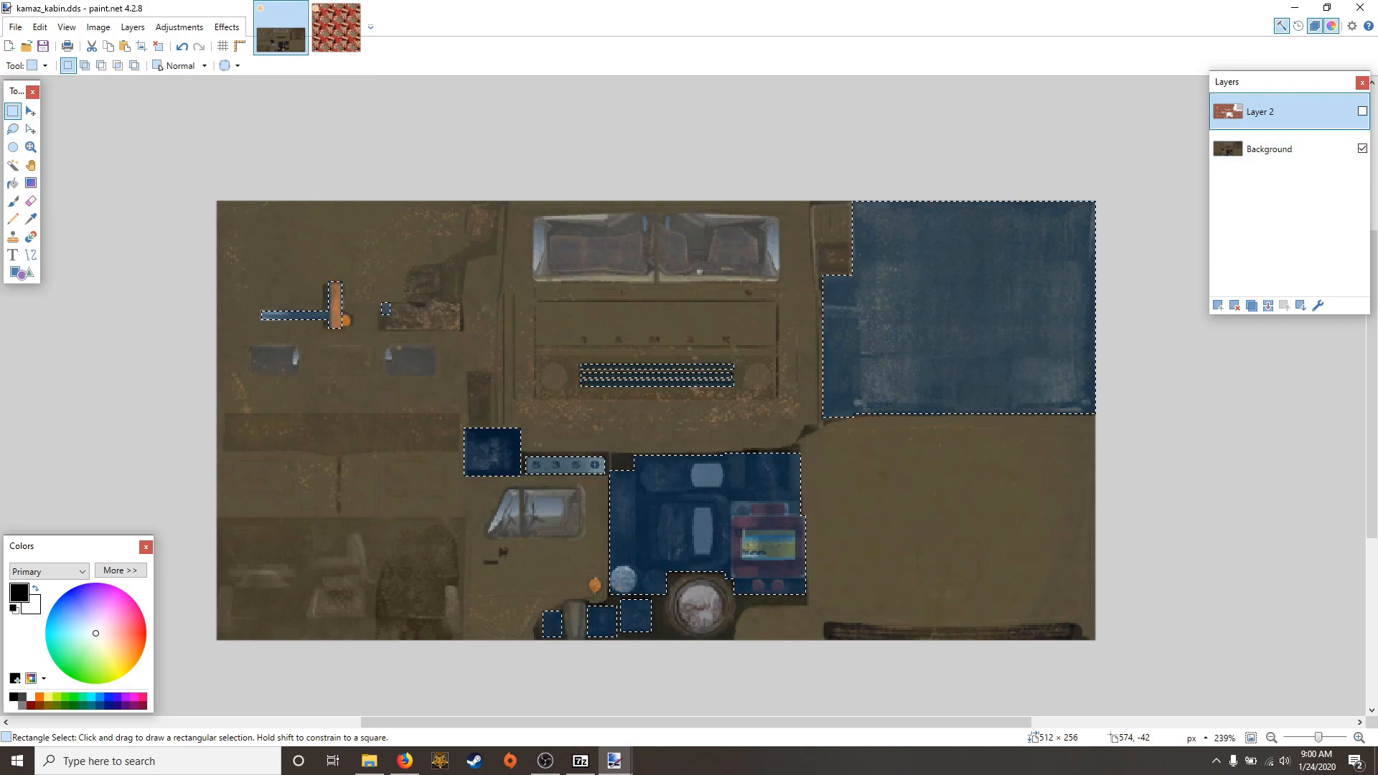
{"action": "key", "text": "ctrl+d"}
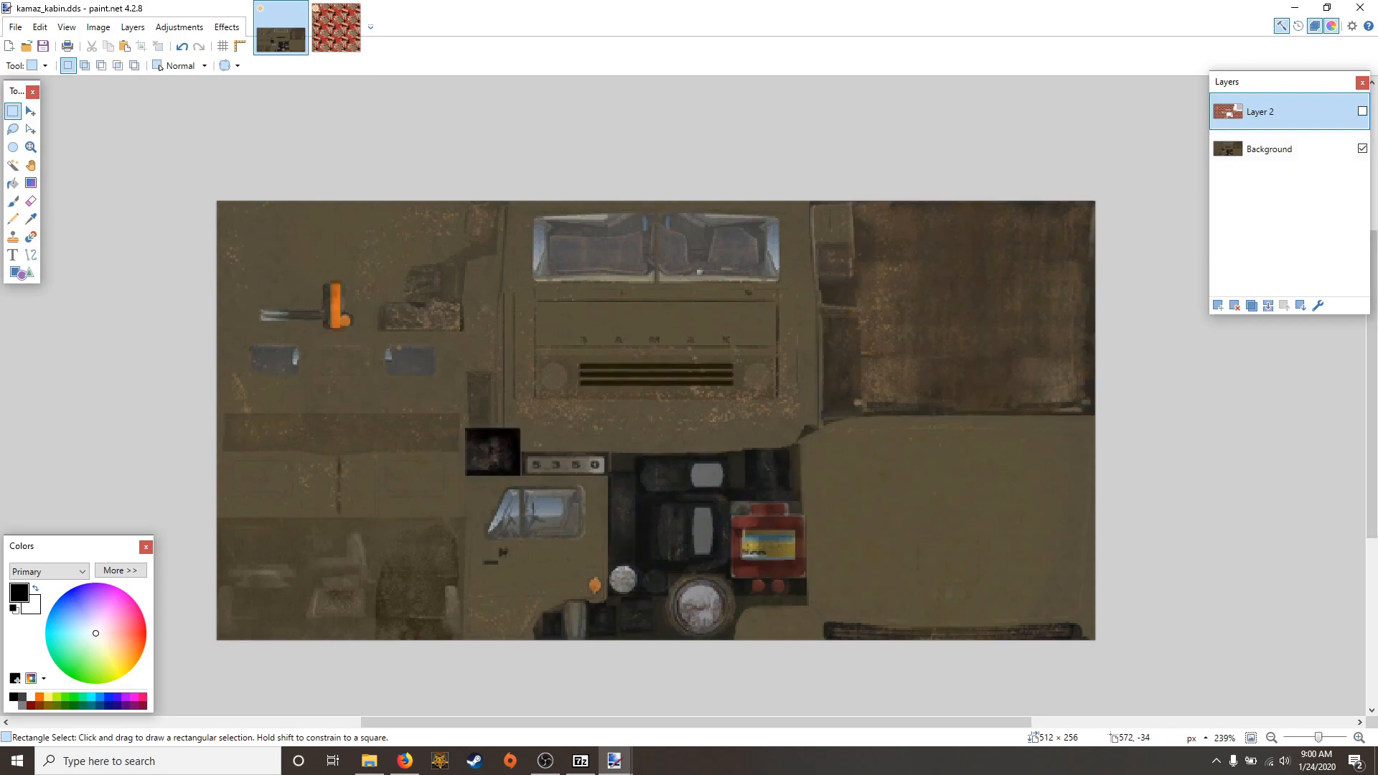
Show Layer 2 and check how the camo looks around the erased areas
{"action": "left_click", "coordinate": [1362, 110]}
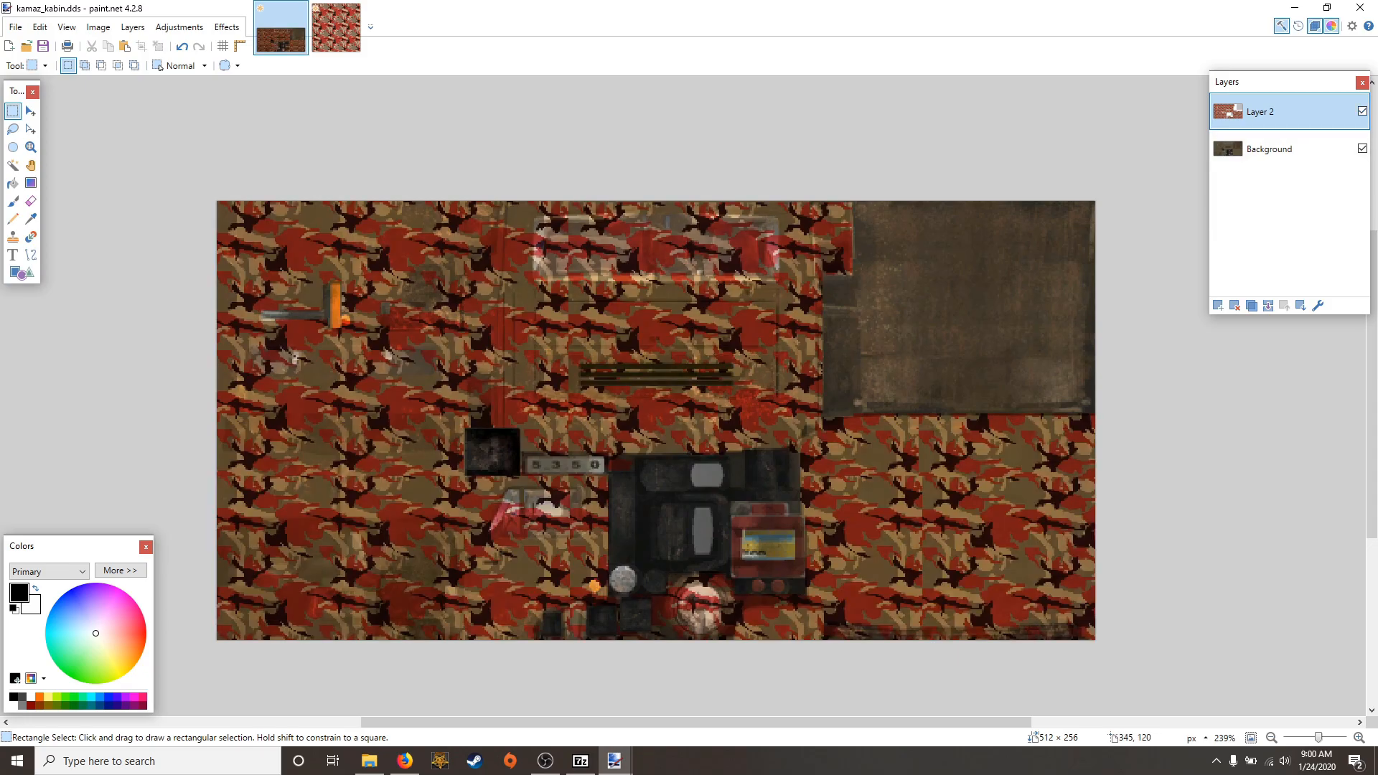
{"action": "scroll", "coordinate": [861, 415], "scroll_direction": "left", "scroll_amount": 2}
{"action": "scroll", "coordinate": [864, 418], "scroll_direction": "up", "scroll_amount": 3}
{"action": "scroll", "coordinate": [863, 424], "scroll_direction": "down", "scroll_amount": 3}
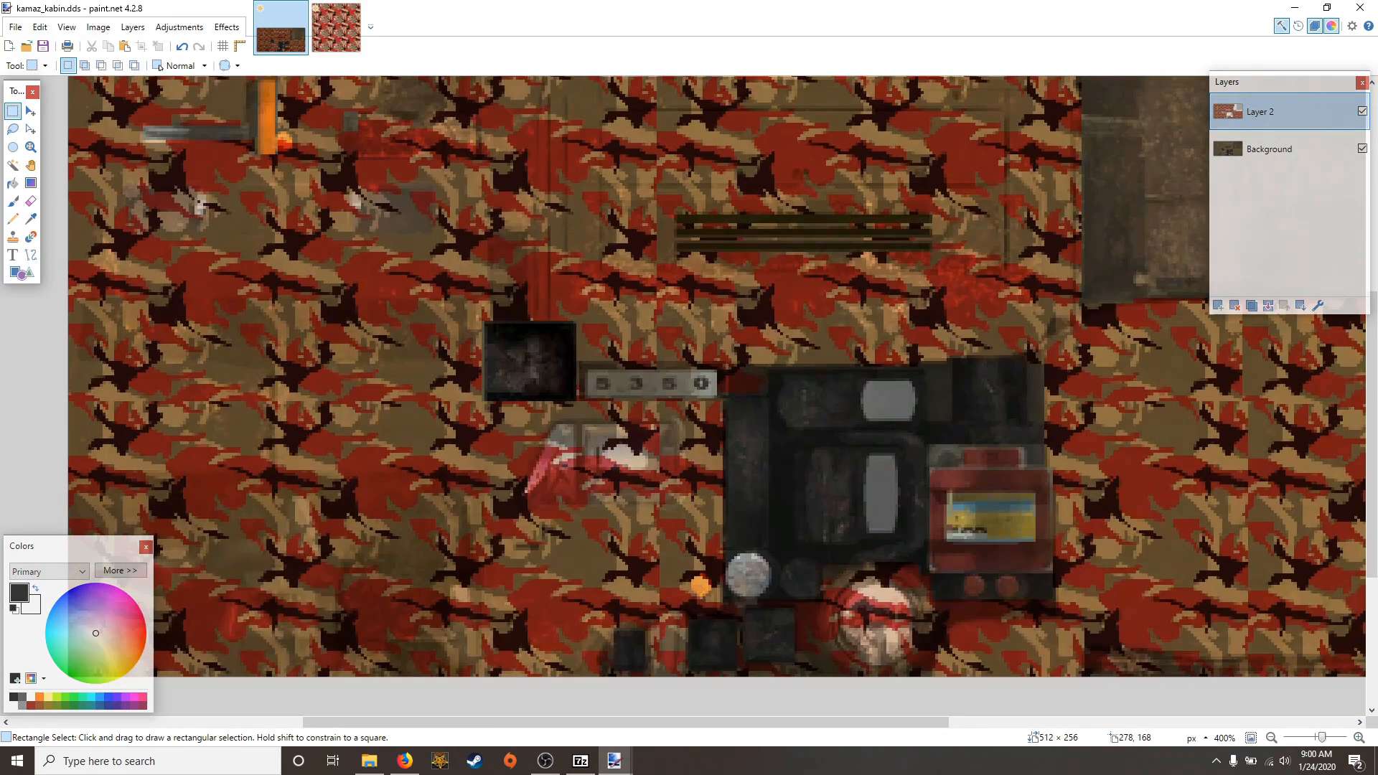
Hide Layer 2 and reduce the eraser's brush width to 14
{"action": "left_click", "coordinate": [1363, 110]}
{"action": "scroll", "coordinate": [576, 300], "scroll_direction": "up", "scroll_amount": 3}
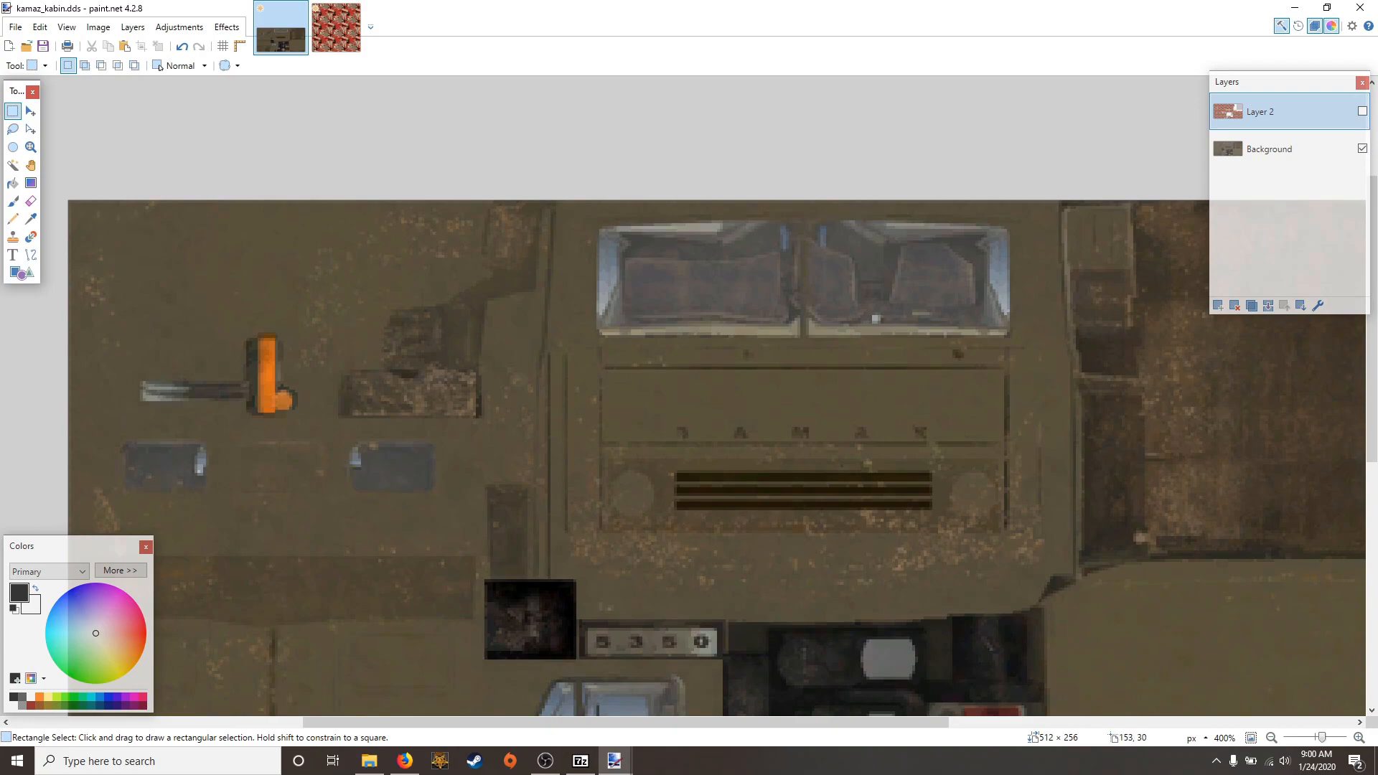
{"action": "key", "text": "e"}
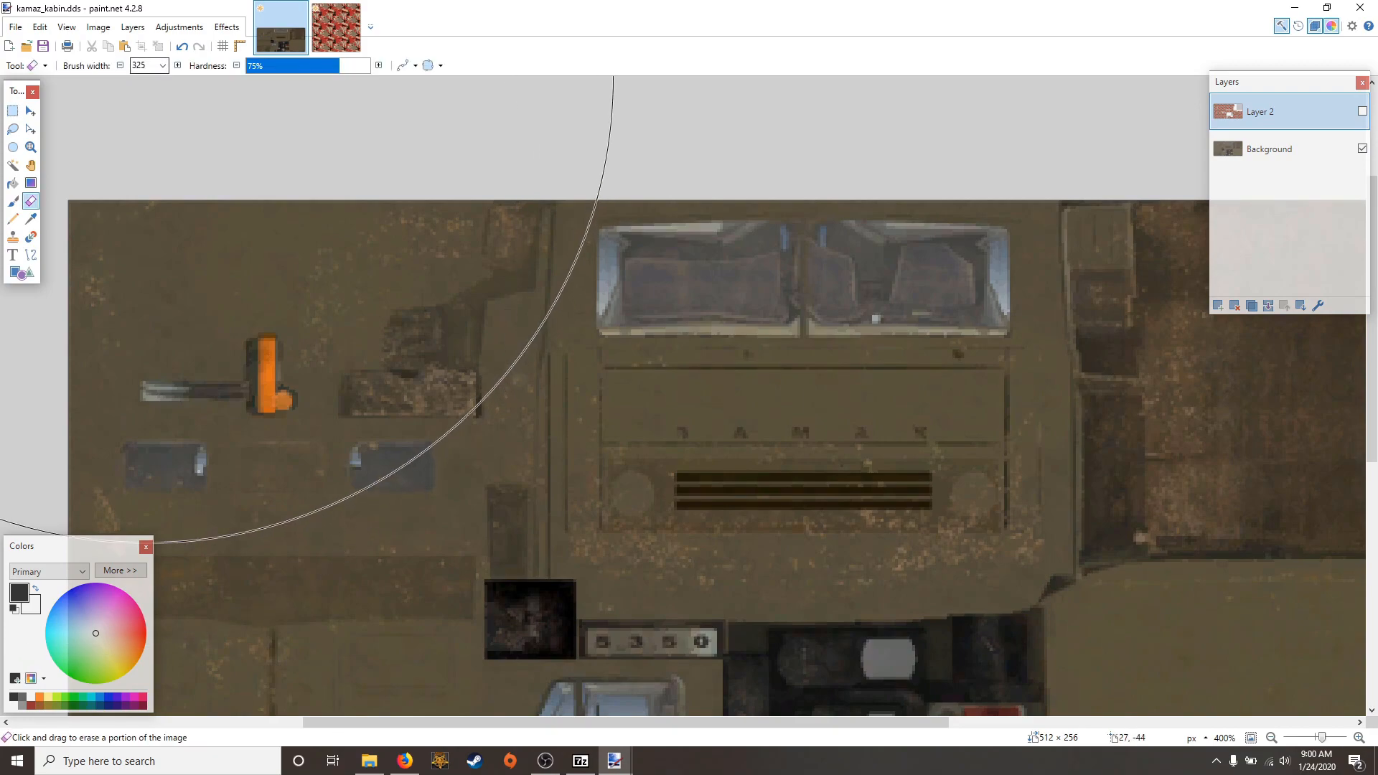
{"action": "scroll", "coordinate": [147, 66], "scroll_direction": "up", "scroll_amount": 7}
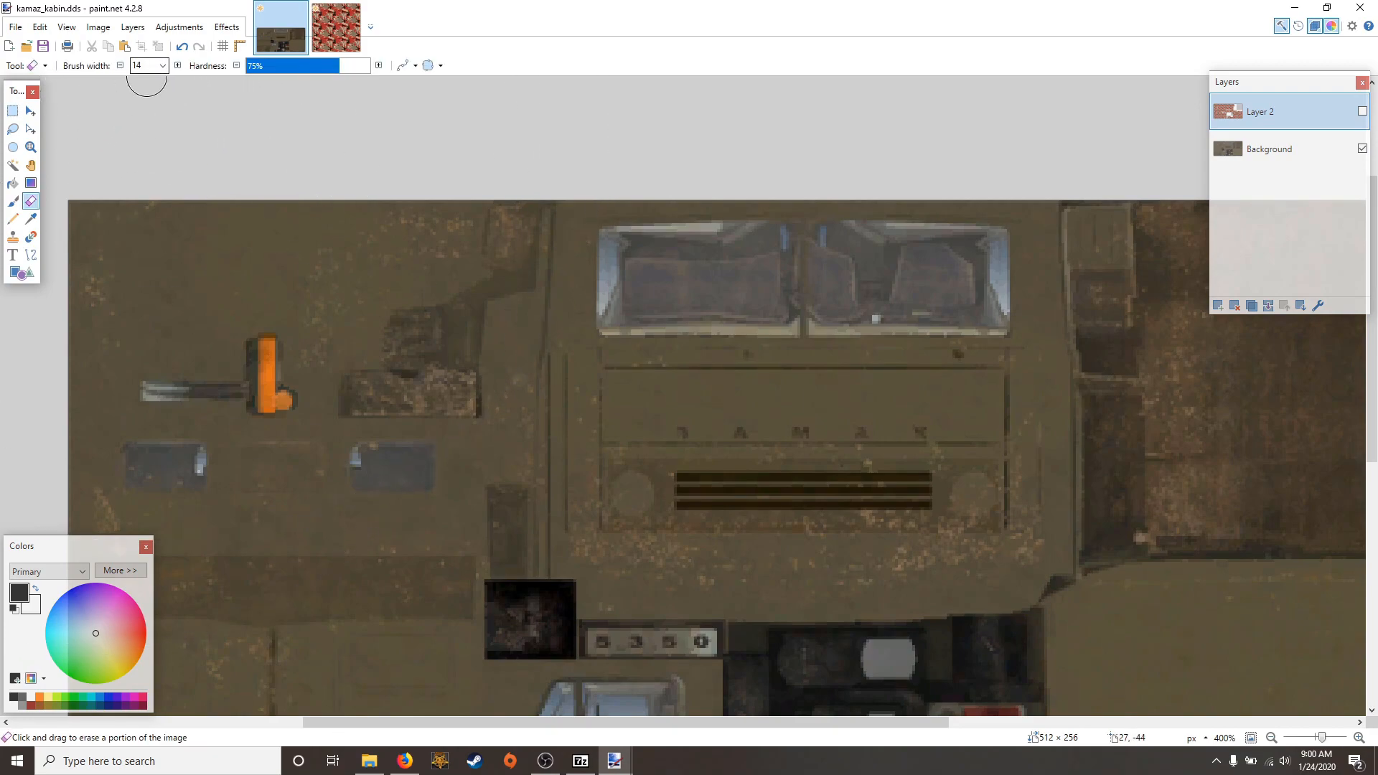
{"action": "key", "text": "s"}
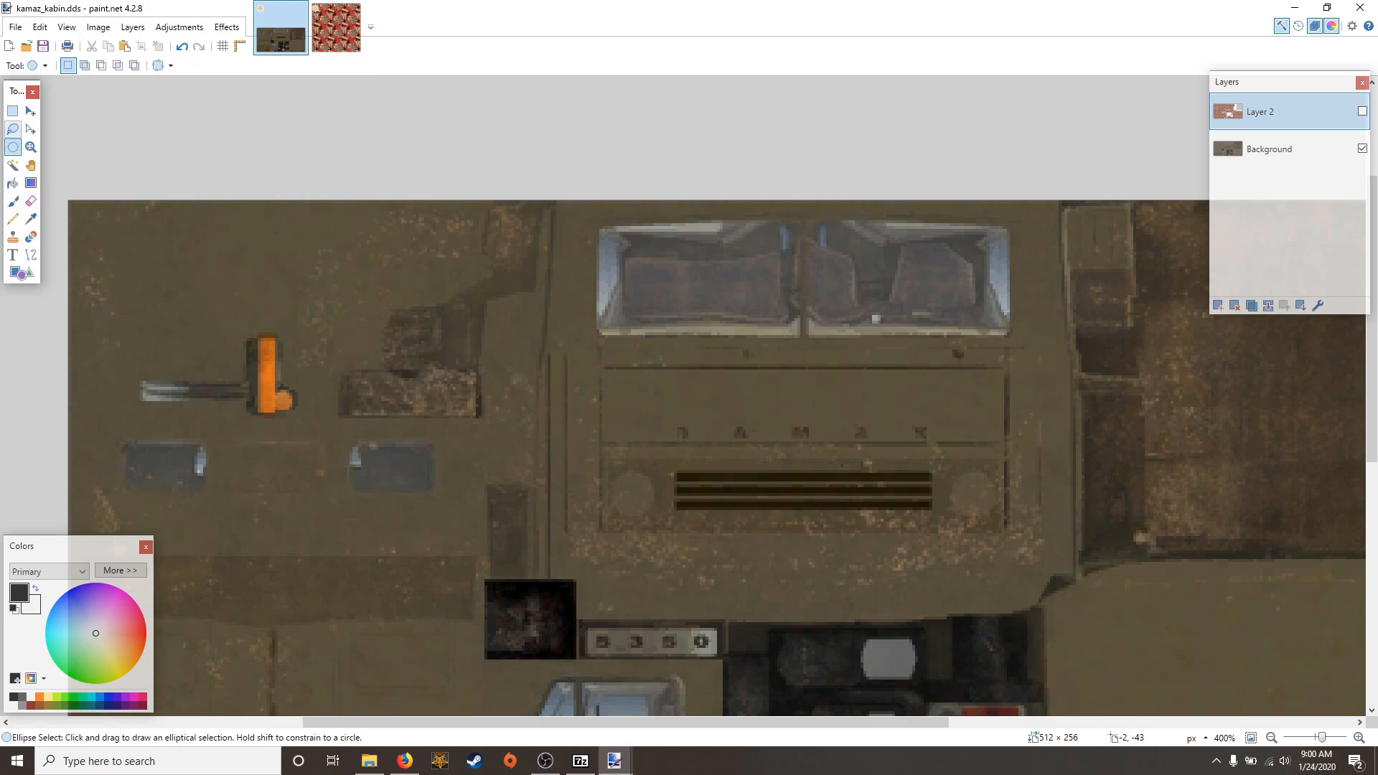
{"action": "scroll", "coordinate": [557, 234], "scroll_direction": "up", "scroll_amount": 3}
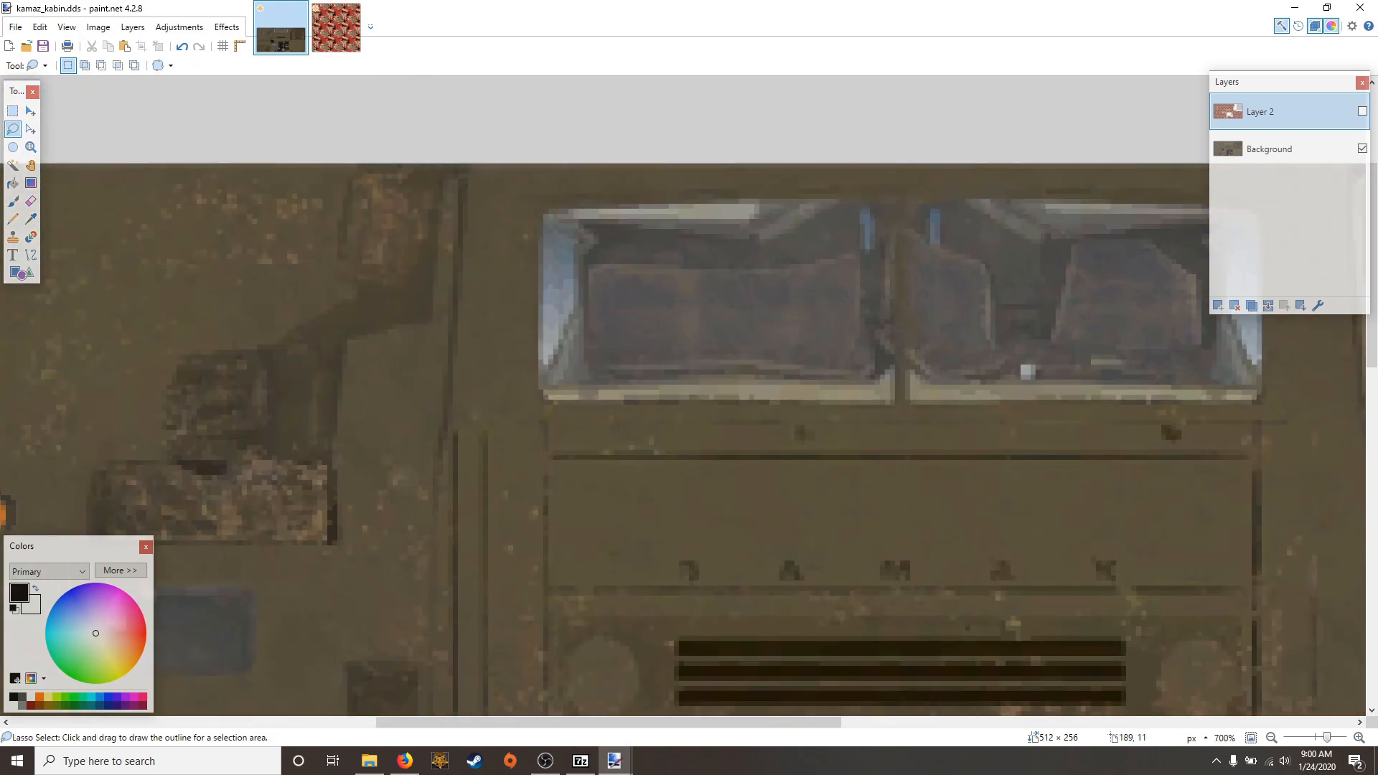
{"action": "left_click_drag", "start_coordinate": [541, 205], "coordinate": [543, 326]}
{"action": "left_click_drag", "start_coordinate": [553, 399], "coordinate": [894, 397]}
{"action": "left_click", "coordinate": [890, 387]}
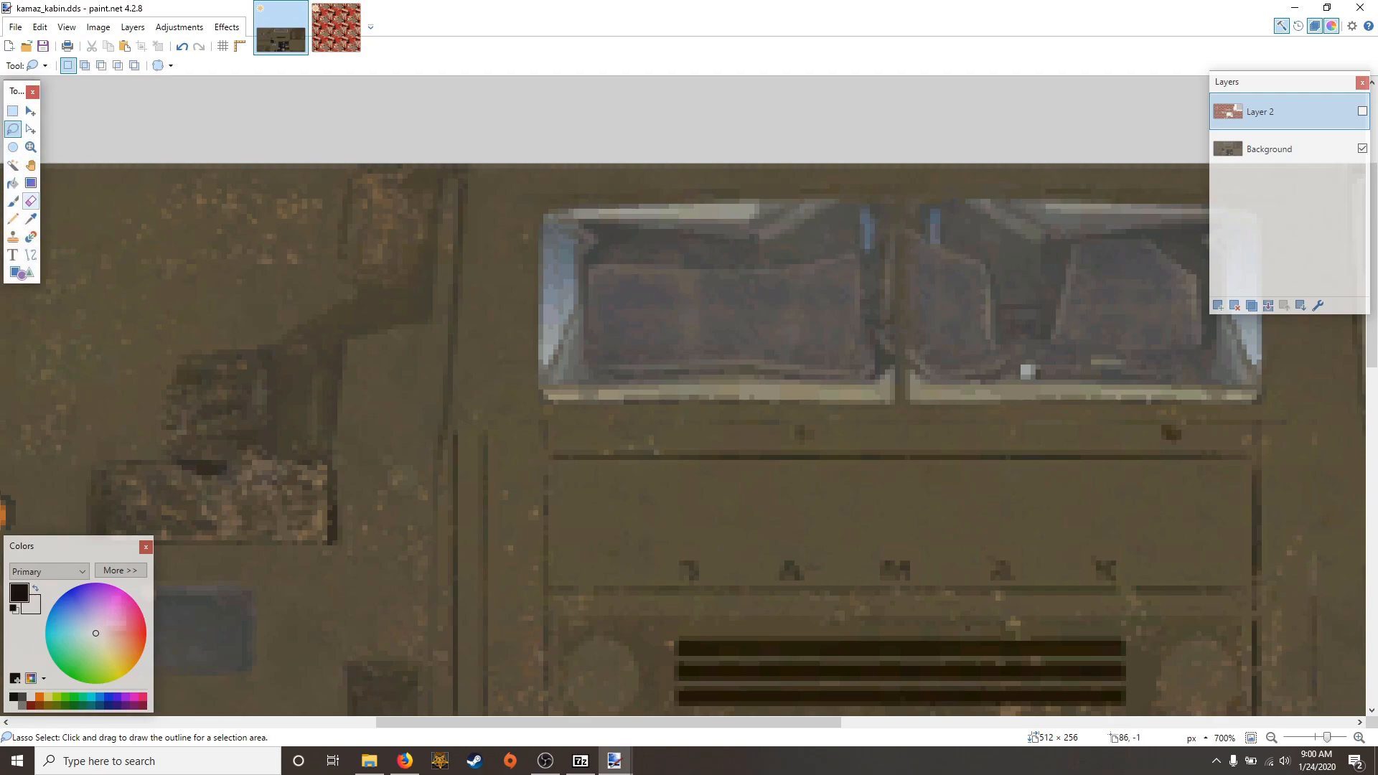
Erase the camo over the left windshield pane with a brush width of 9, showing Layer 2 to clear leftover patches
{"action": "left_click", "coordinate": [30, 201]}
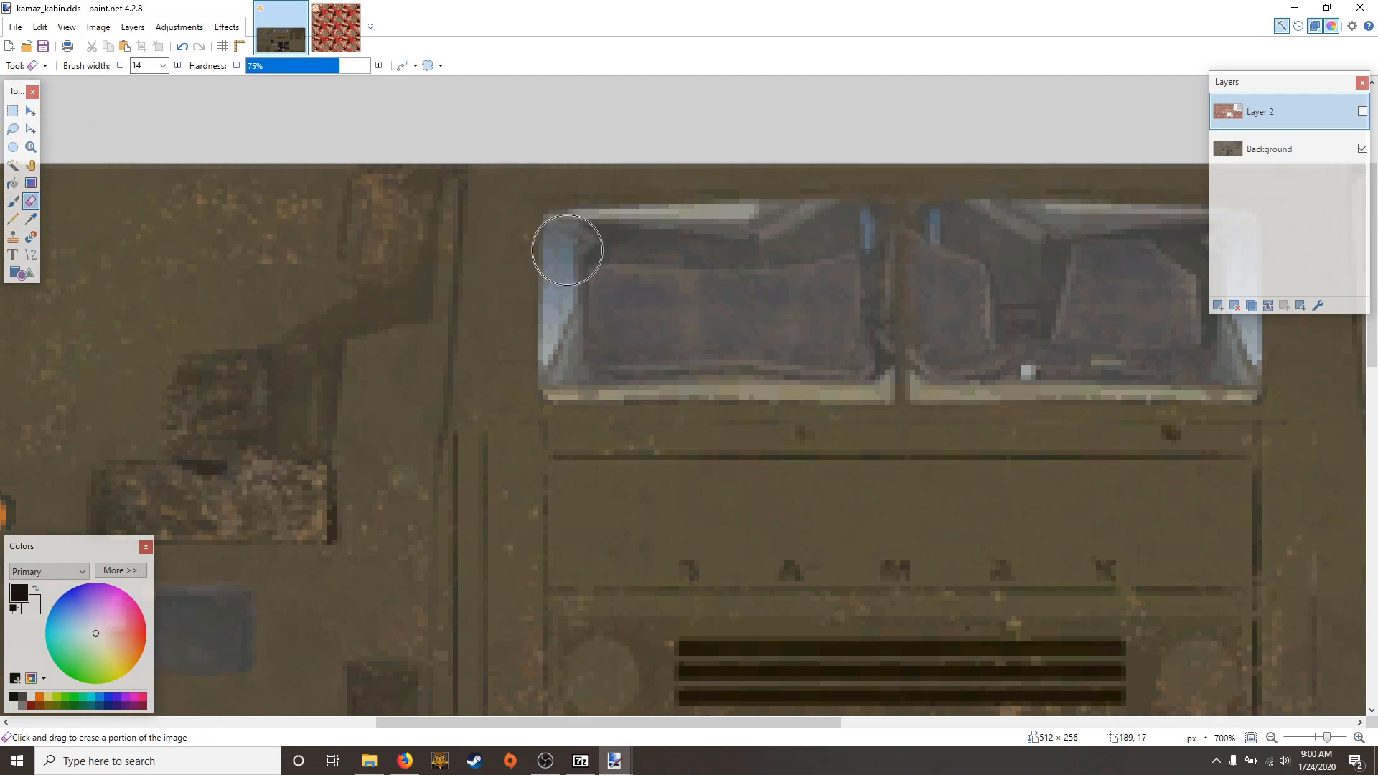
{"action": "key", "text": "bracketleft"}
{"action": "key", "text": "bracketleft"}
{"action": "key", "text": "bracketleft"}
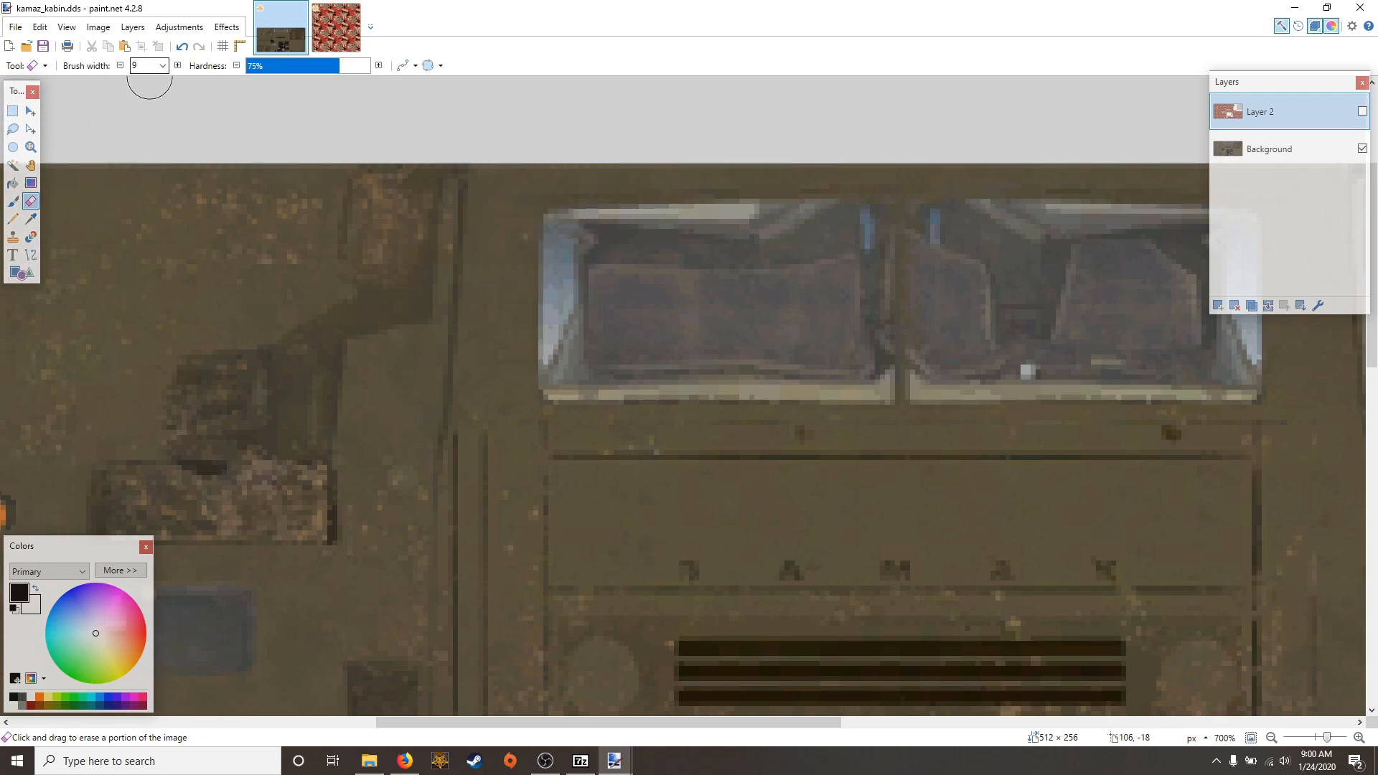
{"action": "mouse_move", "coordinate": [563, 379]}
{"action": "left_mouse_down"}
{"action": "mouse_move", "coordinate": [789, 379]}
{"action": "mouse_move", "coordinate": [867, 351]}
{"action": "mouse_move", "coordinate": [868, 222]}
{"action": "mouse_move", "coordinate": [578, 229]}
{"action": "left_mouse_up"}
{"action": "mouse_move", "coordinate": [565, 350]}
{"action": "left_mouse_down"}
{"action": "mouse_move", "coordinate": [697, 343]}
{"action": "mouse_move", "coordinate": [803, 258]}
{"action": "mouse_move", "coordinate": [632, 290]}
{"action": "mouse_move", "coordinate": [624, 236]}
{"action": "mouse_move", "coordinate": [774, 221]}
{"action": "mouse_move", "coordinate": [870, 231]}
{"action": "mouse_move", "coordinate": [846, 283]}
{"action": "mouse_move", "coordinate": [622, 297]}
{"action": "left_mouse_up"}
{"action": "left_click", "coordinate": [1363, 111]}
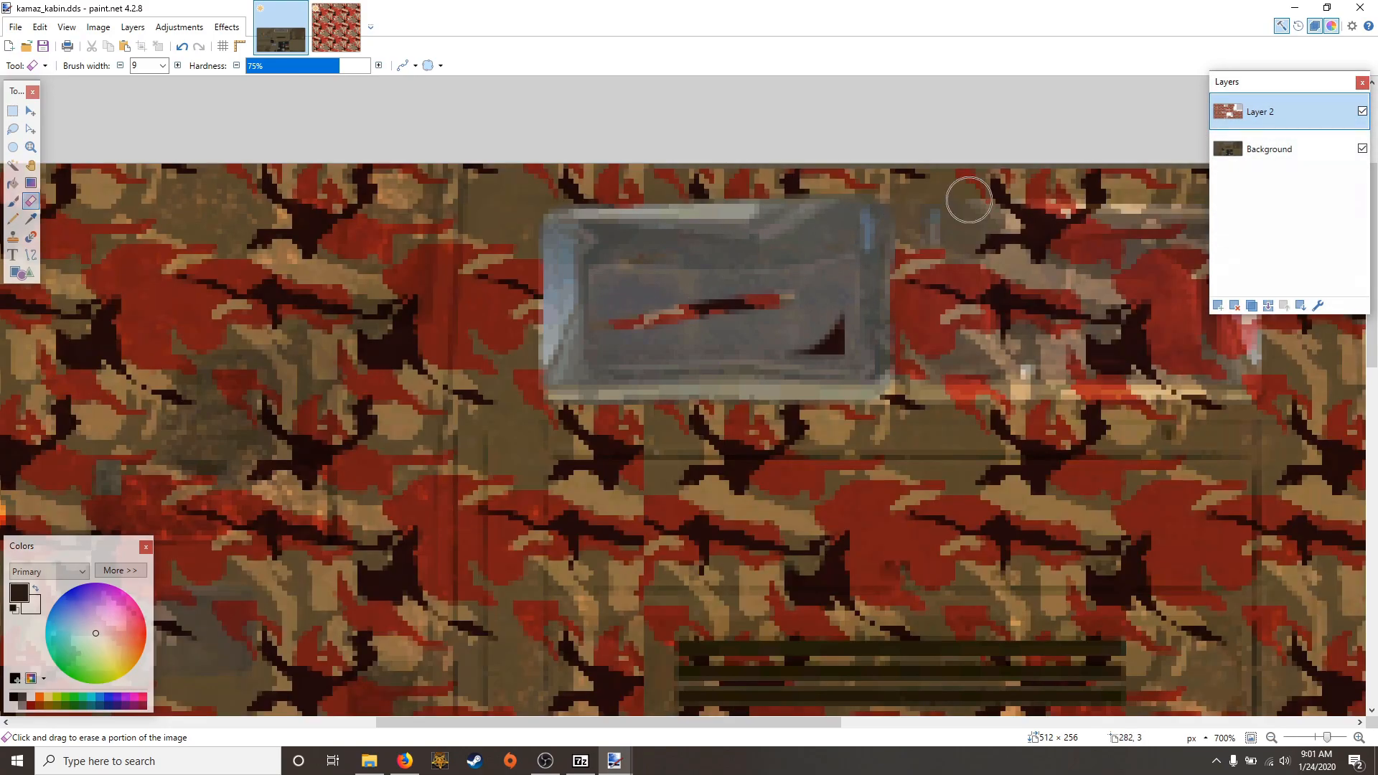
{"action": "mouse_move", "coordinate": [747, 292]}
{"action": "left_mouse_down"}
{"action": "mouse_move", "coordinate": [602, 330]}
{"action": "mouse_move", "coordinate": [822, 318]}
{"action": "mouse_move", "coordinate": [840, 357]}
{"action": "mouse_move", "coordinate": [787, 350]}
{"action": "mouse_move", "coordinate": [647, 266]}
{"action": "mouse_move", "coordinate": [826, 241]}
{"action": "left_mouse_up"}
{"action": "scroll", "coordinate": [826, 241], "scroll_direction": "down", "scroll_amount": 1}
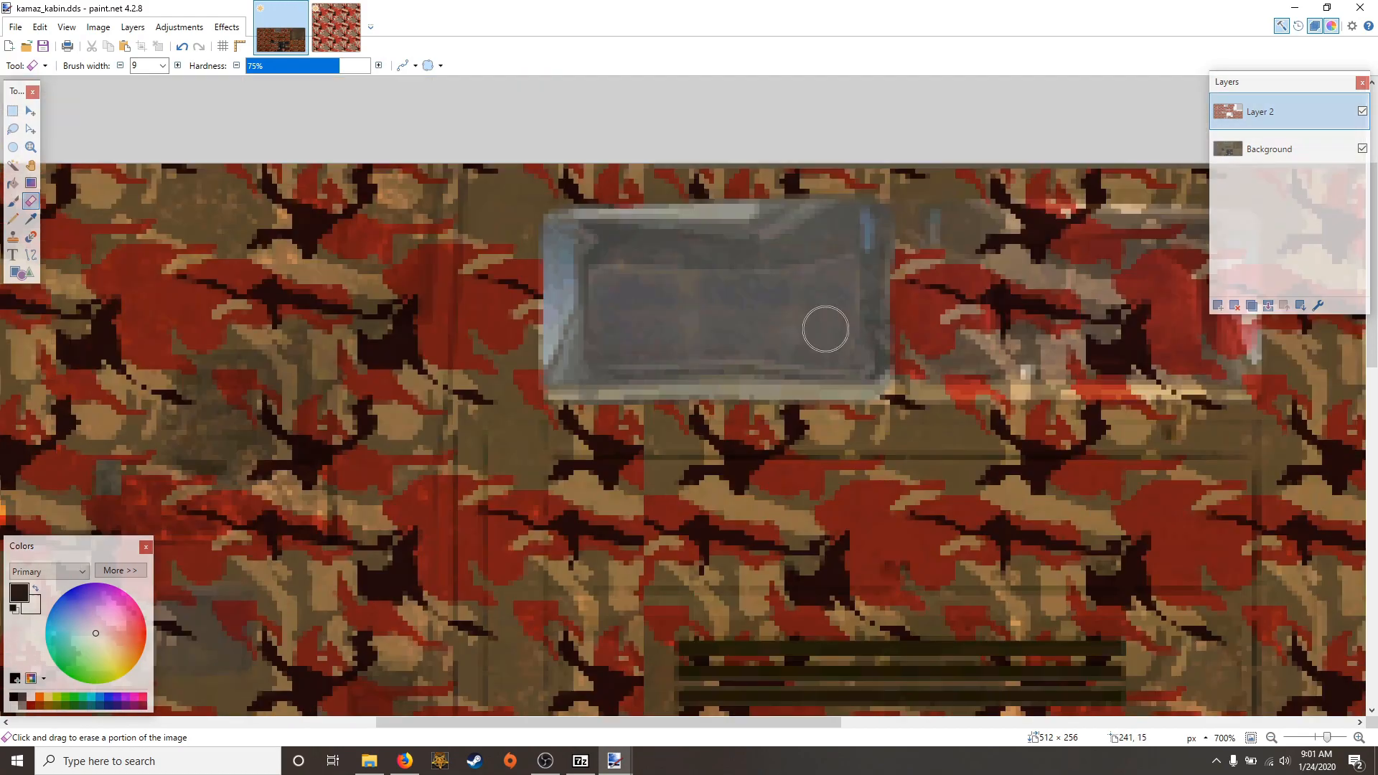
Erase the camo over the right windshield pane, with Layer 2 shown to clean up the remaining spots, keeping the centre post camouflaged
{"action": "scroll", "coordinate": [822, 244], "scroll_direction": "up", "scroll_amount": 2}
{"action": "scroll", "coordinate": [822, 266], "scroll_direction": "right", "scroll_amount": 3}
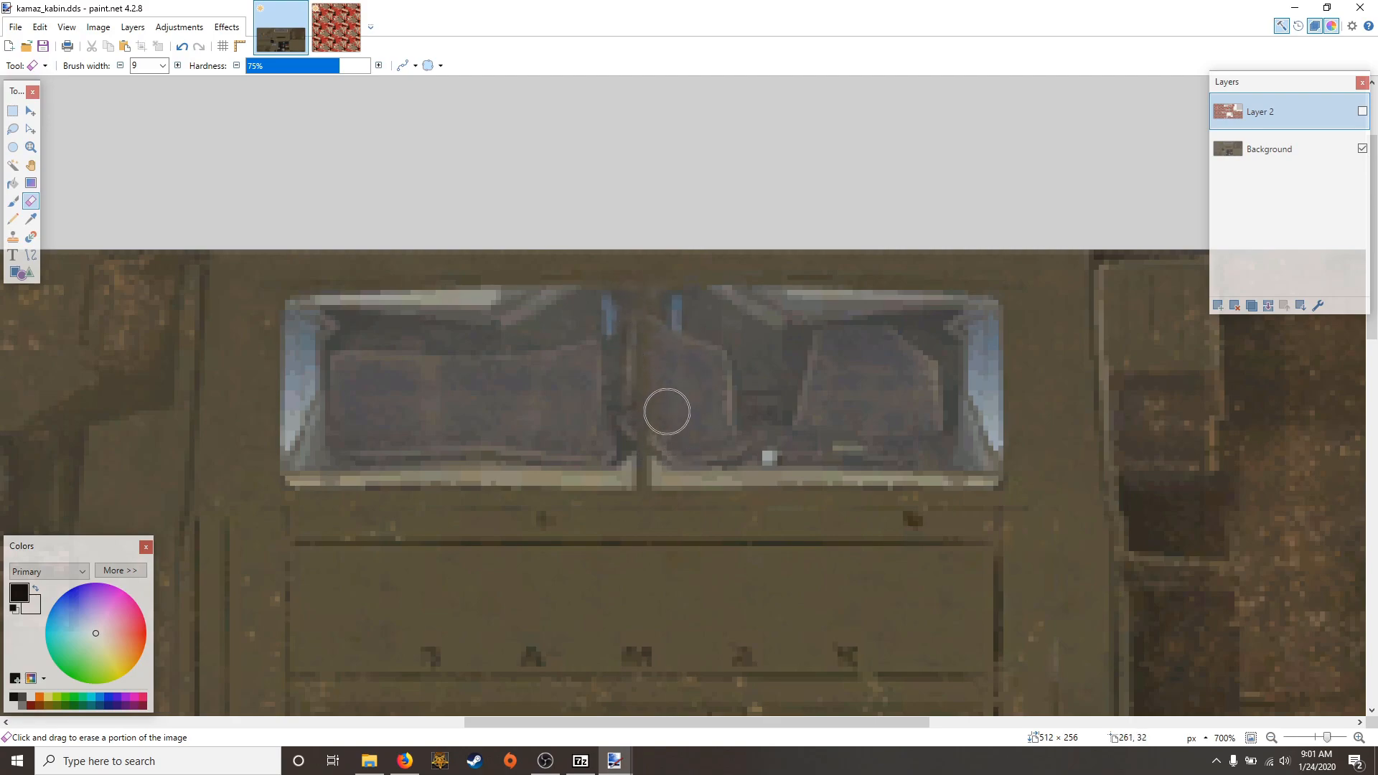
{"action": "scroll", "coordinate": [649, 473], "scroll_direction": "up", "scroll_amount": 1}
{"action": "scroll", "coordinate": [654, 472], "scroll_direction": "up", "scroll_amount": 2}
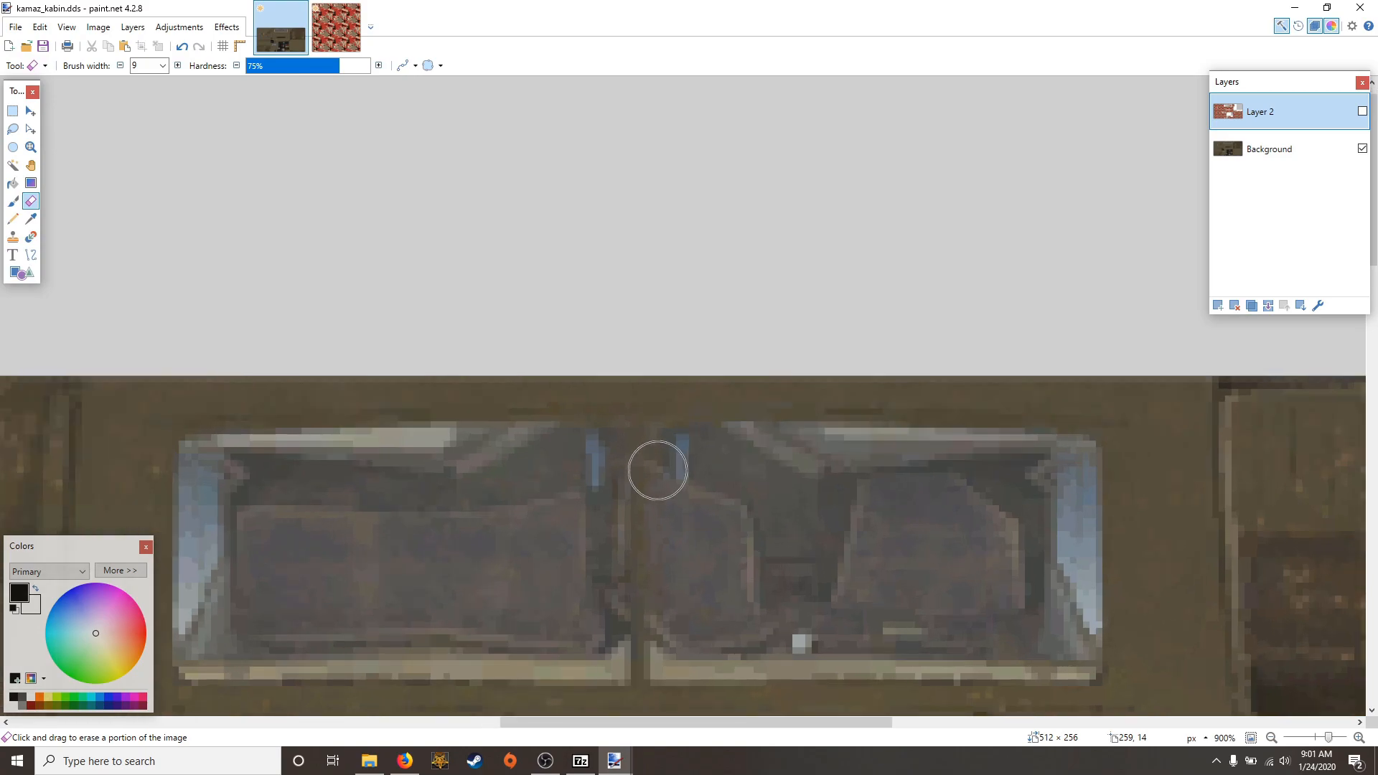
{"action": "scroll", "coordinate": [675, 410], "scroll_direction": "down", "scroll_amount": 2}
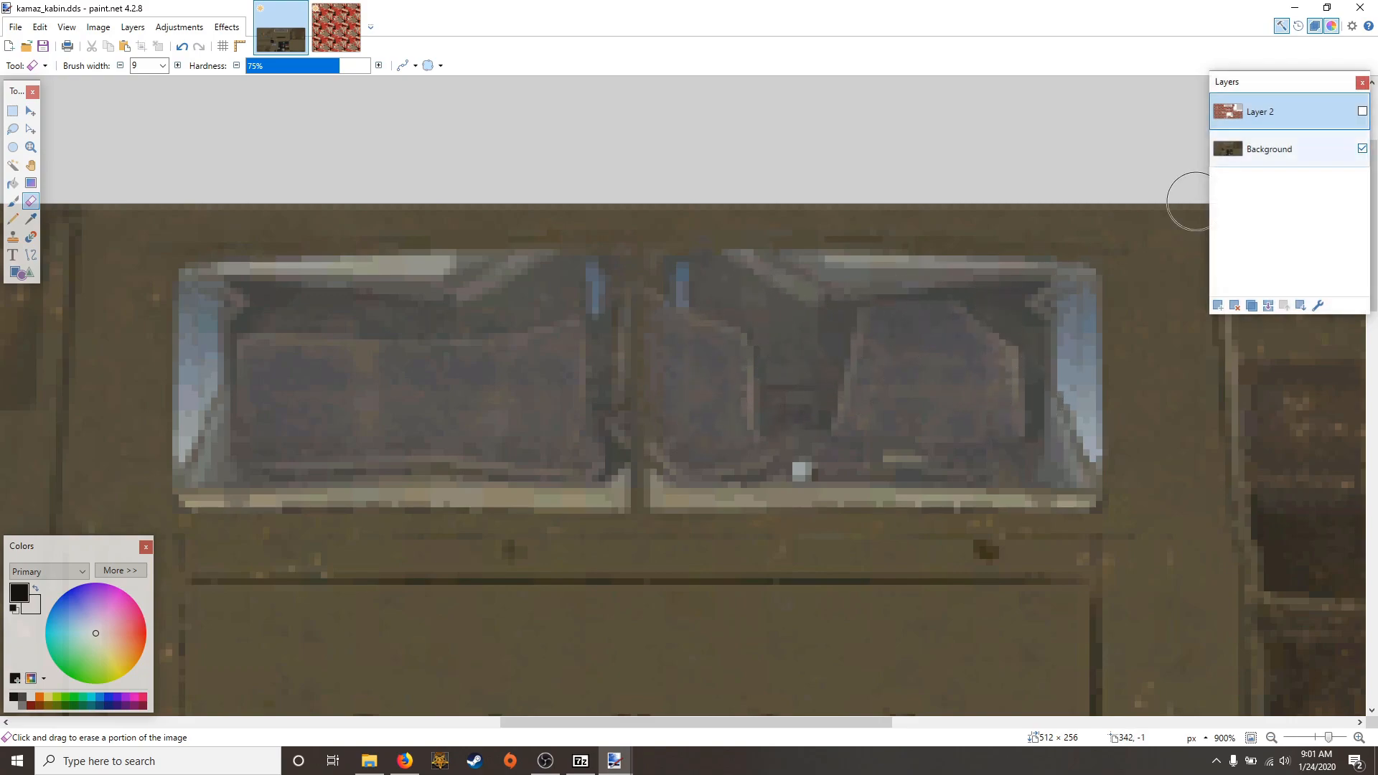
{"action": "left_click", "coordinate": [1363, 112]}
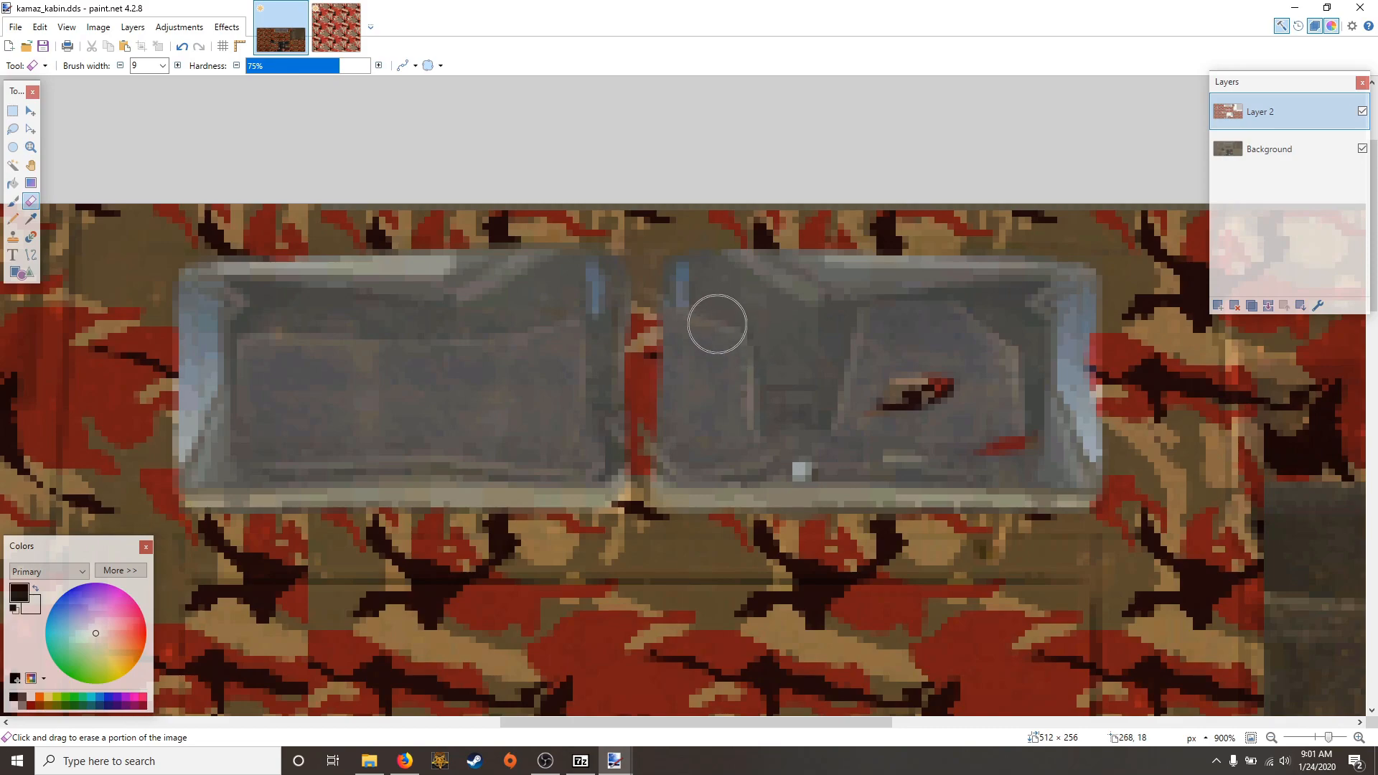
{"action": "mouse_move", "coordinate": [897, 385]}
{"action": "left_mouse_down"}
{"action": "mouse_move", "coordinate": [950, 420]}
{"action": "mouse_move", "coordinate": [899, 409]}
{"action": "mouse_move", "coordinate": [1006, 421]}
{"action": "left_mouse_up"}
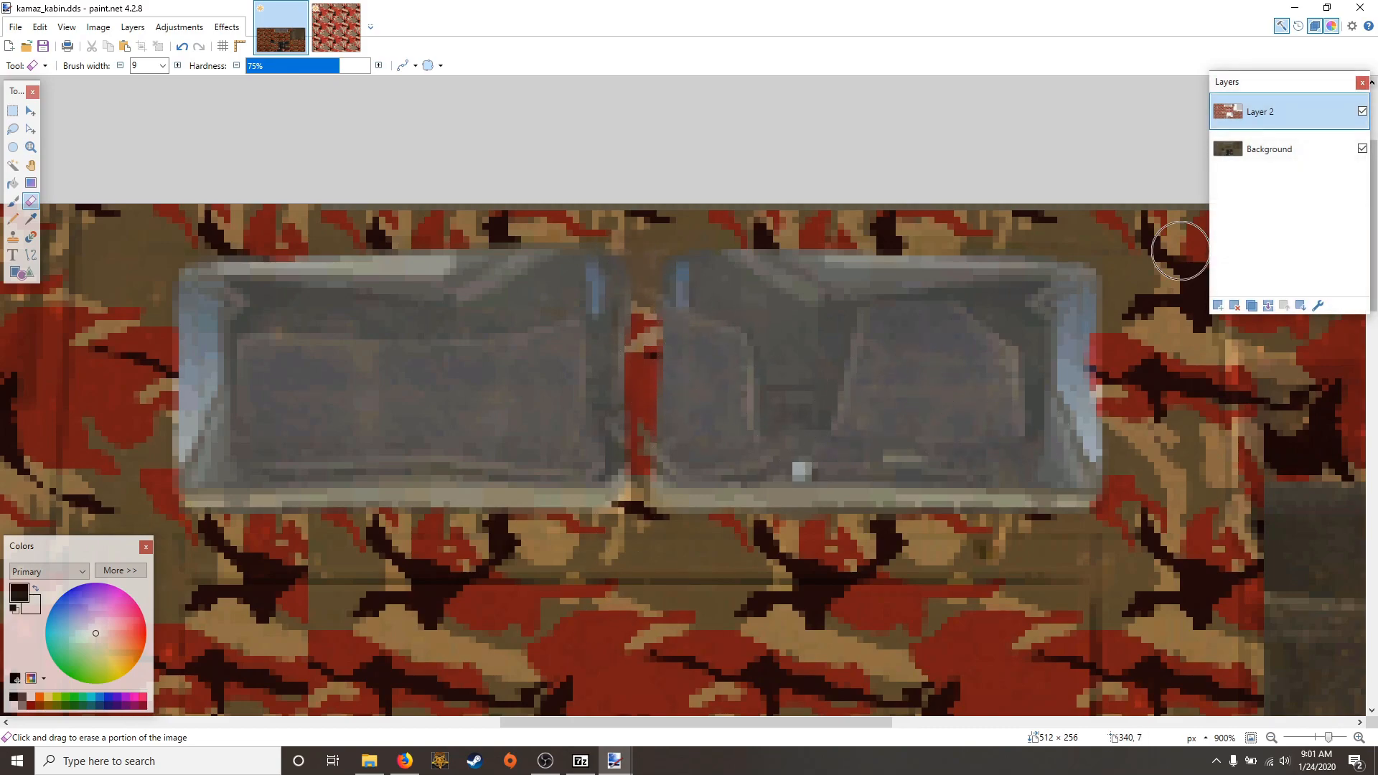
Compare the cab door window, orange marker light and large round lamp with Layer 2 hidden and shown
{"action": "left_click", "coordinate": [1363, 111]}
{"action": "scroll", "coordinate": [816, 384], "scroll_direction": "down", "scroll_amount": 2}
{"action": "scroll", "coordinate": [800, 390], "scroll_direction": "left", "scroll_amount": 4}
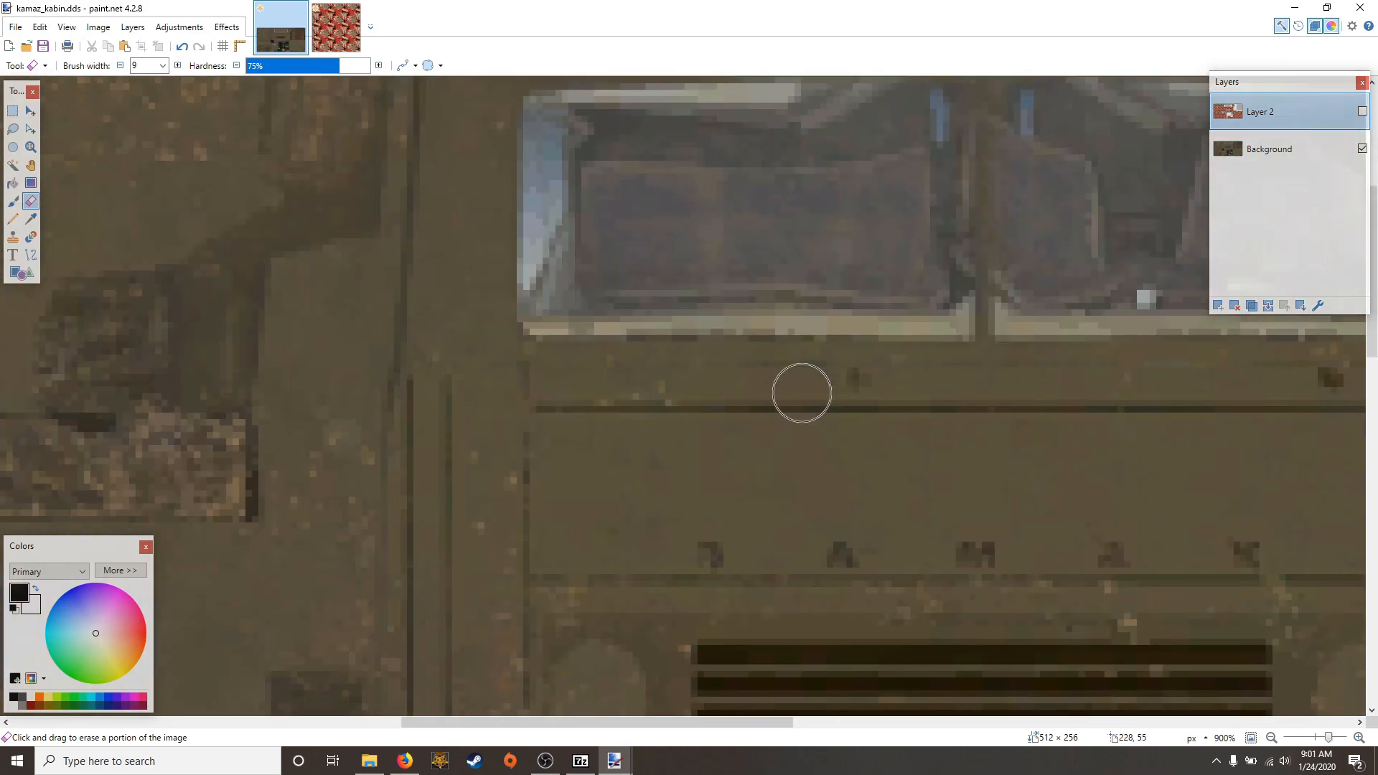
{"action": "scroll", "coordinate": [798, 396], "scroll_direction": "right", "scroll_amount": 2}
{"action": "scroll", "coordinate": [798, 396], "scroll_direction": "down", "scroll_amount": 8}
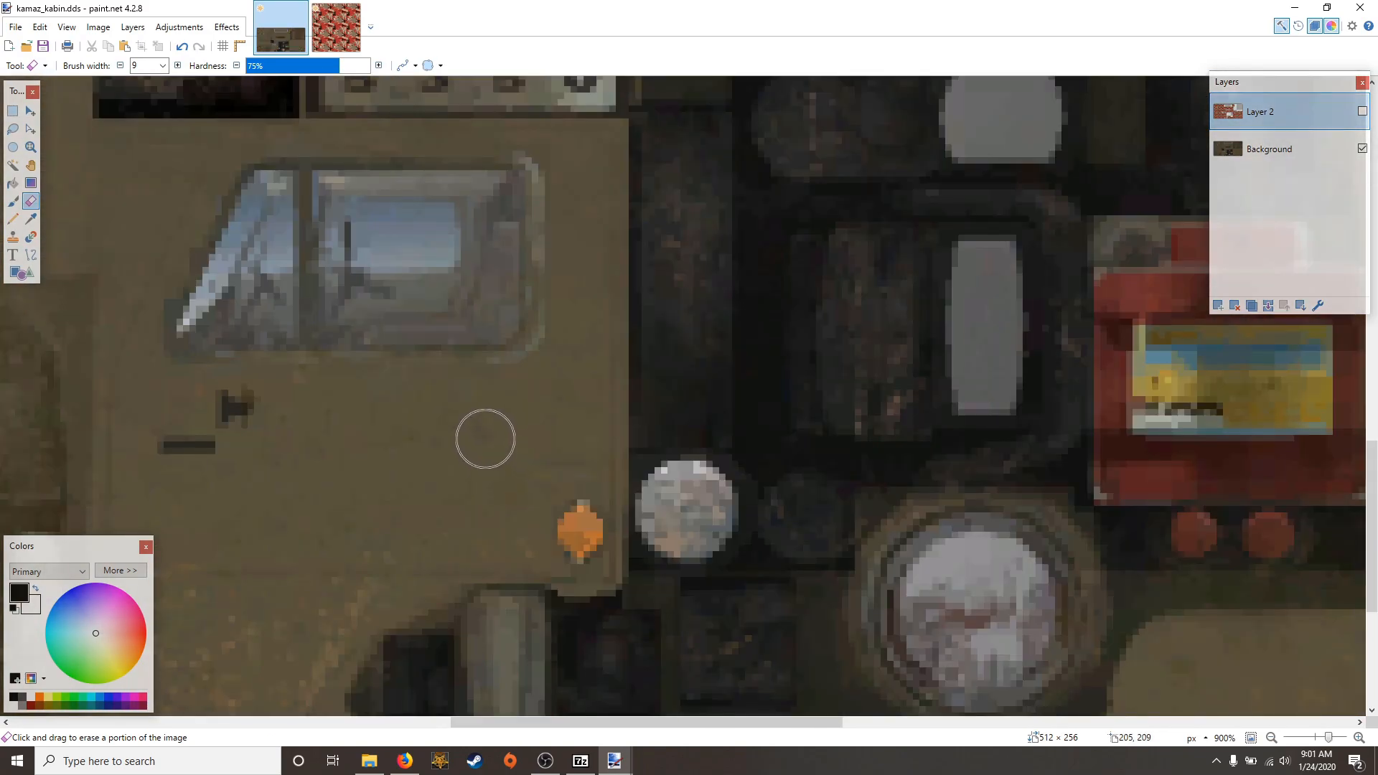
{"action": "scroll", "coordinate": [483, 437], "scroll_direction": "left", "scroll_amount": 1}
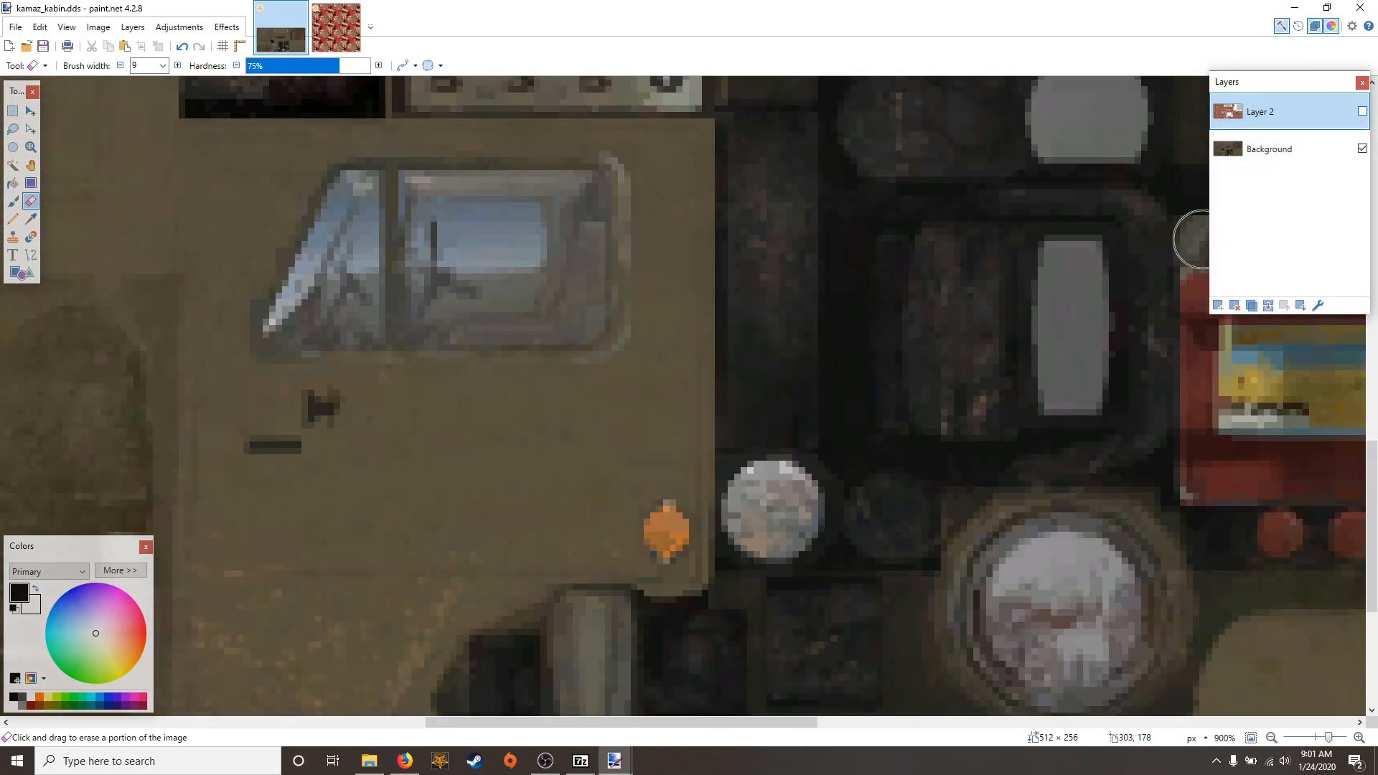
{"action": "left_click", "coordinate": [1363, 111]}
{"action": "scroll", "coordinate": [1146, 404], "scroll_direction": "down", "scroll_amount": 1}
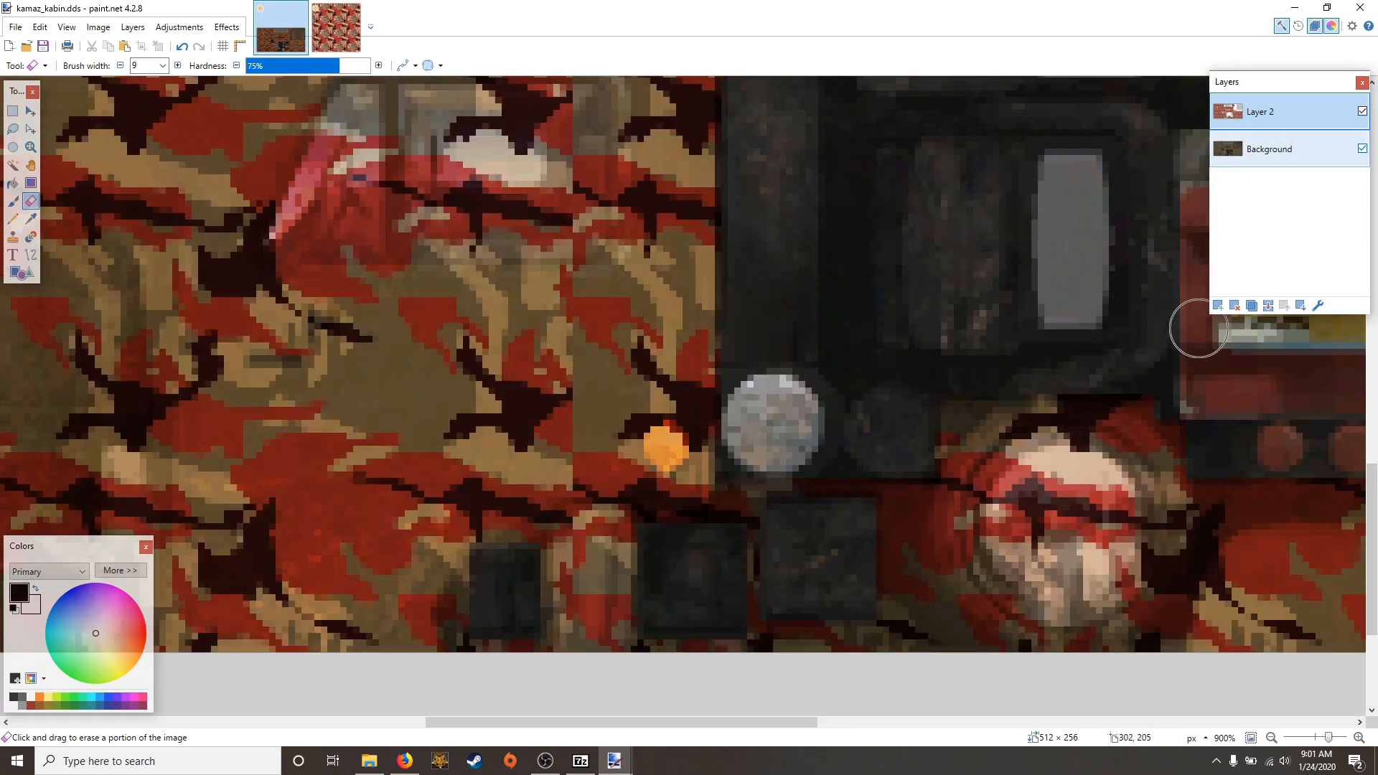
Erase the camo over the large round lamp at the texture's lower edge with Layer 2 hidden, then show Layer 2 again
{"action": "left_click", "coordinate": [1362, 111]}
{"action": "scroll", "coordinate": [1051, 393], "scroll_direction": "down", "scroll_amount": 1}
{"action": "scroll", "coordinate": [1000, 385], "scroll_direction": "right", "scroll_amount": 3}
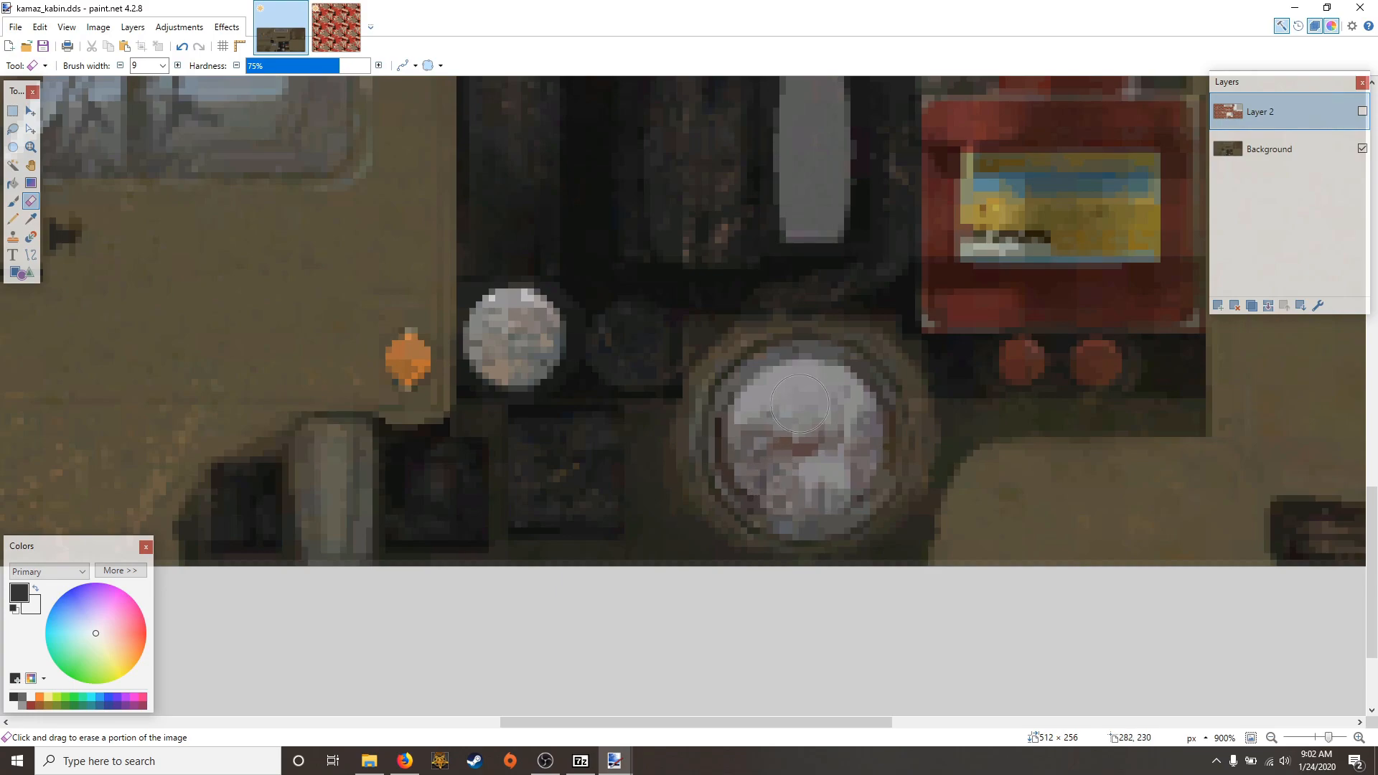
{"action": "left_click", "coordinate": [1362, 111]}
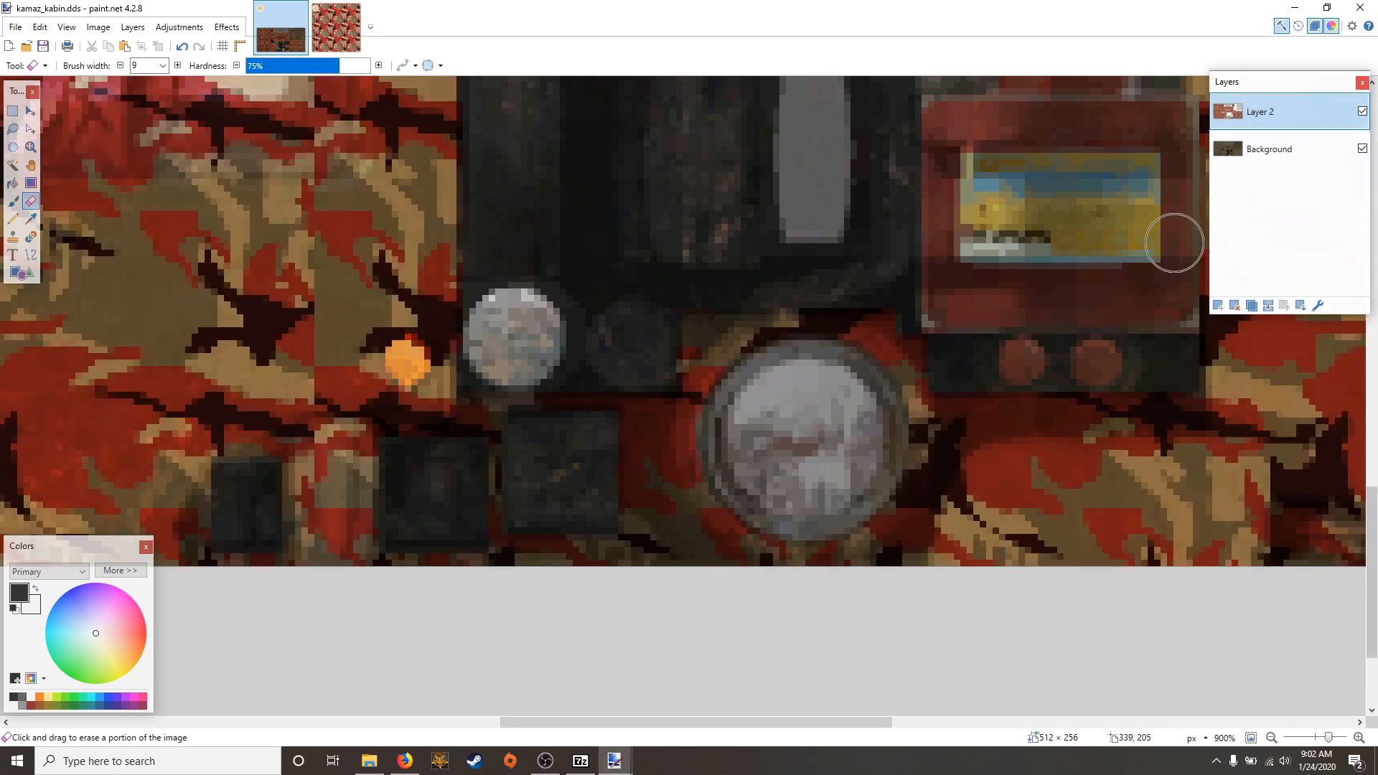
Erase the camo over both cab door window panes with an eraser brush width of 4, showing Layer 2 to clean up leftover patches
{"action": "scroll", "coordinate": [569, 300], "scroll_direction": "down", "scroll_amount": 4}
{"action": "scroll", "coordinate": [607, 311], "scroll_direction": "left", "scroll_amount": 5}
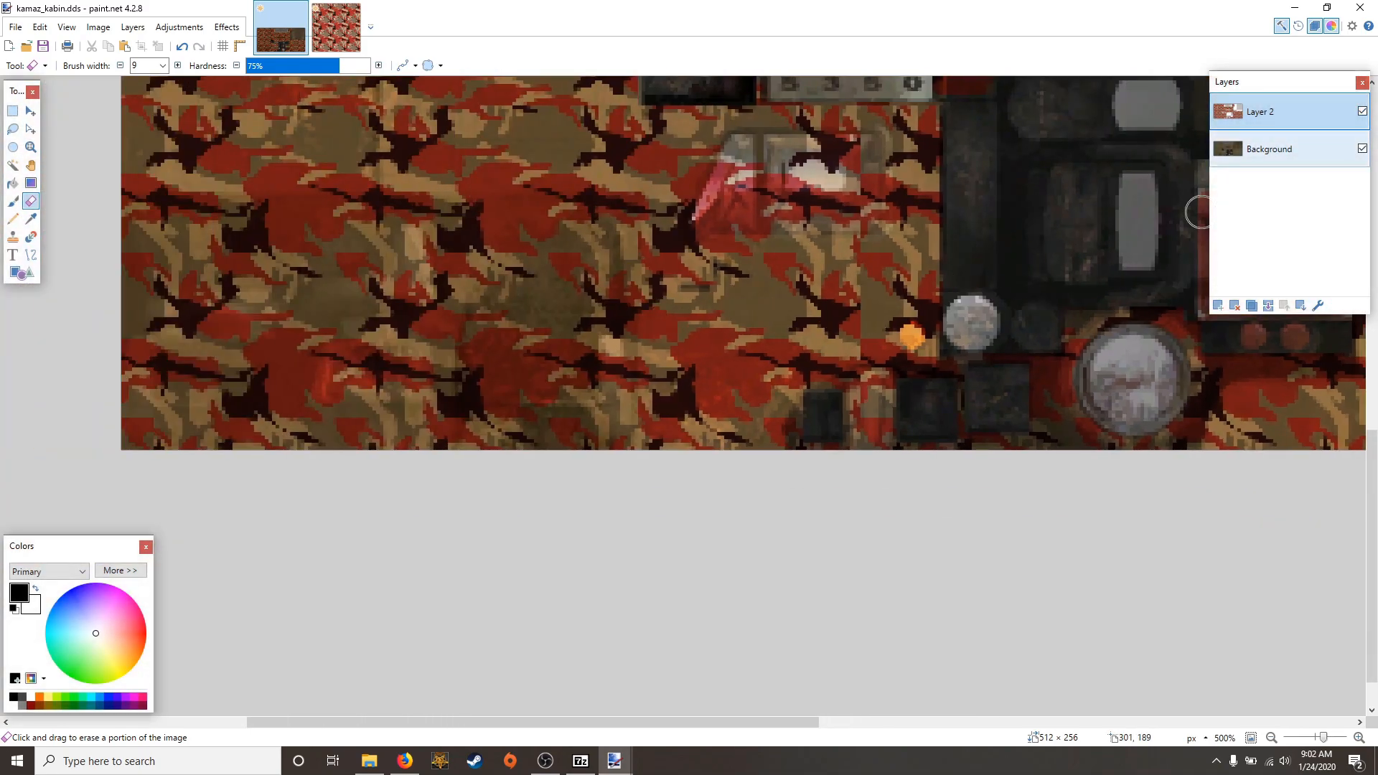
{"action": "left_click", "coordinate": [1363, 111]}
{"action": "scroll", "coordinate": [758, 288], "scroll_direction": "up", "scroll_amount": 4}
{"action": "scroll", "coordinate": [758, 286], "scroll_direction": "up", "scroll_amount": 3}
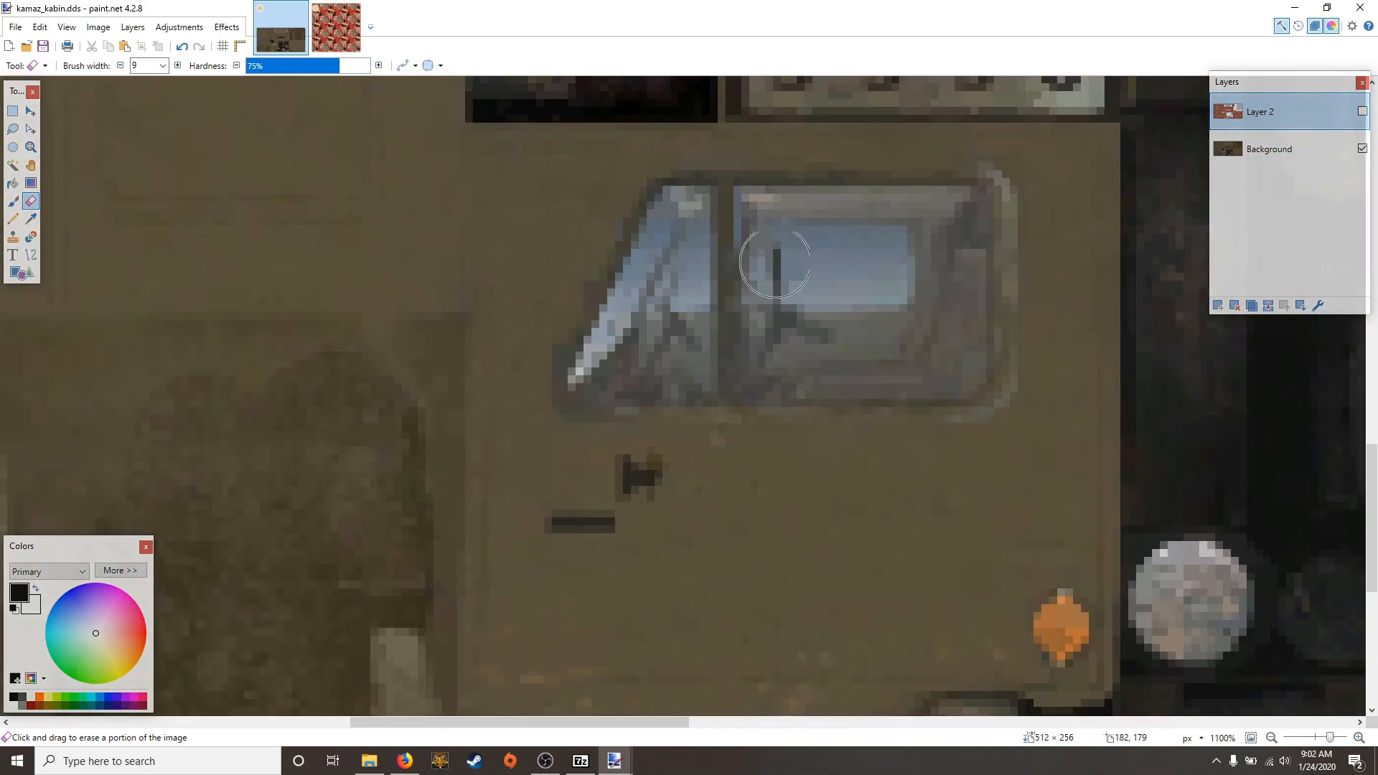
{"action": "key", "text": "bracketleft"}
{"action": "key", "text": "bracketleft"}
{"action": "key", "text": "bracketleft"}
{"action": "key", "text": "bracketleft"}
{"action": "key", "text": "bracketleft"}
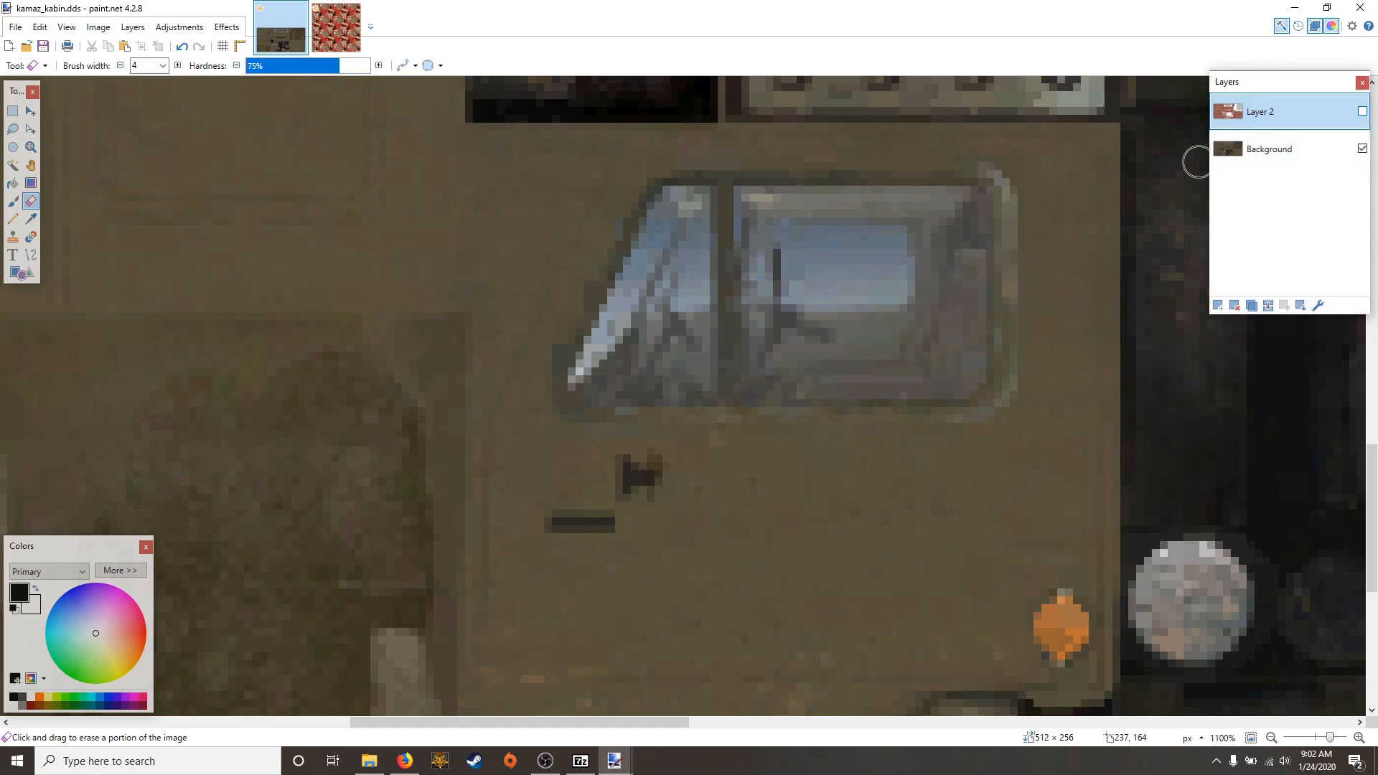
{"action": "left_click", "coordinate": [1363, 112]}
{"action": "mouse_move", "coordinate": [919, 277]}
{"action": "left_mouse_down"}
{"action": "mouse_move", "coordinate": [911, 239]}
{"action": "mouse_move", "coordinate": [930, 233]}
{"action": "mouse_move", "coordinate": [872, 228]}
{"action": "mouse_move", "coordinate": [949, 241]}
{"action": "mouse_move", "coordinate": [939, 367]}
{"action": "mouse_move", "coordinate": [905, 315]}
{"action": "mouse_move", "coordinate": [907, 367]}
{"action": "mouse_move", "coordinate": [812, 362]}
{"action": "mouse_move", "coordinate": [788, 333]}
{"action": "mouse_move", "coordinate": [830, 345]}
{"action": "left_mouse_up"}
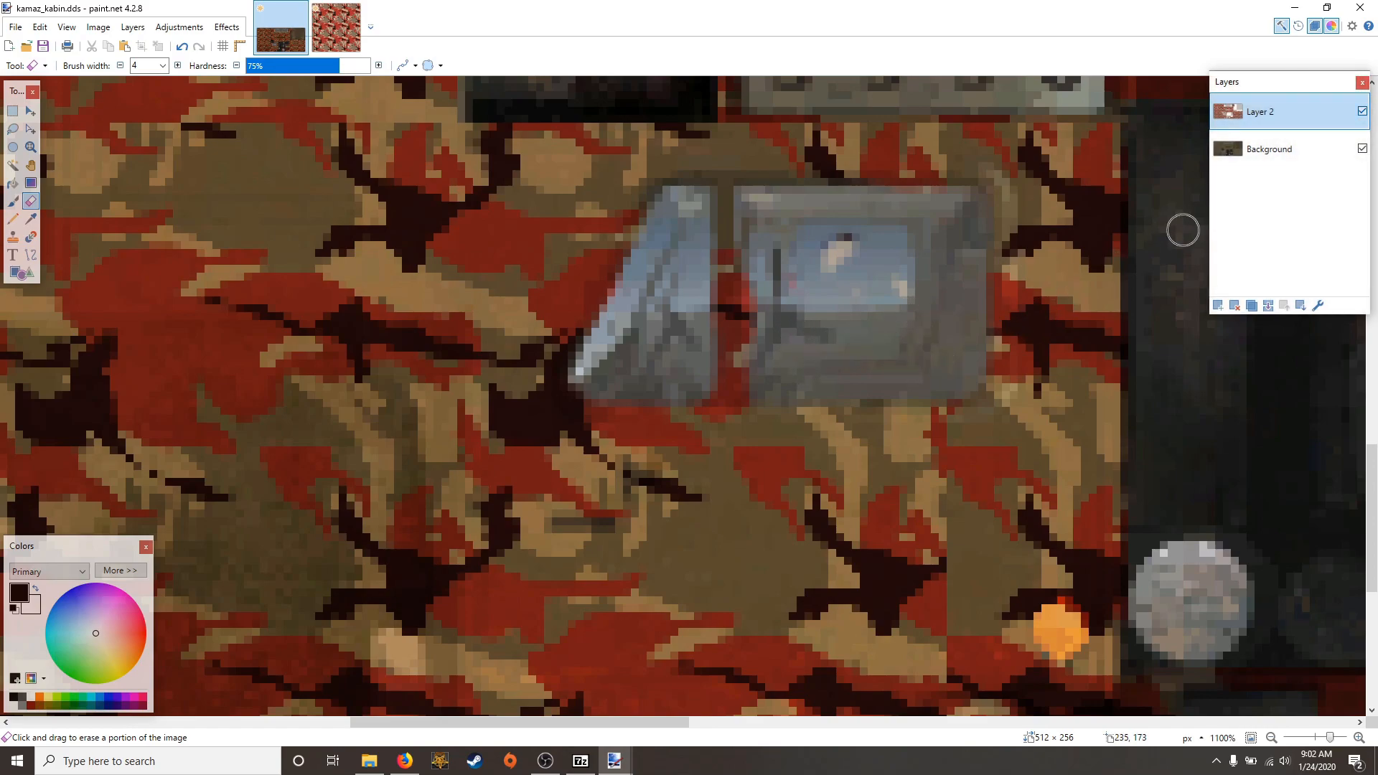
Hide Layer 2, erase the camo over the right grey rectangular pane below the orange-handled part, and show the layer again
{"action": "left_click", "coordinate": [1363, 111]}
{"action": "scroll", "coordinate": [809, 196], "scroll_direction": "down", "scroll_amount": 3}
{"action": "scroll", "coordinate": [775, 308], "scroll_direction": "down", "scroll_amount": 2}
{"action": "scroll", "coordinate": [784, 300], "scroll_direction": "left", "scroll_amount": 1}
{"action": "scroll", "coordinate": [833, 306], "scroll_direction": "up", "scroll_amount": 2}
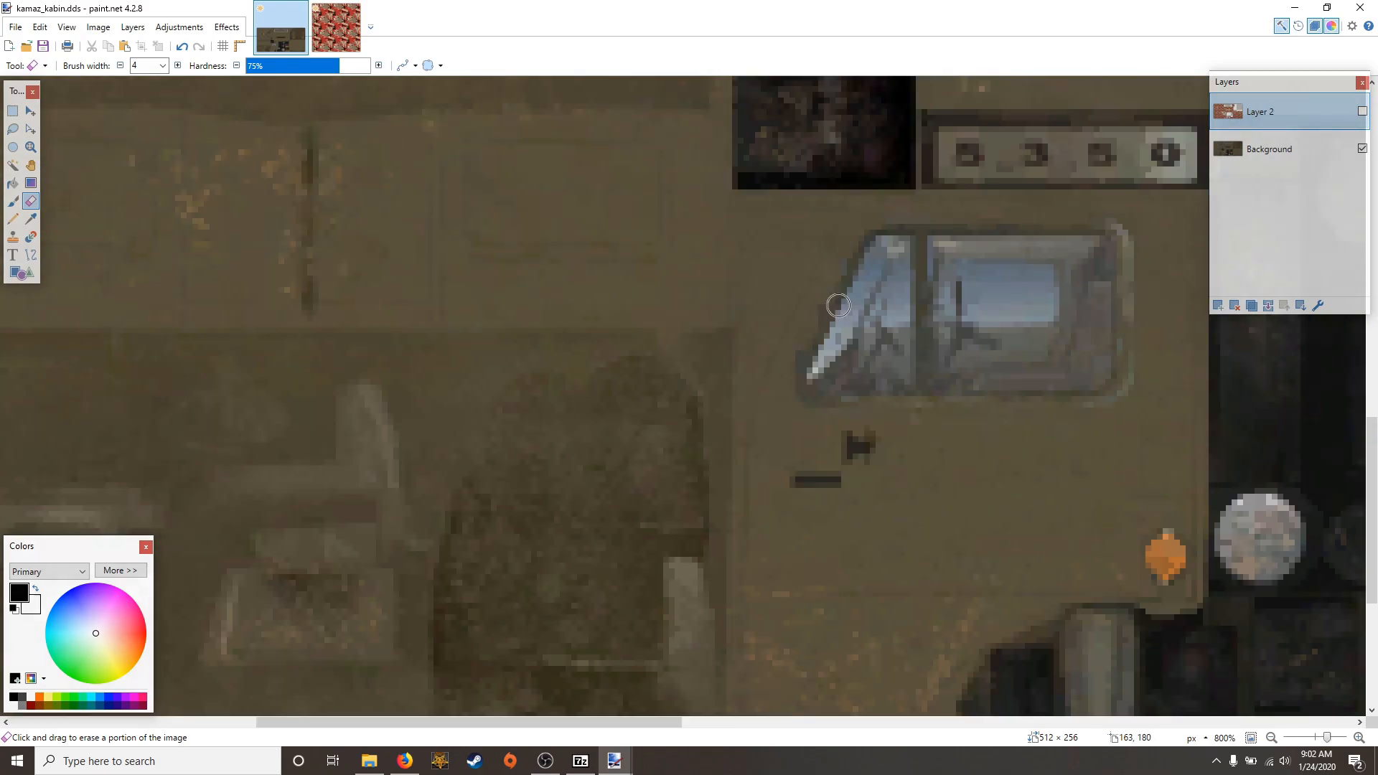
{"action": "scroll", "coordinate": [838, 307], "scroll_direction": "up", "scroll_amount": 4}
{"action": "scroll", "coordinate": [846, 332], "scroll_direction": "up", "scroll_amount": 2}
{"action": "scroll", "coordinate": [775, 391], "scroll_direction": "down", "scroll_amount": 1}
{"action": "scroll", "coordinate": [768, 372], "scroll_direction": "left", "scroll_amount": 2}
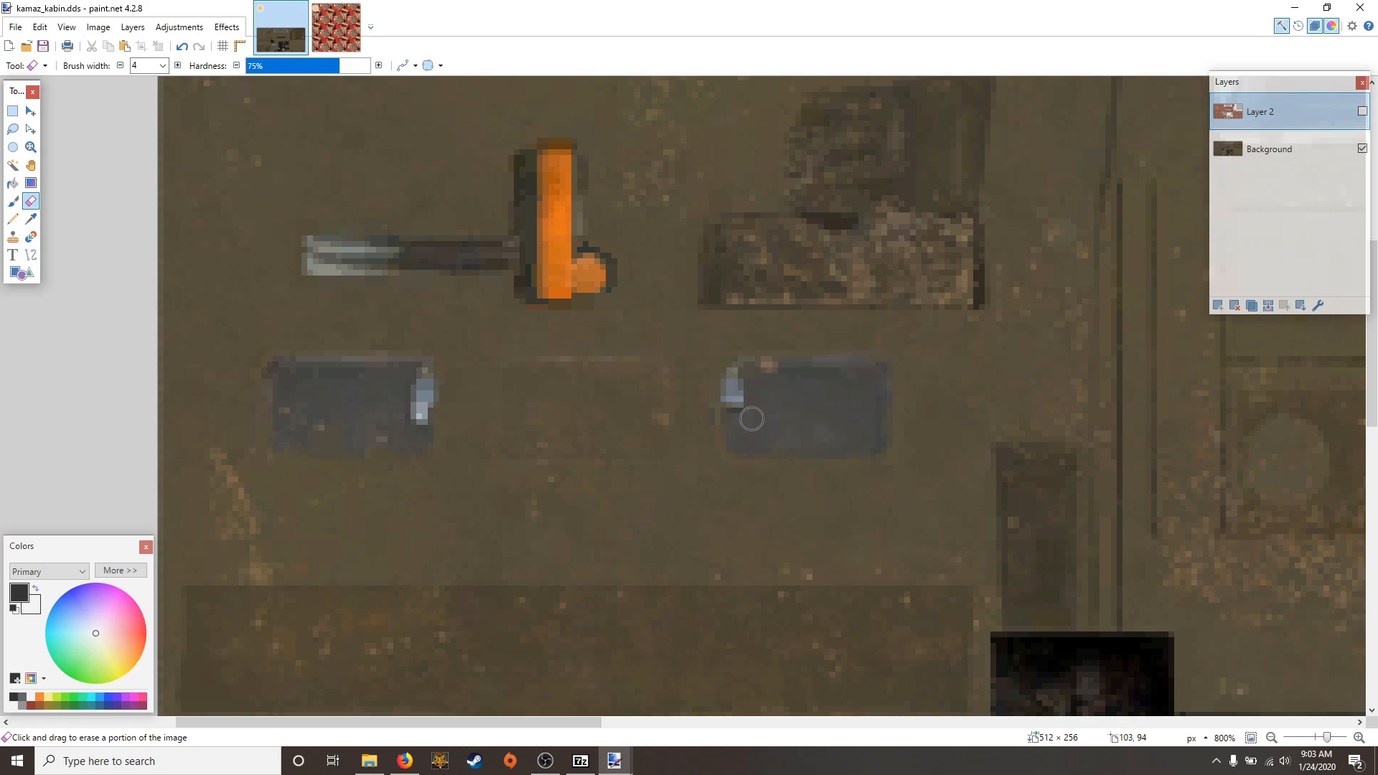
{"action": "left_click", "coordinate": [1362, 111]}
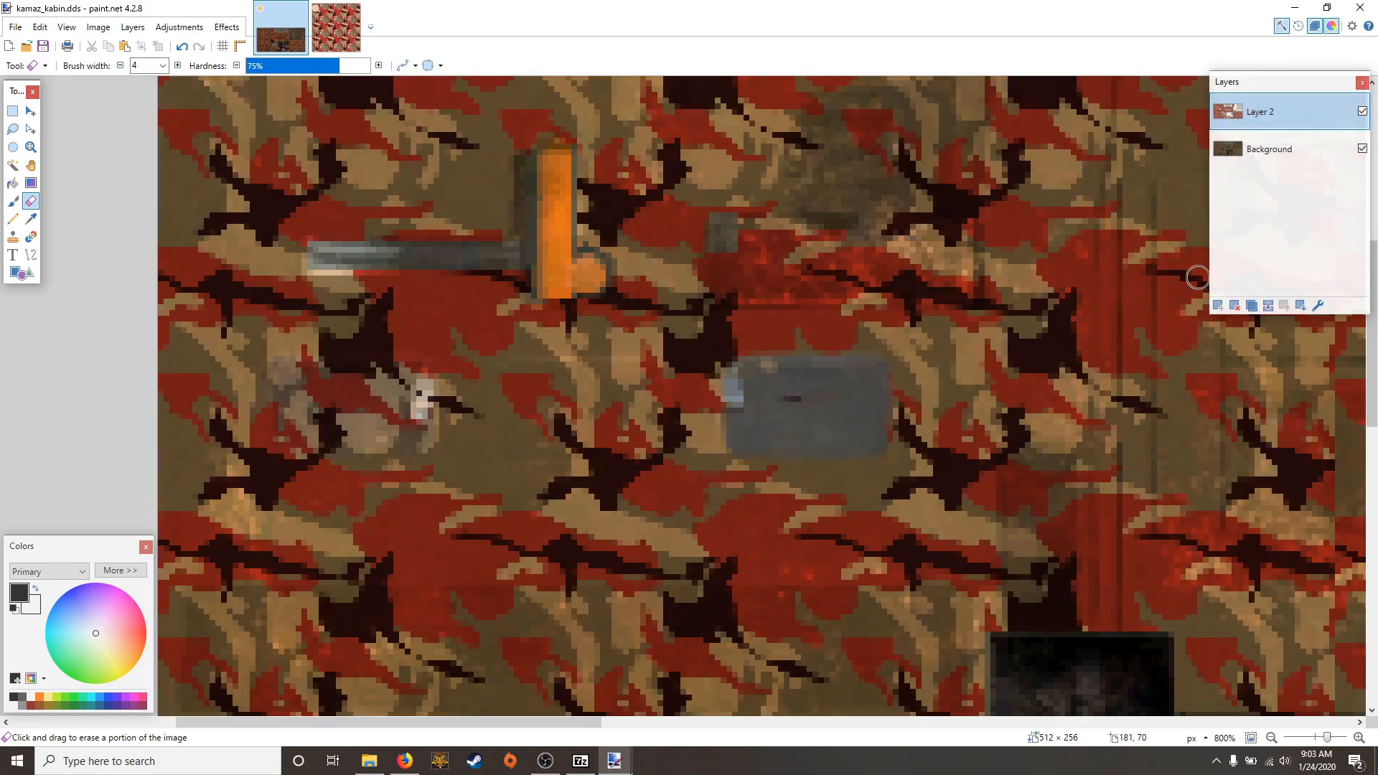
Erase the camo over the matching left grey rectangular pane with Layer 2 hidden, and show the layer again
{"action": "left_click", "coordinate": [1362, 111]}
{"action": "scroll", "coordinate": [689, 391], "scroll_direction": "up", "scroll_amount": 3}
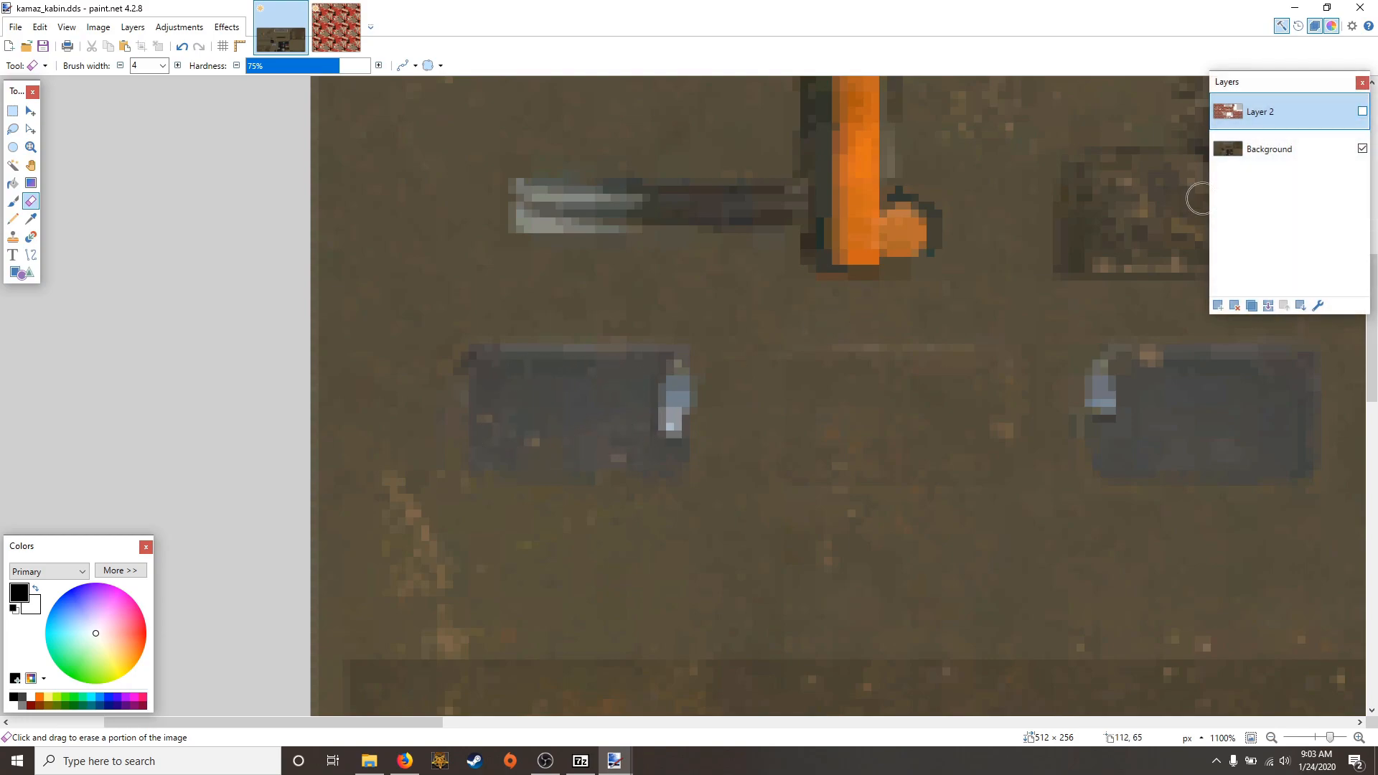
{"action": "left_click", "coordinate": [1363, 110]}
{"action": "scroll", "coordinate": [632, 411], "scroll_direction": "down", "scroll_amount": 6}
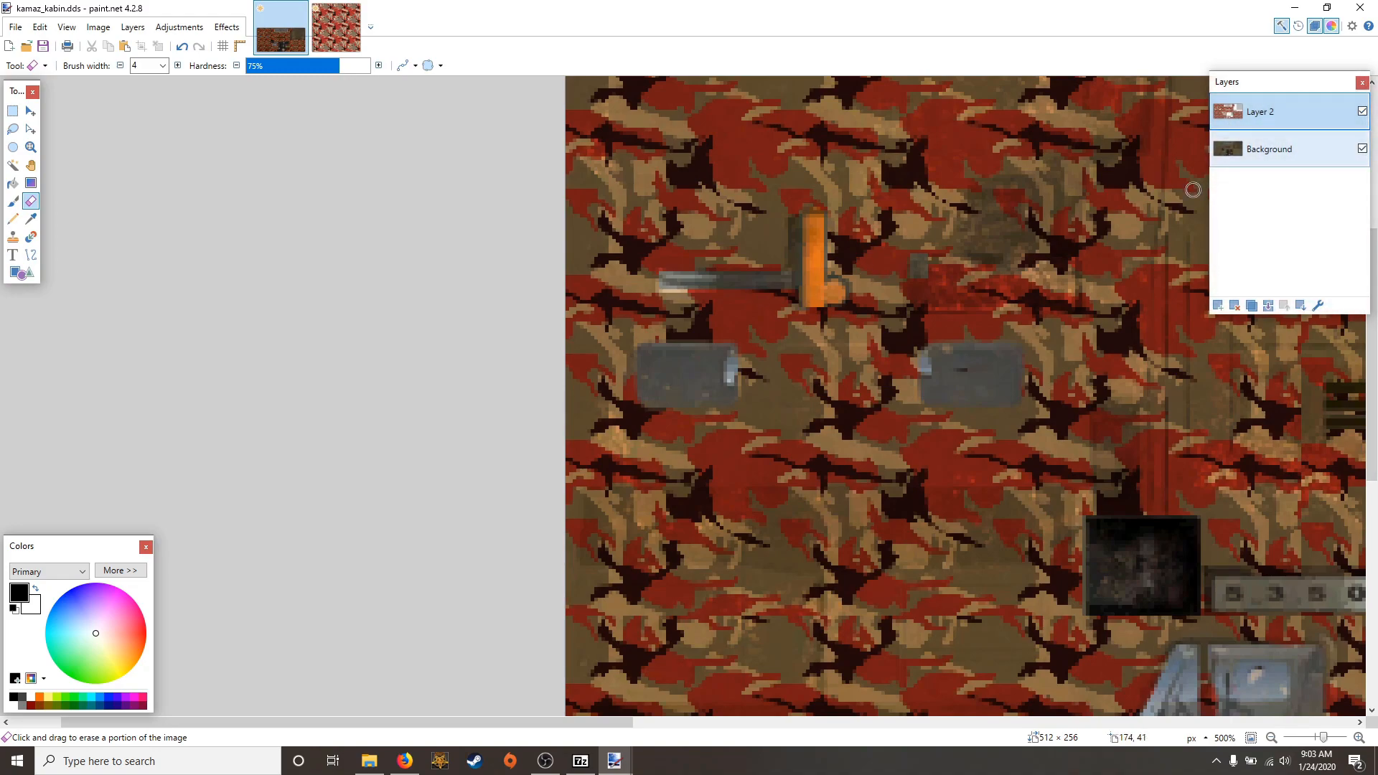
Examine the whole base texture with Layer 2 hidden for remaining details that should be free of camo
{"action": "left_click", "coordinate": [1362, 110]}
{"action": "scroll", "coordinate": [925, 328], "scroll_direction": "up", "scroll_amount": 3}
{"action": "scroll", "coordinate": [807, 369], "scroll_direction": "down", "scroll_amount": 3}
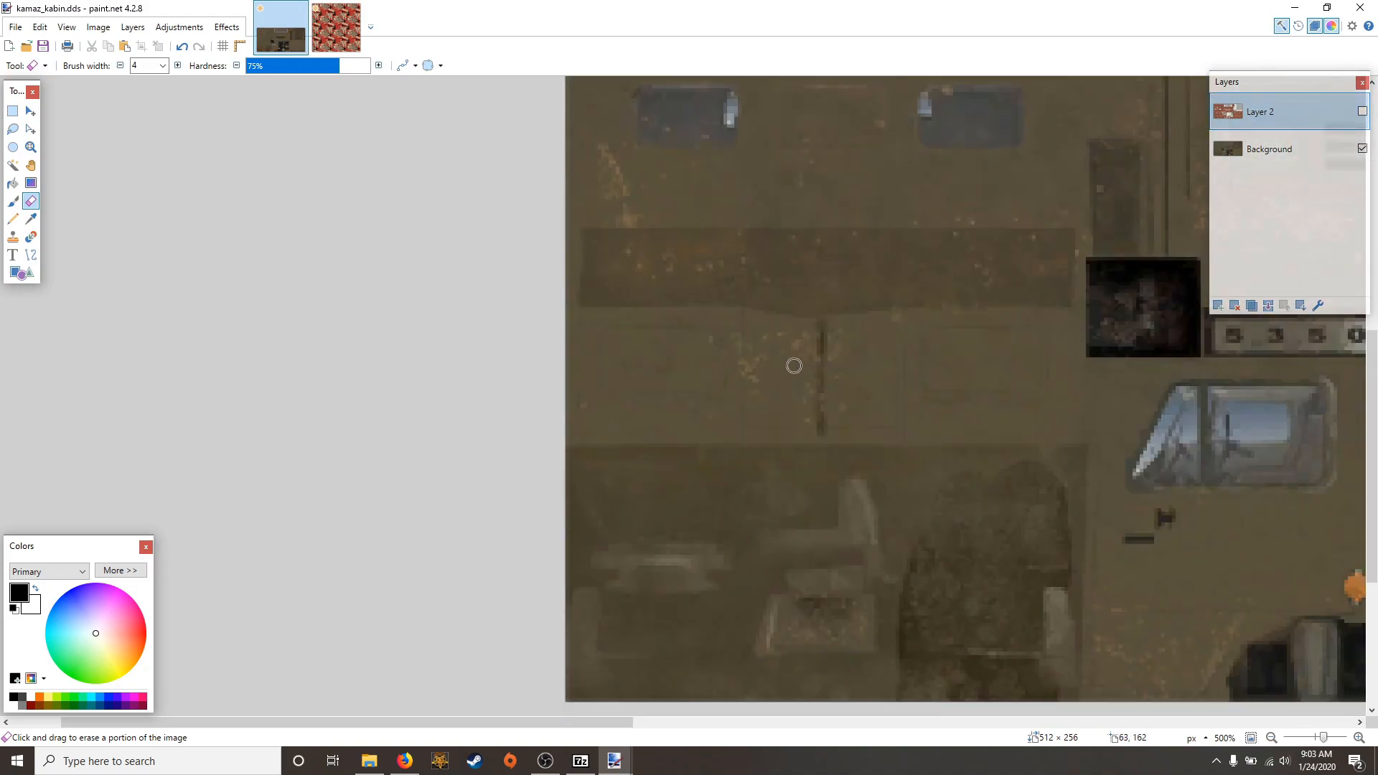
{"action": "scroll", "coordinate": [825, 359], "scroll_direction": "right", "scroll_amount": 6}
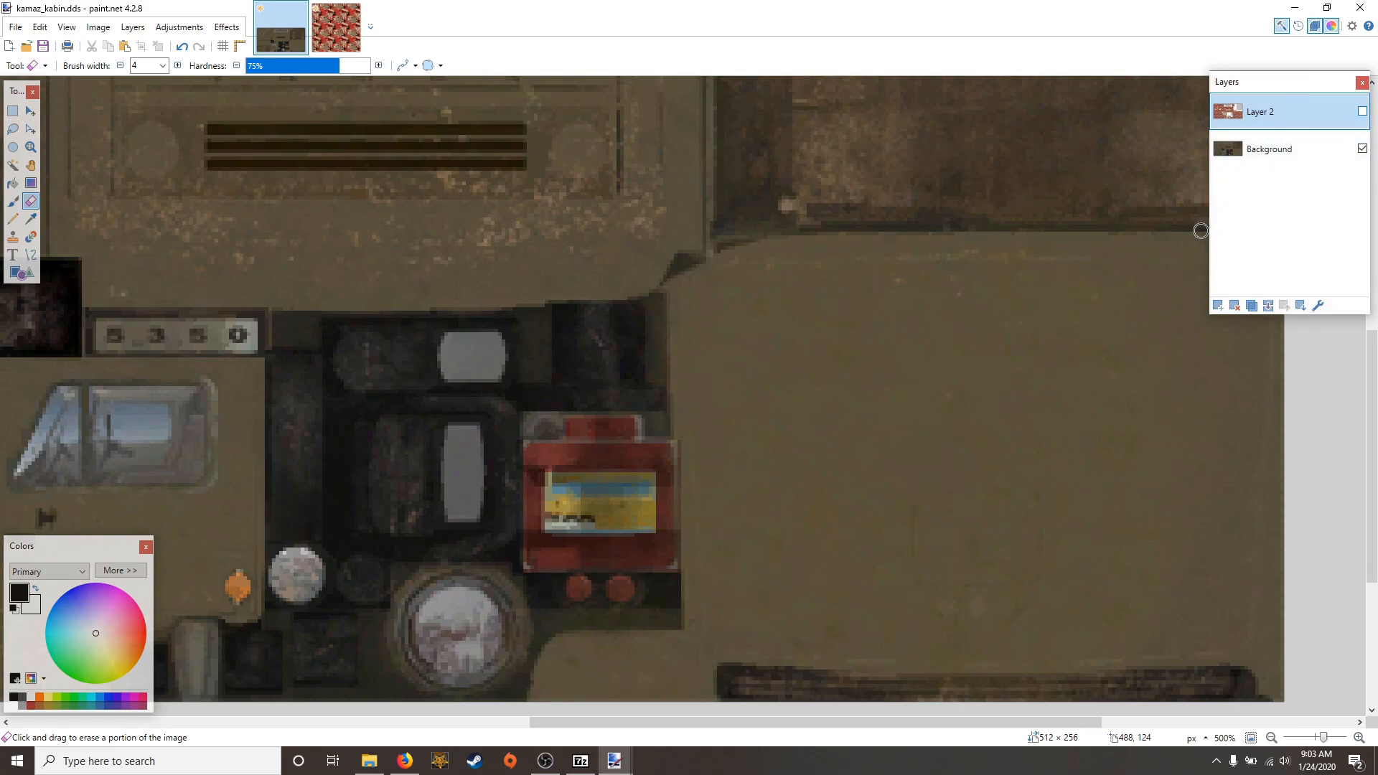
{"action": "left_click", "coordinate": [1362, 112]}
{"action": "left_click", "coordinate": [1363, 112]}
{"action": "scroll", "coordinate": [823, 279], "scroll_direction": "up", "scroll_amount": 3}
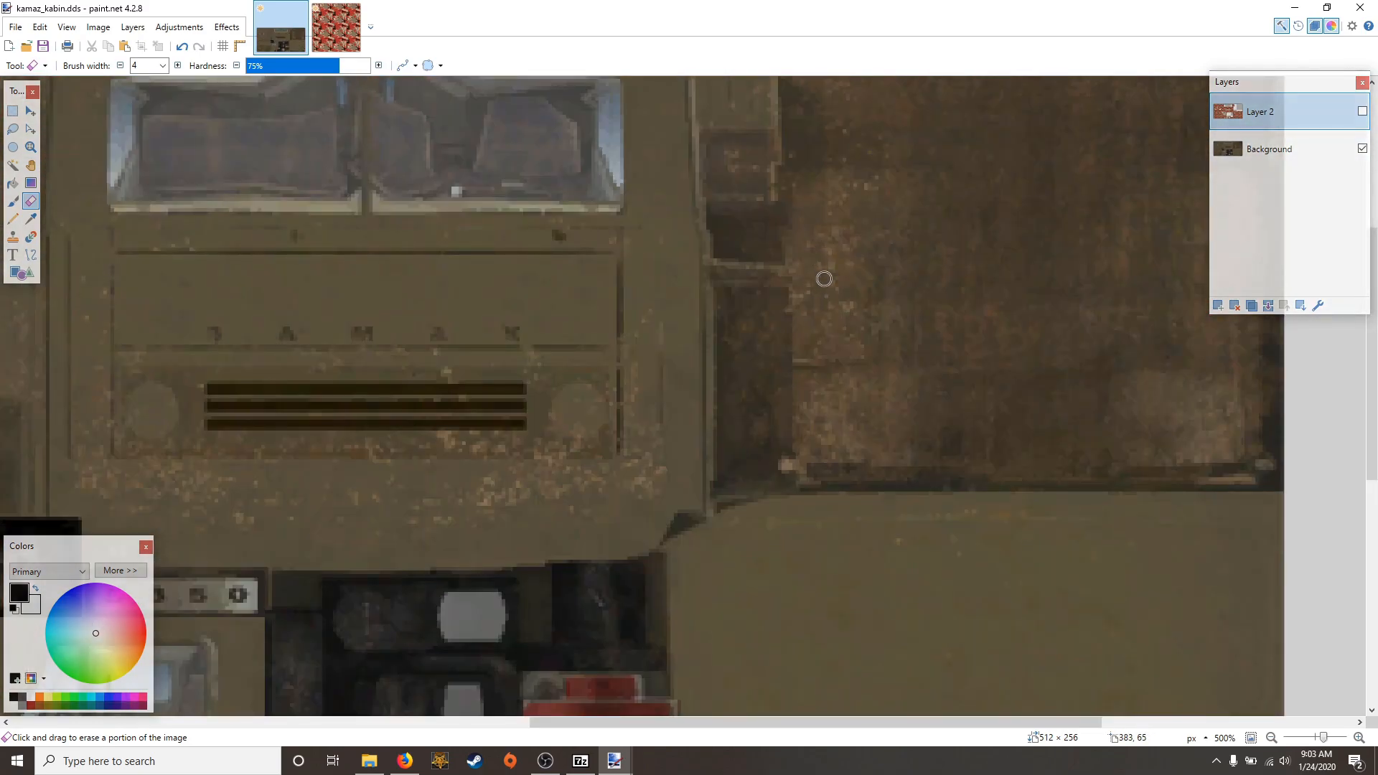
{"action": "scroll", "coordinate": [822, 286], "scroll_direction": "down", "scroll_amount": 6}
{"action": "scroll", "coordinate": [822, 286], "scroll_direction": "up", "scroll_amount": 5}
{"action": "scroll", "coordinate": [855, 409], "scroll_direction": "down", "scroll_amount": 4}
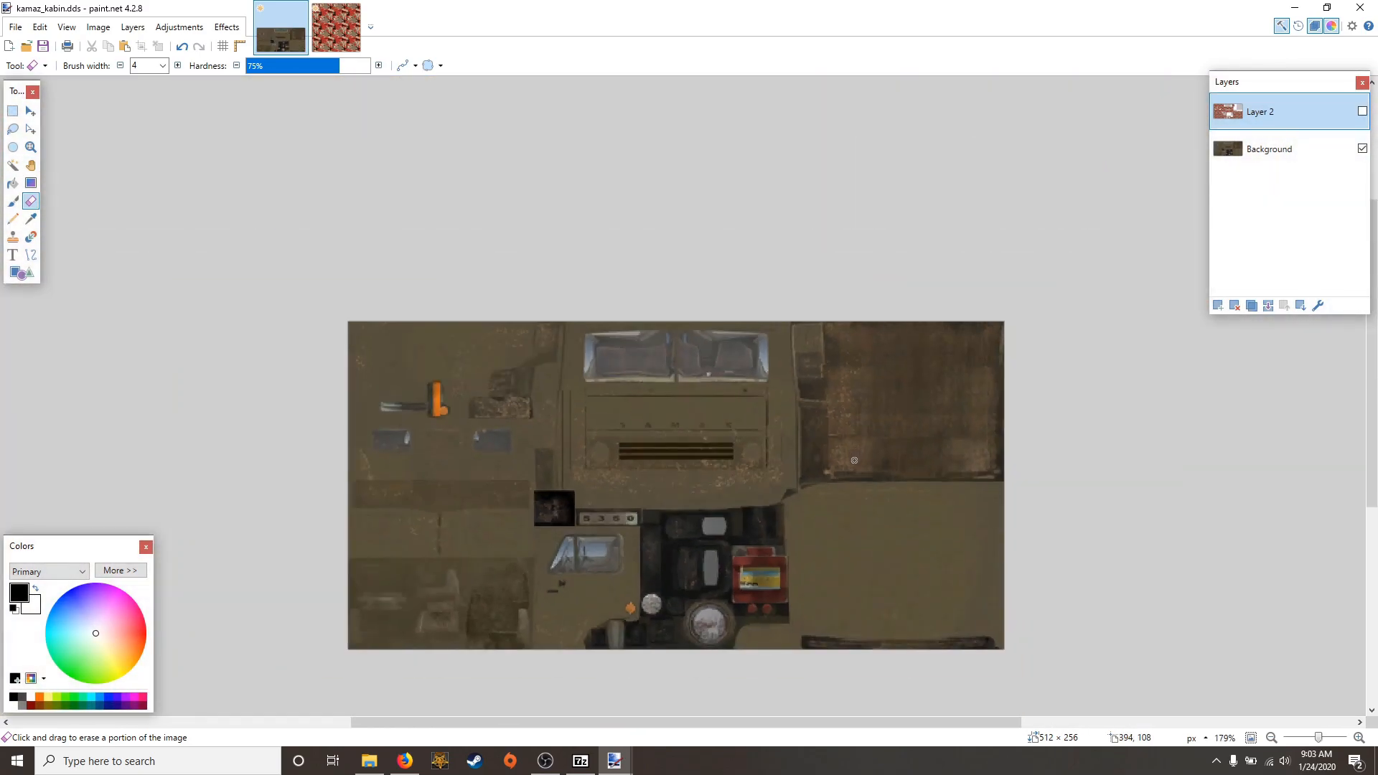
{"action": "scroll", "coordinate": [859, 480], "scroll_direction": "down", "scroll_amount": 5}
{"action": "scroll", "coordinate": [859, 480], "scroll_direction": "up", "scroll_amount": 5}
{"action": "scroll", "coordinate": [858, 402], "scroll_direction": "down", "scroll_amount": 3}
Erase the camo over the long dark strip along the texture's lower right edge and leave Layer 2 visible
{"action": "scroll", "coordinate": [862, 391], "scroll_direction": "up", "scroll_amount": 6}
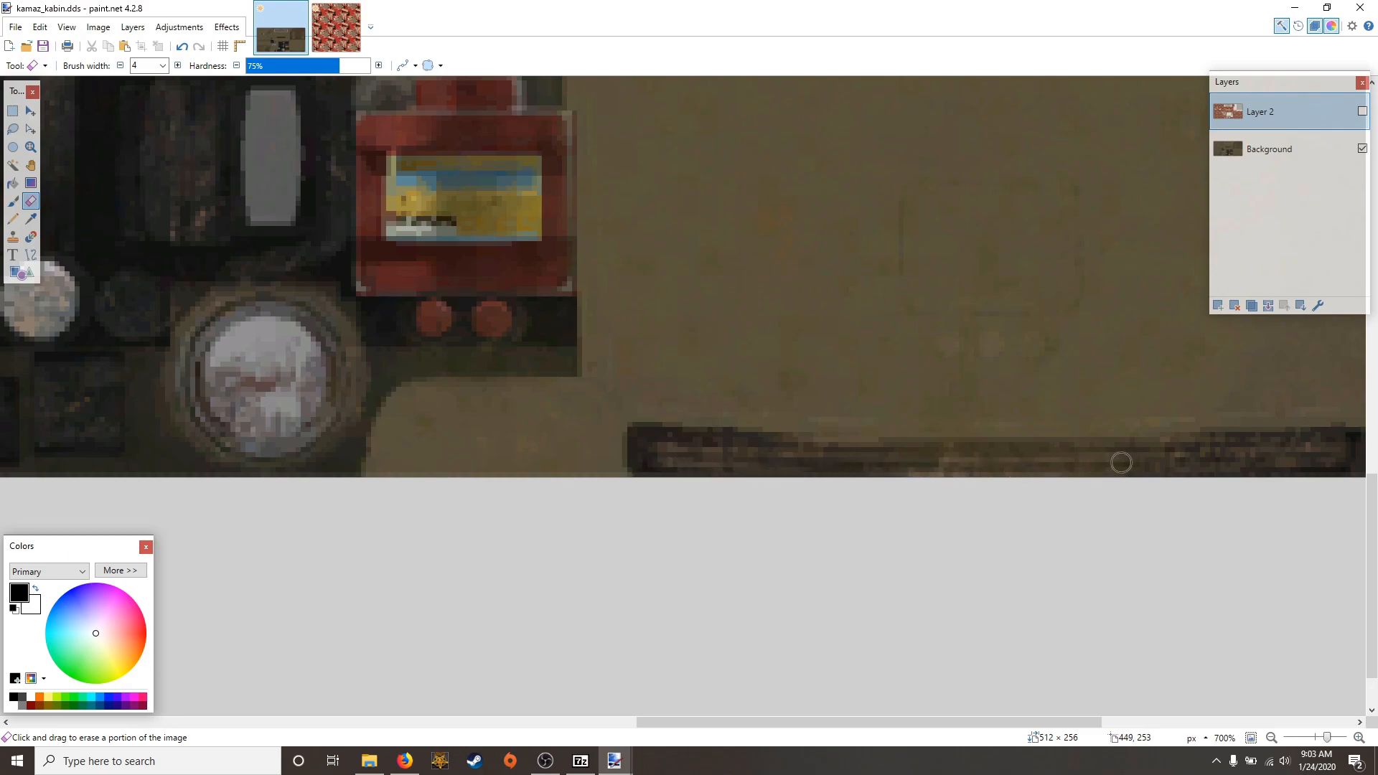
{"action": "scroll", "coordinate": [1357, 466], "scroll_direction": "right", "scroll_amount": 2}
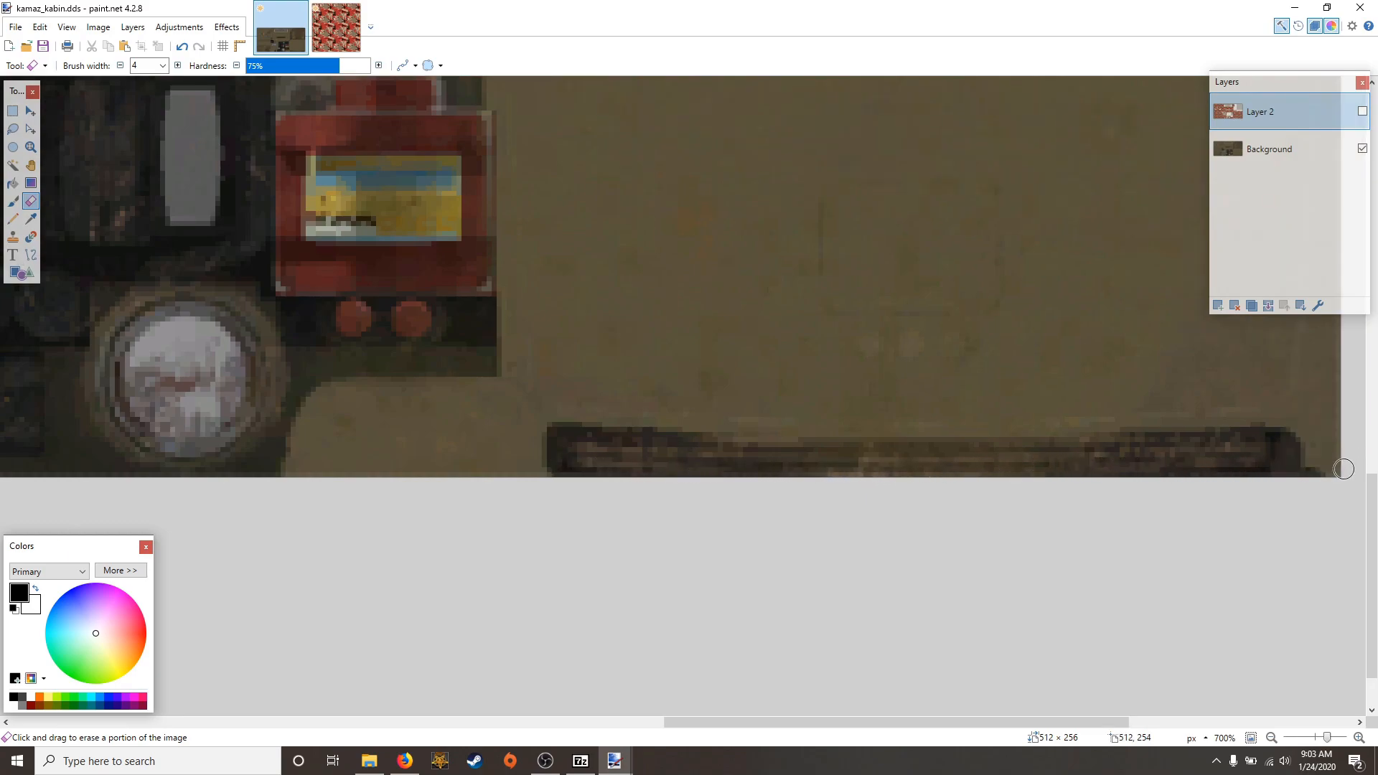
{"action": "left_click", "coordinate": [1363, 111]}
{"action": "left_click", "coordinate": [1362, 111]}
{"action": "left_click", "coordinate": [1362, 112]}
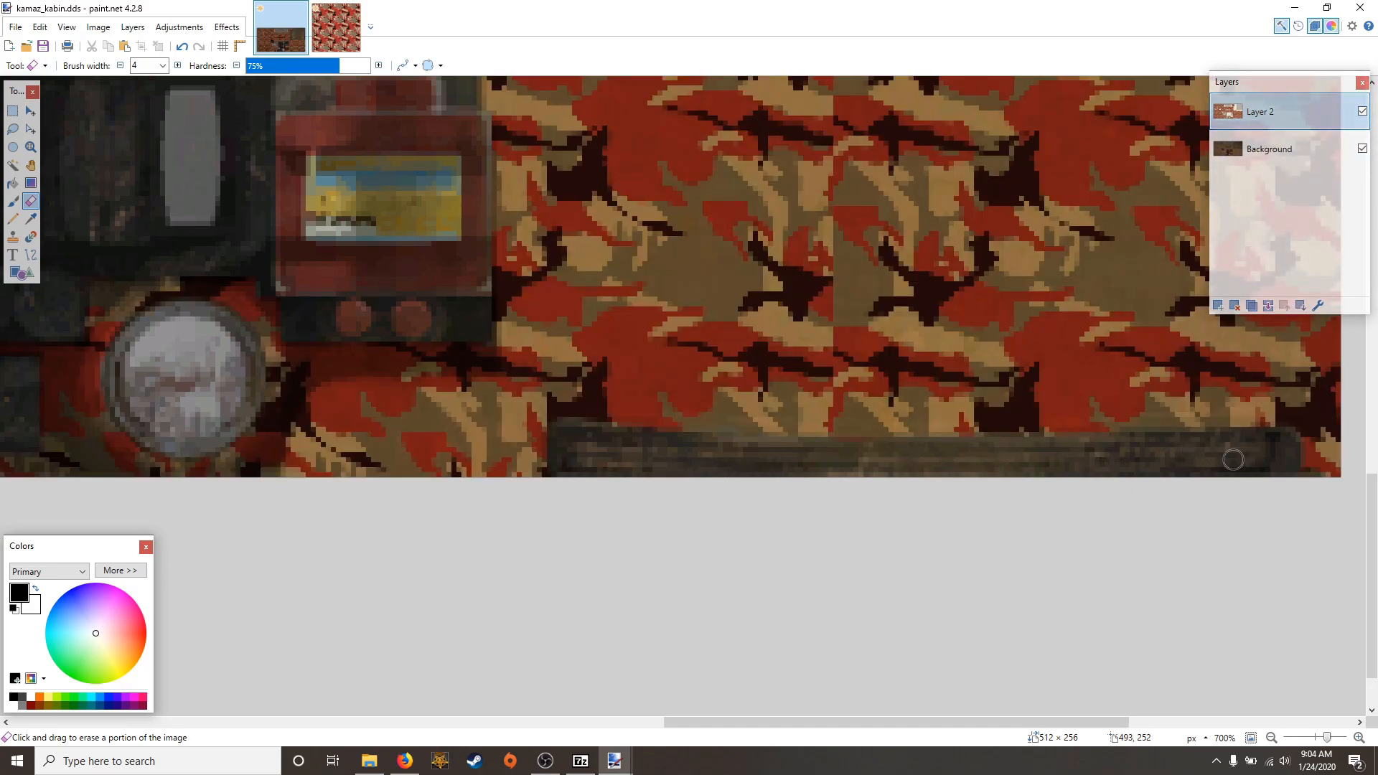
{"action": "scroll", "coordinate": [611, 453], "scroll_direction": "up", "scroll_amount": 3}
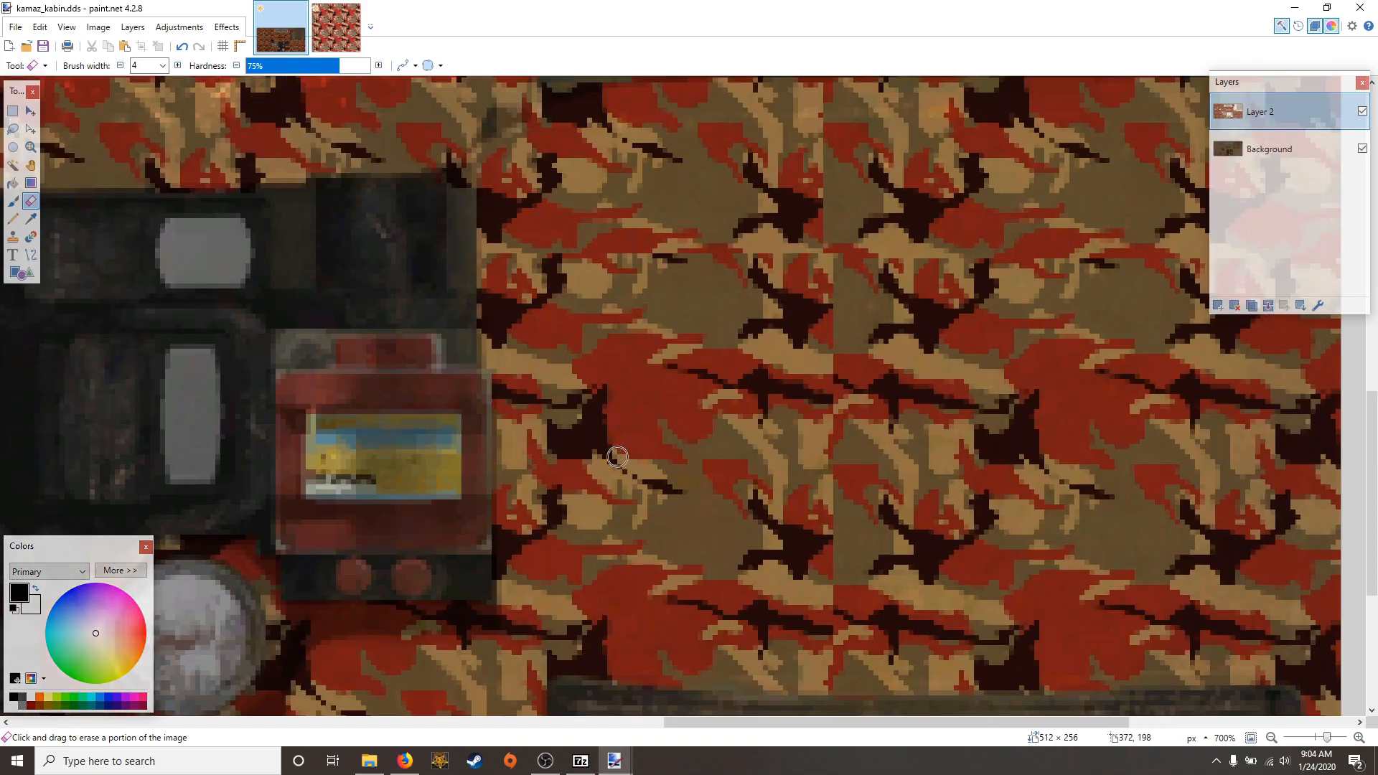
{"action": "scroll", "coordinate": [1197, 262], "scroll_direction": "down", "scroll_amount": 3}
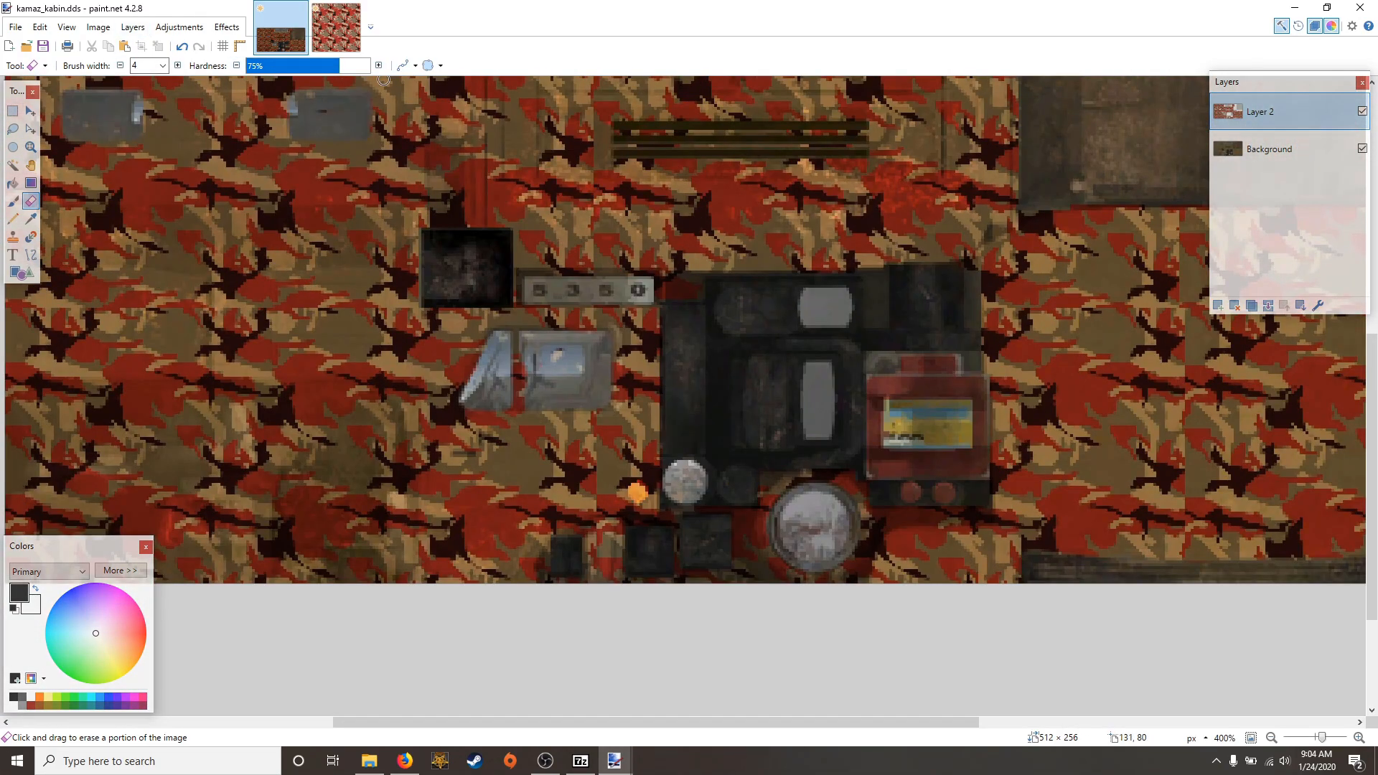
Lower Layer 2's opacity to 141, keeping the Overlay blend mode, and look over the faded camo
{"action": "left_click", "coordinate": [1318, 305]}
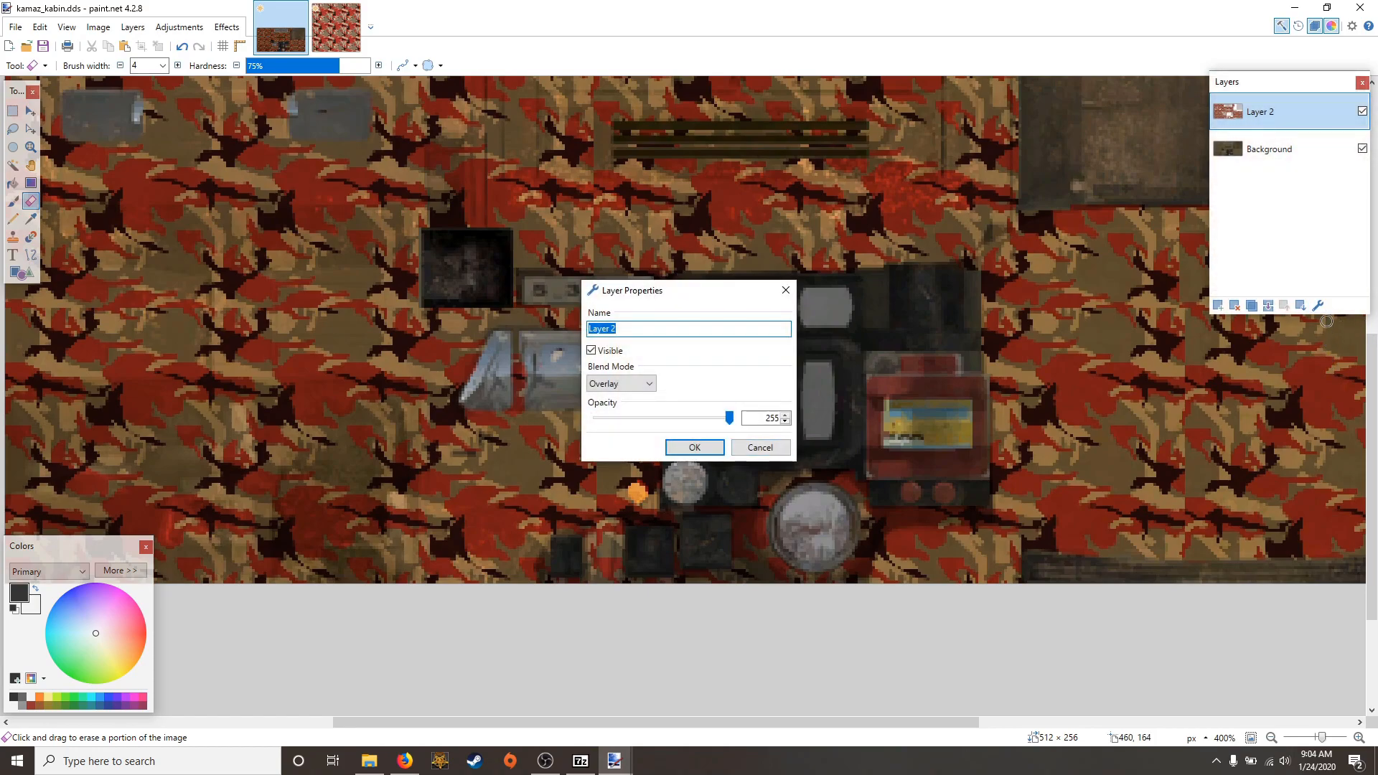
{"action": "left_click_drag", "start_coordinate": [730, 418], "coordinate": [688, 418]}
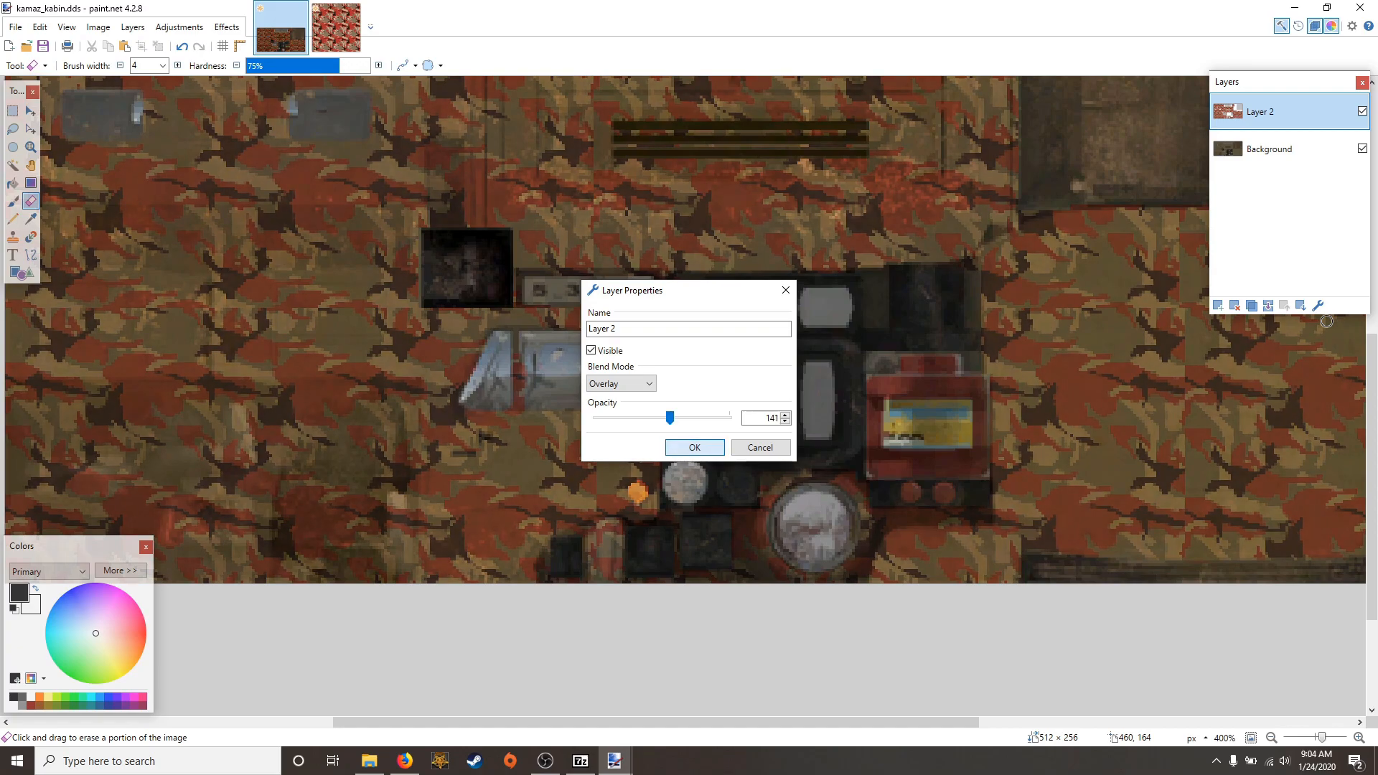
{"action": "left_click", "coordinate": [706, 445]}
{"action": "scroll", "coordinate": [707, 445], "scroll_direction": "up", "scroll_amount": 5}
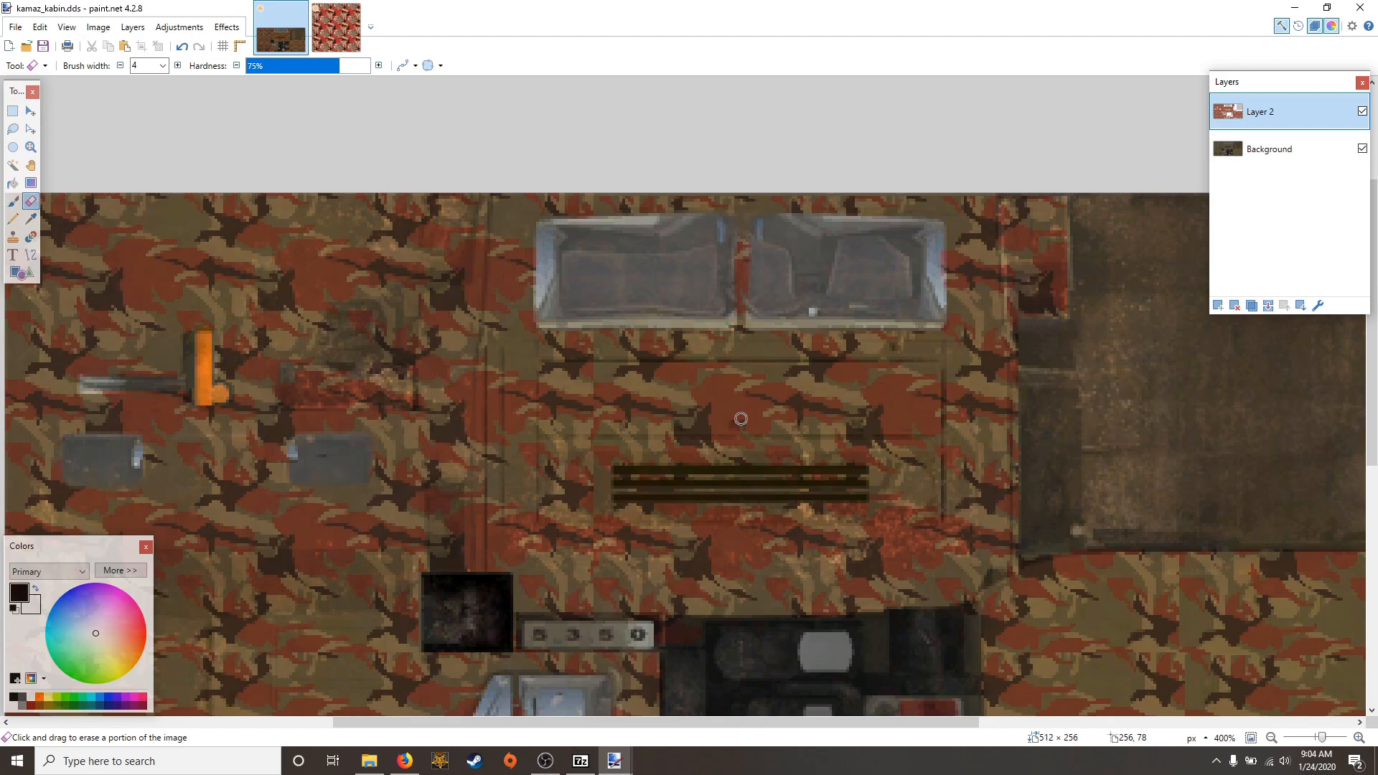
{"action": "scroll", "coordinate": [692, 412], "scroll_direction": "down", "scroll_amount": 2}
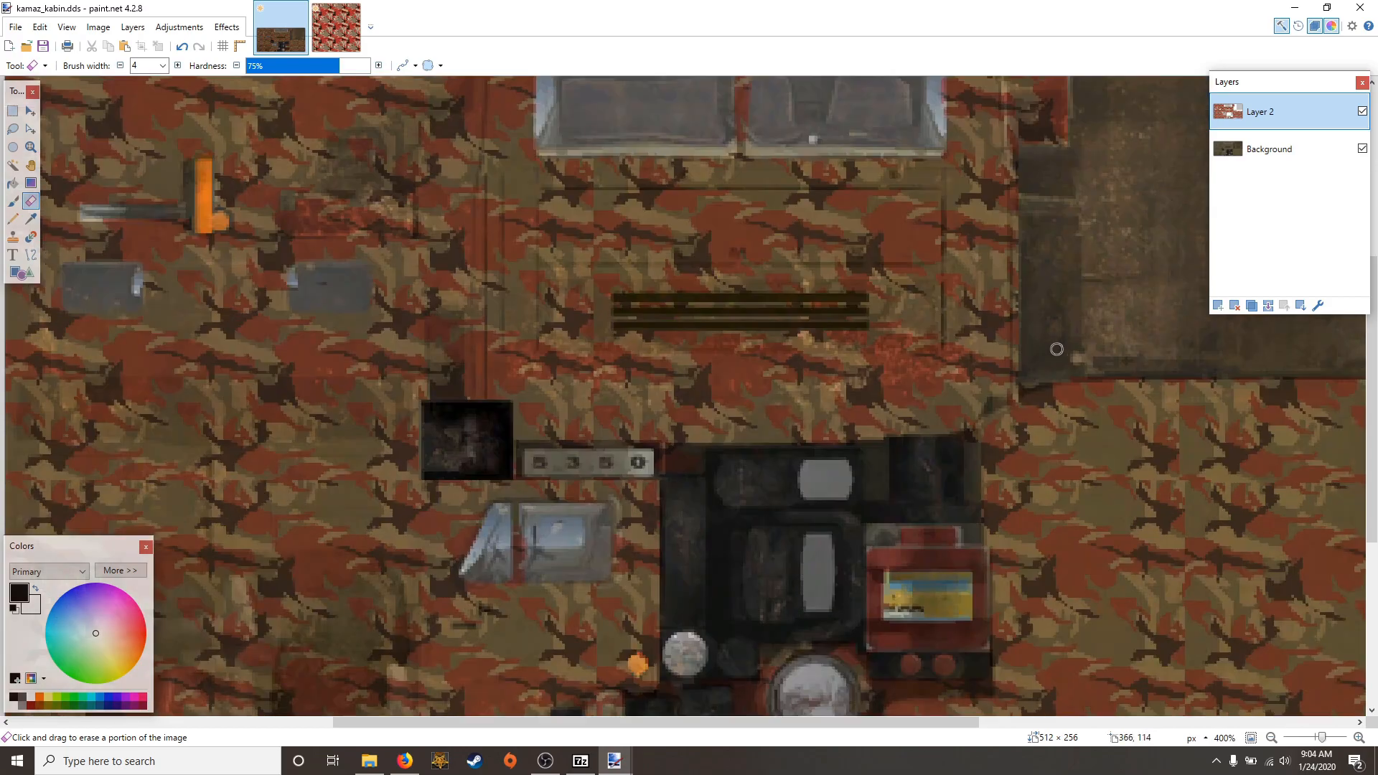
{"action": "scroll", "coordinate": [941, 304], "scroll_direction": "up", "scroll_amount": 2}
Start saving the texture as a new file on the Desktop in DirectDraw Surface (DDS) format
{"action": "key", "text": "alt"}
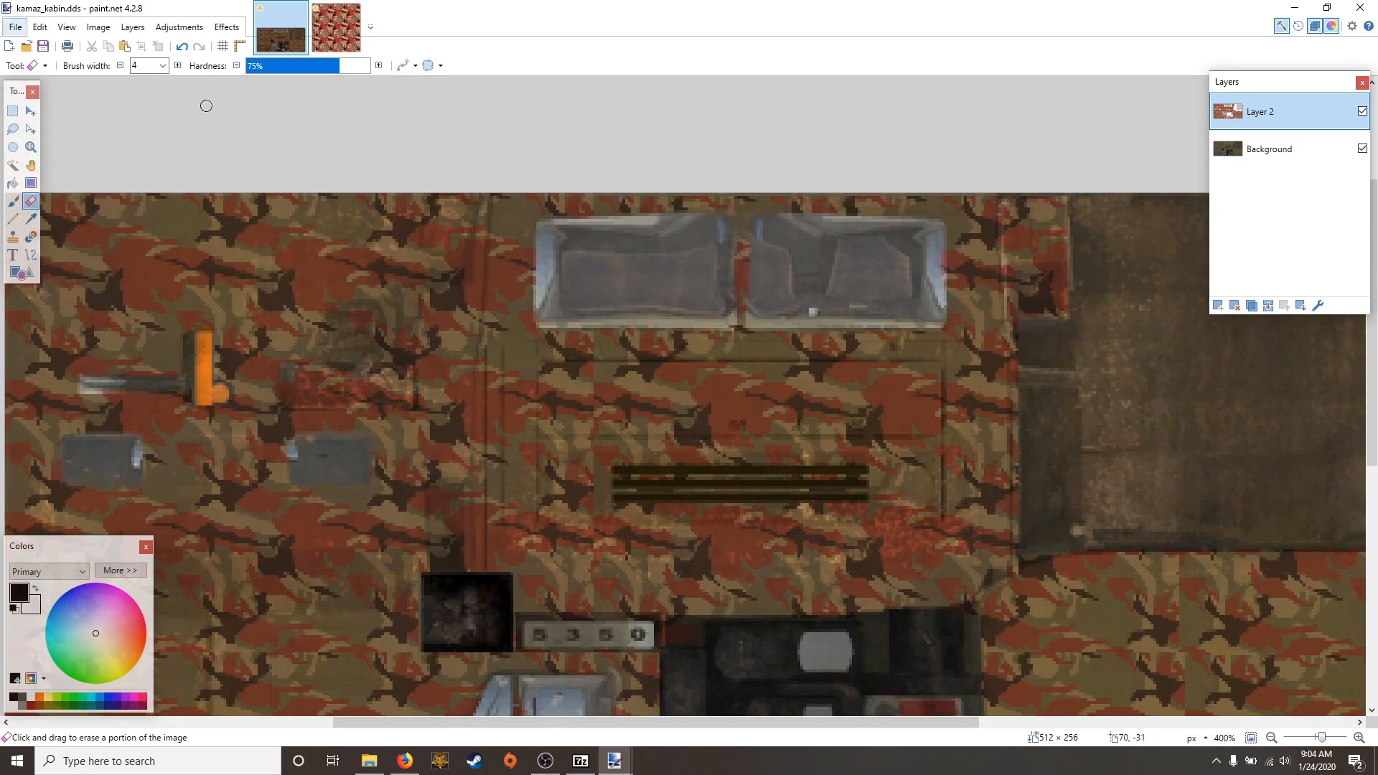
{"action": "key", "text": "alt"}
{"action": "key", "text": "alt+f"}
{"action": "key", "text": "Down"}
{"action": "key", "text": "Return"}
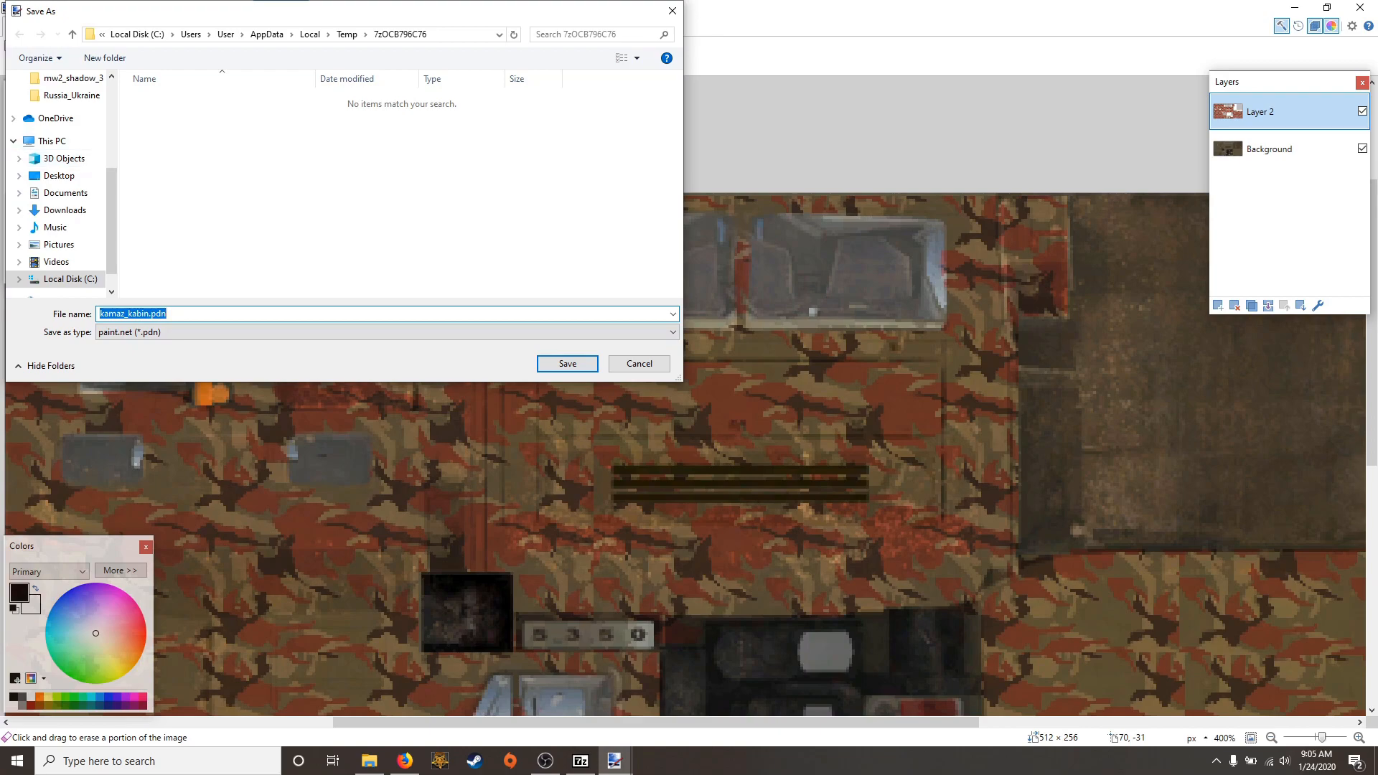
{"action": "left_click", "coordinate": [58, 175]}
{"action": "left_click", "coordinate": [179, 333]}
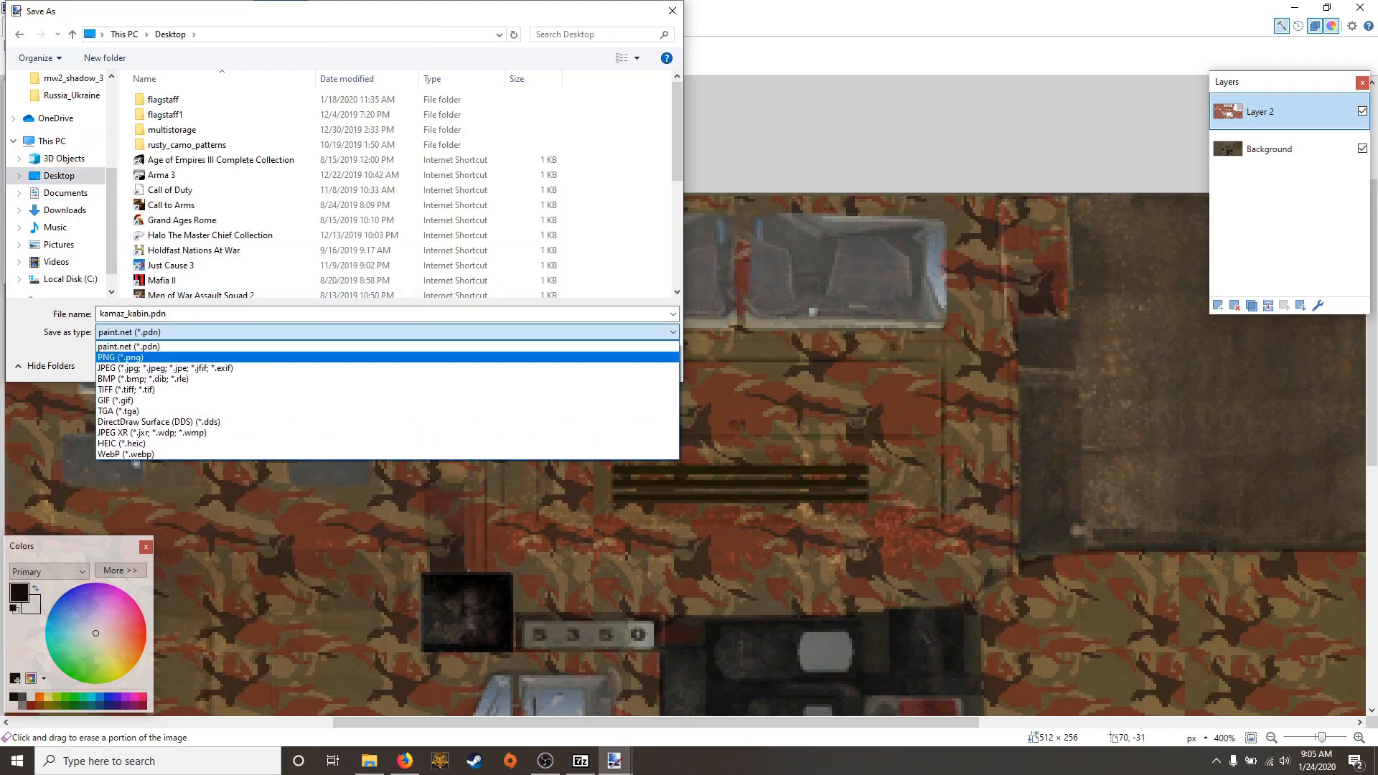
{"action": "left_click", "coordinate": [180, 422]}
Save the texture as kamaz_kabin#test.dds with BC1 (Linear, DXT1) compression and flatten the image
{"action": "left_click", "coordinate": [179, 314]}
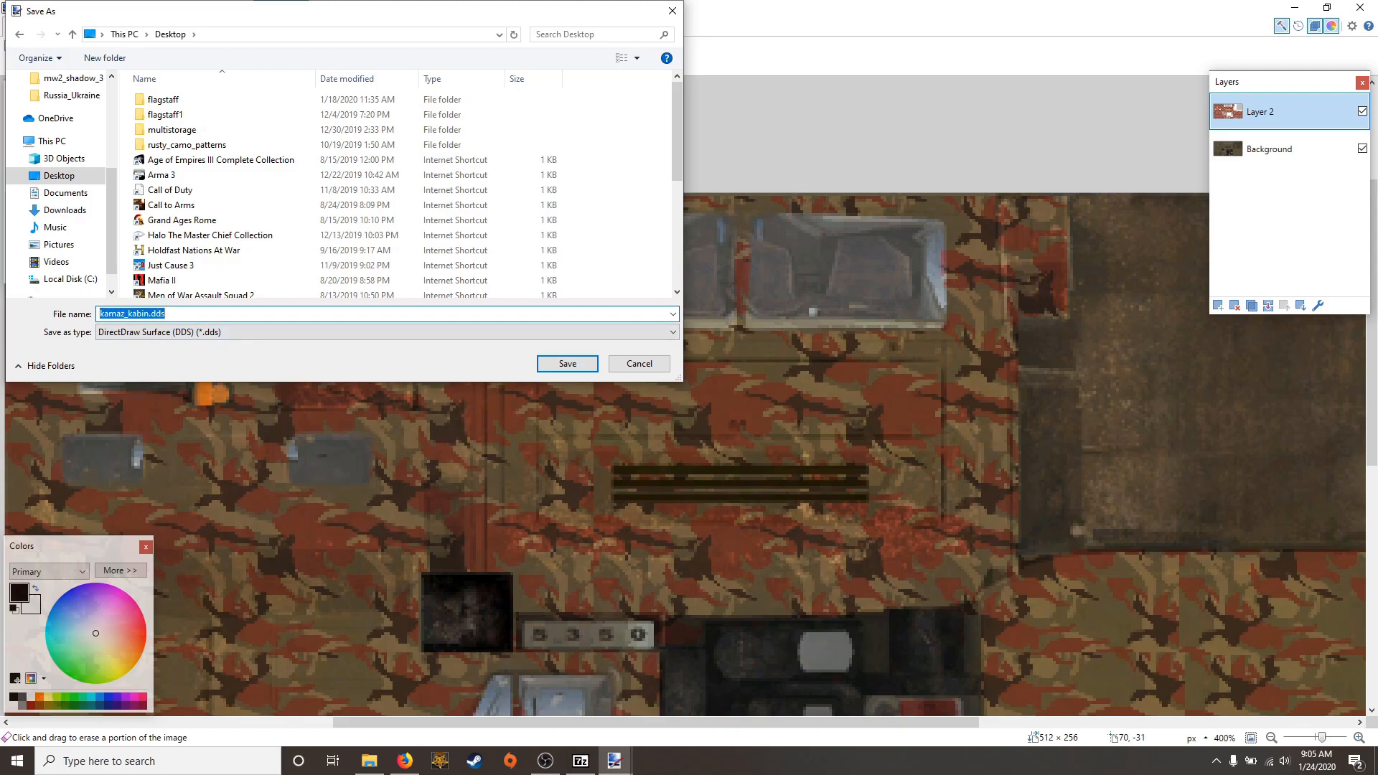
{"action": "left_click", "coordinate": [149, 314]}
{"action": "key", "text": "Return"}
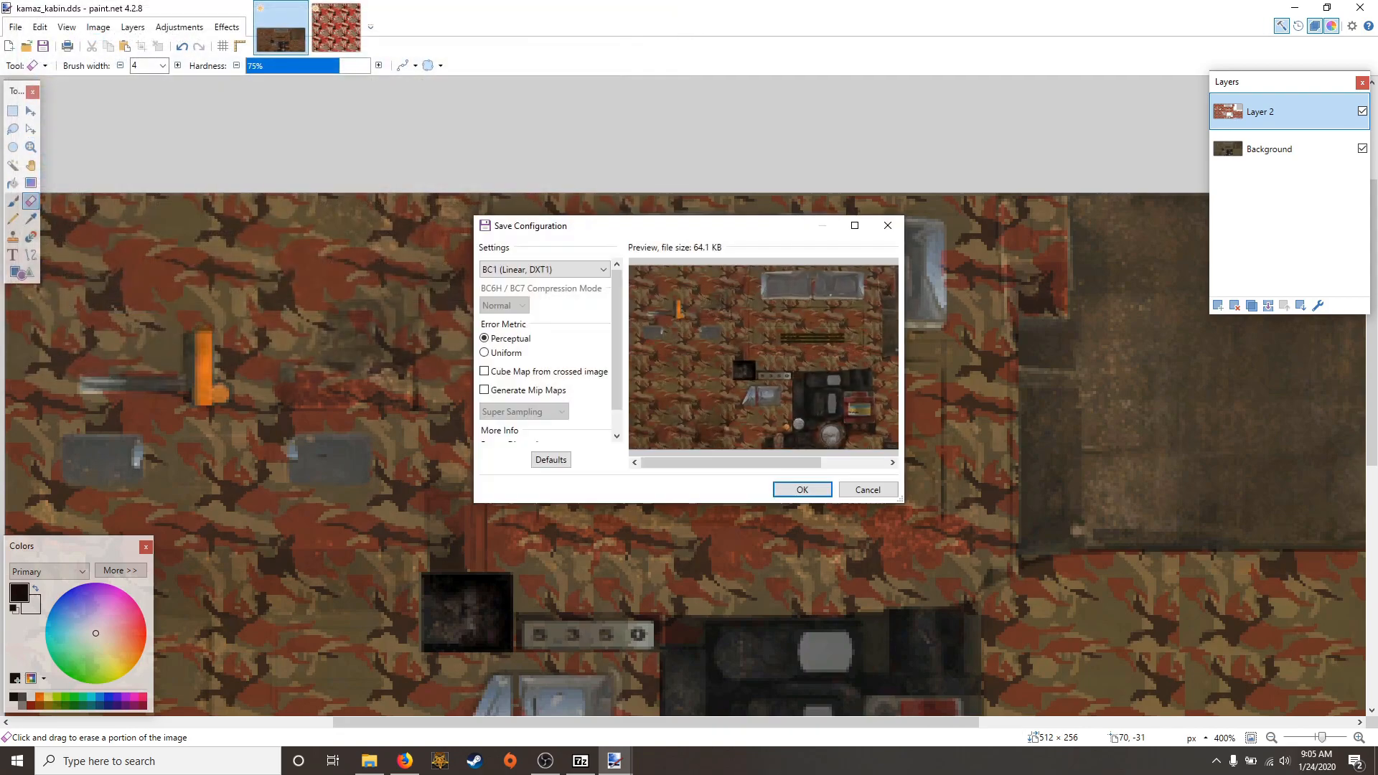
{"action": "key", "text": "Return"}
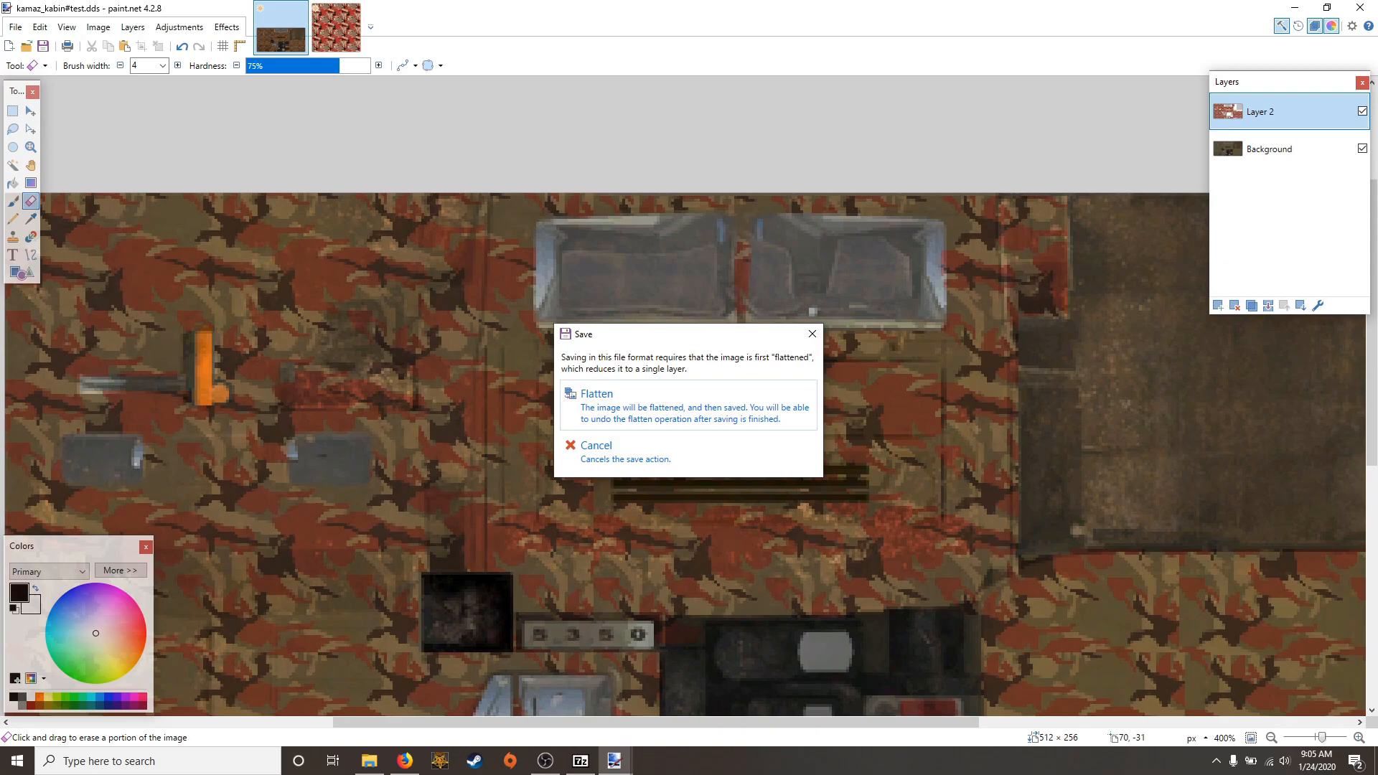
{"action": "left_click", "coordinate": [648, 409]}
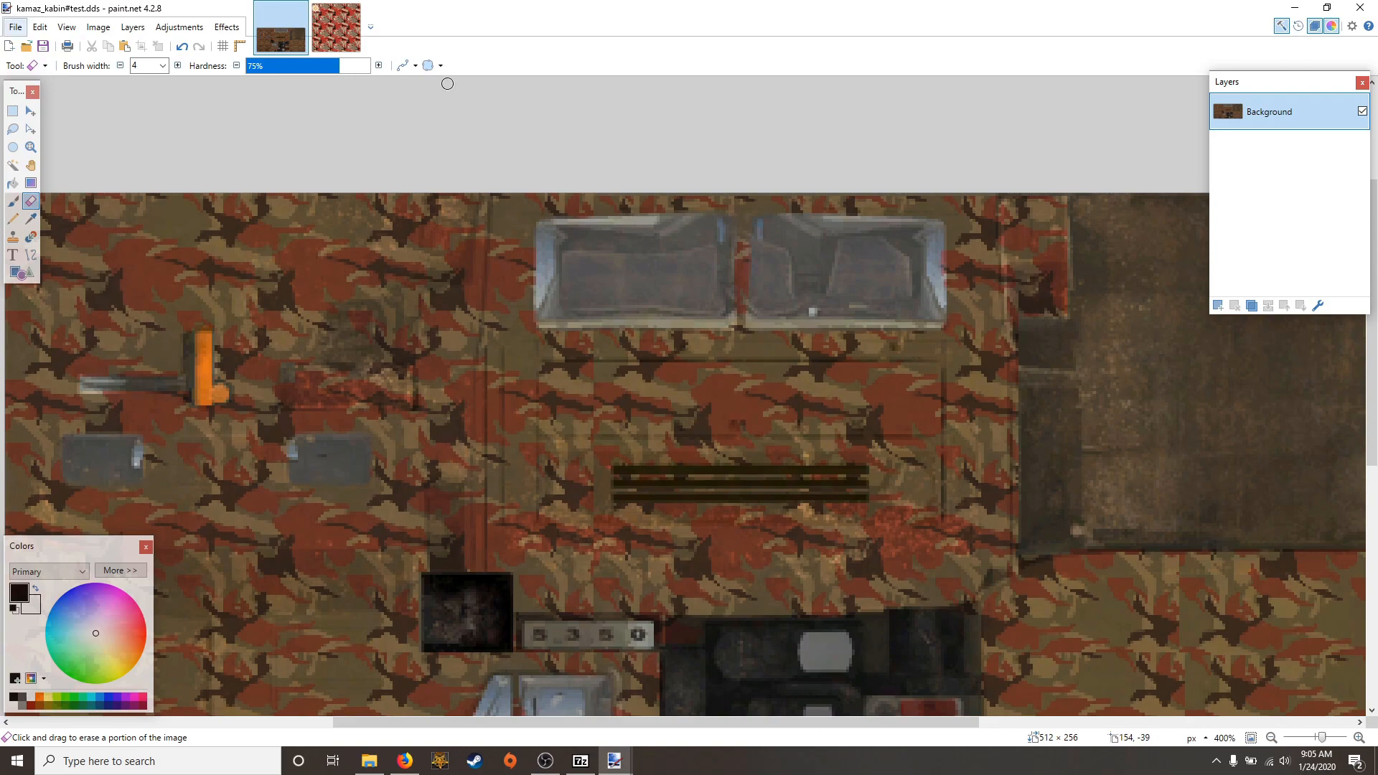
Minimize the image editor and close the open camo pattern and kamaz_kabin#test.dds images
{"action": "left_click", "coordinate": [1295, 7]}
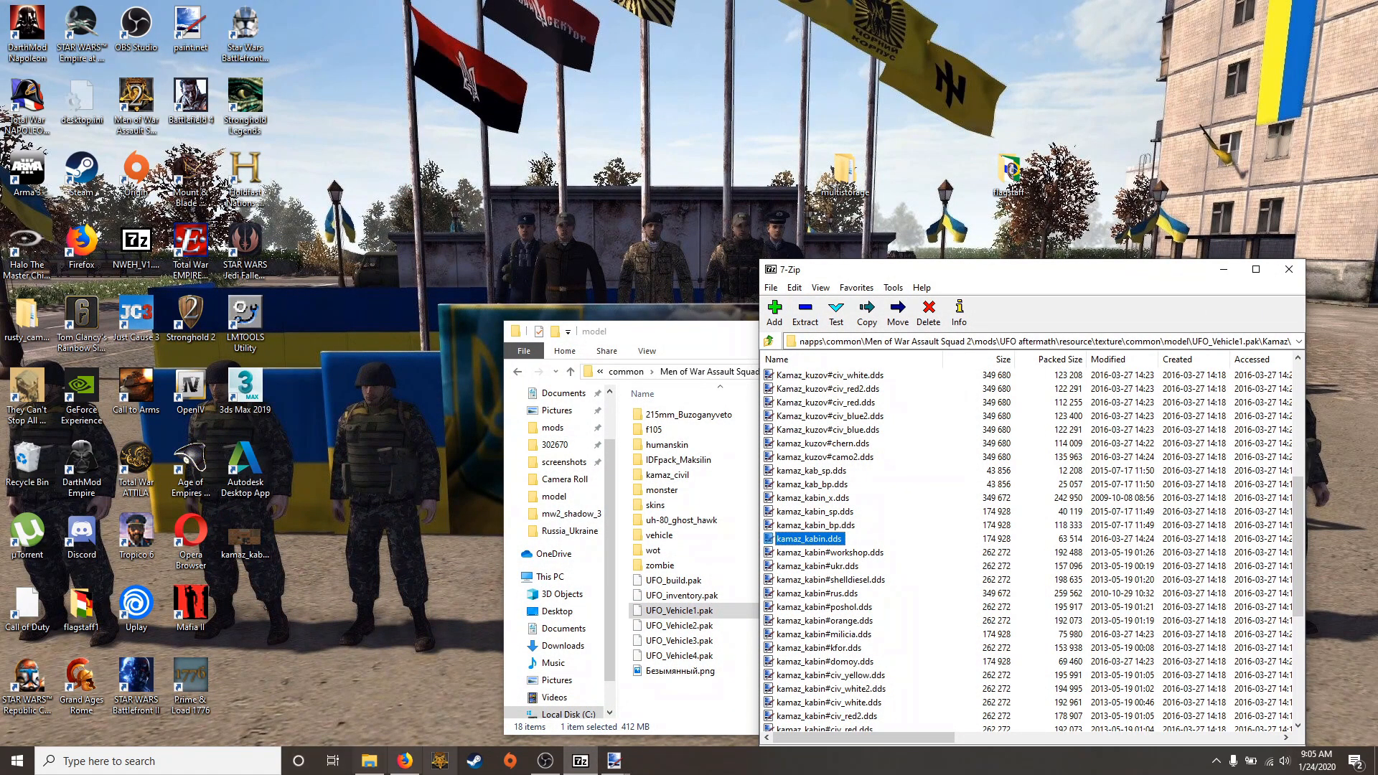
{"action": "left_click", "coordinate": [613, 761]}
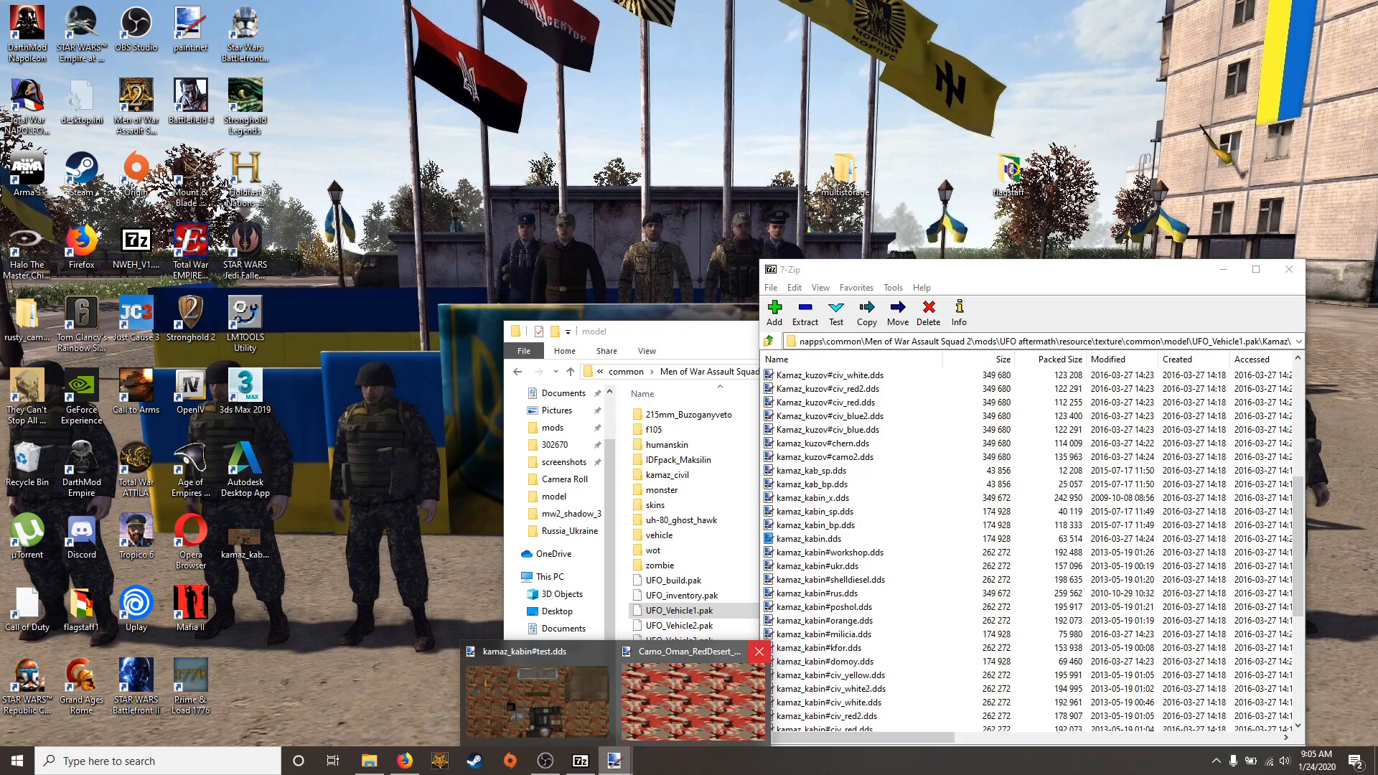
{"action": "left_click", "coordinate": [759, 651]}
{"action": "left_click", "coordinate": [619, 470]}
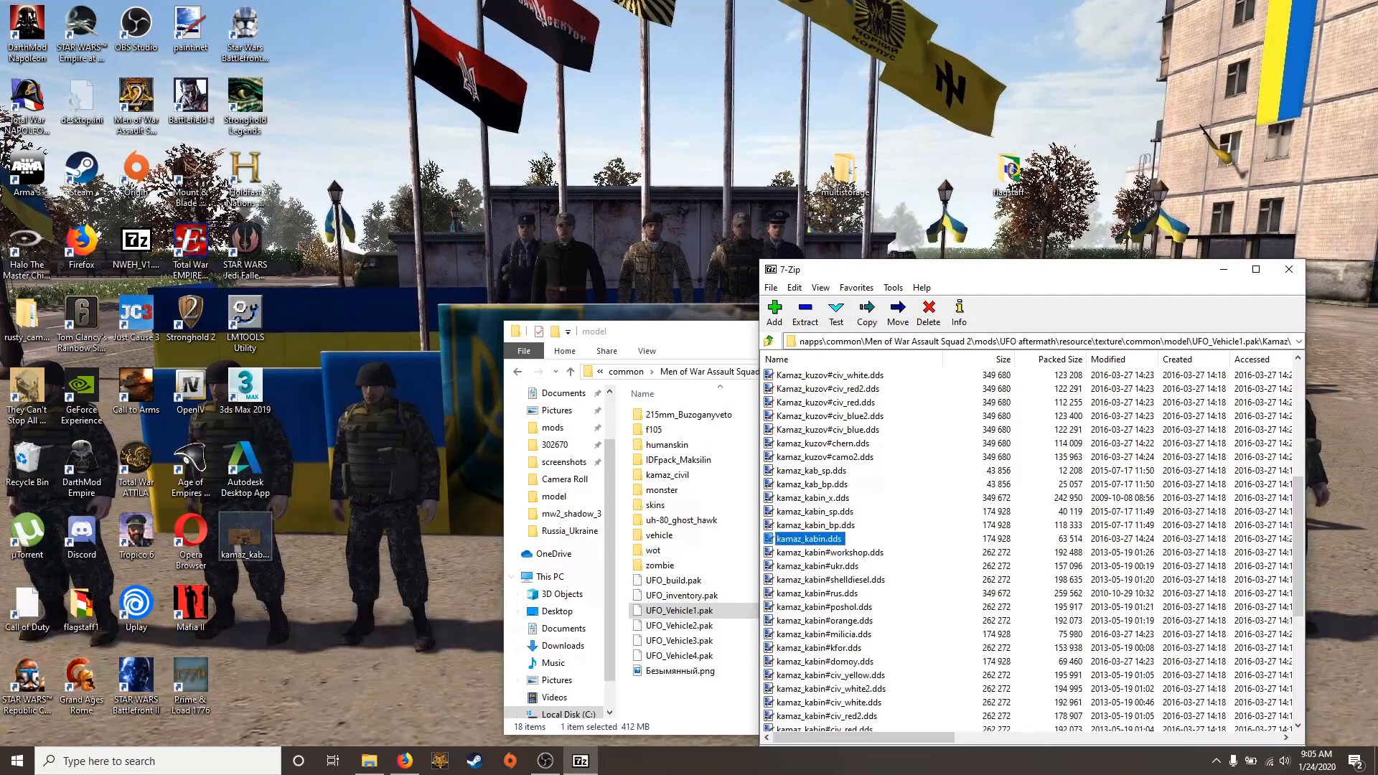
Copy kamaz_kabin#test.dds from the Desktop into the Kamaz folder of UFO_Vehicle1.pak and move the Desktop copy to the Recycle Bin
{"action": "left_click_drag", "start_coordinate": [244, 538], "coordinate": [912, 531]}
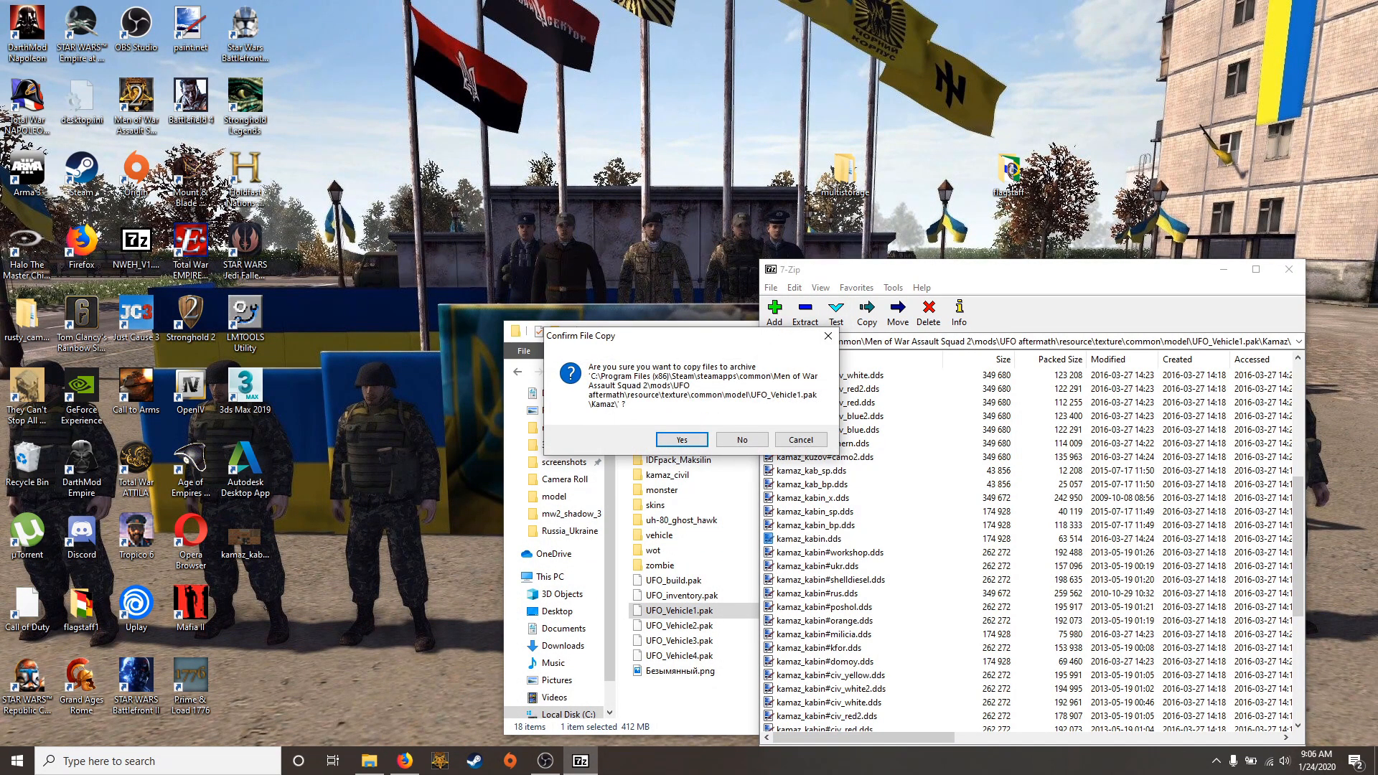
{"action": "left_click", "coordinate": [682, 440]}
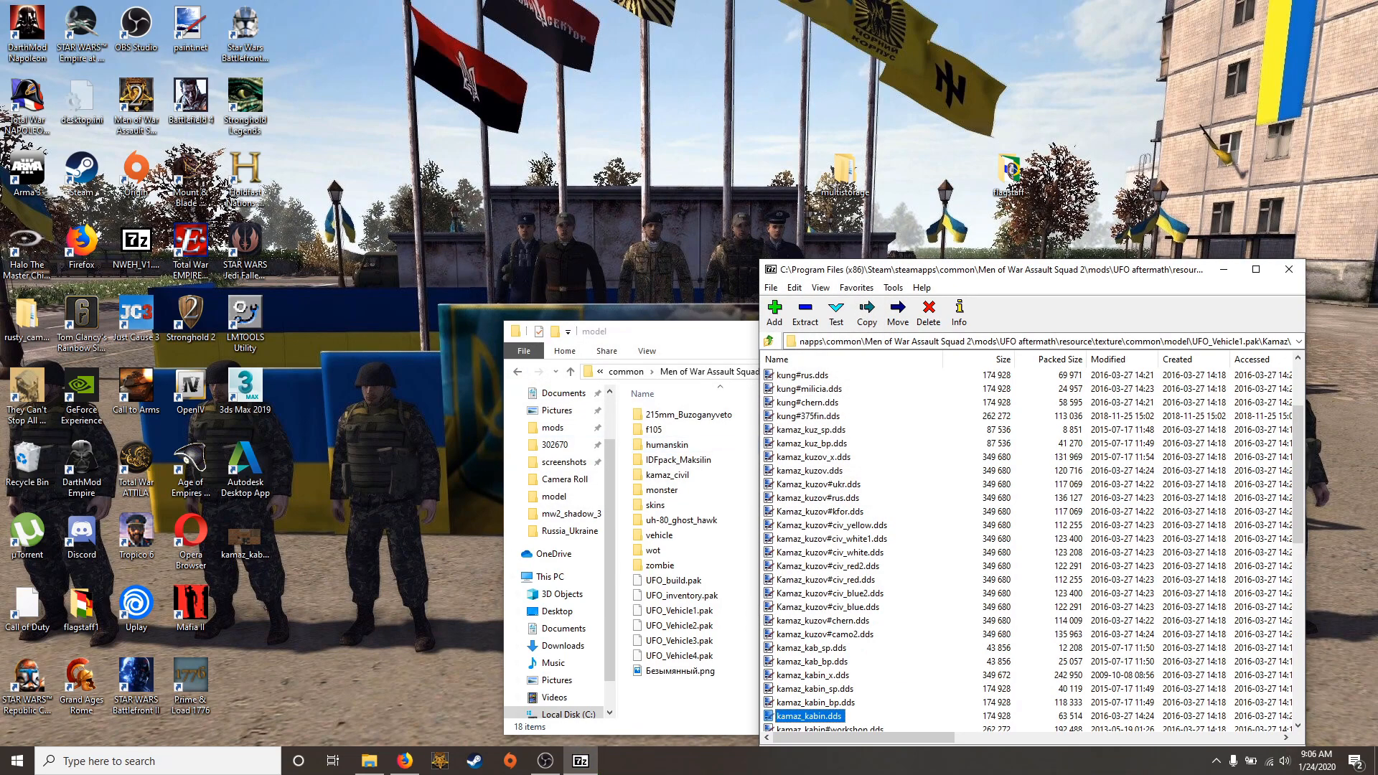
{"action": "left_click_drag", "start_coordinate": [218, 547], "coordinate": [21, 457]}
Empty the Recycle Bin, permanently deleting its contents
{"action": "right_click", "coordinate": [21, 459]}
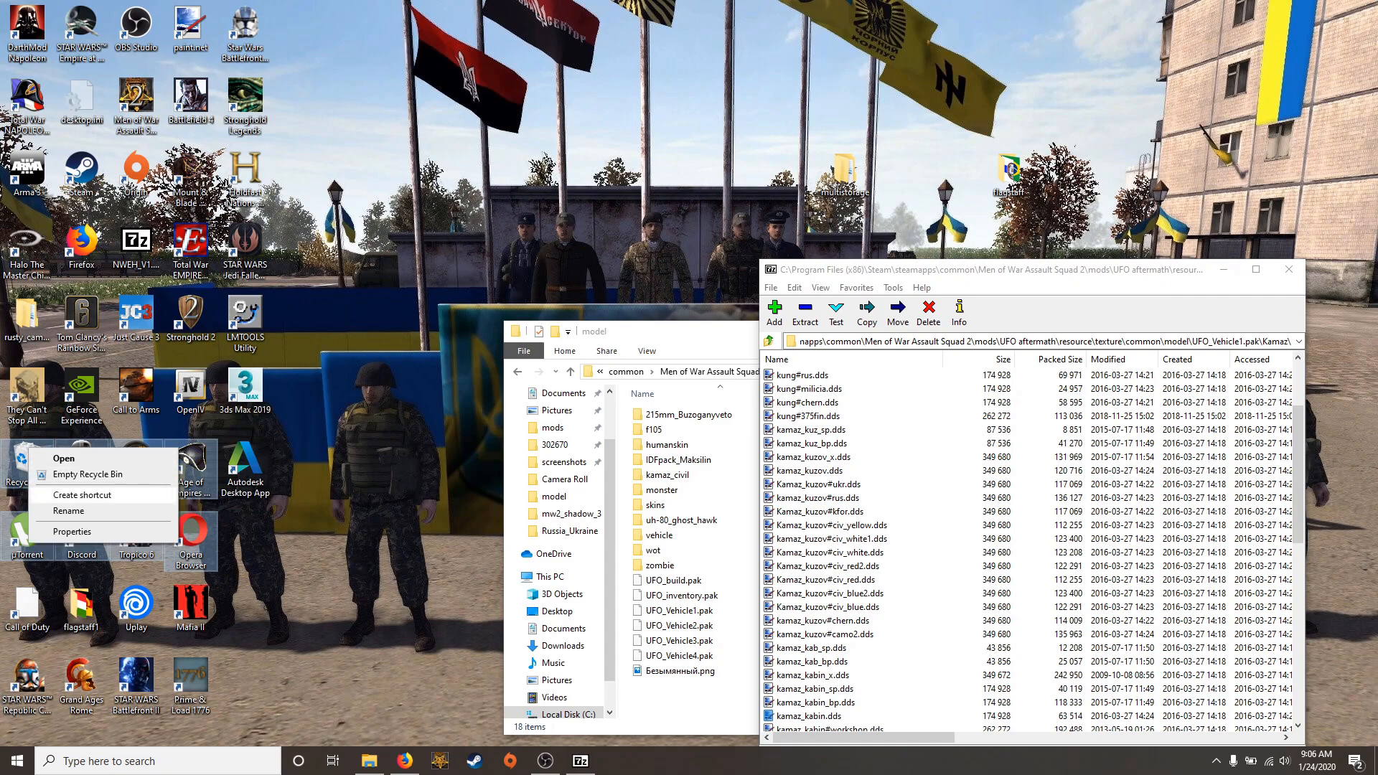
{"action": "left_click", "coordinate": [86, 475]}
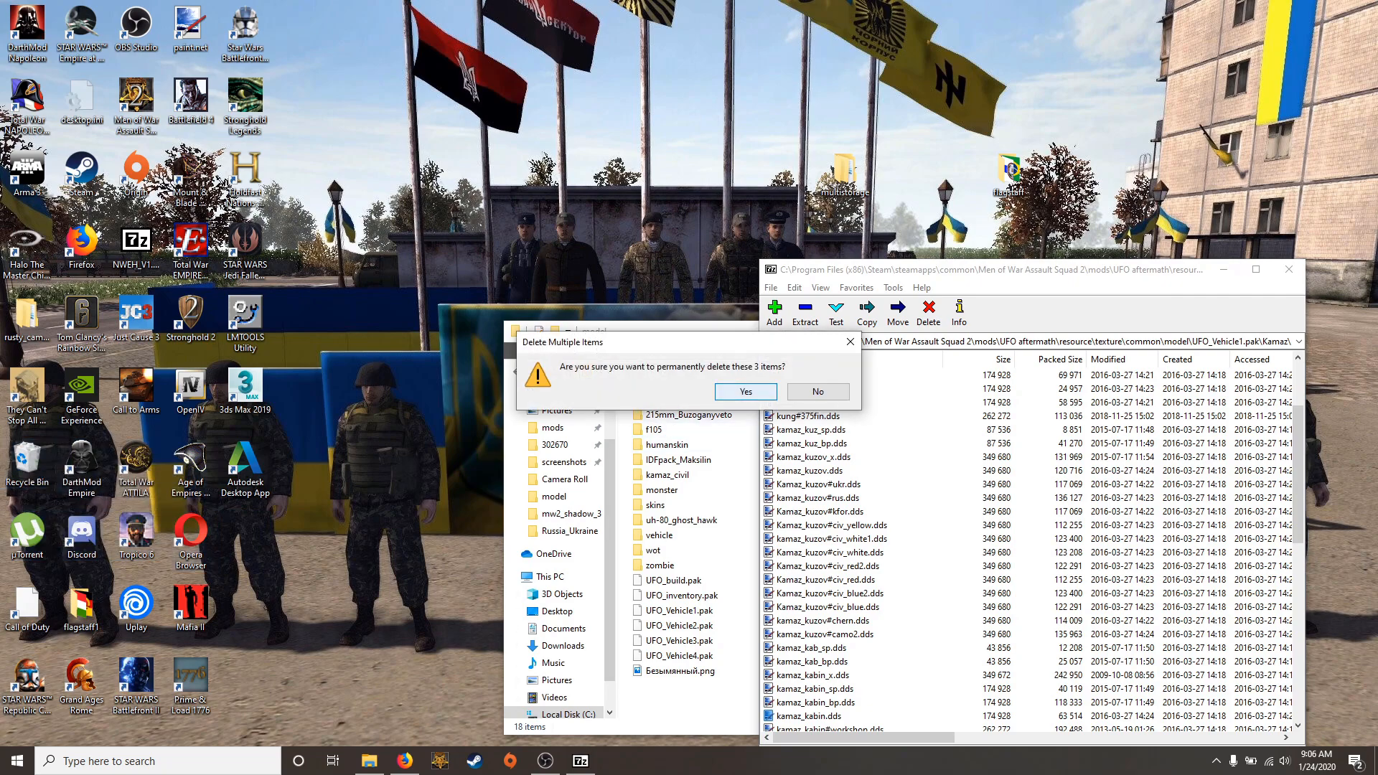
{"action": "left_click", "coordinate": [747, 392]}
{"action": "left_click", "coordinate": [264, 543]}
Look through the Kamaz textures in the archive and open kung.dds for editing
{"action": "scroll", "coordinate": [1034, 551], "scroll_direction": "down", "scroll_amount": 4}
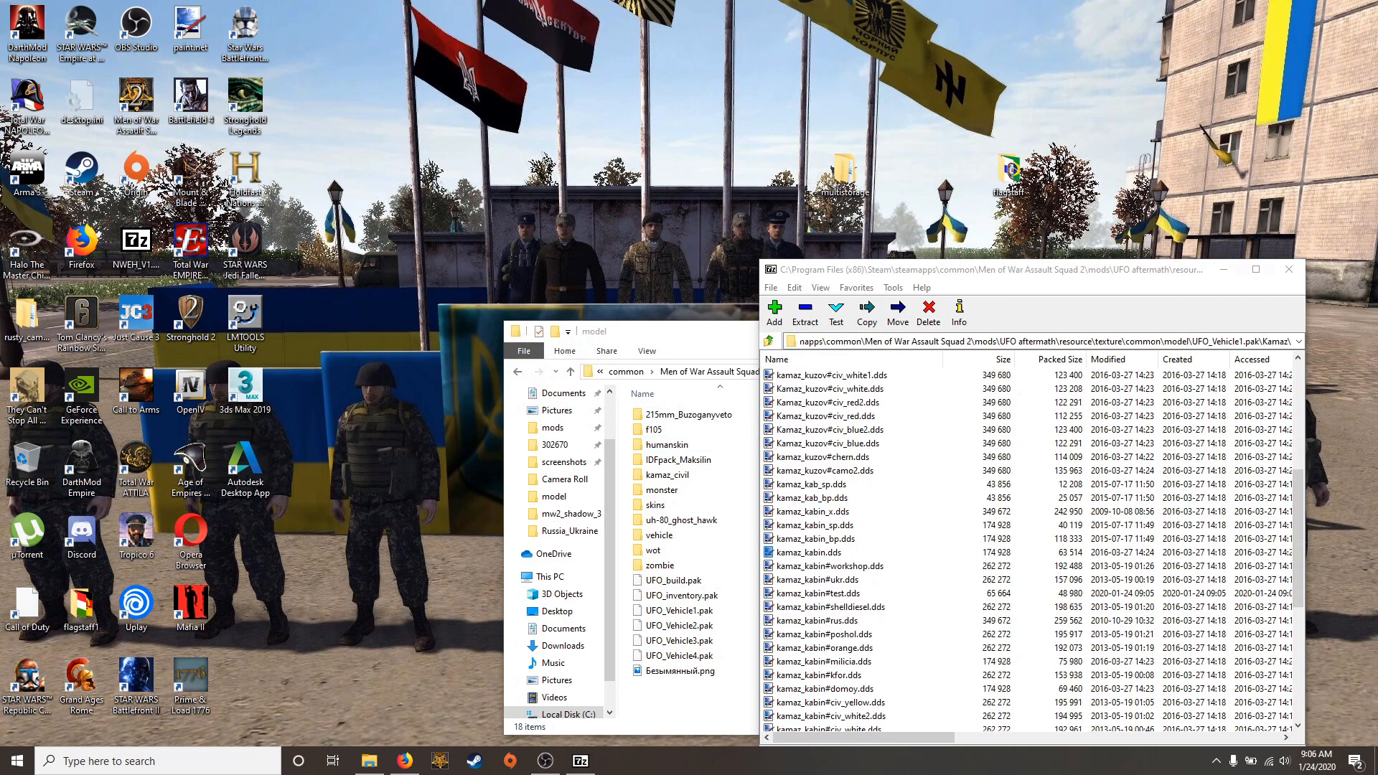
{"action": "scroll", "coordinate": [1034, 552], "scroll_direction": "down", "scroll_amount": 7}
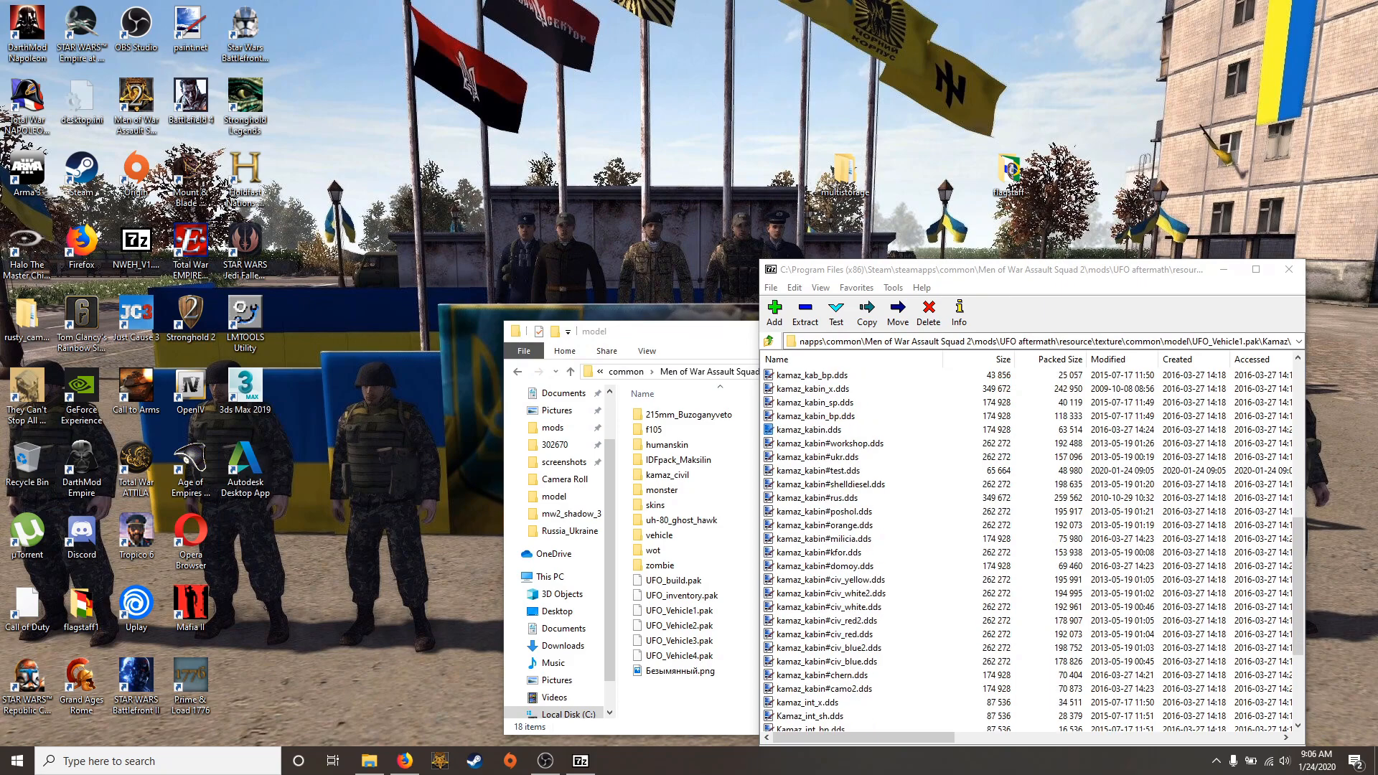
{"action": "scroll", "coordinate": [1034, 552], "scroll_direction": "up", "scroll_amount": 13}
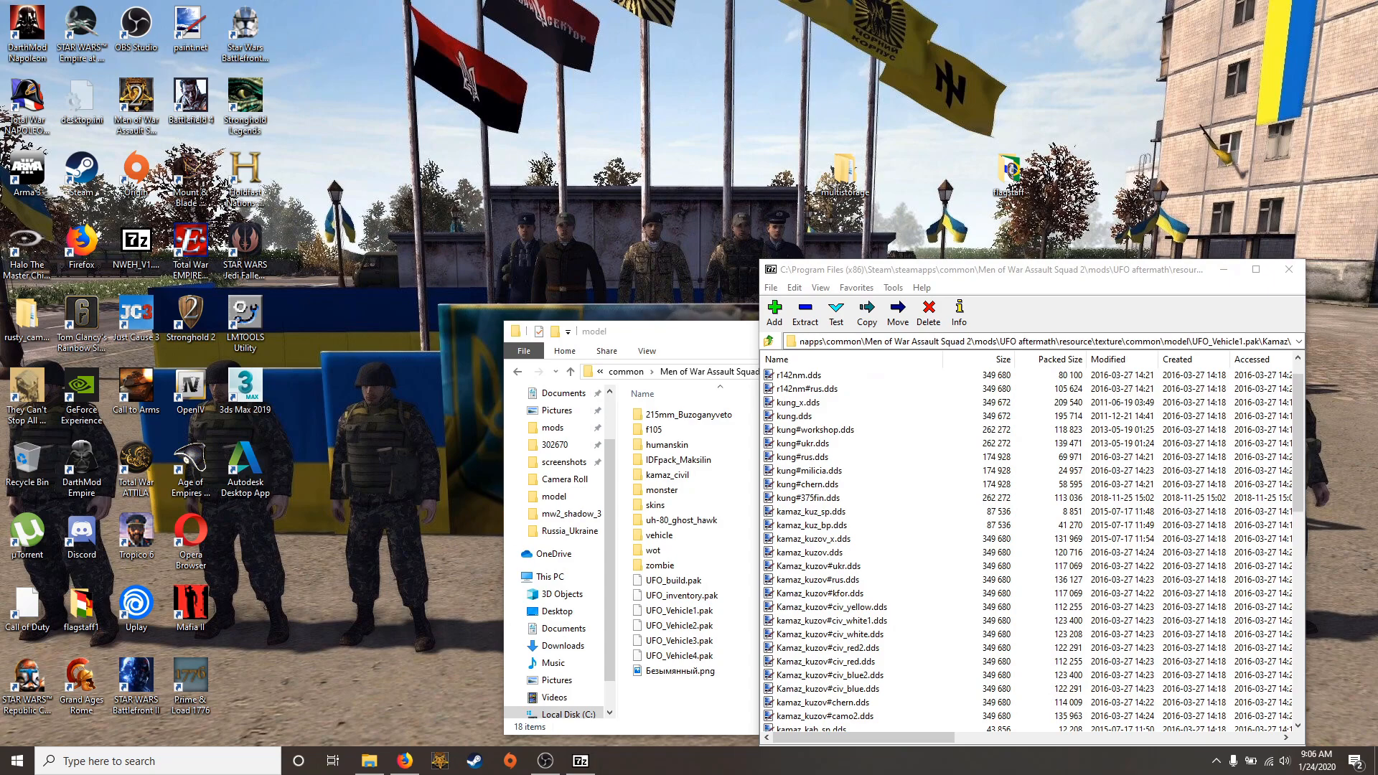
{"action": "double_click", "coordinate": [795, 416]}
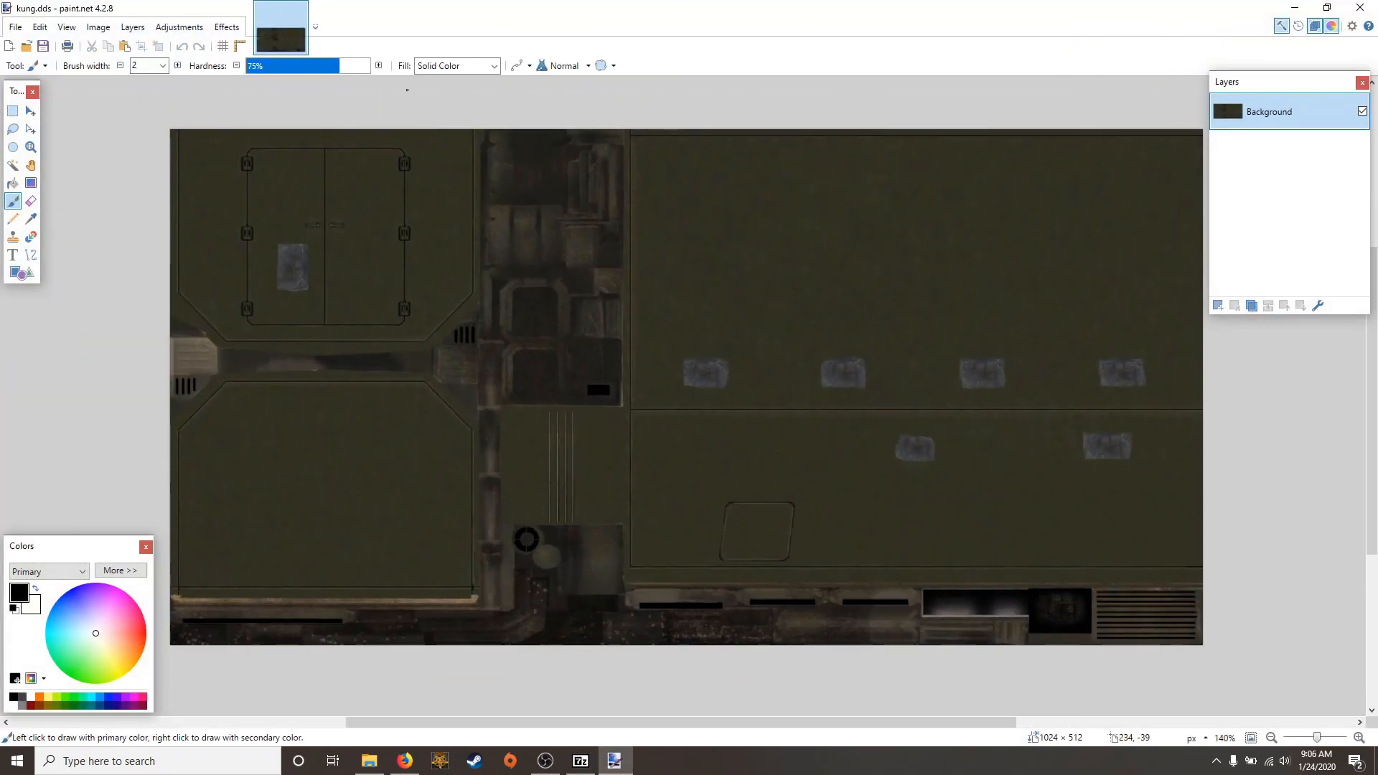
Start opening another image and browse to the rusty_camo_patterns folder on the Desktop
{"action": "left_click", "coordinate": [25, 45]}
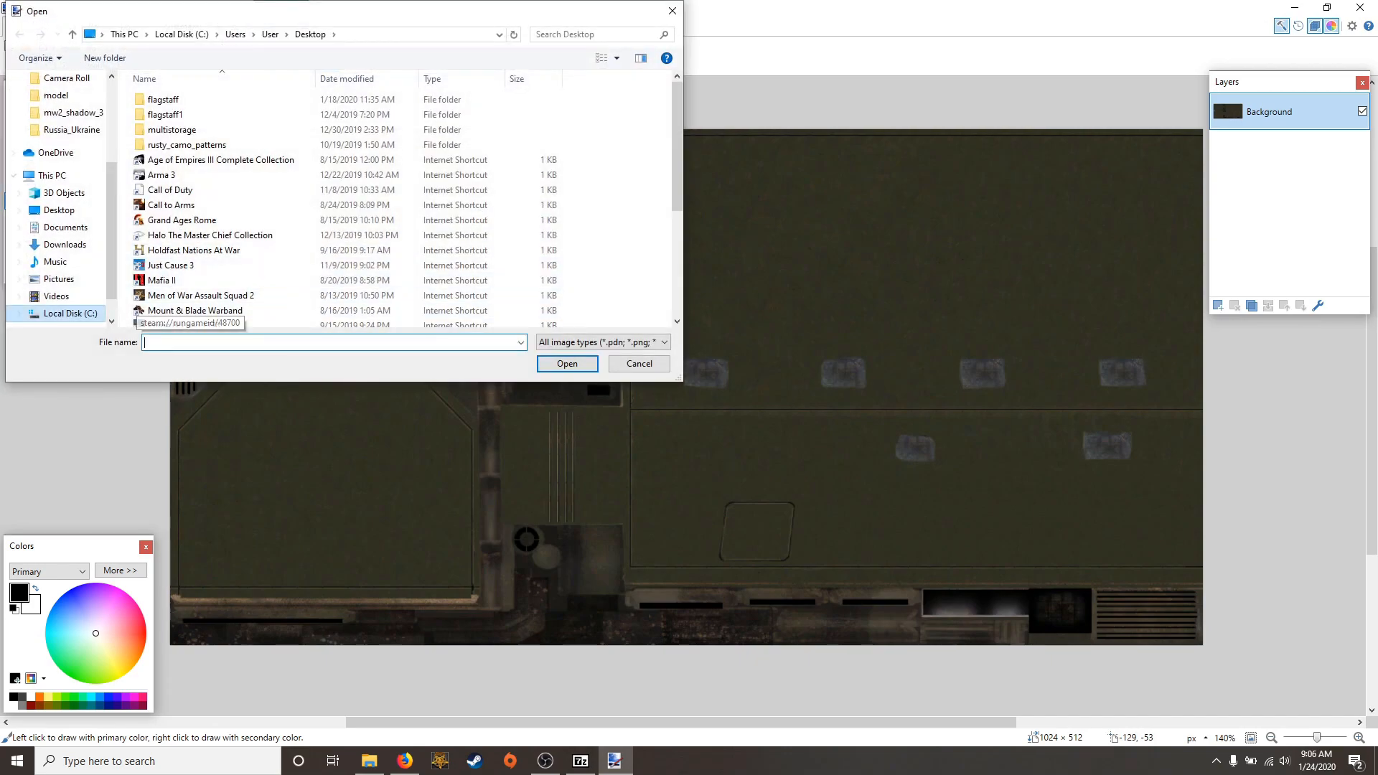
{"action": "left_click", "coordinate": [61, 210]}
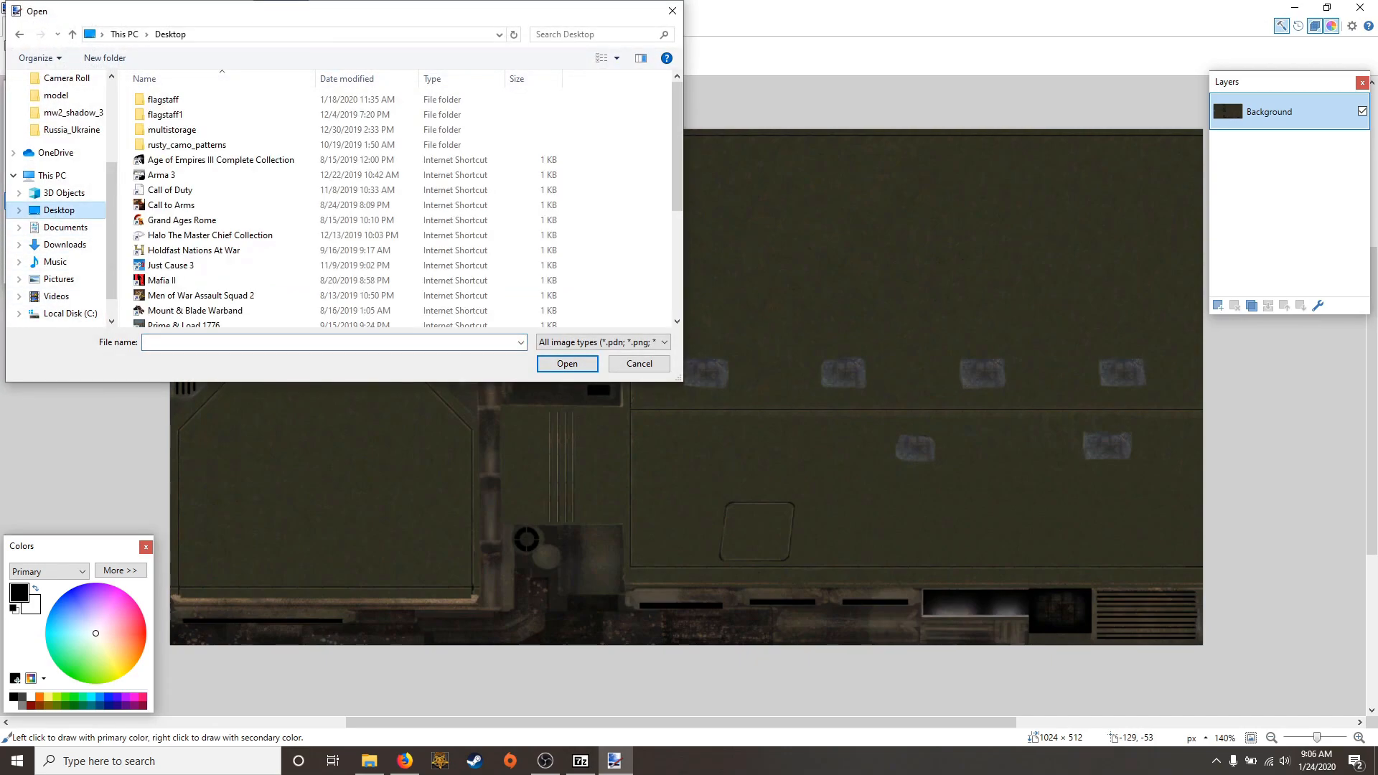
{"action": "double_click", "coordinate": [183, 145]}
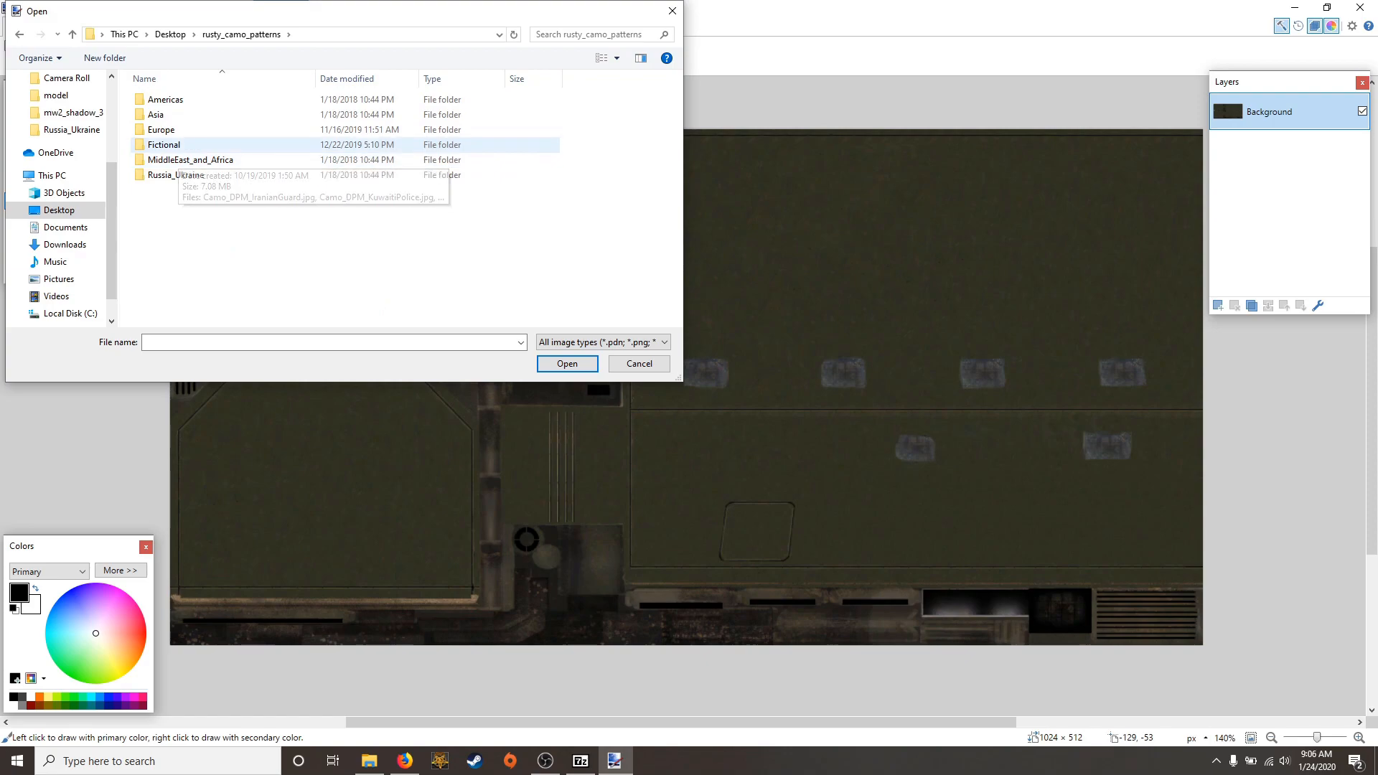
{"action": "double_click", "coordinate": [183, 145]}
{"action": "left_click", "coordinate": [321, 115]}
{"action": "scroll", "coordinate": [552, 129], "scroll_direction": "down", "scroll_amount": 2}
{"action": "scroll", "coordinate": [551, 129], "scroll_direction": "up", "scroll_amount": 2}
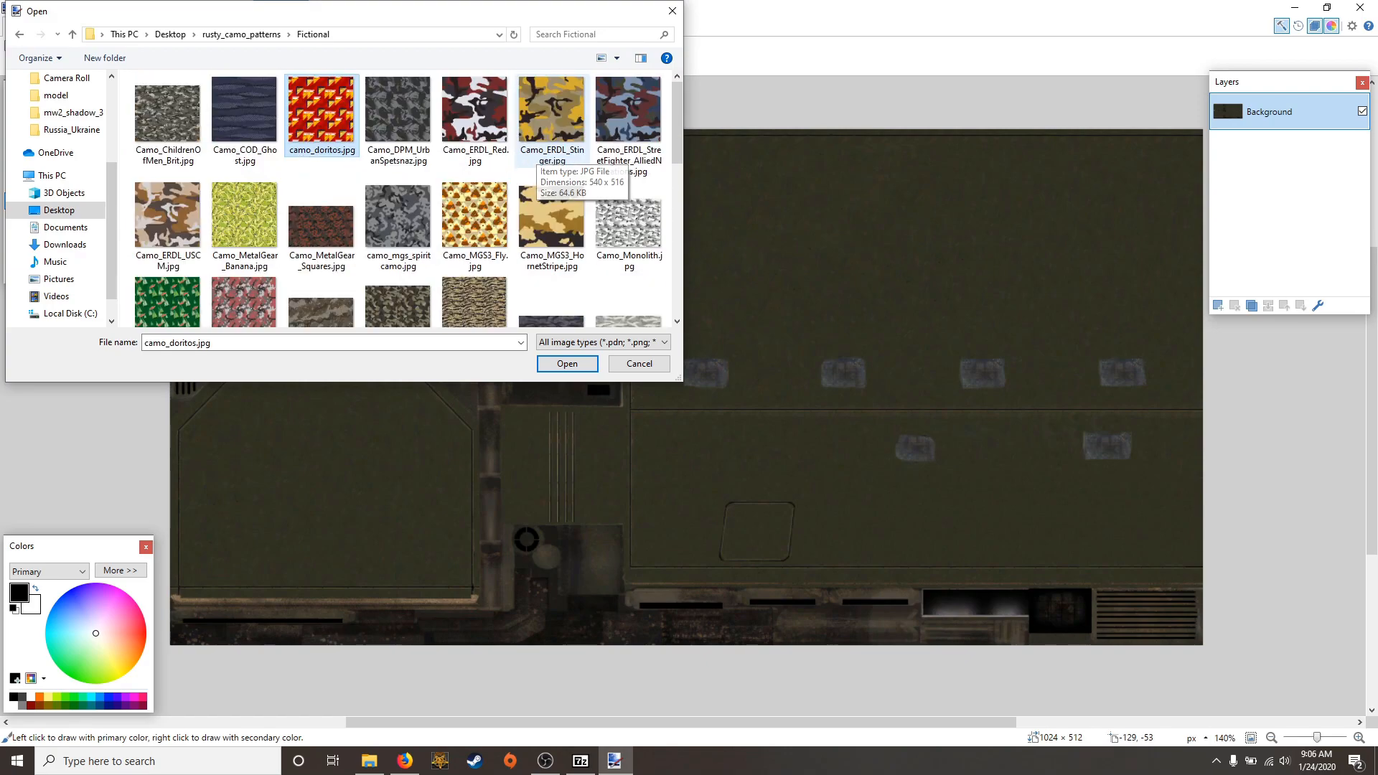
{"action": "left_click", "coordinate": [241, 34]}
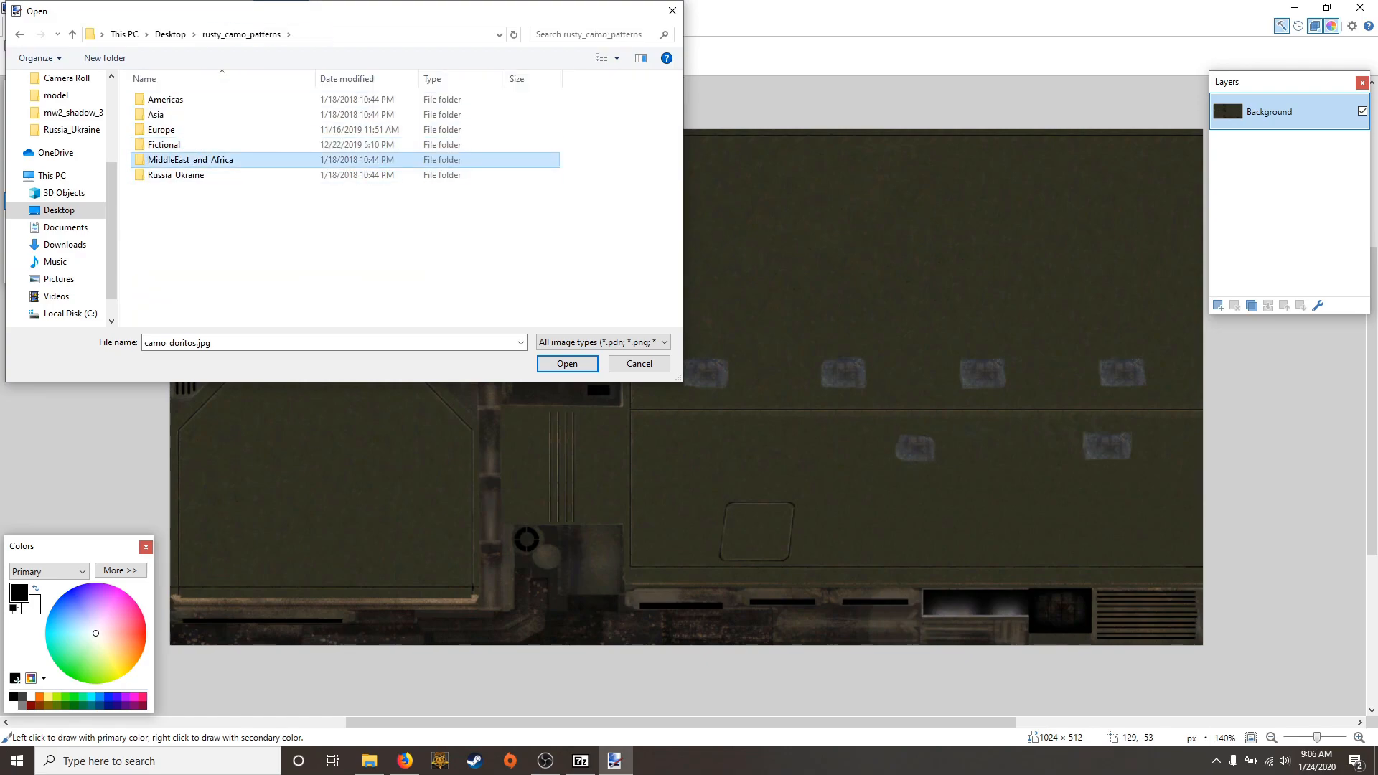
Open the Camo_Oman_RedDesert_DPM.jpg pattern from the MiddleEast_and_Africa folder
{"action": "double_click", "coordinate": [402, 160]}
{"action": "left_click", "coordinate": [484, 120]}
{"action": "left_click", "coordinate": [567, 364]}
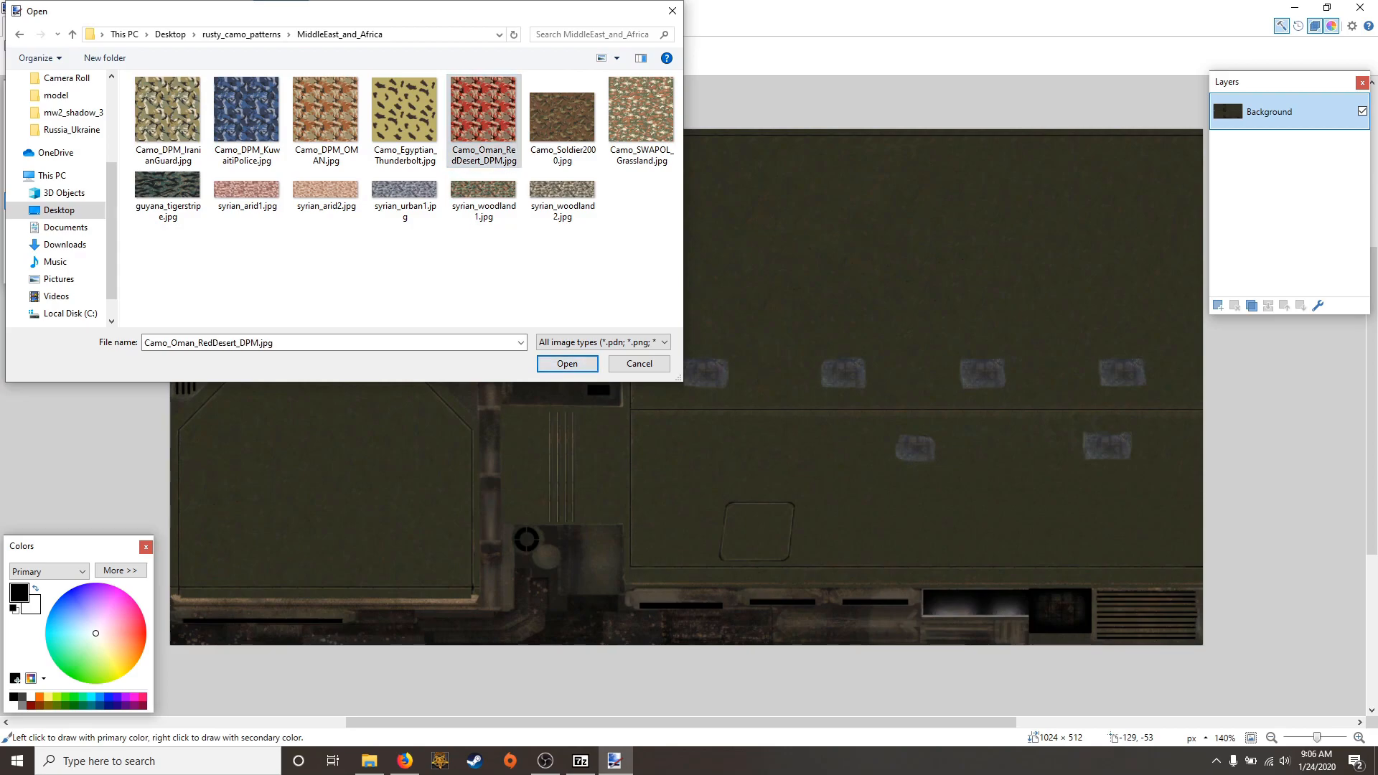
{"action": "scroll", "coordinate": [569, 361], "scroll_direction": "down", "scroll_amount": 3}
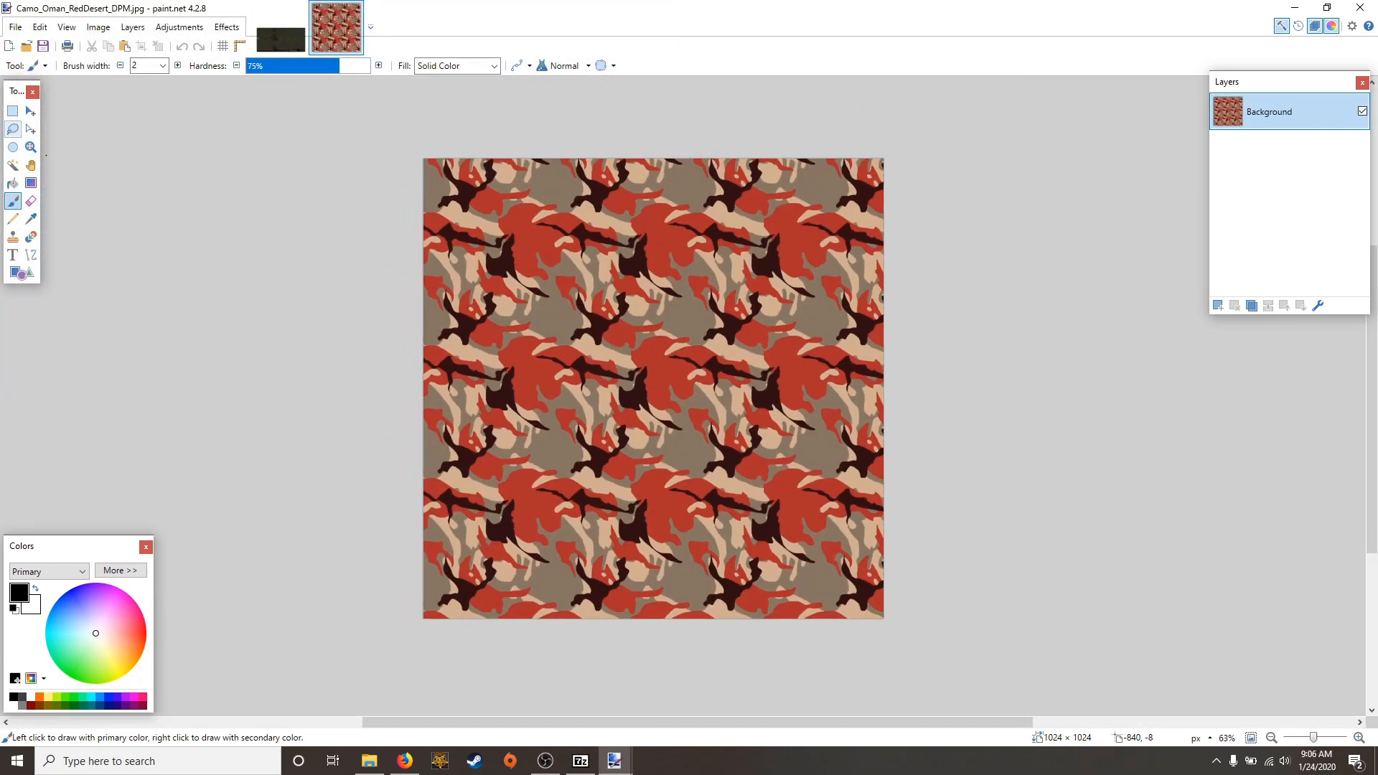
Copy the entire red desert camo pattern and paste it onto a new layer in kung.dds
{"action": "left_click", "coordinate": [13, 111]}
{"action": "left_click_drag", "start_coordinate": [114, 92], "coordinate": [1377, 774]}
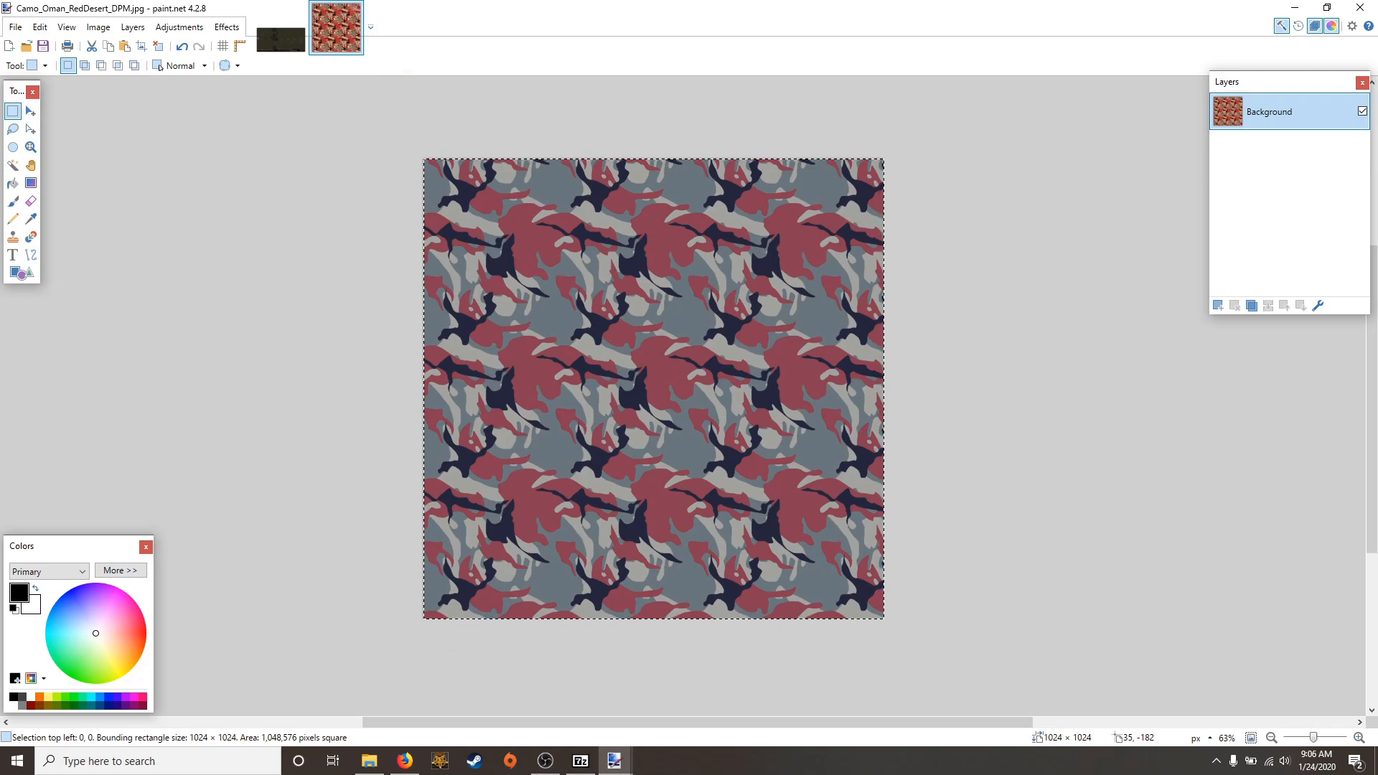
{"action": "left_click", "coordinate": [281, 39]}
{"action": "left_click", "coordinate": [1218, 305]}
{"action": "key", "text": "ctrl+v"}
{"action": "left_click", "coordinate": [601, 505]}
Scale the pasted camo to about 348 × 278 pixels and tile copies beside it across the upper part of the texture
{"action": "left_click_drag", "start_coordinate": [1129, 712], "coordinate": [778, 230]}
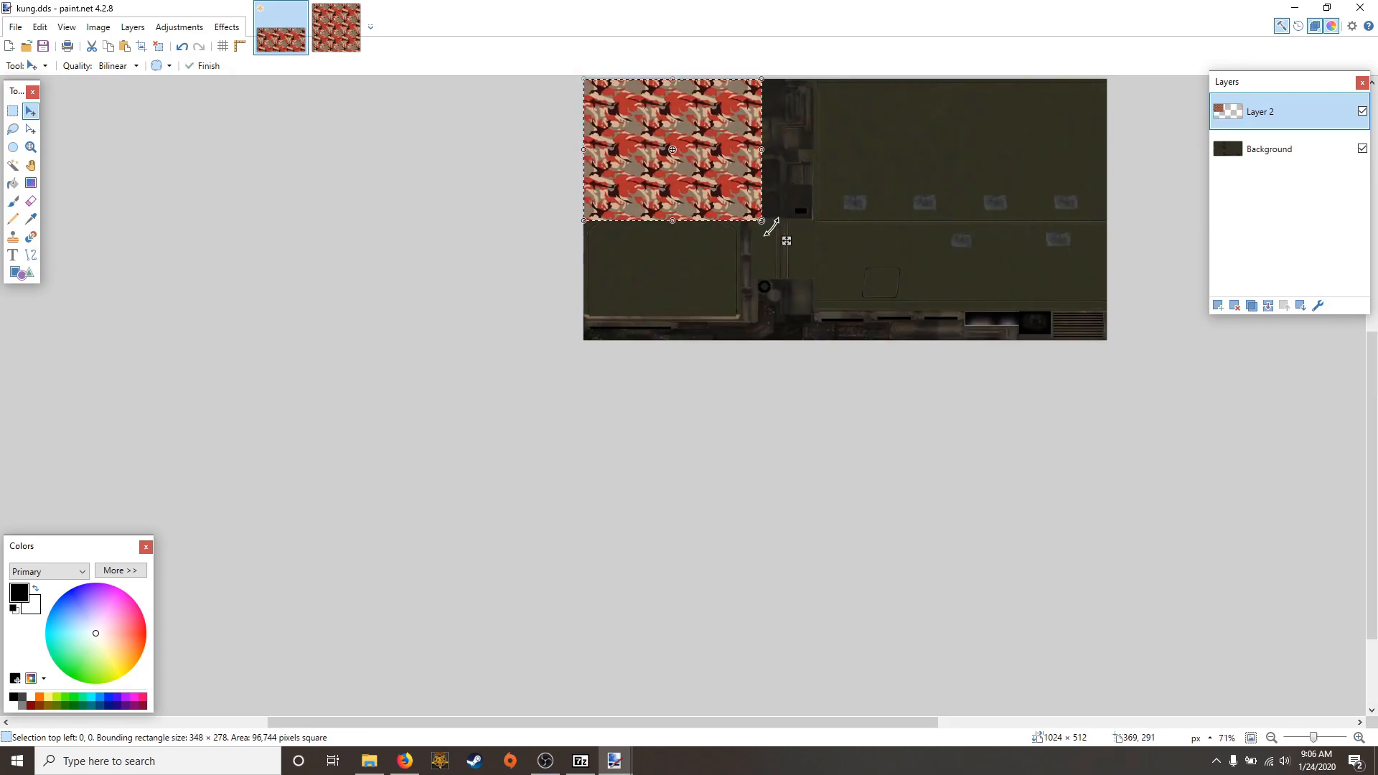
{"action": "scroll", "coordinate": [777, 233], "scroll_direction": "up", "scroll_amount": 3}
{"action": "left_click_drag", "start_coordinate": [777, 408], "coordinate": [1090, 407]}
{"action": "scroll", "coordinate": [956, 253], "scroll_direction": "right", "scroll_amount": 3}
{"action": "key", "text": "ctrl+v"}
{"action": "left_click_drag", "start_coordinate": [399, 241], "coordinate": [981, 239]}
{"action": "left_click_drag", "start_coordinate": [1099, 406], "coordinate": [1145, 408]}
Duplicate the whole row of camo tiles directly below itself to cover the rest of the texture, then deselect
{"action": "key", "text": "s"}
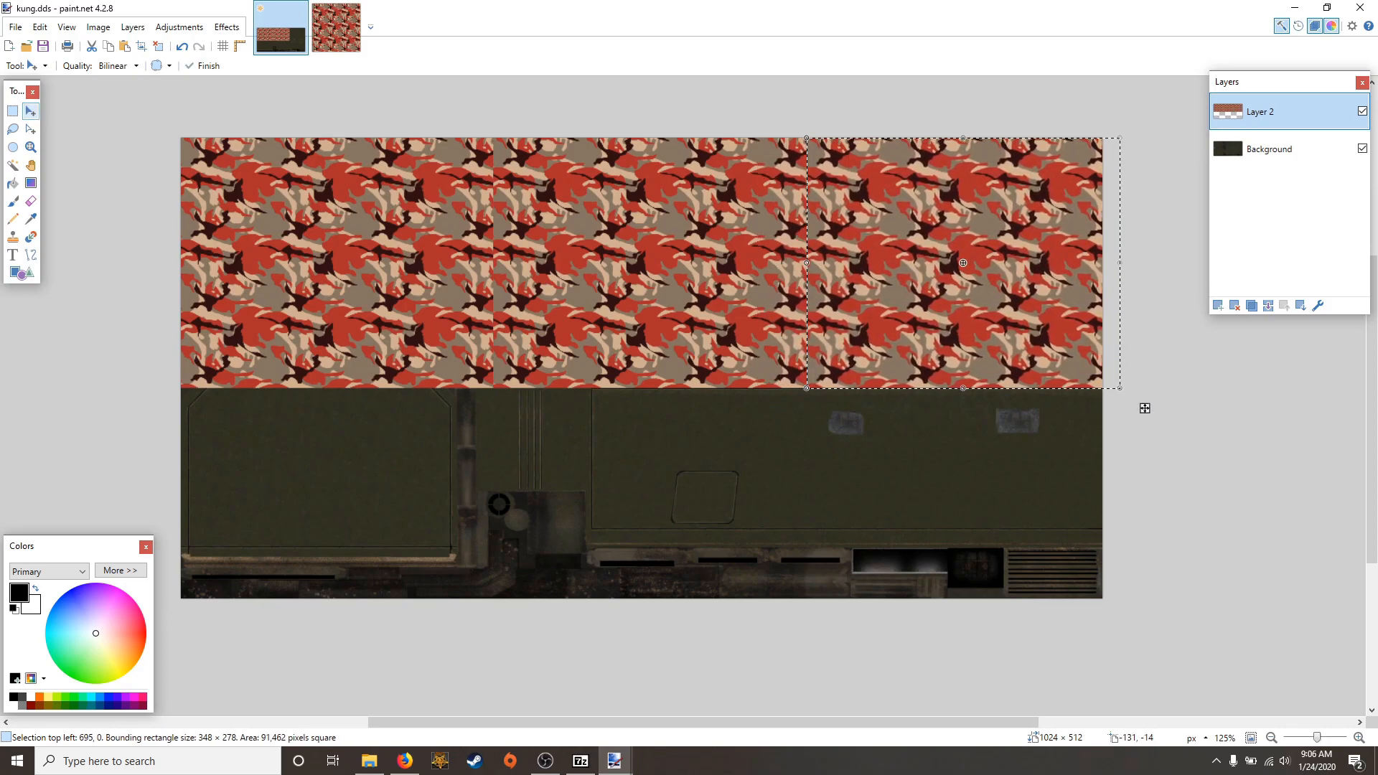
{"action": "left_click_drag", "start_coordinate": [238, 144], "coordinate": [1148, 386]}
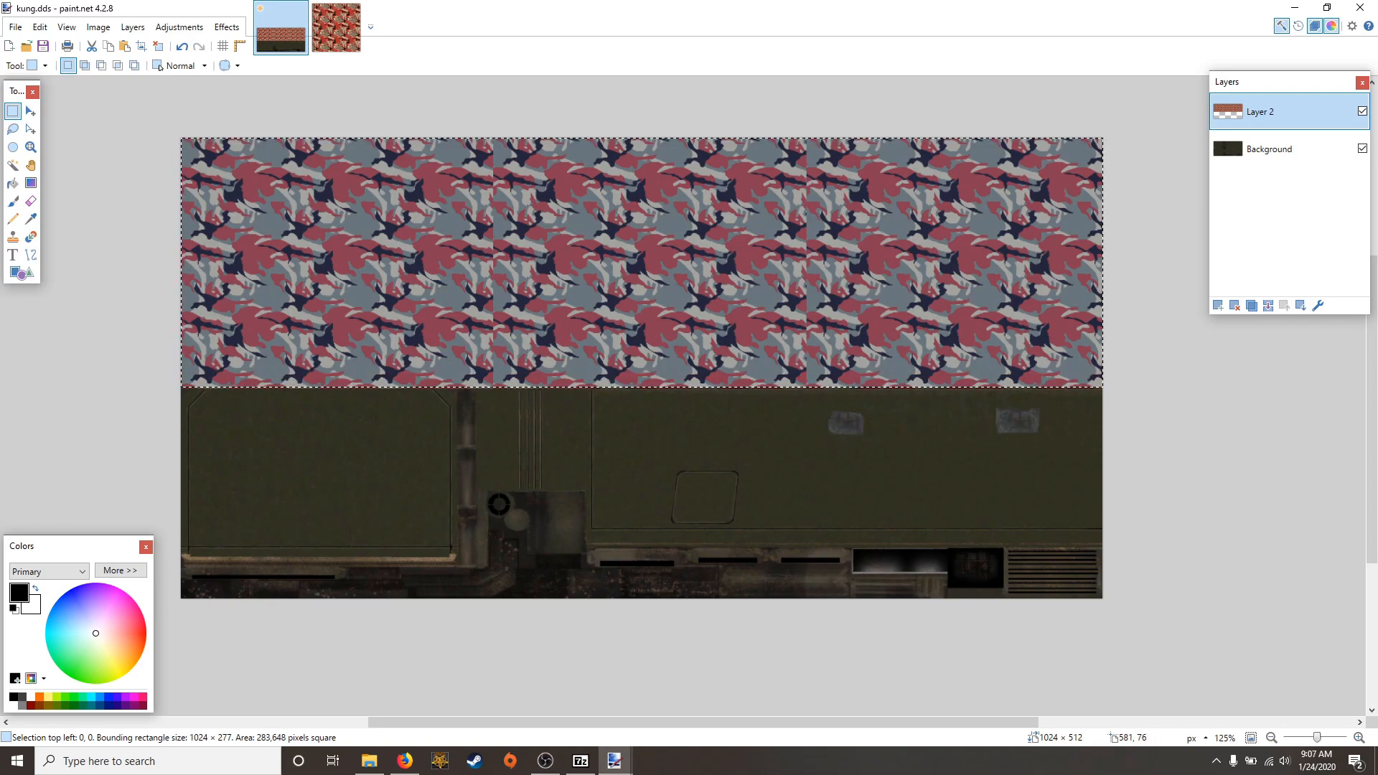
{"action": "key", "text": "ctrl+v"}
{"action": "left_click_drag", "start_coordinate": [698, 265], "coordinate": [697, 514]}
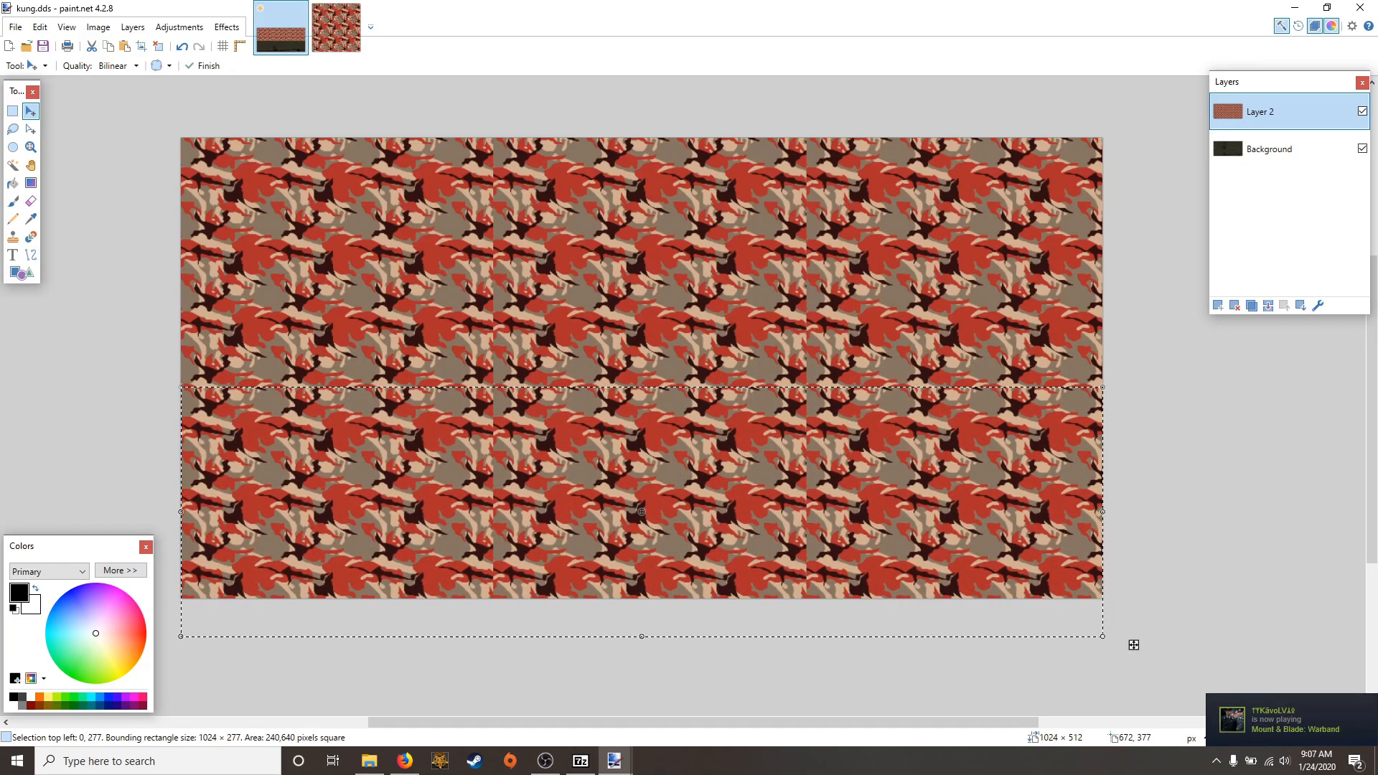
{"action": "left_click", "coordinate": [13, 111]}
{"action": "left_click", "coordinate": [115, 135]}
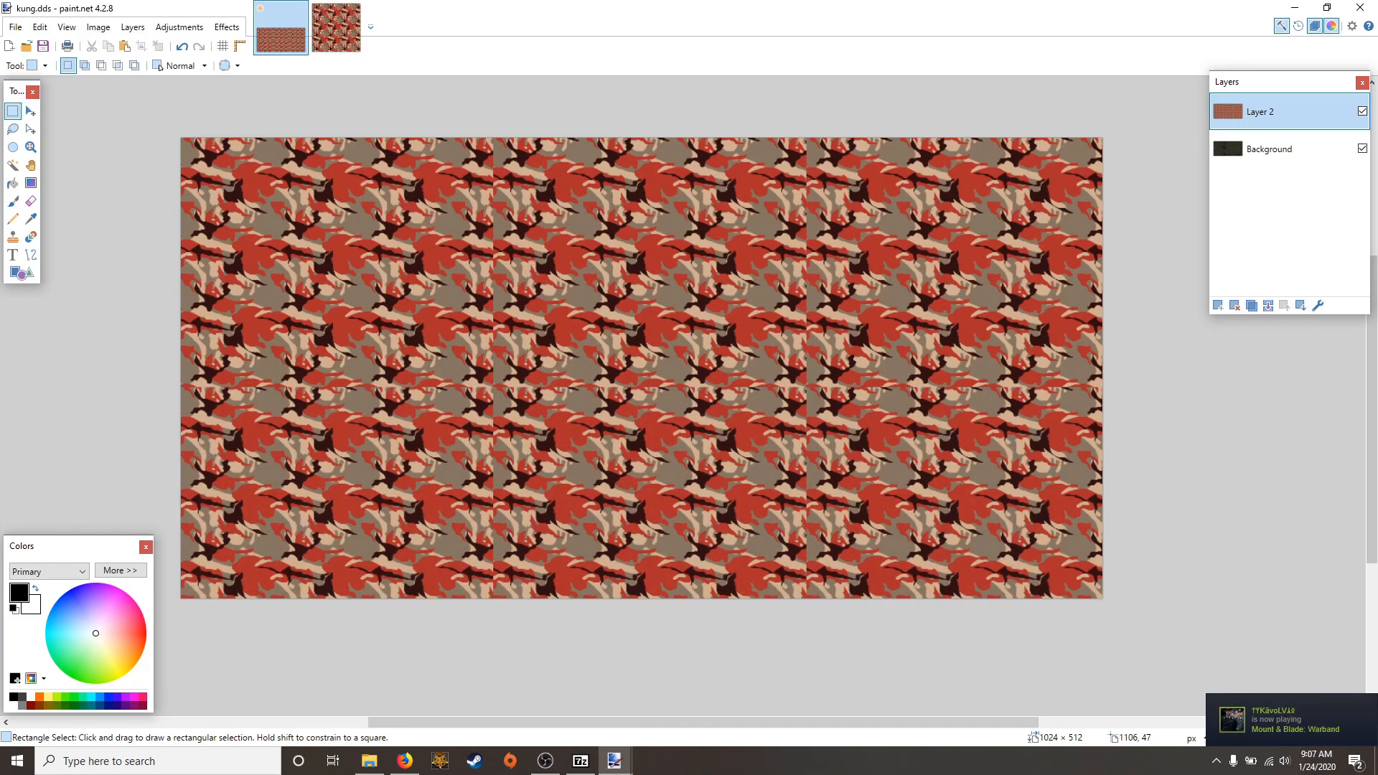
Set Layer 2's blend mode to Overlay and its opacity to 165
{"action": "left_click", "coordinate": [1318, 306]}
{"action": "scroll", "coordinate": [621, 384], "scroll_direction": "down", "scroll_amount": 4}
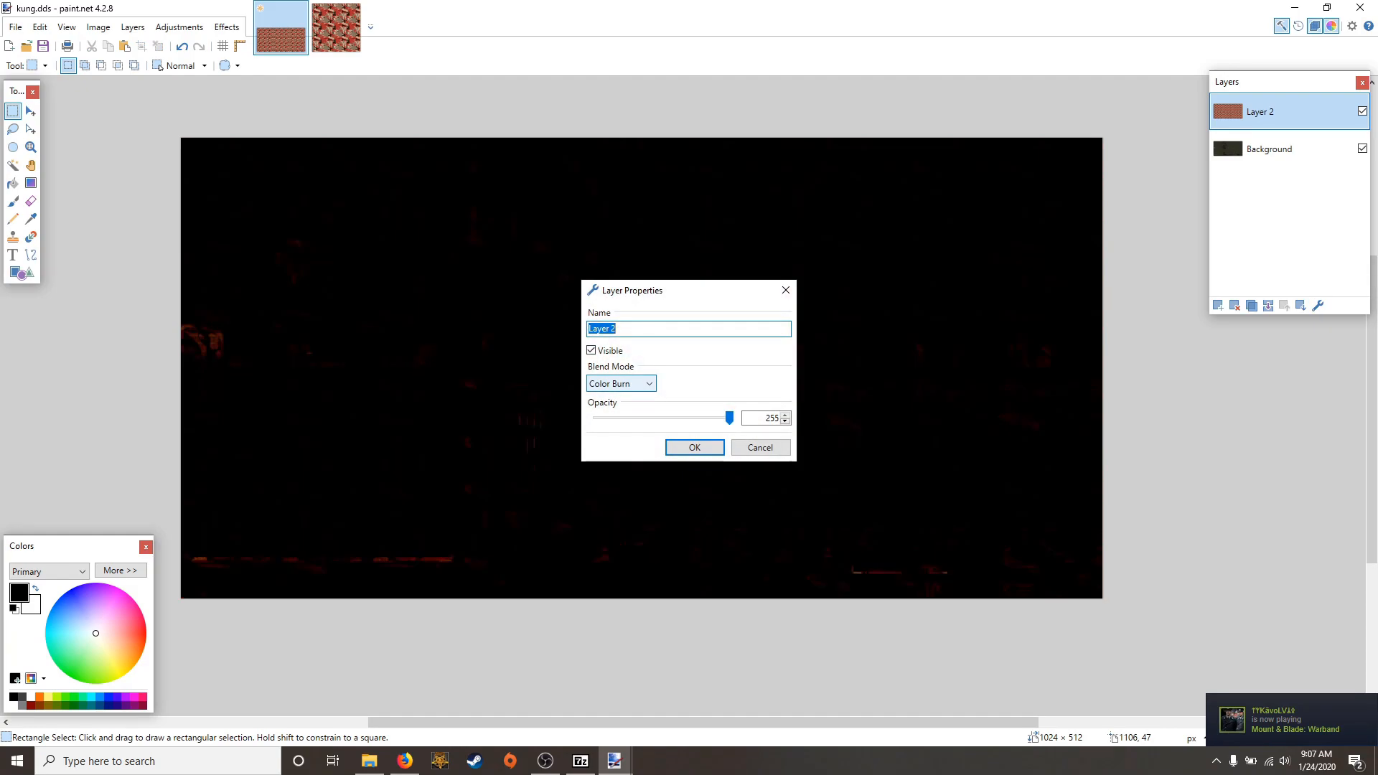
{"action": "scroll", "coordinate": [622, 385], "scroll_direction": "down", "scroll_amount": 3}
{"action": "left_click_drag", "start_coordinate": [730, 418], "coordinate": [698, 417]}
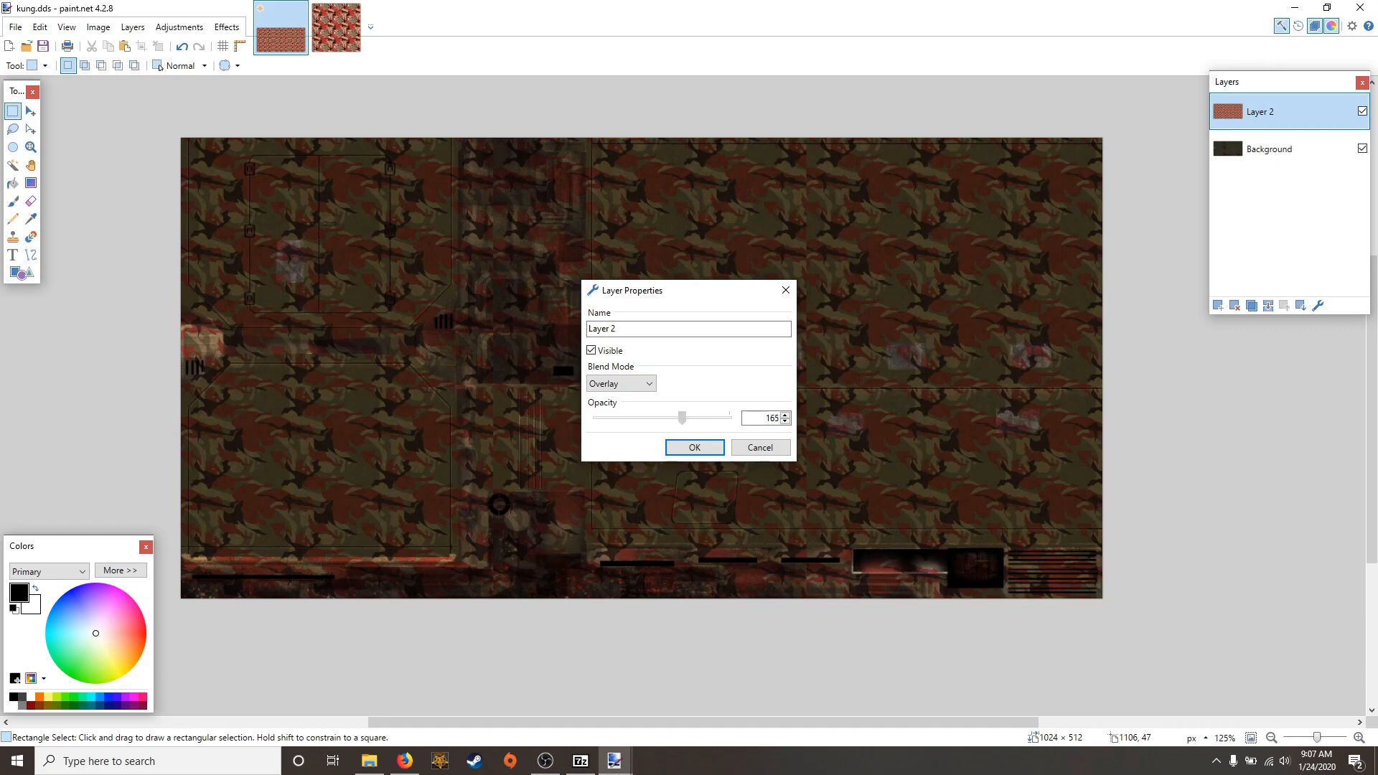
{"action": "left_click", "coordinate": [692, 445]}
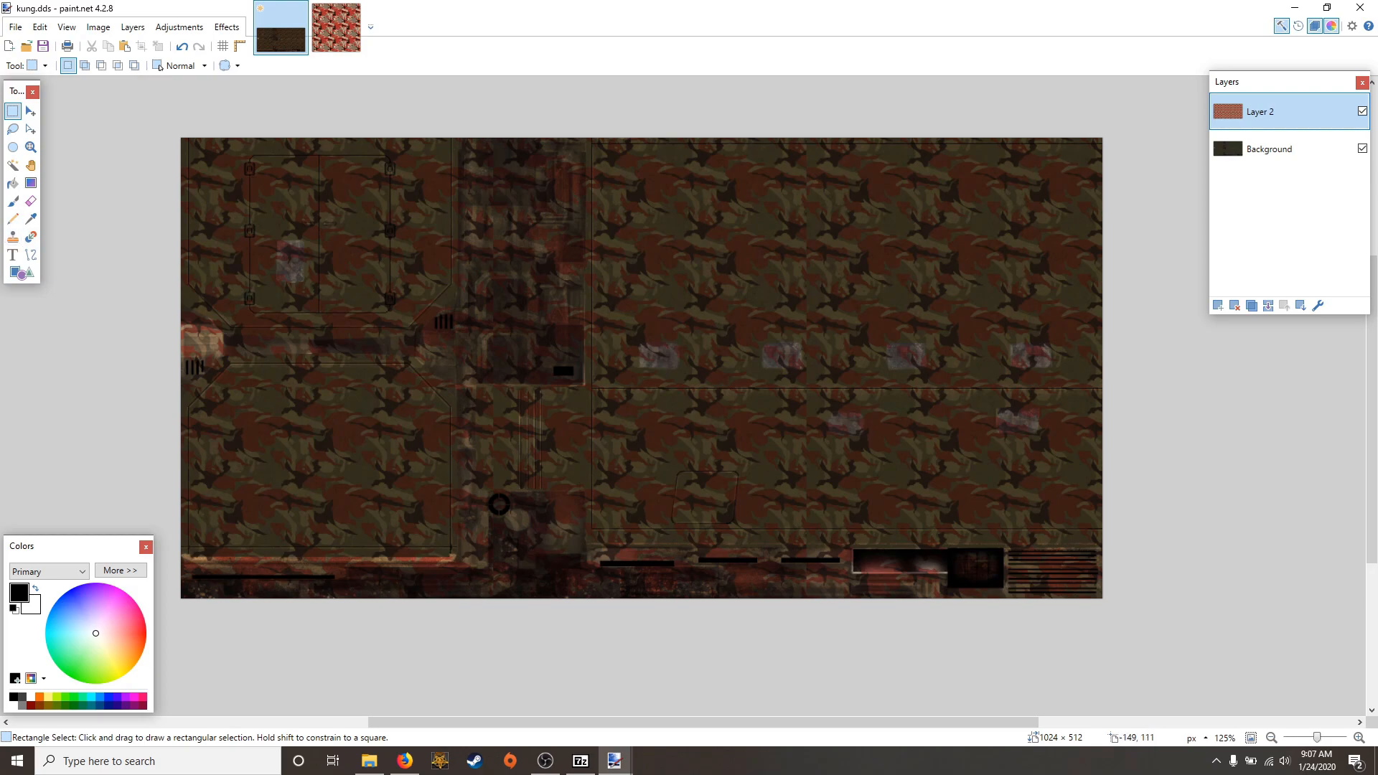
Choose the Eraser with a brush width of 14 and hide Layer 2 to expose the original texture
{"action": "left_click", "coordinate": [30, 201]}
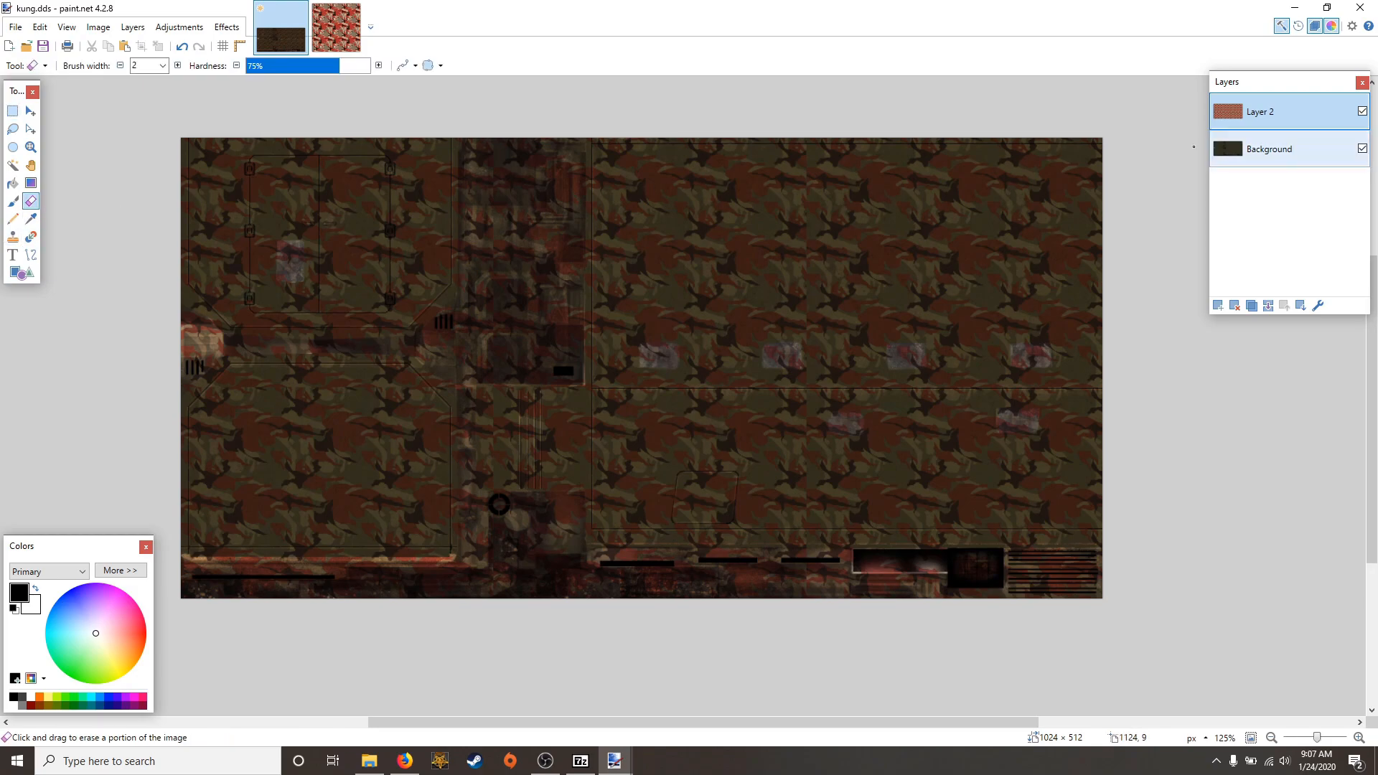
{"action": "left_click", "coordinate": [1362, 112]}
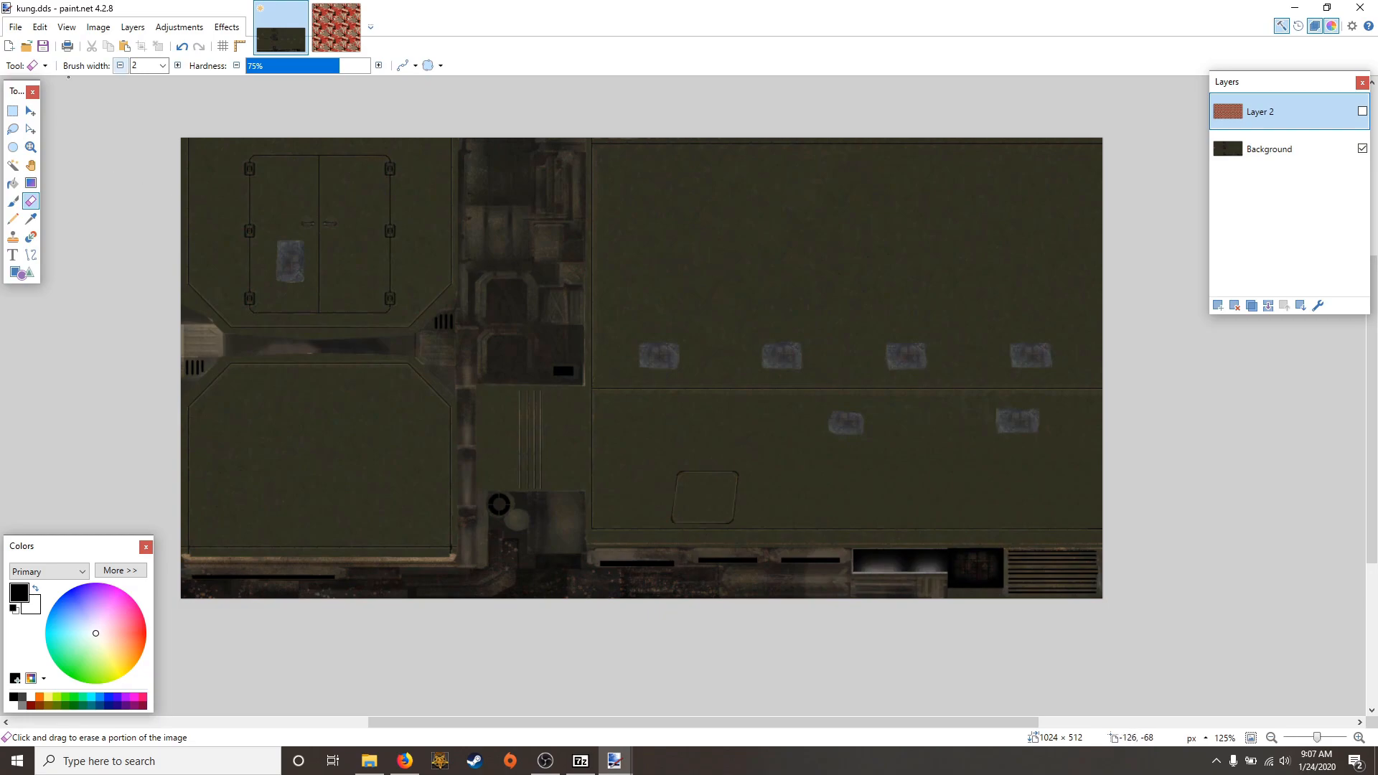
{"action": "scroll", "coordinate": [544, 360], "scroll_direction": "up", "scroll_amount": 5, "text": "ctrl"}
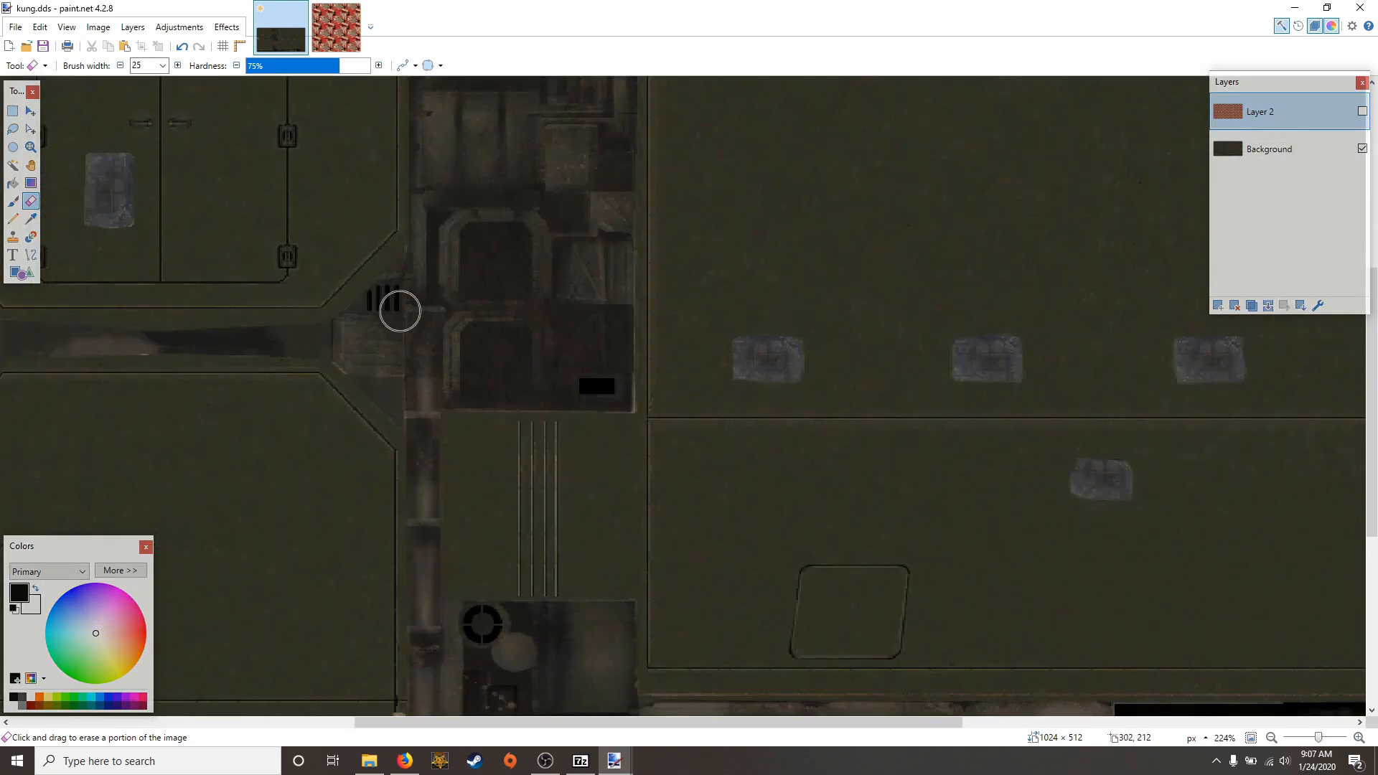
{"action": "scroll", "coordinate": [431, 314], "scroll_direction": "left", "scroll_amount": 3}
{"action": "scroll", "coordinate": [477, 298], "scroll_direction": "up", "scroll_amount": 3}
{"action": "scroll", "coordinate": [489, 323], "scroll_direction": "up", "scroll_amount": 2, "text": "ctrl"}
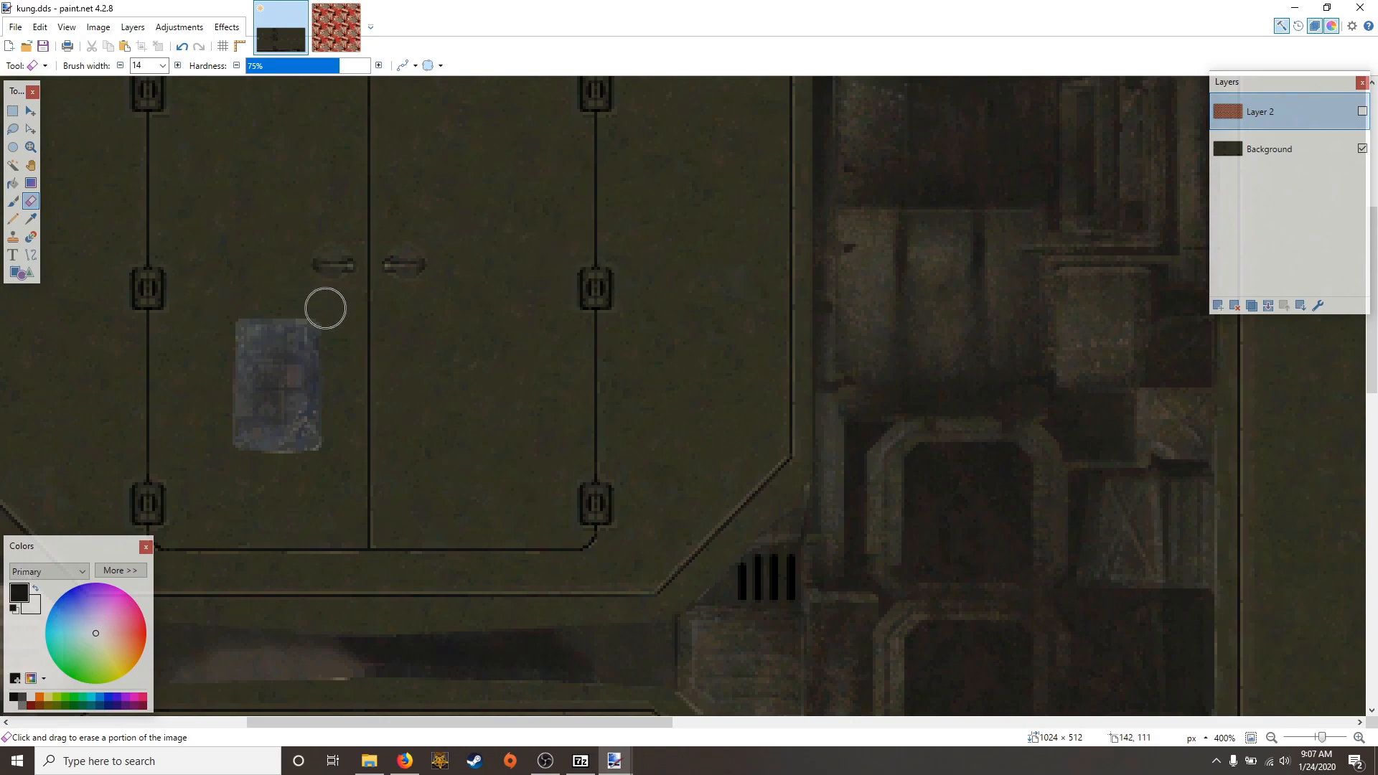
Examine the doors, machinery details and lower strip of the original texture for parts that should not carry camo
{"action": "scroll", "coordinate": [468, 299], "scroll_direction": "up", "scroll_amount": 3}
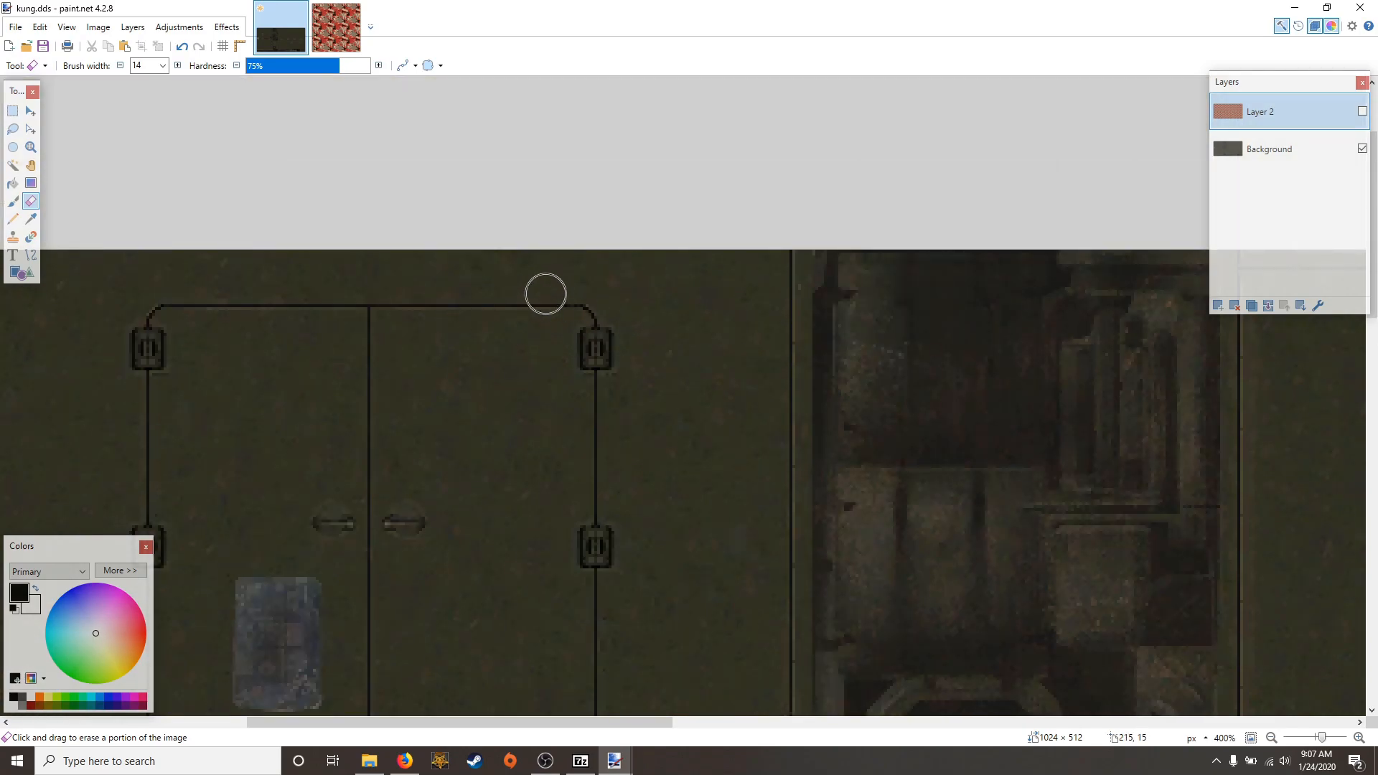
{"action": "scroll", "coordinate": [816, 412], "scroll_direction": "down", "scroll_amount": 3}
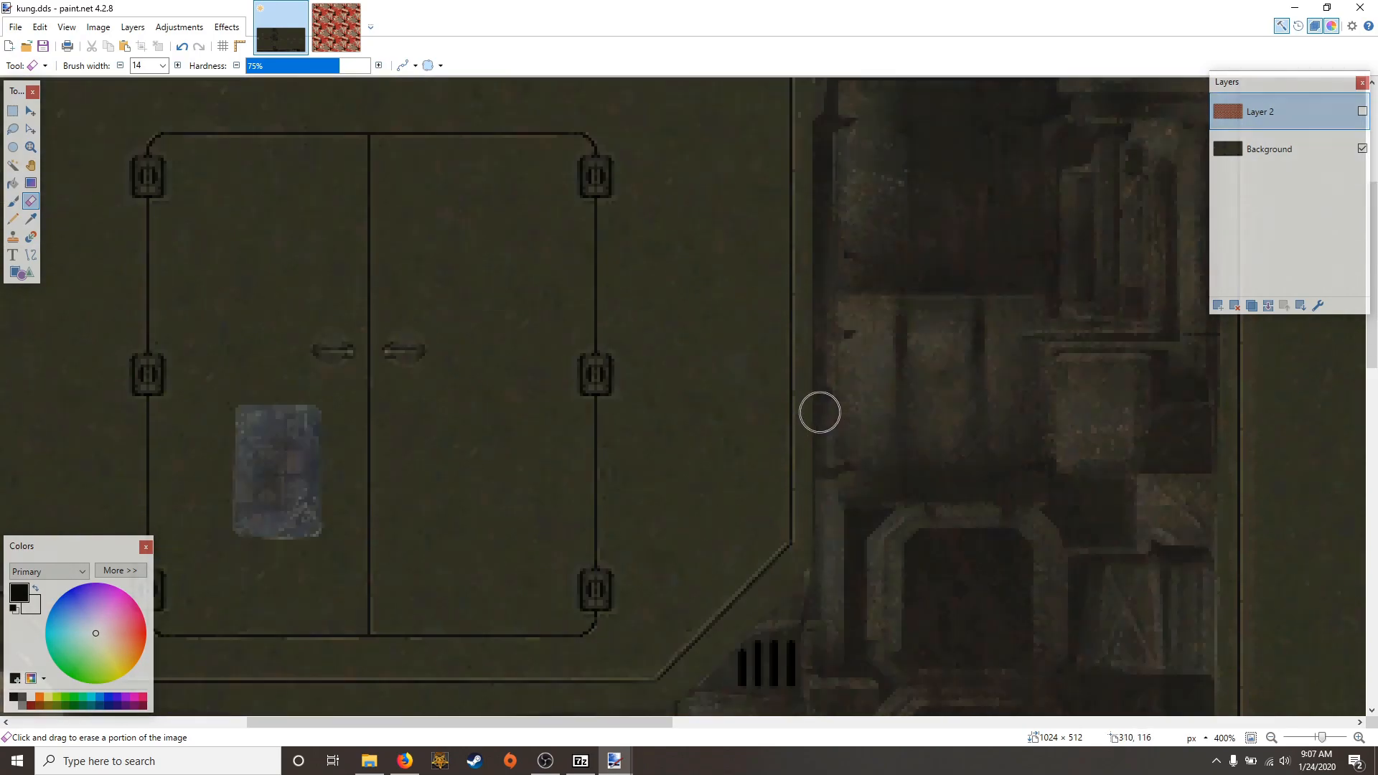
{"action": "scroll", "coordinate": [888, 381], "scroll_direction": "right", "scroll_amount": 3}
{"action": "scroll", "coordinate": [886, 400], "scroll_direction": "down", "scroll_amount": 6}
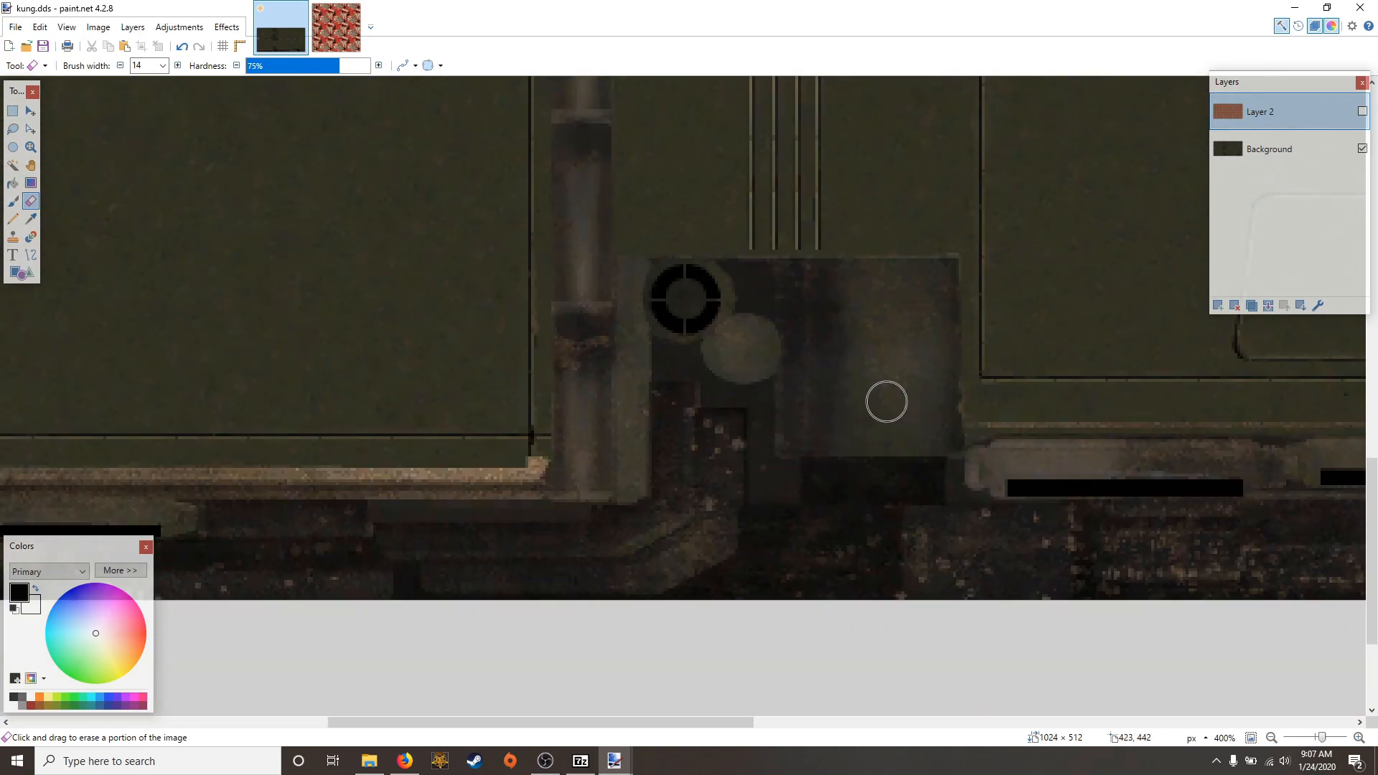
{"action": "scroll", "coordinate": [886, 402], "scroll_direction": "right", "scroll_amount": 4}
{"action": "scroll", "coordinate": [886, 406], "scroll_direction": "right", "scroll_amount": 5}
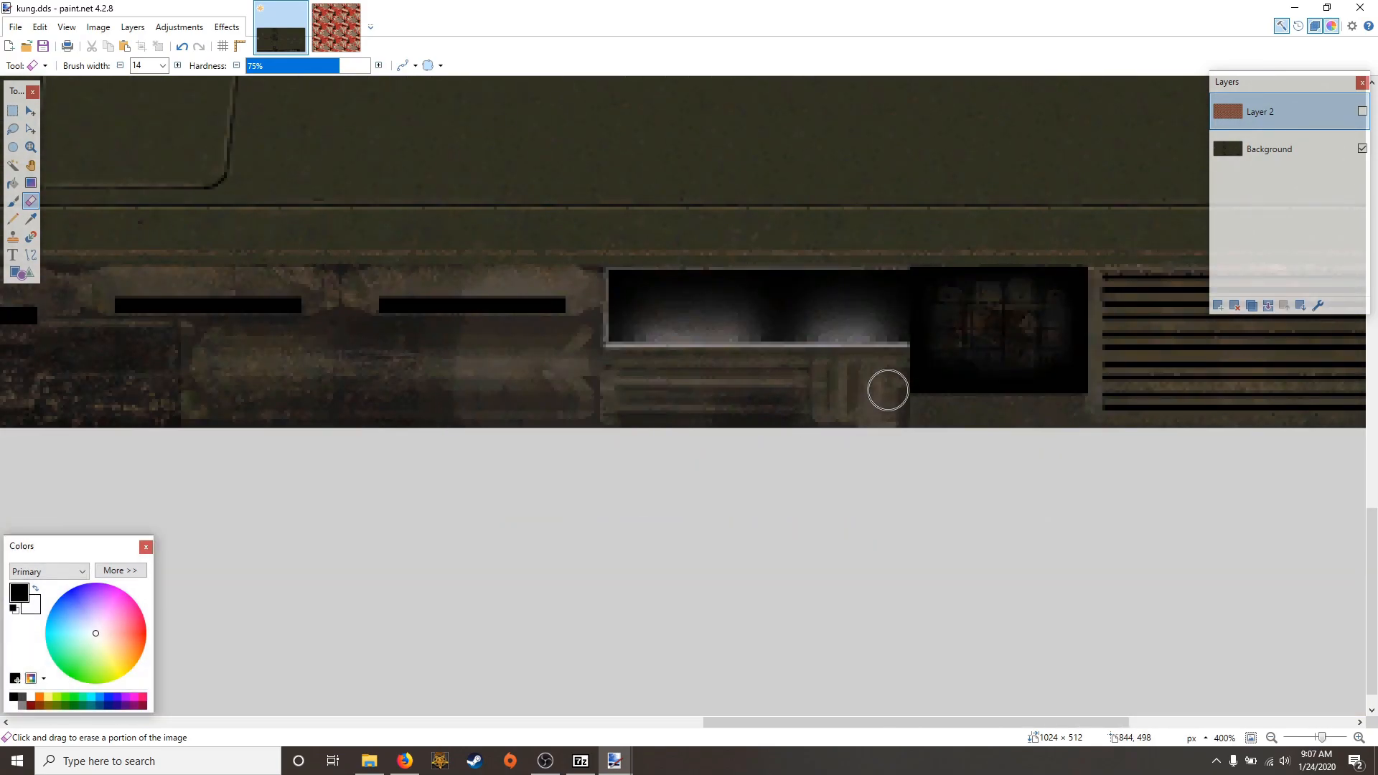
{"action": "scroll", "coordinate": [888, 390], "scroll_direction": "down", "scroll_amount": 5, "text": "ctrl"}
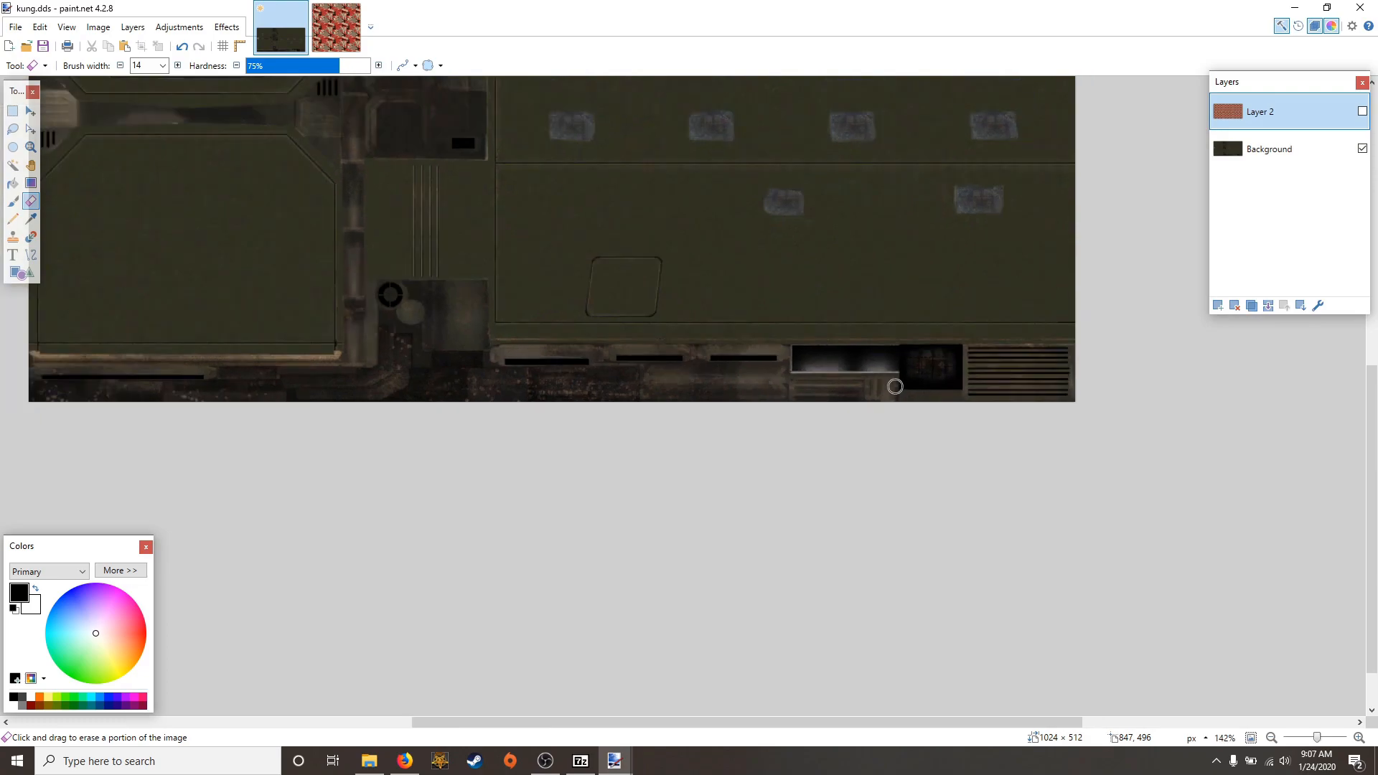
{"action": "scroll", "coordinate": [895, 385], "scroll_direction": "left", "scroll_amount": 3}
{"action": "scroll", "coordinate": [896, 385], "scroll_direction": "up", "scroll_amount": 2}
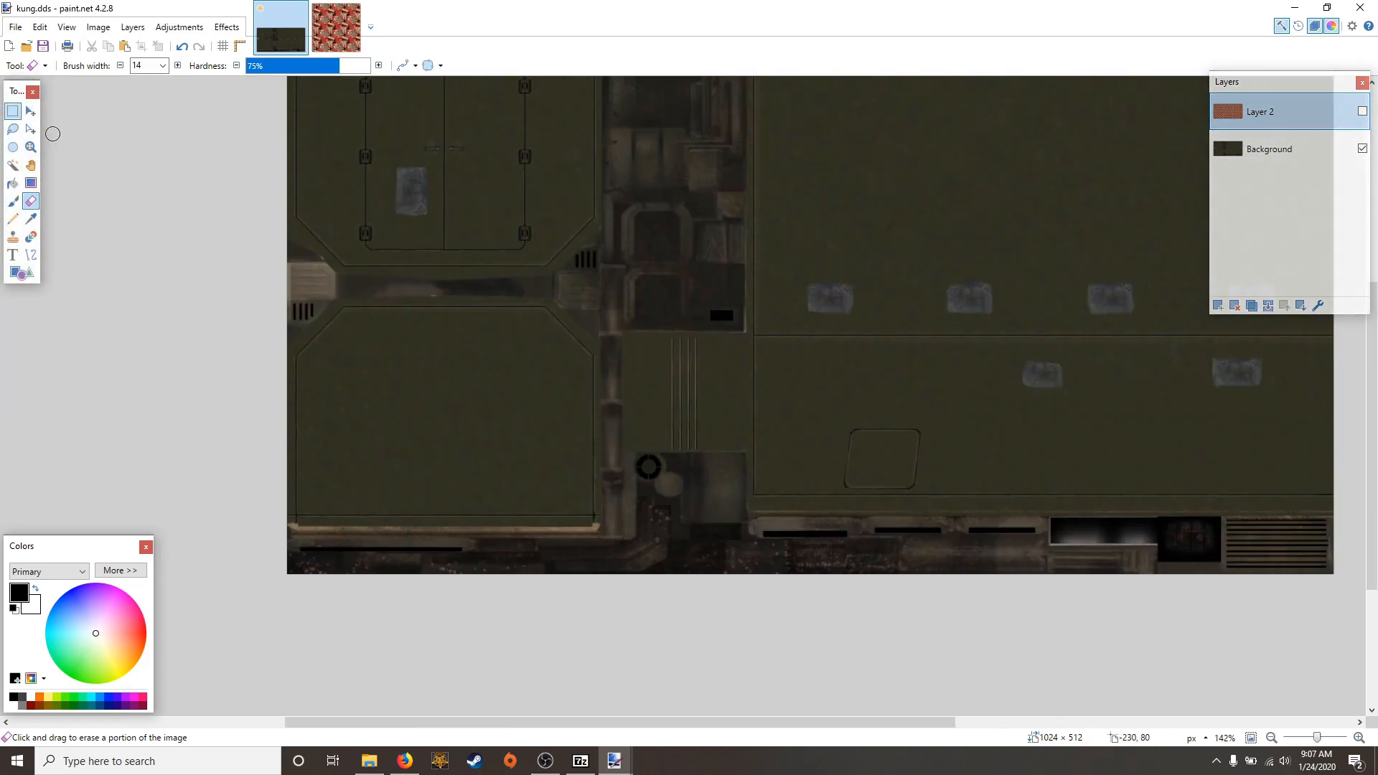
Select the rectangular machinery block between the door panels and the large side panel
{"action": "key", "text": "s"}
{"action": "scroll", "coordinate": [622, 268], "scroll_direction": "up", "scroll_amount": 3}
{"action": "left_click_drag", "start_coordinate": [609, 226], "coordinate": [743, 501]}
{"action": "scroll", "coordinate": [743, 501], "scroll_direction": "up", "scroll_amount": 3}
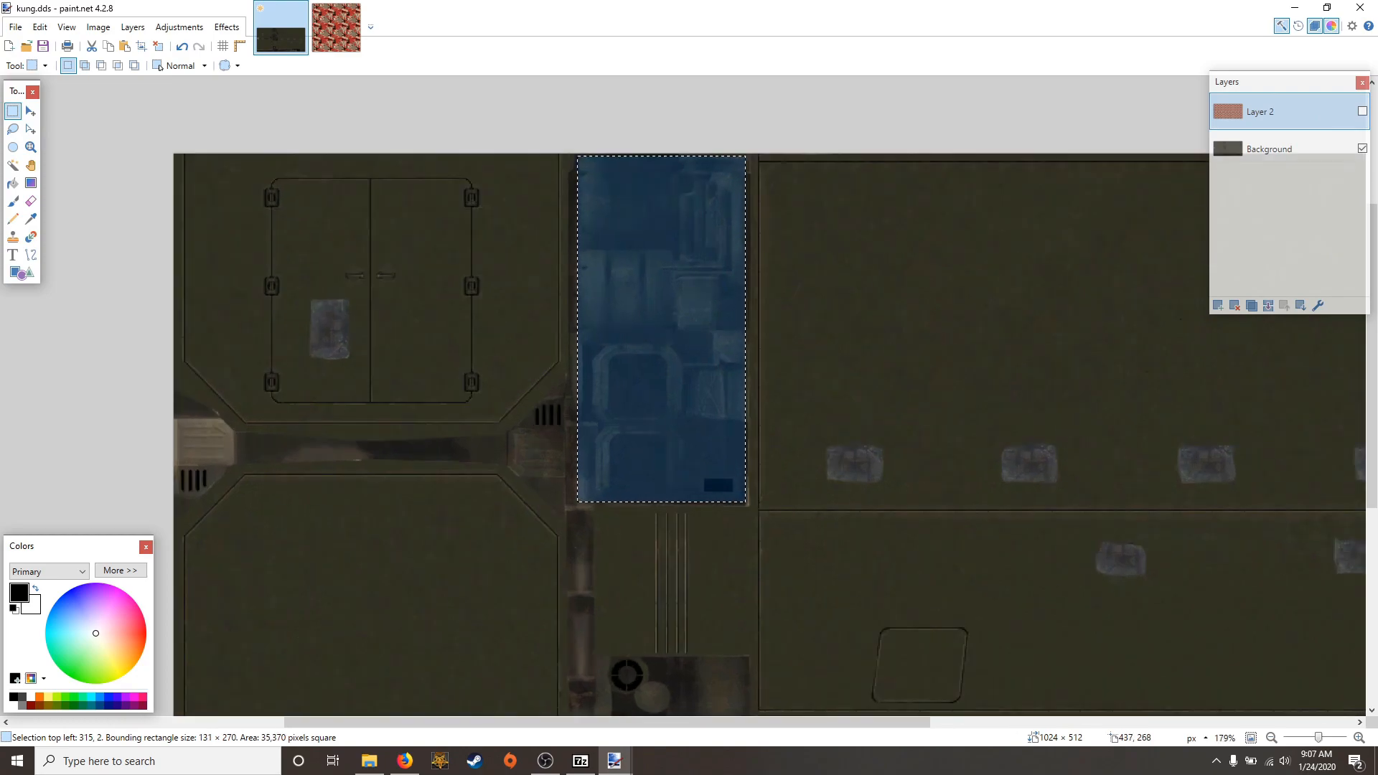
Select the ribbed plate at the right end of the horizontal strip between the door panels, plus the slotted vent above it
{"action": "left_click_drag", "start_coordinate": [751, 382], "coordinate": [627, 462]}
{"action": "left_click_drag", "start_coordinate": [629, 396], "coordinate": [614, 446]}
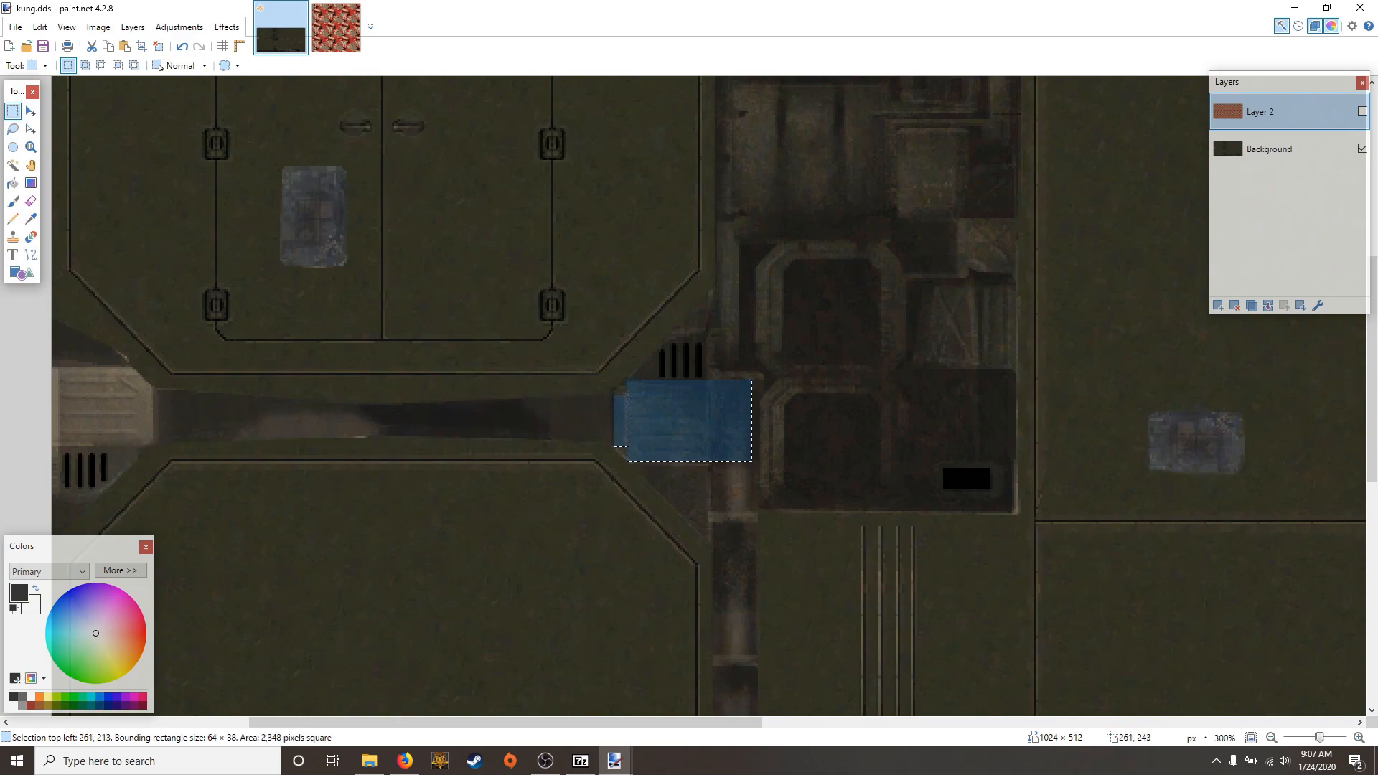
{"action": "scroll", "coordinate": [689, 395], "scroll_direction": "left", "scroll_amount": 3}
{"action": "left_click_drag", "start_coordinate": [980, 343], "coordinate": [916, 351]}
{"action": "scroll", "coordinate": [998, 380], "scroll_direction": "right", "scroll_amount": 2}
{"action": "scroll", "coordinate": [997, 381], "scroll_direction": "right", "scroll_amount": 2}
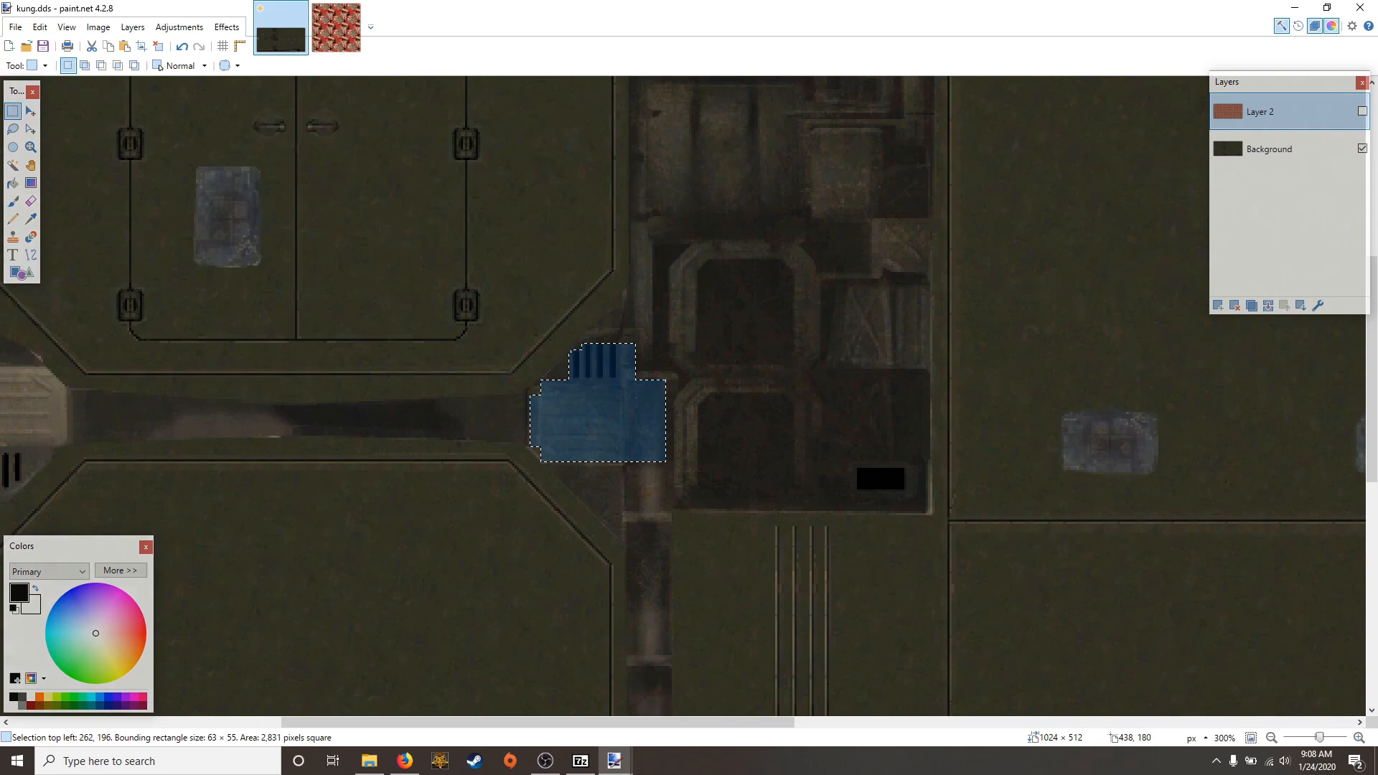
Add the whole machinery block, down to its small black rectangle, to the current selection
{"action": "scroll", "coordinate": [916, 311], "scroll_direction": "down", "scroll_amount": 2}
{"action": "scroll", "coordinate": [917, 309], "scroll_direction": "up", "scroll_amount": 2}
{"action": "scroll", "coordinate": [915, 302], "scroll_direction": "down", "scroll_amount": 2}
{"action": "scroll", "coordinate": [905, 199], "scroll_direction": "up", "scroll_amount": 2}
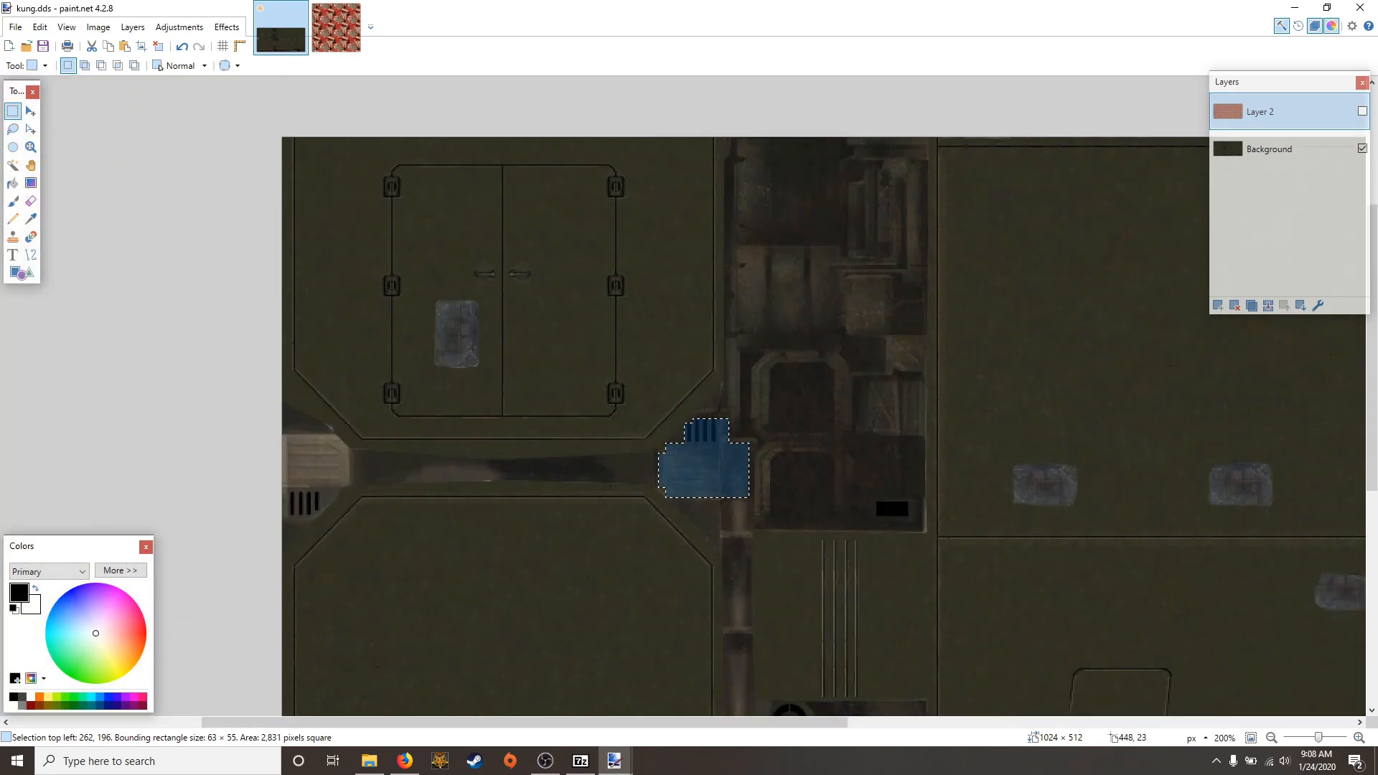
{"action": "left_click_drag", "start_coordinate": [929, 136], "coordinate": [726, 526]}
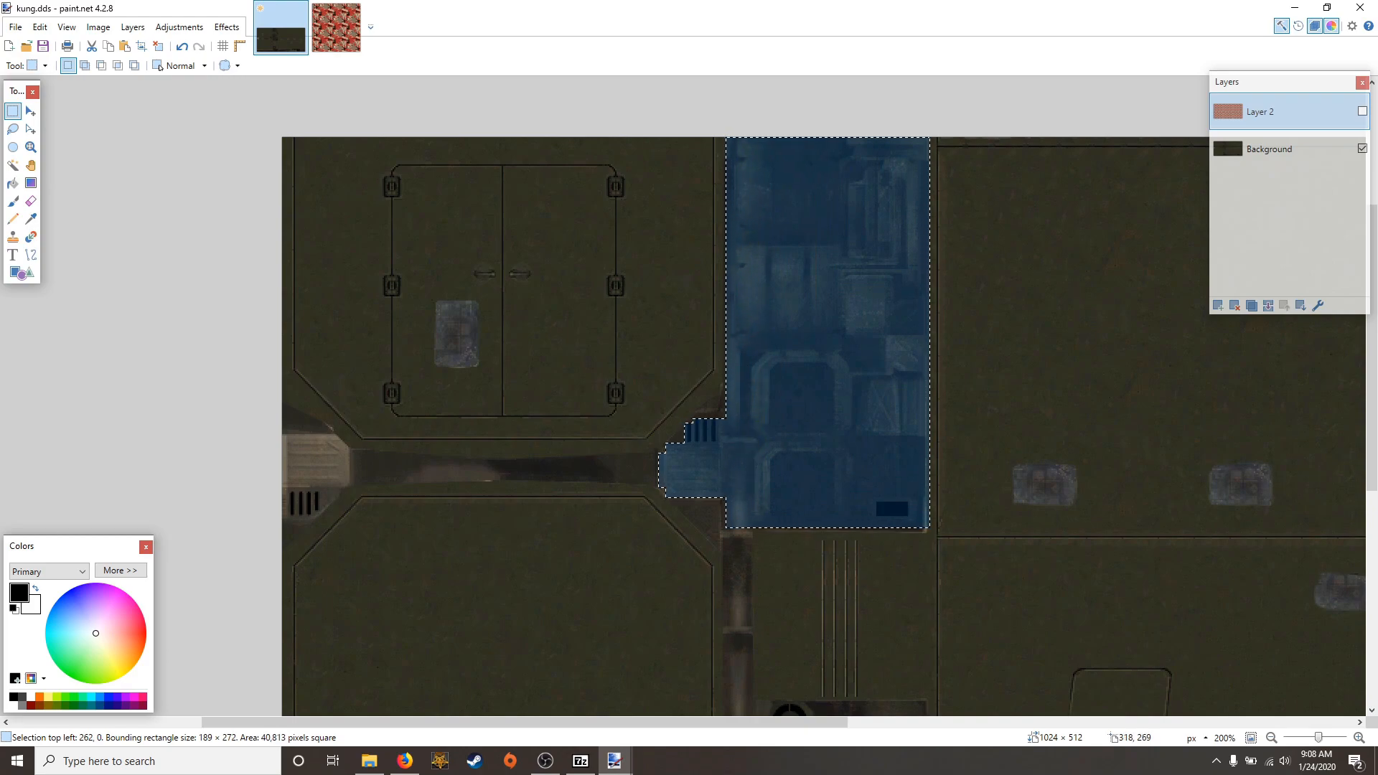
Add the narrow vertical pipe column beside the lower door panel, including its upper edge, to the selection
{"action": "scroll", "coordinate": [744, 519], "scroll_direction": "up", "scroll_amount": 5}
{"action": "scroll", "coordinate": [747, 493], "scroll_direction": "down", "scroll_amount": 5}
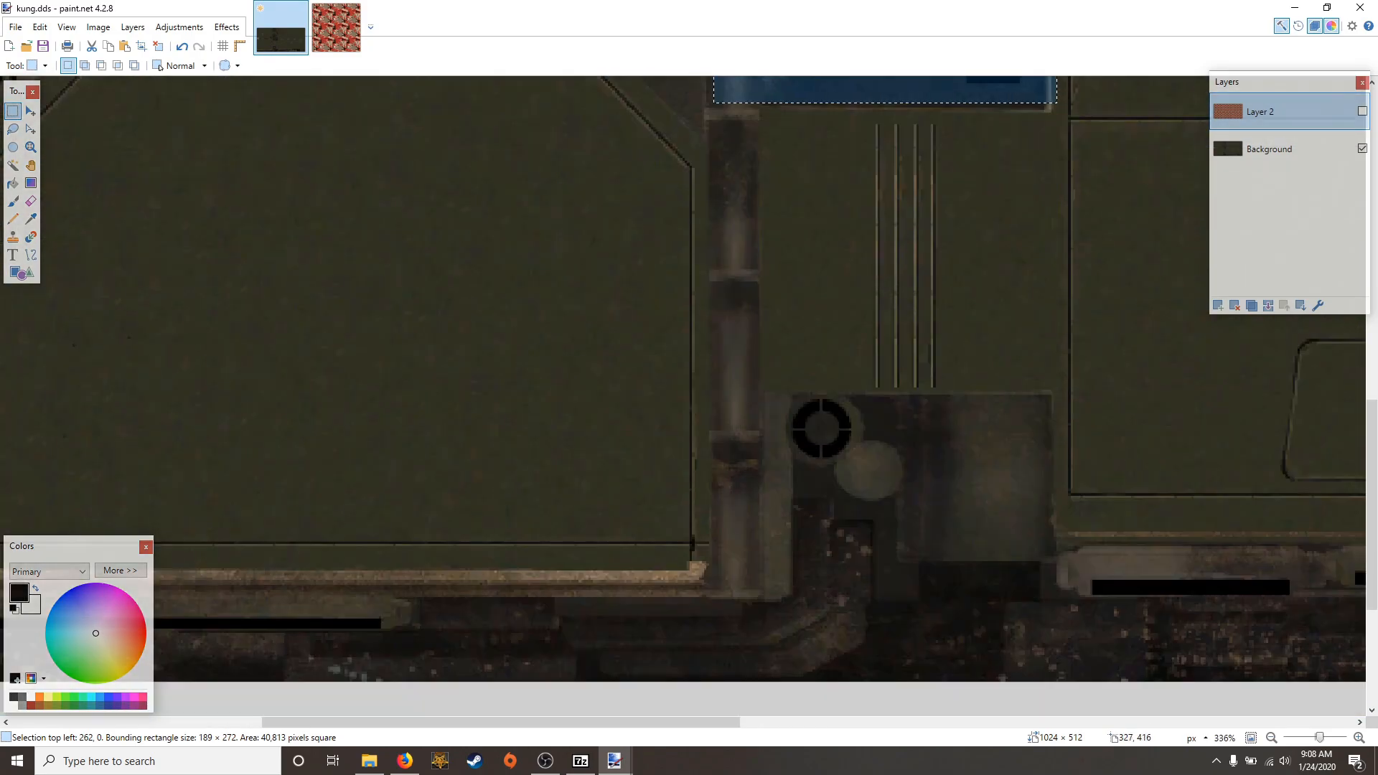
{"action": "left_click_drag", "start_coordinate": [756, 189], "coordinate": [718, 693]}
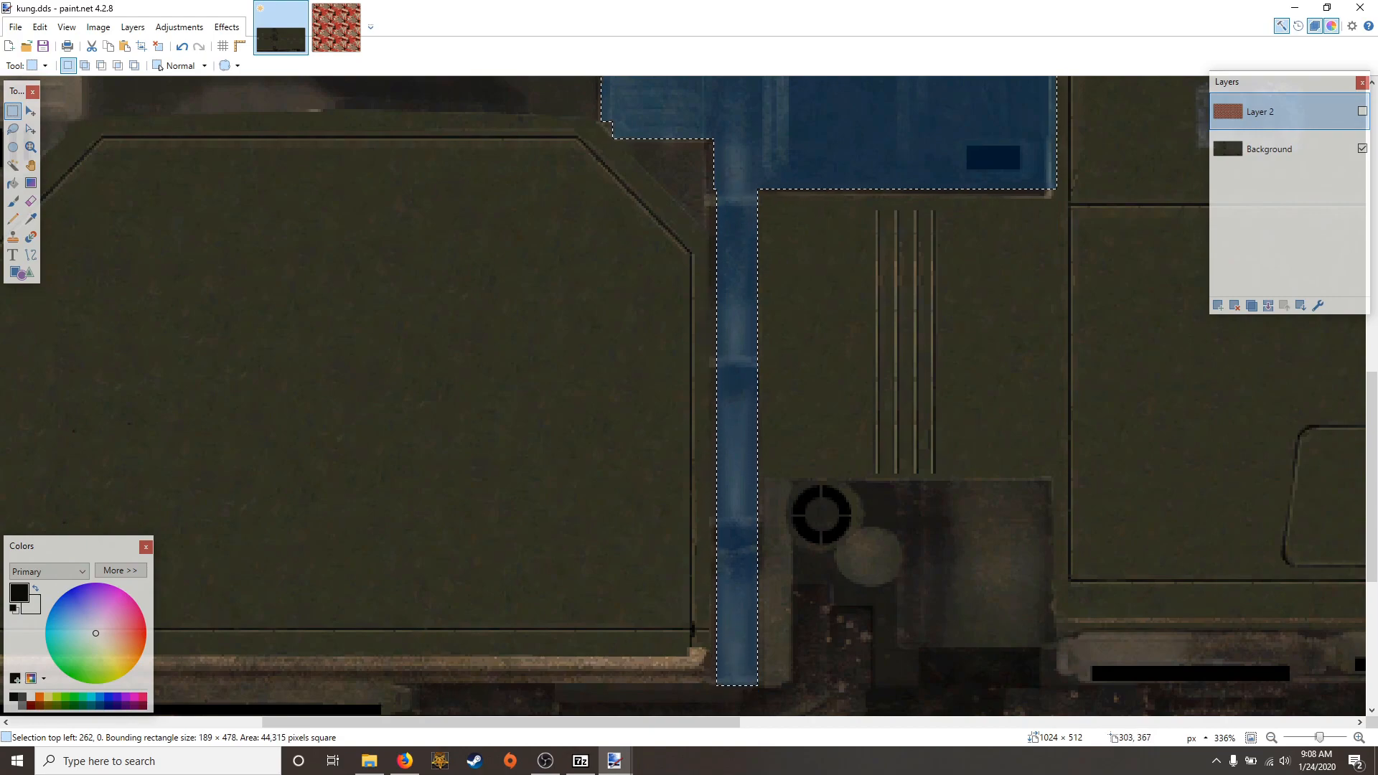
{"action": "left_click_drag", "start_coordinate": [726, 160], "coordinate": [707, 225]}
{"action": "left_click_drag", "start_coordinate": [714, 169], "coordinate": [707, 171]}
Add the light trim strip with its end caps beneath the lower door panel to the selection
{"action": "scroll", "coordinate": [759, 234], "scroll_direction": "down", "scroll_amount": 4}
{"action": "scroll", "coordinate": [800, 321], "scroll_direction": "left", "scroll_amount": 3}
{"action": "scroll", "coordinate": [800, 321], "scroll_direction": "left", "scroll_amount": 3}
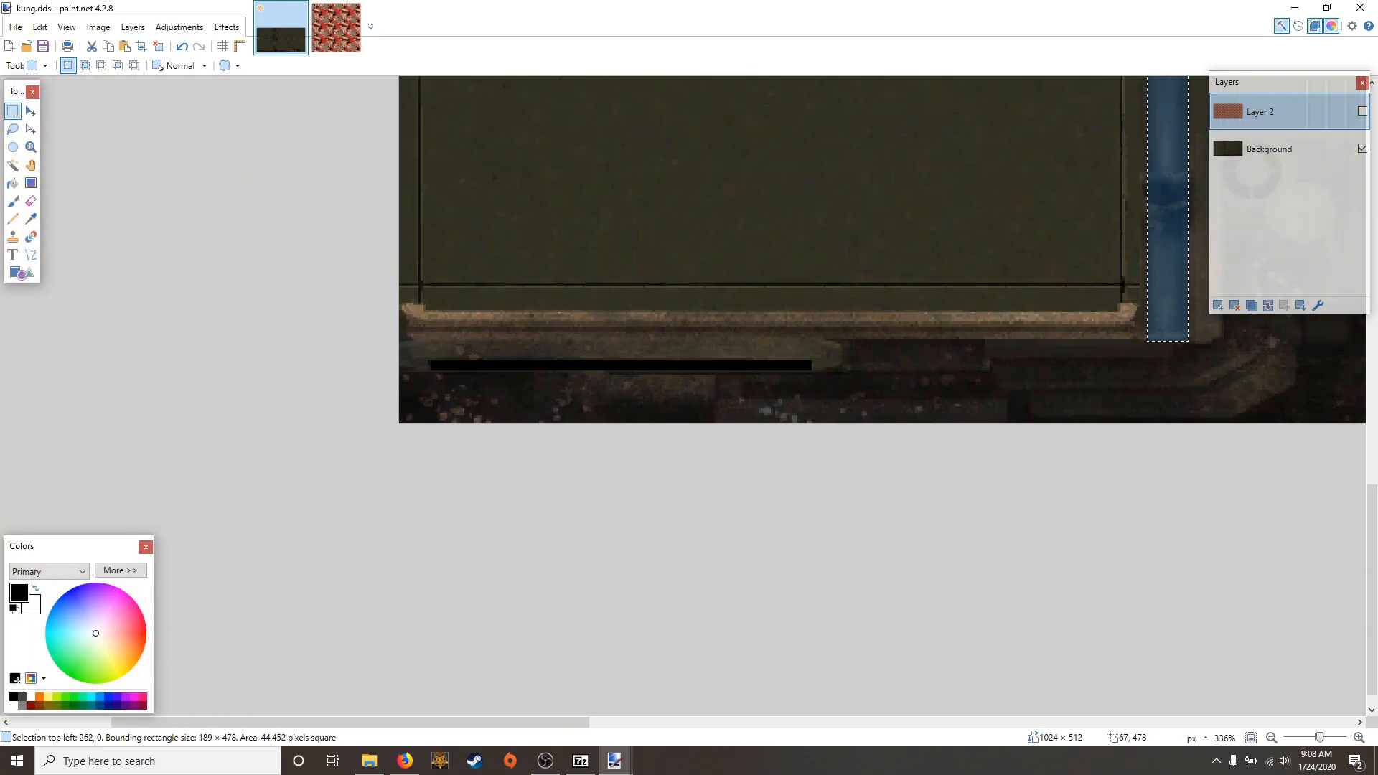
{"action": "left_click_drag", "start_coordinate": [403, 304], "coordinate": [1122, 319]}
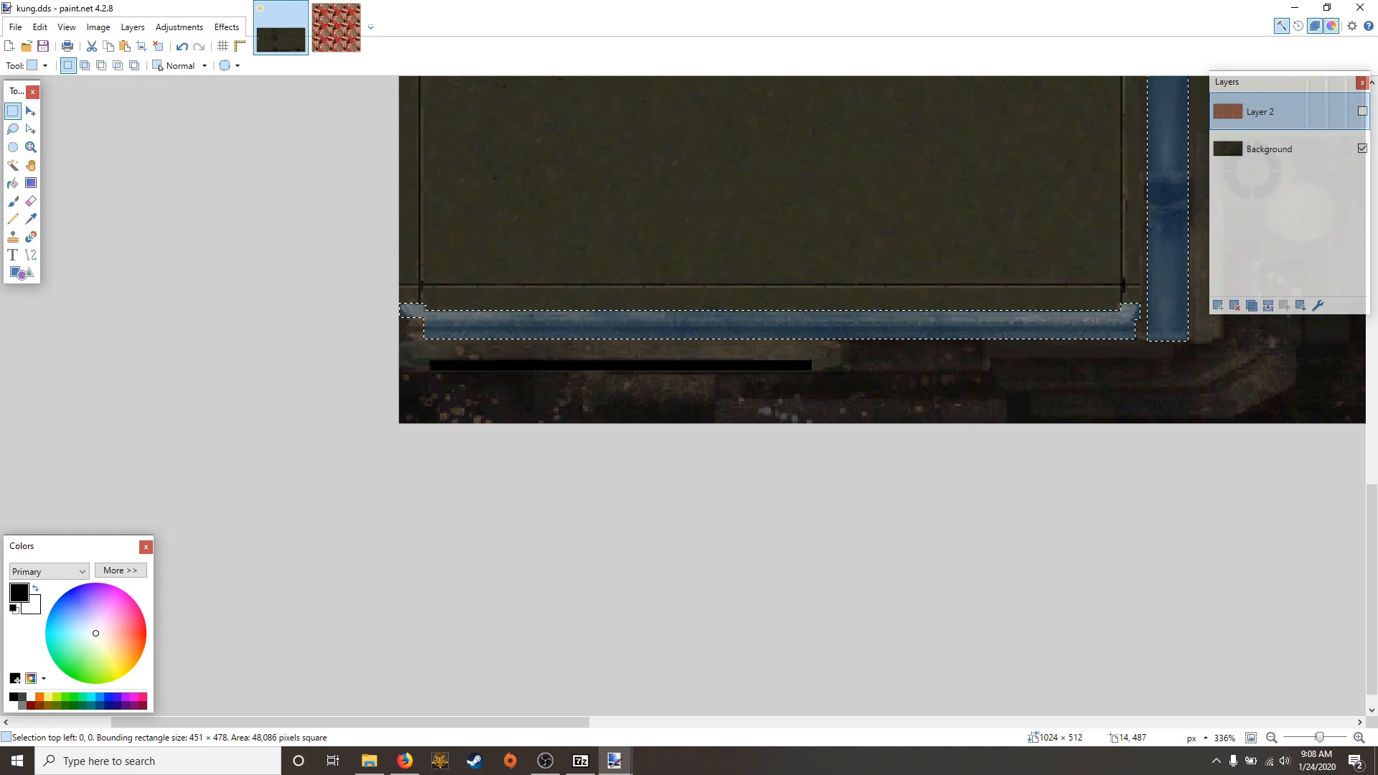
Add the long black slot below the trim and the full-width band along the texture's bottom edge to the selection
{"action": "left_click_drag", "start_coordinate": [445, 364], "coordinate": [810, 368]}
{"action": "left_click_drag", "start_coordinate": [402, 373], "coordinate": [1359, 429]}
{"action": "scroll", "coordinate": [927, 365], "scroll_direction": "up", "scroll_amount": 1}
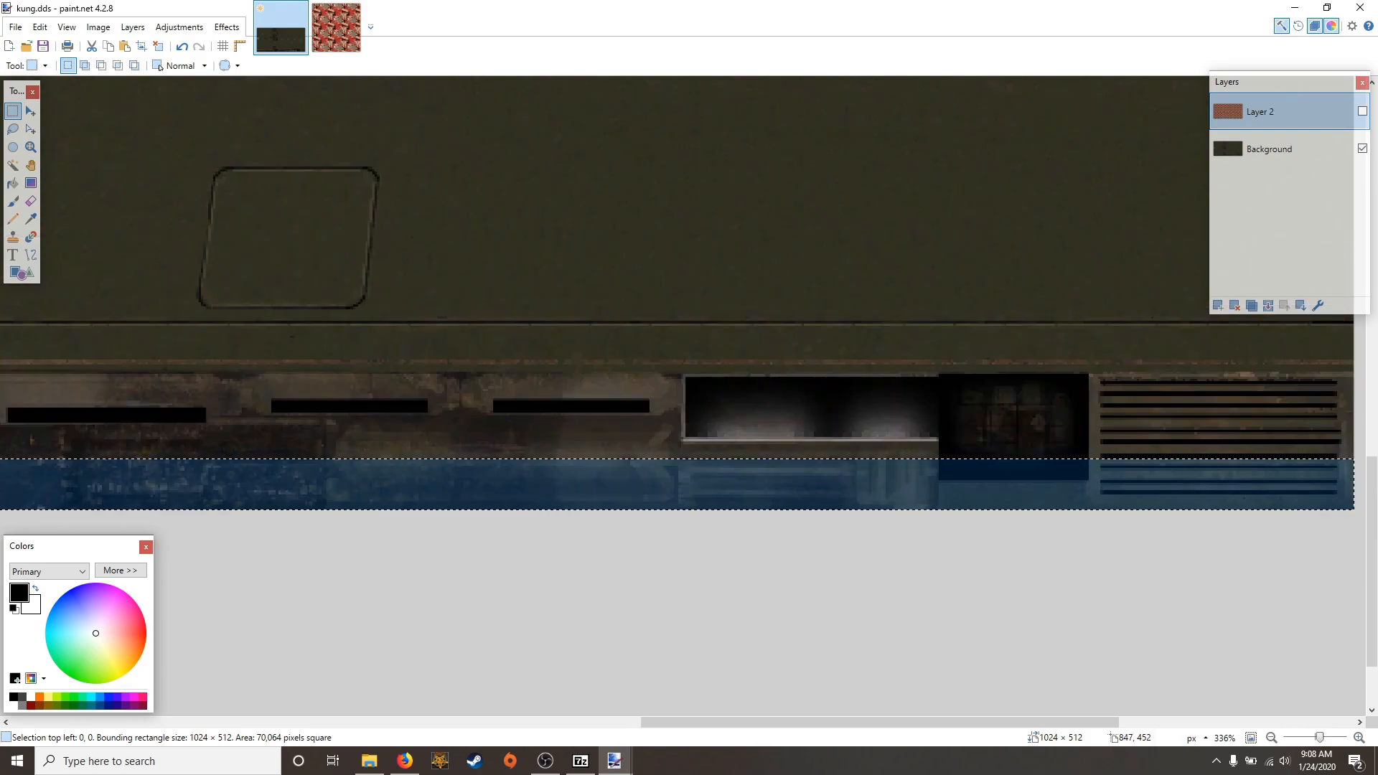
Add the mechanical block containing the black ring and round cap to the selection, down to the bottom band
{"action": "scroll", "coordinate": [927, 366], "scroll_direction": "left", "scroll_amount": 6}
{"action": "left_click_drag", "start_coordinate": [226, 220], "coordinate": [482, 459]}
{"action": "scroll", "coordinate": [482, 459], "scroll_direction": "left", "scroll_amount": 2}
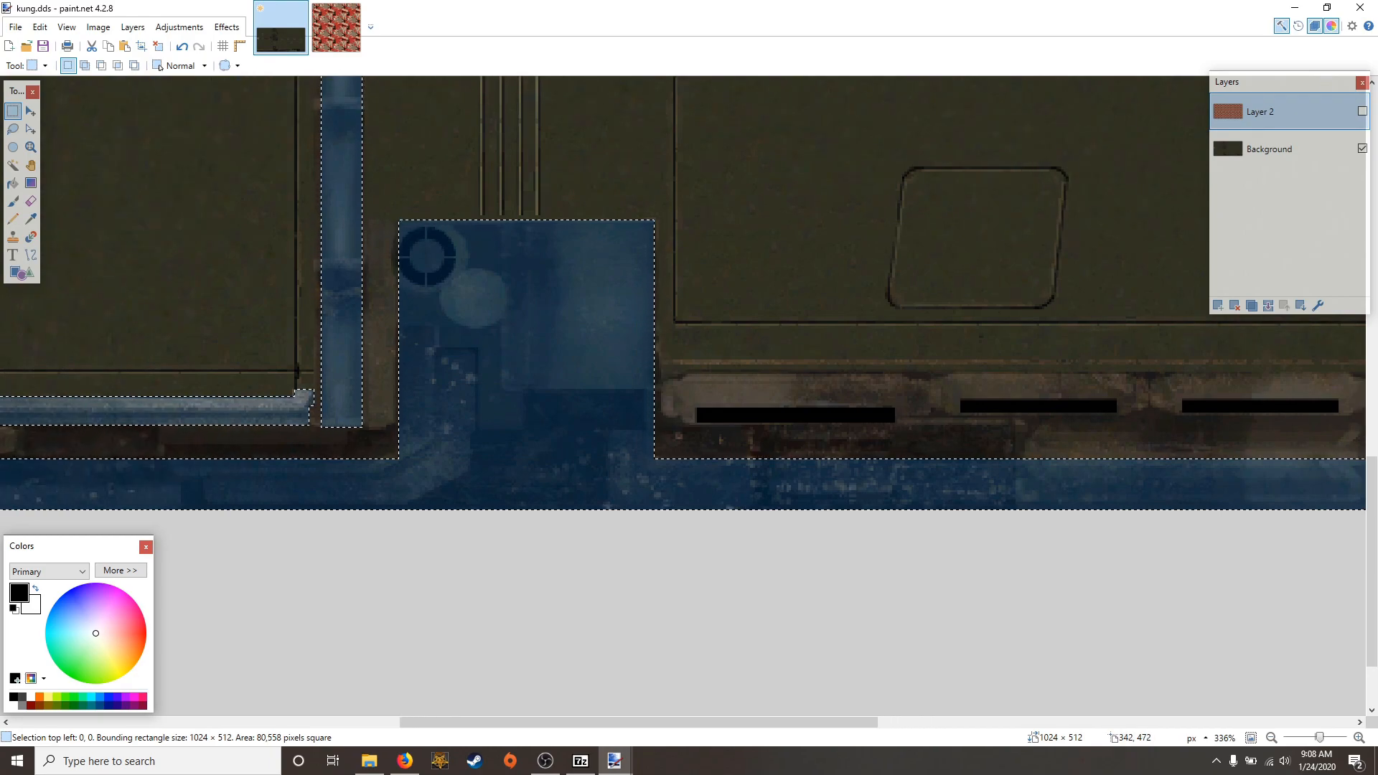
Add the remaining dark underside area between the lower door panel's trim and the bottom band to the selection
{"action": "scroll", "coordinate": [481, 460], "scroll_direction": "left", "scroll_amount": 5}
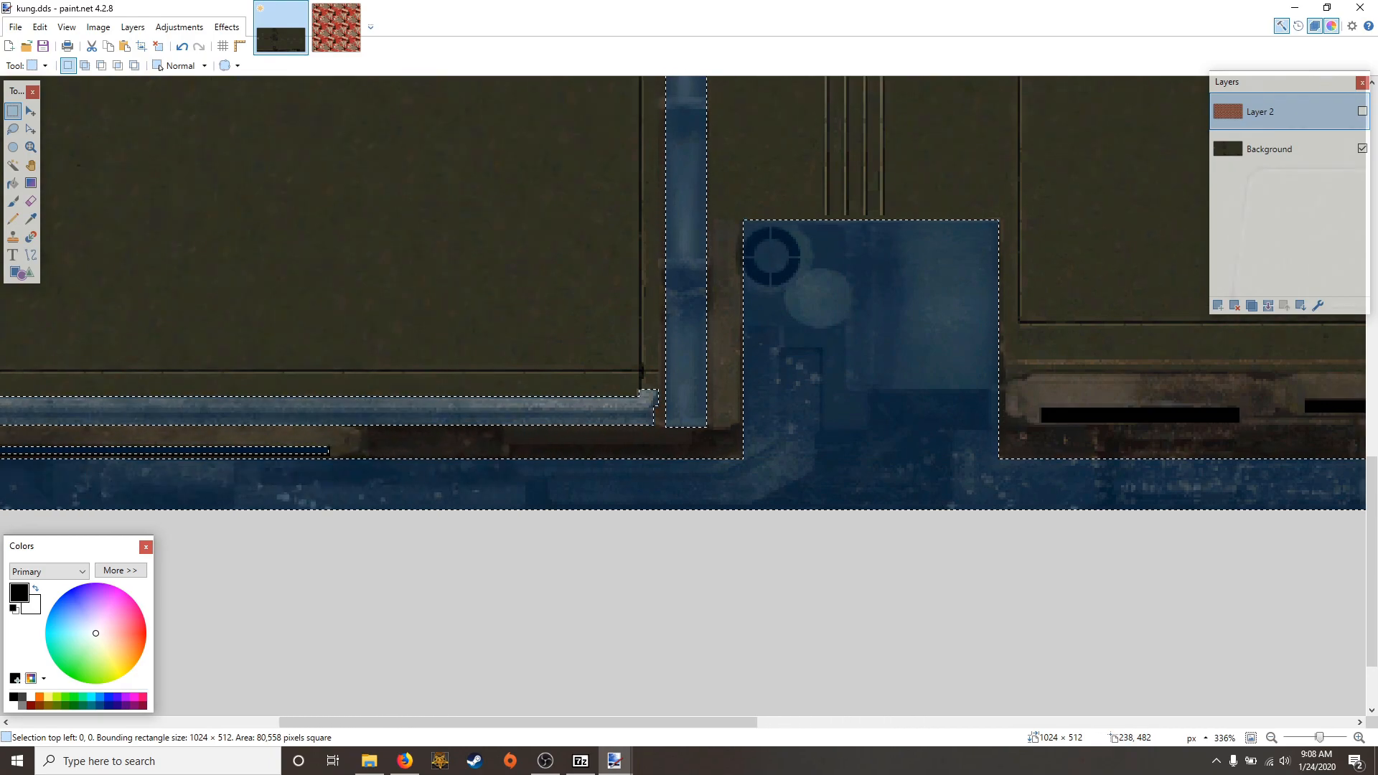
{"action": "scroll", "coordinate": [686, 293], "scroll_direction": "left", "scroll_amount": 3}
{"action": "left_click_drag", "start_coordinate": [266, 406], "coordinate": [1118, 471]}
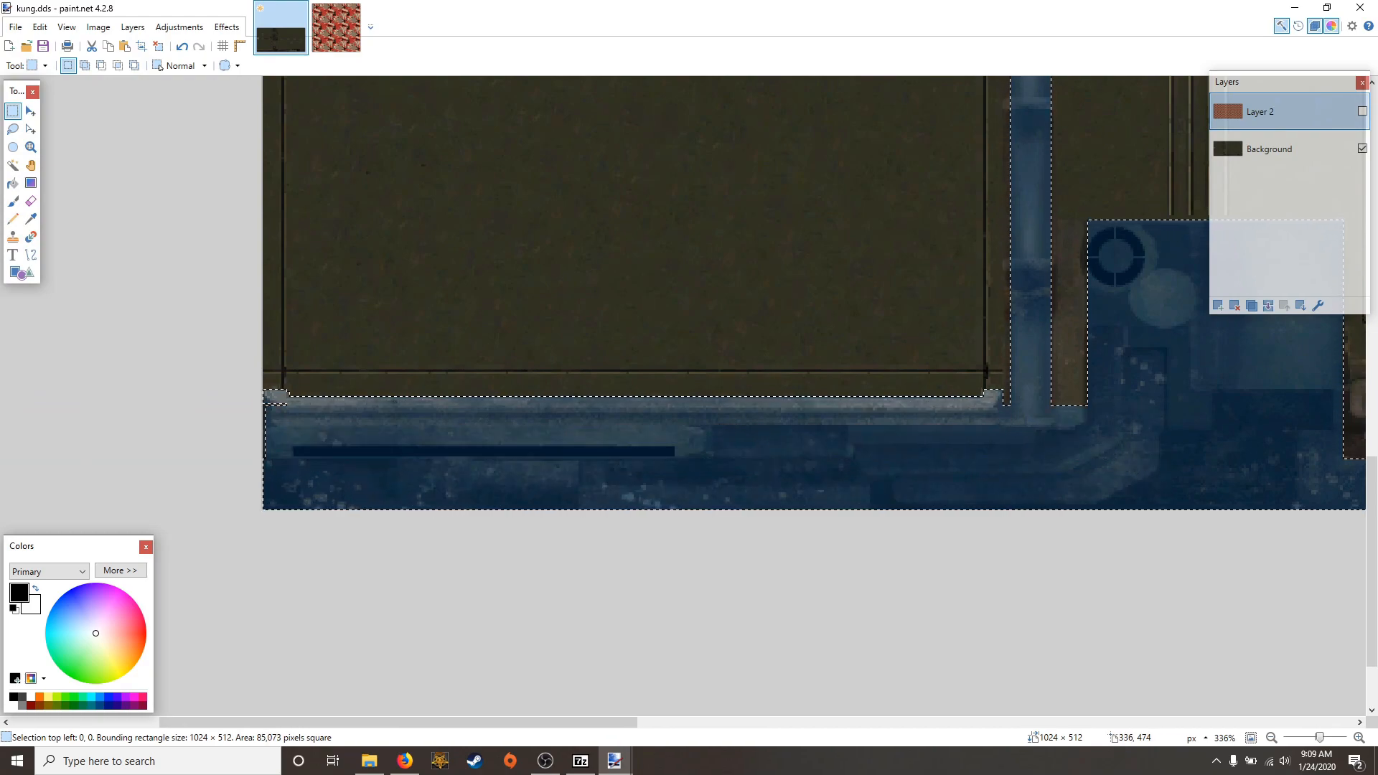
Add the slotted underside strip and louvred grille beneath the large side panel to the selection, up to the texture's right edge
{"action": "scroll", "coordinate": [686, 293], "scroll_direction": "right", "scroll_amount": 9}
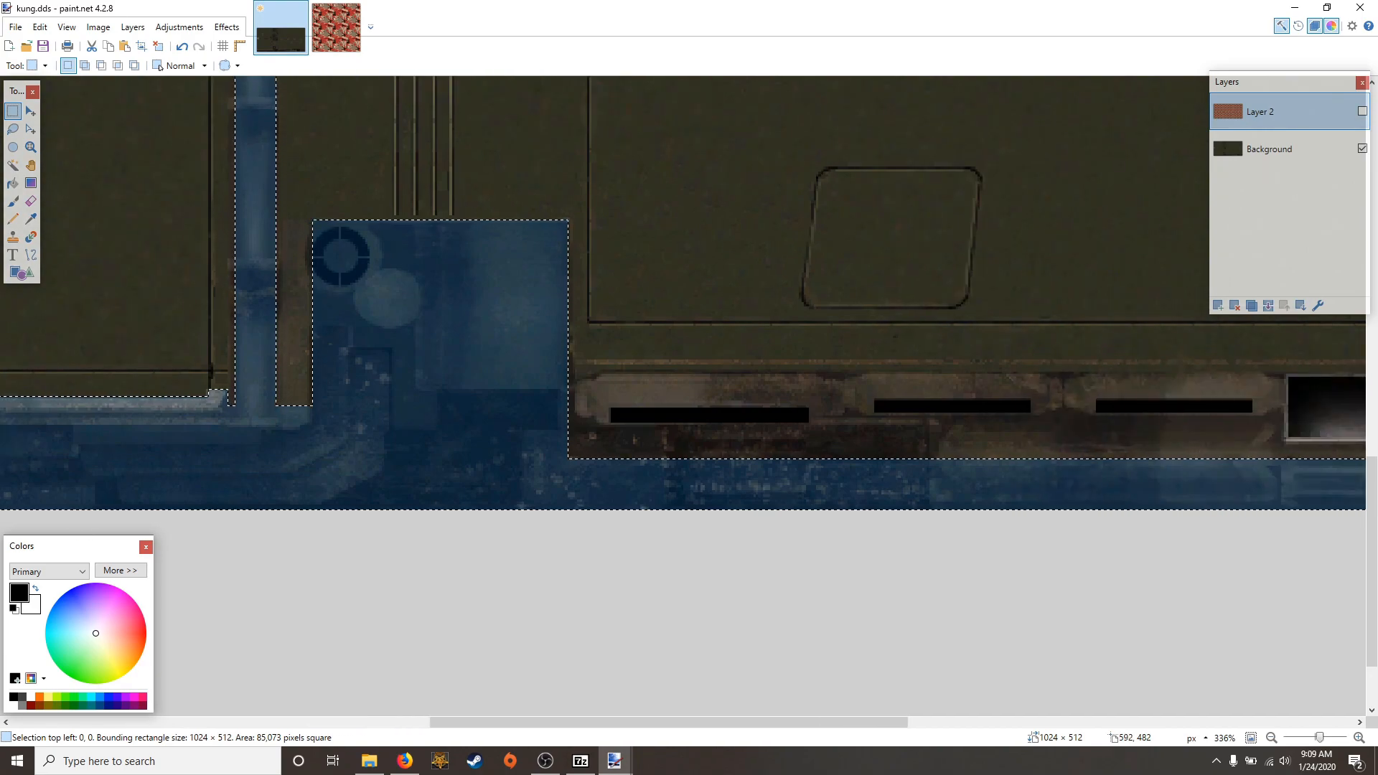
{"action": "scroll", "coordinate": [685, 293], "scroll_direction": "right", "scroll_amount": 3}
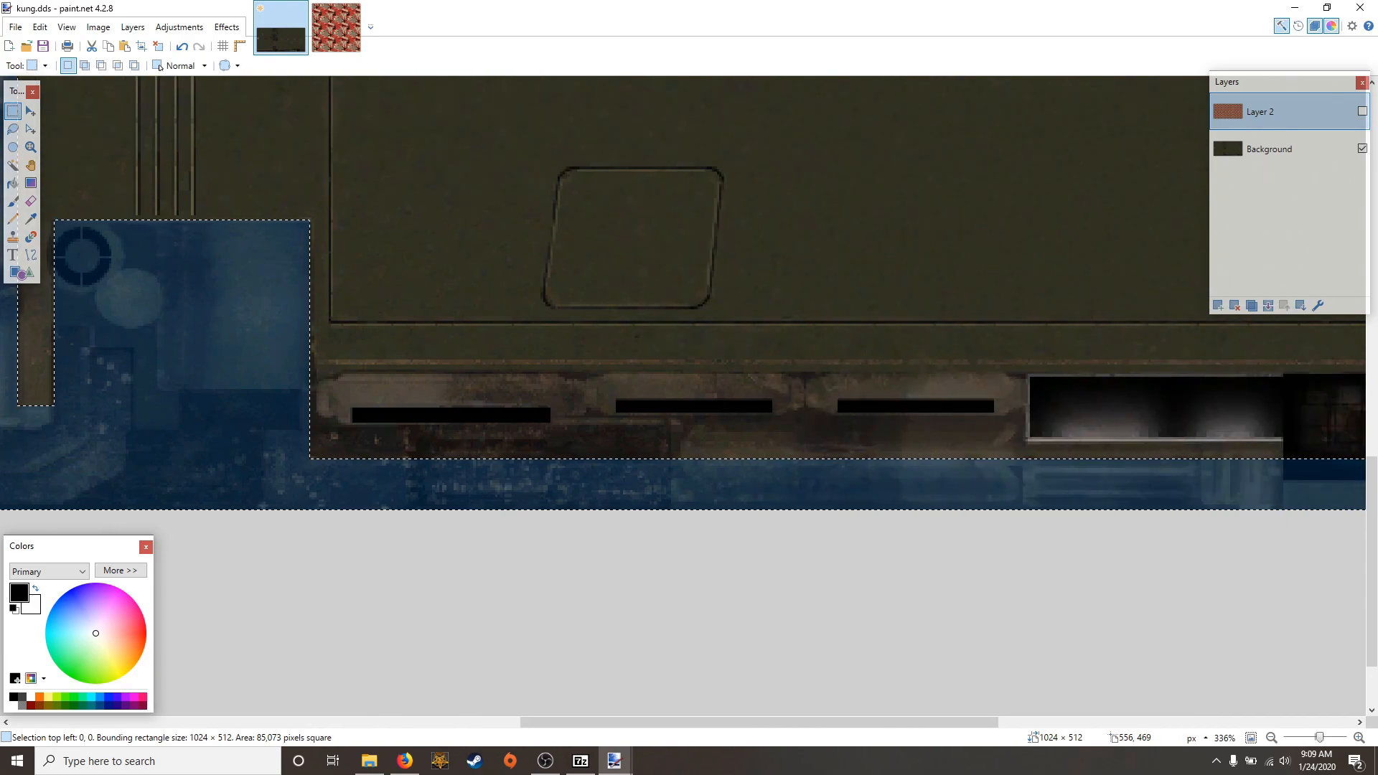
{"action": "left_click_drag", "start_coordinate": [310, 380], "coordinate": [1345, 472]}
{"action": "scroll", "coordinate": [1078, 503], "scroll_direction": "right", "scroll_amount": 4}
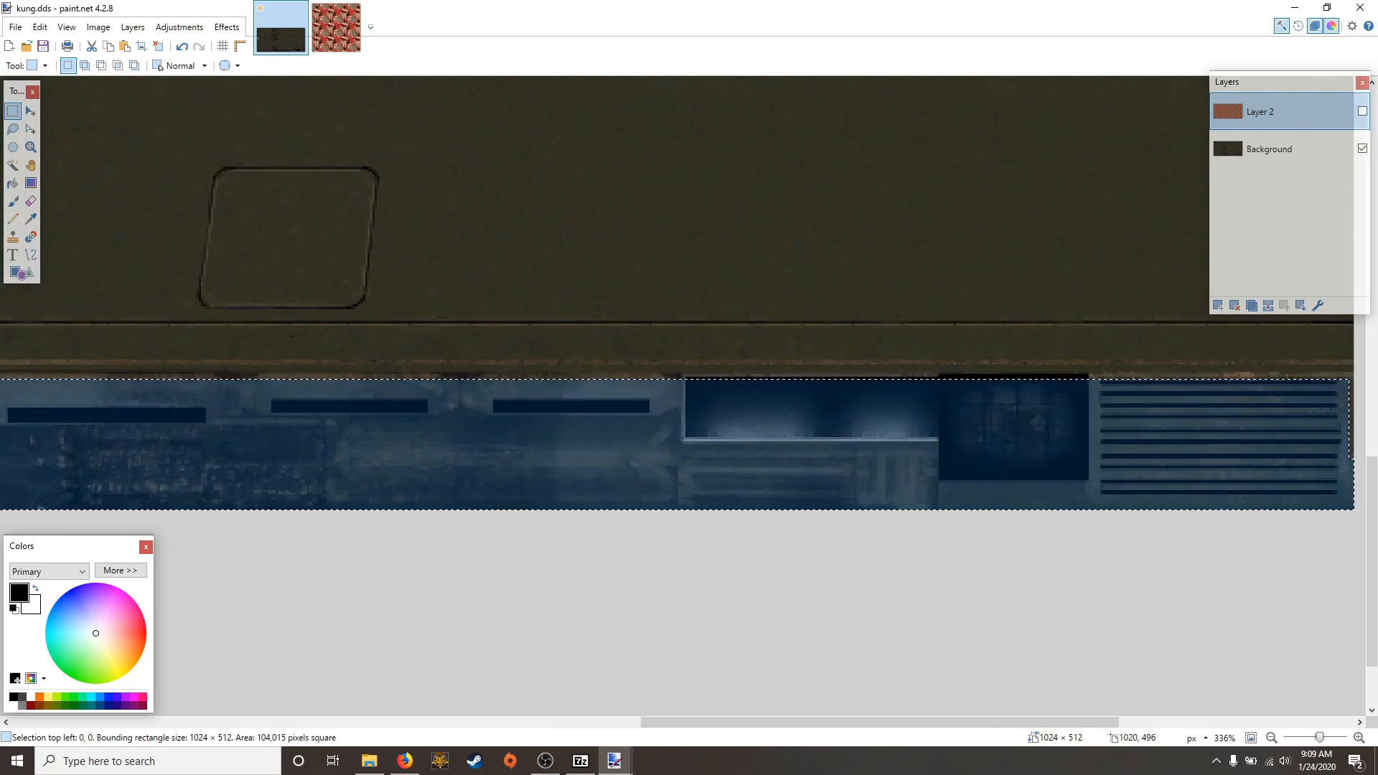
{"action": "left_click_drag", "start_coordinate": [1352, 388], "coordinate": [1335, 392]}
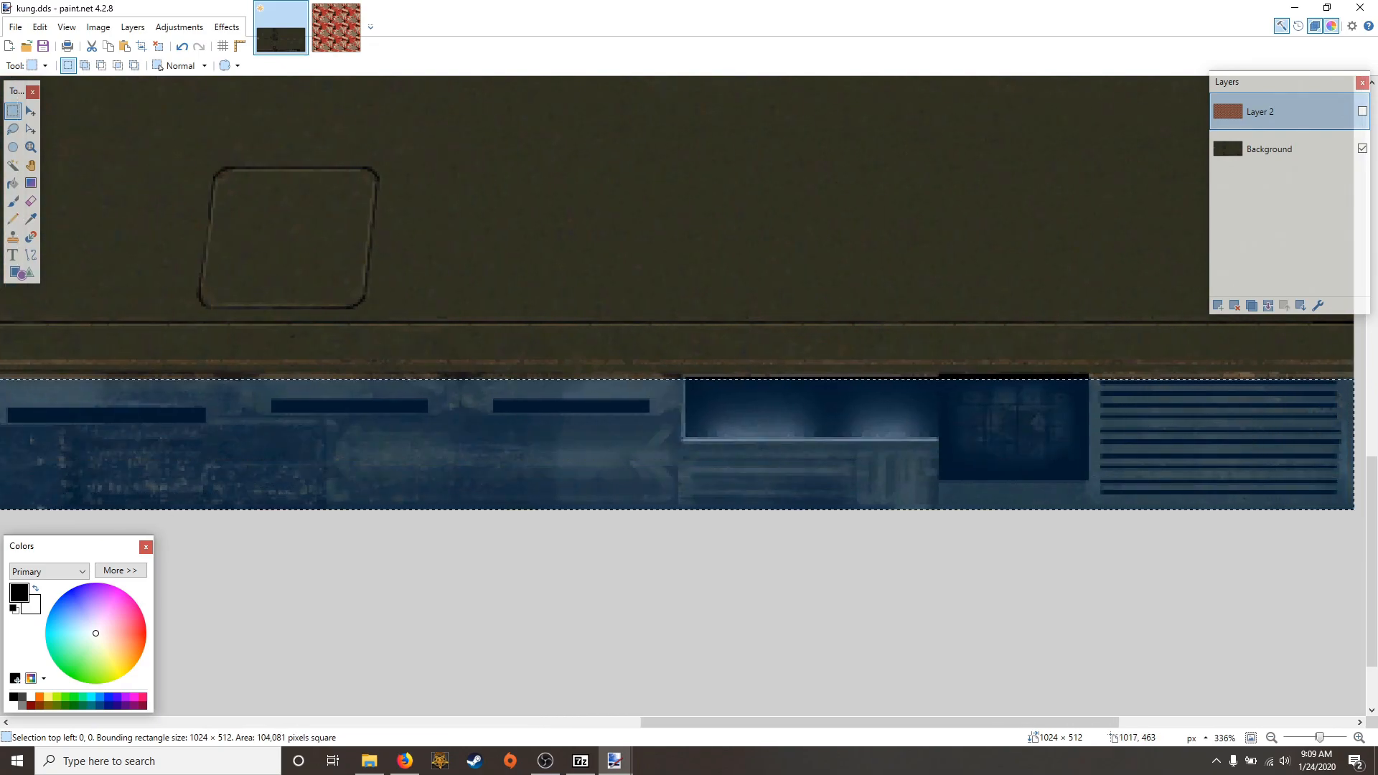
Extend the selection over the upper edges of the dark boxes and slotted underside strip beneath the large side panel
{"action": "left_click_drag", "start_coordinate": [1090, 375], "coordinate": [939, 411]}
{"action": "scroll", "coordinate": [941, 414], "scroll_direction": "left", "scroll_amount": 5}
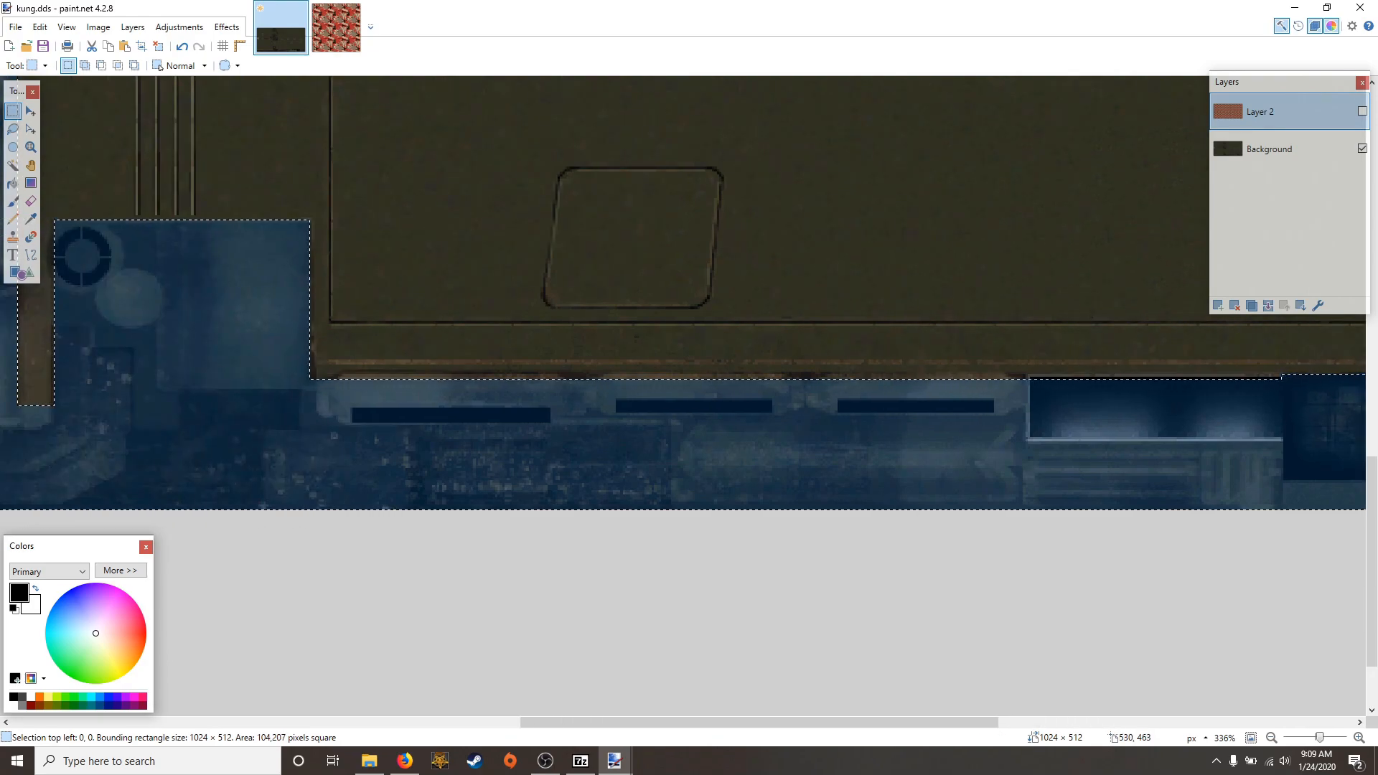
{"action": "left_click_drag", "start_coordinate": [343, 372], "coordinate": [1293, 447]}
{"action": "scroll", "coordinate": [880, 395], "scroll_direction": "left", "scroll_amount": 3}
{"action": "scroll", "coordinate": [804, 395], "scroll_direction": "up", "scroll_amount": 4}
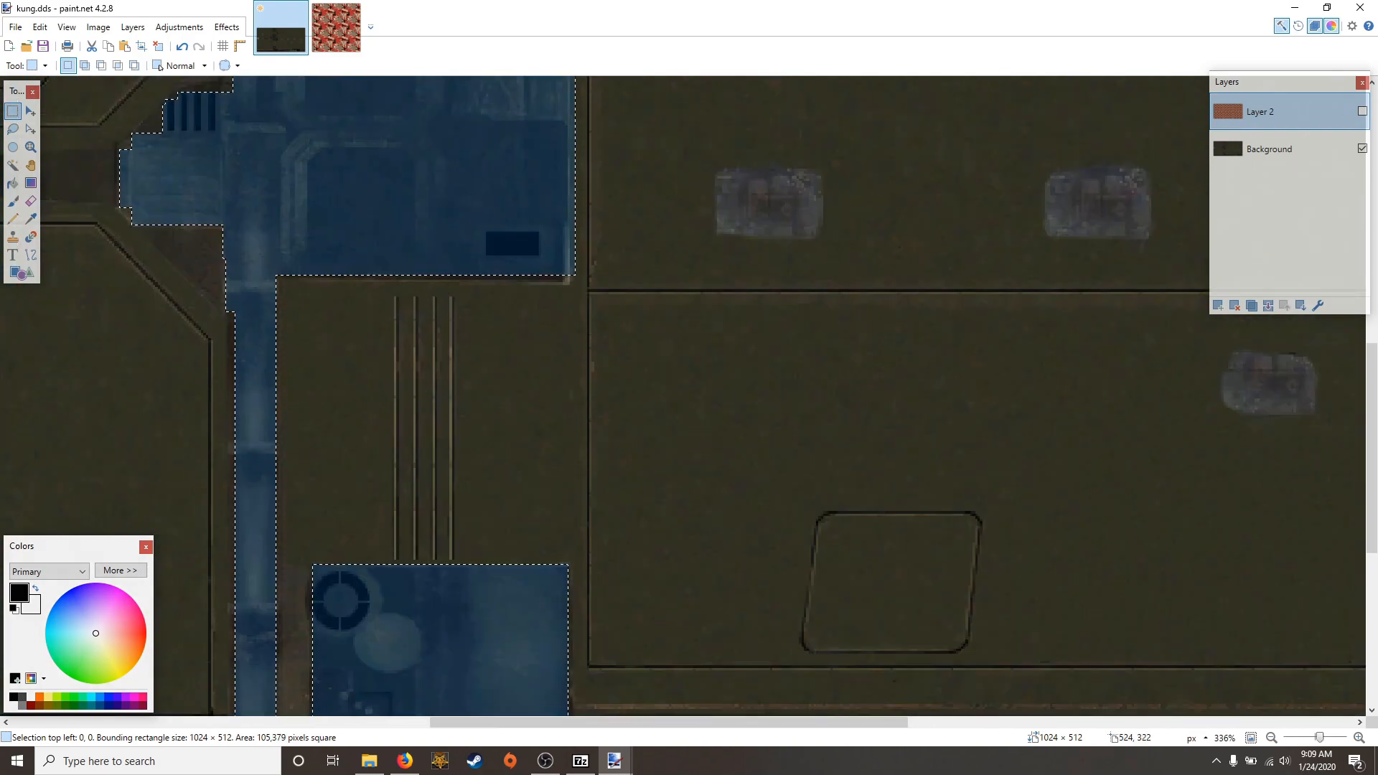
Add the ribbed plate at the left end of the horizontal strip and the slotted vent below it to the selection
{"action": "scroll", "coordinate": [491, 358], "scroll_direction": "up", "scroll_amount": 8}
{"action": "scroll", "coordinate": [682, 395], "scroll_direction": "down", "scroll_amount": 5}
{"action": "scroll", "coordinate": [682, 395], "scroll_direction": "left", "scroll_amount": 10}
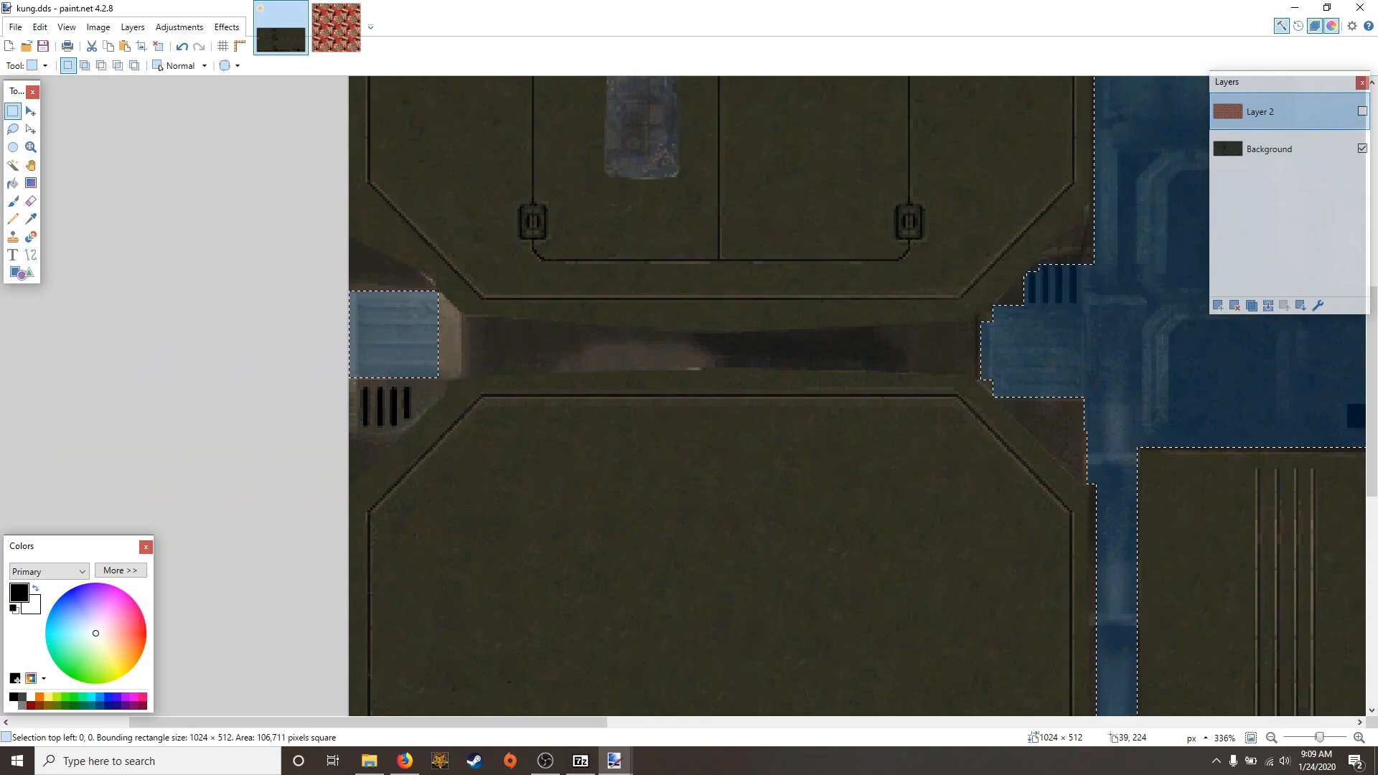
{"action": "left_click_drag", "start_coordinate": [454, 316], "coordinate": [426, 336]}
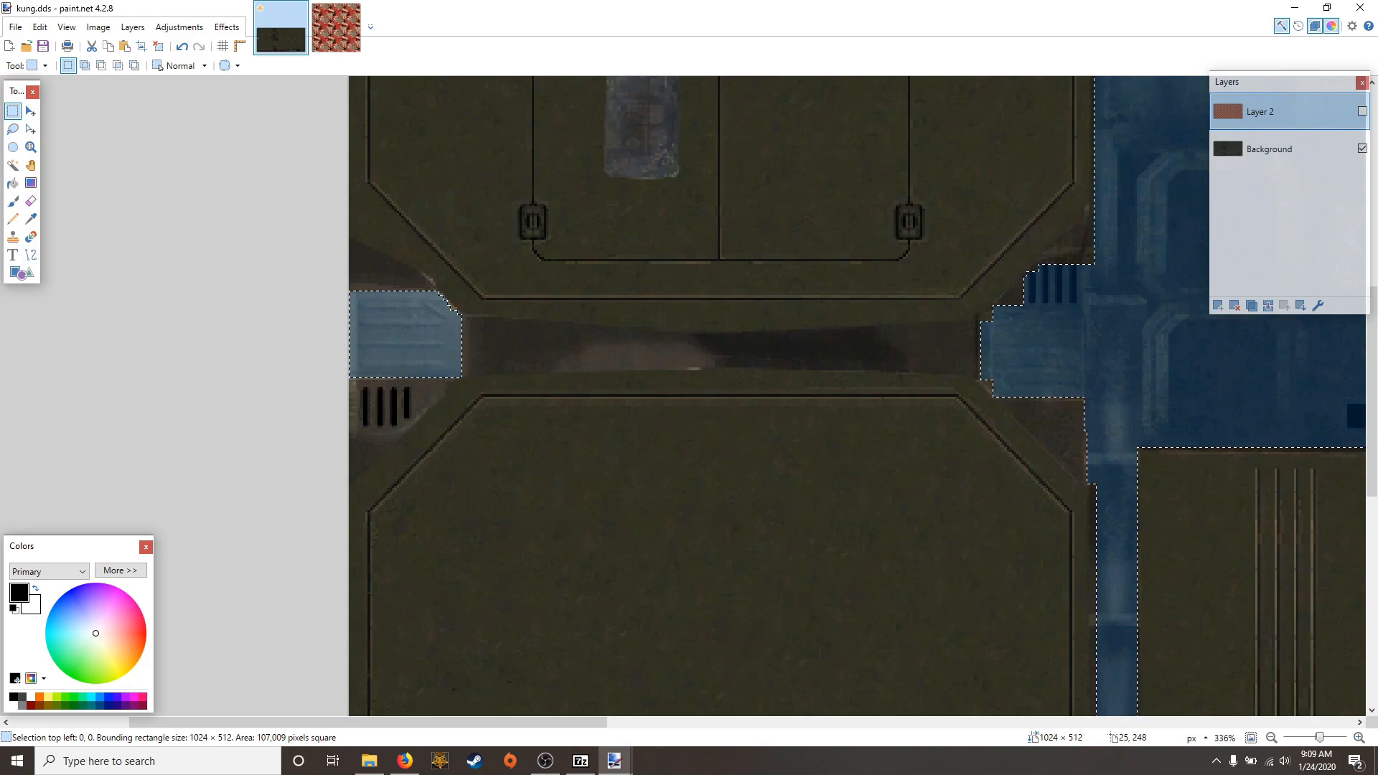
{"action": "left_click_drag", "start_coordinate": [353, 379], "coordinate": [411, 428]}
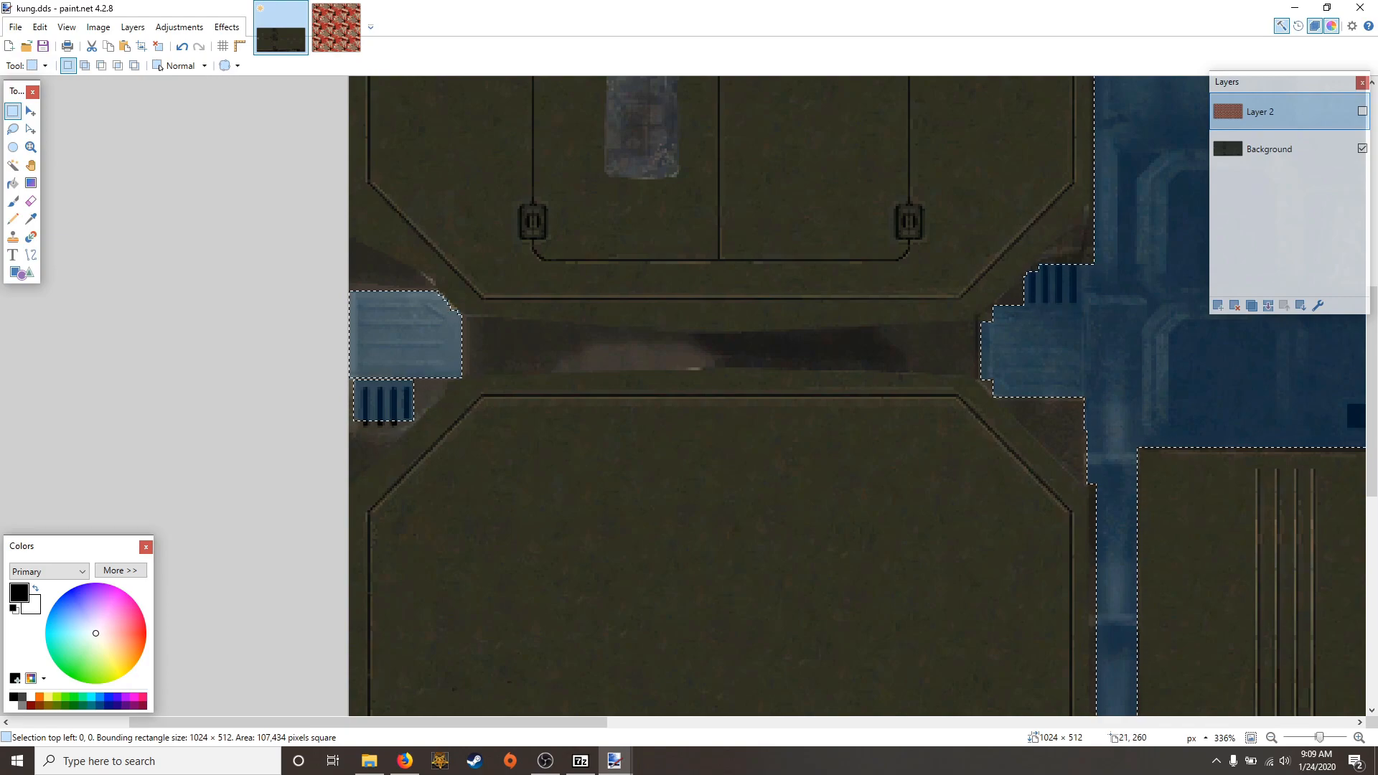
{"action": "left_click_drag", "start_coordinate": [428, 381], "coordinate": [349, 394]}
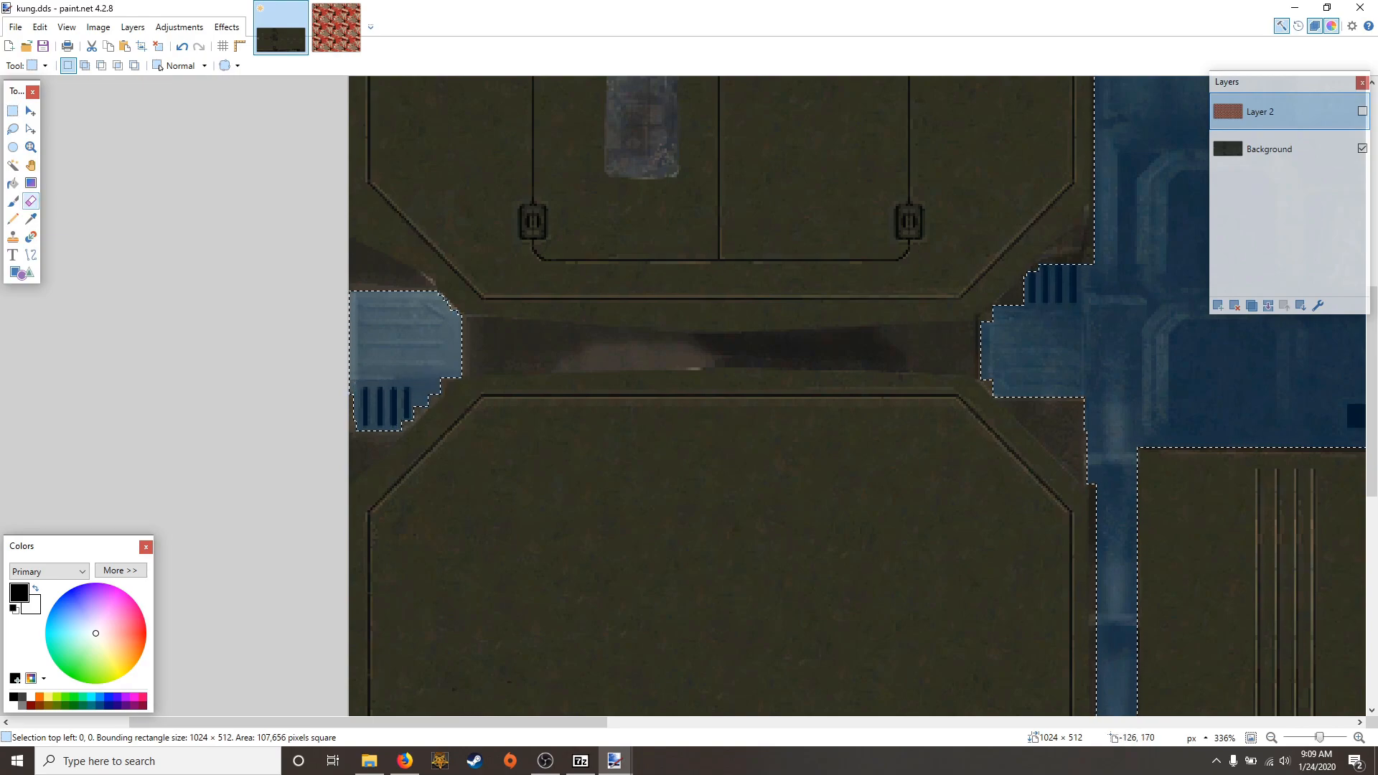
Erase Layer 2's camo inside the selection with a brush width of 650, then deselect
{"action": "key", "text": "e"}
{"action": "scroll", "coordinate": [150, 66], "scroll_direction": "down", "scroll_amount": 10}
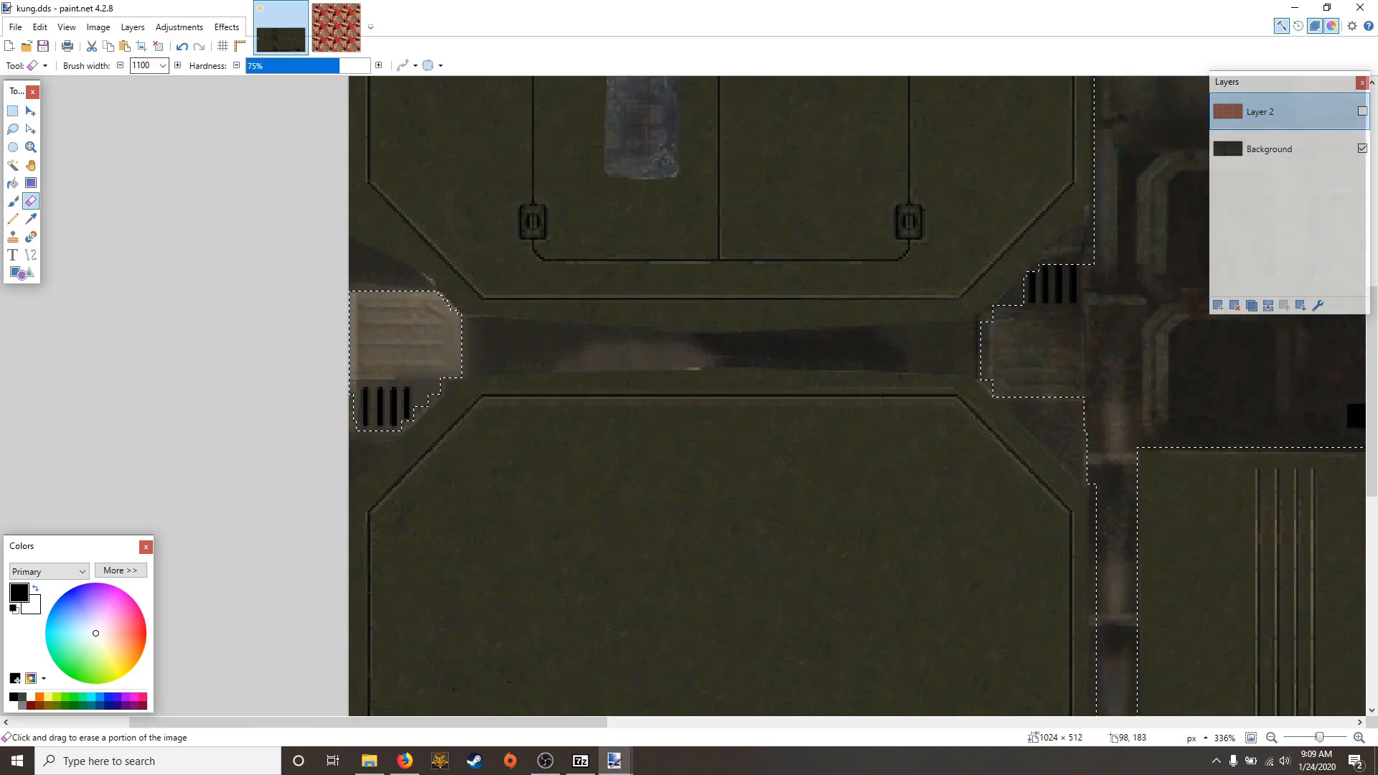
{"action": "scroll", "coordinate": [149, 65], "scroll_direction": "up", "scroll_amount": 3}
{"action": "scroll", "coordinate": [737, 280], "scroll_direction": "down", "scroll_amount": 5}
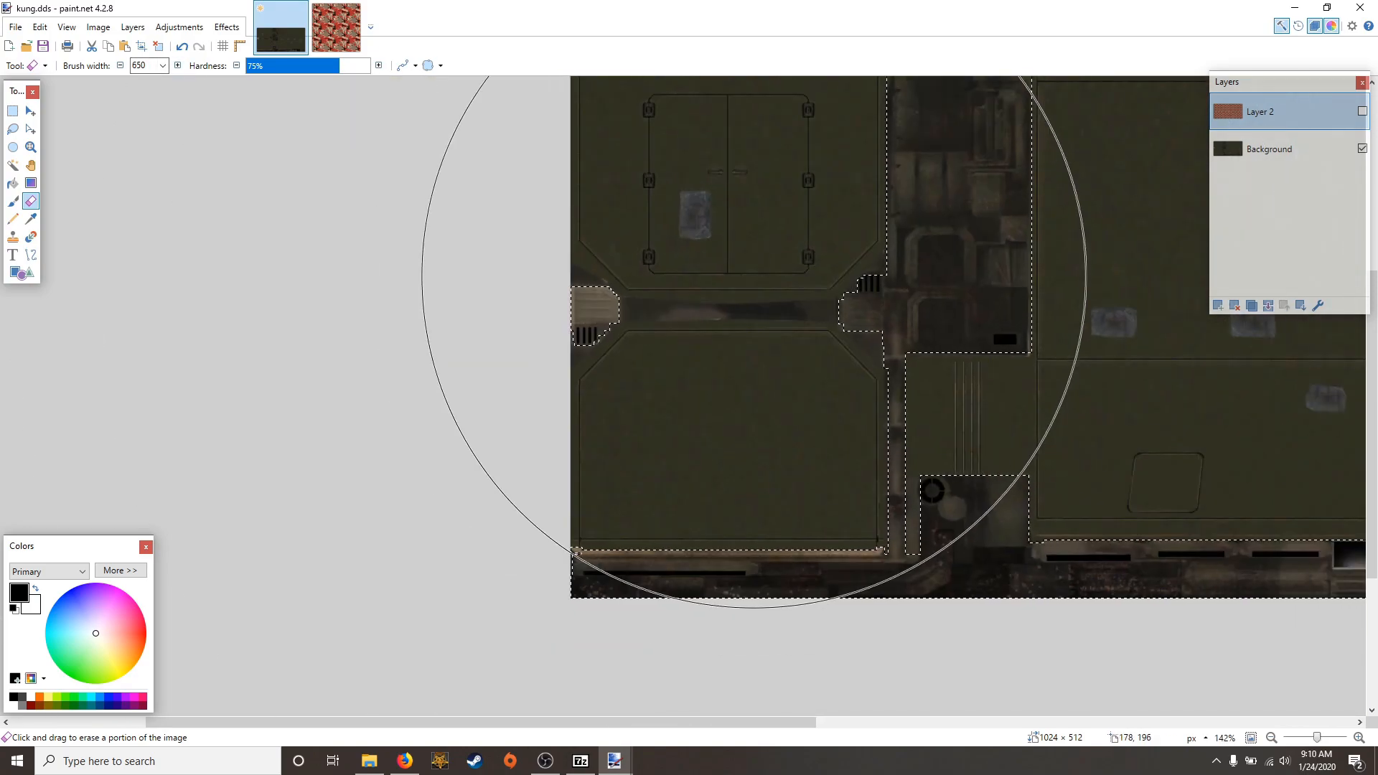
{"action": "scroll", "coordinate": [763, 281], "scroll_direction": "right", "scroll_amount": 6}
{"action": "scroll", "coordinate": [690, 309], "scroll_direction": "up", "scroll_amount": 3}
{"action": "scroll", "coordinate": [646, 321], "scroll_direction": "down", "scroll_amount": 2}
{"action": "mouse_move", "coordinate": [570, 333]}
{"action": "left_mouse_down"}
{"action": "mouse_move", "coordinate": [519, 416]}
{"action": "mouse_move", "coordinate": [551, 384]}
{"action": "left_mouse_up"}
{"action": "scroll", "coordinate": [538, 385], "scroll_direction": "left", "scroll_amount": 1}
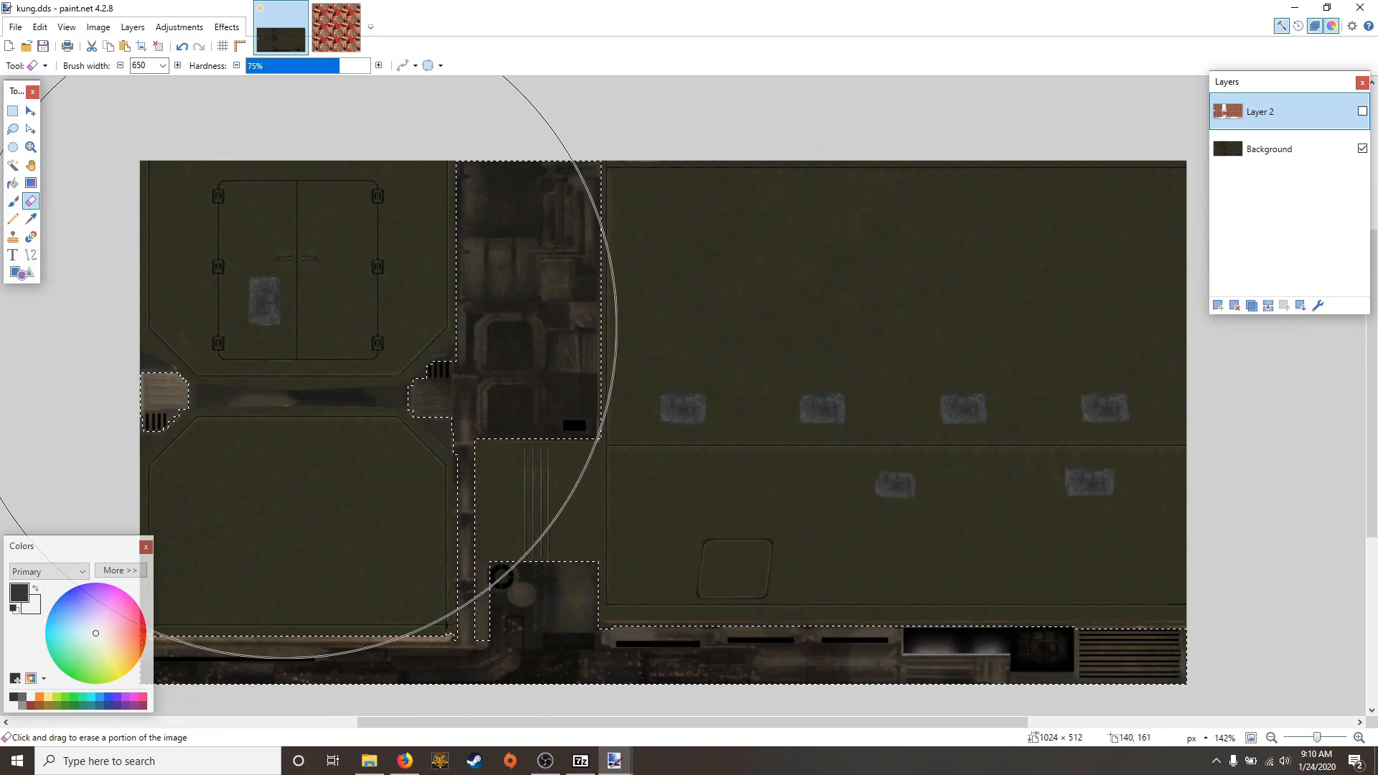
{"action": "key", "text": "s"}
{"action": "key", "text": "ctrl+d"}
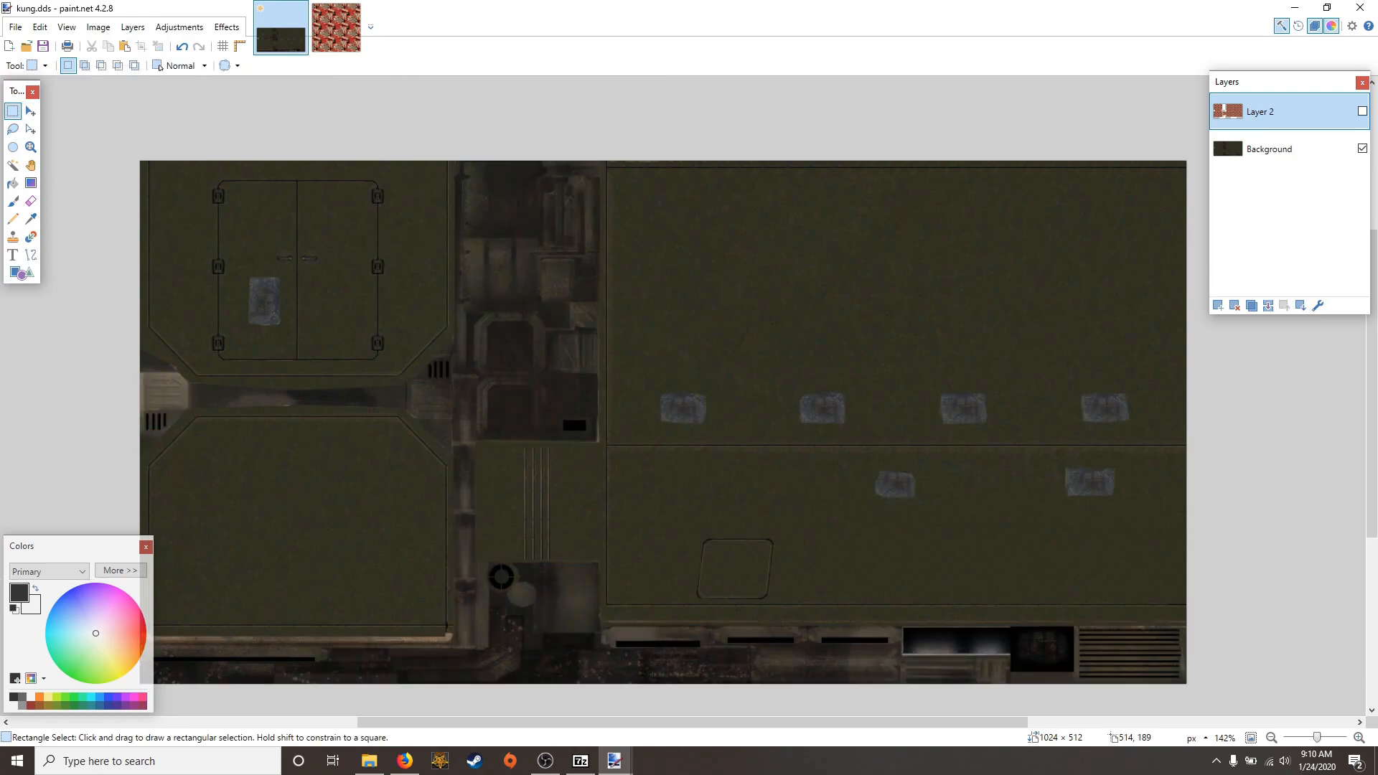
{"action": "scroll", "coordinate": [611, 279], "scroll_direction": "up", "scroll_amount": 2}
{"action": "left_click_drag", "start_coordinate": [607, 274], "coordinate": [611, 278]}
{"action": "left_click", "coordinate": [613, 279]}
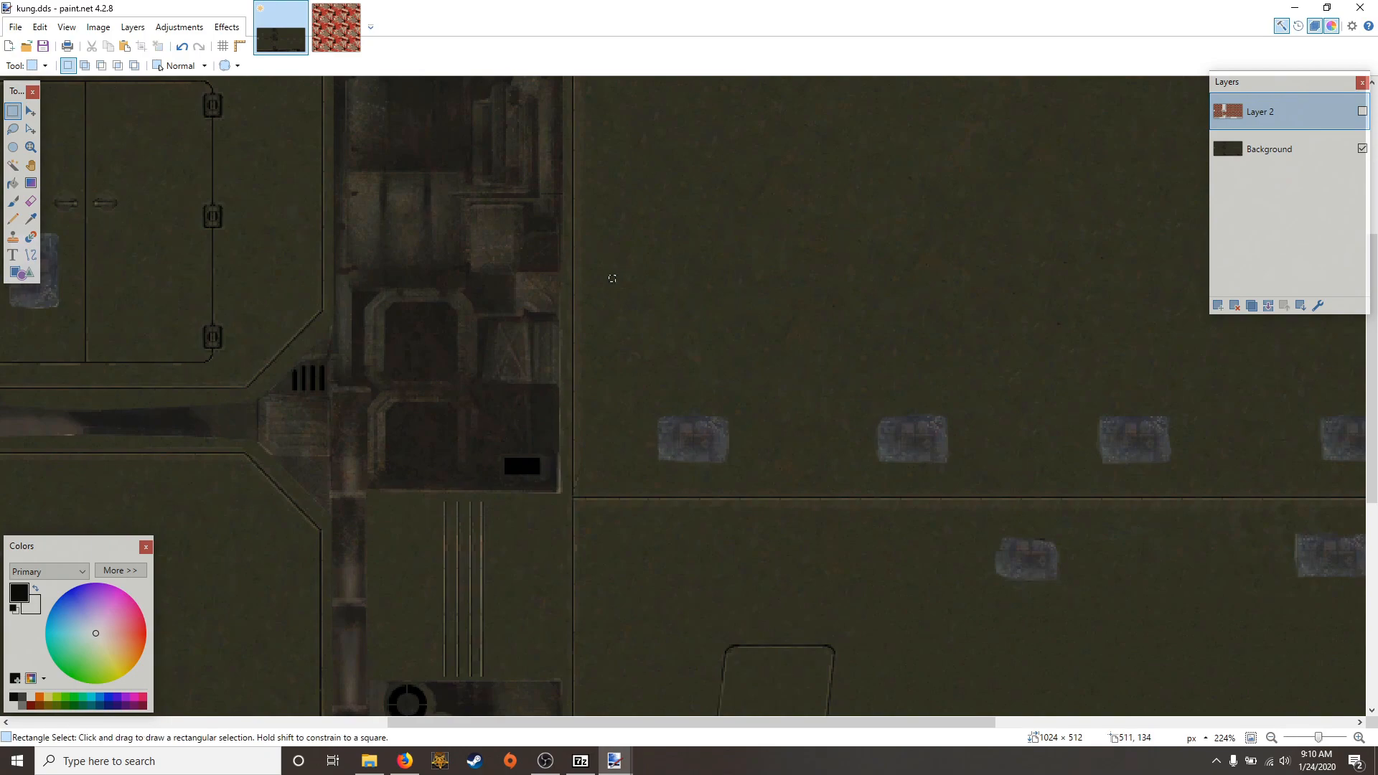
{"action": "left_click_drag", "start_coordinate": [728, 267], "coordinate": [758, 299]}
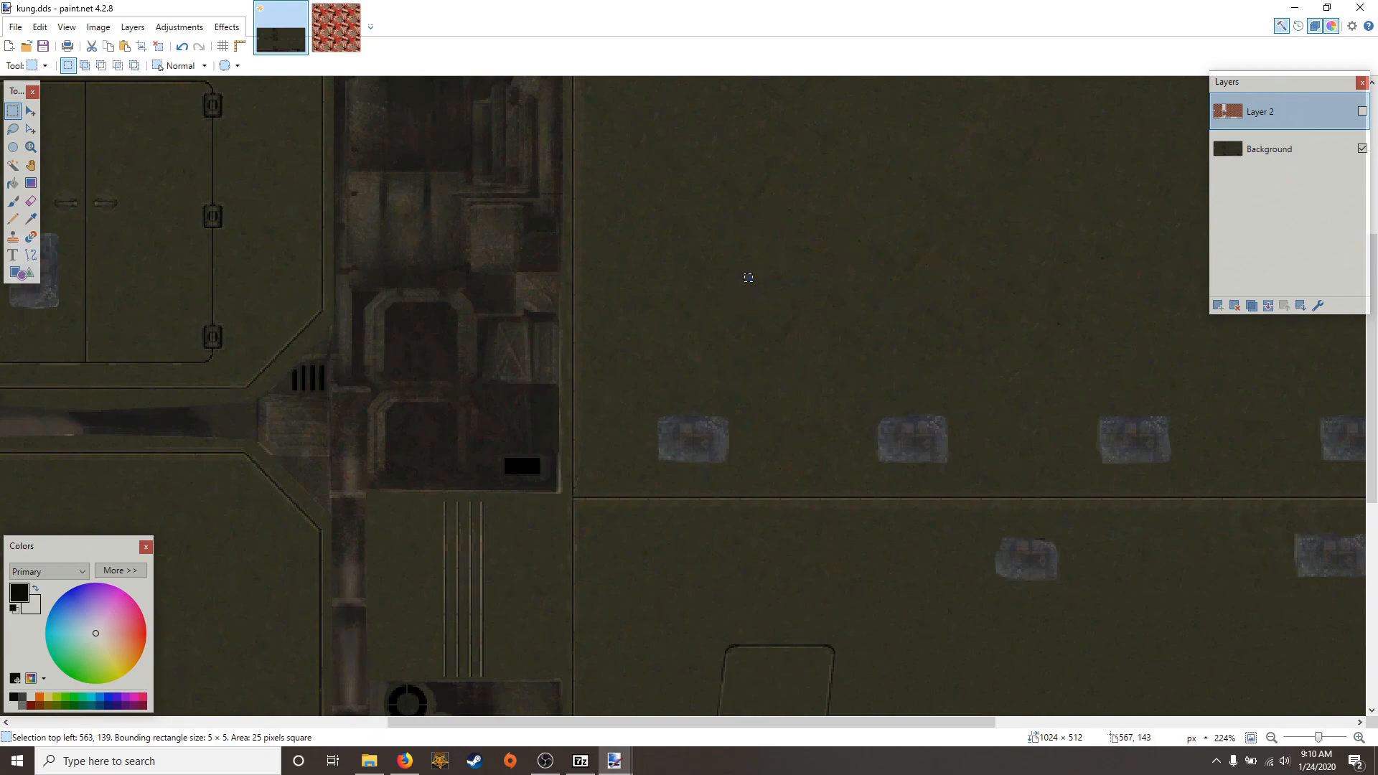
{"action": "scroll", "coordinate": [748, 278], "scroll_direction": "down", "scroll_amount": 1}
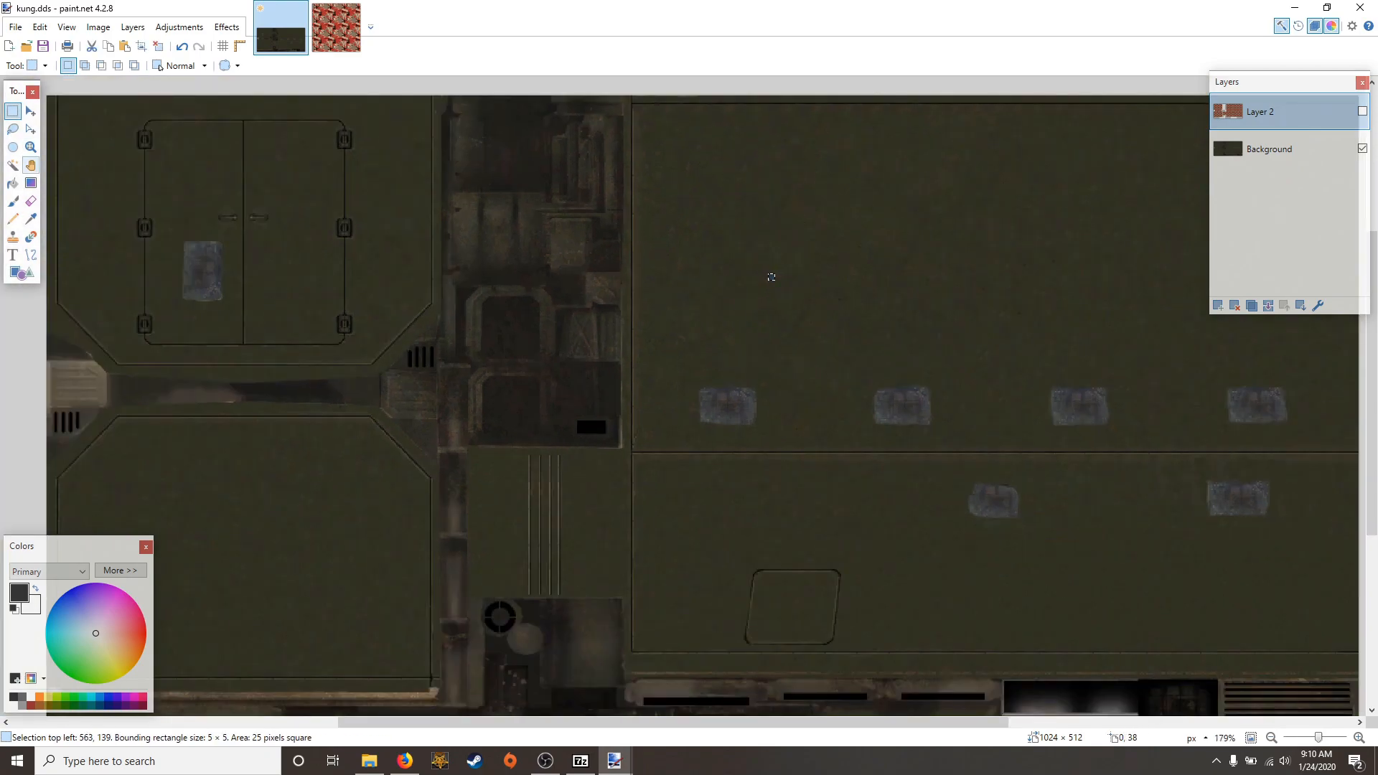
{"action": "key", "text": "e"}
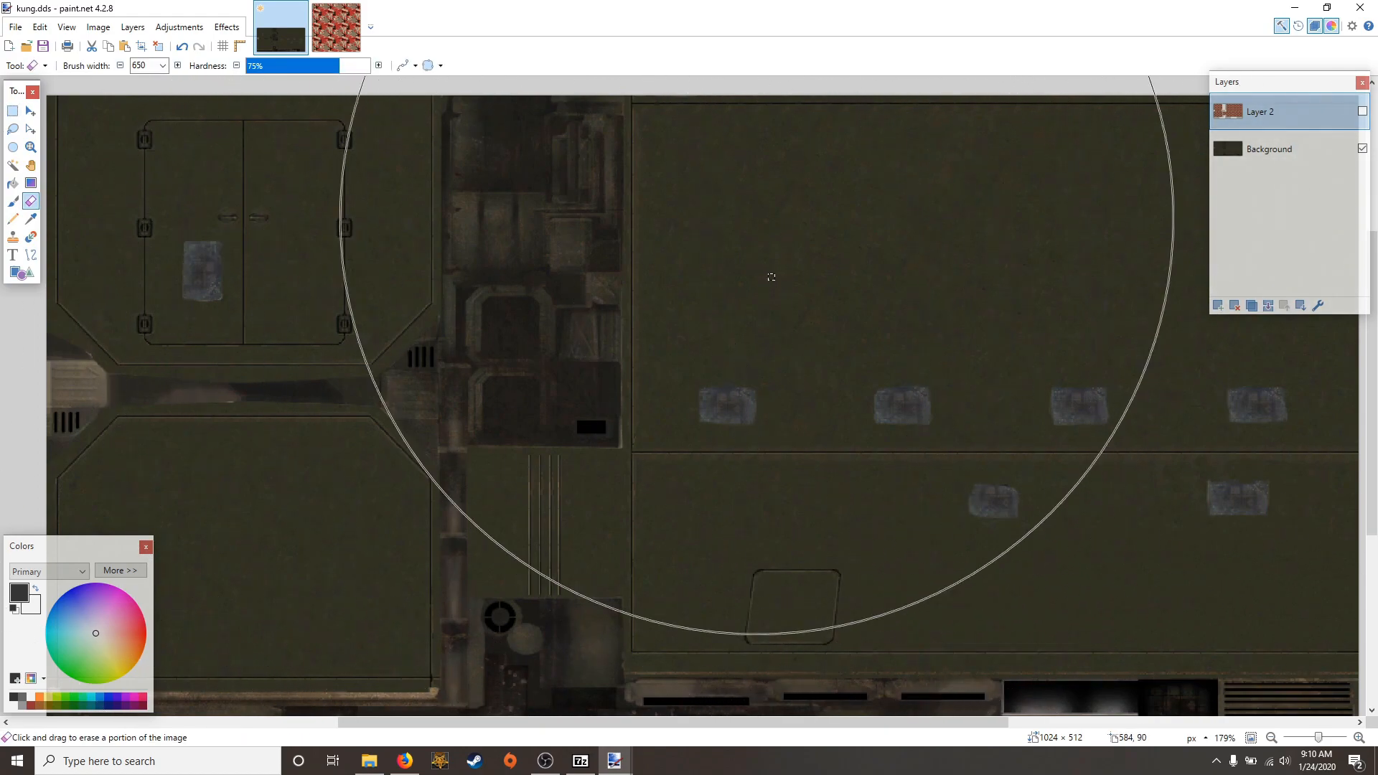
{"action": "key", "text": "s"}
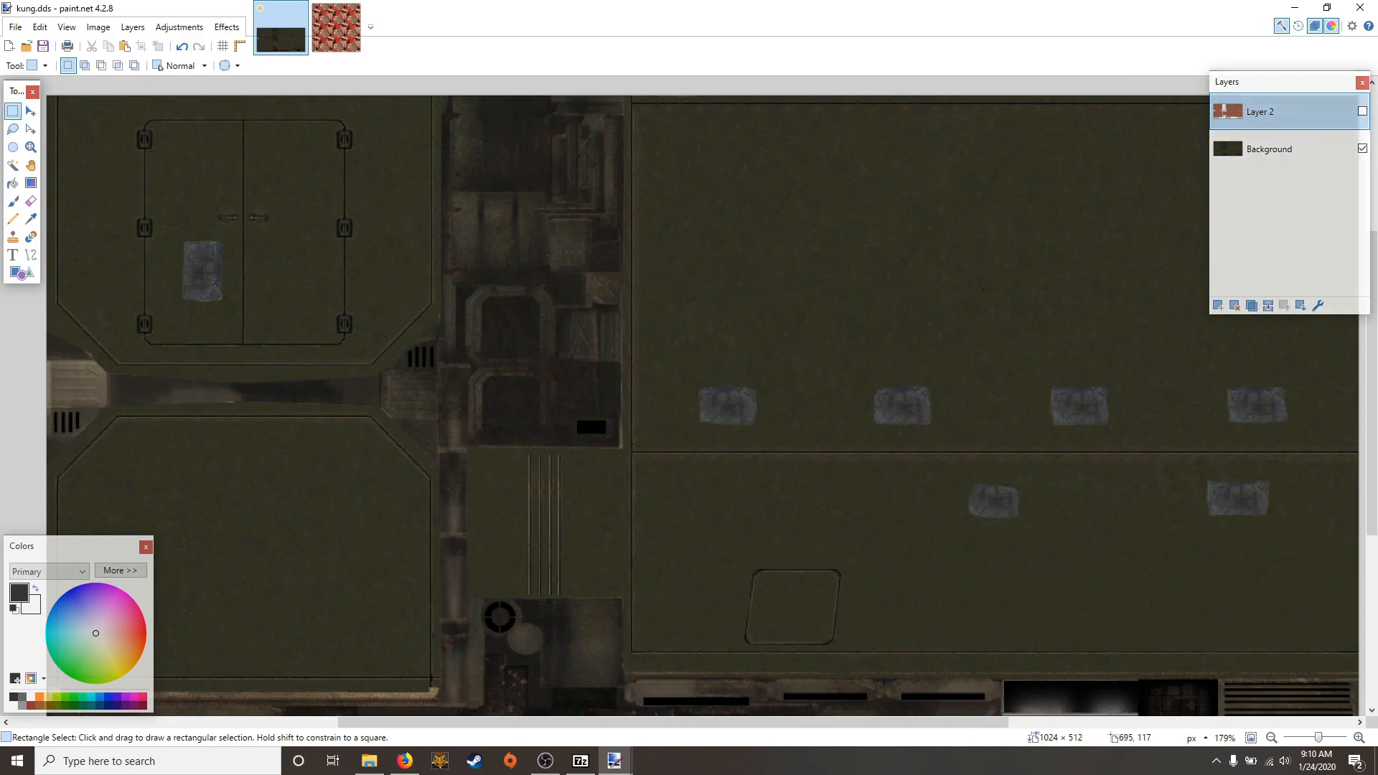
Erase hidden Layer 2's camo over the leftmost window in the large side panel's upper row, using a brush width of 10
{"action": "left_click", "coordinate": [1362, 110]}
{"action": "left_click", "coordinate": [1363, 110]}
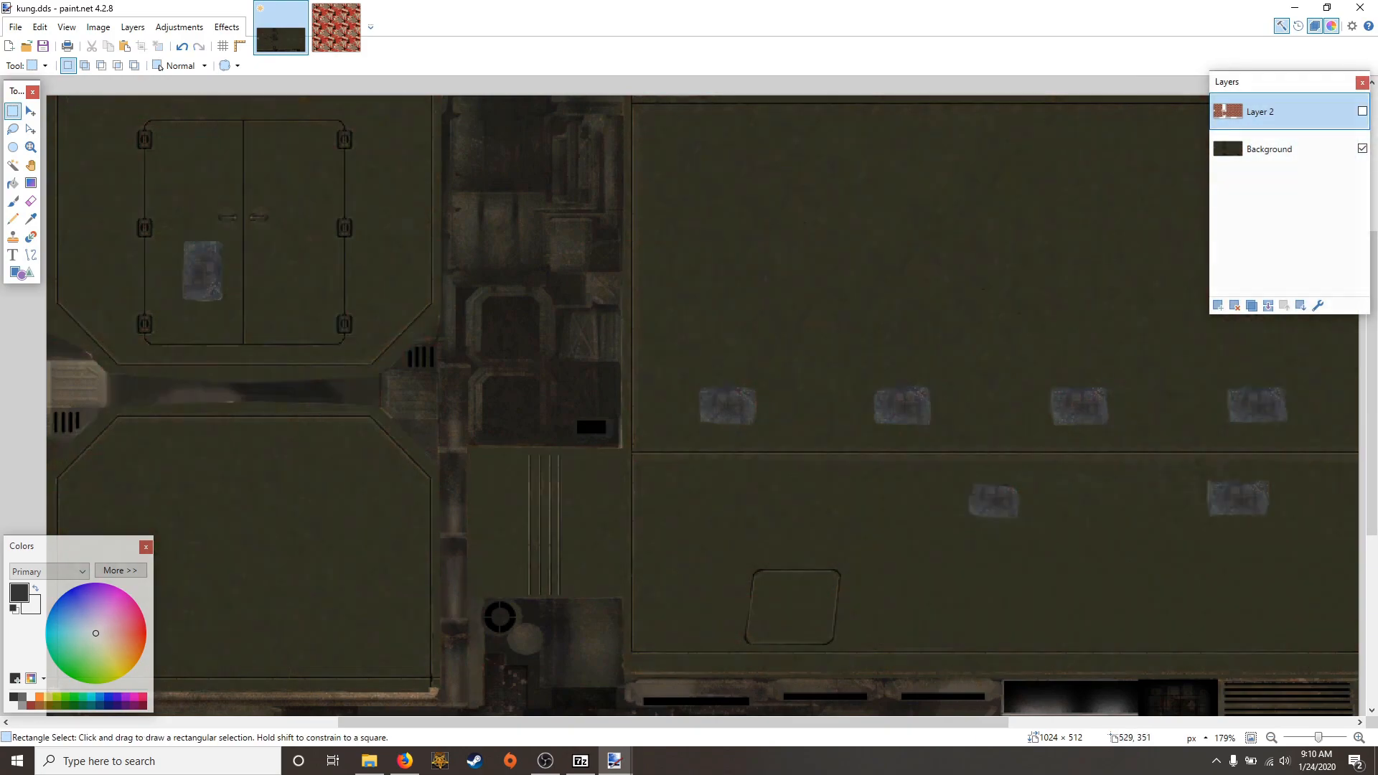
{"action": "scroll", "coordinate": [719, 557], "scroll_direction": "up", "scroll_amount": 3}
{"action": "scroll", "coordinate": [782, 430], "scroll_direction": "up", "scroll_amount": 2}
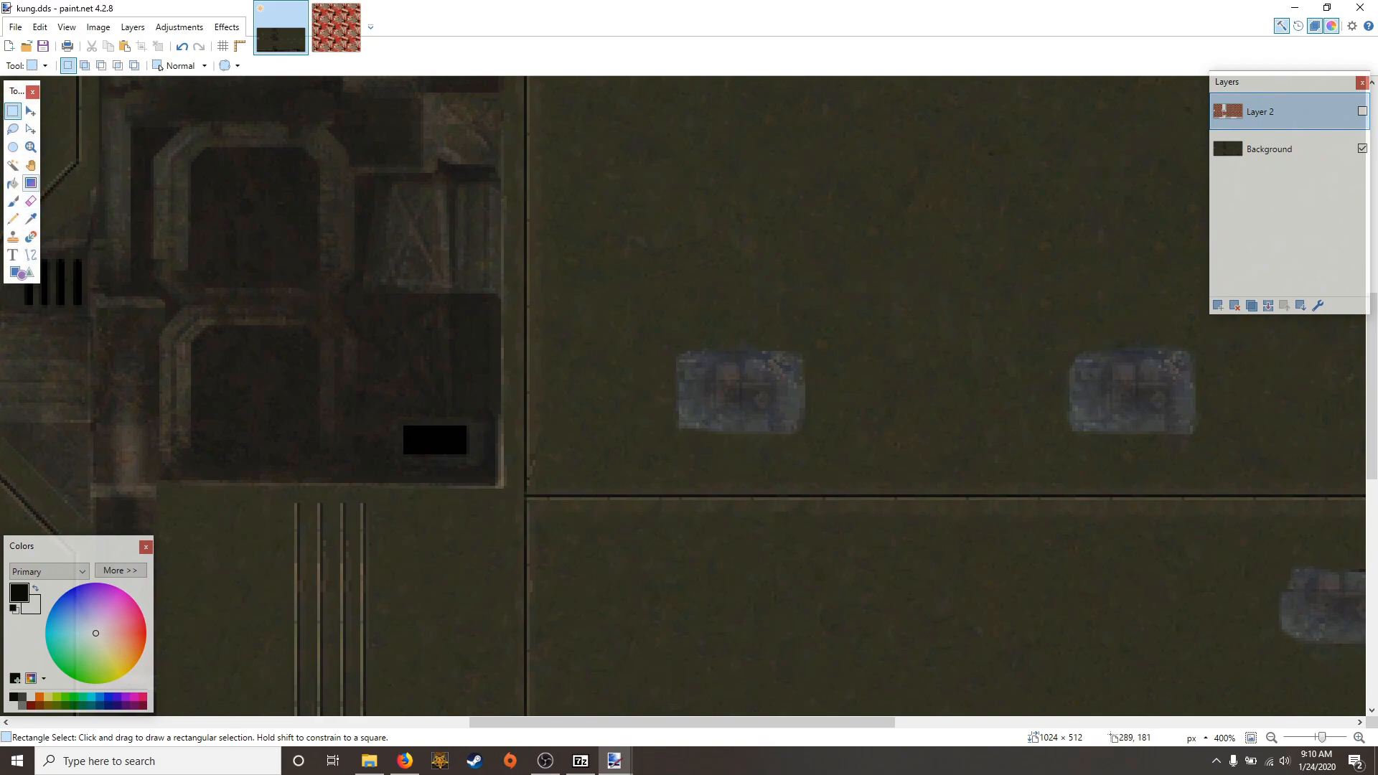
{"action": "left_click", "coordinate": [30, 201]}
{"action": "scroll", "coordinate": [139, 67], "scroll_direction": "down", "scroll_amount": 20}
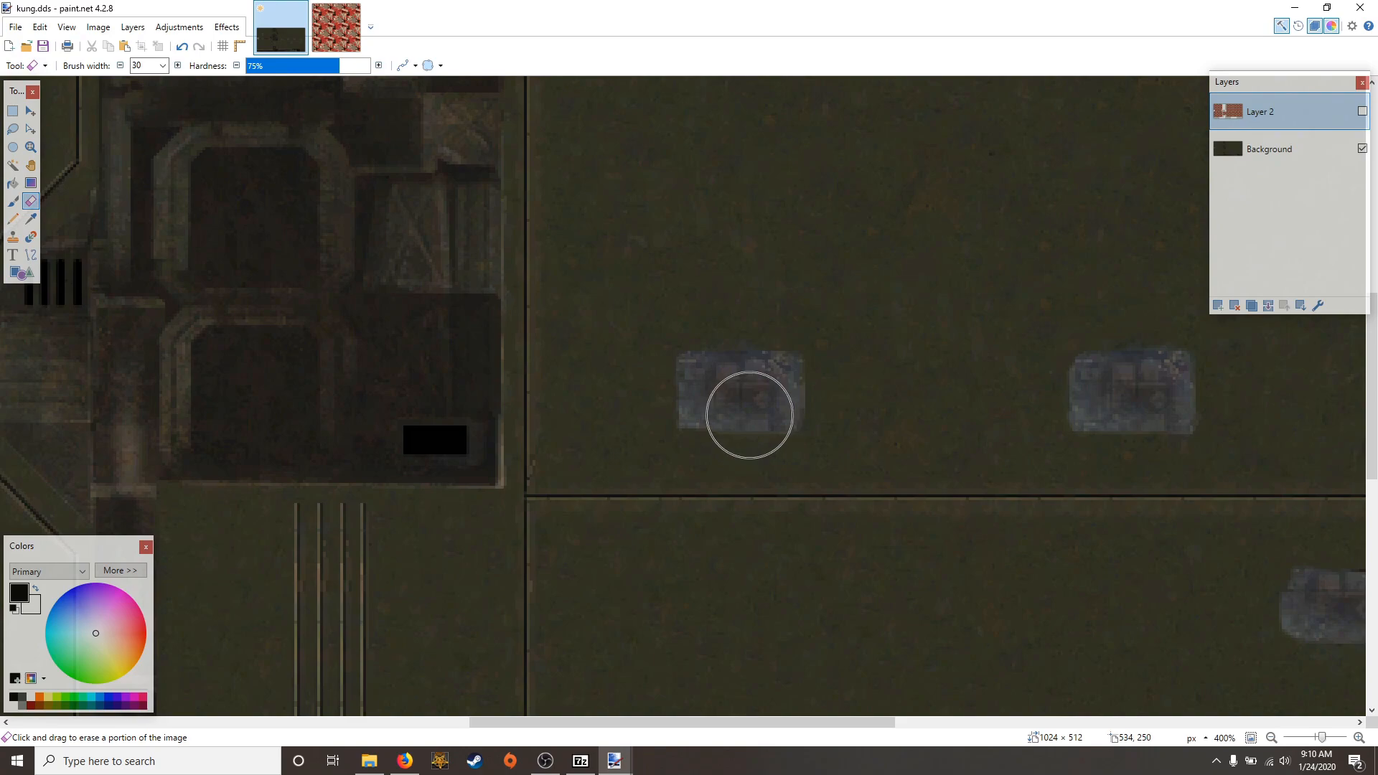
{"action": "scroll", "coordinate": [748, 483], "scroll_direction": "up", "scroll_amount": 2}
{"action": "scroll", "coordinate": [747, 501], "scroll_direction": "up", "scroll_amount": 3}
{"action": "scroll", "coordinate": [139, 66], "scroll_direction": "down", "scroll_amount": 4}
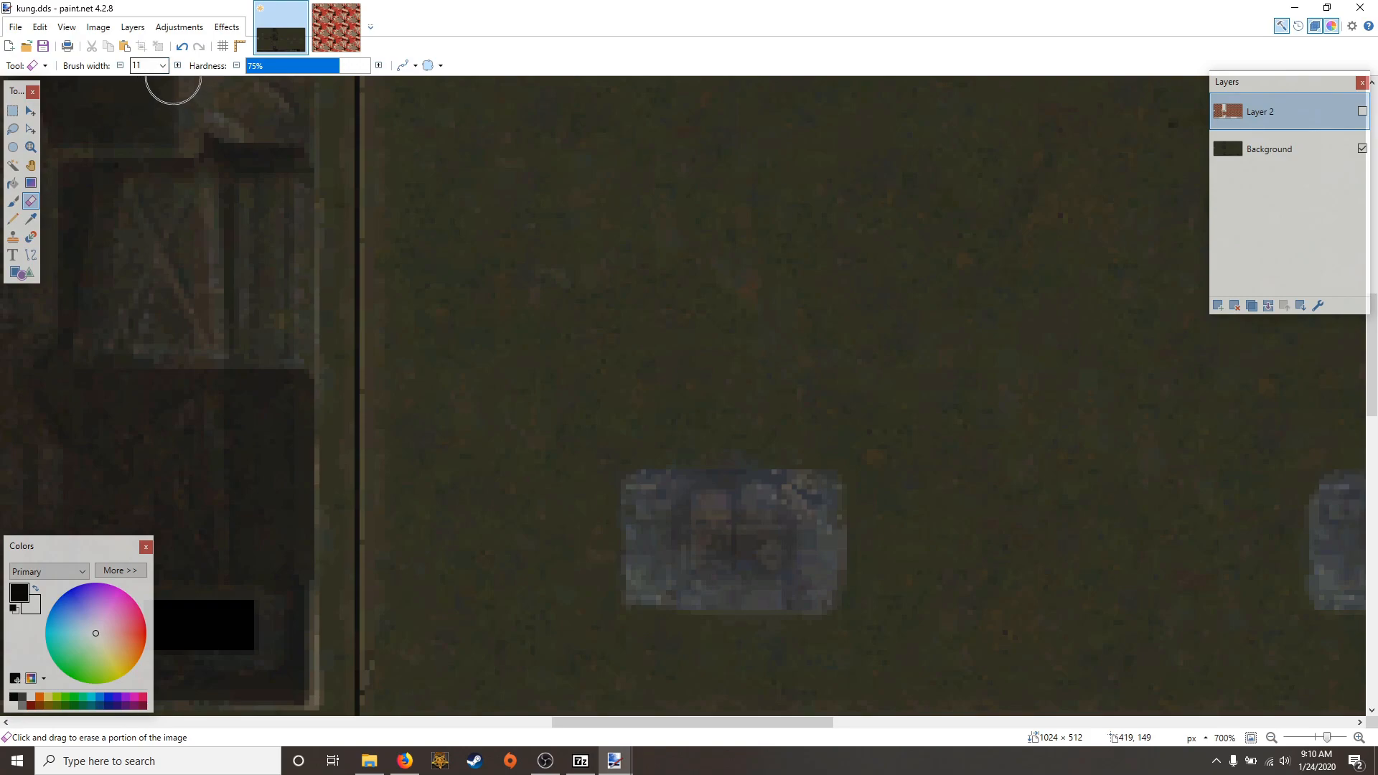
{"action": "scroll", "coordinate": [636, 410], "scroll_direction": "down", "scroll_amount": 1}
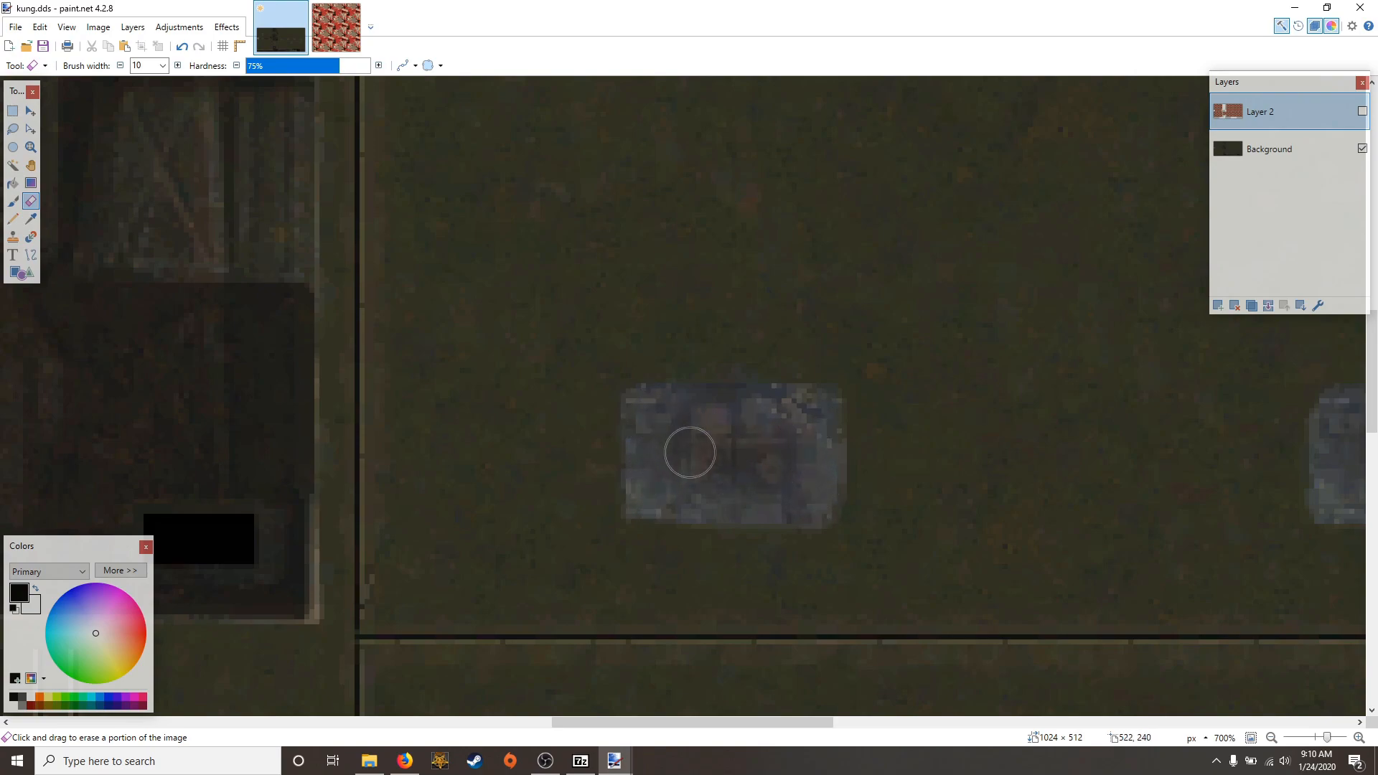
Erase Layer 2's camo over the second upper-row window and the first lower-row window of the large side panel
{"action": "scroll", "coordinate": [774, 456], "scroll_direction": "right", "scroll_amount": 3}
{"action": "scroll", "coordinate": [776, 449], "scroll_direction": "right", "scroll_amount": 4}
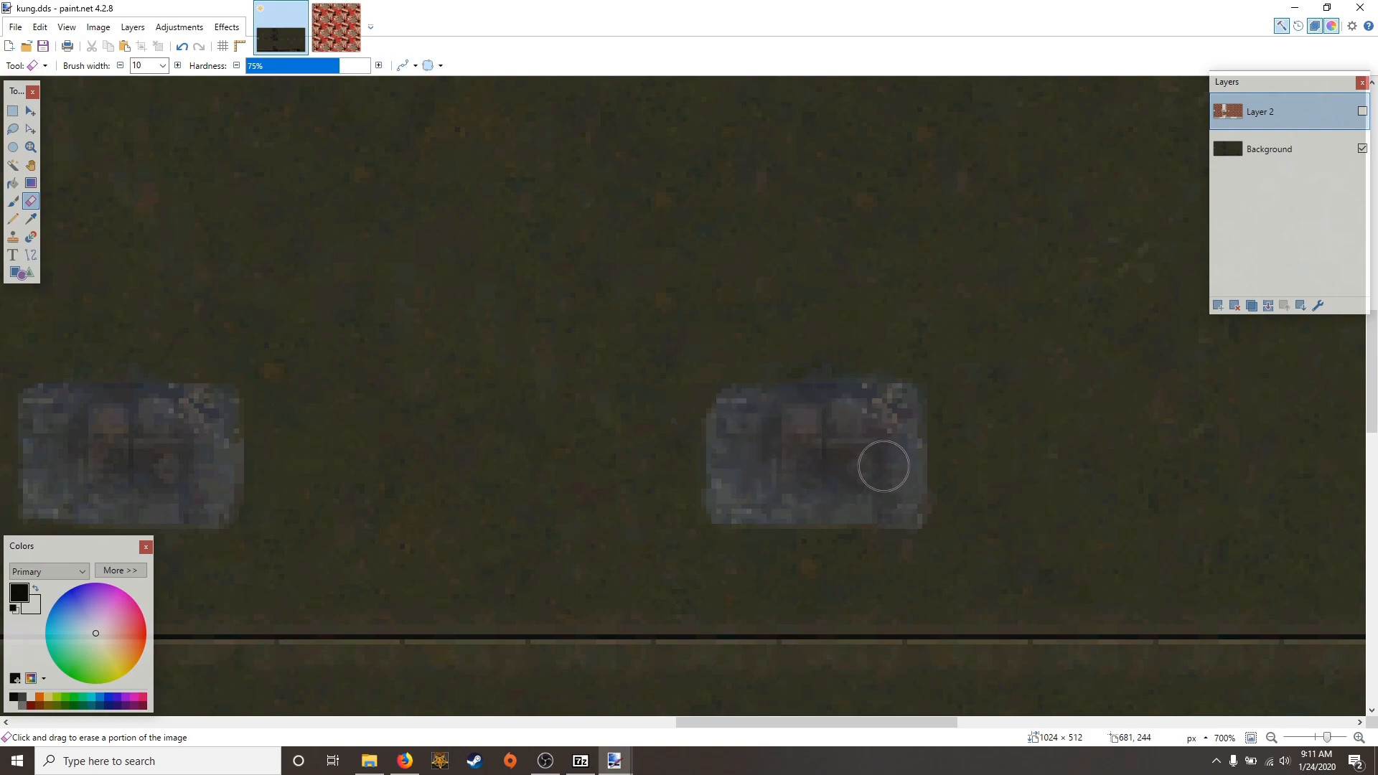
{"action": "scroll", "coordinate": [888, 489], "scroll_direction": "down", "scroll_amount": 5}
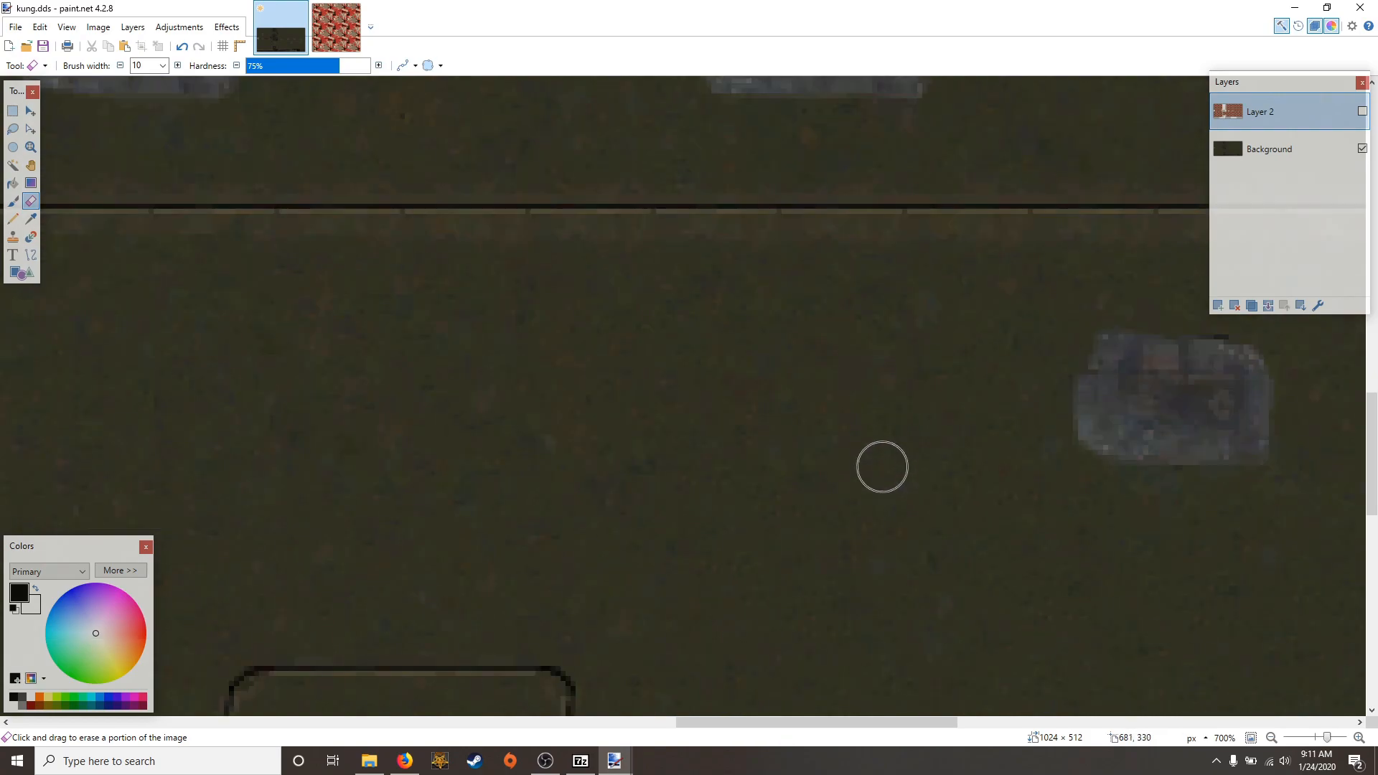
{"action": "scroll", "coordinate": [951, 391], "scroll_direction": "right", "scroll_amount": 4}
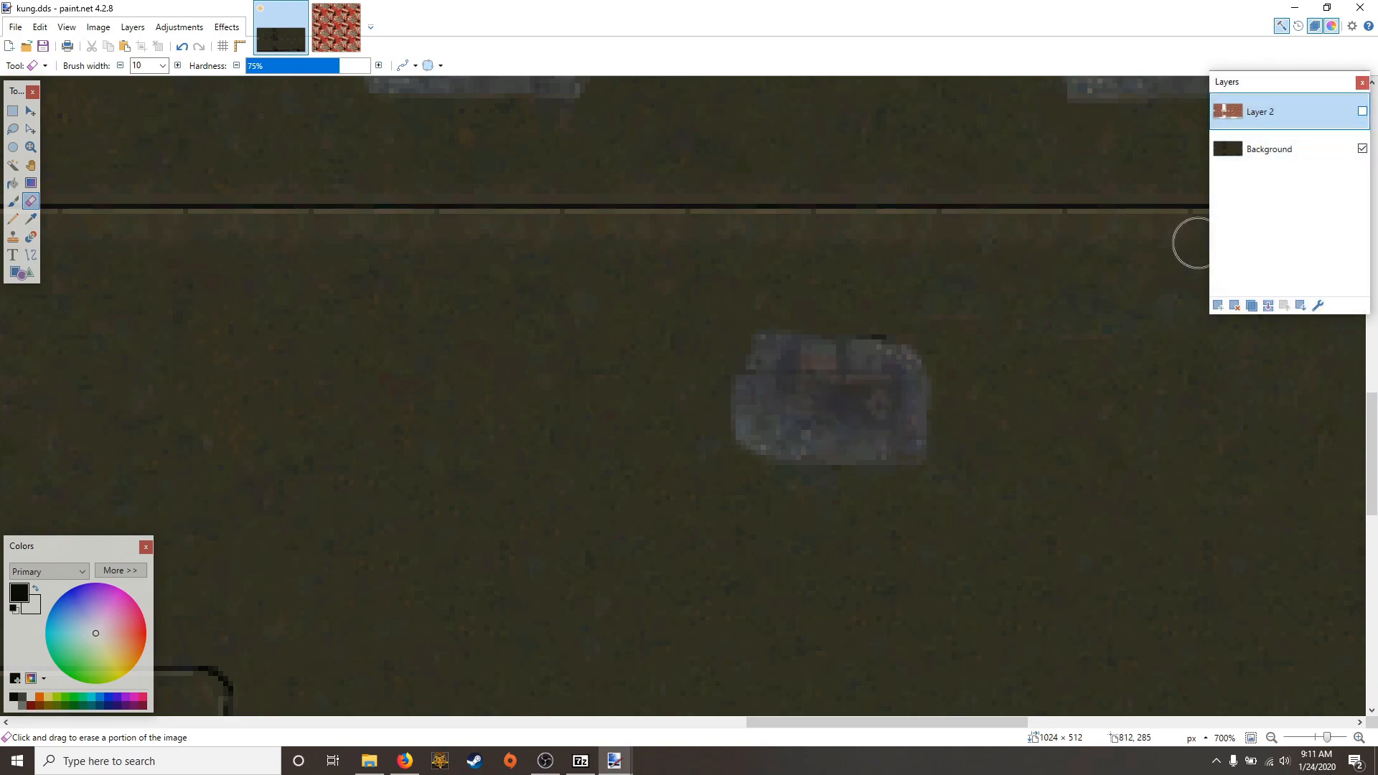
{"action": "left_click", "coordinate": [1363, 111]}
{"action": "left_click", "coordinate": [1362, 111]}
Erase Layer 2's camo over the third and fourth upper-row windows and the second lower-row window, then check the result against the visible camo
{"action": "scroll", "coordinate": [862, 308], "scroll_direction": "up", "scroll_amount": 4}
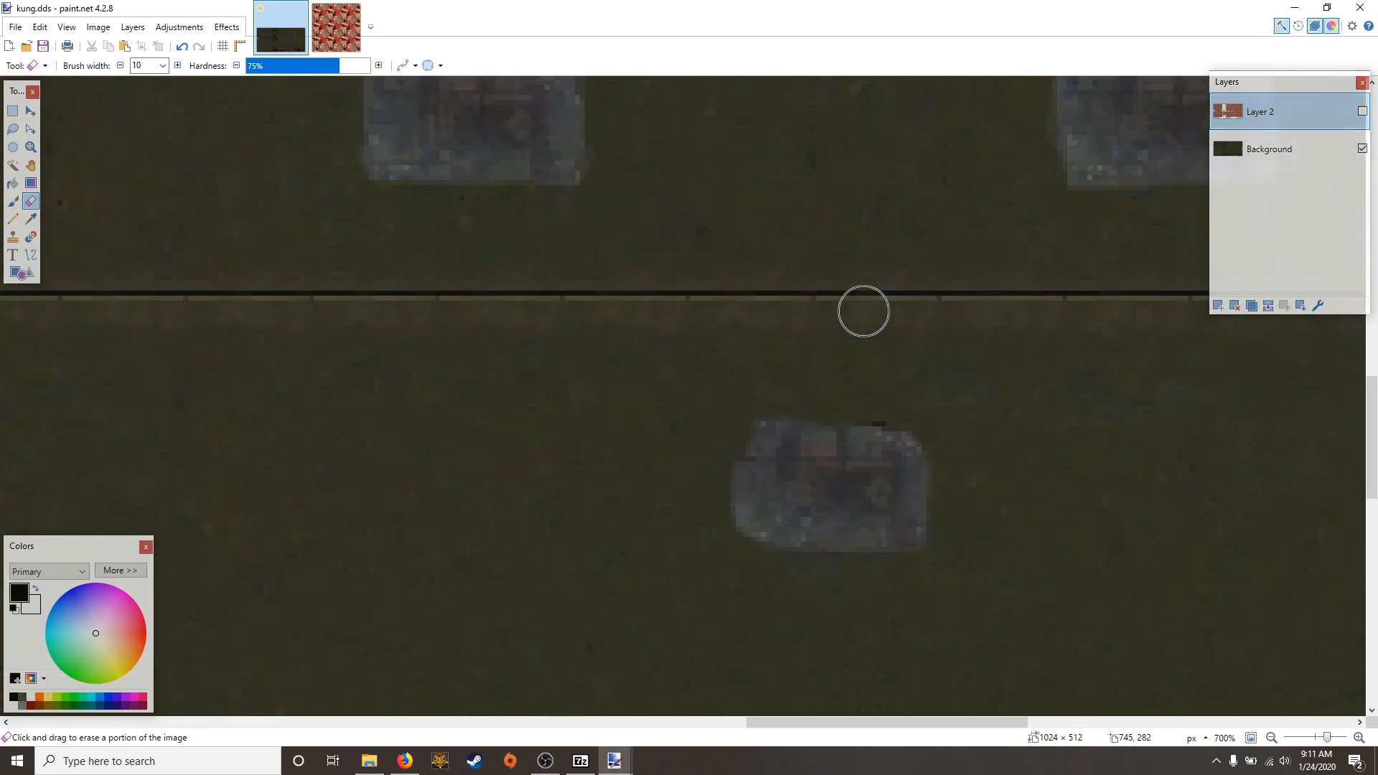
{"action": "scroll", "coordinate": [840, 311], "scroll_direction": "right", "scroll_amount": 3}
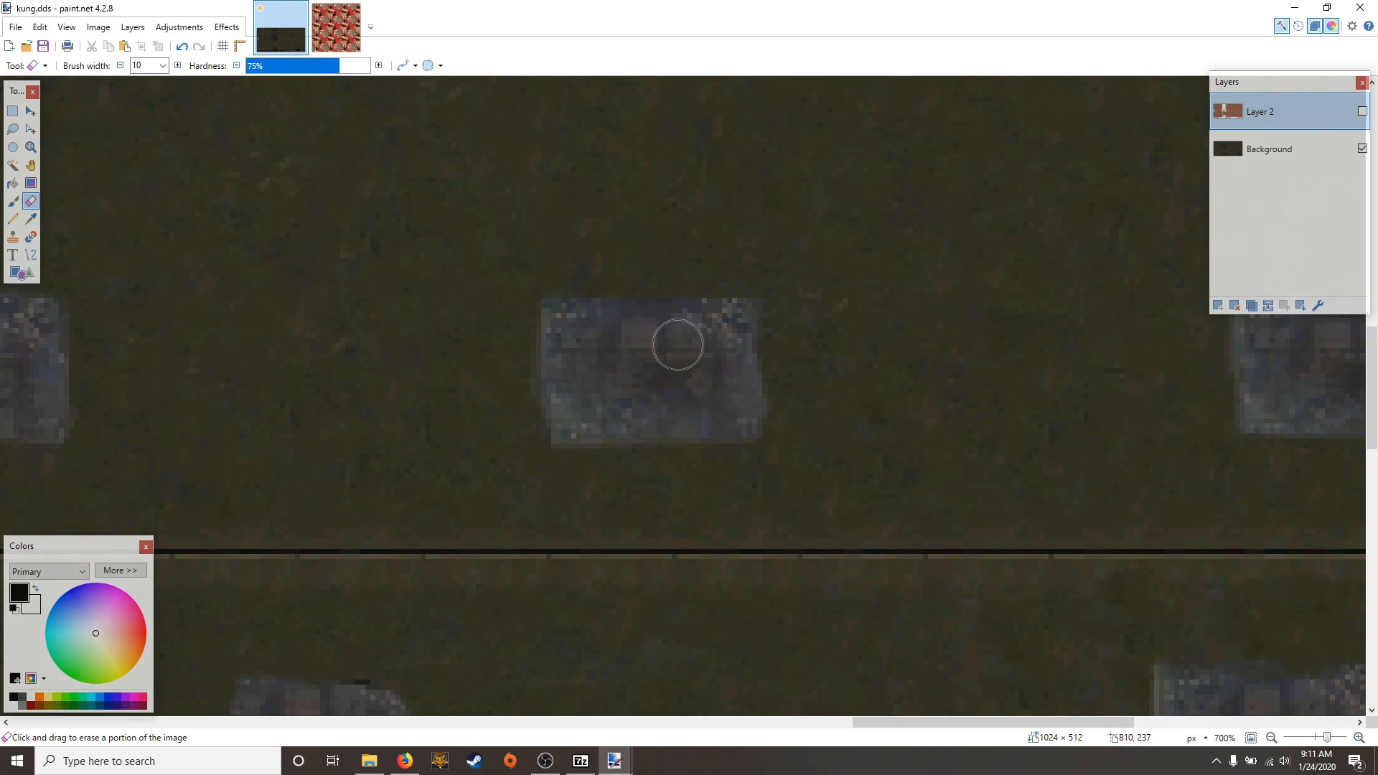
{"action": "scroll", "coordinate": [718, 388], "scroll_direction": "down", "scroll_amount": 2}
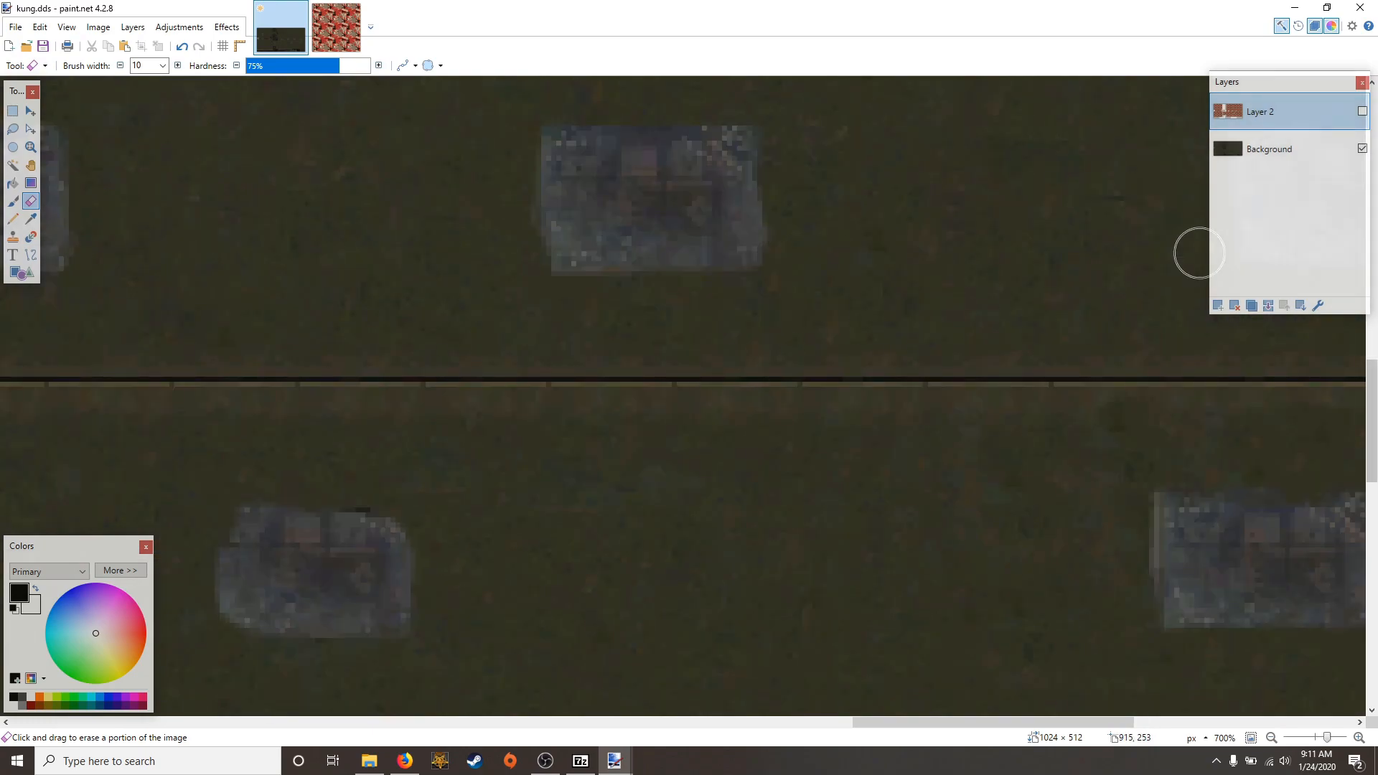
{"action": "scroll", "coordinate": [1048, 453], "scroll_direction": "right", "scroll_amount": 4}
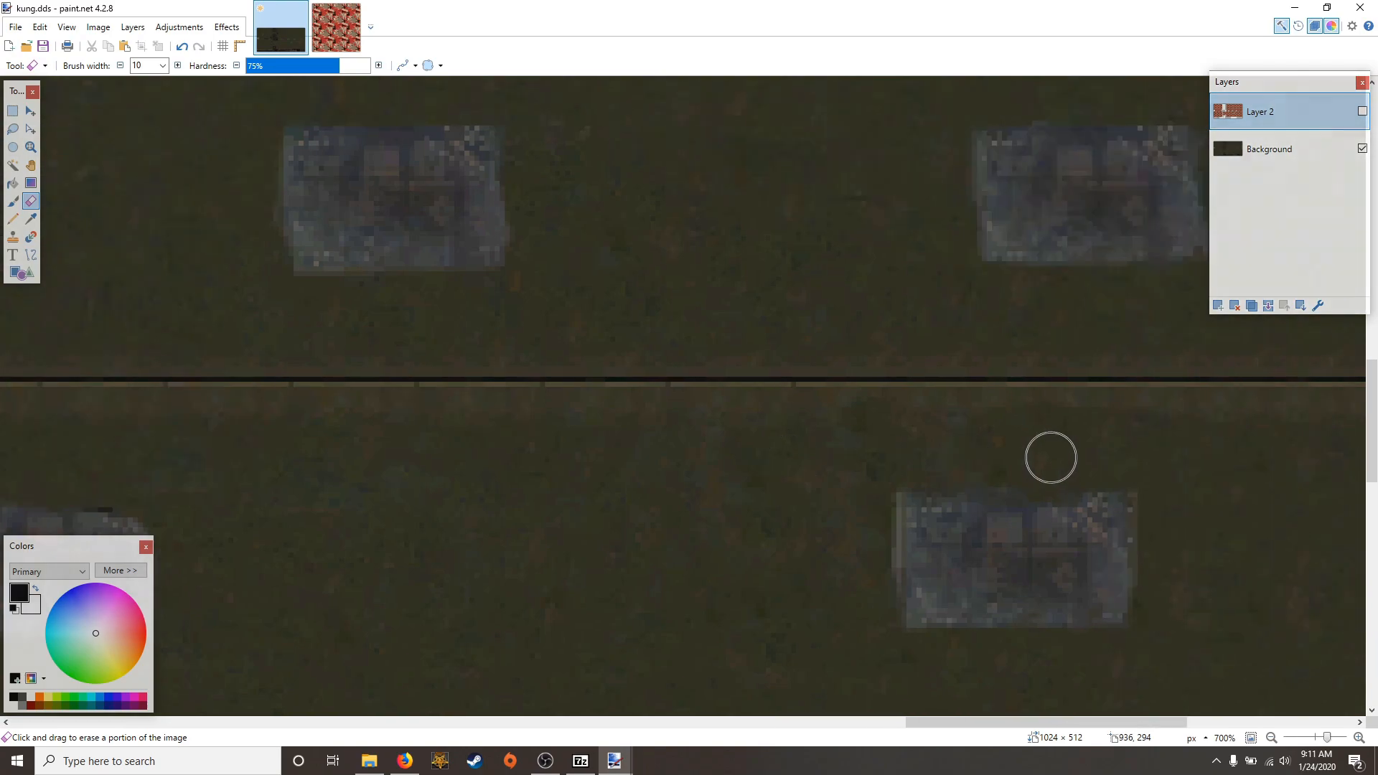
{"action": "scroll", "coordinate": [933, 373], "scroll_direction": "up", "scroll_amount": 2}
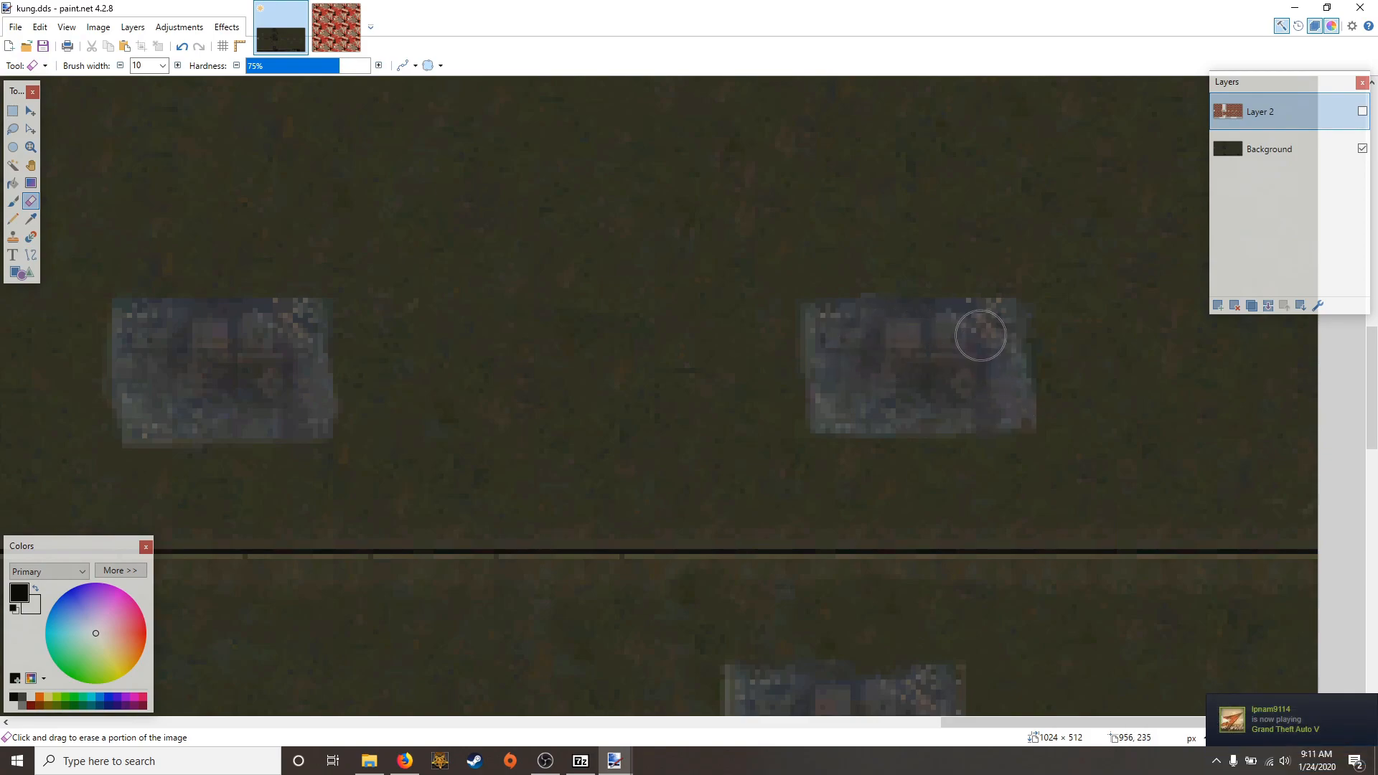
{"action": "scroll", "coordinate": [990, 372], "scroll_direction": "down", "scroll_amount": 4}
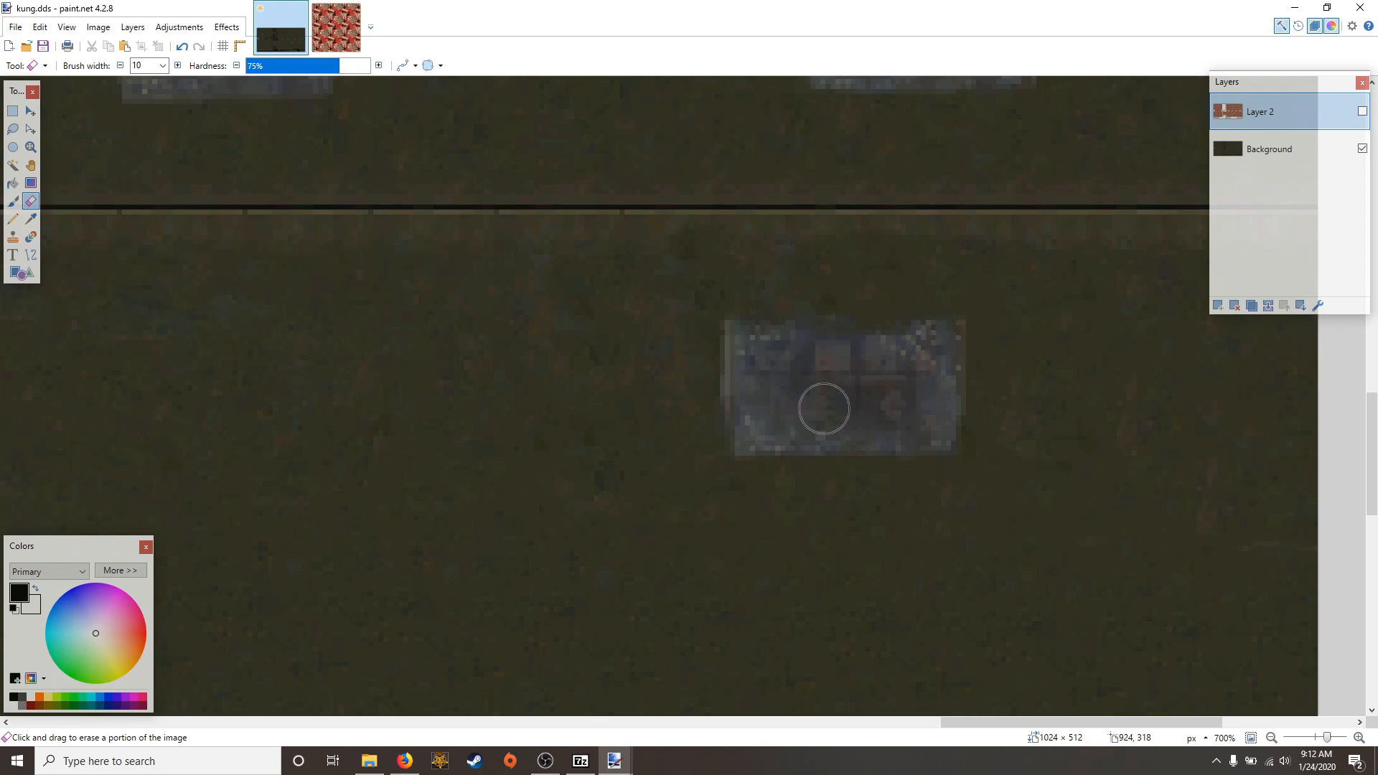
{"action": "left_click", "coordinate": [1363, 111]}
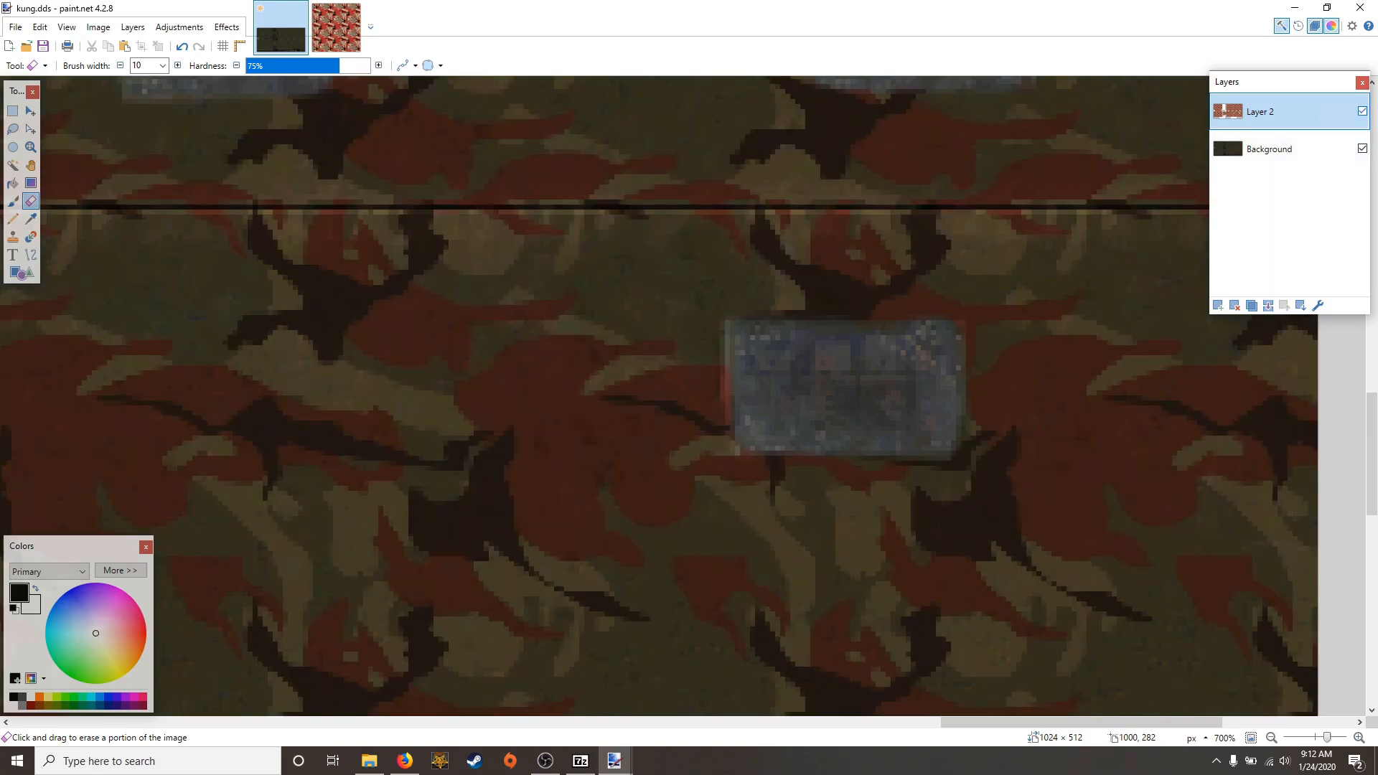
{"action": "left_click", "coordinate": [1362, 110]}
Erase Layer 2's camo over the window in the left-hand door of the double-door panel, then make Layer 2 visible
{"action": "scroll", "coordinate": [674, 344], "scroll_direction": "down", "scroll_amount": 2}
{"action": "scroll", "coordinate": [687, 351], "scroll_direction": "right", "scroll_amount": 5}
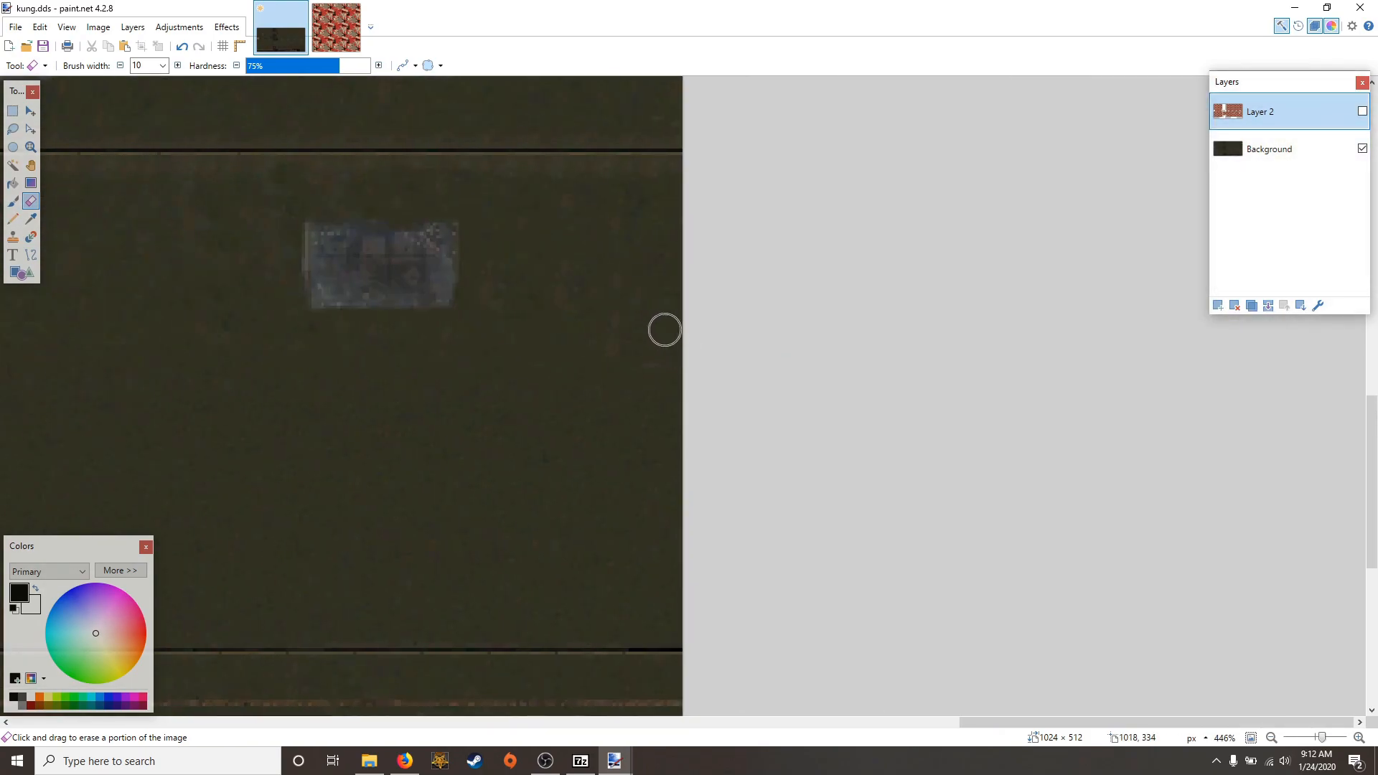
{"action": "scroll", "coordinate": [507, 385], "scroll_direction": "down", "scroll_amount": 5}
{"action": "scroll", "coordinate": [566, 400], "scroll_direction": "left", "scroll_amount": 10}
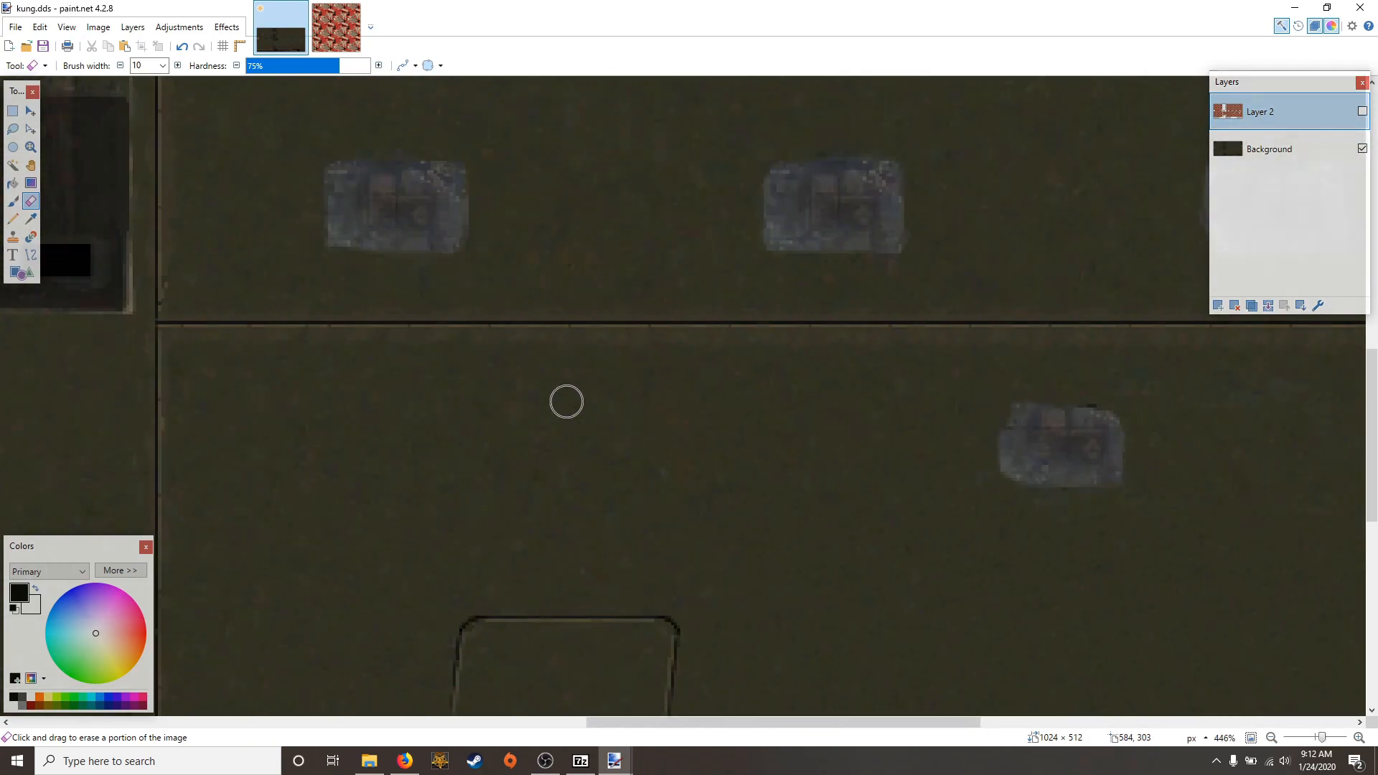
{"action": "scroll", "coordinate": [575, 404], "scroll_direction": "up", "scroll_amount": 5}
{"action": "scroll", "coordinate": [575, 404], "scroll_direction": "left", "scroll_amount": 10}
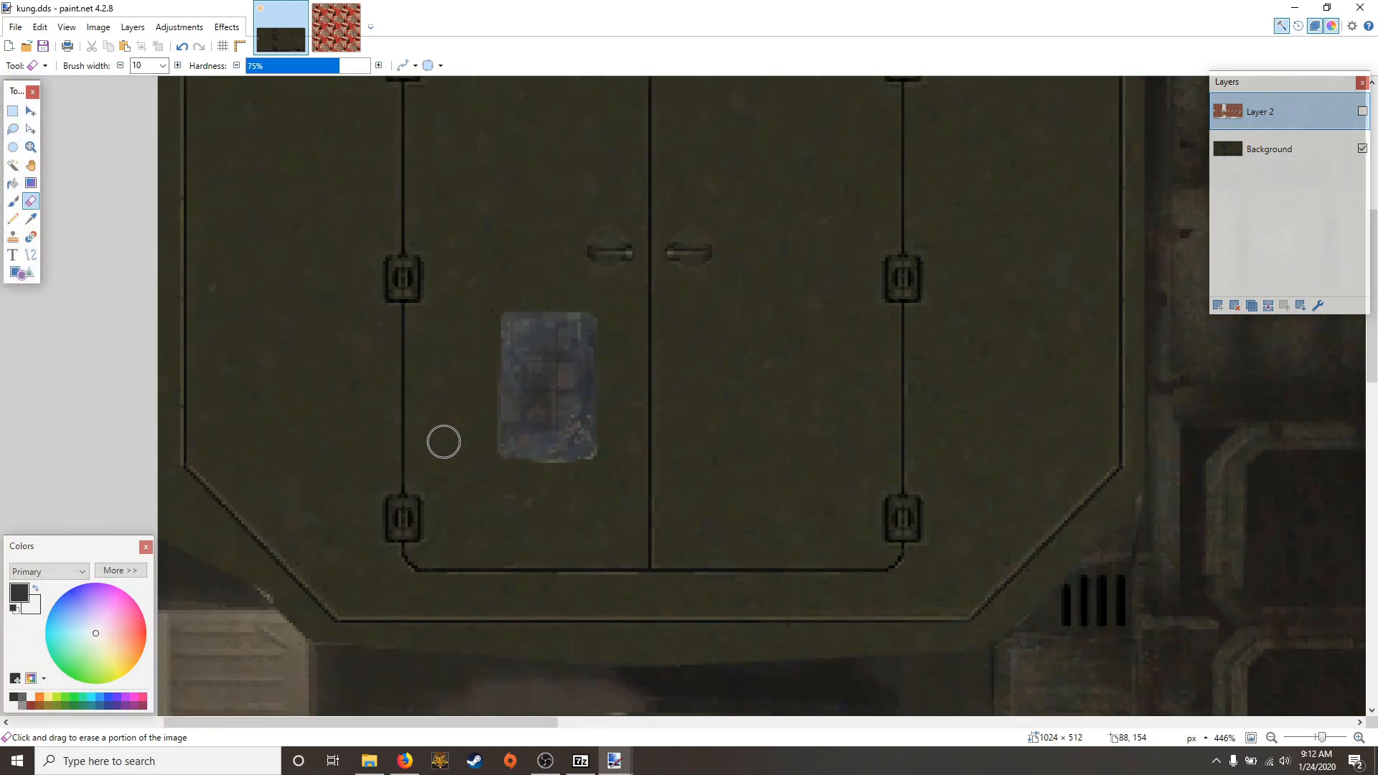
{"action": "scroll", "coordinate": [439, 443], "scroll_direction": "up", "scroll_amount": 4}
{"action": "scroll", "coordinate": [539, 396], "scroll_direction": "up", "scroll_amount": 1}
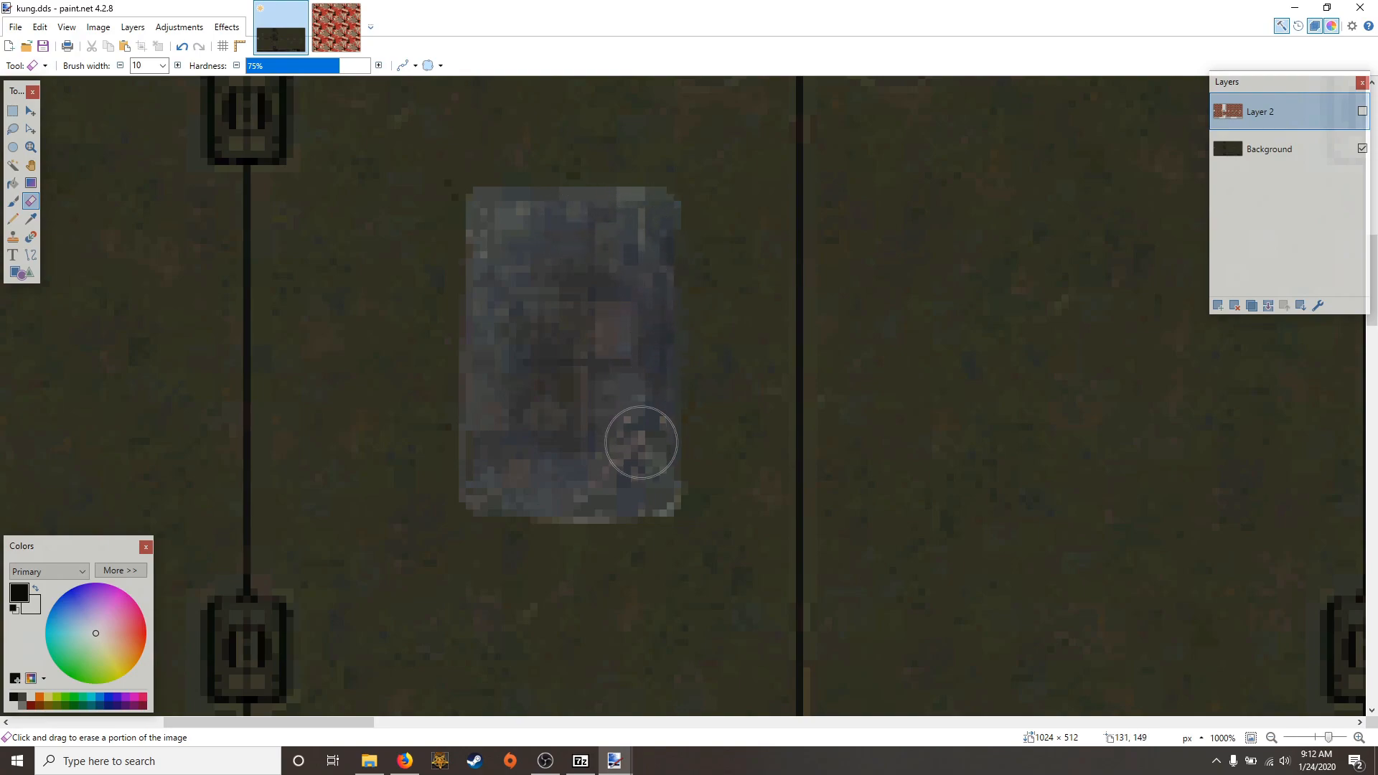
{"action": "left_click_drag", "start_coordinate": [643, 476], "coordinate": [496, 478]}
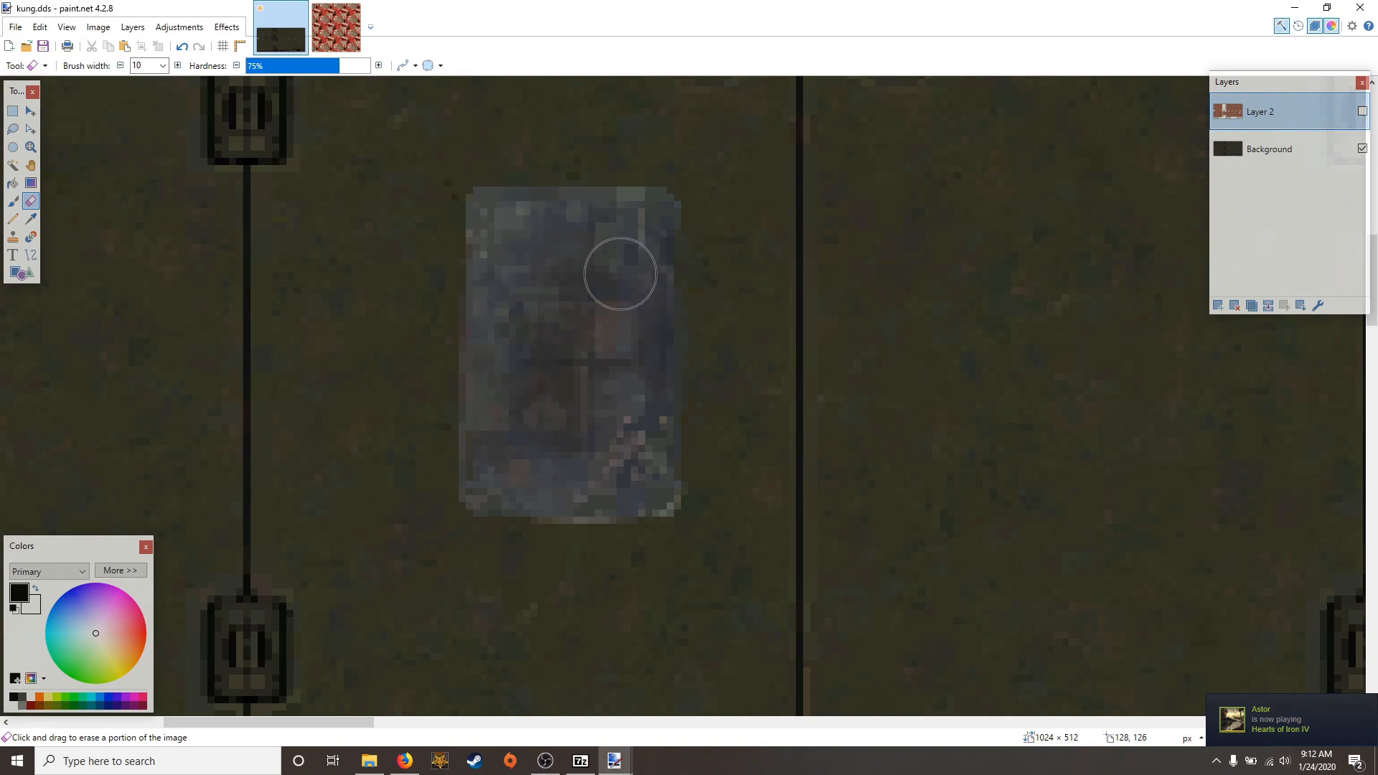
{"action": "left_click", "coordinate": [1363, 111]}
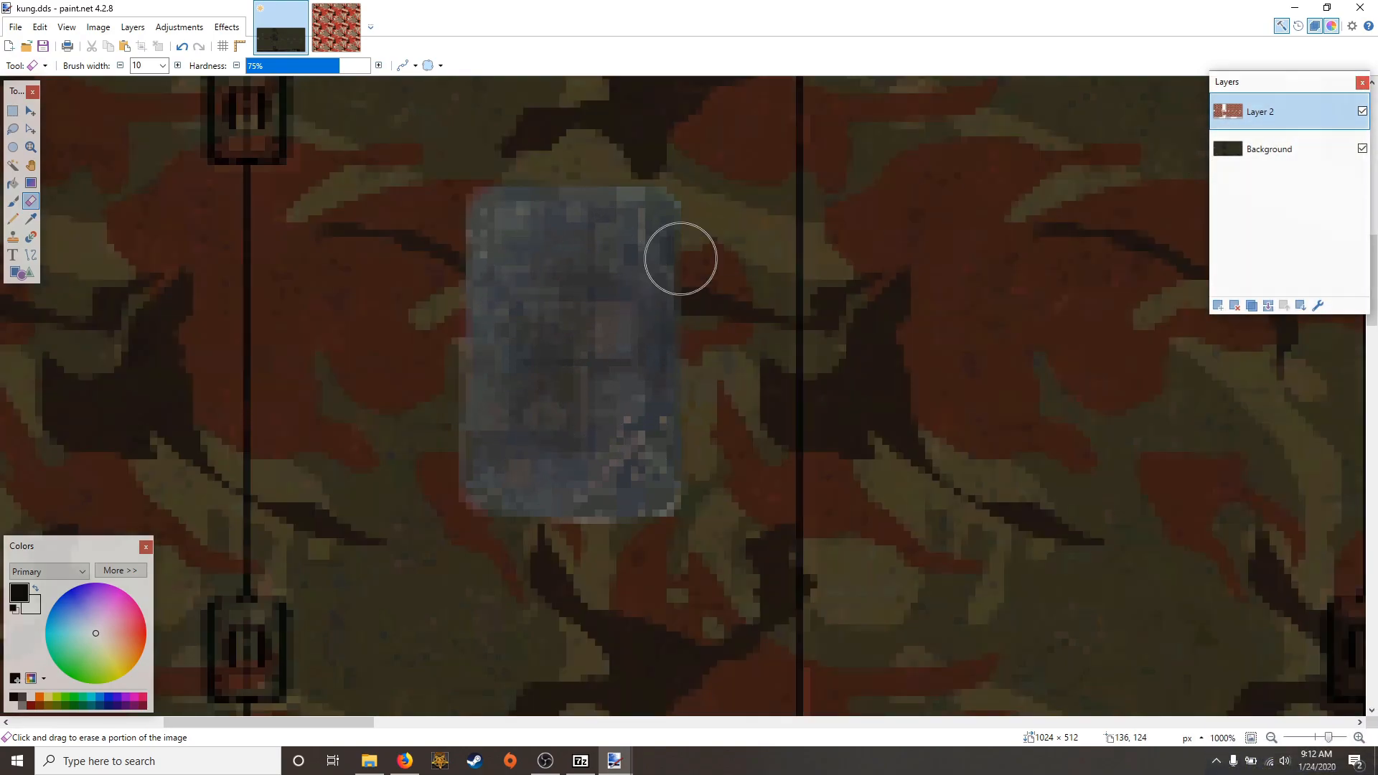
Start saving a copy of the camouflage texture in DirectDraw Surface (DDS) format under the name kung#test.dds
{"action": "scroll", "coordinate": [617, 300], "scroll_direction": "down", "scroll_amount": 6}
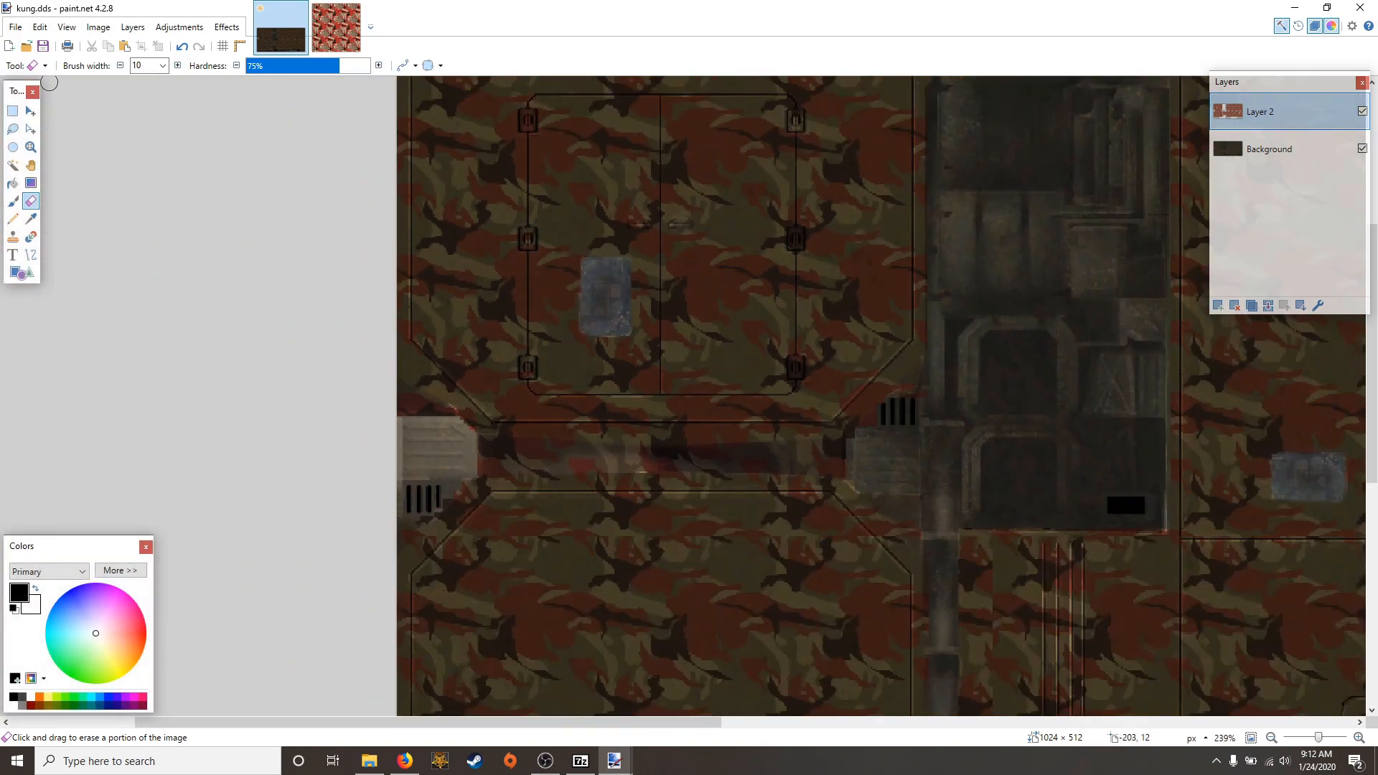
{"action": "key", "text": "s"}
{"action": "left_click", "coordinate": [15, 26]}
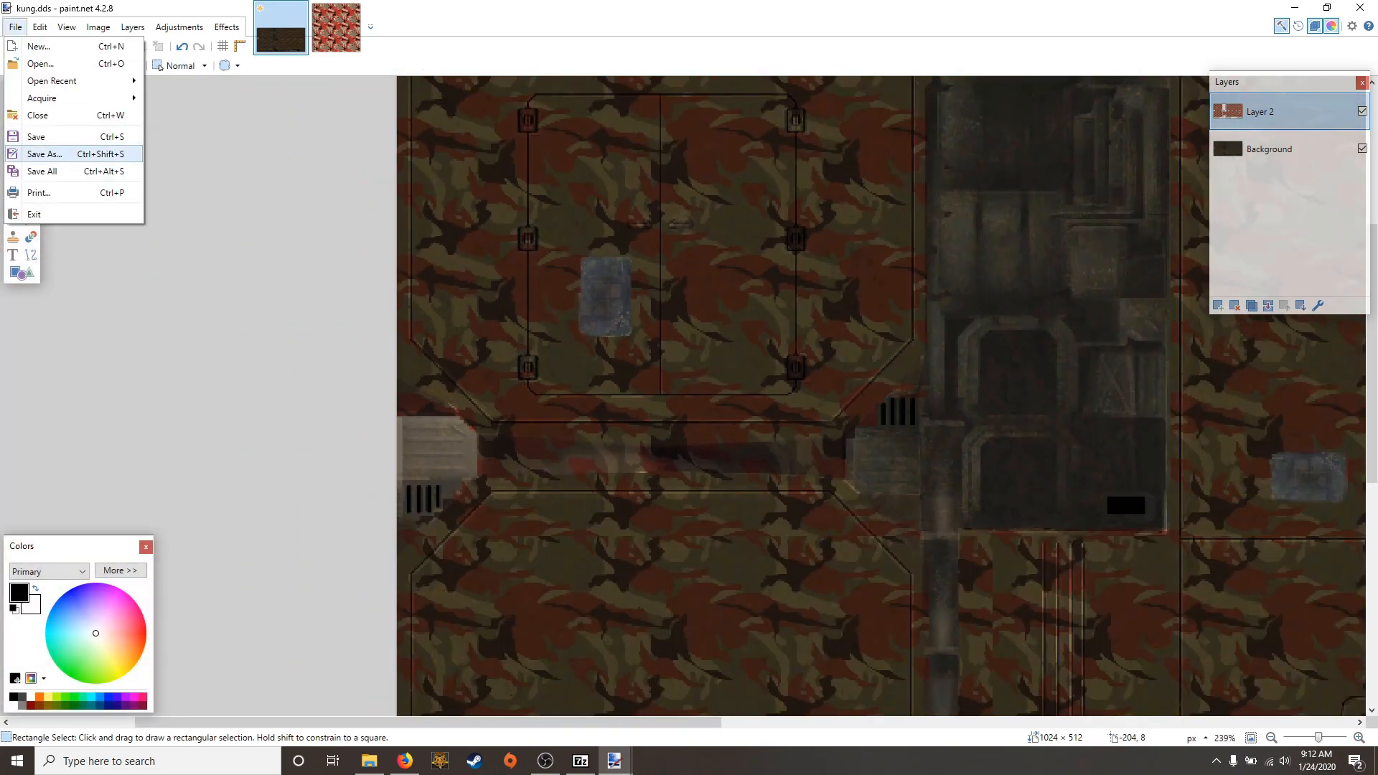
{"action": "left_click", "coordinate": [46, 154]}
{"action": "left_click", "coordinate": [215, 332]}
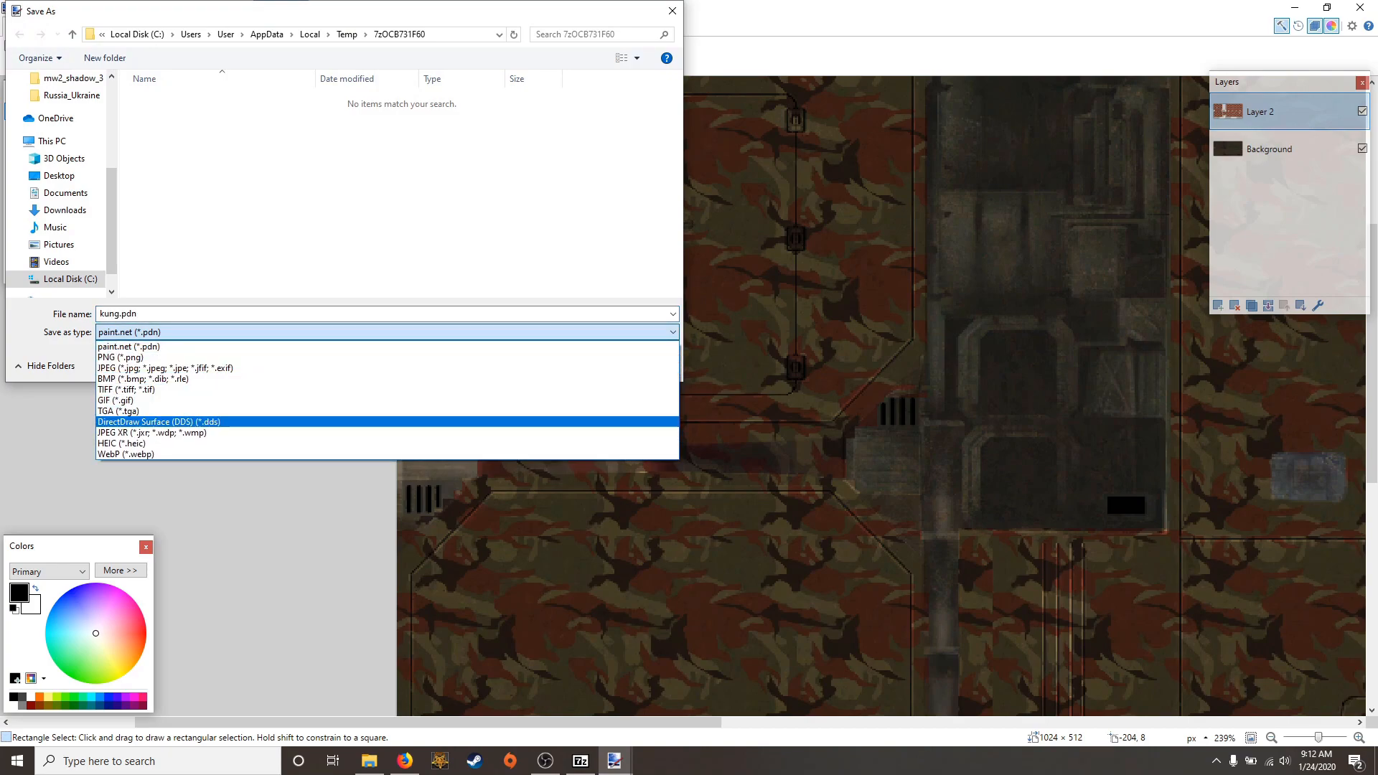
{"action": "left_click", "coordinate": [216, 422]}
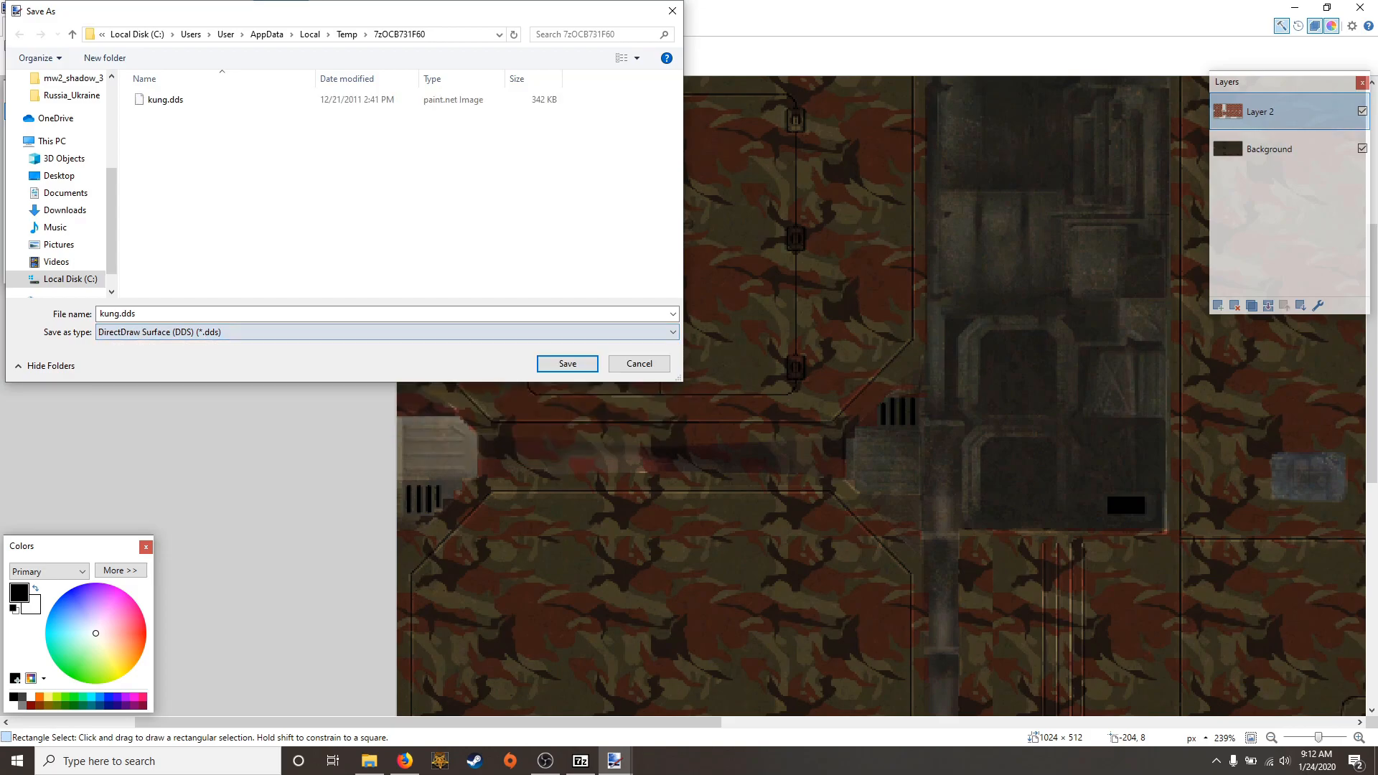
{"action": "left_click", "coordinate": [215, 315]}
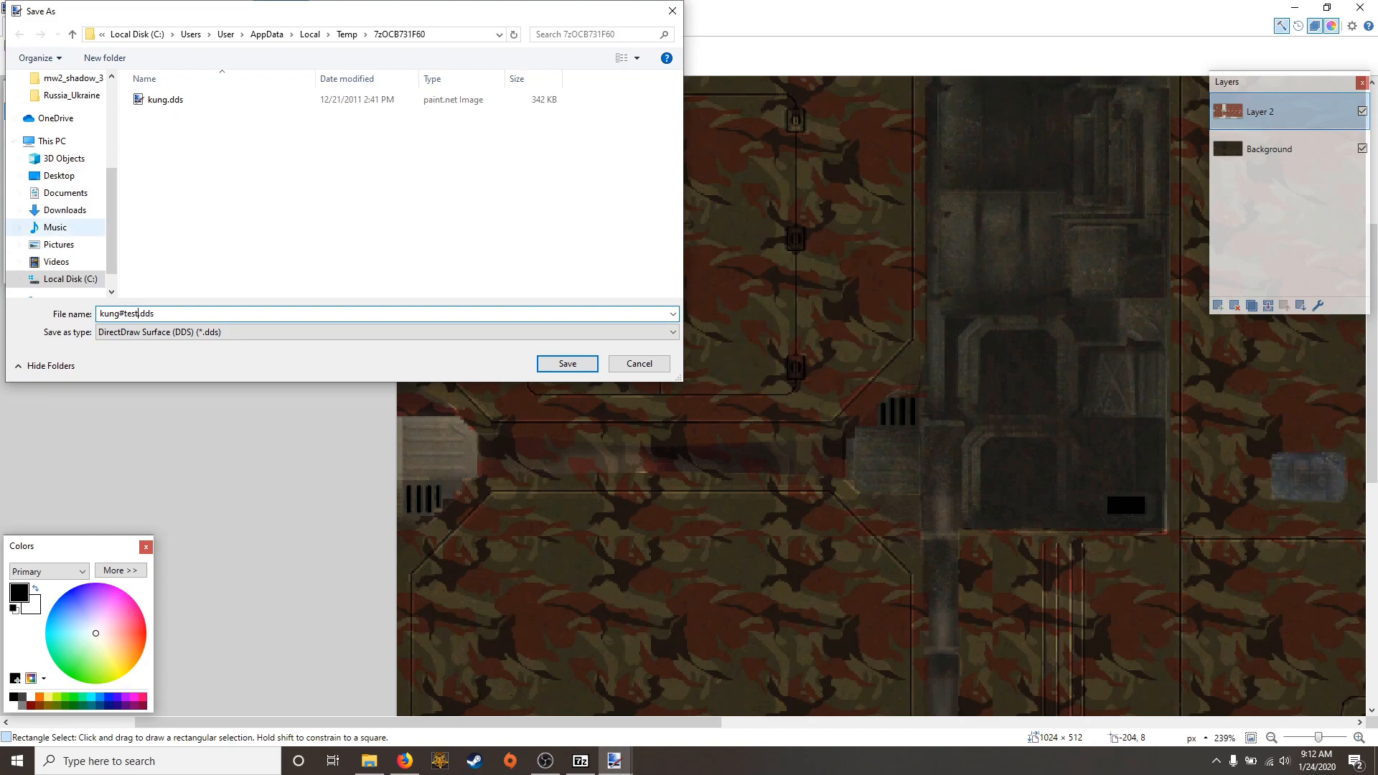
Save kung#test.dds to the Desktop, flattening the image to a single layer
{"action": "scroll", "coordinate": [61, 272], "scroll_direction": "up", "scroll_amount": 3}
{"action": "scroll", "coordinate": [61, 273], "scroll_direction": "up", "scroll_amount": 2}
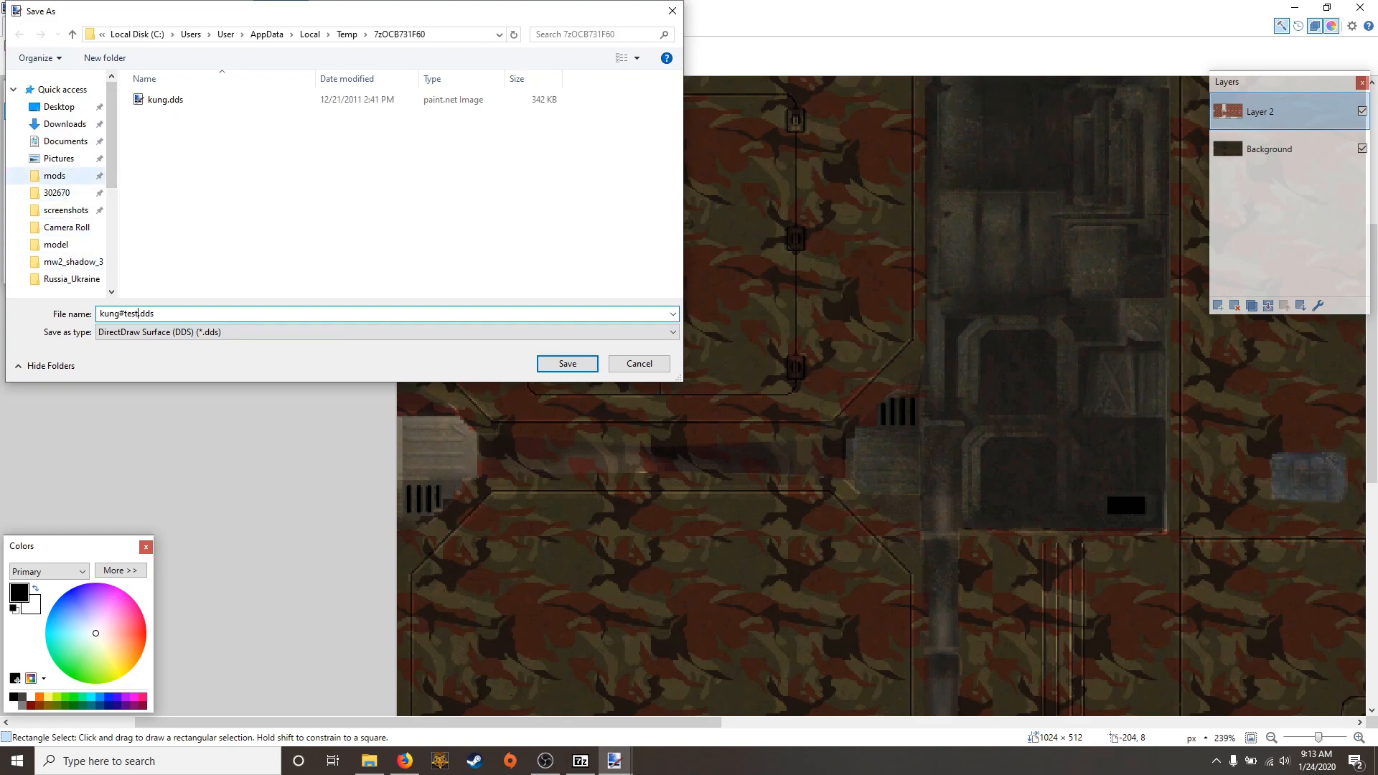
{"action": "left_click", "coordinate": [59, 106]}
{"action": "left_click", "coordinate": [567, 363]}
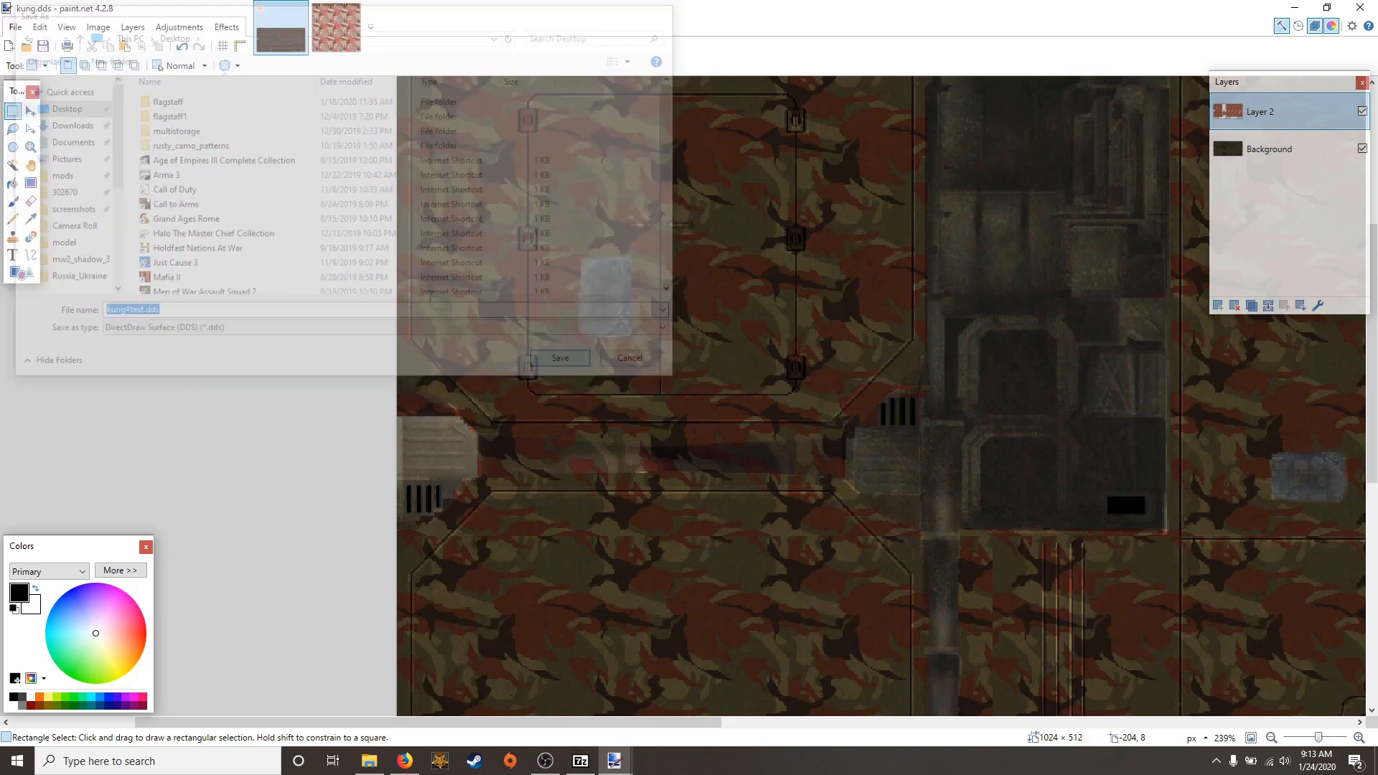
{"action": "left_click", "coordinate": [803, 489]}
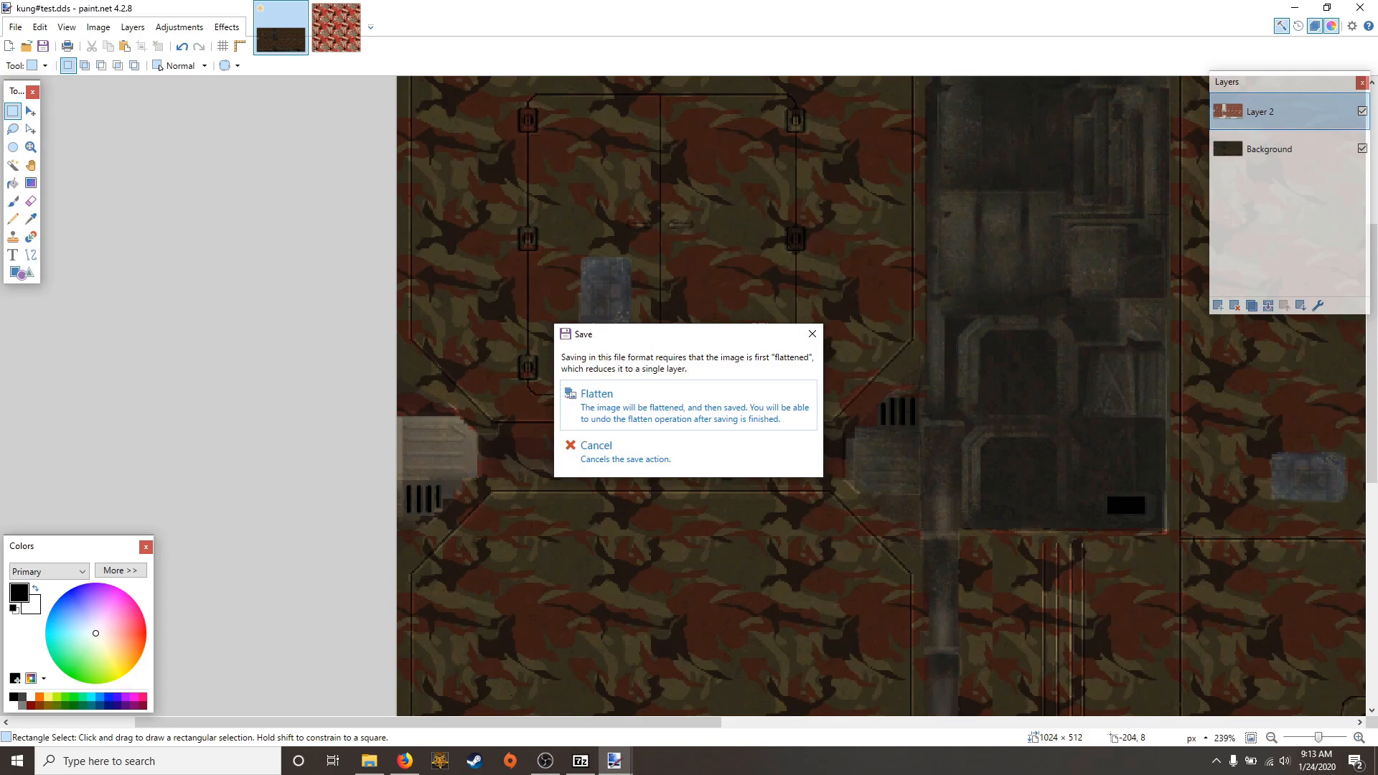
{"action": "left_click", "coordinate": [717, 406]}
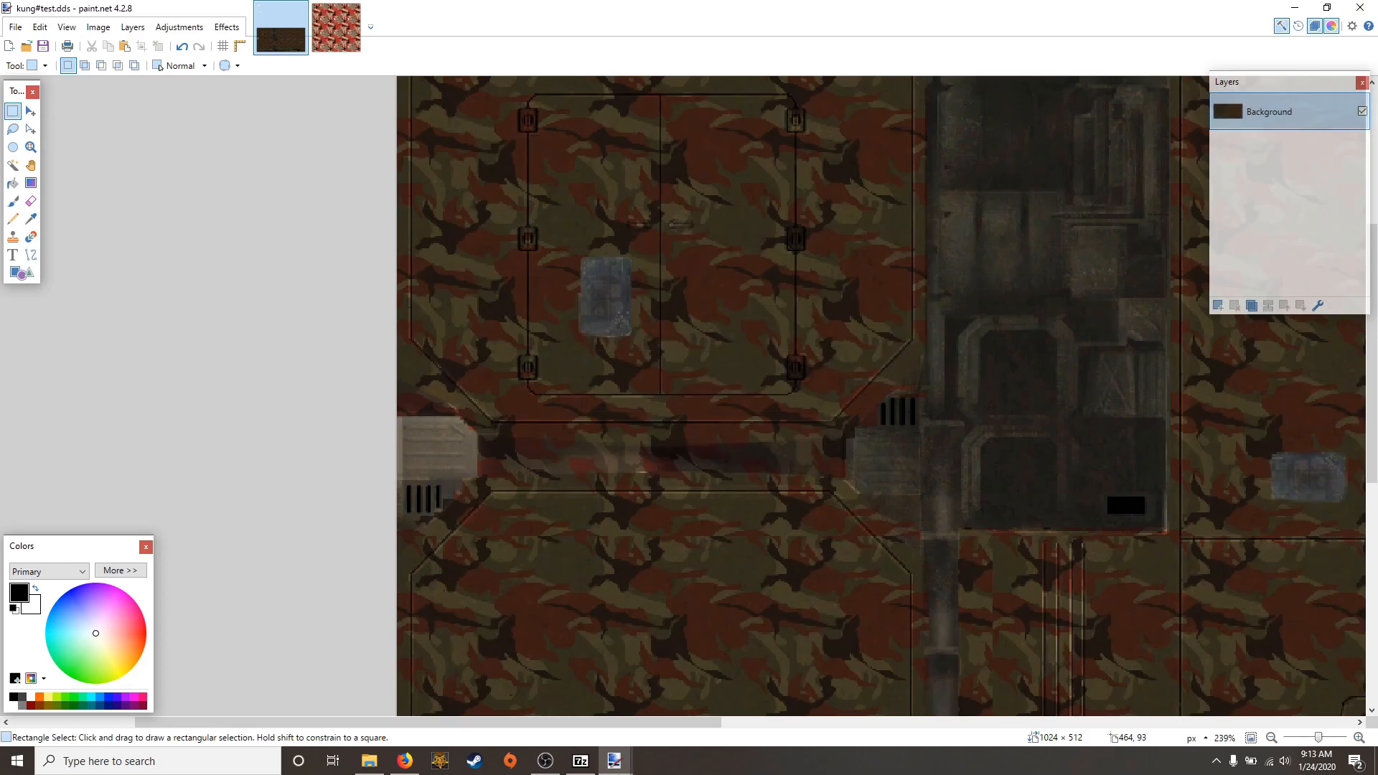
Close the image editor and add kung#test.dds from the desktop to the open UFO_Vehicle1.pak folder in 7-Zip
{"action": "left_click", "coordinate": [1361, 7]}
{"action": "left_click_drag", "start_coordinate": [245, 537], "coordinate": [847, 535]}
{"action": "left_click", "coordinate": [682, 439]}
Permanently delete the desktop copy of kung#test.dds and close the 7-Zip archive
{"action": "left_click_drag", "start_coordinate": [245, 537], "coordinate": [33, 454]}
{"action": "right_click", "coordinate": [33, 454]}
{"action": "left_click", "coordinate": [79, 480]}
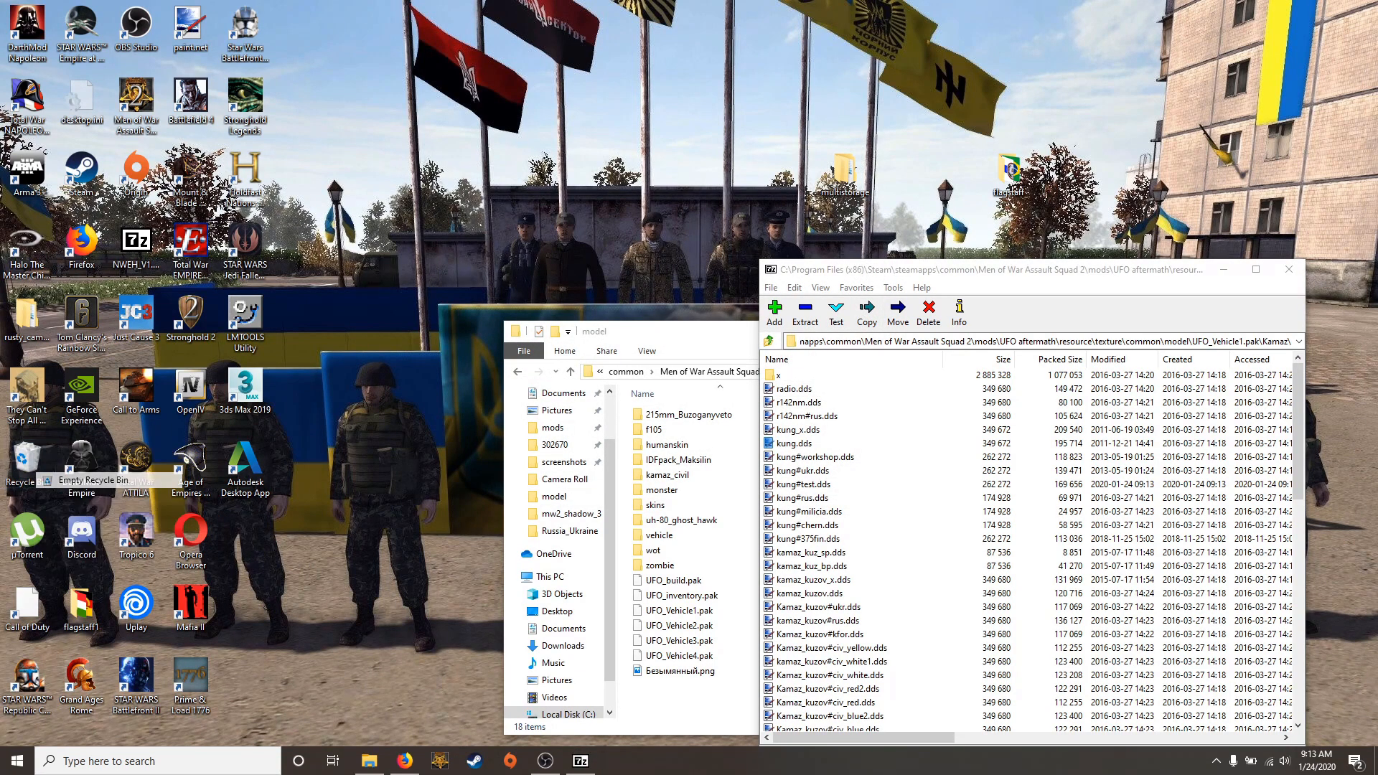
{"action": "left_click", "coordinate": [745, 428]}
{"action": "left_click", "coordinate": [1290, 269]}
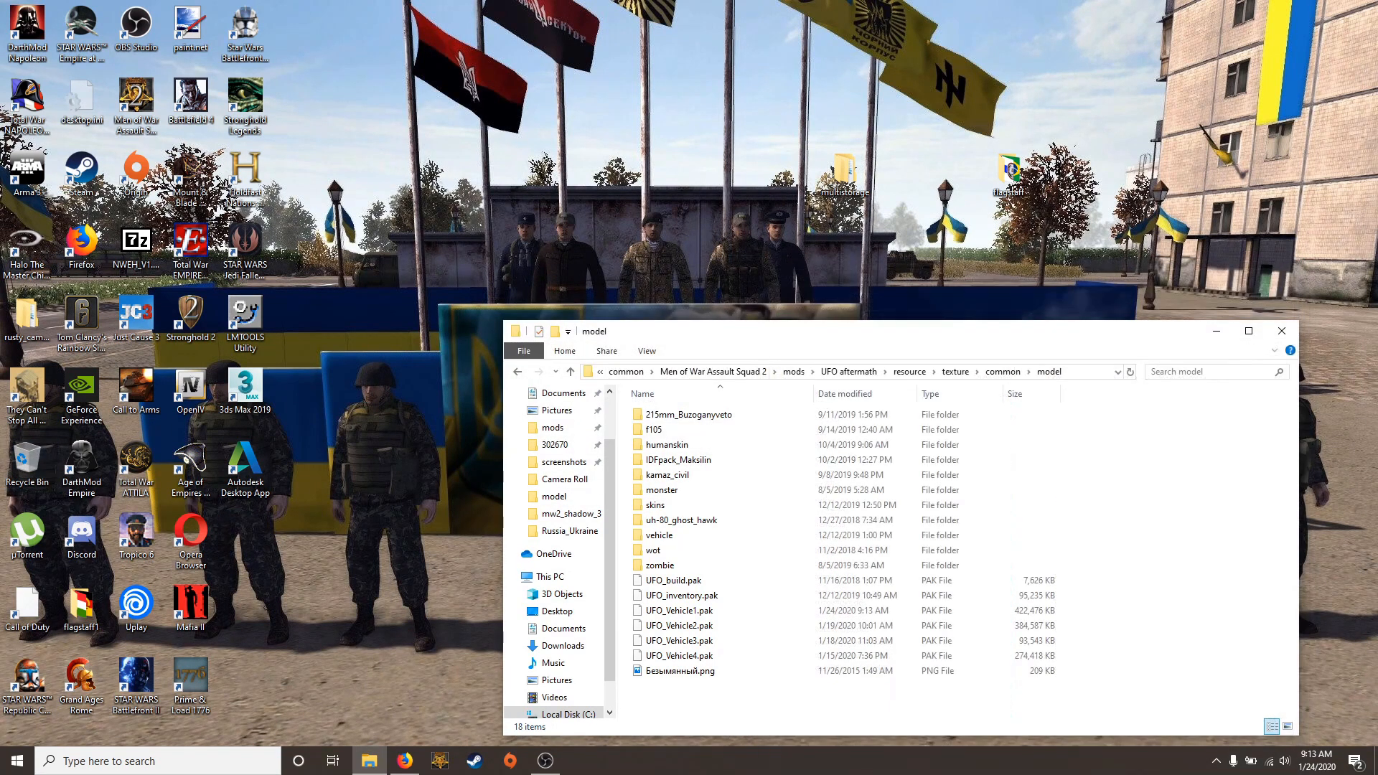
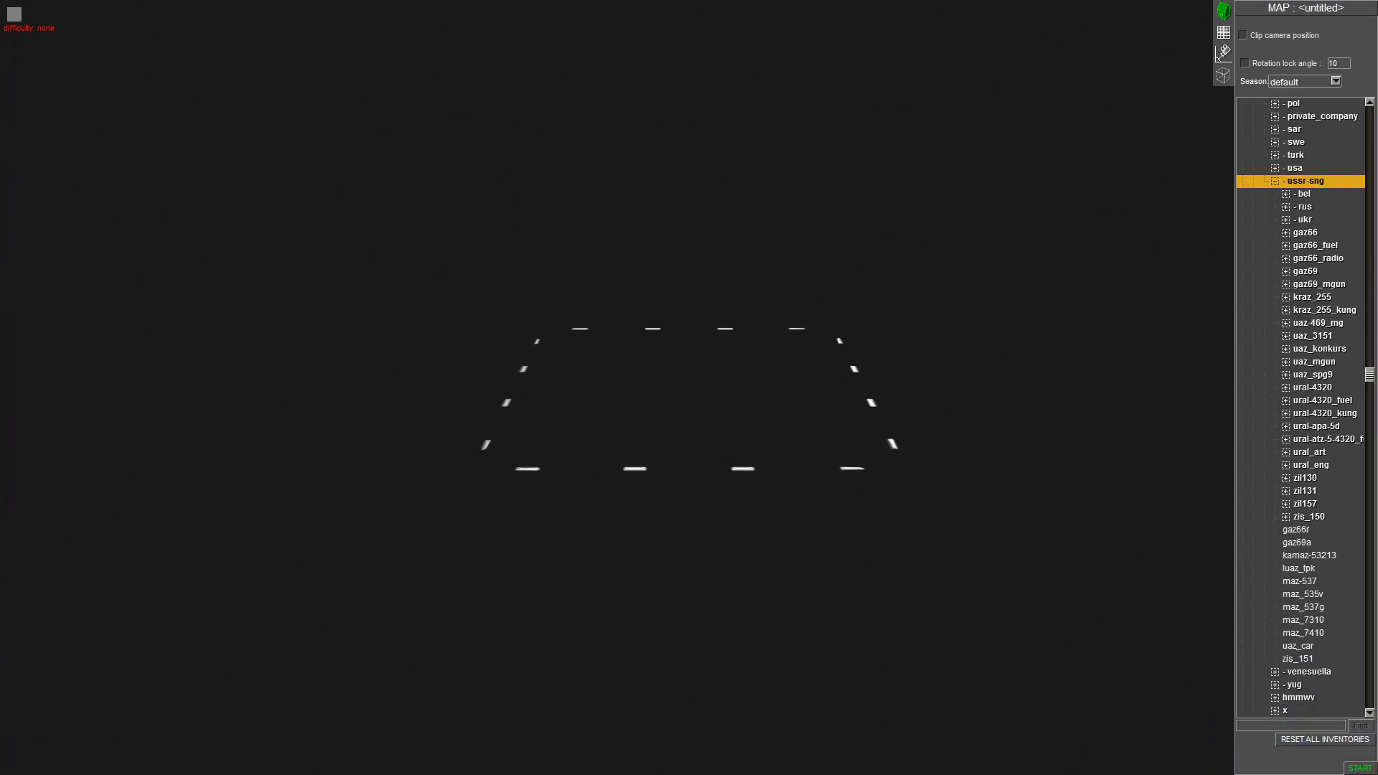
Browse the ussr-sng cars in the Men of War map editor, previewing kraz_255_kung, luaz_tpk, maz-537, maz_7410 and uaz_car
{"action": "left_click", "coordinate": [1325, 310]}
{"action": "left_click", "coordinate": [1324, 323]}
{"action": "scroll", "coordinate": [869, 406], "scroll_direction": "up", "scroll_amount": 5}
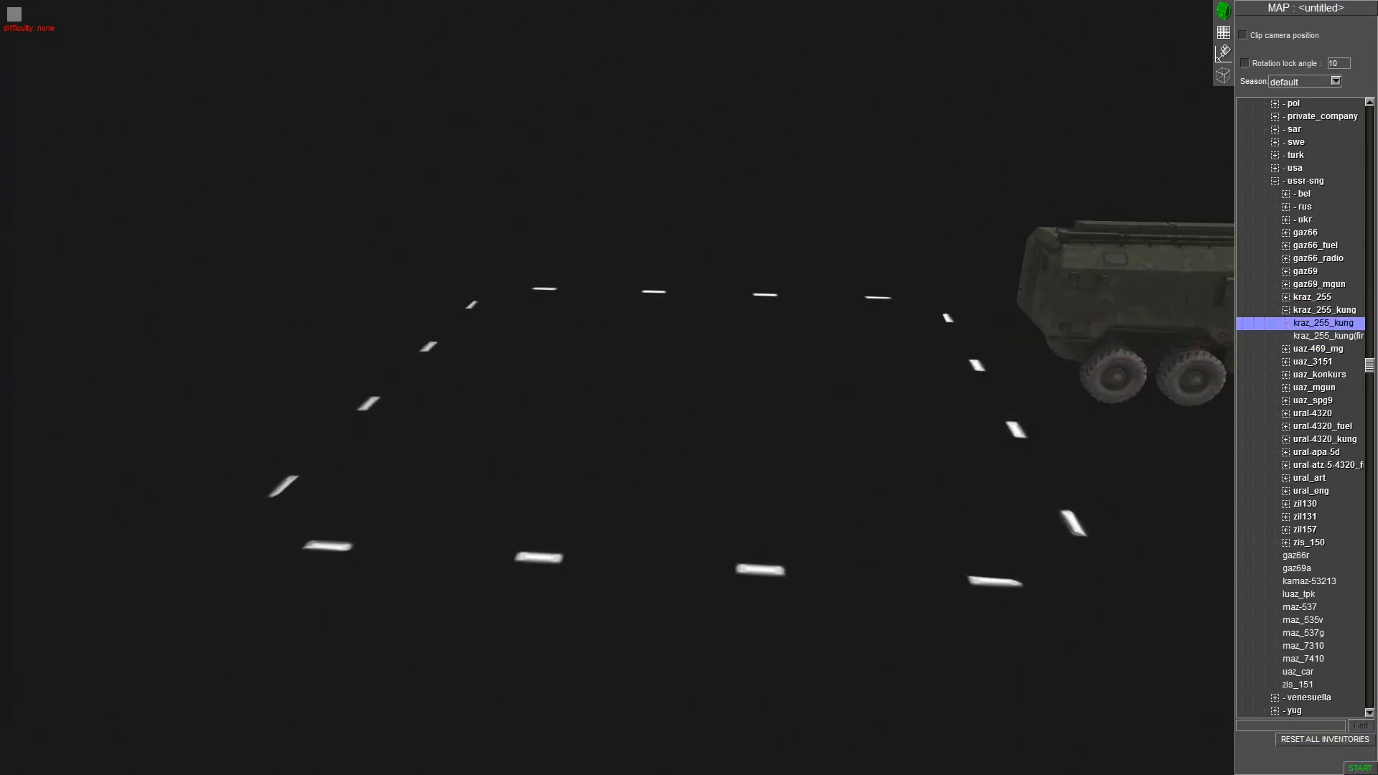
{"action": "left_click", "coordinate": [1324, 310]}
{"action": "scroll", "coordinate": [1324, 310], "scroll_direction": "down", "scroll_amount": 2}
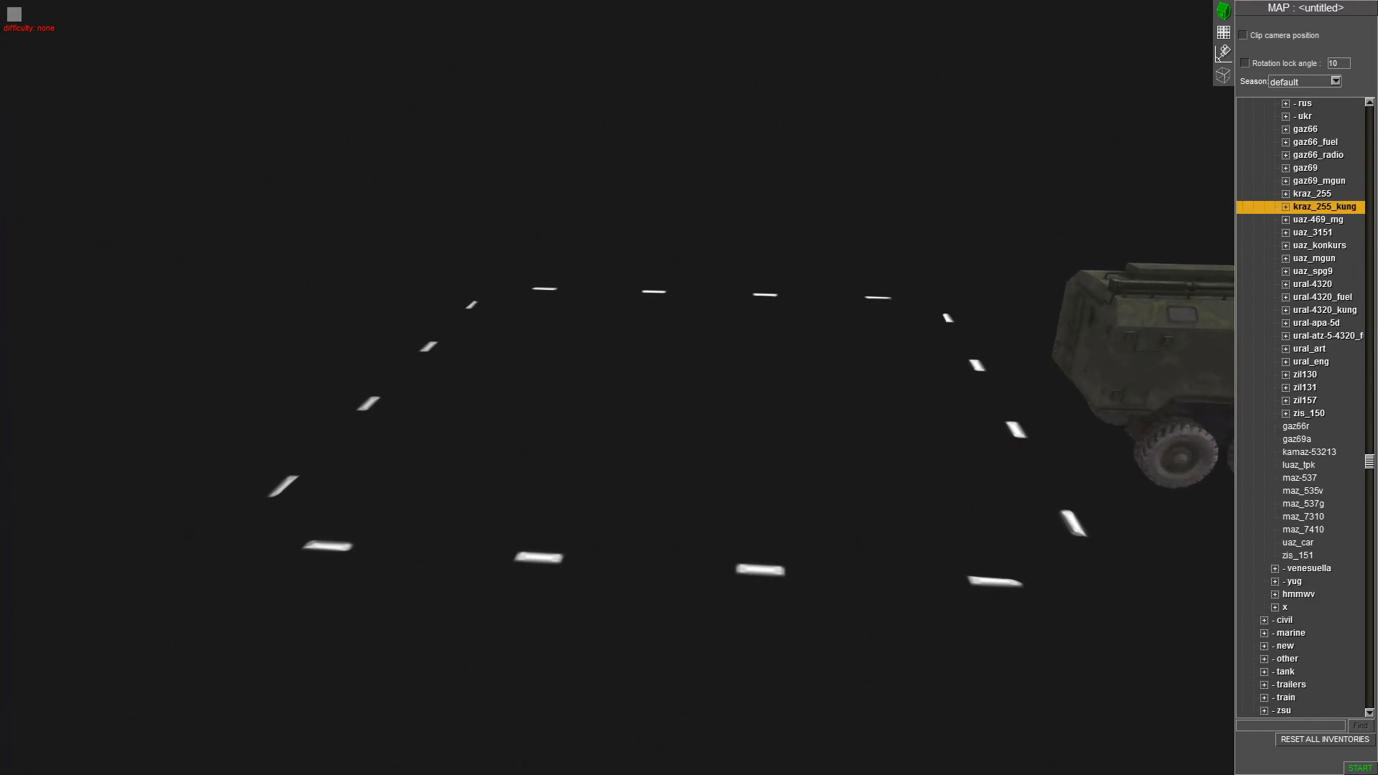
{"action": "left_click", "coordinate": [1299, 465]}
{"action": "scroll", "coordinate": [1013, 423], "scroll_direction": "up", "scroll_amount": 5}
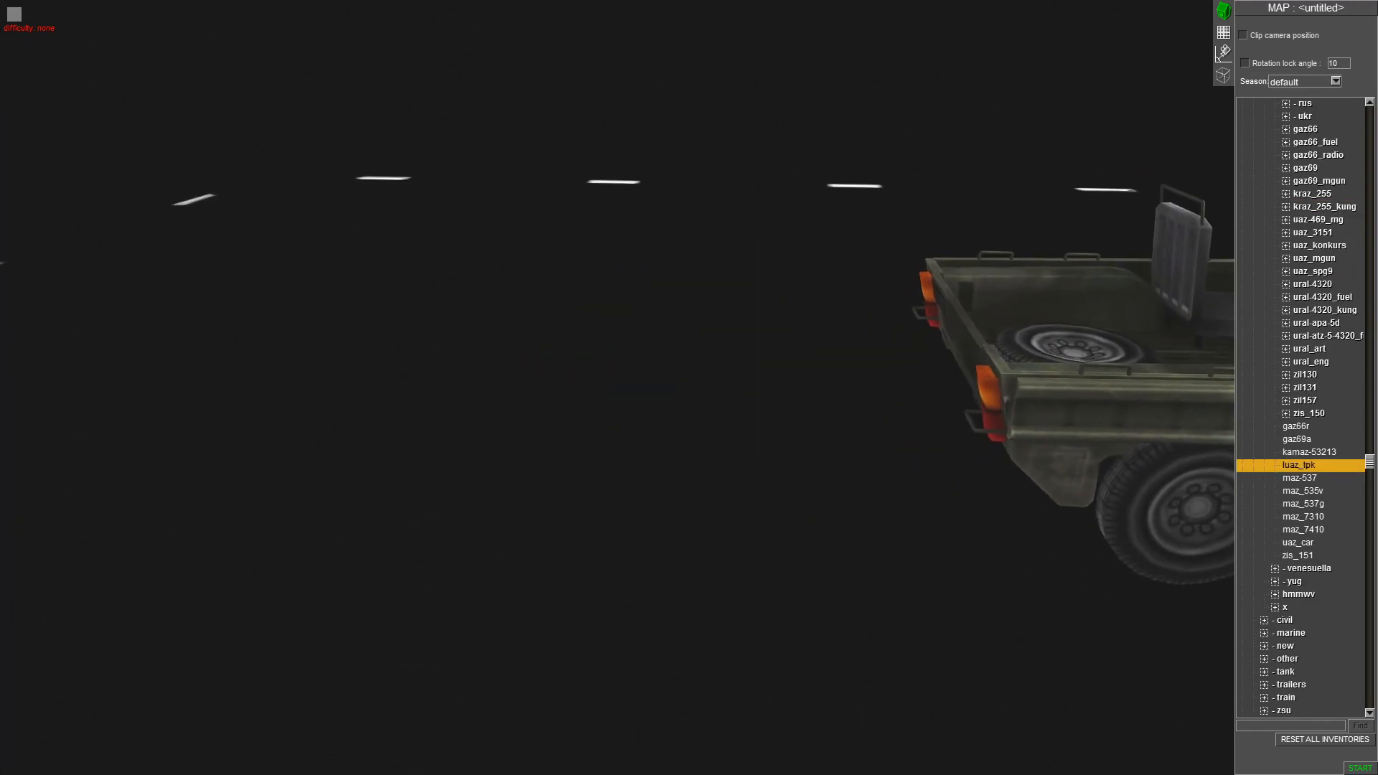
{"action": "left_click", "coordinate": [1300, 478]}
{"action": "scroll", "coordinate": [1005, 402], "scroll_direction": "down", "scroll_amount": 5}
{"action": "left_click", "coordinate": [1303, 530]}
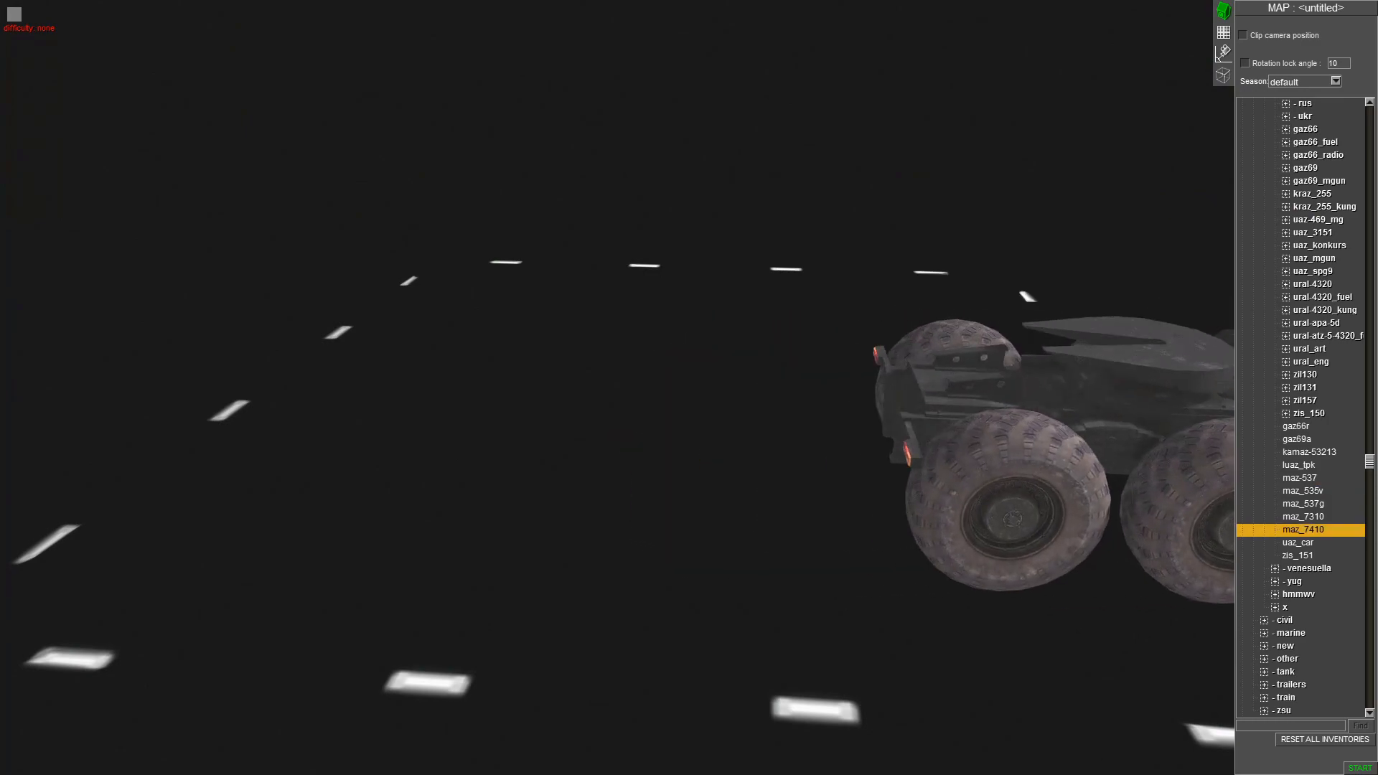
{"action": "left_click", "coordinate": [1299, 543]}
{"action": "scroll", "coordinate": [1298, 543], "scroll_direction": "up", "scroll_amount": 1}
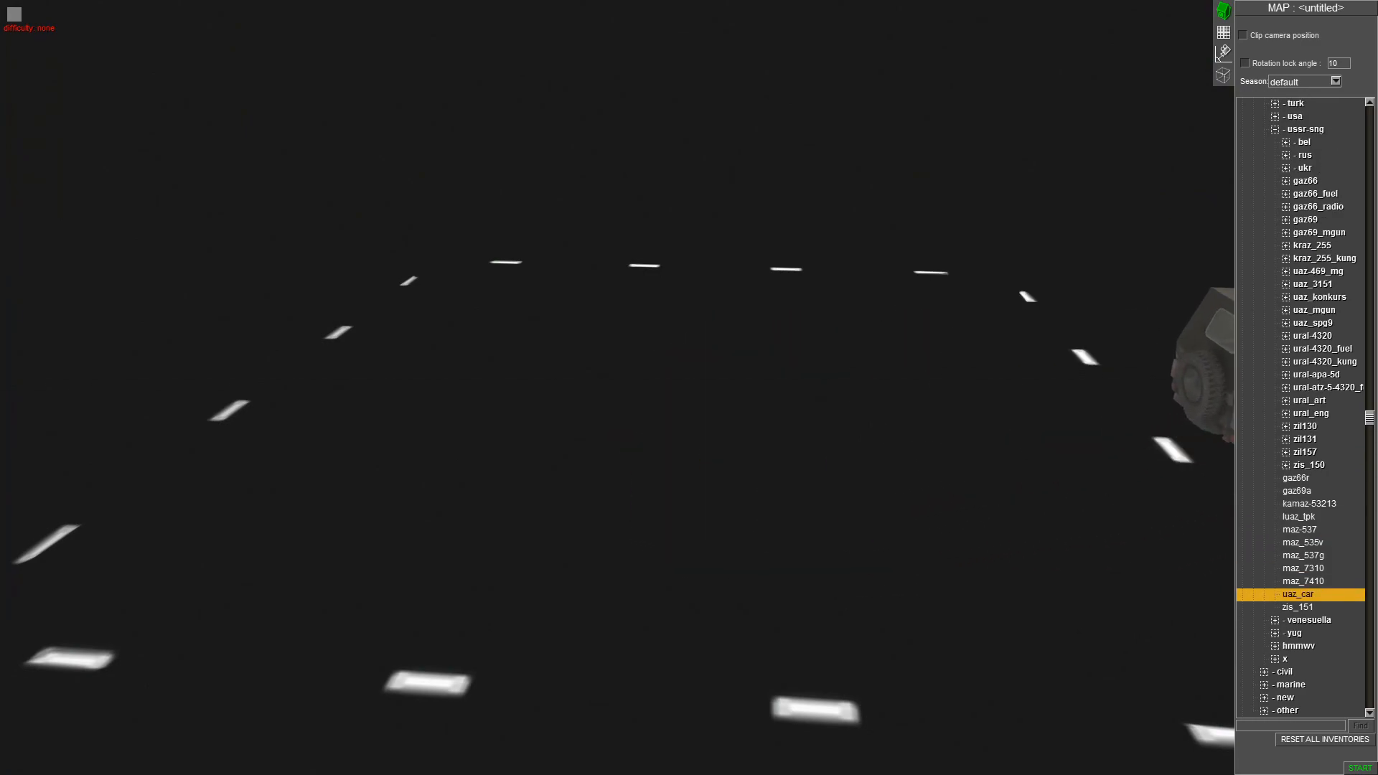
{"action": "scroll", "coordinate": [1301, 407], "scroll_direction": "up", "scroll_amount": 2}
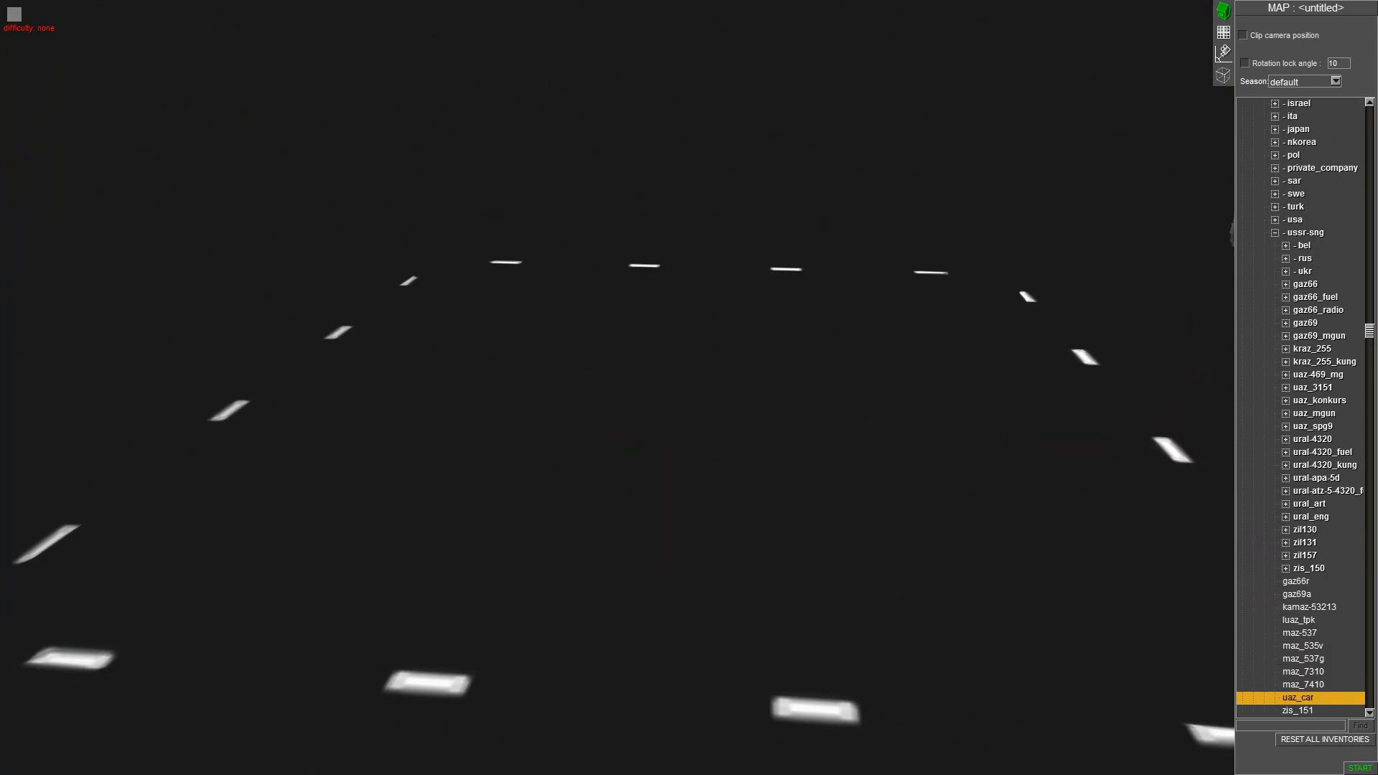
Place a kamaz-4326 truck from the rus group of ussr-sng vehicles on the empty map
{"action": "left_click", "coordinate": [1286, 259]}
{"action": "left_click", "coordinate": [1318, 348]}
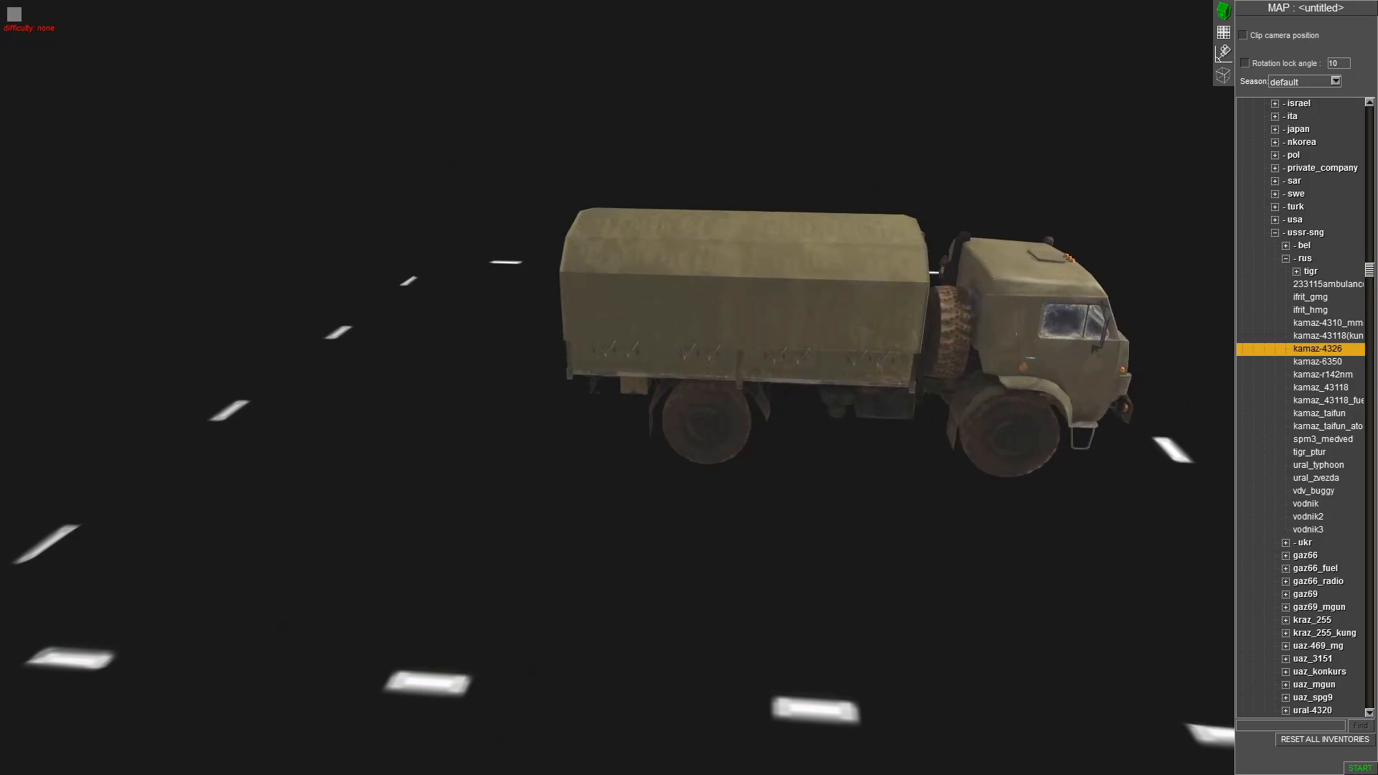
{"action": "left_click", "coordinate": [783, 416]}
Look through the other rus Kamaz variants, place a kamaz-43118(kung) beside the first truck and have both selected
{"action": "left_click", "coordinate": [1327, 401]}
{"action": "left_click", "coordinate": [1326, 427]}
{"action": "left_click", "coordinate": [1321, 413]}
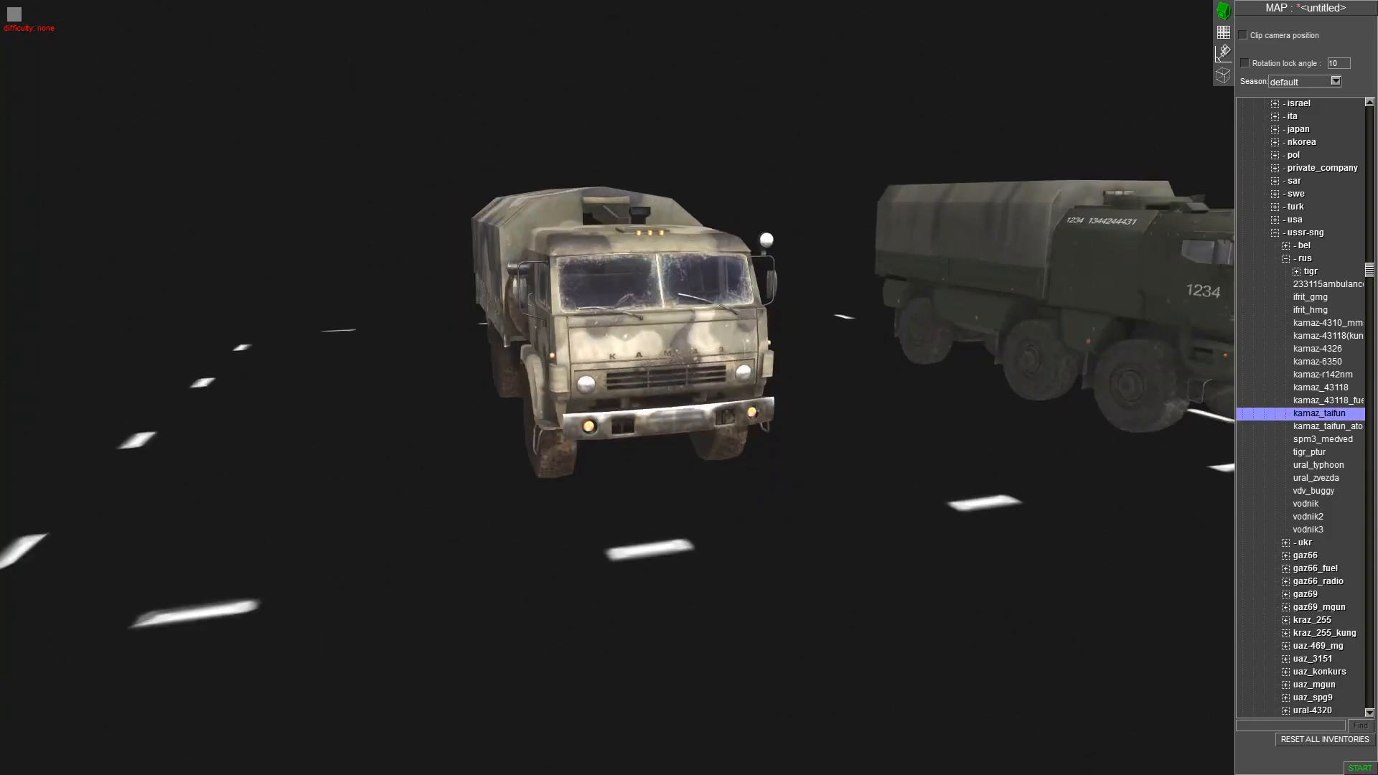
{"action": "left_click", "coordinate": [1321, 388]}
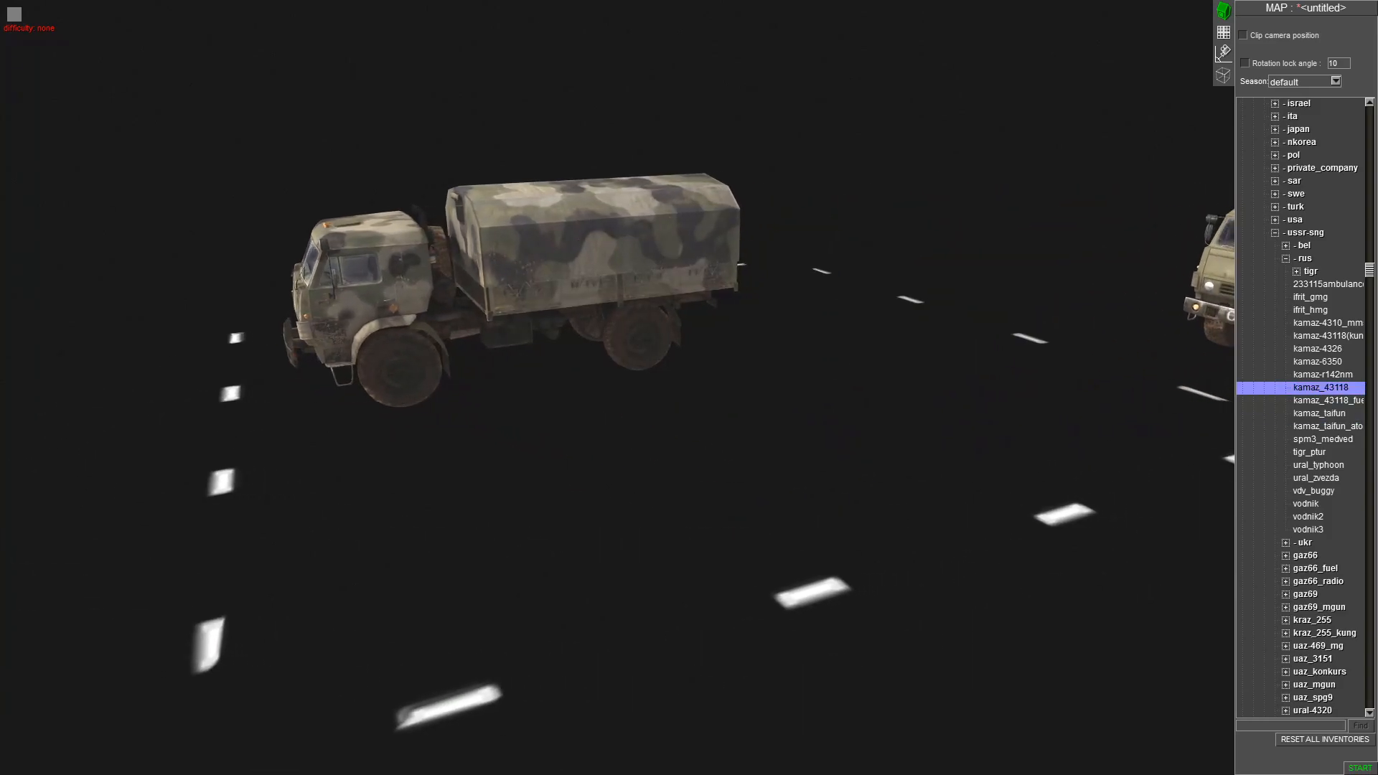
{"action": "left_click", "coordinate": [1327, 336]}
{"action": "left_click", "coordinate": [693, 391]}
{"action": "right_click", "coordinate": [693, 391]}
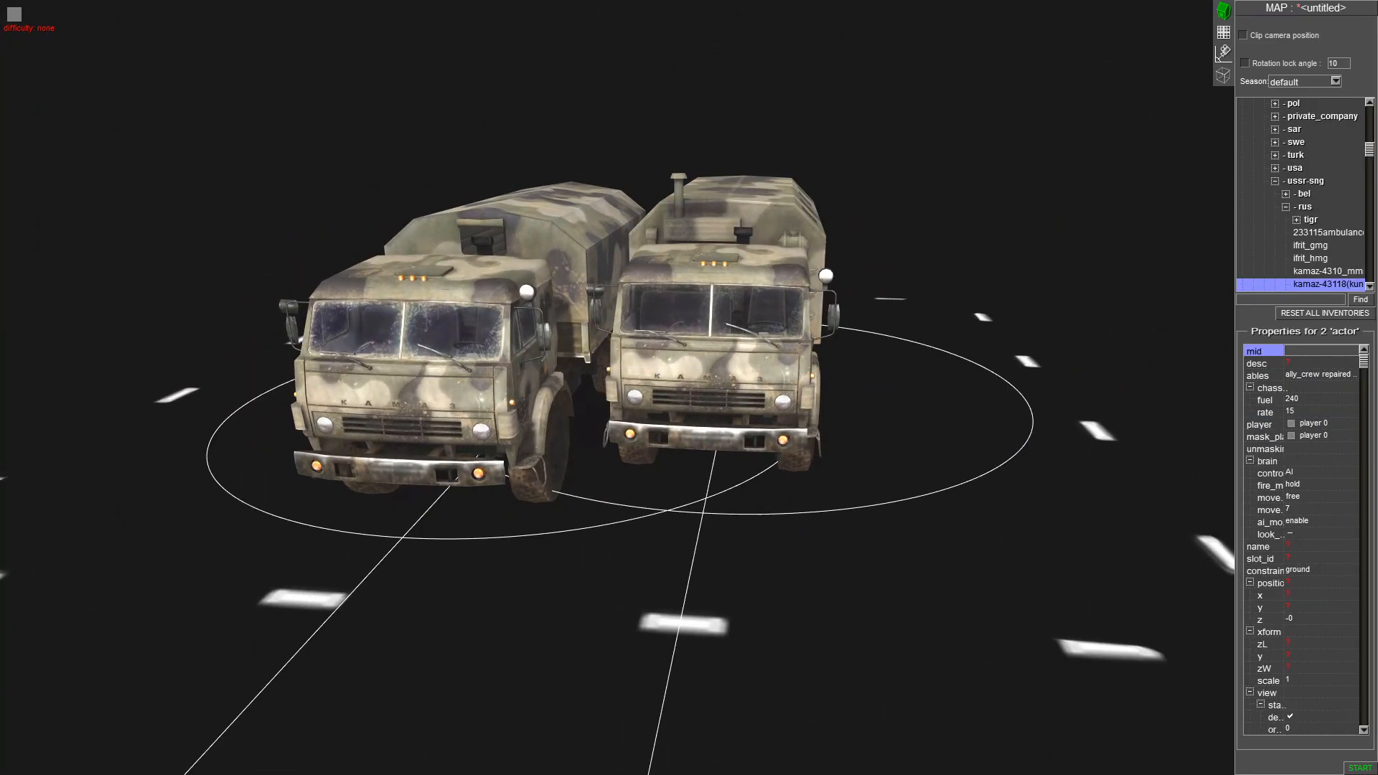
Set the texture option of both selected Kamaz trucks to test
{"action": "scroll", "coordinate": [1321, 647], "scroll_direction": "down", "scroll_amount": 4}
{"action": "left_click", "coordinate": [1322, 656]}
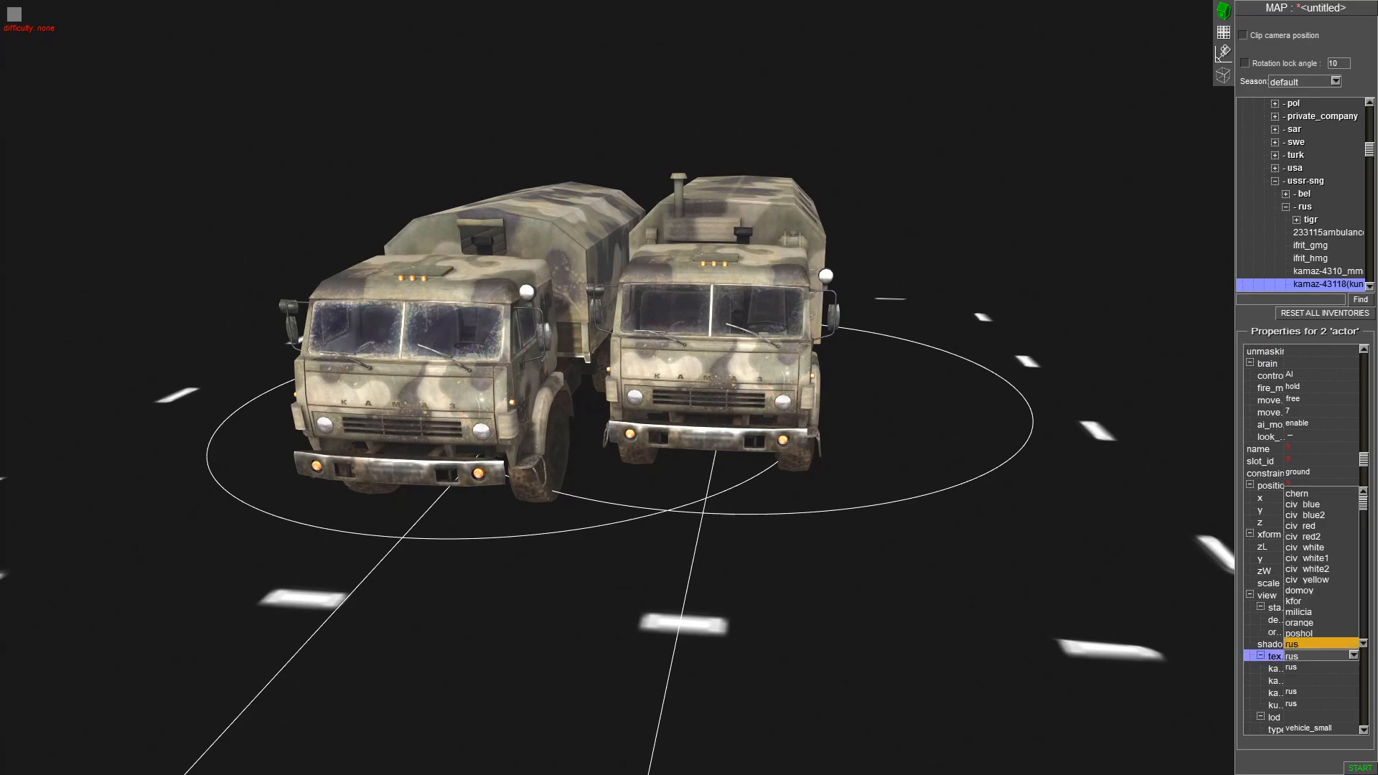
{"action": "scroll", "coordinate": [1321, 611], "scroll_direction": "down", "scroll_amount": 2}
{"action": "left_click", "coordinate": [1299, 622]}
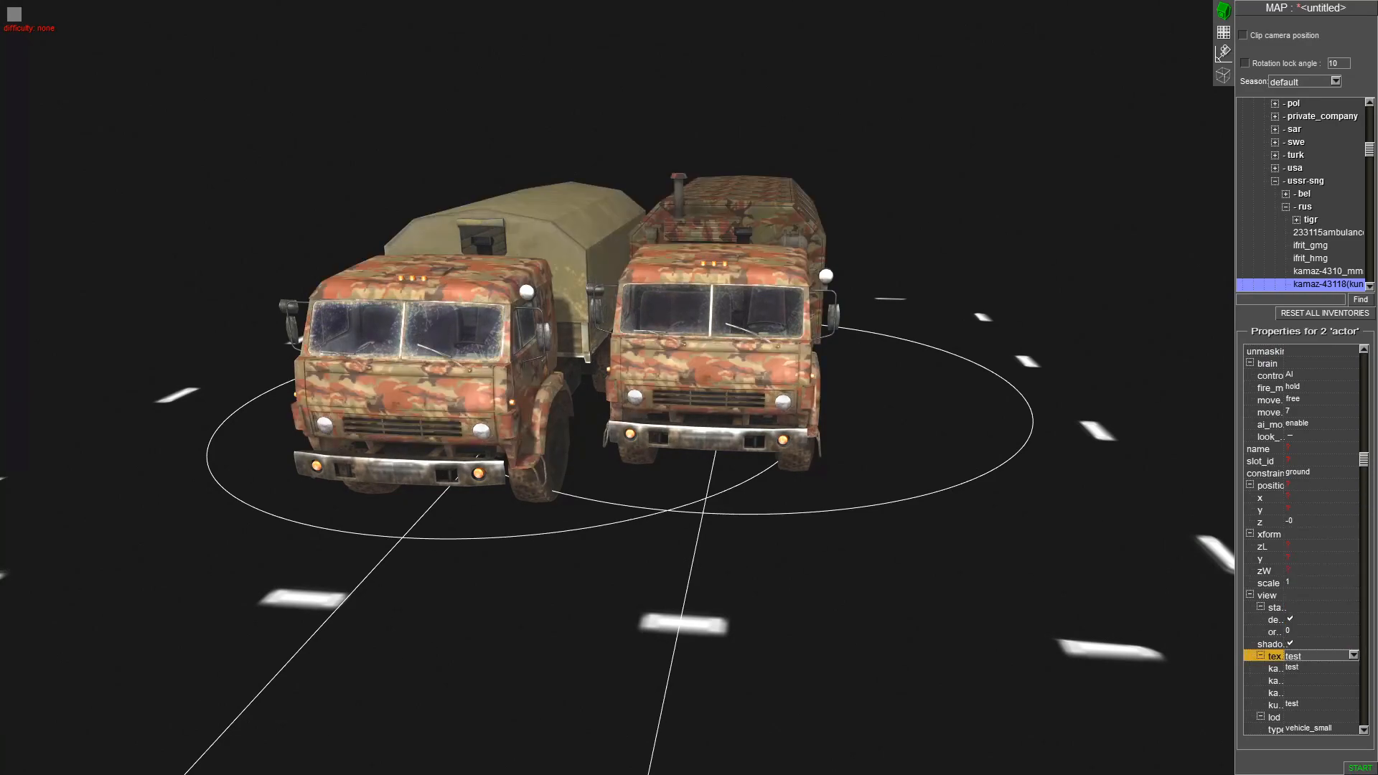
Select only the kamaz-4326 and try the kfor texture on its second individual texture entry
{"action": "left_click_drag", "start_coordinate": [613, 445], "coordinate": [1120, 352]}
{"action": "scroll", "coordinate": [617, 430], "scroll_direction": "up", "scroll_amount": 3}
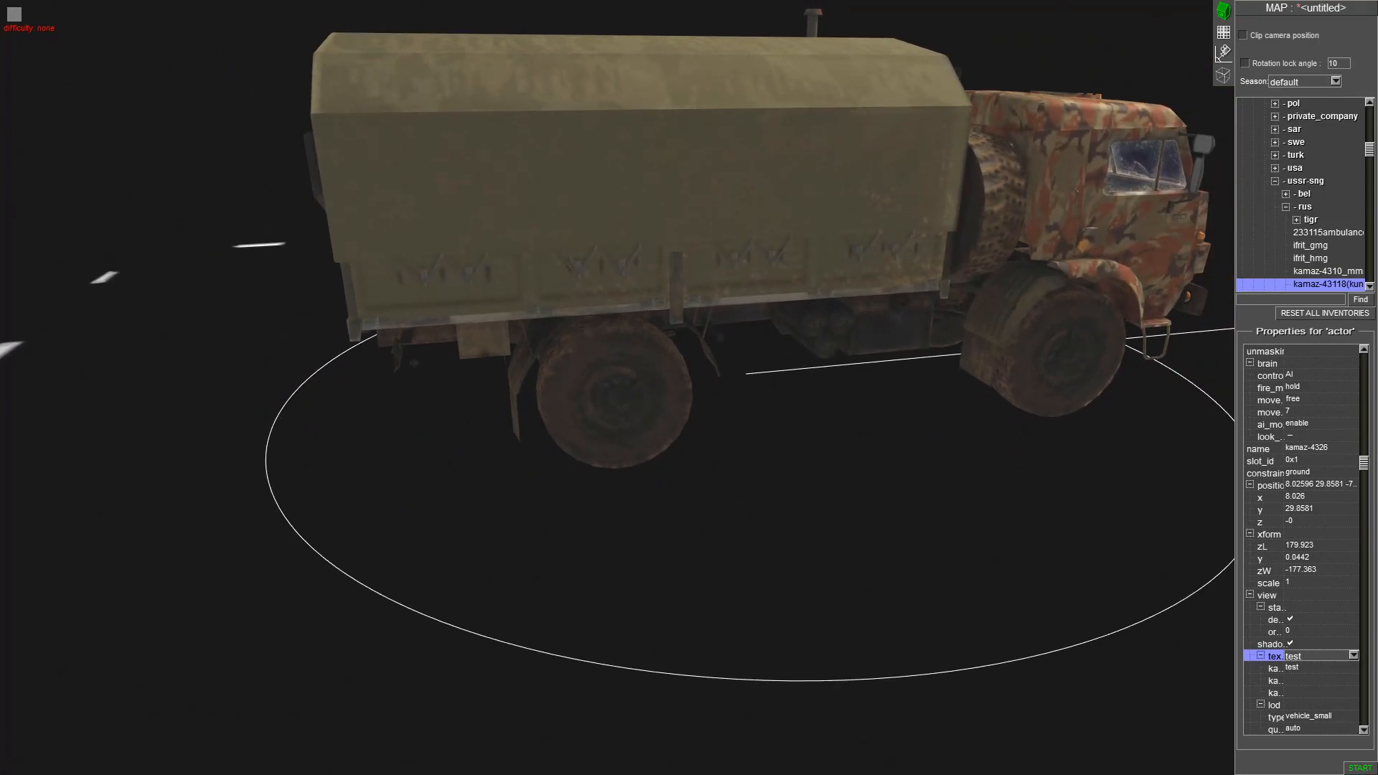
{"action": "left_click", "coordinate": [1352, 680]}
{"action": "left_click", "coordinate": [1354, 680]}
{"action": "left_click", "coordinate": [1354, 680]}
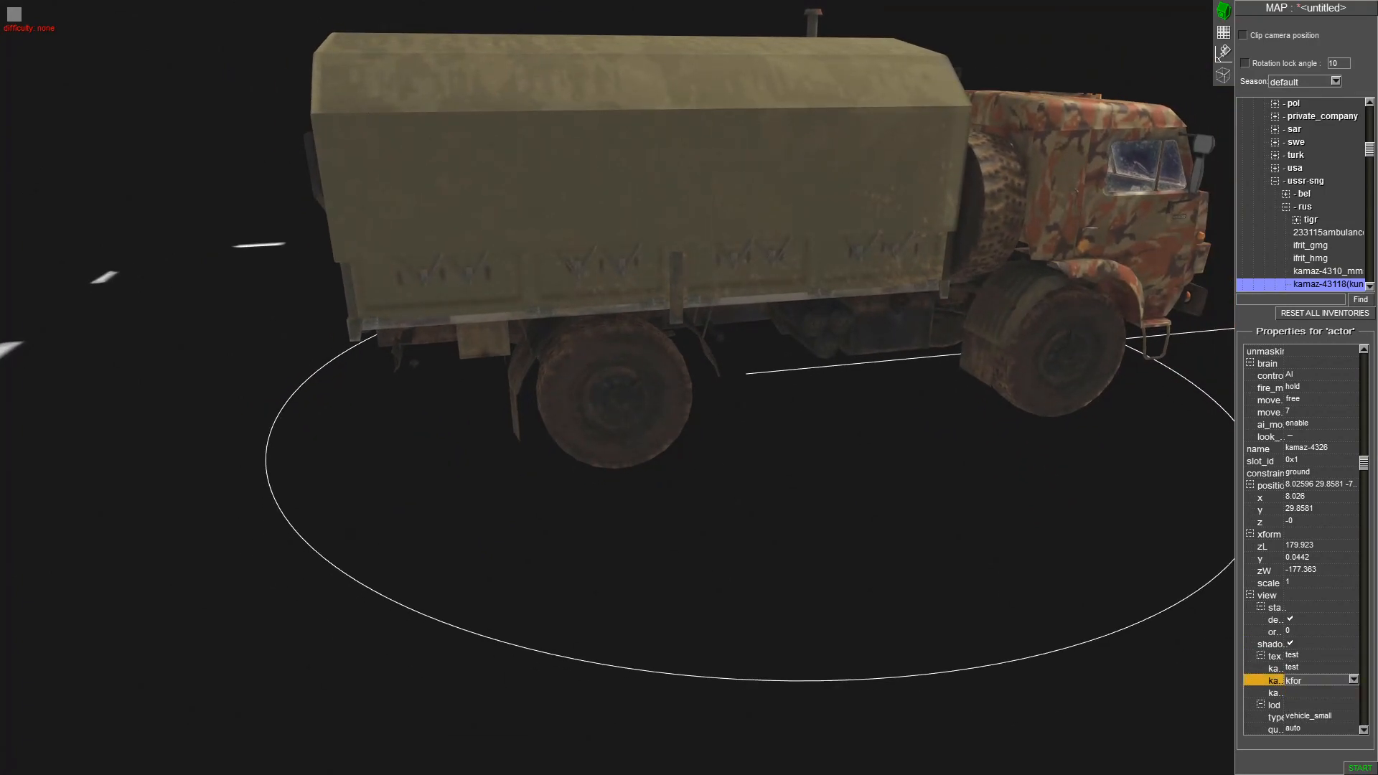
Step the third texture entry of the kamaz-4326 through its variants and set it to civ_blue
{"action": "left_click", "coordinate": [1354, 693]}
{"action": "left_click", "coordinate": [1354, 693]}
{"action": "left_click", "coordinate": [1354, 693]}
{"action": "key", "text": "Down"}
{"action": "key", "text": "Down"}
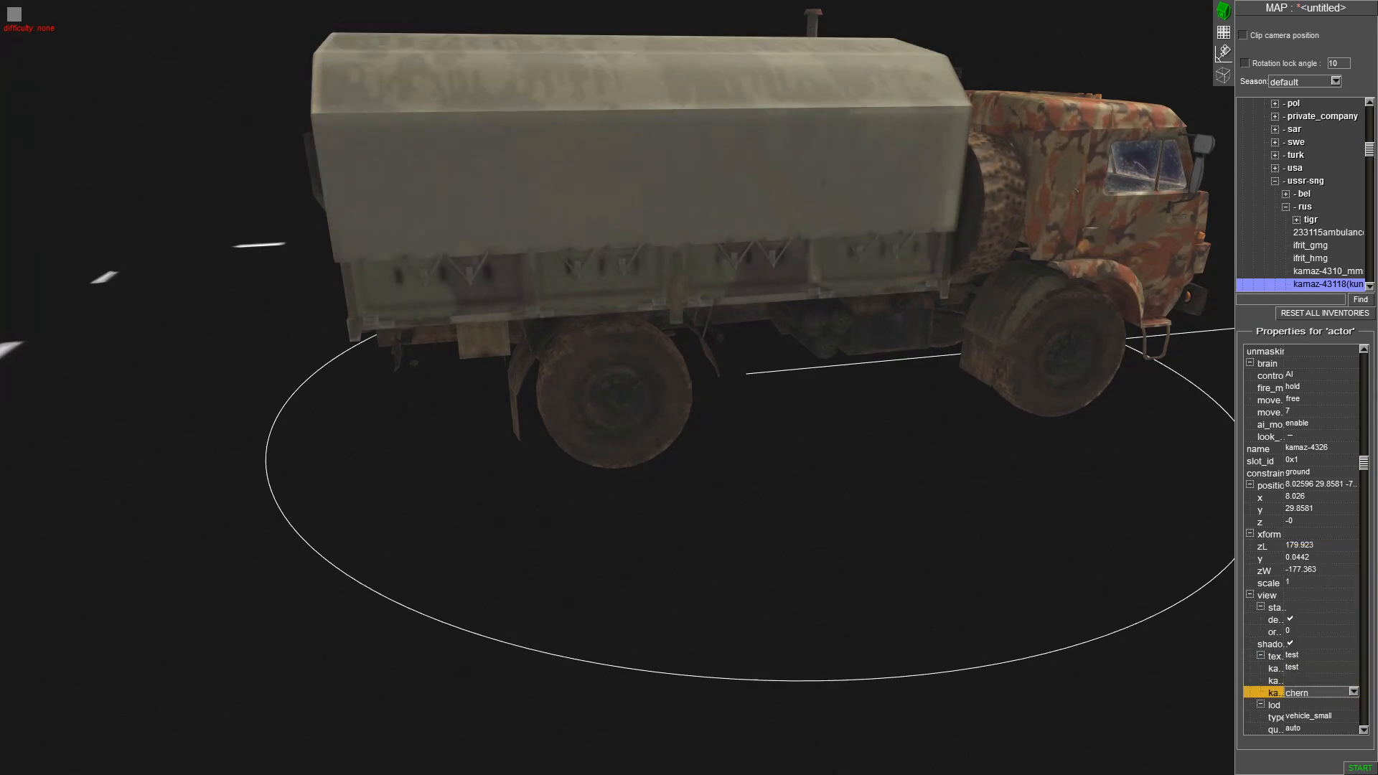
{"action": "key", "text": "Down"}
{"action": "key", "text": "Down"}
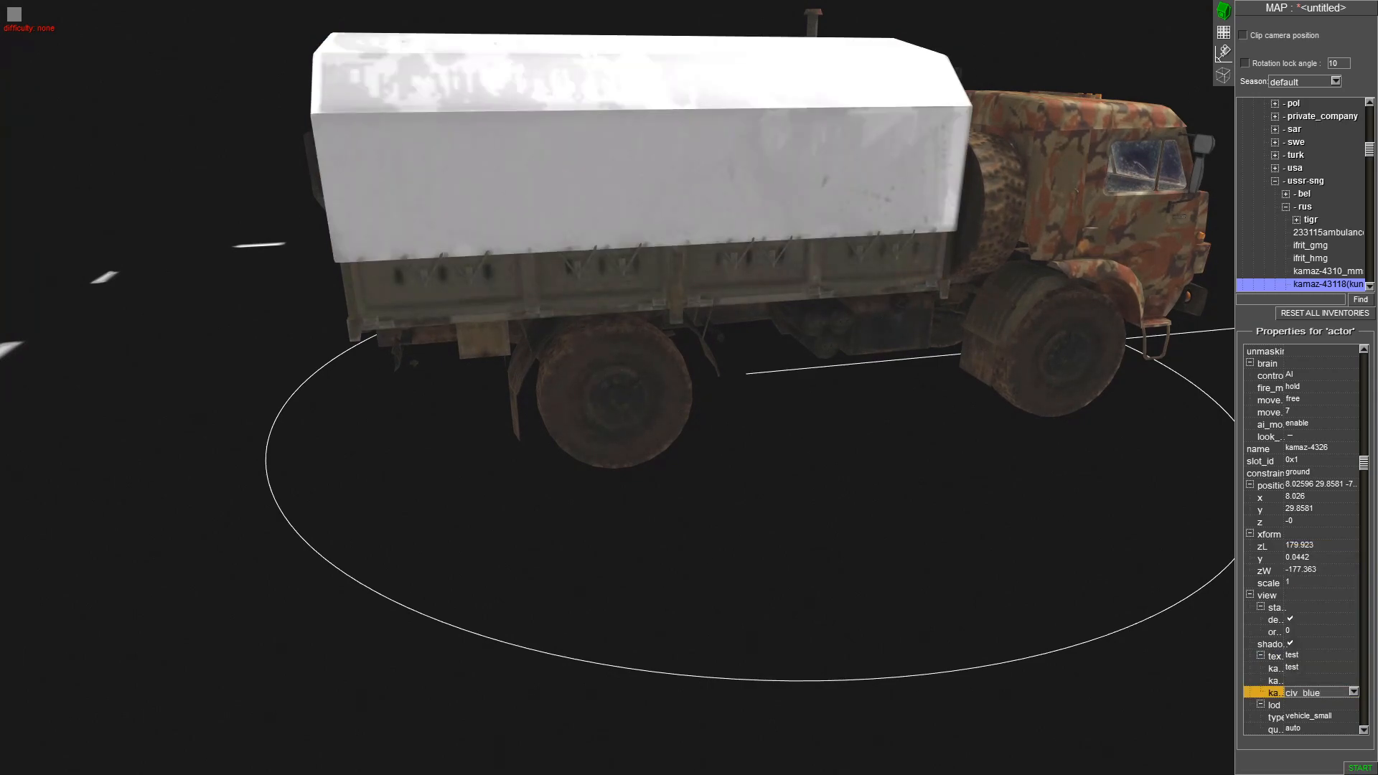
Examine the test camouflage on the front of both trucks and the side of the kamaz-43118(kung)
{"action": "left_click_drag", "start_coordinate": [861, 387], "coordinate": [387, 388]}
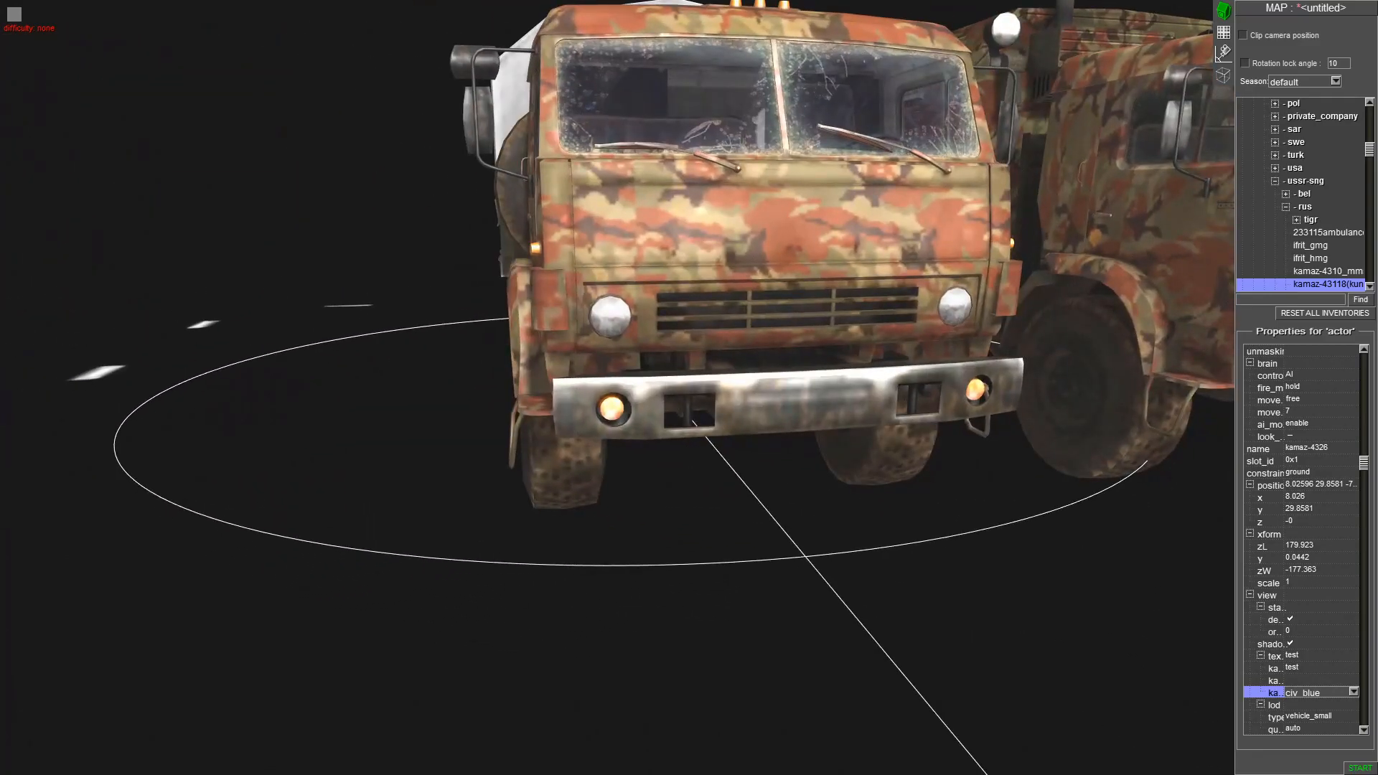
{"action": "left_click_drag", "start_coordinate": [790, 388], "coordinate": [646, 387]}
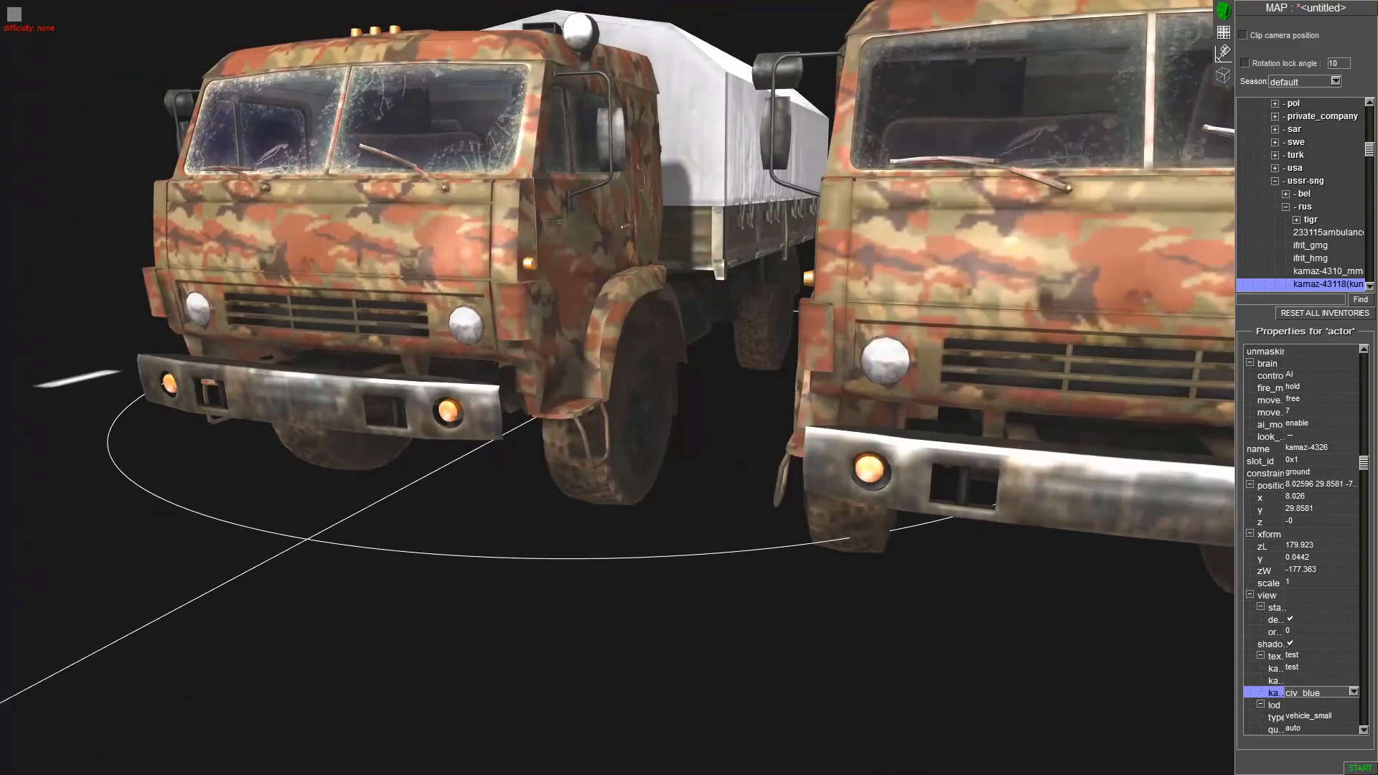
{"action": "left_click", "coordinate": [1005, 359]}
{"action": "left_click_drag", "start_coordinate": [1005, 359], "coordinate": [704, 359]}
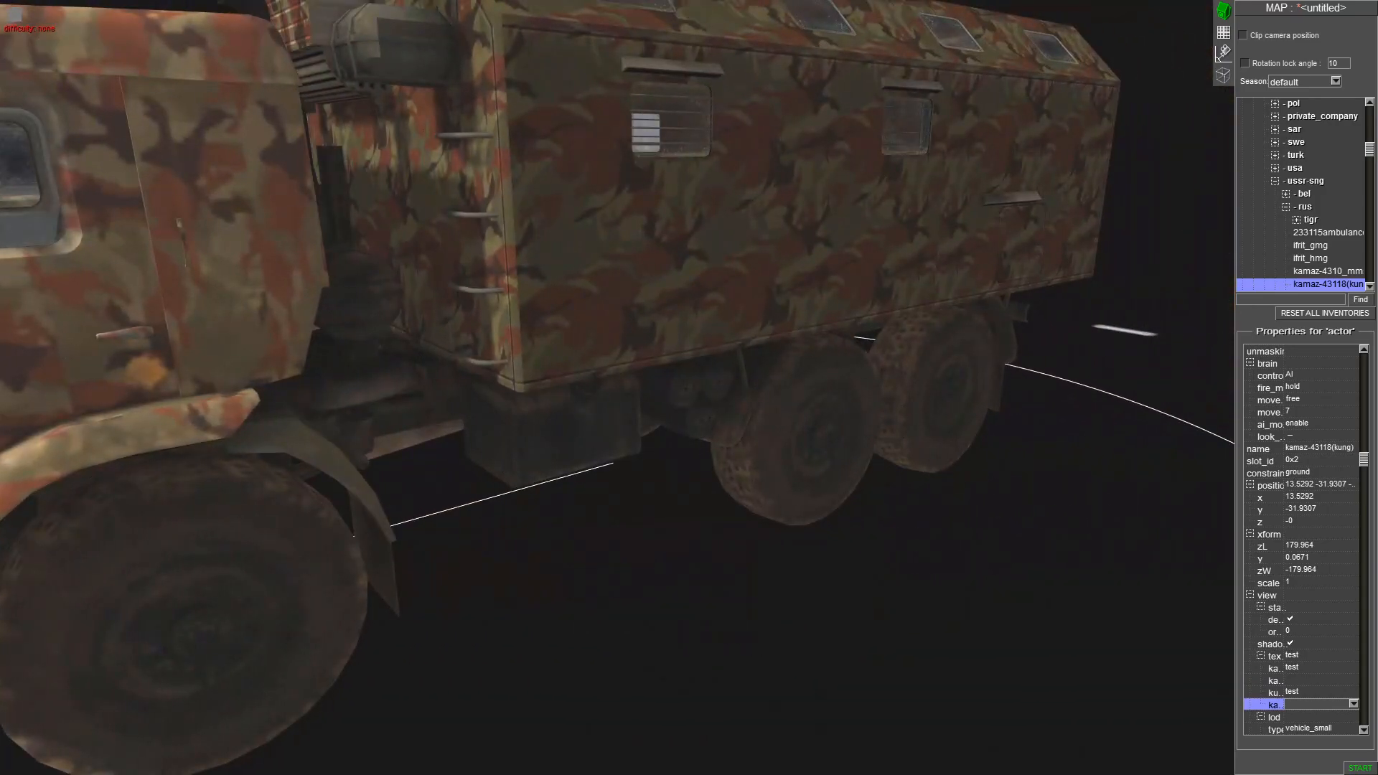
{"action": "scroll", "coordinate": [618, 388], "scroll_direction": "down", "scroll_amount": 5}
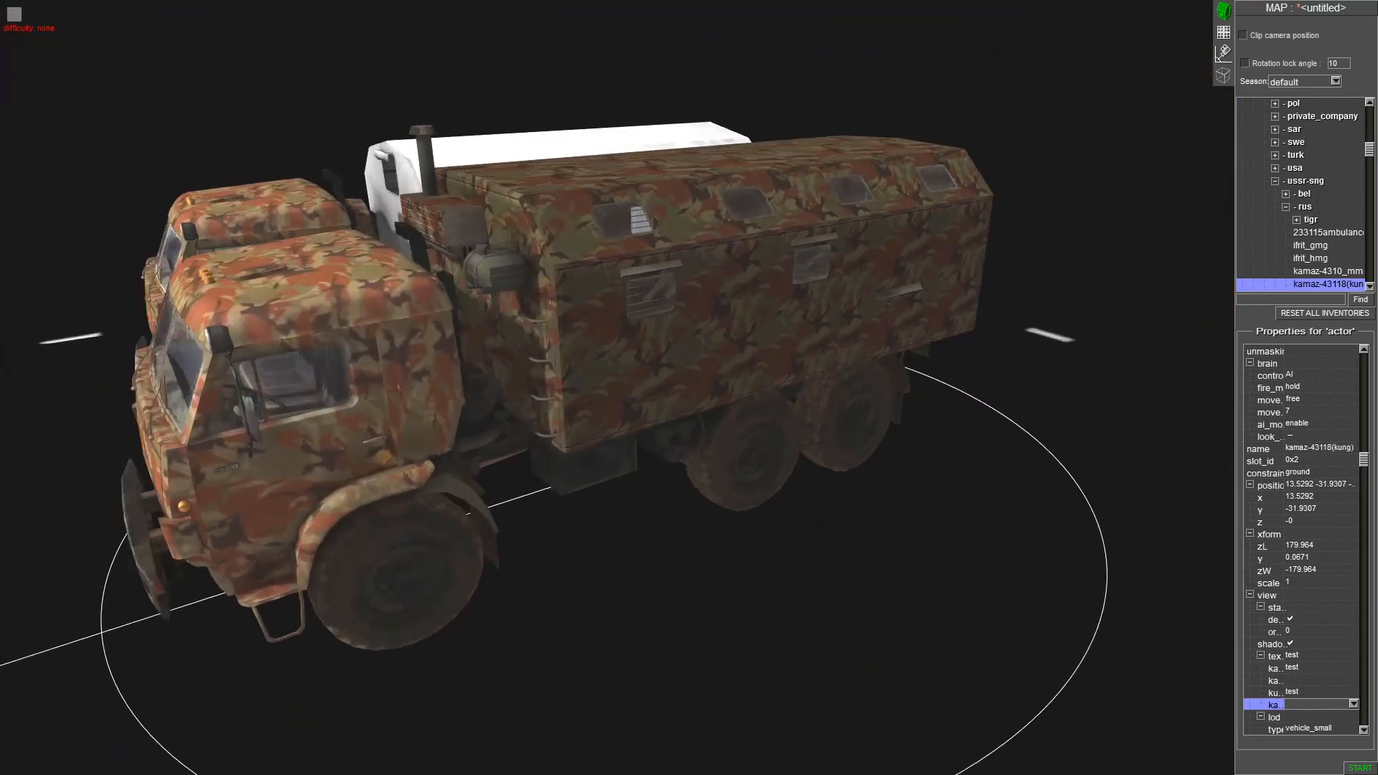
Move and turn the kamaz-43118(kung) to examine the camouflage on its rear doors next to the kamaz-4326
{"action": "left_click_drag", "start_coordinate": [618, 387], "coordinate": [1063, 388]}
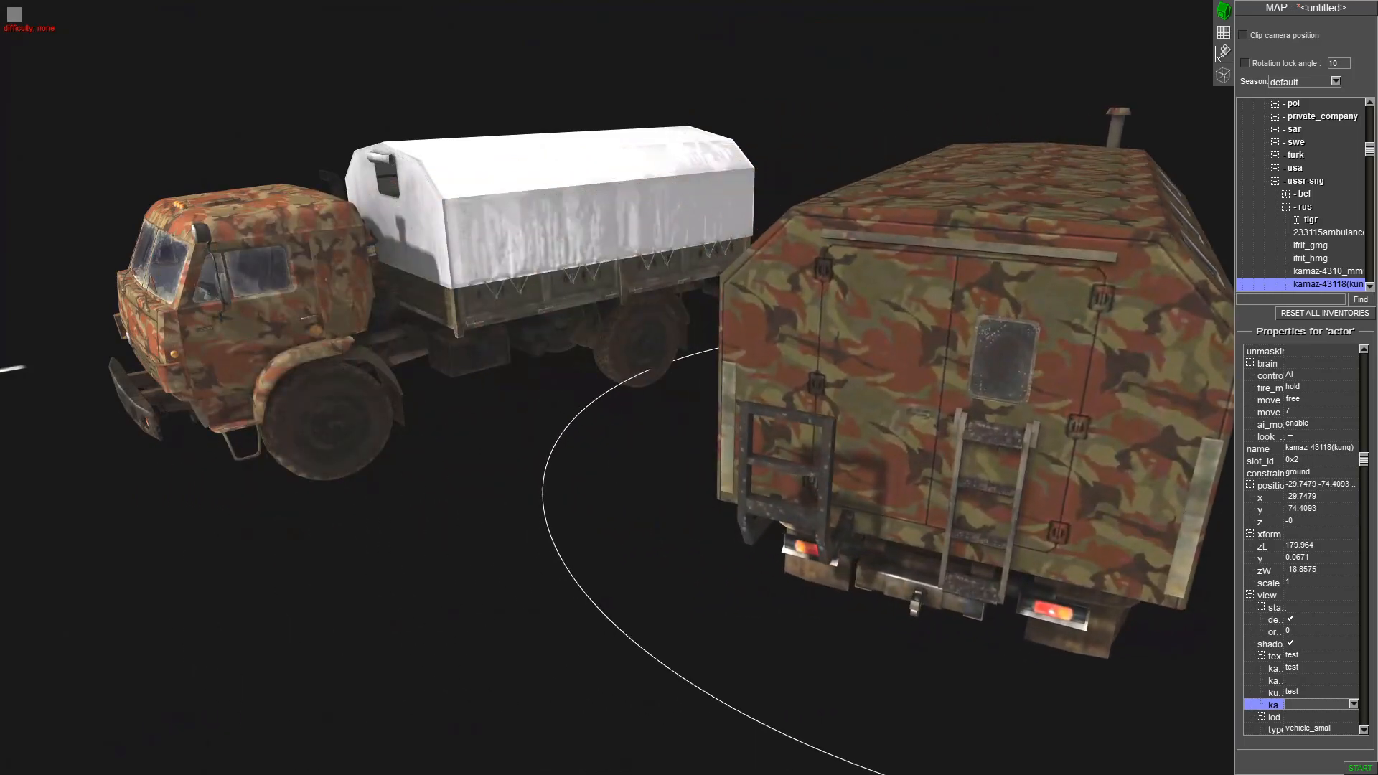
{"action": "left_click_drag", "start_coordinate": [617, 388], "coordinate": [567, 323]}
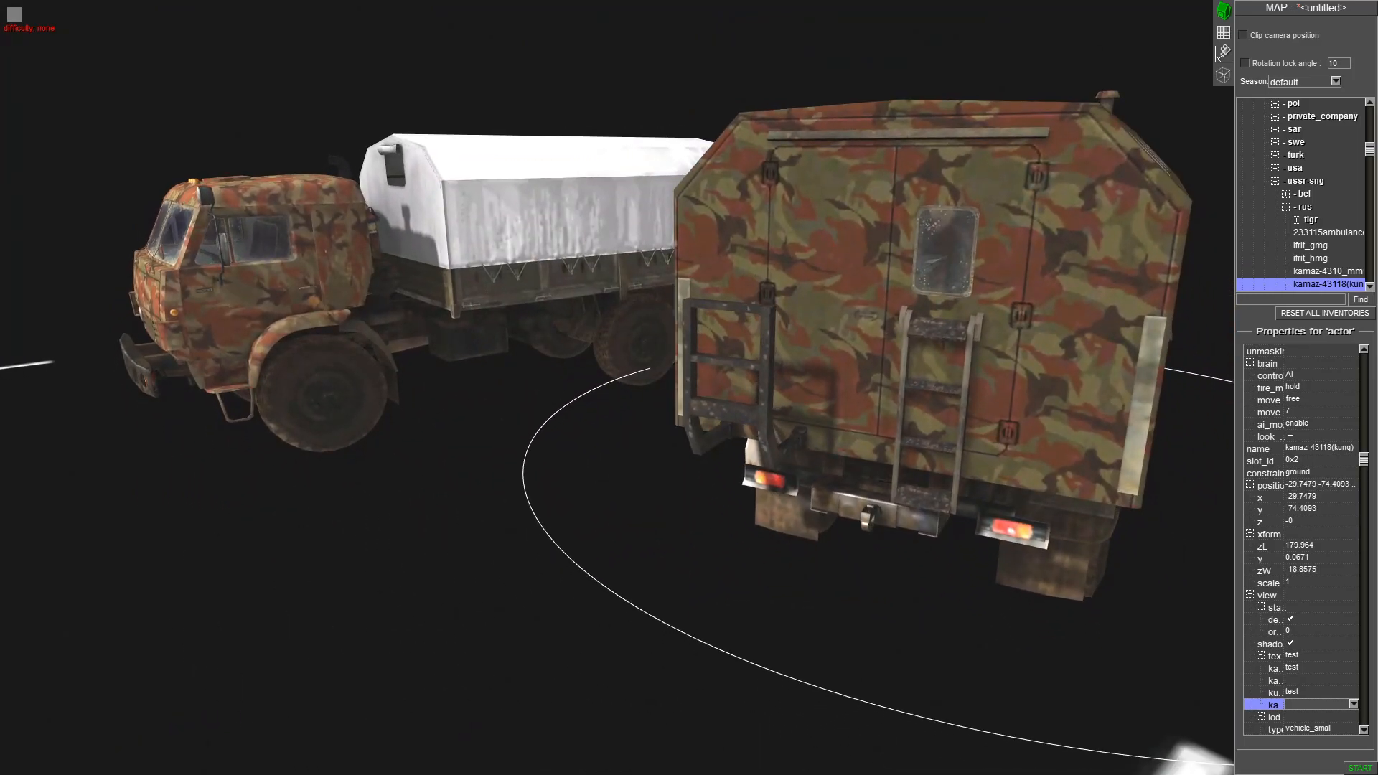
{"action": "left_click_drag", "start_coordinate": [618, 388], "coordinate": [517, 387]}
{"action": "left_click_drag", "start_coordinate": [862, 388], "coordinate": [646, 467]}
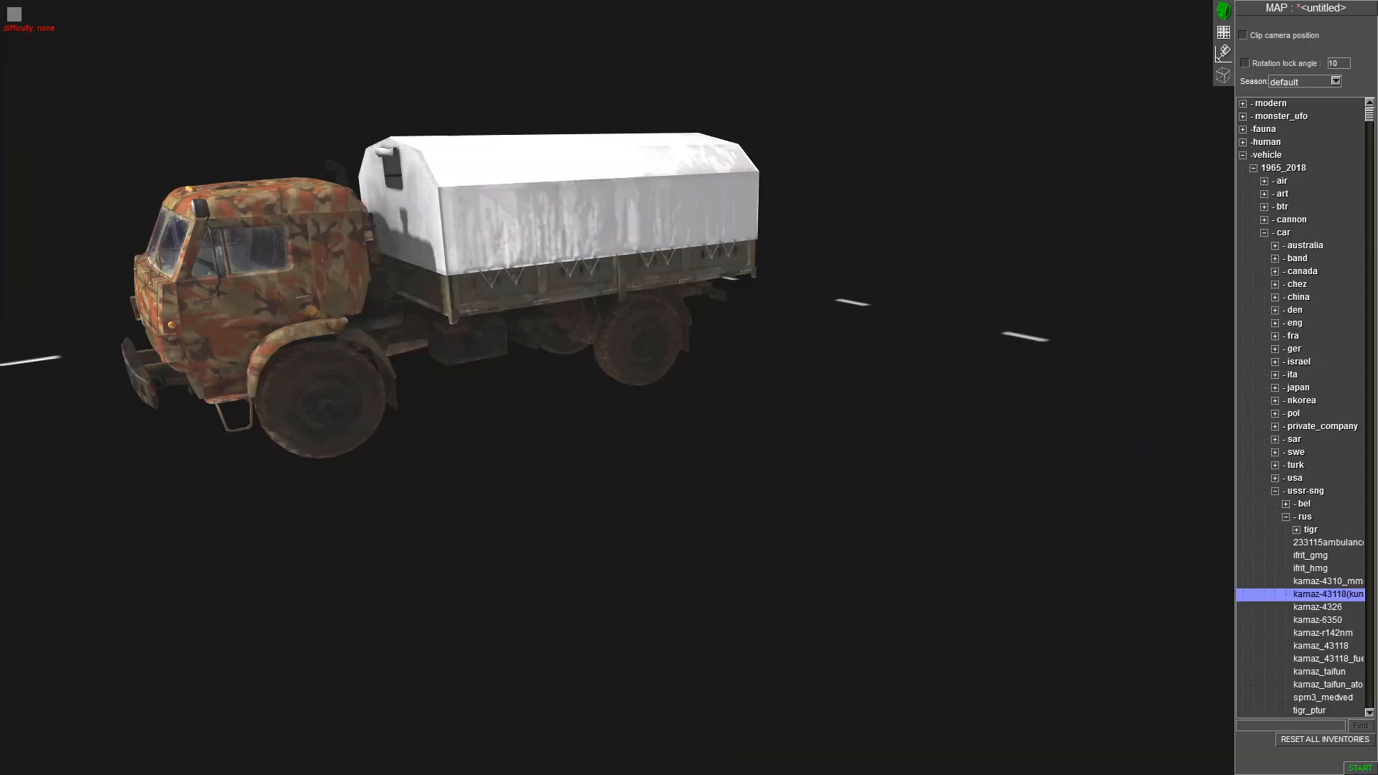
Delete the remaining truck from the map and exit the map editor
{"action": "key", "text": "Delete"}
{"action": "key", "text": "Escape"}
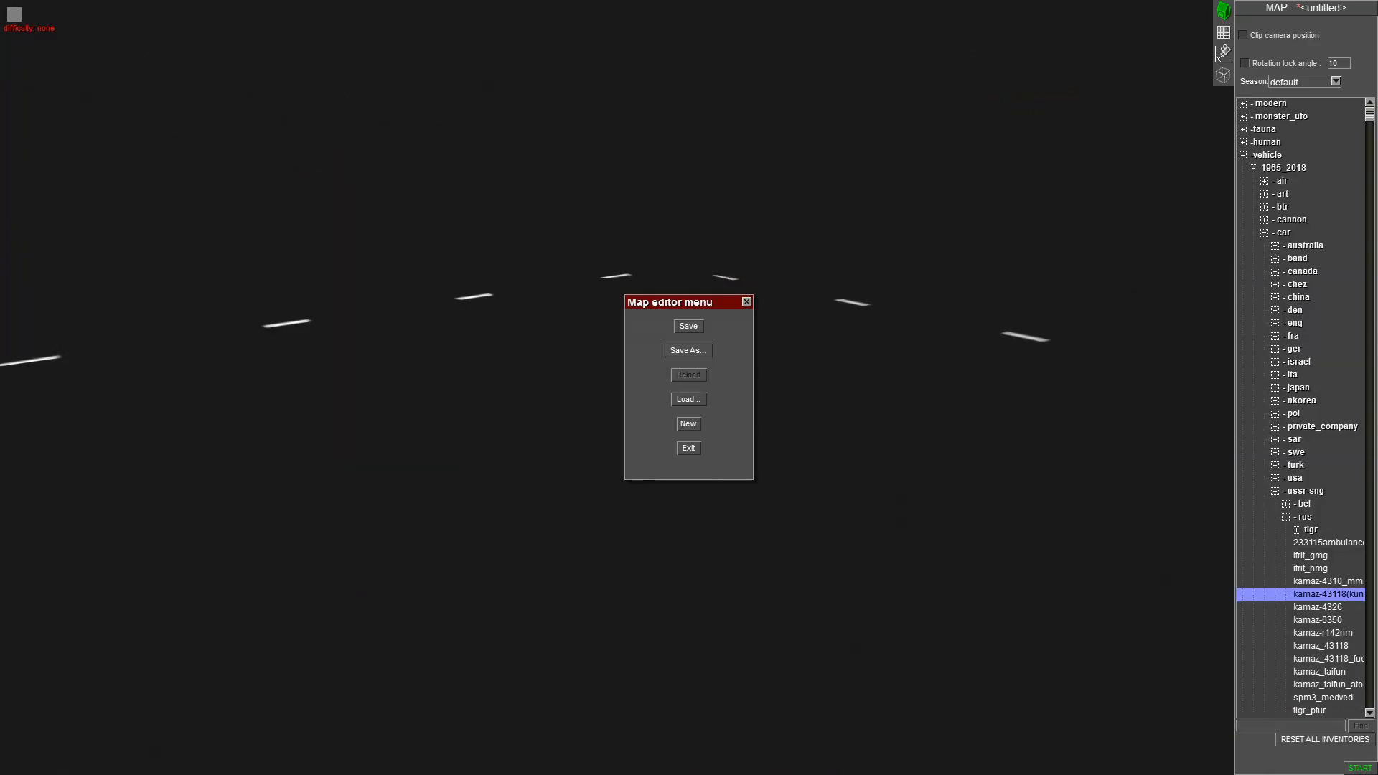
{"action": "left_click", "coordinate": [688, 448]}
{"action": "left_click", "coordinate": [699, 413]}
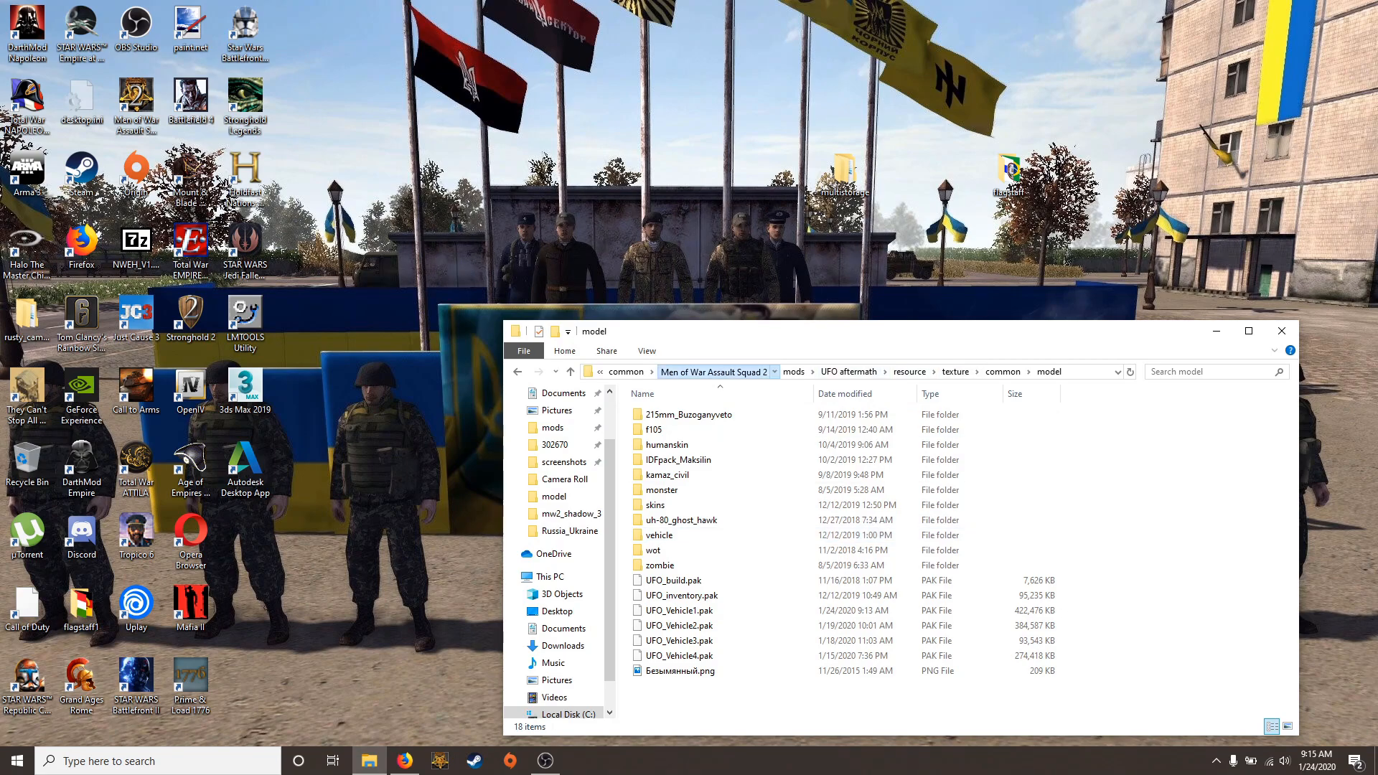
Open the entity folder inside the resource folder of the UFO aftermath mod
{"action": "left_click", "coordinate": [713, 371]}
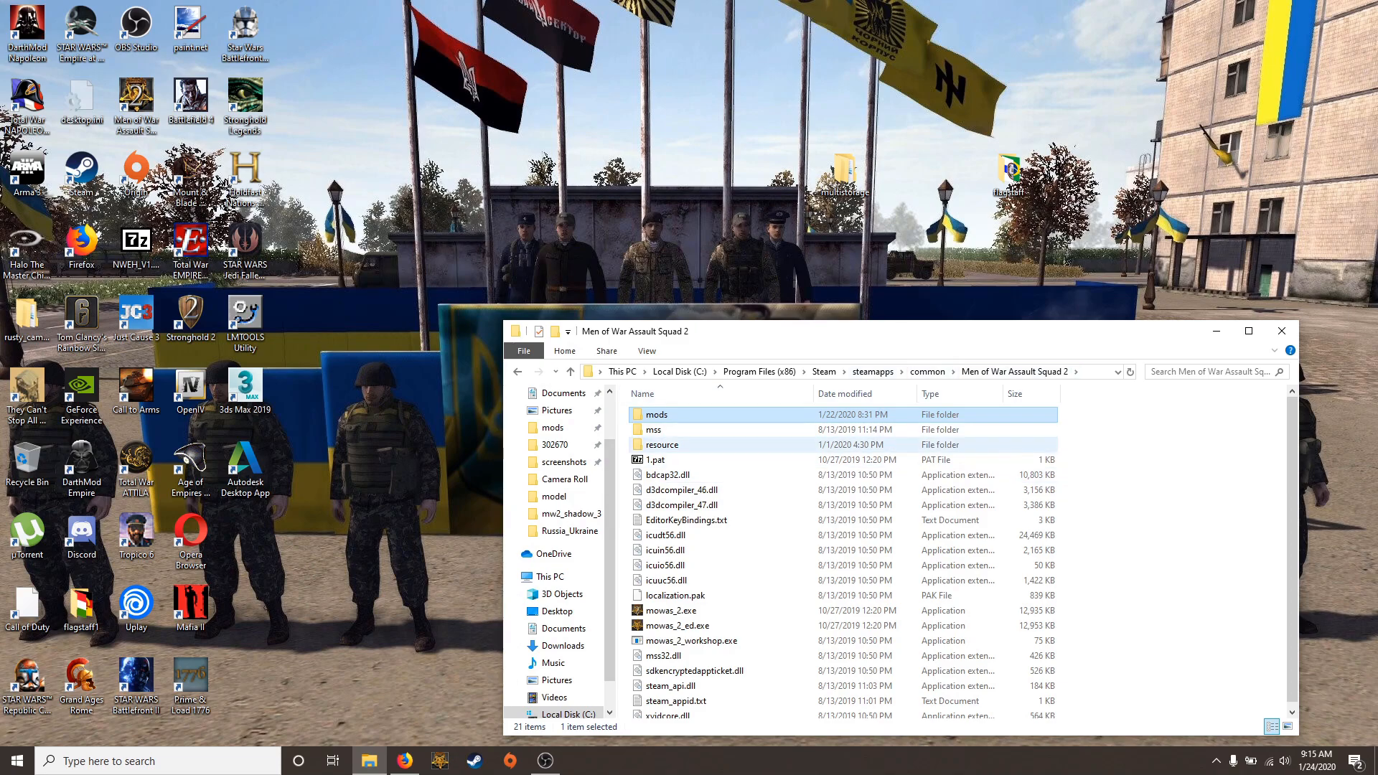
{"action": "double_click", "coordinate": [662, 442]}
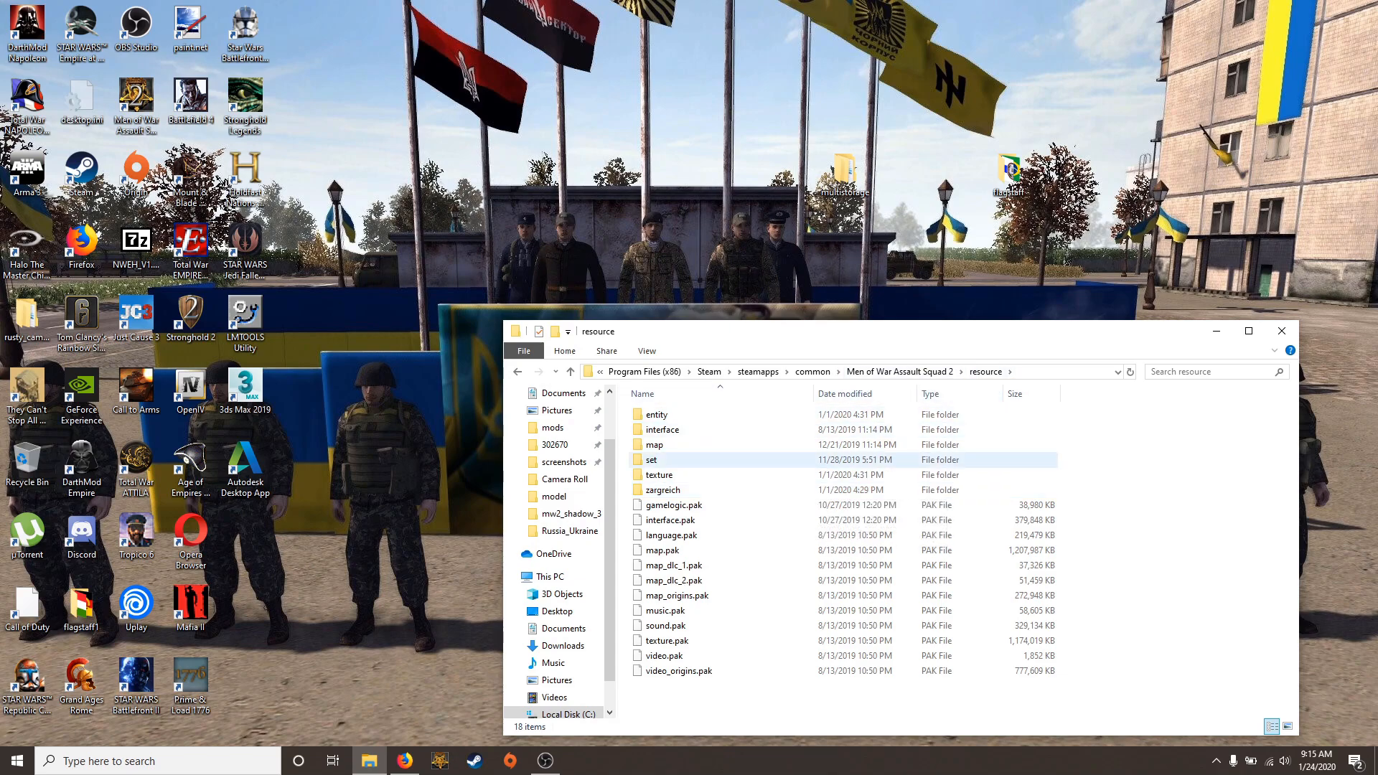
{"action": "left_click", "coordinate": [902, 372]}
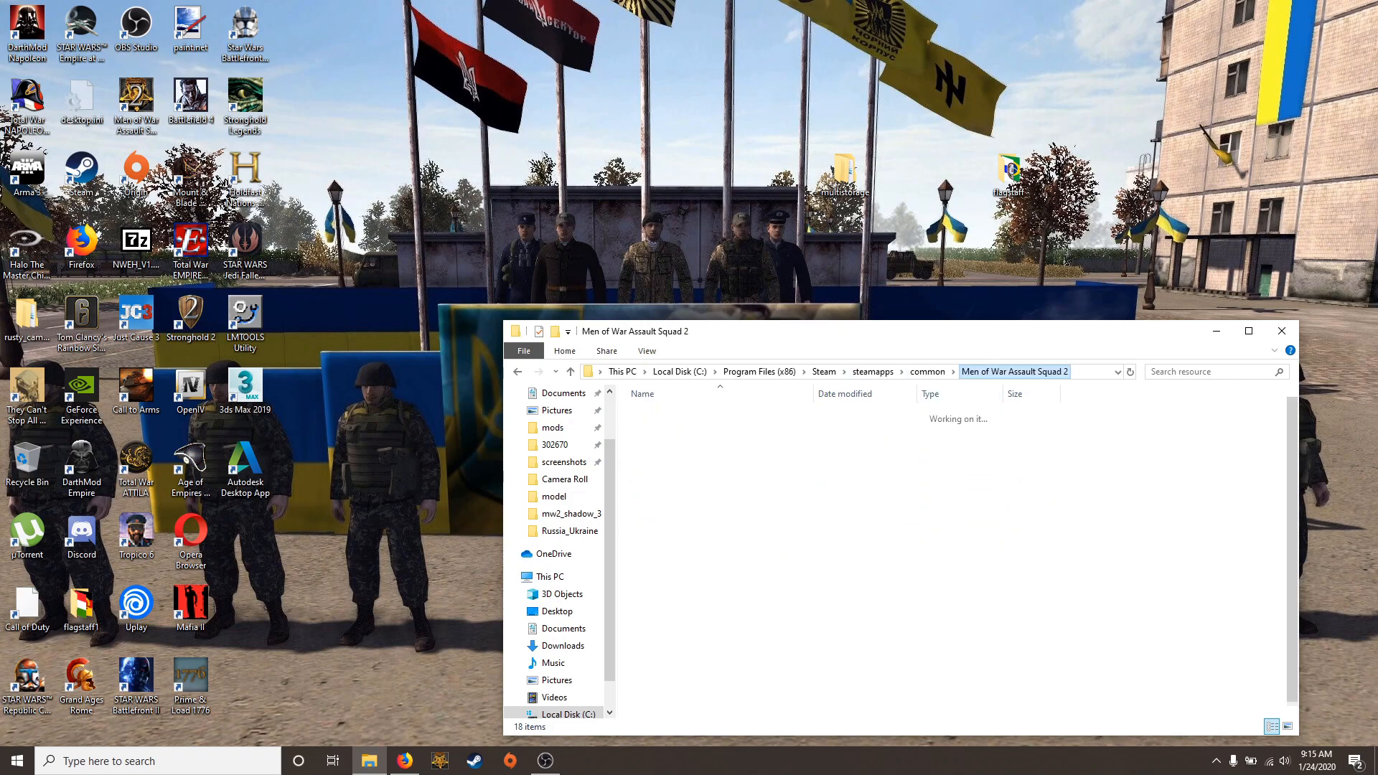
{"action": "double_click", "coordinate": [657, 415]}
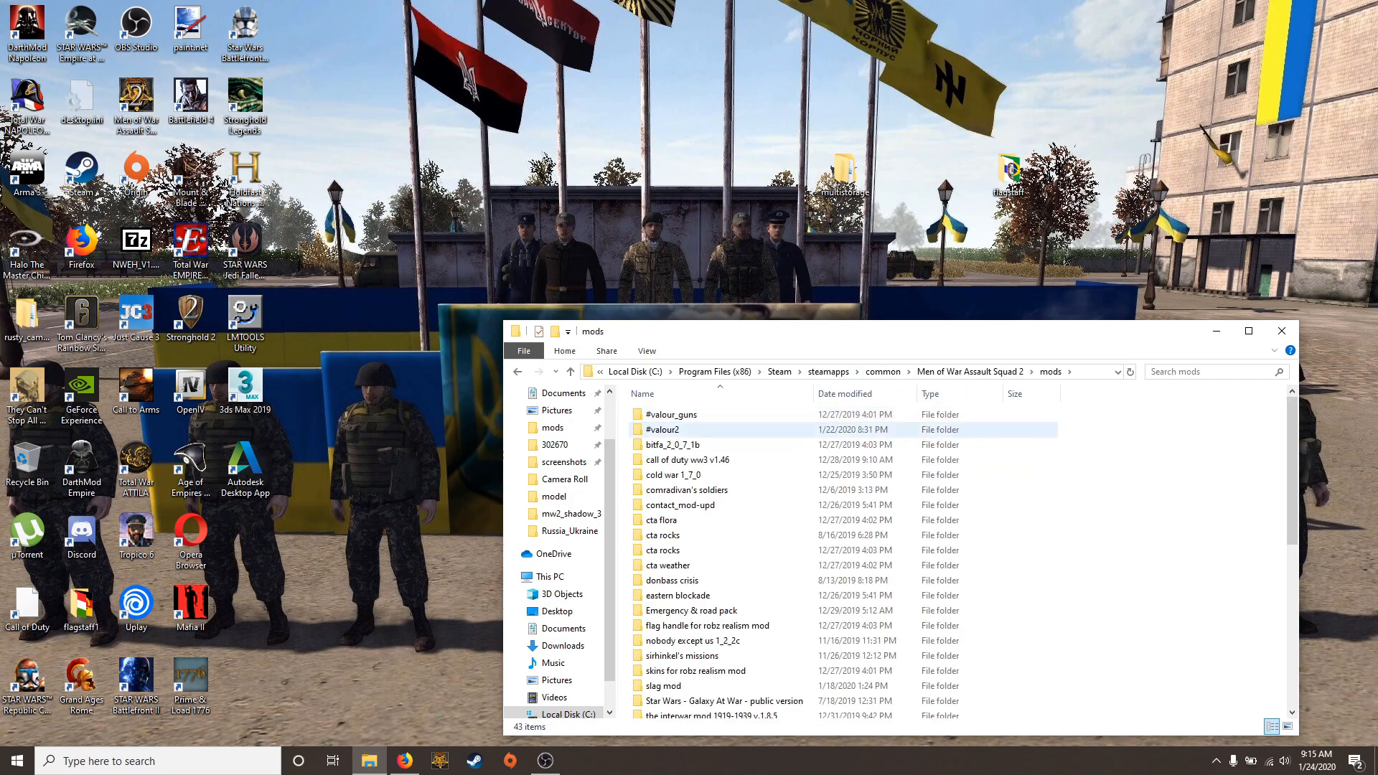
{"action": "scroll", "coordinate": [674, 545], "scroll_direction": "down", "scroll_amount": 4}
{"action": "double_click", "coordinate": [673, 559]}
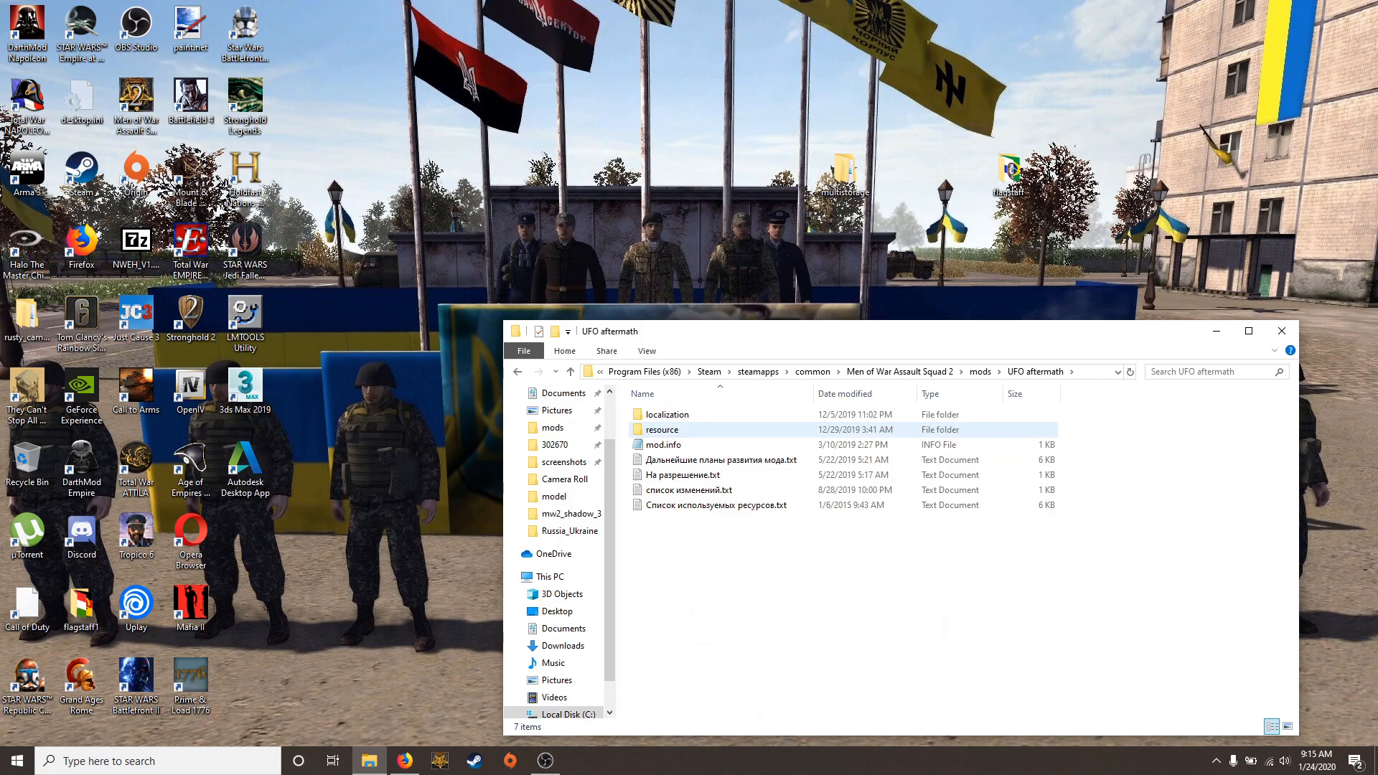
{"action": "double_click", "coordinate": [661, 430]}
{"action": "double_click", "coordinate": [659, 415]}
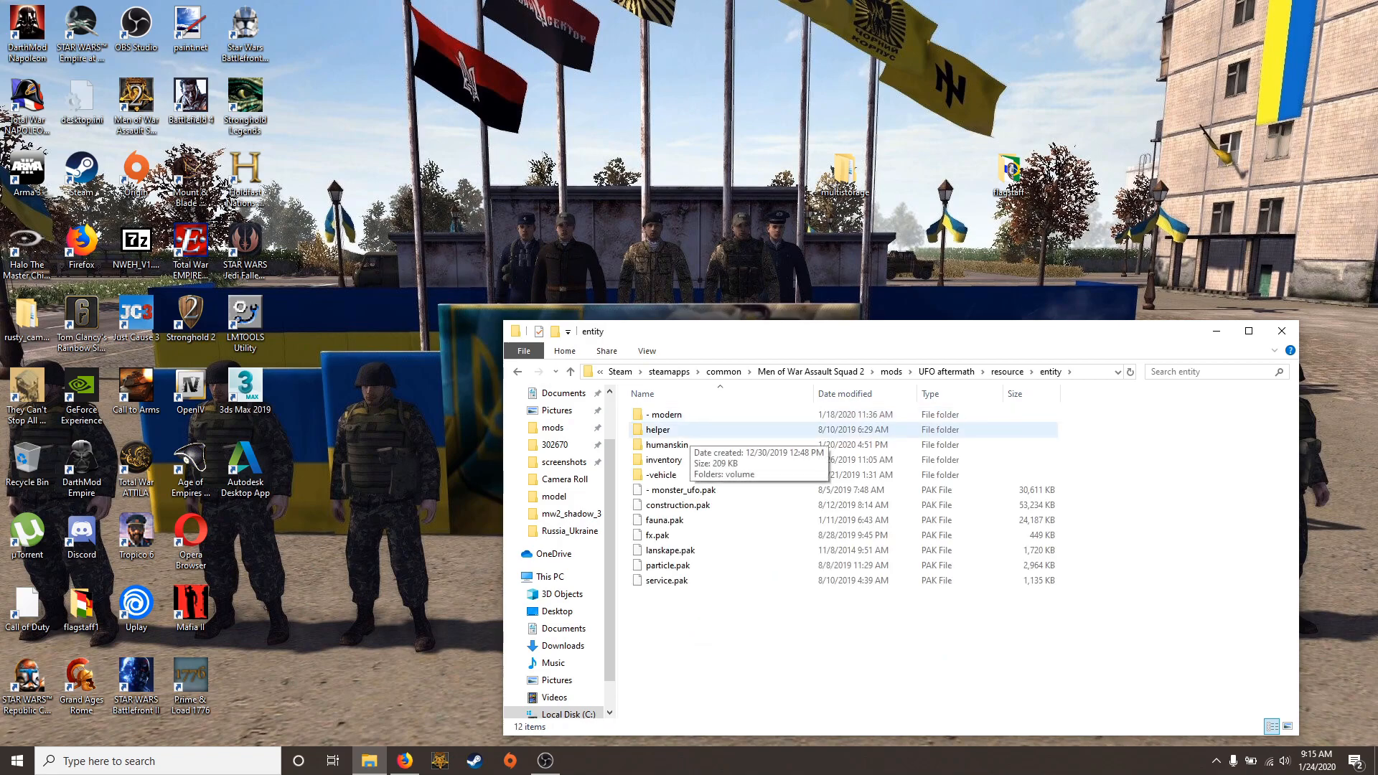
Browse the cod\Call Of Duty Black Ops II and - new subfolders of humanskin and return to the entity folder
{"action": "double_click", "coordinate": [667, 445]}
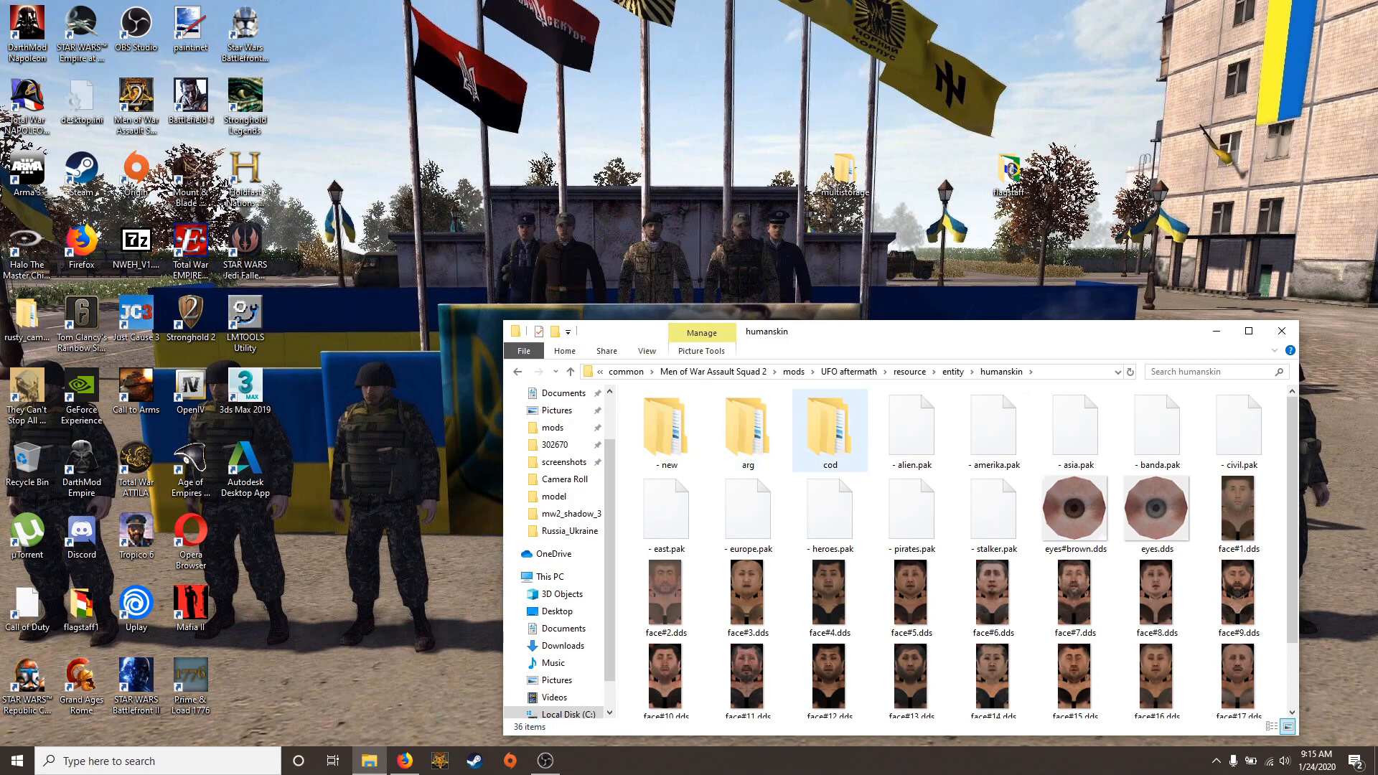
{"action": "double_click", "coordinate": [830, 431]}
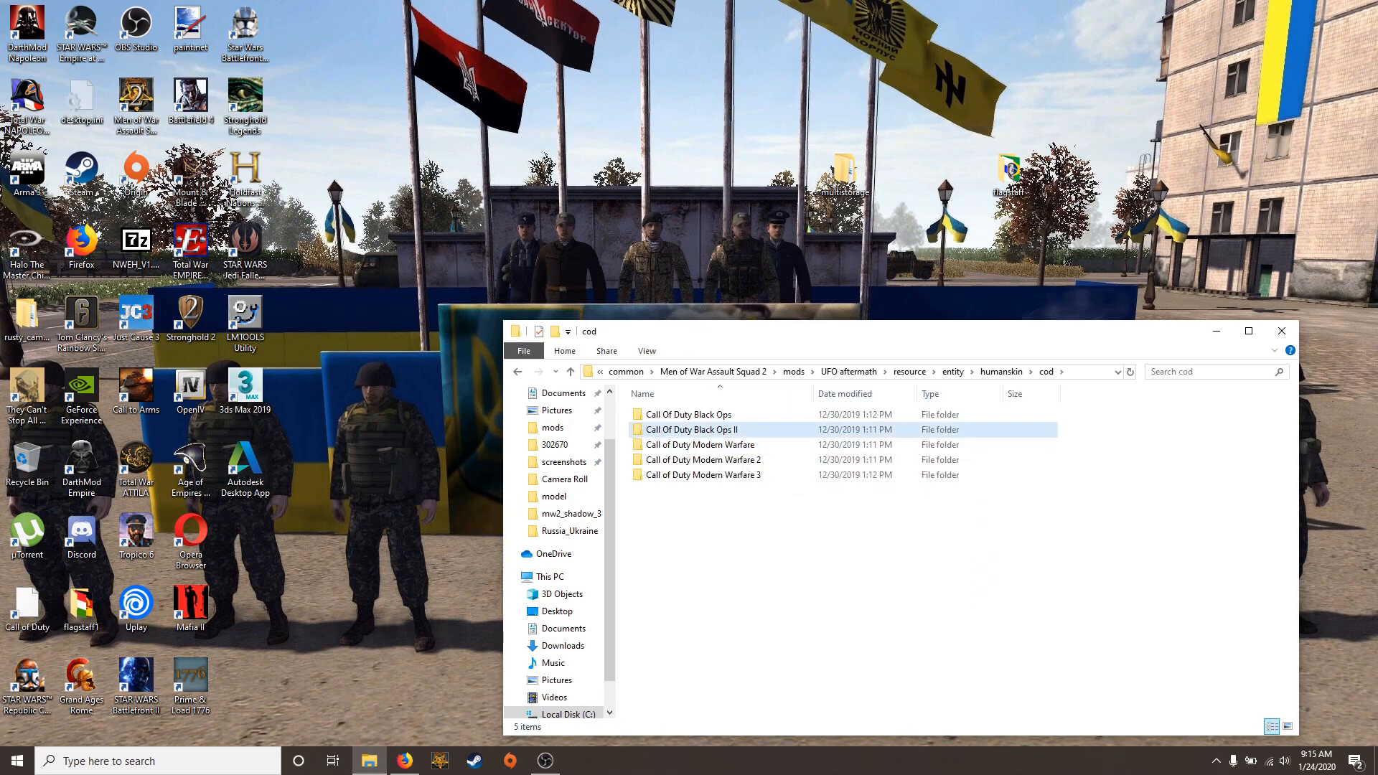
{"action": "double_click", "coordinate": [718, 429]}
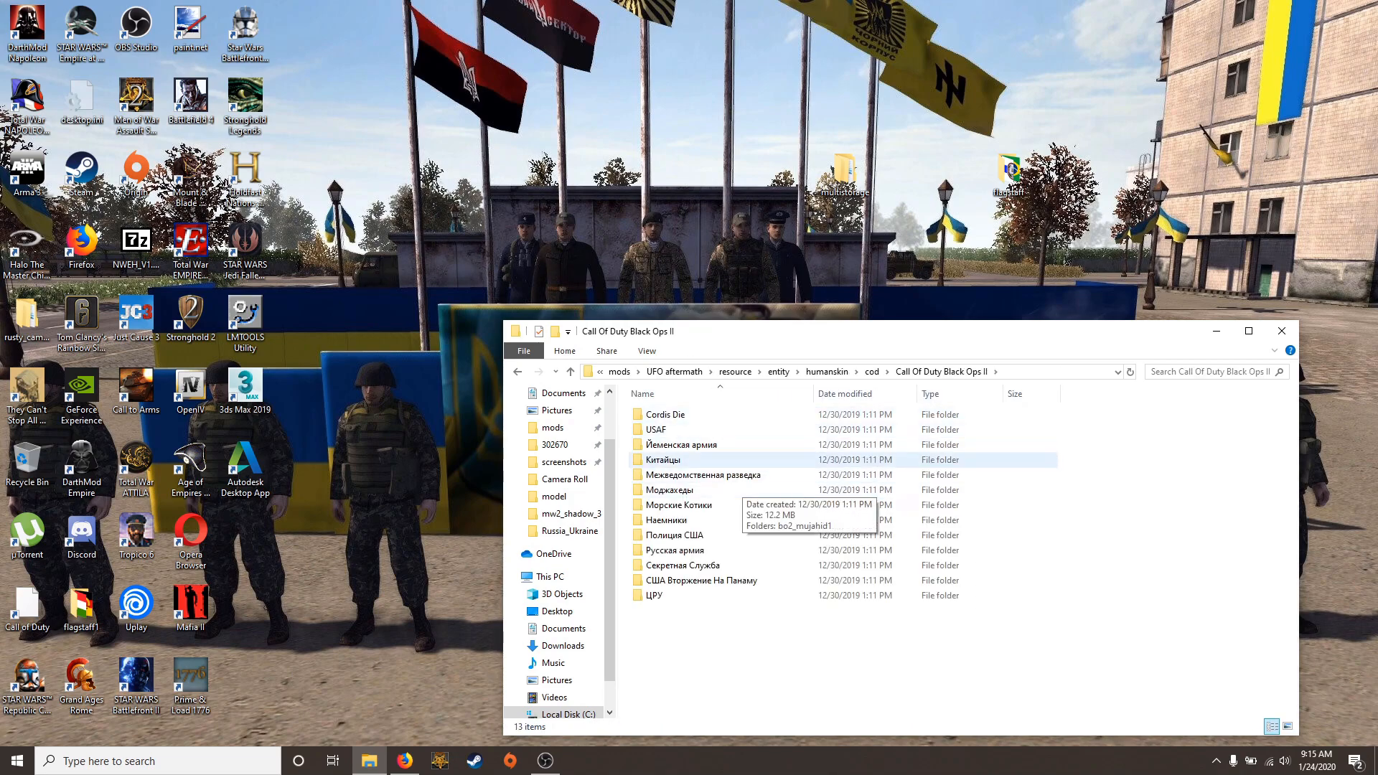
{"action": "left_click", "coordinate": [827, 371]}
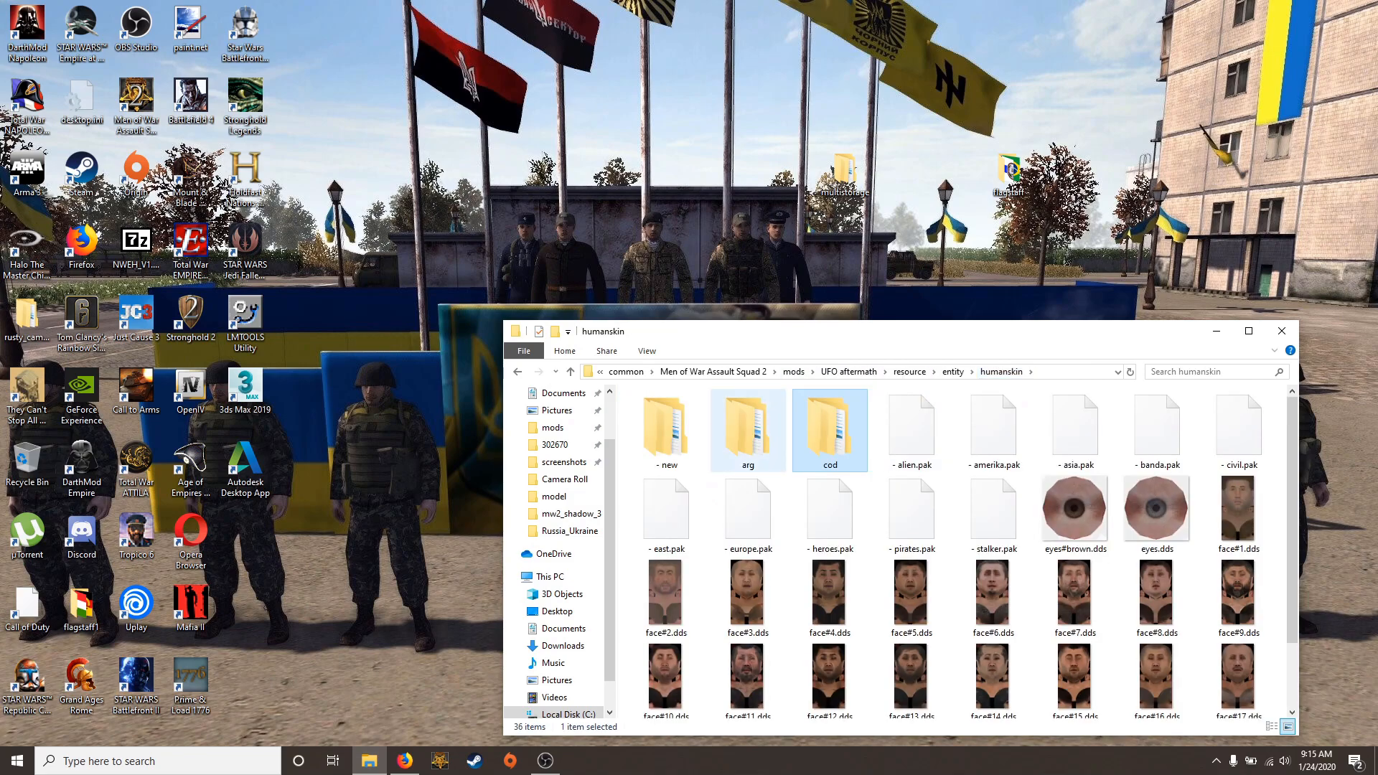
{"action": "left_click", "coordinate": [666, 431]}
{"action": "double_click", "coordinate": [666, 430]}
{"action": "scroll", "coordinate": [664, 514], "scroll_direction": "down", "scroll_amount": 7}
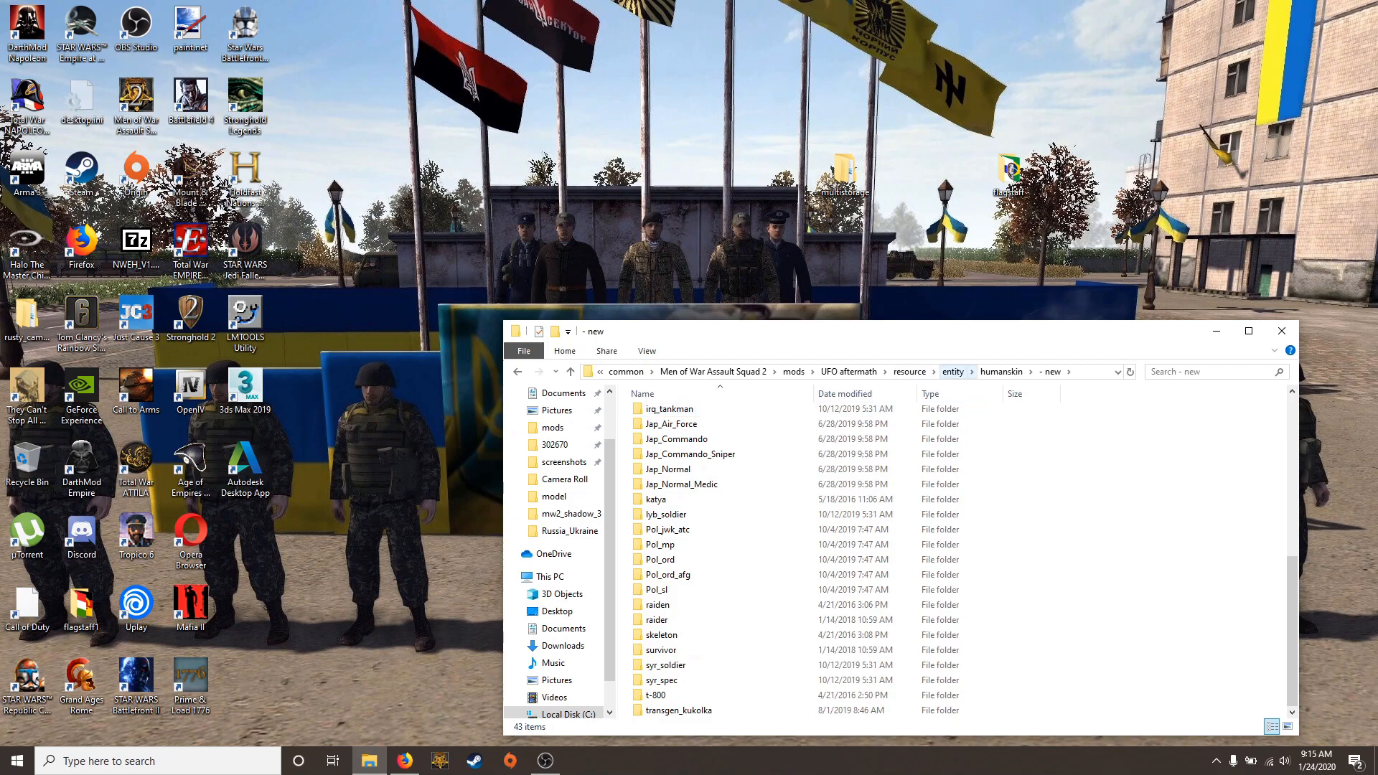
{"action": "left_click", "coordinate": [953, 372]}
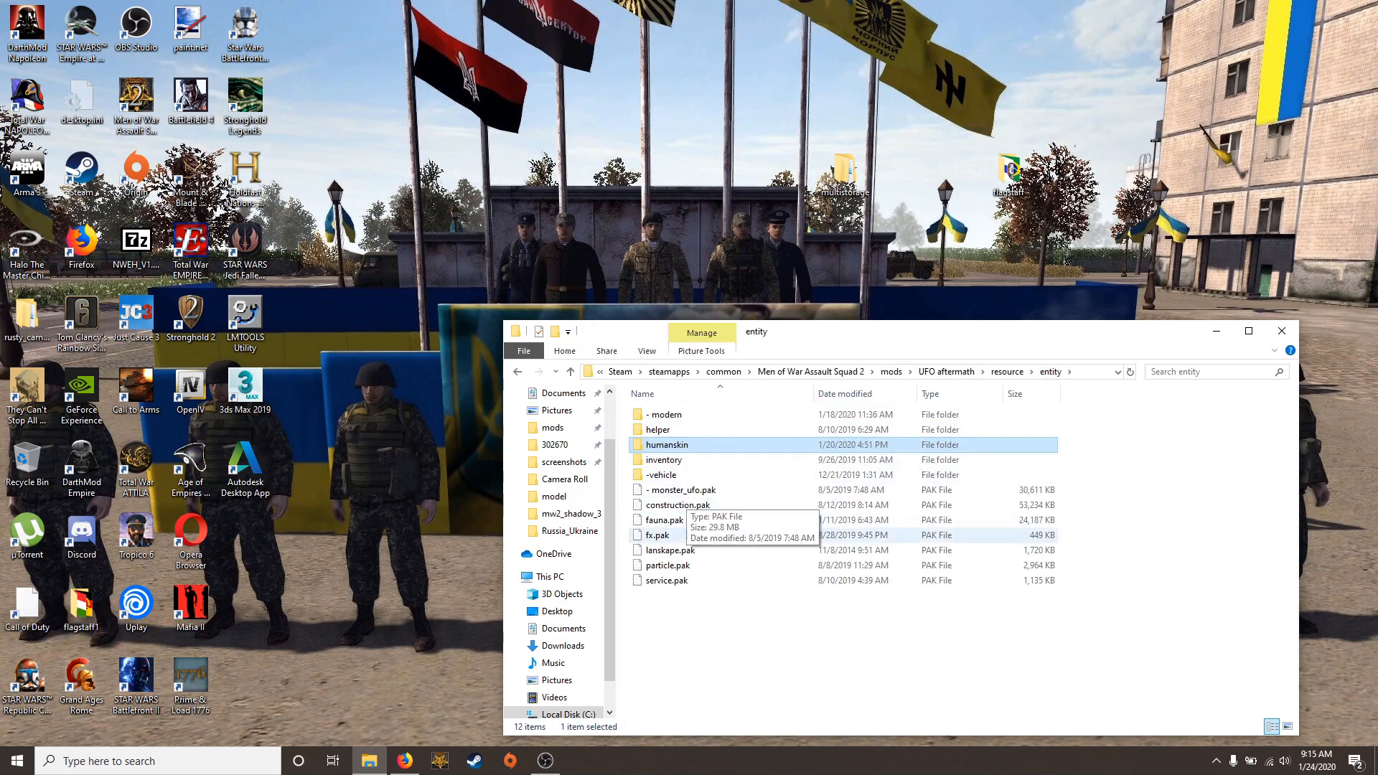
Open the - europe.pak archive from the humanskin folder with 7-Zip File Manager
{"action": "key", "text": "Return"}
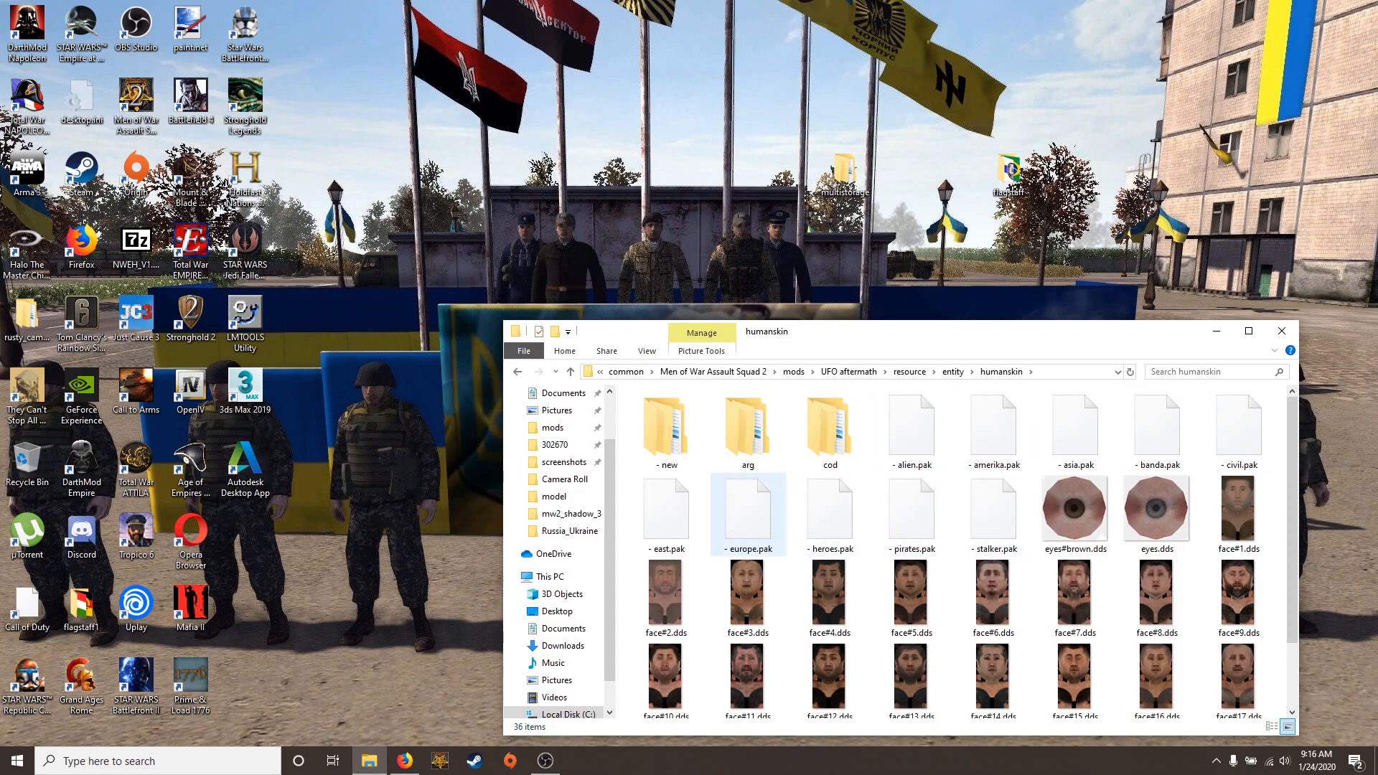
{"action": "double_click", "coordinate": [748, 514]}
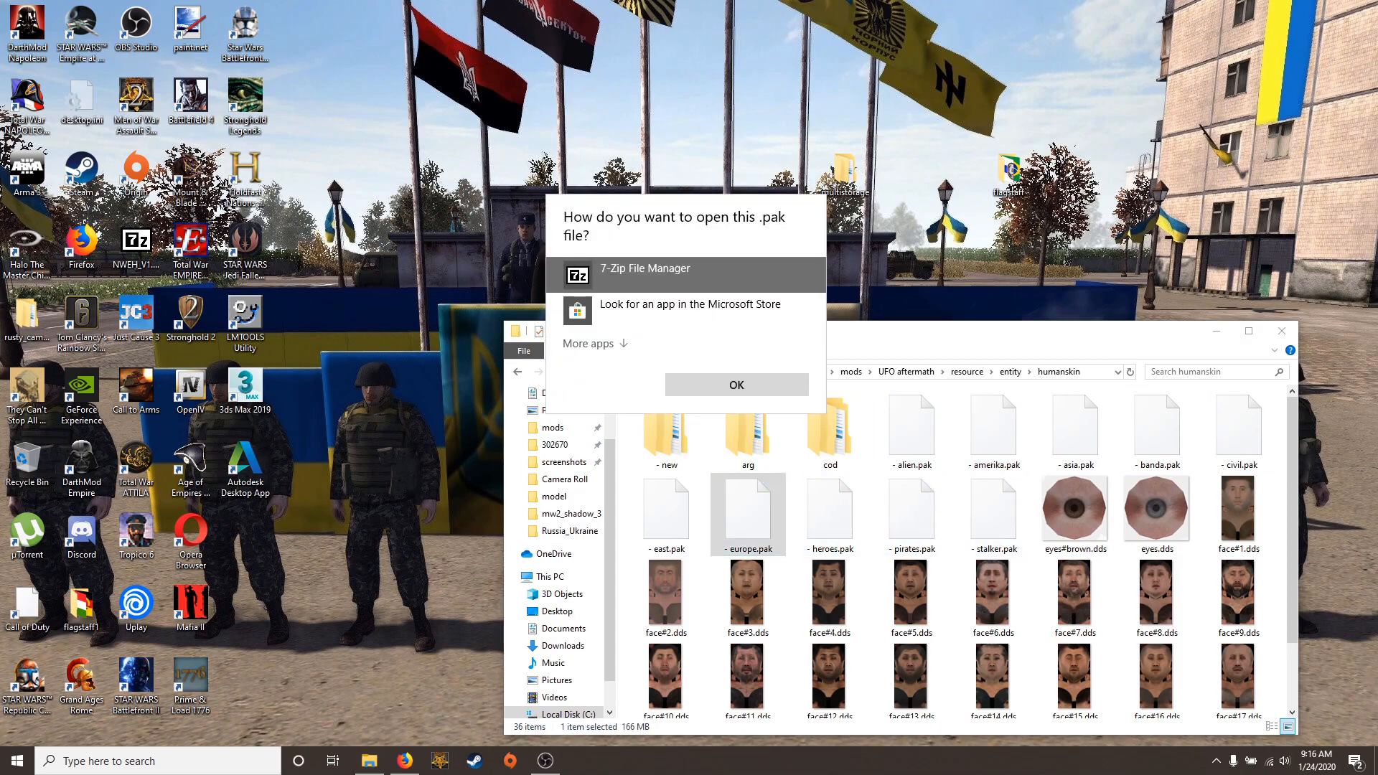
{"action": "left_click", "coordinate": [737, 384]}
{"action": "scroll", "coordinate": [1034, 546], "scroll_direction": "down", "scroll_amount": 1}
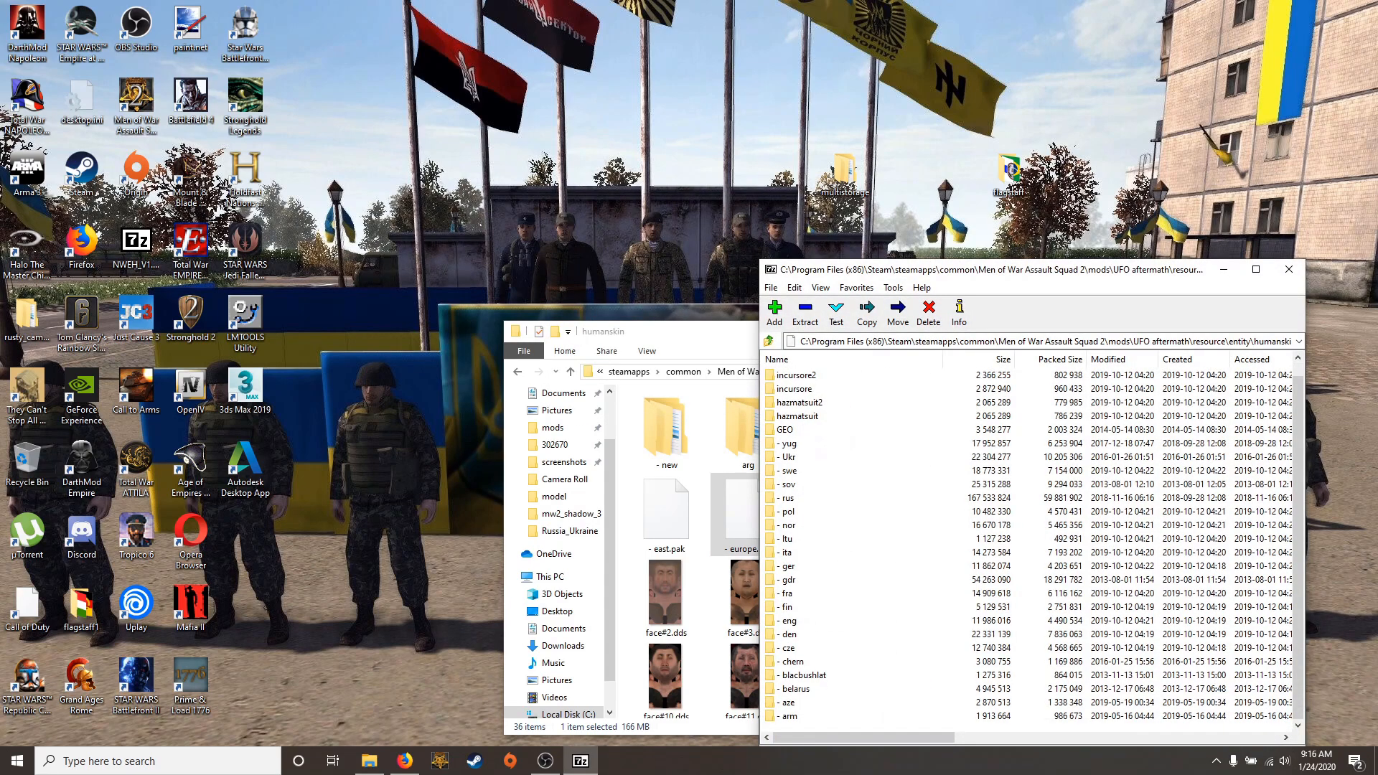
Open ger_sniper.dds from the archive's - yug\yug_soldier folder in paint.net
{"action": "double_click", "coordinate": [788, 443]}
{"action": "double_click", "coordinate": [798, 416]}
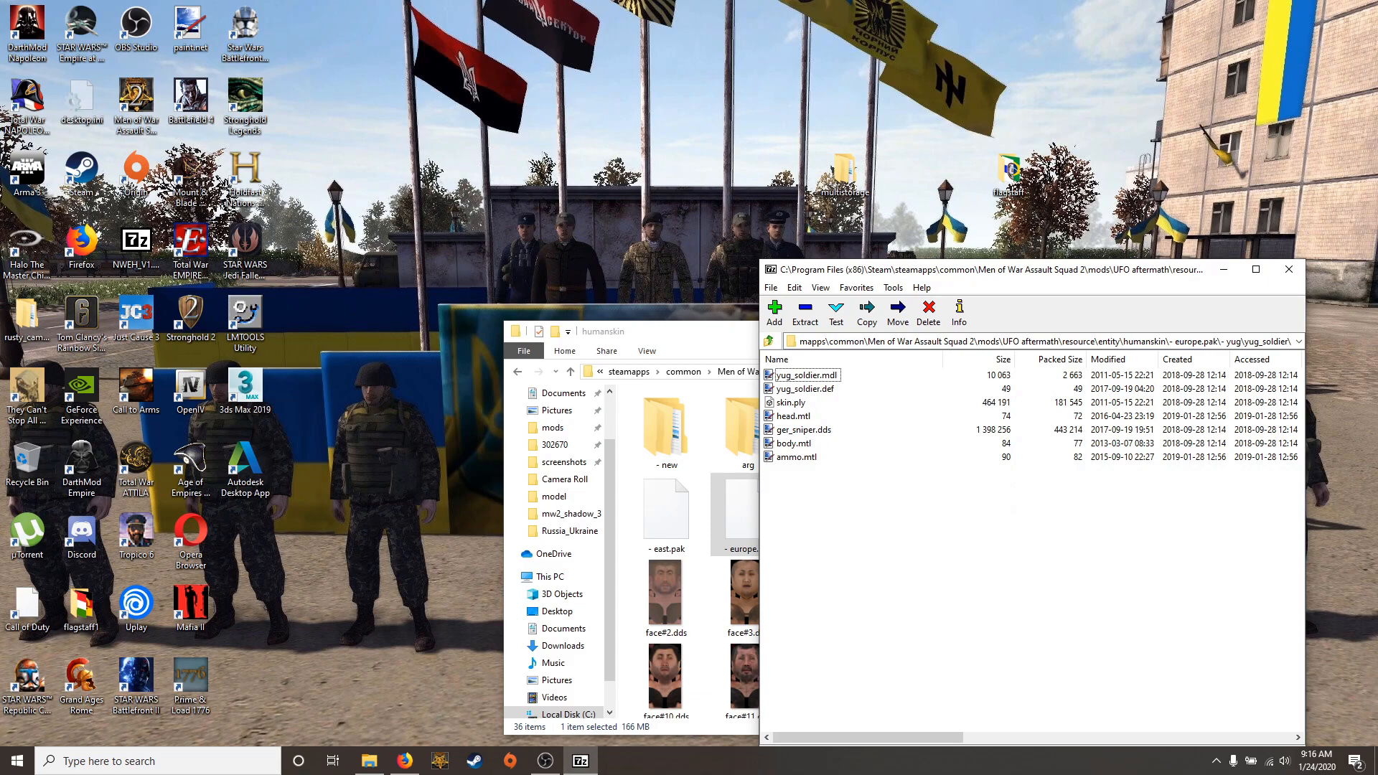
{"action": "double_click", "coordinate": [804, 429]}
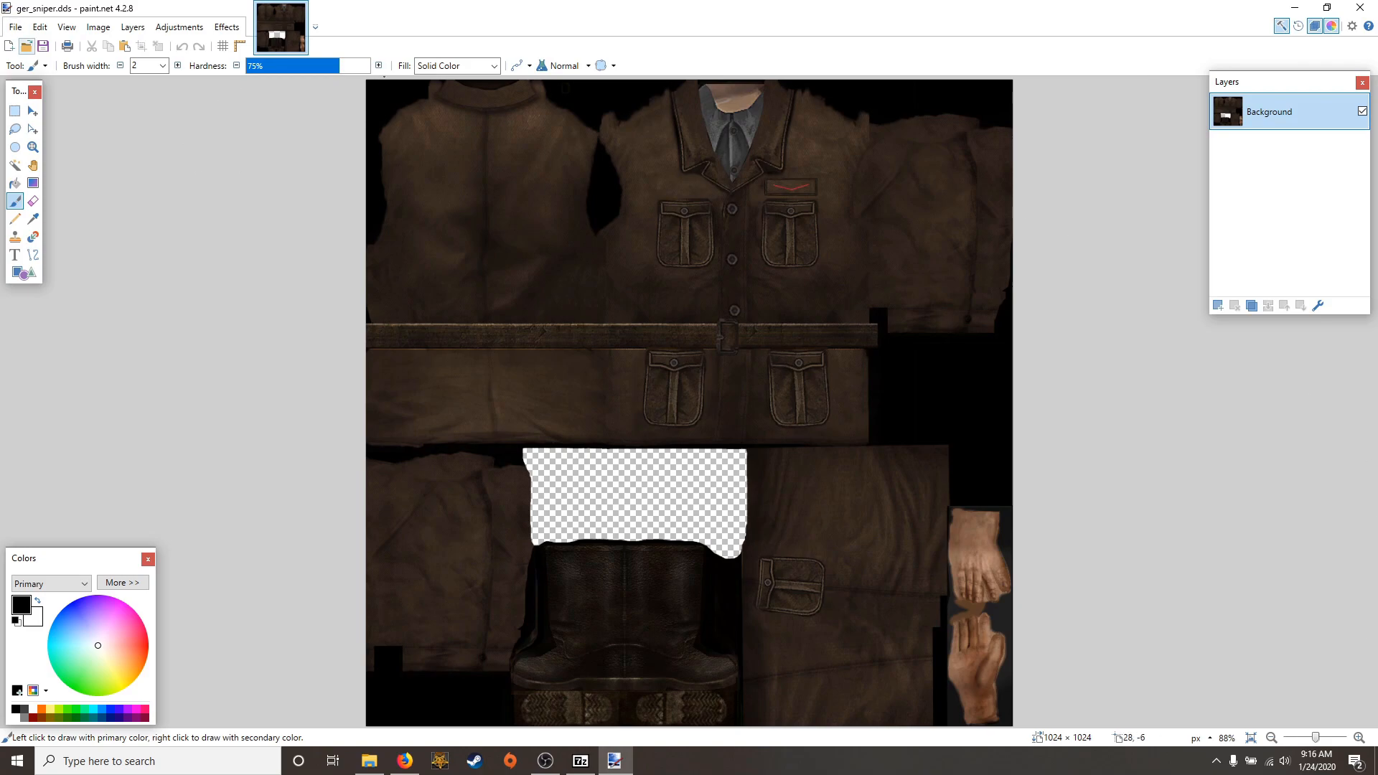
Open the pattern image Camo_DPM_UrbanSpetsnaz.jpg from the desktop folder rusty_camo_patterns\Fictional
{"action": "left_click", "coordinate": [26, 46]}
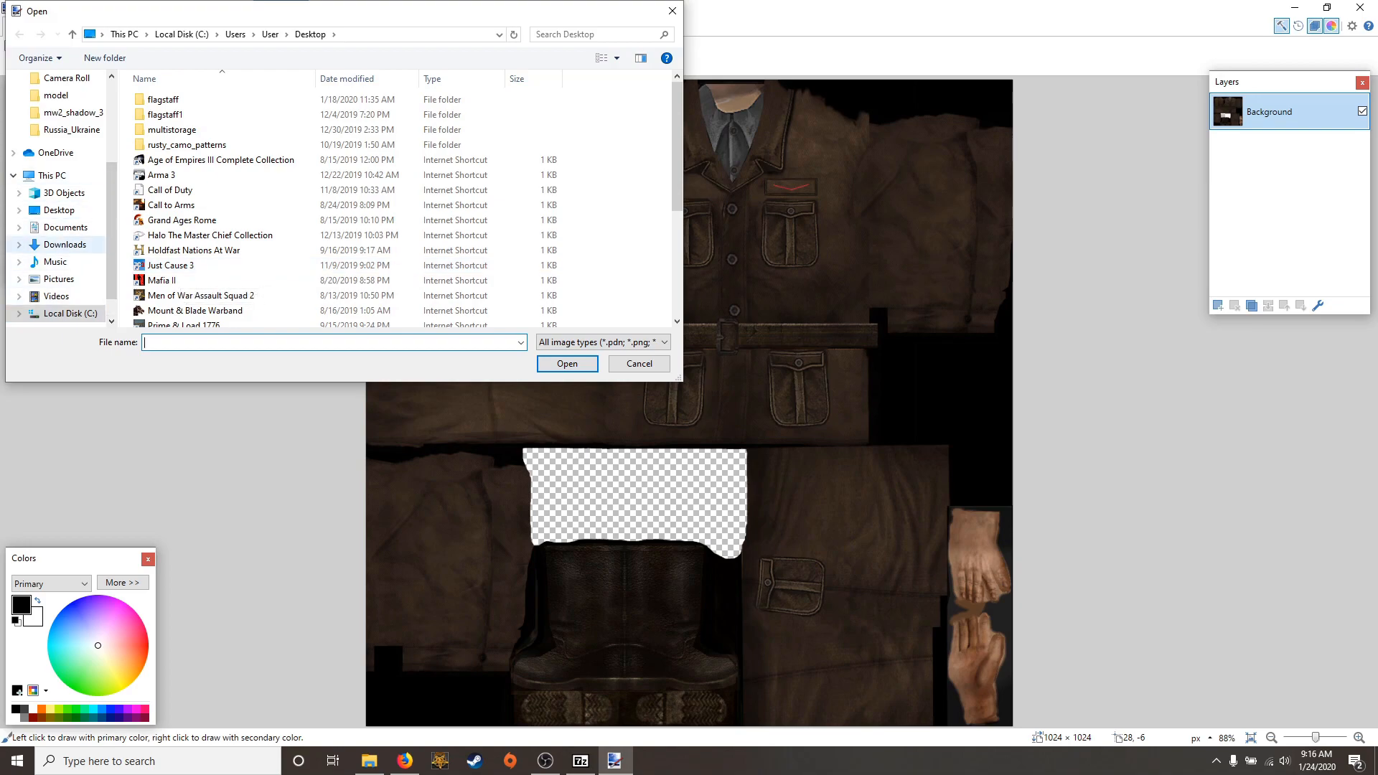
{"action": "left_click", "coordinate": [59, 209]}
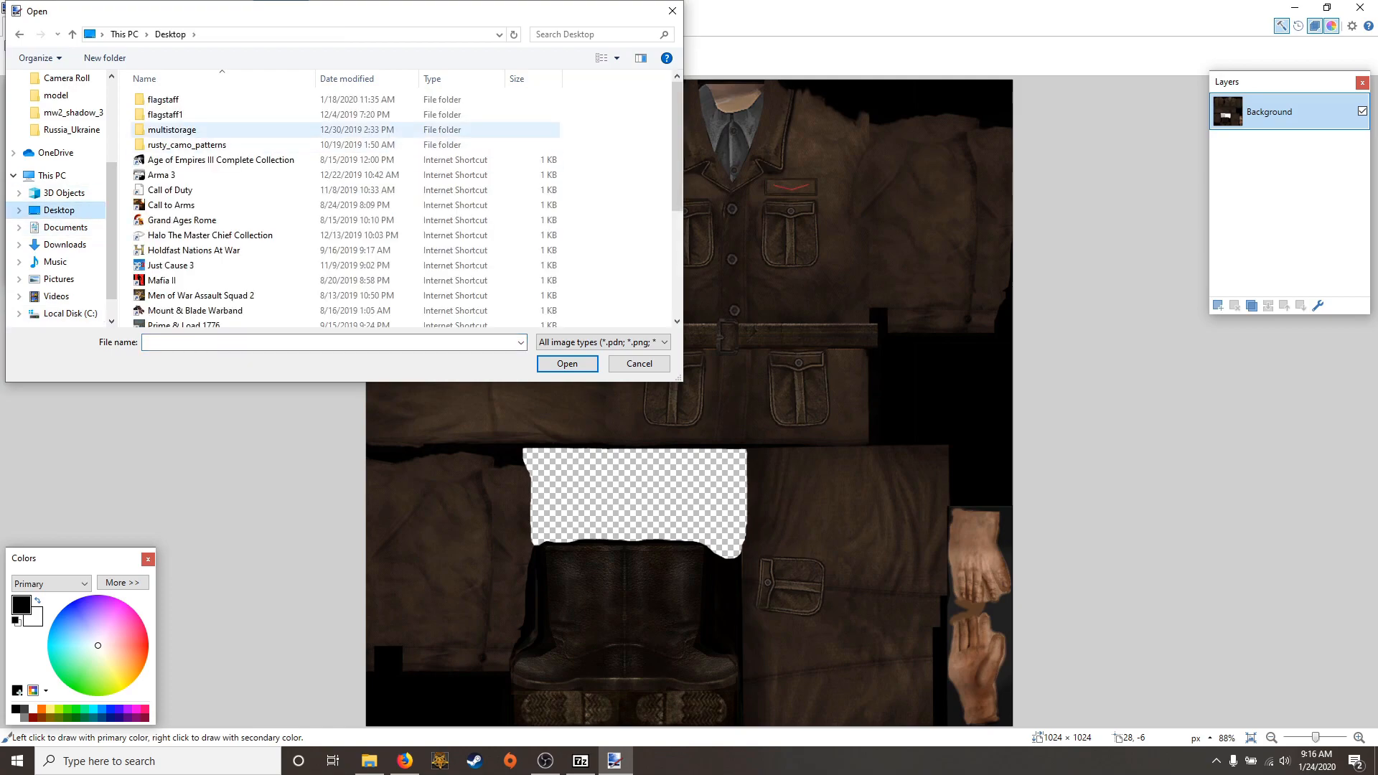
{"action": "double_click", "coordinate": [187, 144]}
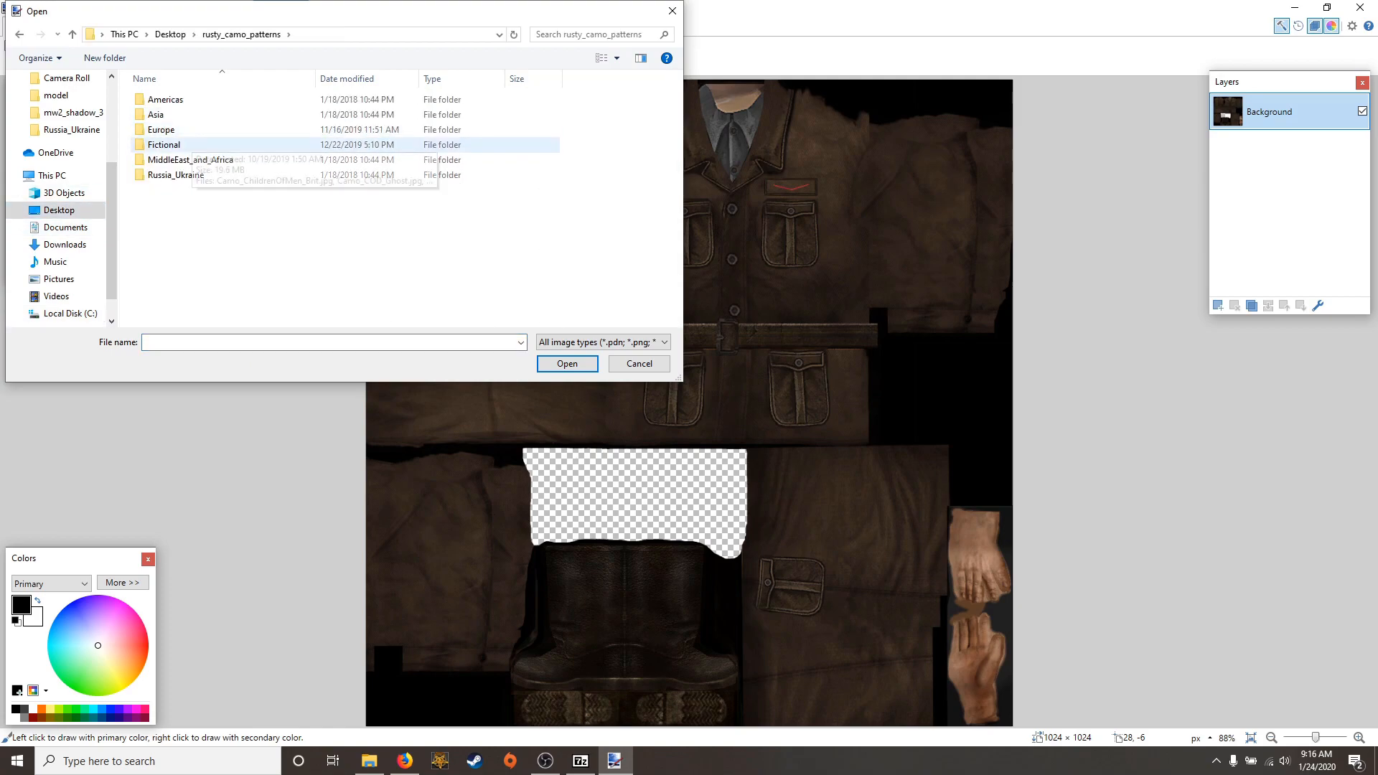
{"action": "double_click", "coordinate": [186, 145]}
{"action": "left_click", "coordinate": [398, 120]}
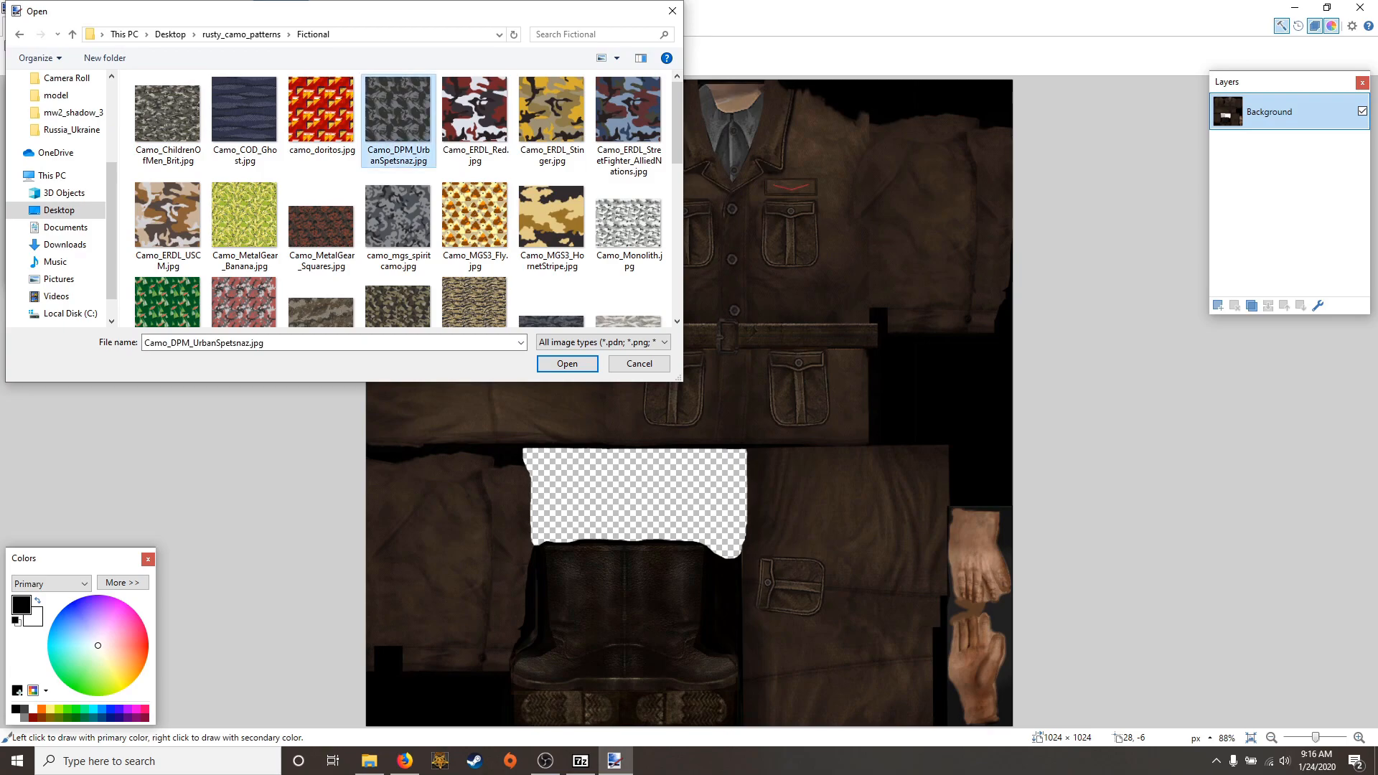
{"action": "left_click", "coordinate": [568, 363]}
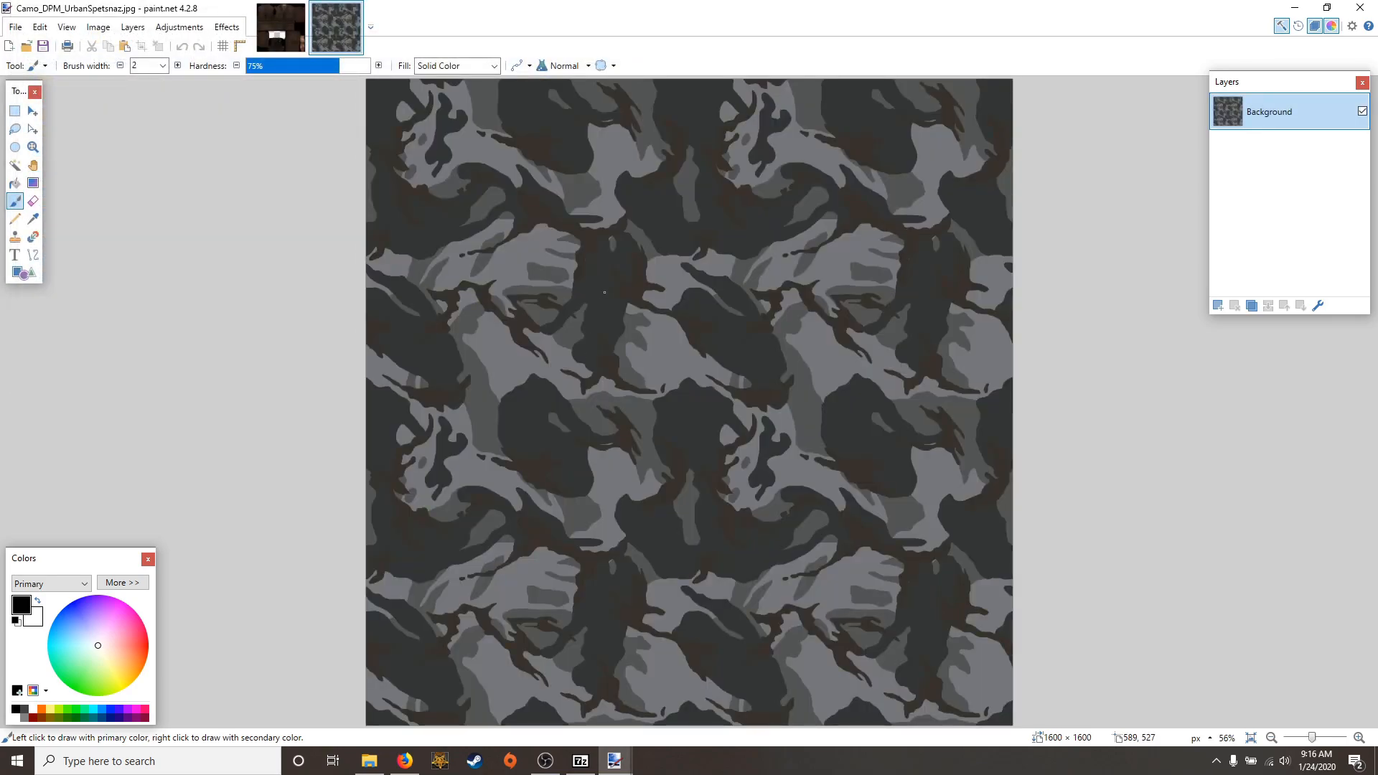
Select the whole Camo_DPM_UrbanSpetsnaz.jpg pattern with Rectangle Select and copy it
{"action": "scroll", "coordinate": [605, 292], "scroll_direction": "down", "scroll_amount": 2}
{"action": "left_click", "coordinate": [15, 111]}
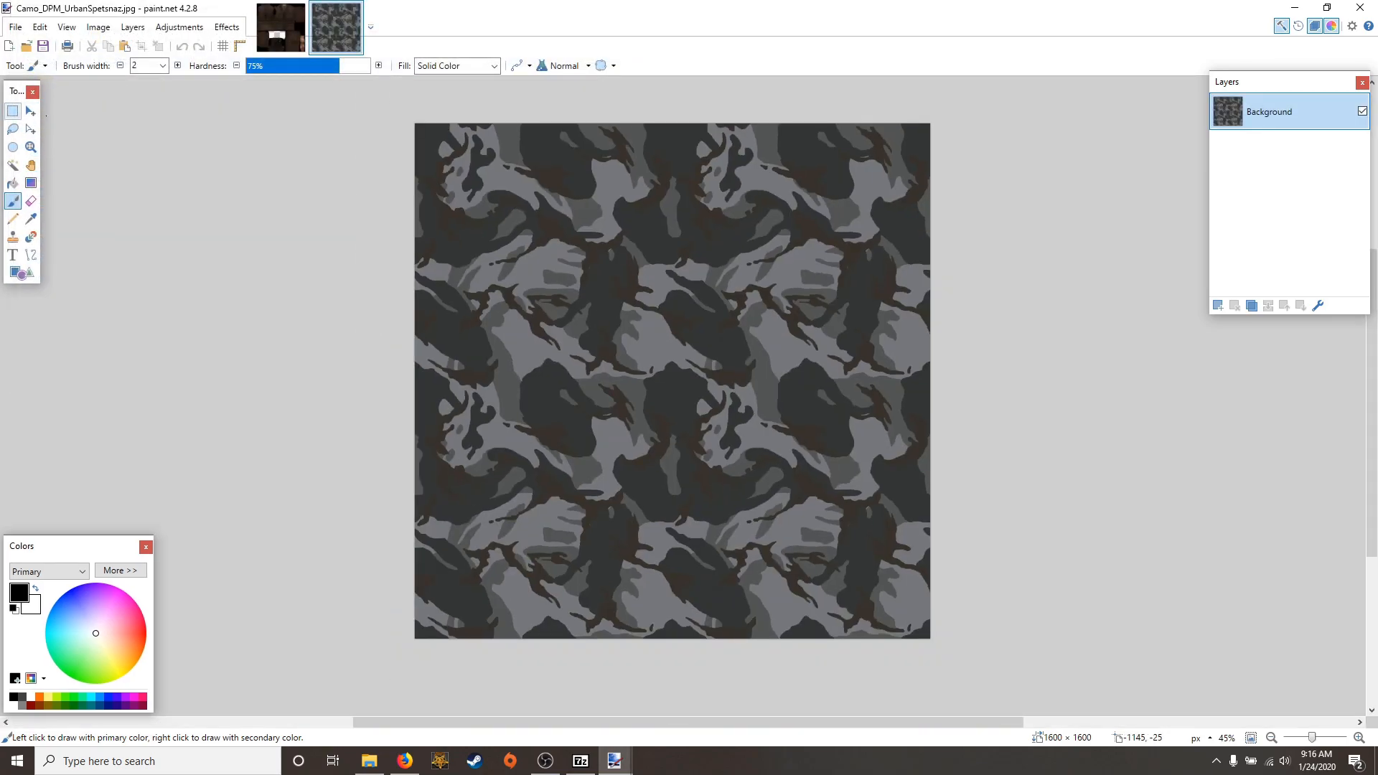
{"action": "left_click_drag", "start_coordinate": [388, 123], "coordinate": [1187, 774]}
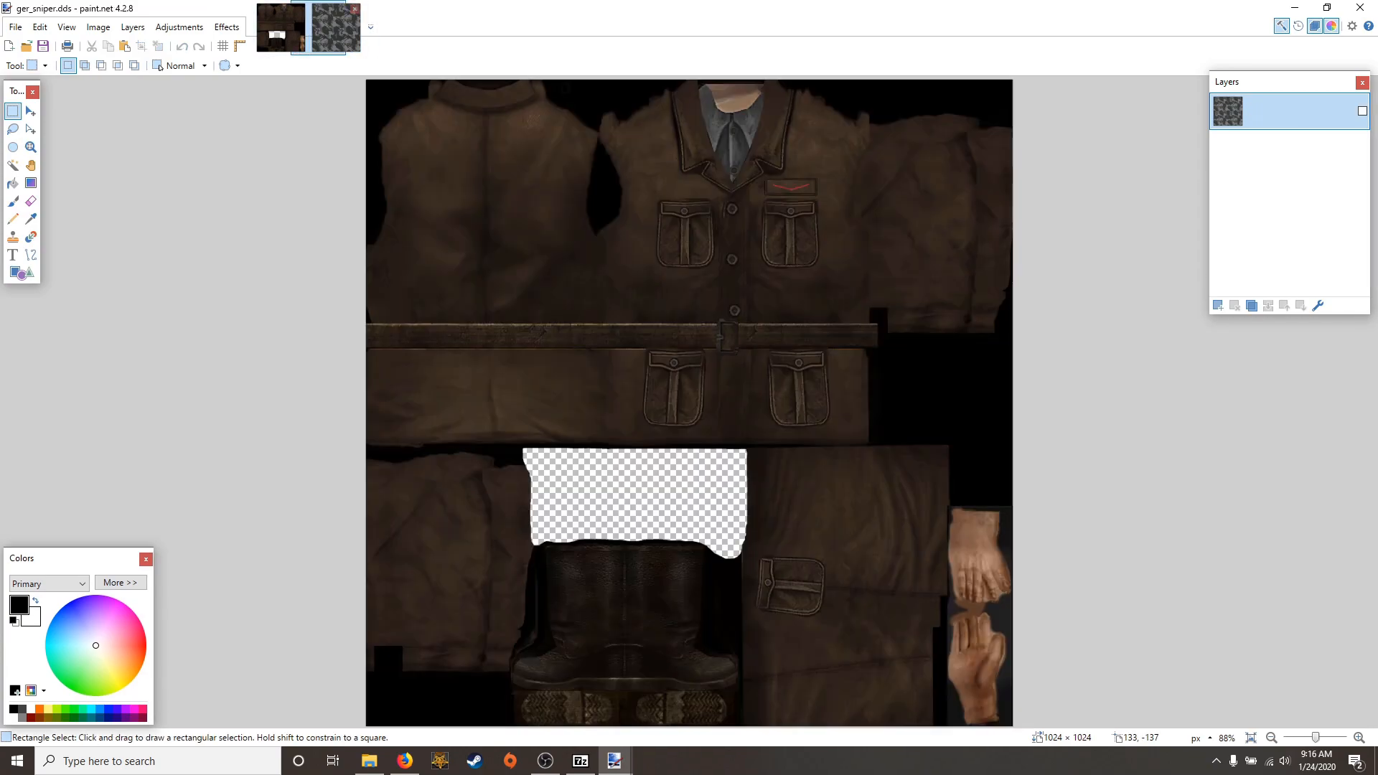
Add a new layer above the background of ger_sniper.dds and change its blend mode
{"action": "left_click", "coordinate": [281, 27]}
{"action": "left_click", "coordinate": [1218, 305]}
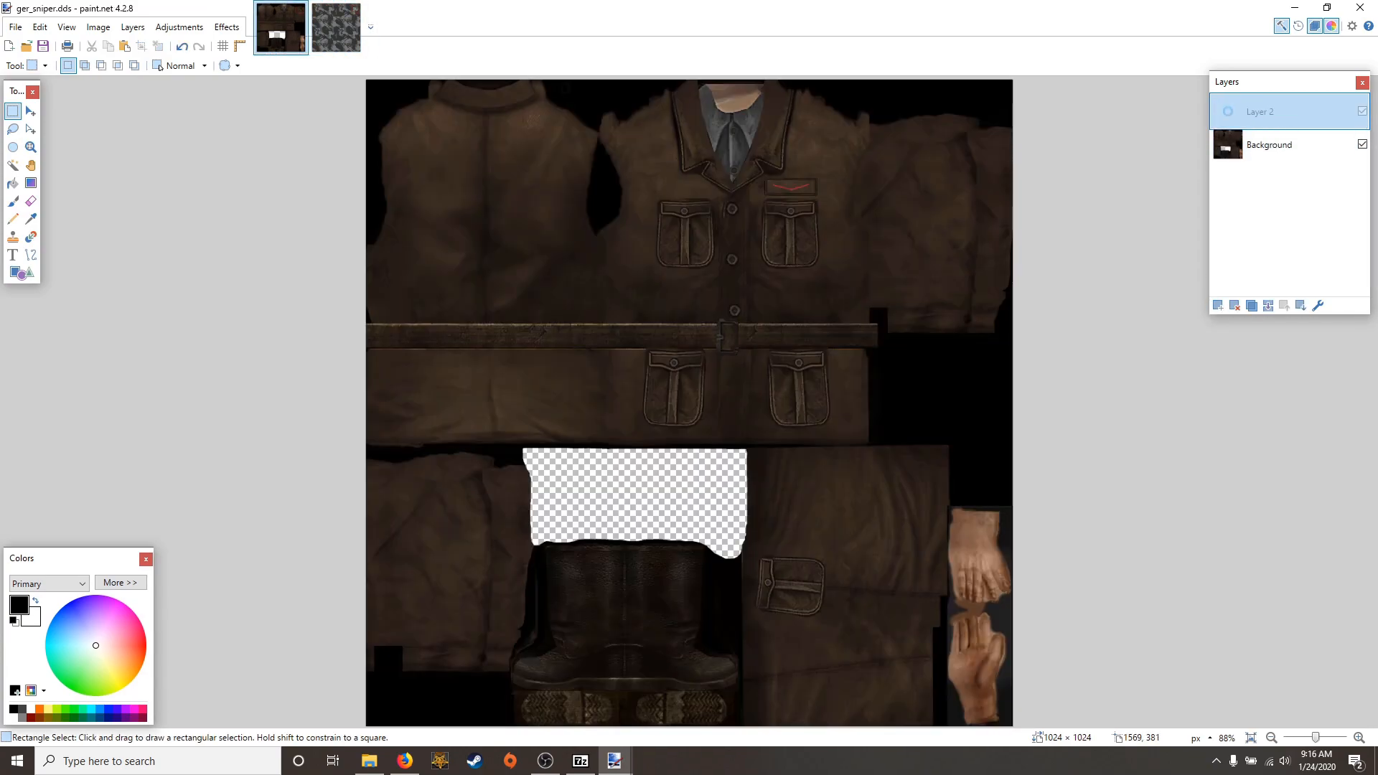
{"action": "left_click", "coordinate": [1318, 306]}
{"action": "scroll", "coordinate": [622, 384], "scroll_direction": "down", "scroll_amount": 6}
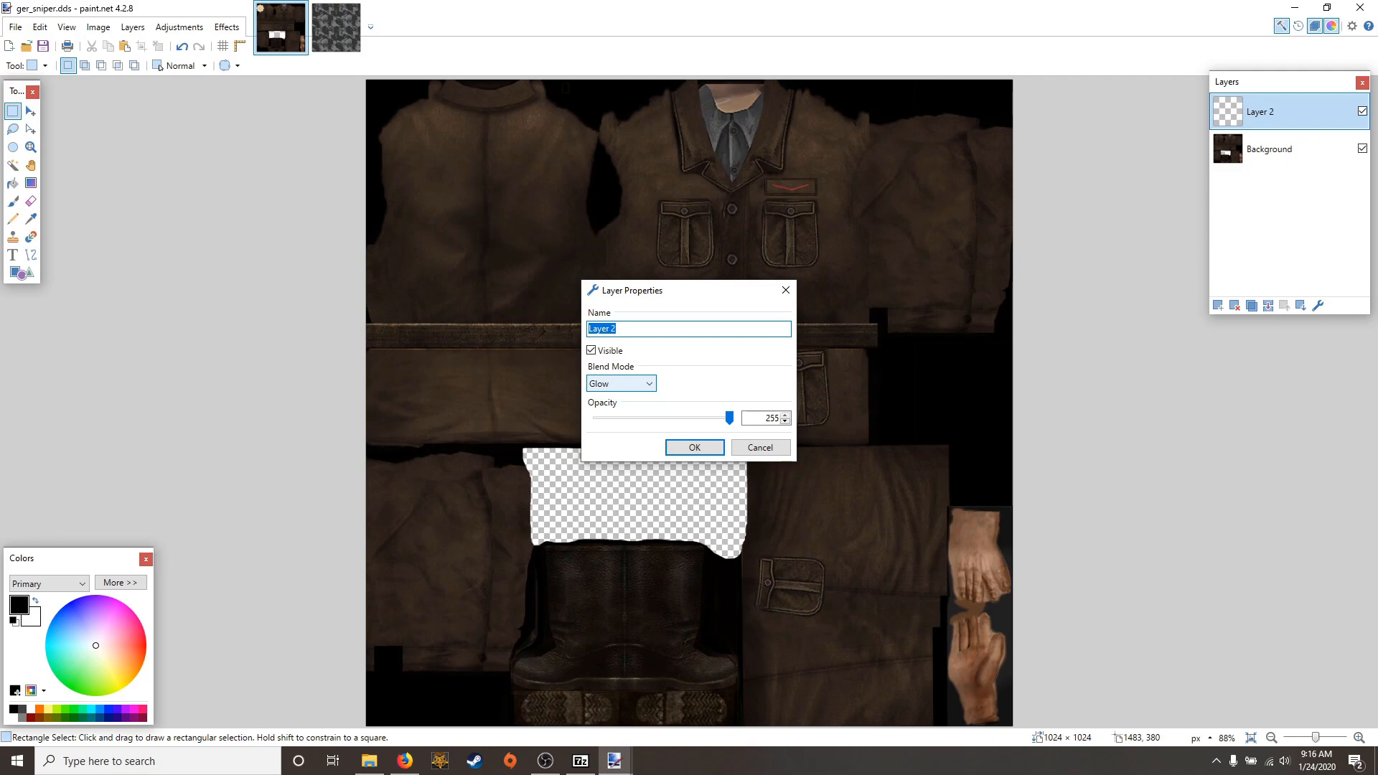
{"action": "scroll", "coordinate": [622, 384], "scroll_direction": "down", "scroll_amount": 1}
Paste the camouflage into Layer 2 at the kept canvas size and shrink it to about 442 × 420 pixels in the upper-left corner
{"action": "key", "text": "ctrl+v"}
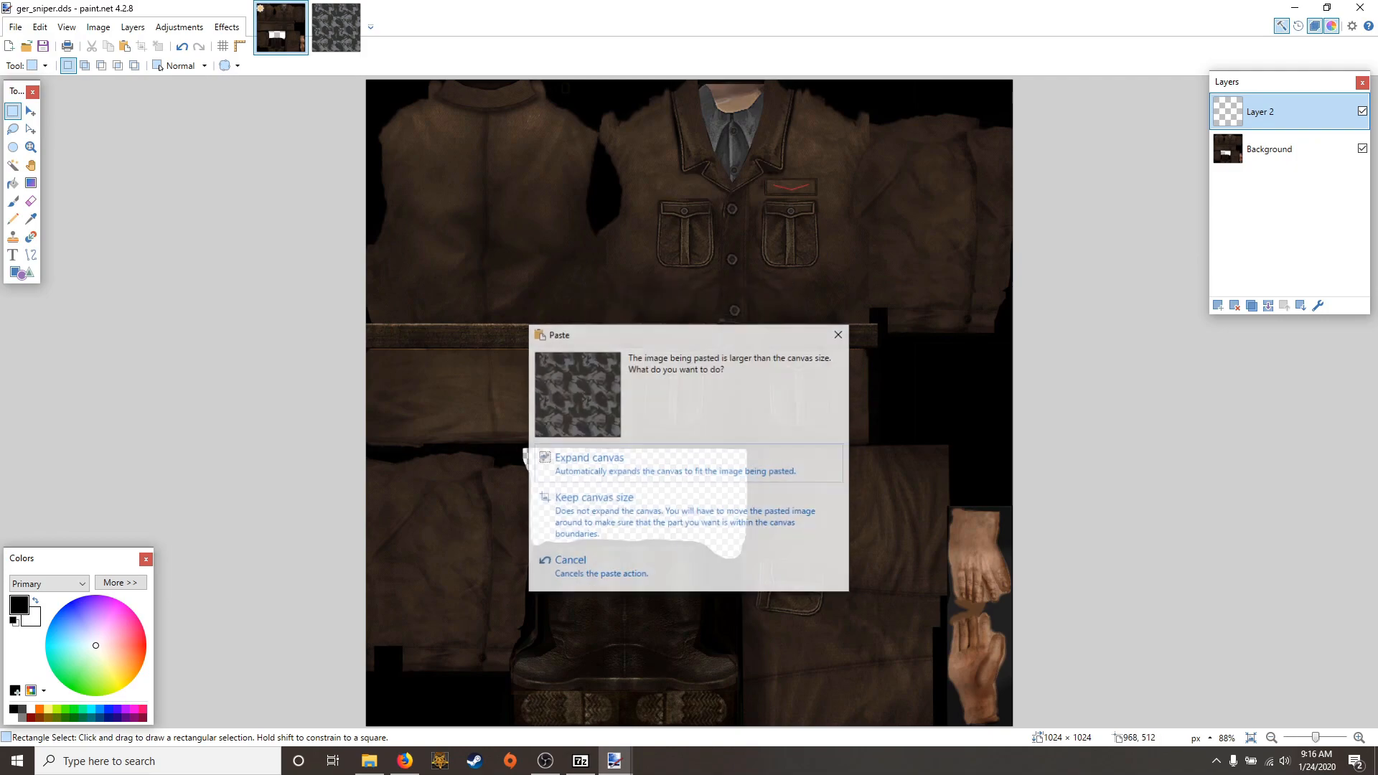
{"action": "left_click", "coordinate": [589, 495]}
{"action": "scroll", "coordinate": [1158, 652], "scroll_direction": "down", "scroll_amount": 2}
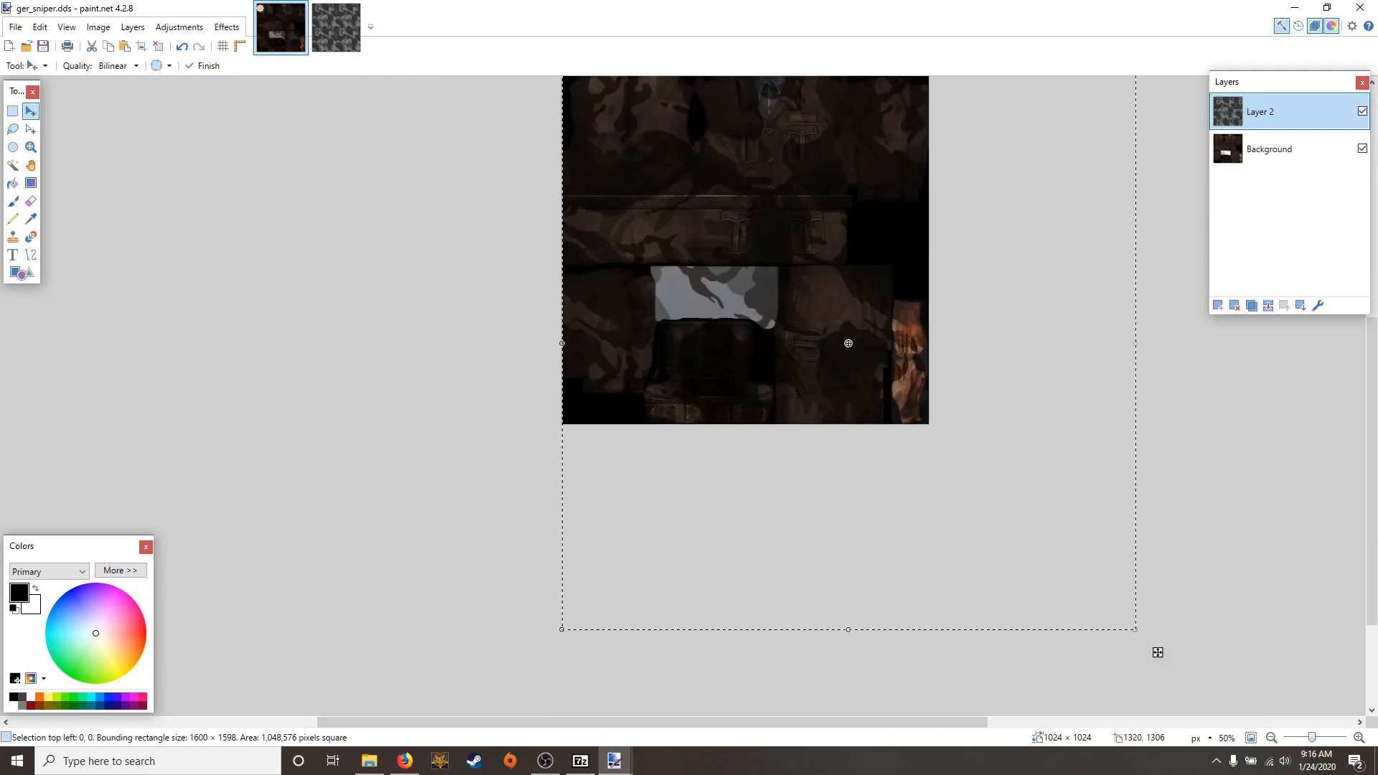
{"action": "left_click_drag", "start_coordinate": [1158, 652], "coordinate": [744, 230]}
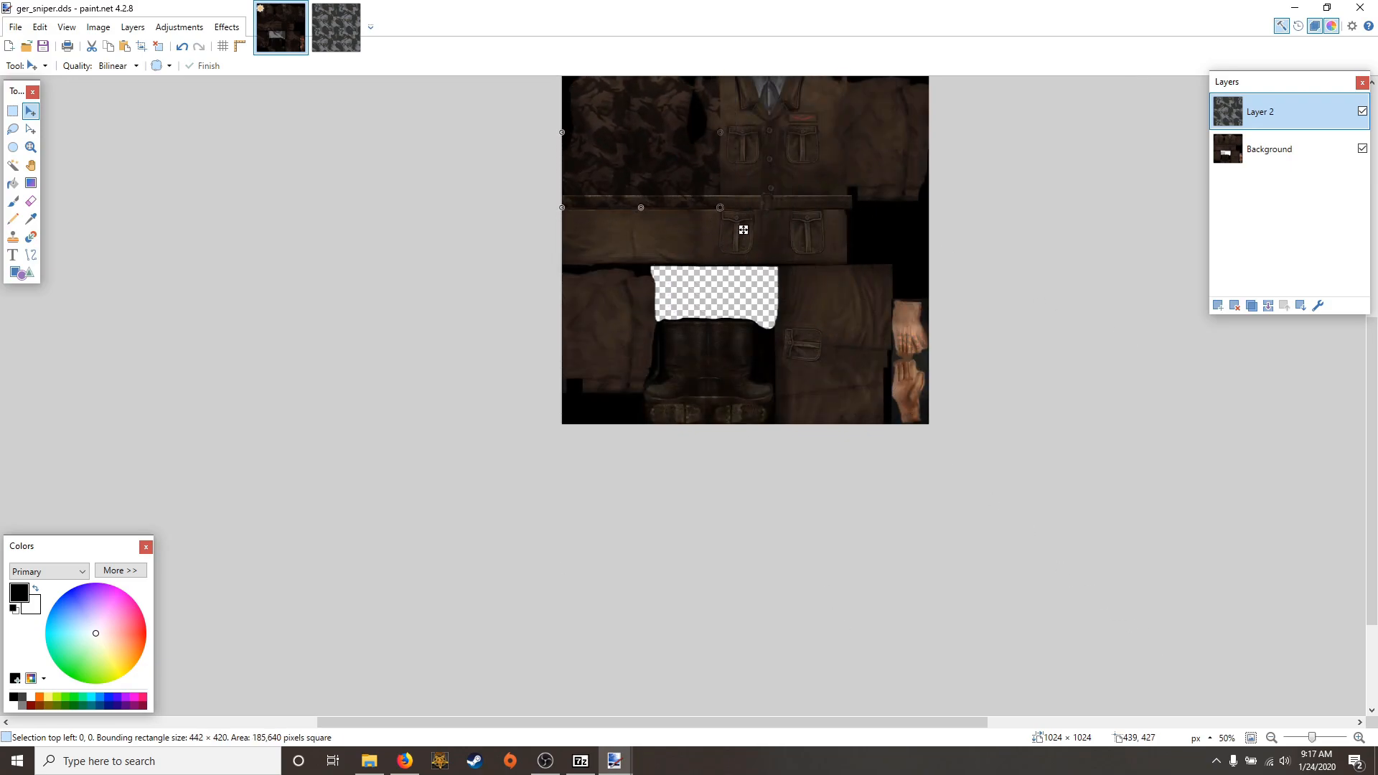
Place a copy of the shrunken camouflage tile over the jacket front, flush with the first tile and the texture's upper edge
{"action": "scroll", "coordinate": [744, 230], "scroll_direction": "up", "scroll_amount": 3}
{"action": "scroll", "coordinate": [761, 416], "scroll_direction": "up", "scroll_amount": 5}
{"action": "left_click_drag", "start_coordinate": [708, 529], "coordinate": [988, 534]}
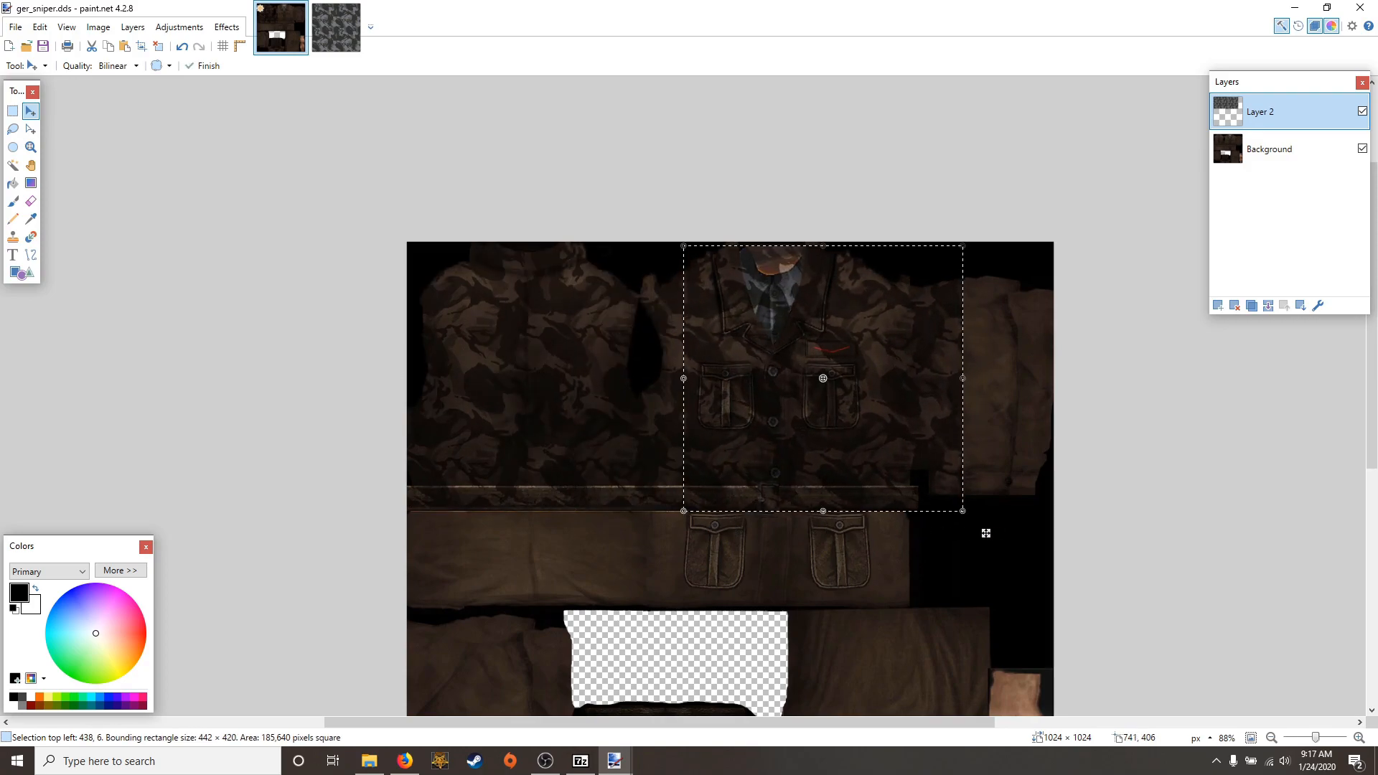
{"action": "left_click_drag", "start_coordinate": [986, 533], "coordinate": [987, 532]}
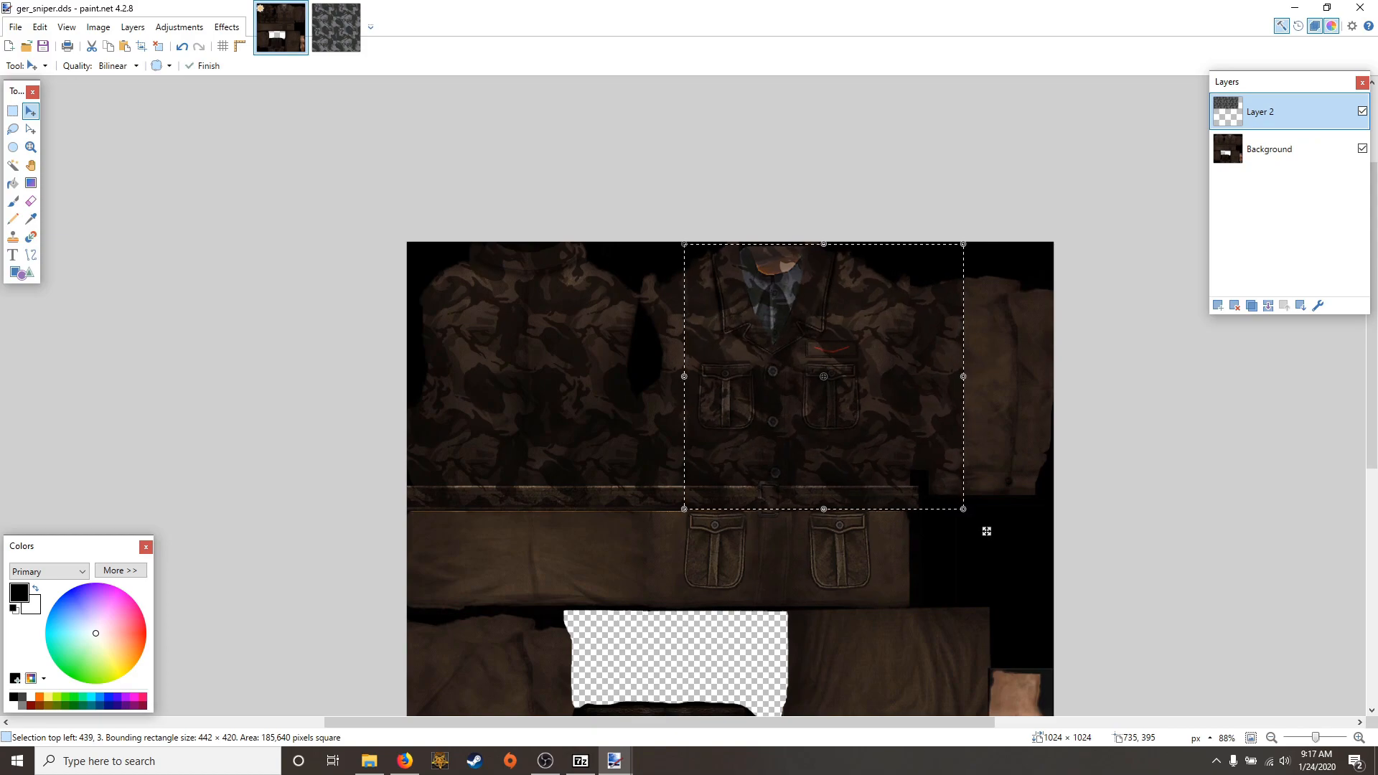
Fill the middle and right parts of the texture's second row with copies of the camouflage tile
{"action": "left_click_drag", "start_coordinate": [988, 531], "coordinate": [990, 712]}
{"action": "scroll", "coordinate": [761, 643], "scroll_direction": "down", "scroll_amount": 2}
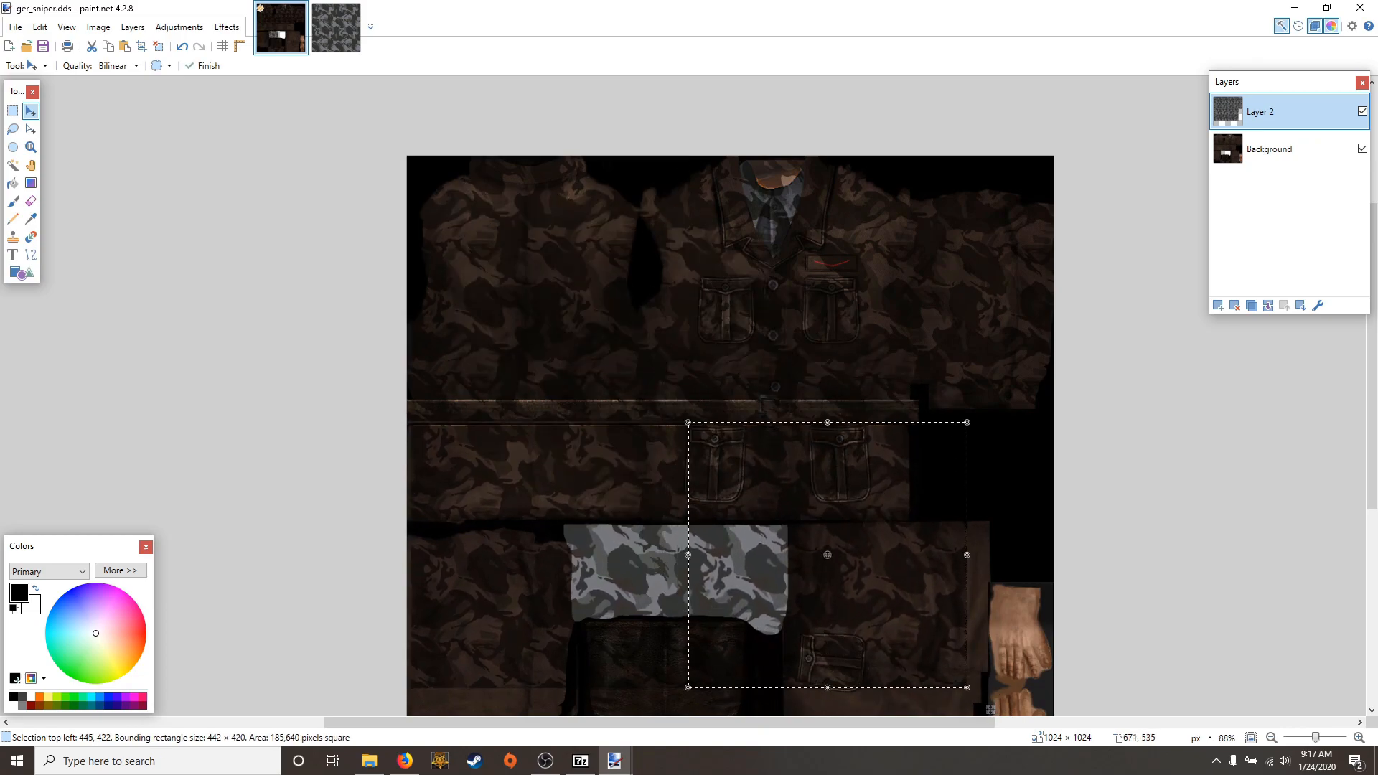
{"action": "scroll", "coordinate": [990, 713], "scroll_direction": "down", "scroll_amount": 2}
{"action": "left_click_drag", "start_coordinate": [990, 626], "coordinate": [1264, 625]}
{"action": "left_click_drag", "start_coordinate": [986, 589], "coordinate": [986, 589]}
Paste further camouflage tiles side by side along the texture's lowest row until it is covered up to the right edge
{"action": "scroll", "coordinate": [978, 575], "scroll_direction": "down", "scroll_amount": 1}
{"action": "key", "text": "ctrl+v"}
{"action": "left_click_drag", "start_coordinate": [586, 255], "coordinate": [586, 682]}
{"action": "left_click_drag", "start_coordinate": [594, 602], "coordinate": [601, 600]}
{"action": "left_click_drag", "start_coordinate": [655, 487], "coordinate": [937, 488]}
{"action": "left_click_drag", "start_coordinate": [888, 687], "coordinate": [882, 685]}
{"action": "key", "text": "ctrl+v"}
{"action": "left_click_drag", "start_coordinate": [674, 281], "coordinate": [1224, 717]}
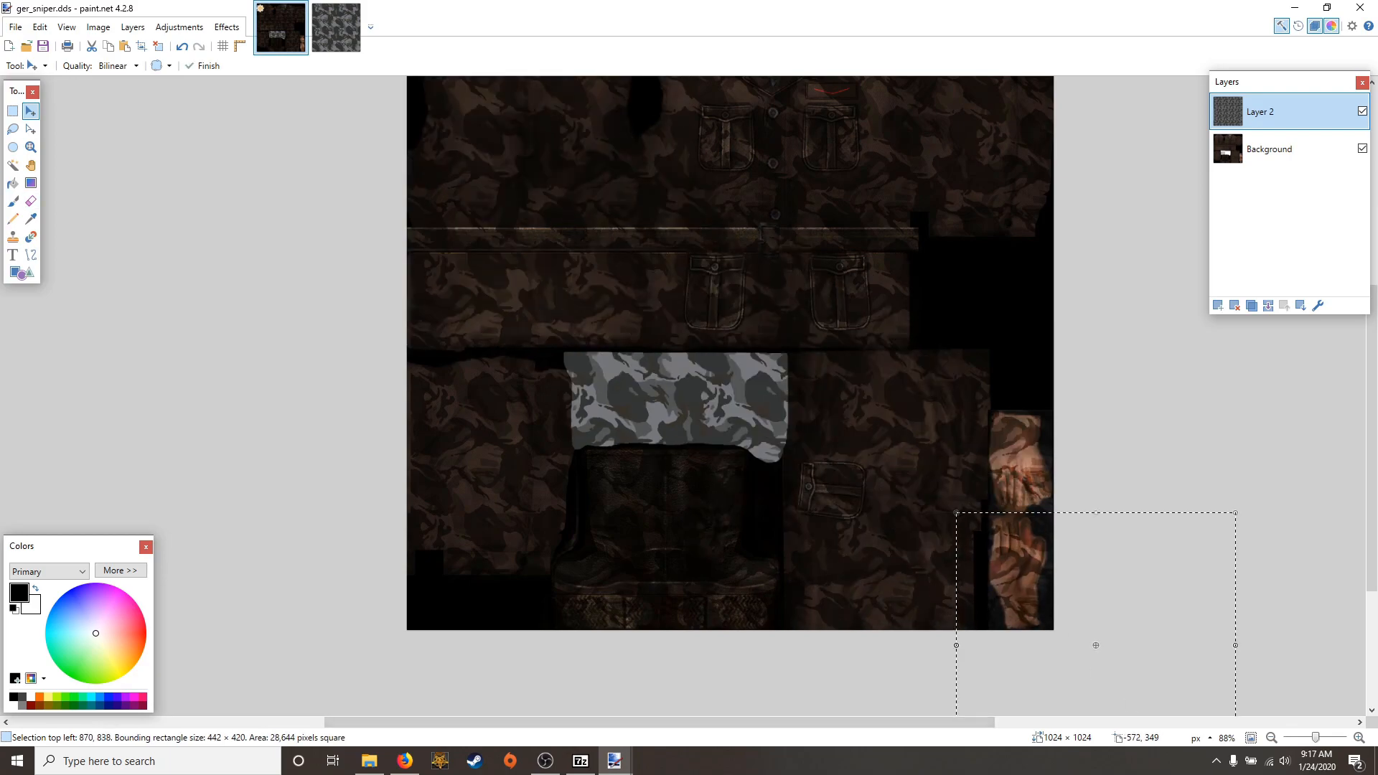
Hide Layer 2 and select the boots and soles with joined rectangles covering about 361 × 295 pixels
{"action": "left_click", "coordinate": [710, 383]}
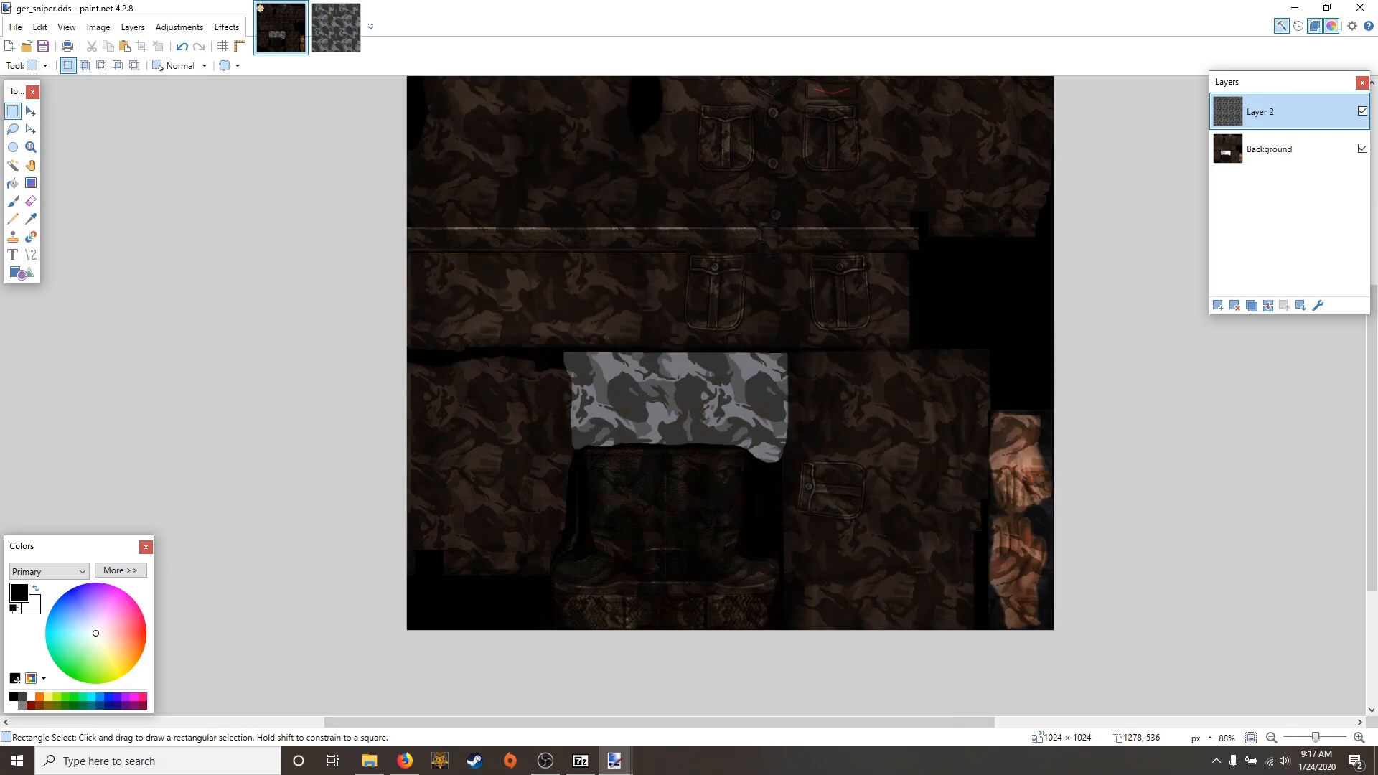
{"action": "left_click", "coordinate": [1362, 111]}
{"action": "scroll", "coordinate": [682, 534], "scroll_direction": "up", "scroll_amount": 3}
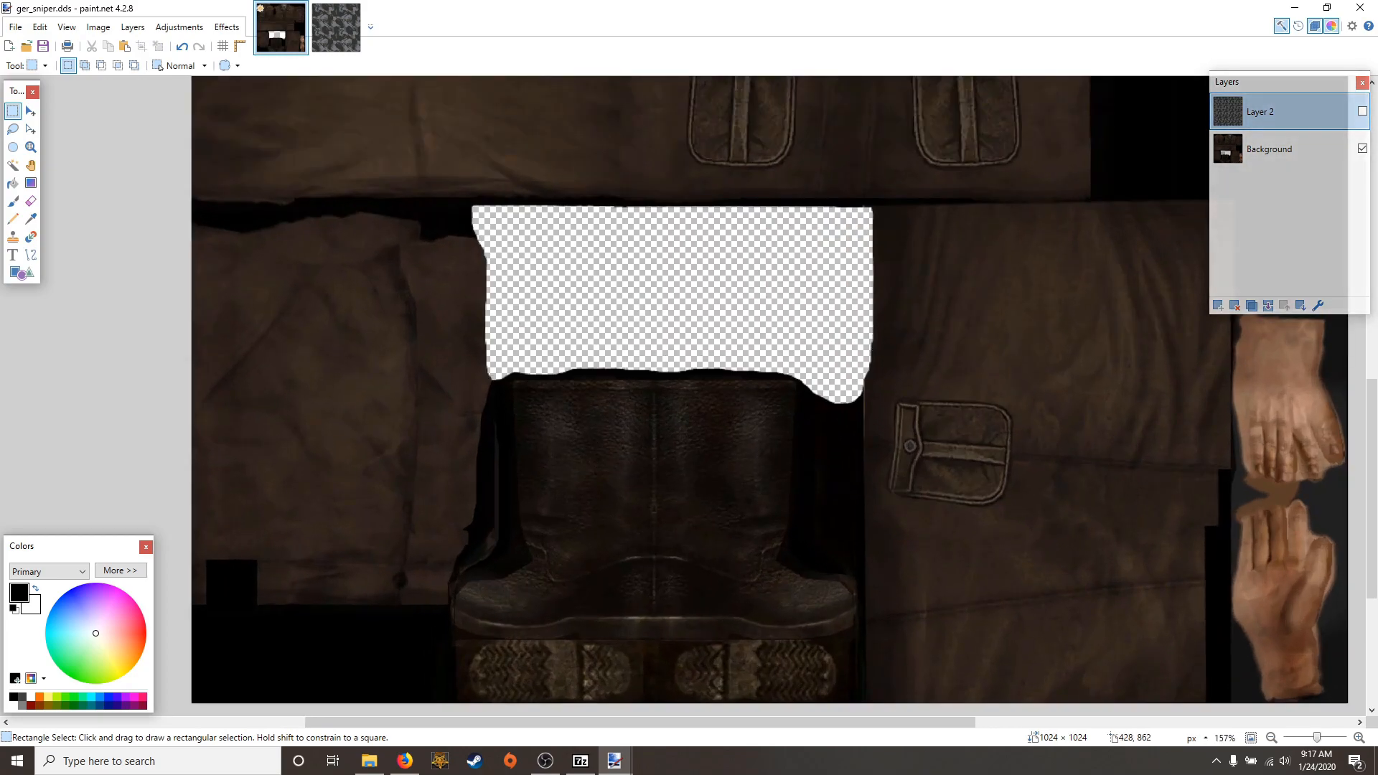
{"action": "left_click_drag", "start_coordinate": [513, 372], "coordinate": [862, 703]}
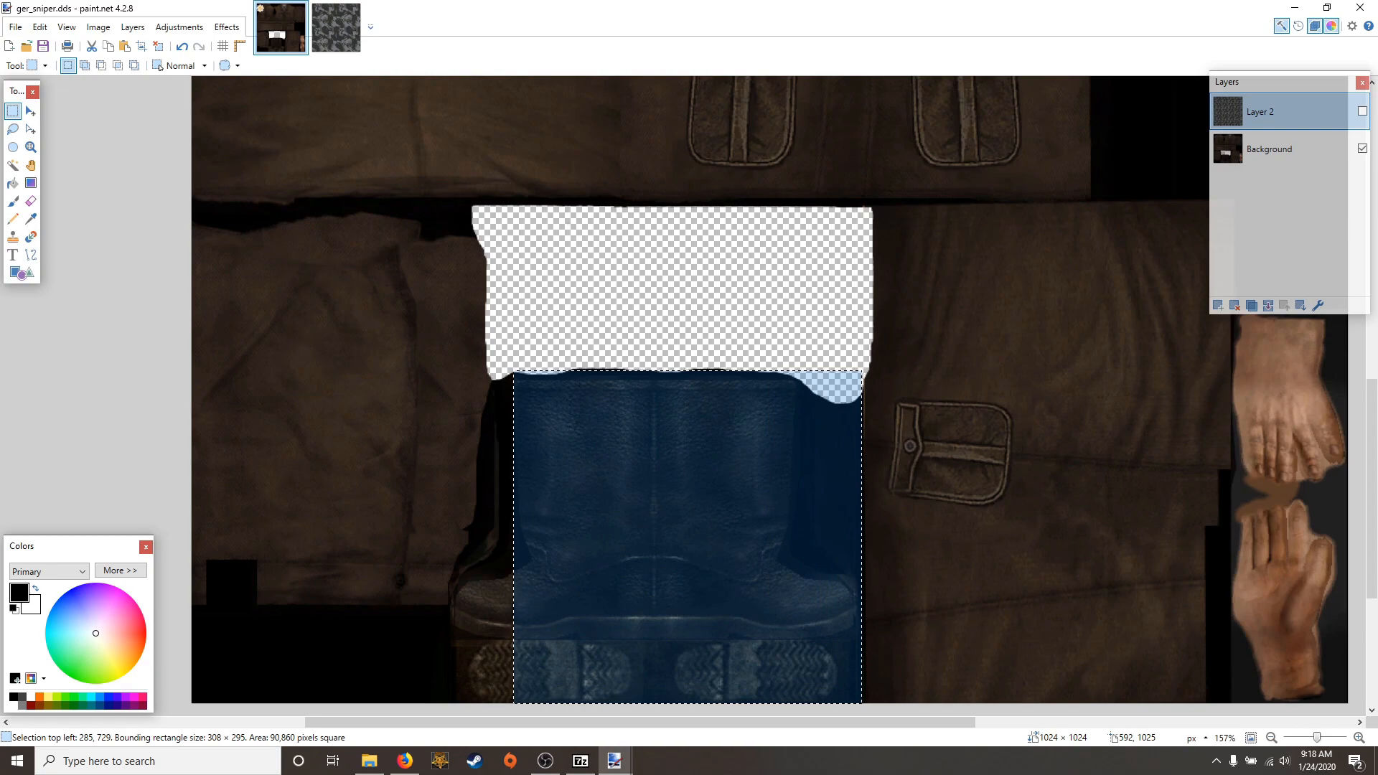
{"action": "left_click_drag", "start_coordinate": [523, 371], "coordinate": [497, 605]}
{"action": "left_click_drag", "start_coordinate": [524, 545], "coordinate": [474, 647]}
{"action": "left_click_drag", "start_coordinate": [576, 606], "coordinate": [460, 703]}
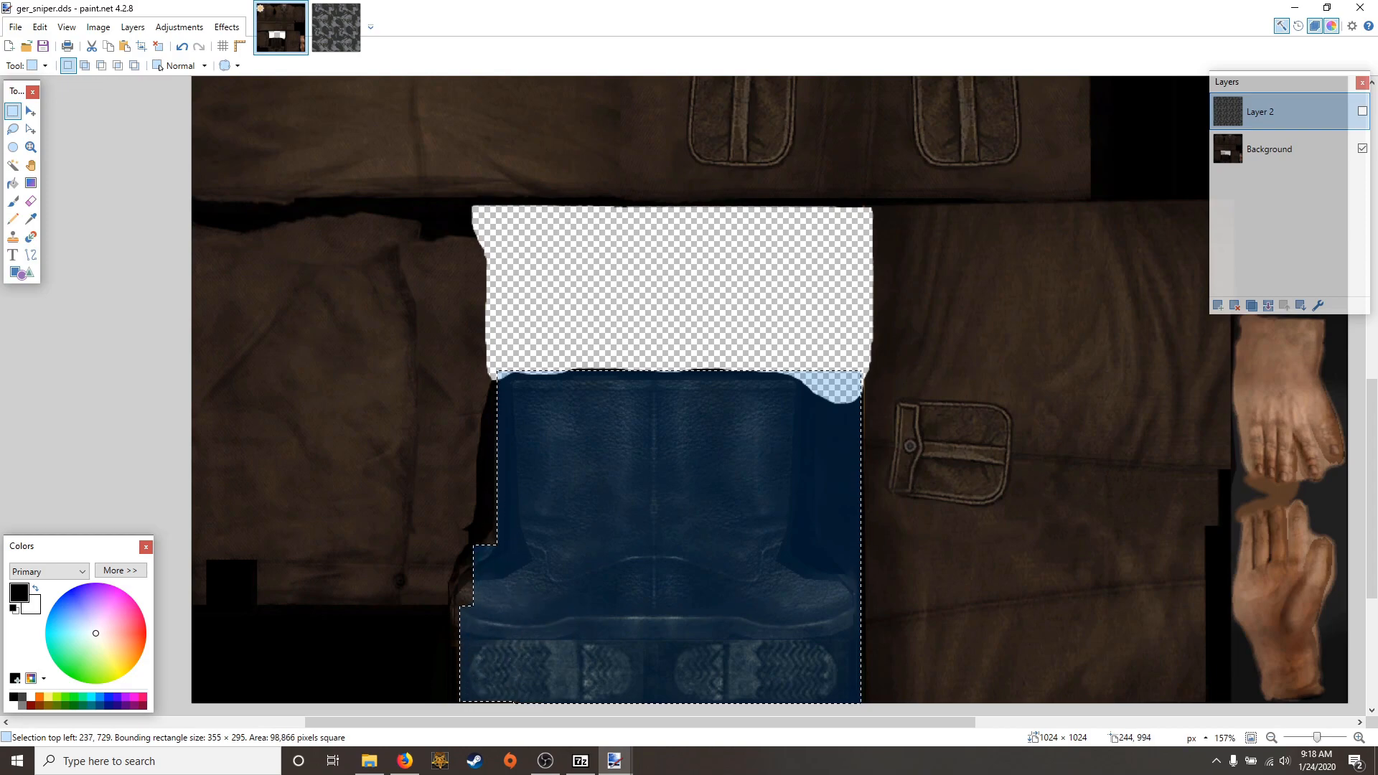
{"action": "left_click_drag", "start_coordinate": [470, 594], "coordinate": [454, 621]}
{"action": "left_click_drag", "start_coordinate": [492, 565], "coordinate": [454, 588]}
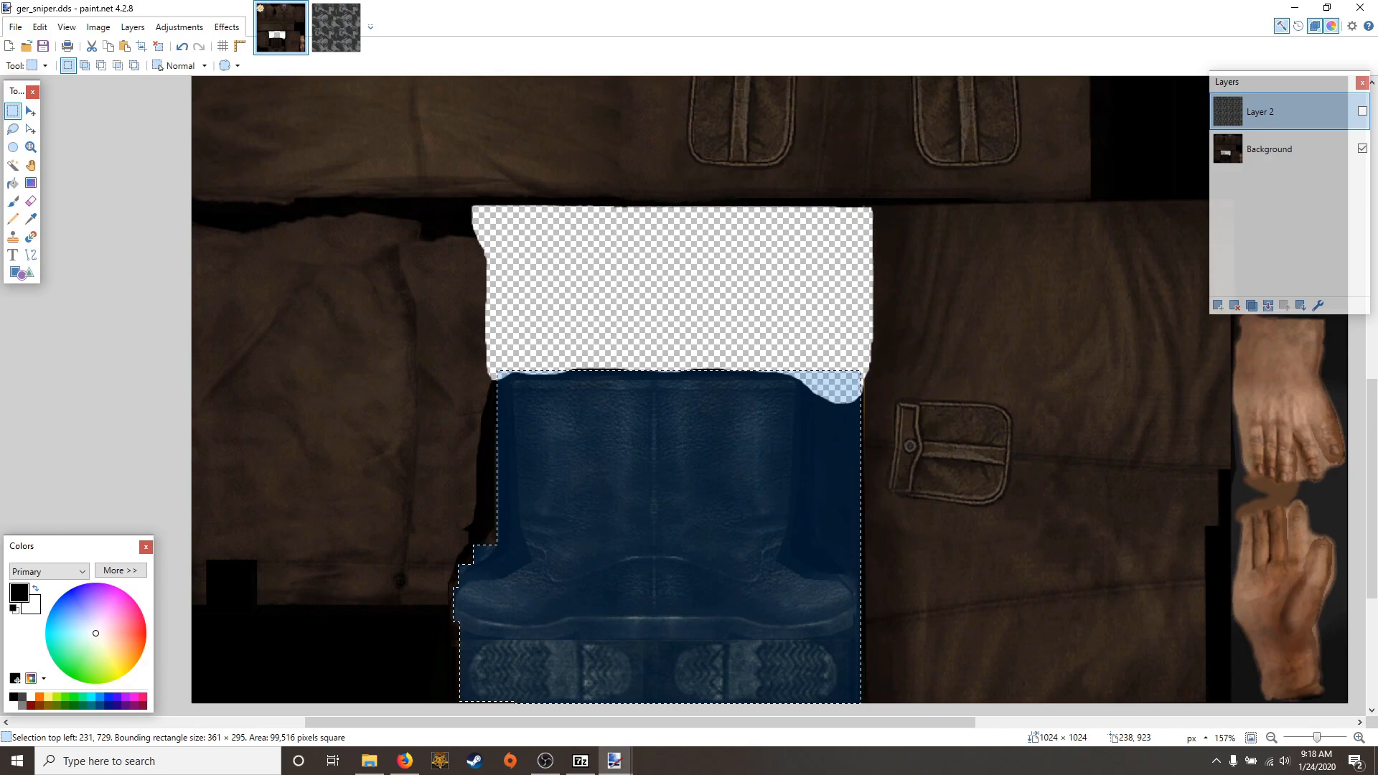
Add the strip containing both hands to the selection, including the lower hand's outer edge
{"action": "scroll", "coordinate": [647, 431], "scroll_direction": "right", "scroll_amount": 5}
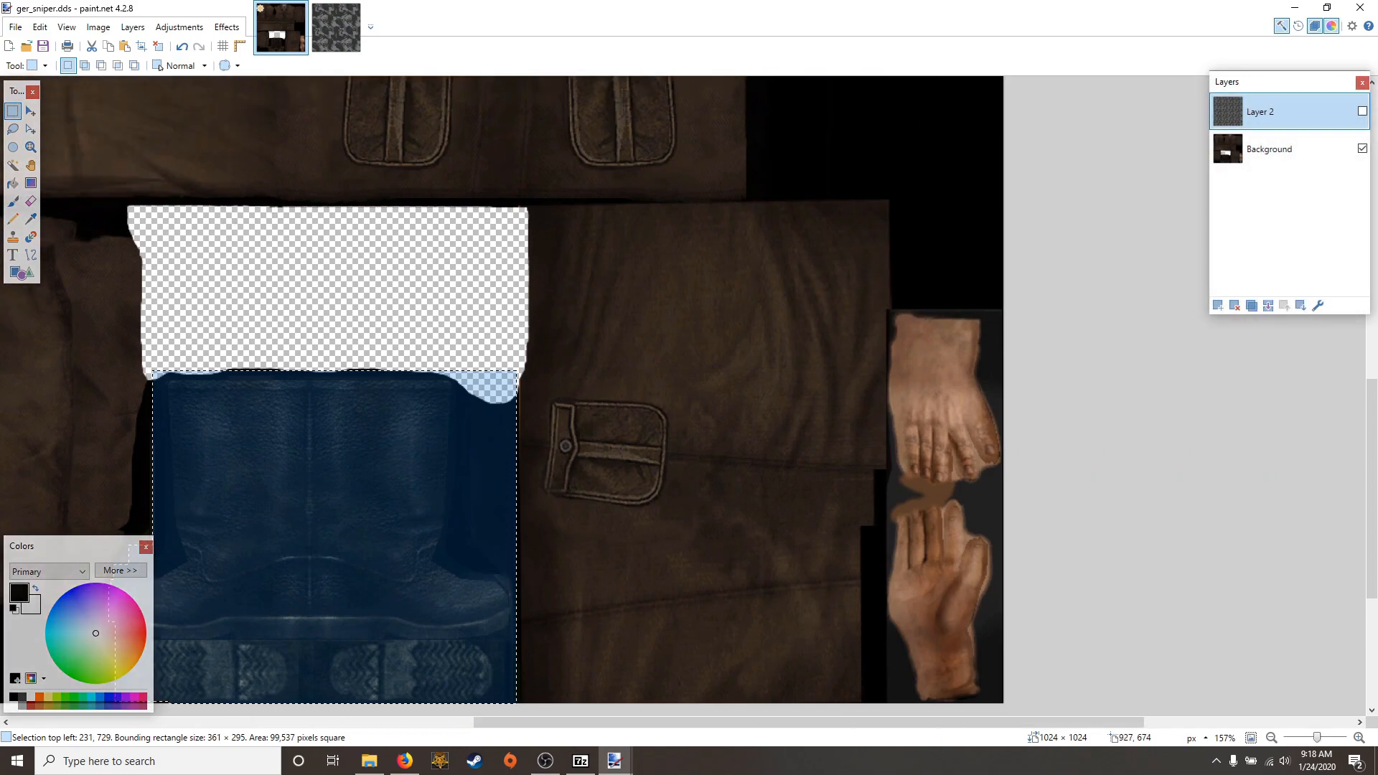
{"action": "mouse_move", "coordinate": [890, 310]}
{"action": "left_mouse_down"}
{"action": "mouse_move", "coordinate": [924, 700]}
{"action": "mouse_move", "coordinate": [1004, 704]}
{"action": "mouse_move", "coordinate": [975, 705]}
{"action": "left_mouse_up"}
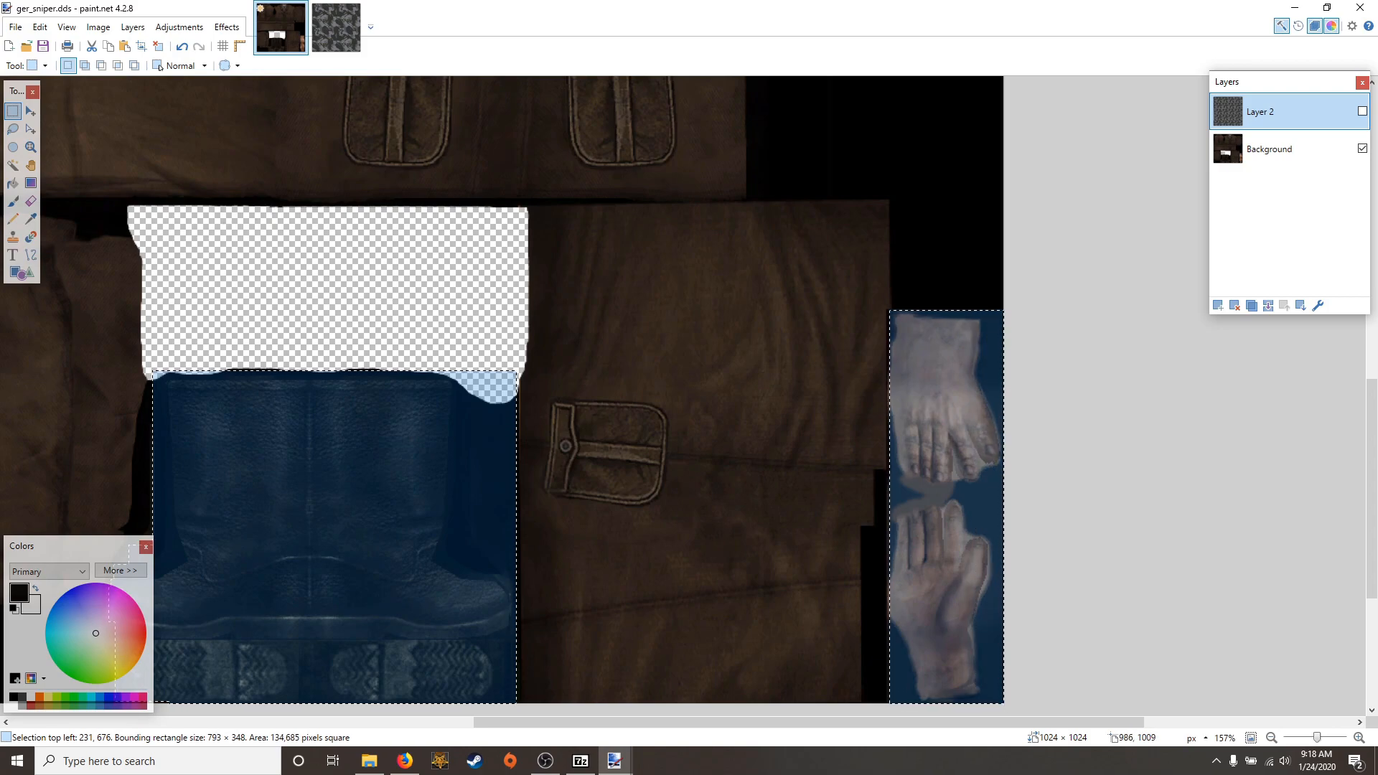
{"action": "left_click_drag", "start_coordinate": [912, 501], "coordinate": [890, 623]}
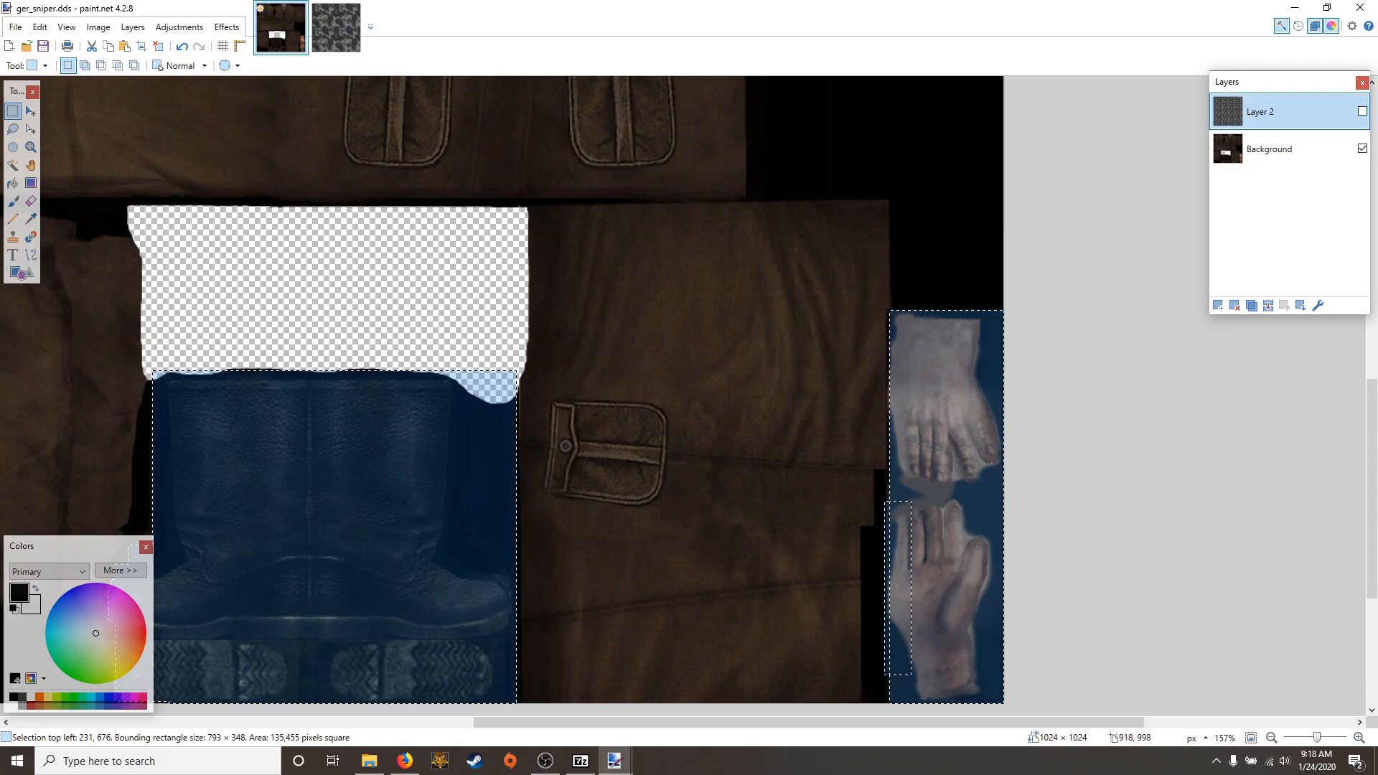
Add the full length of the belt to the selection, including the buckle parts protruding above and below it
{"action": "scroll", "coordinate": [1005, 481], "scroll_direction": "left", "scroll_amount": 5}
{"action": "scroll", "coordinate": [934, 481], "scroll_direction": "up", "scroll_amount": 8}
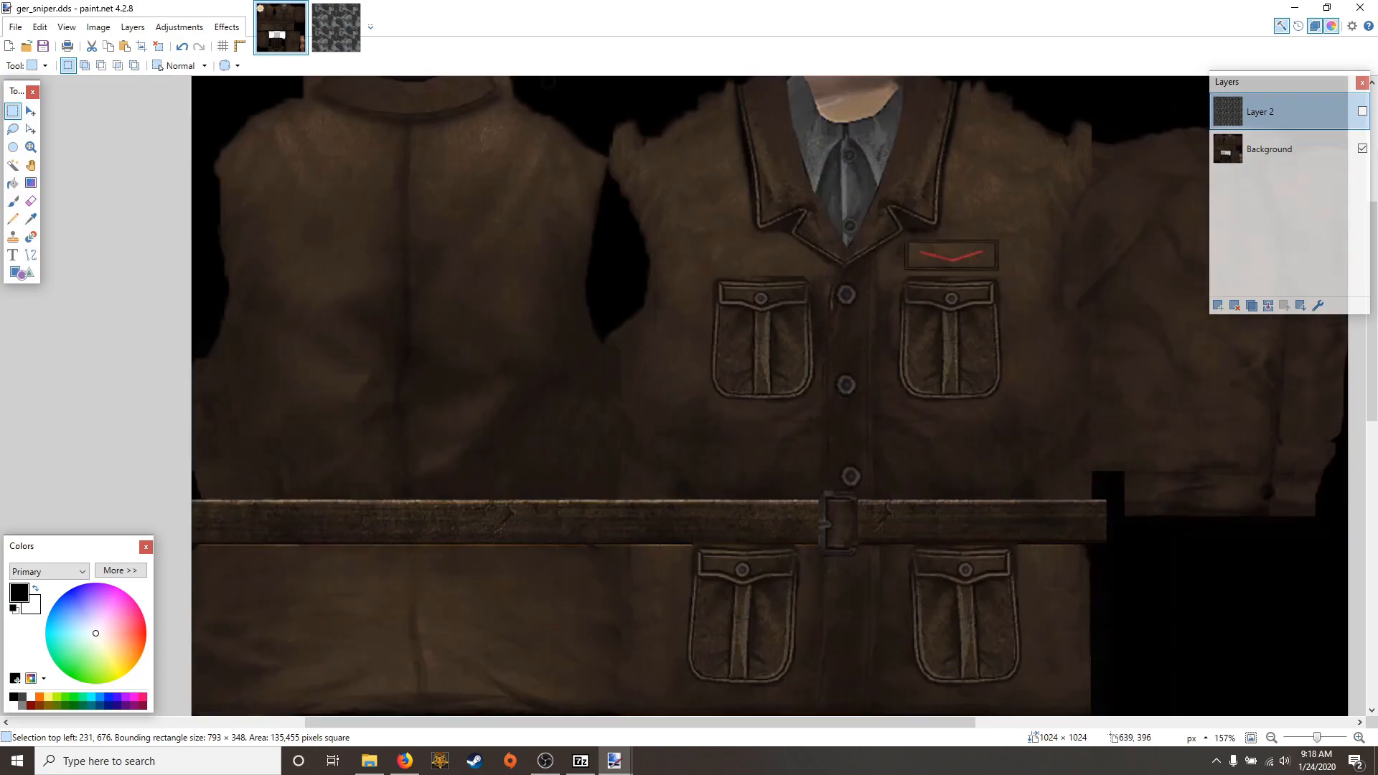
{"action": "scroll", "coordinate": [770, 396], "scroll_direction": "down", "scroll_amount": 3}
{"action": "left_click_drag", "start_coordinate": [192, 414], "coordinate": [1107, 457]}
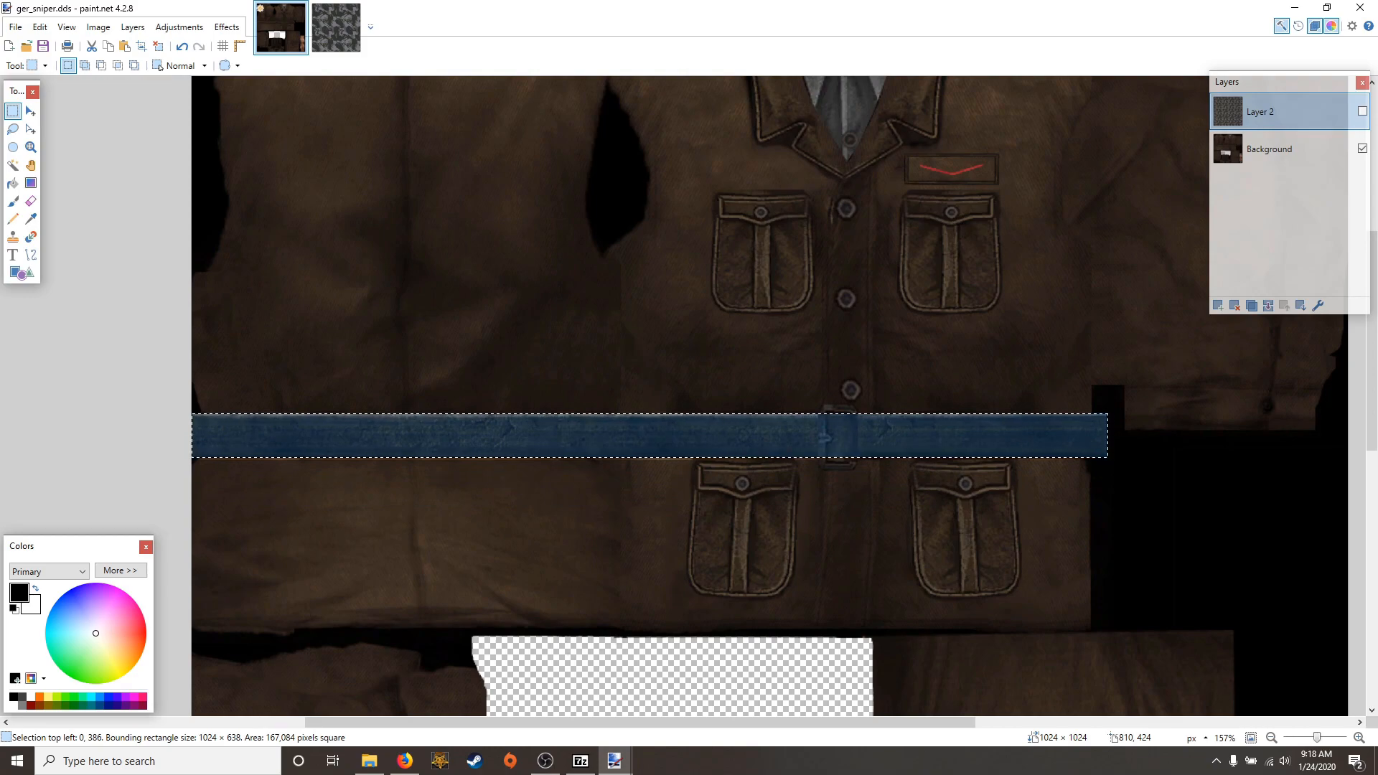
{"action": "left_click_drag", "start_coordinate": [839, 470], "coordinate": [857, 471]}
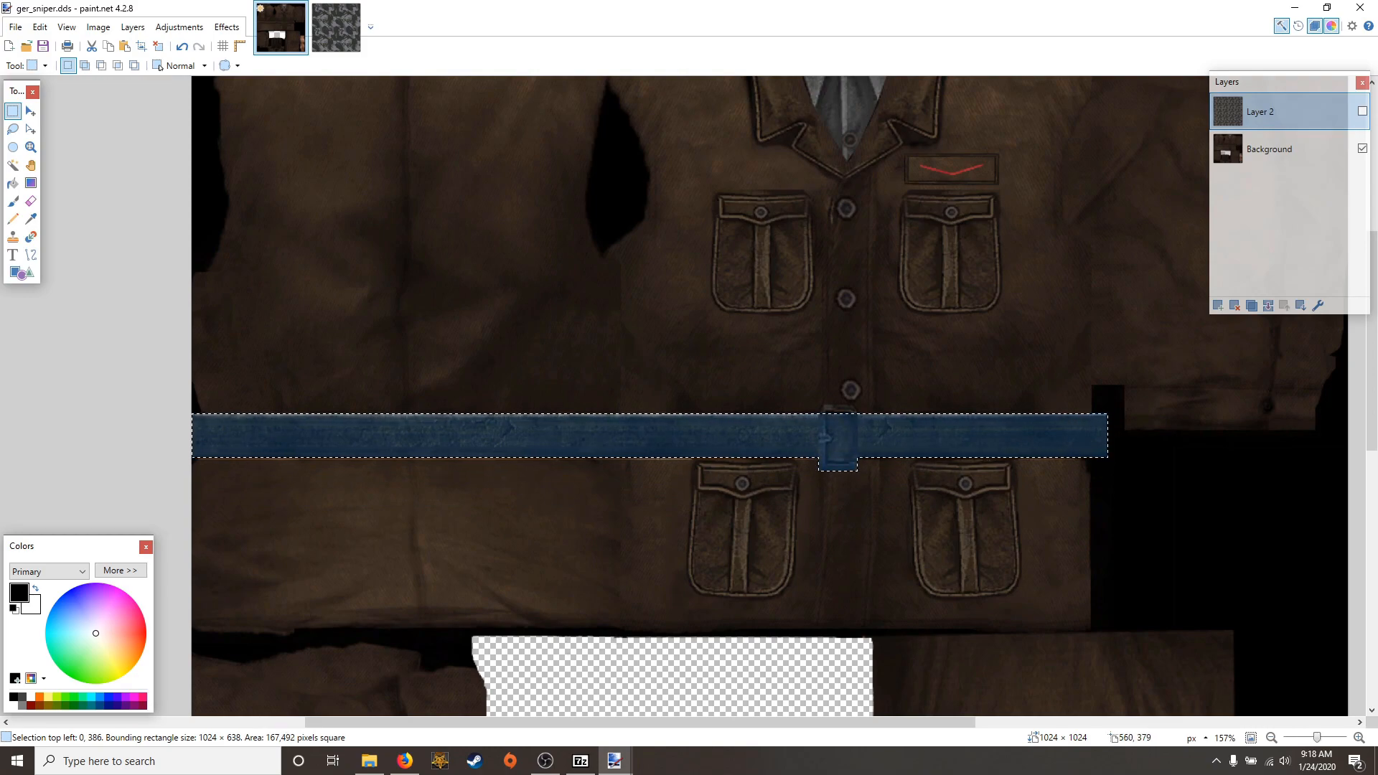
{"action": "left_click_drag", "start_coordinate": [824, 404], "coordinate": [855, 429]}
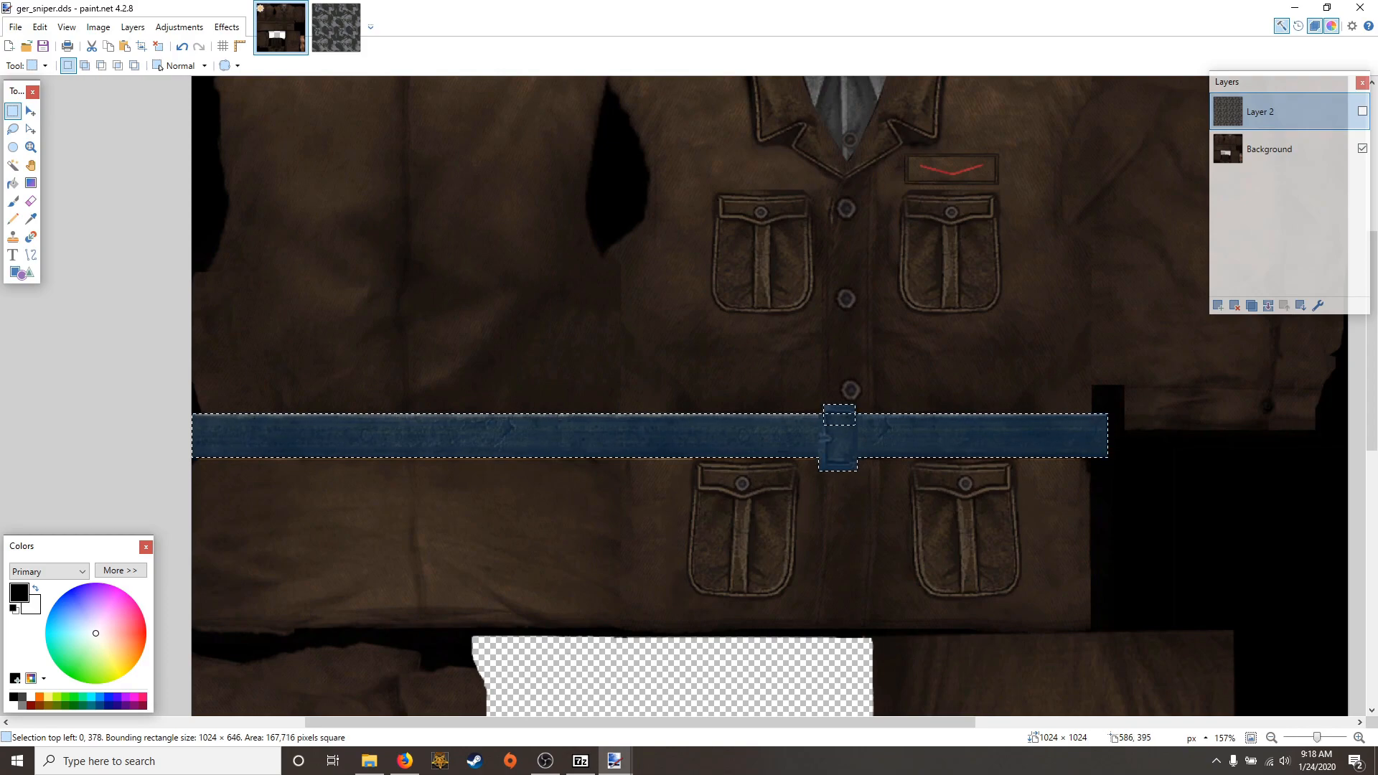
Erase Layer 2's camouflage inside the selected belt, boots and hands with an 85-wide eraser, and show Layer 2 again
{"action": "scroll", "coordinate": [879, 442], "scroll_direction": "down", "scroll_amount": 10}
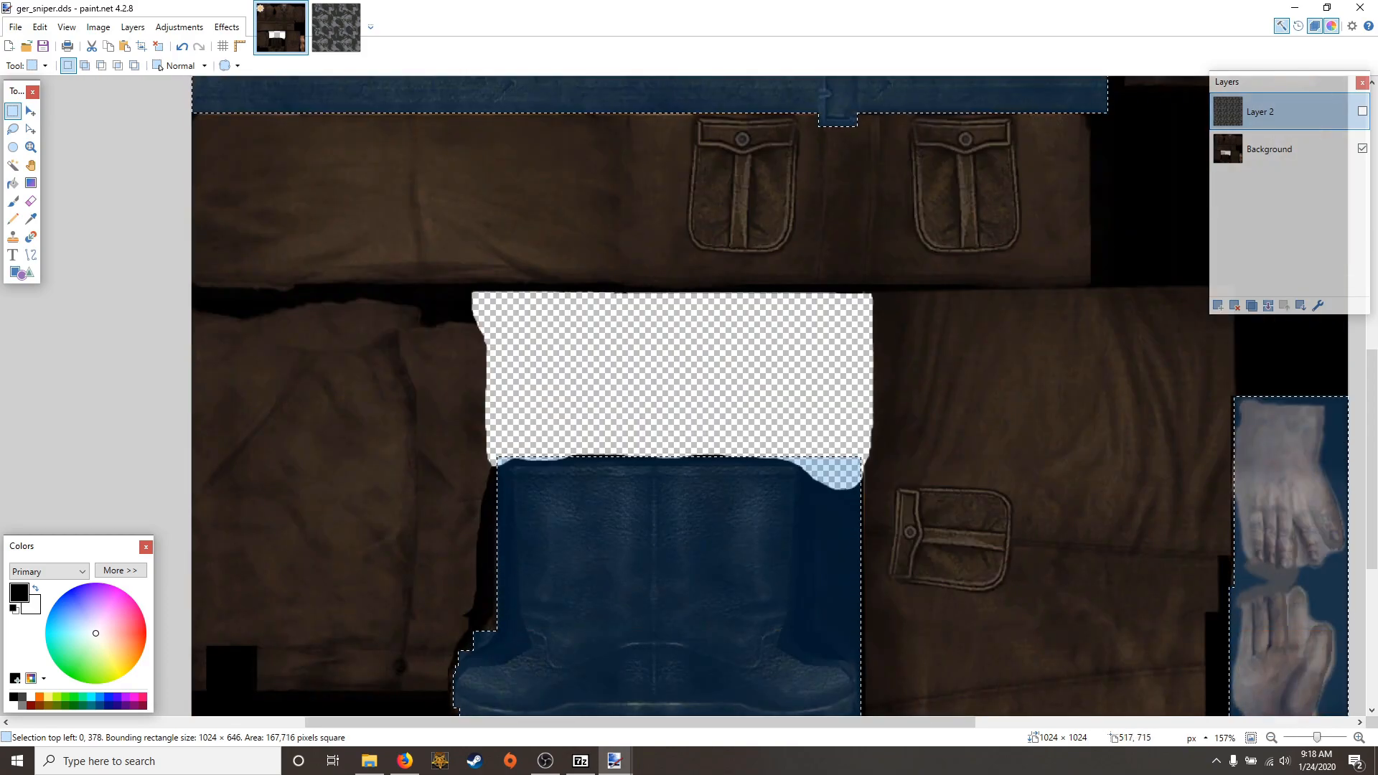
{"action": "scroll", "coordinate": [770, 396], "scroll_direction": "up", "scroll_amount": 10}
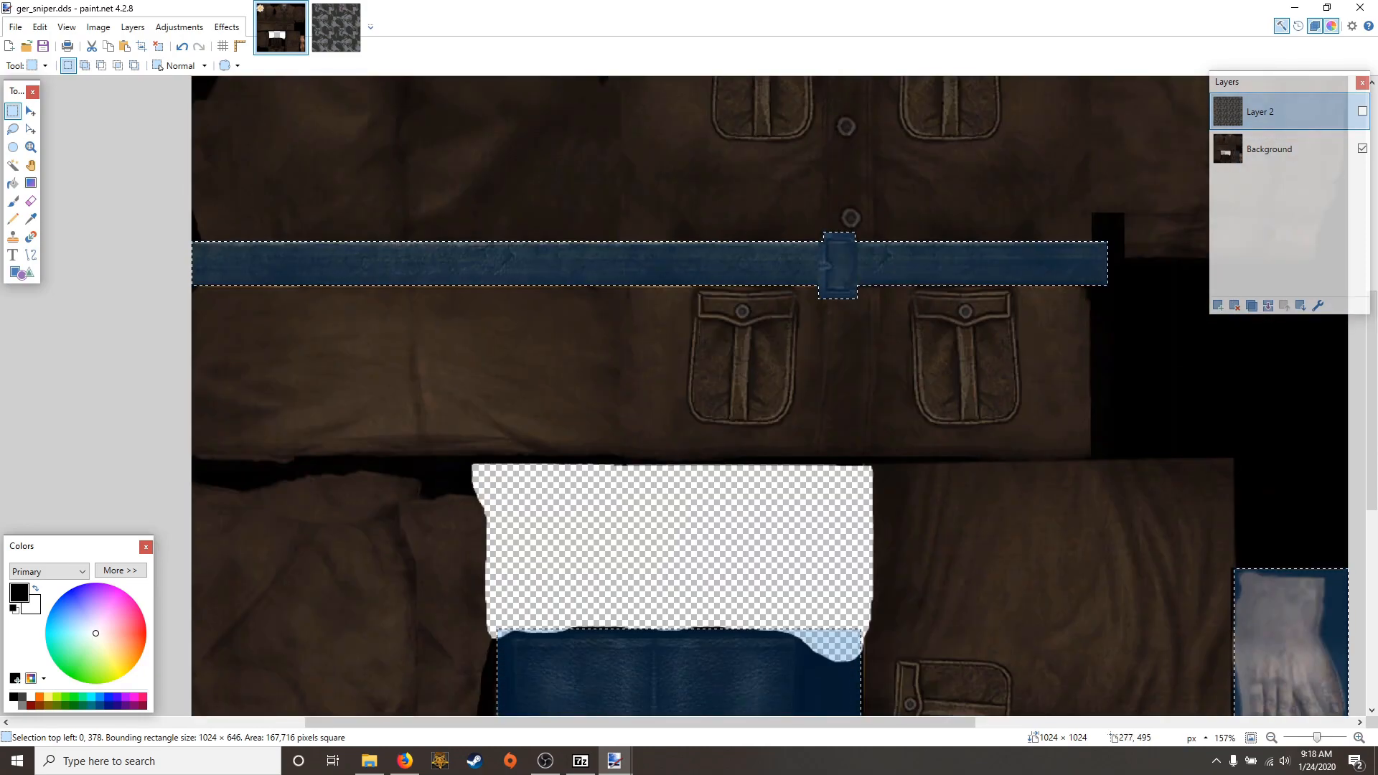
{"action": "scroll", "coordinate": [717, 384], "scroll_direction": "right", "scroll_amount": 2}
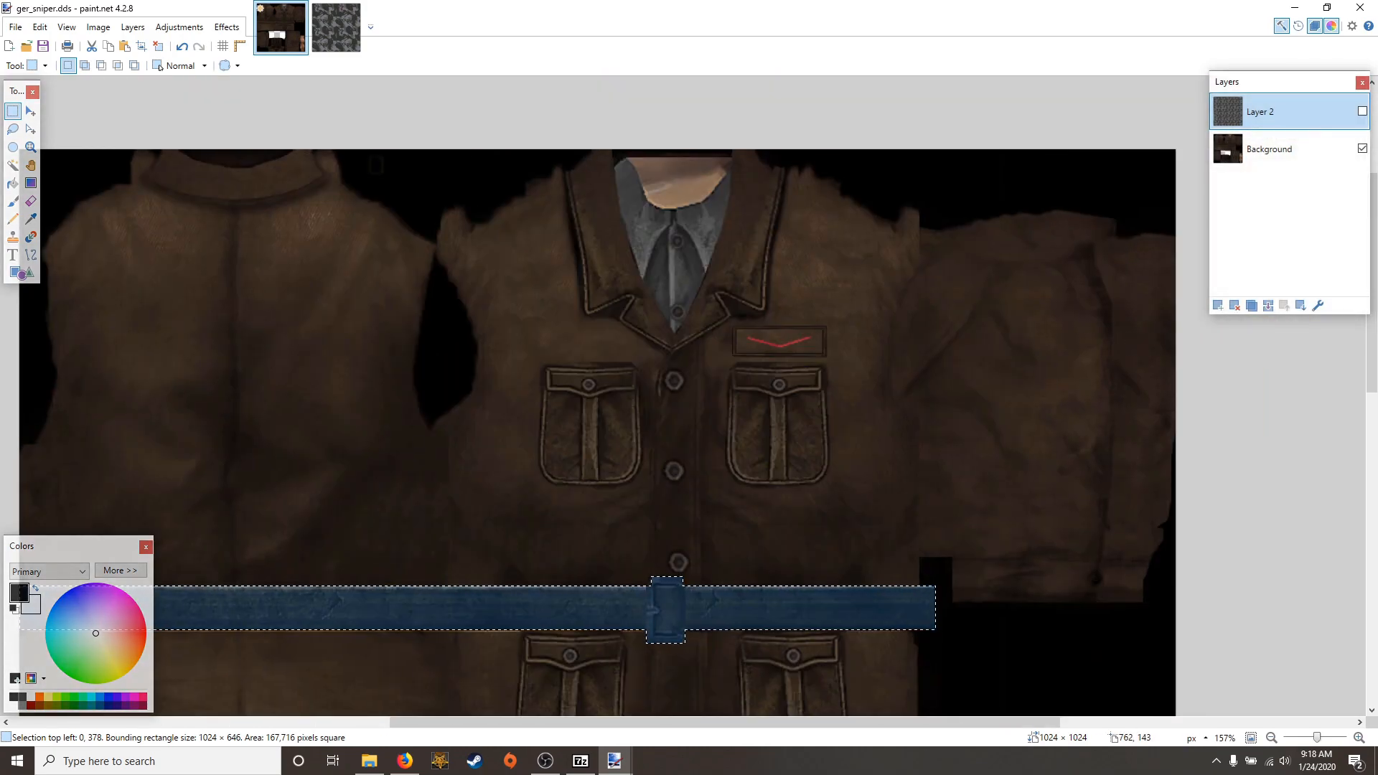
{"action": "scroll", "coordinate": [843, 483], "scroll_direction": "down", "scroll_amount": 1}
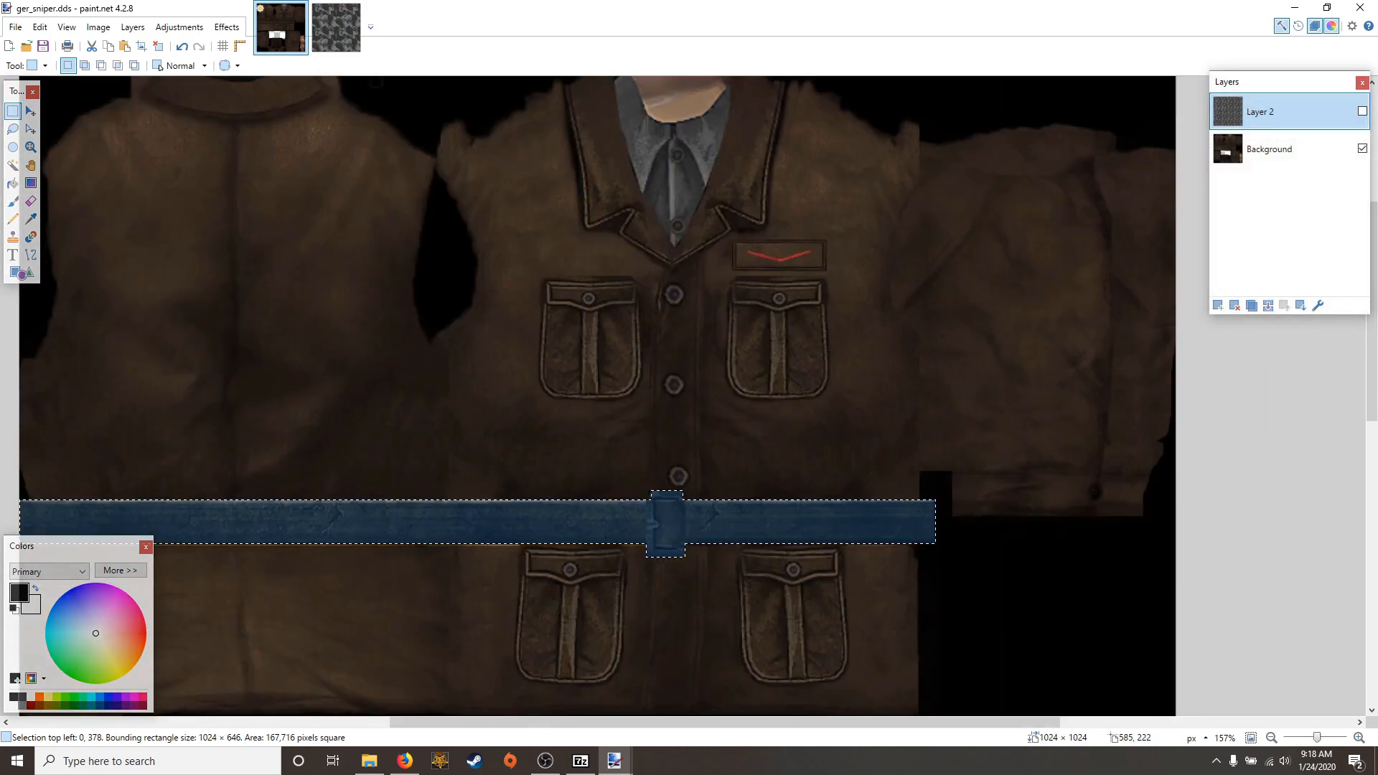
{"action": "scroll", "coordinate": [664, 175], "scroll_direction": "up", "scroll_amount": 3}
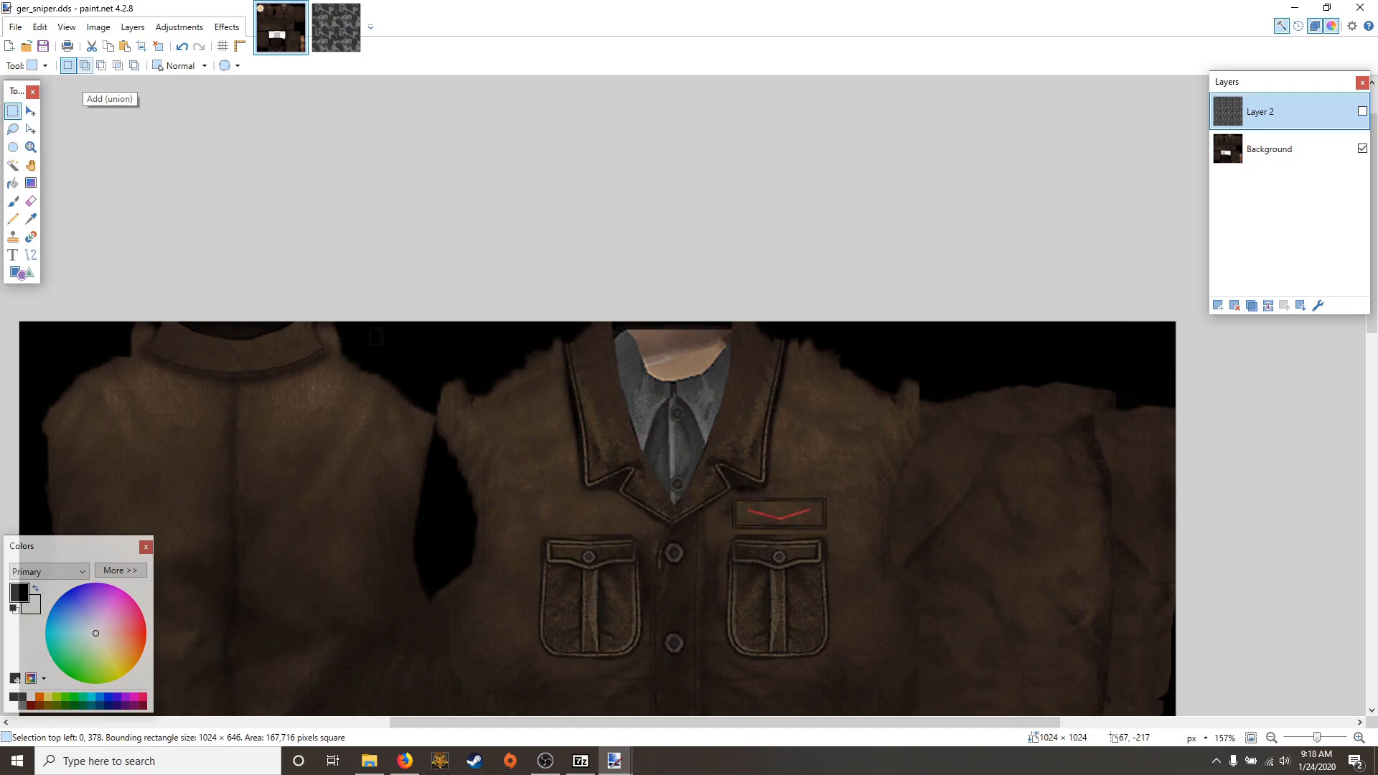
{"action": "scroll", "coordinate": [575, 287], "scroll_direction": "down", "scroll_amount": 5}
{"action": "scroll", "coordinate": [574, 288], "scroll_direction": "down", "scroll_amount": 3}
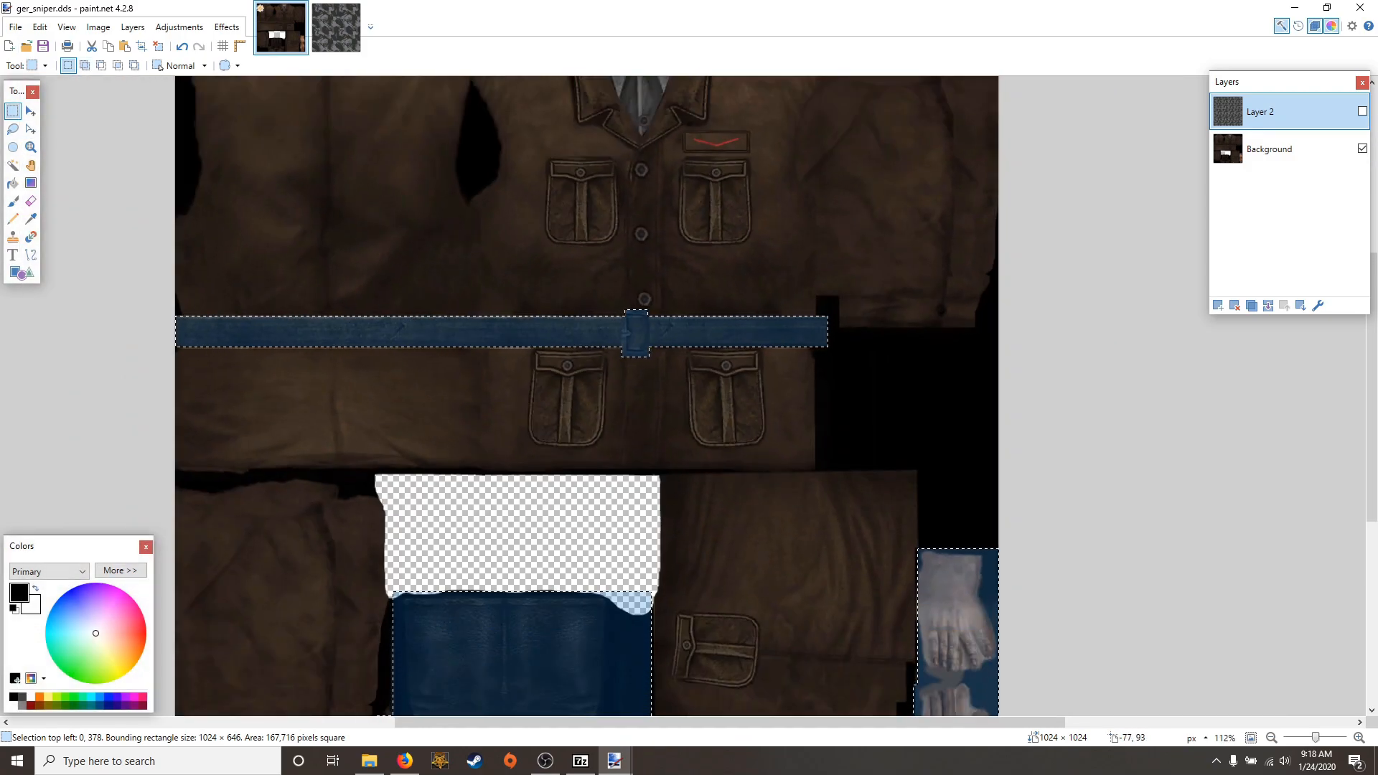
{"action": "left_click", "coordinate": [30, 201]}
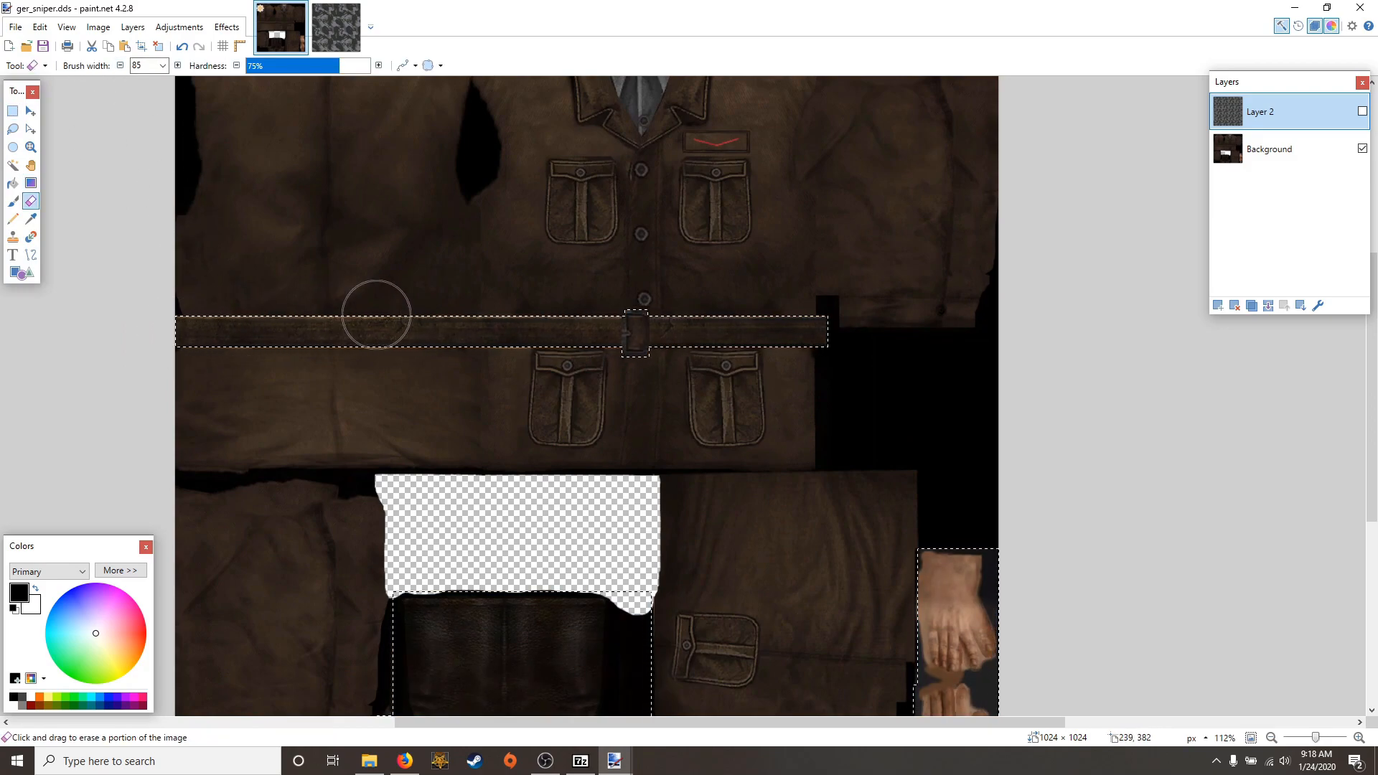
{"action": "scroll", "coordinate": [883, 309], "scroll_direction": "down", "scroll_amount": 3}
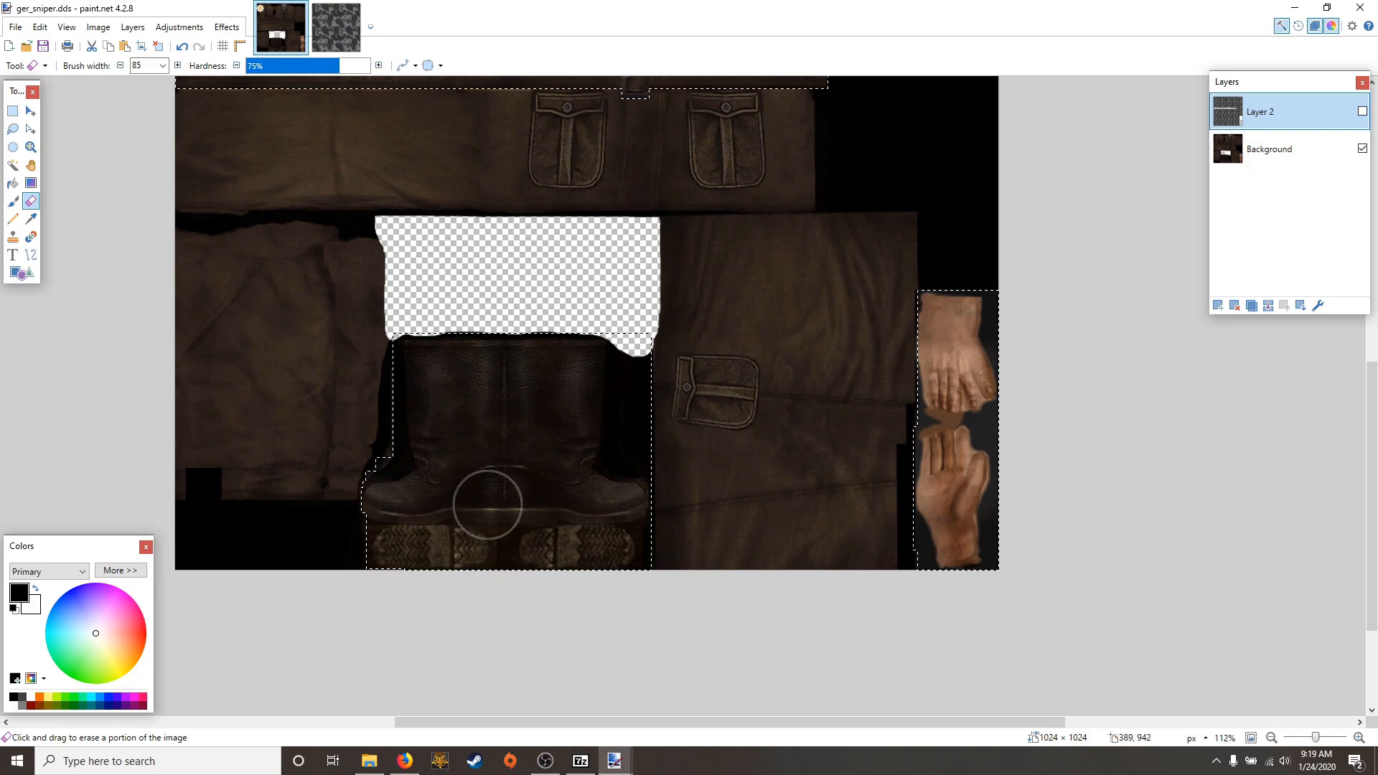
{"action": "scroll", "coordinate": [511, 496], "scroll_direction": "up", "scroll_amount": 3}
{"action": "left_click", "coordinate": [1363, 111]}
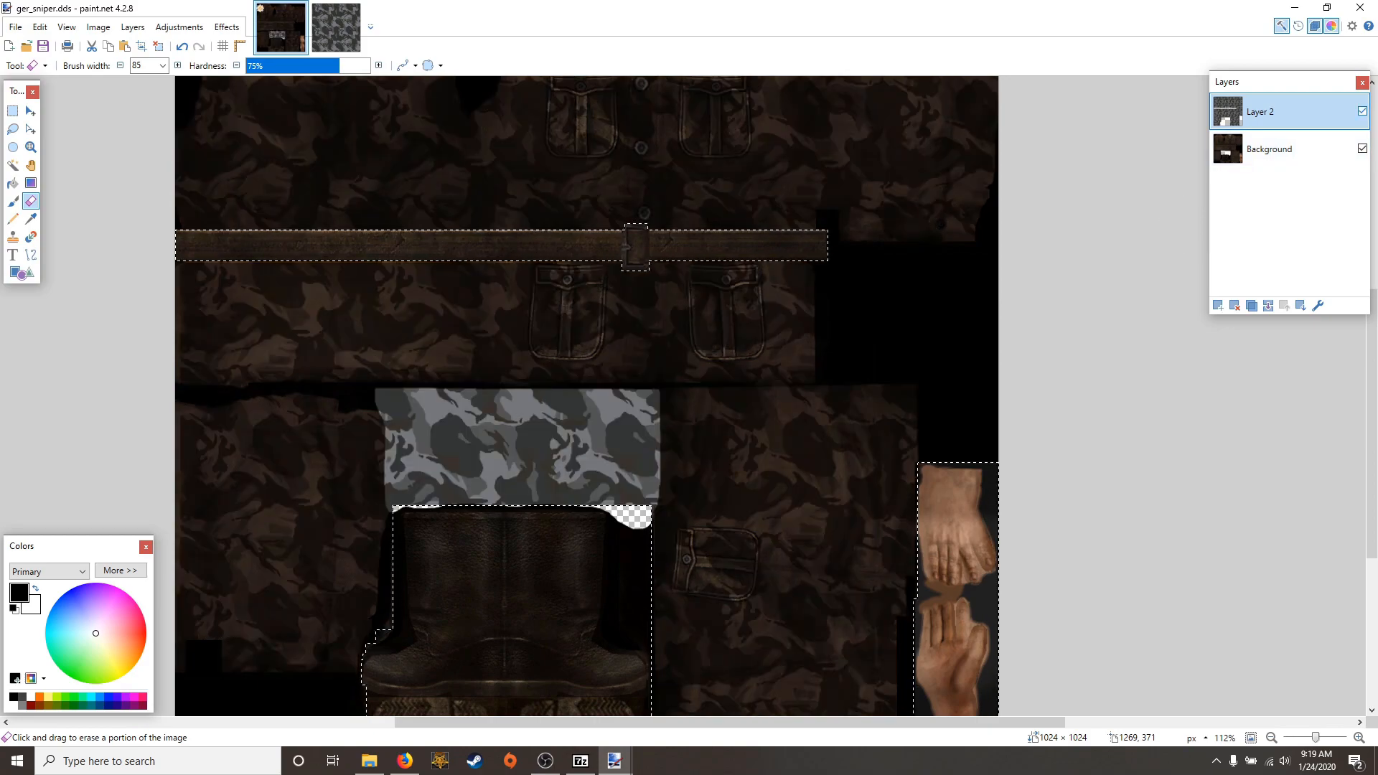
{"action": "mouse_move", "coordinate": [1282, 112]}
{"action": "left_mouse_down"}
{"action": "mouse_move", "coordinate": [1282, 149]}
{"action": "mouse_move", "coordinate": [1281, 112]}
{"action": "left_mouse_up"}
{"action": "scroll", "coordinate": [670, 455], "scroll_direction": "down", "scroll_amount": 3}
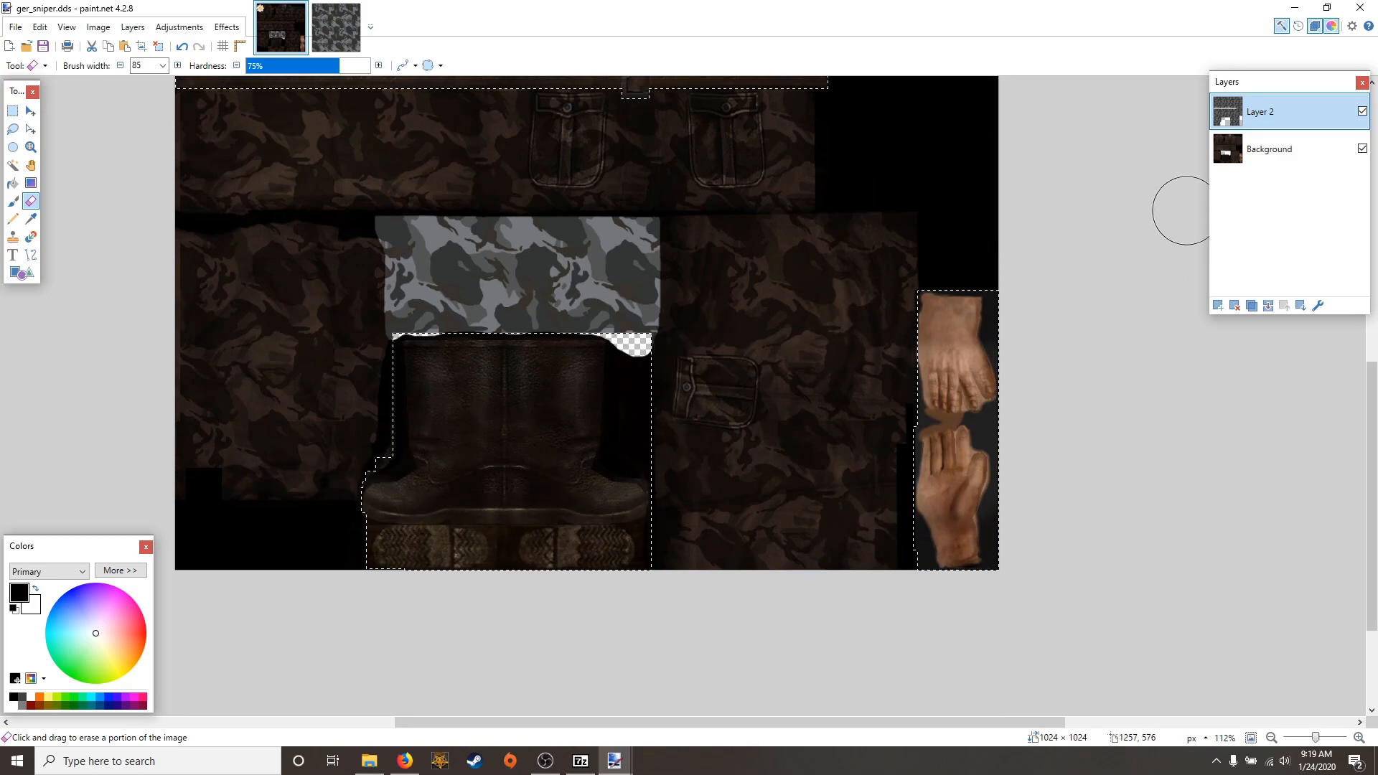
Deselect everything and erase Layer 2's camouflage over the transparent cutout above the boots
{"action": "left_click", "coordinate": [1362, 112]}
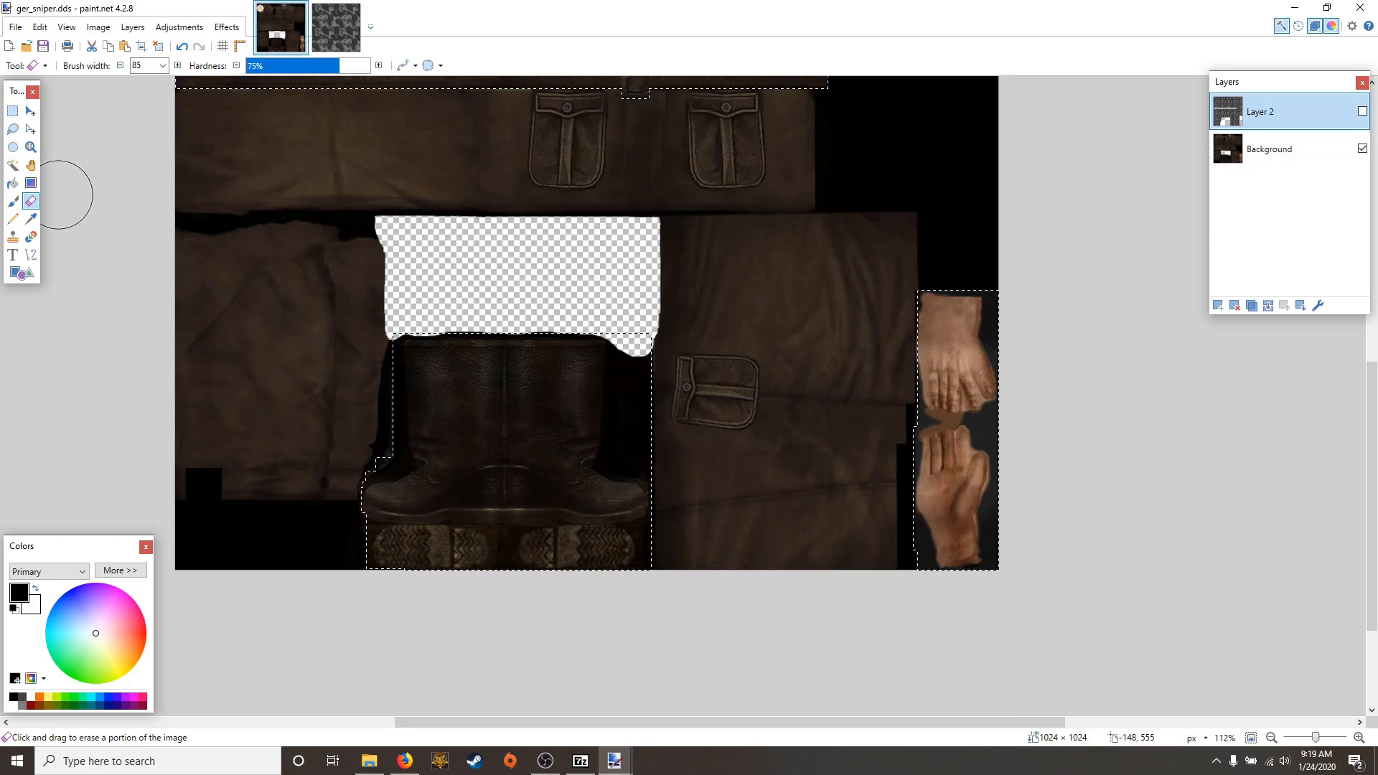
{"action": "key", "text": "s"}
{"action": "key", "text": "ctrl+d"}
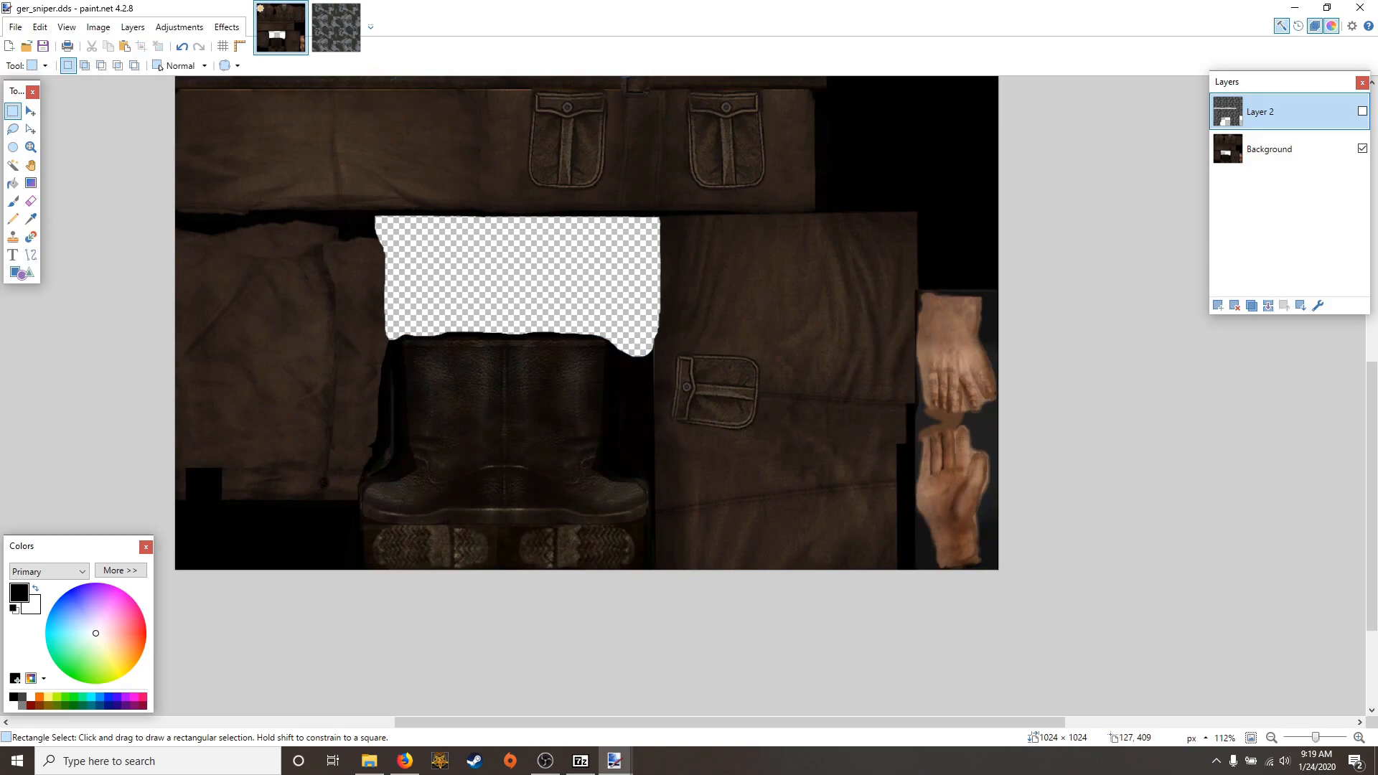
{"action": "key", "text": "e"}
{"action": "scroll", "coordinate": [479, 275], "scroll_direction": "up", "scroll_amount": 3}
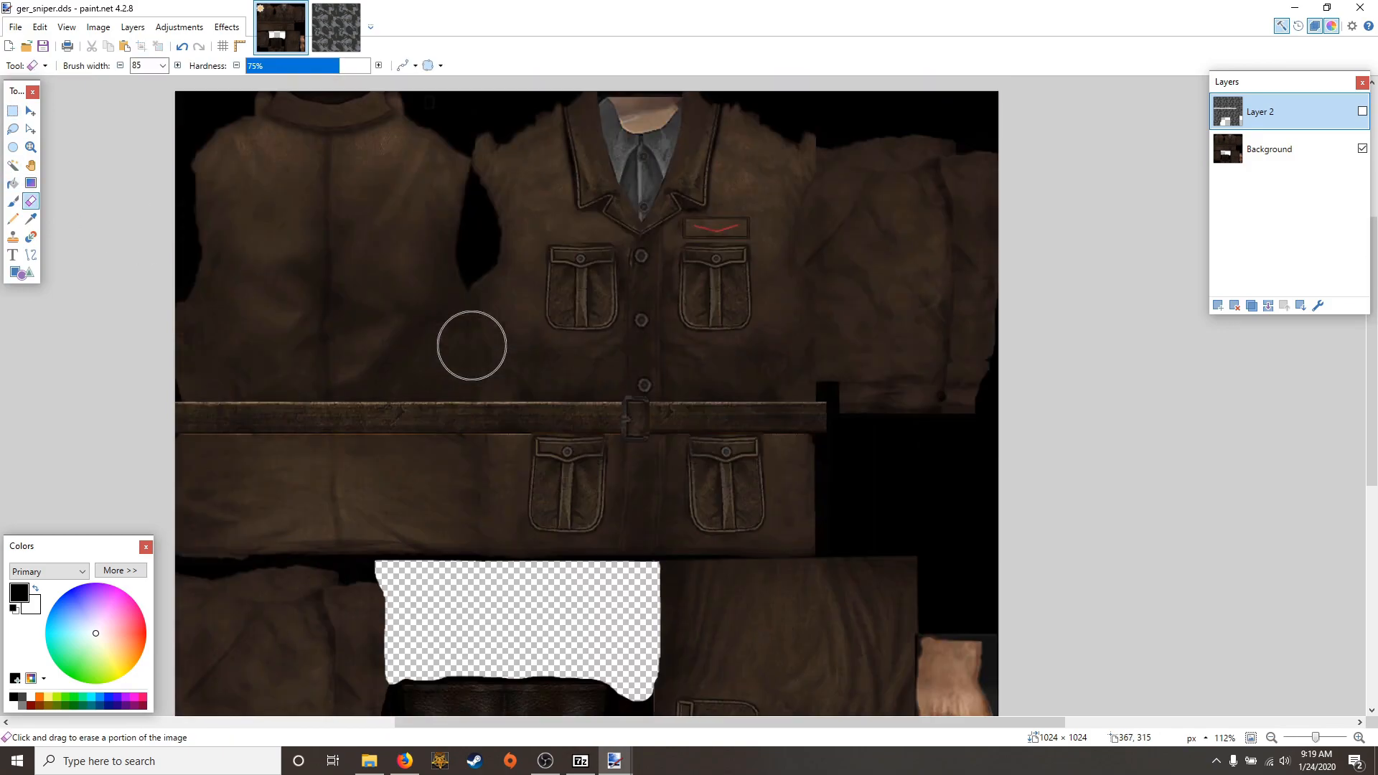
{"action": "scroll", "coordinate": [471, 345], "scroll_direction": "down", "scroll_amount": 1}
{"action": "scroll", "coordinate": [492, 416], "scroll_direction": "up", "scroll_amount": 2}
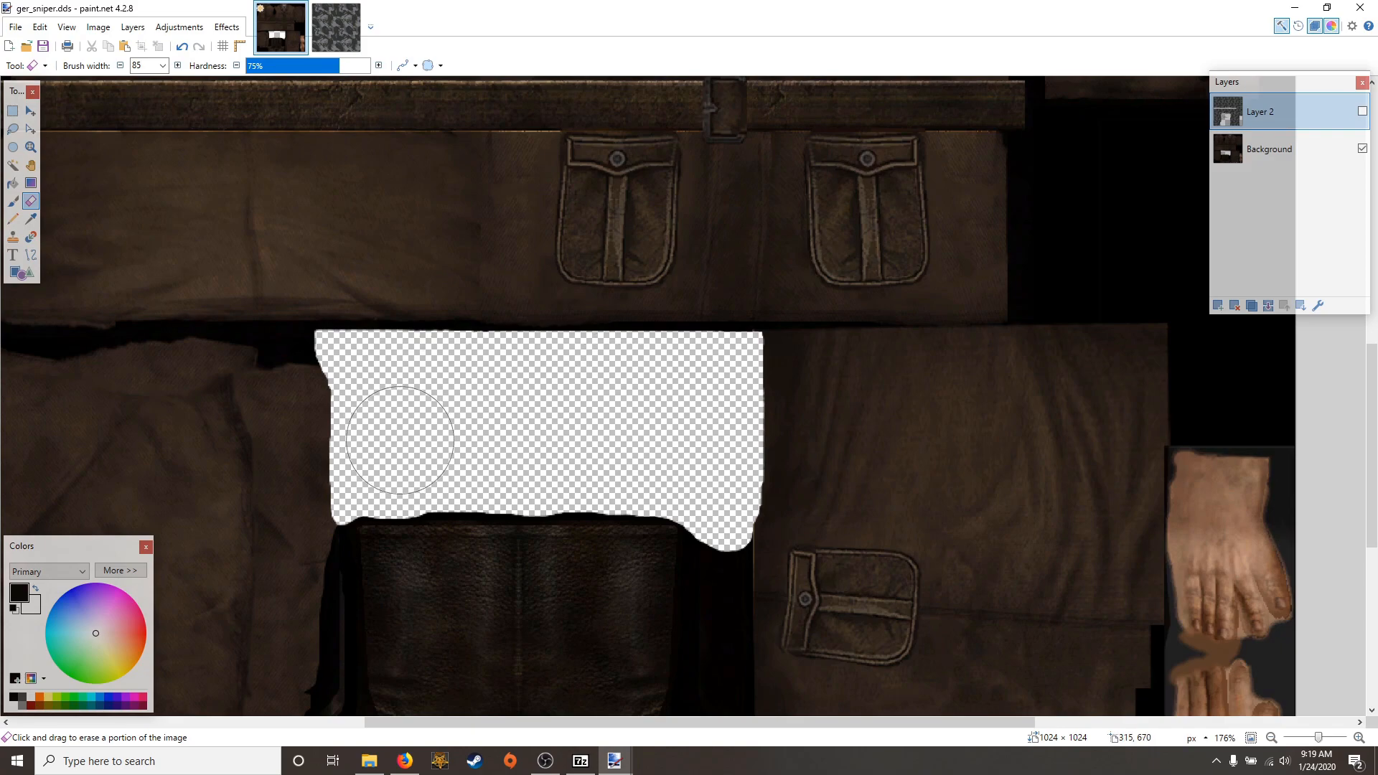
{"action": "left_click", "coordinate": [1363, 111]}
{"action": "mouse_move", "coordinate": [459, 494]}
{"action": "left_mouse_down"}
{"action": "mouse_move", "coordinate": [572, 493]}
{"action": "mouse_move", "coordinate": [597, 477]}
{"action": "left_mouse_up"}
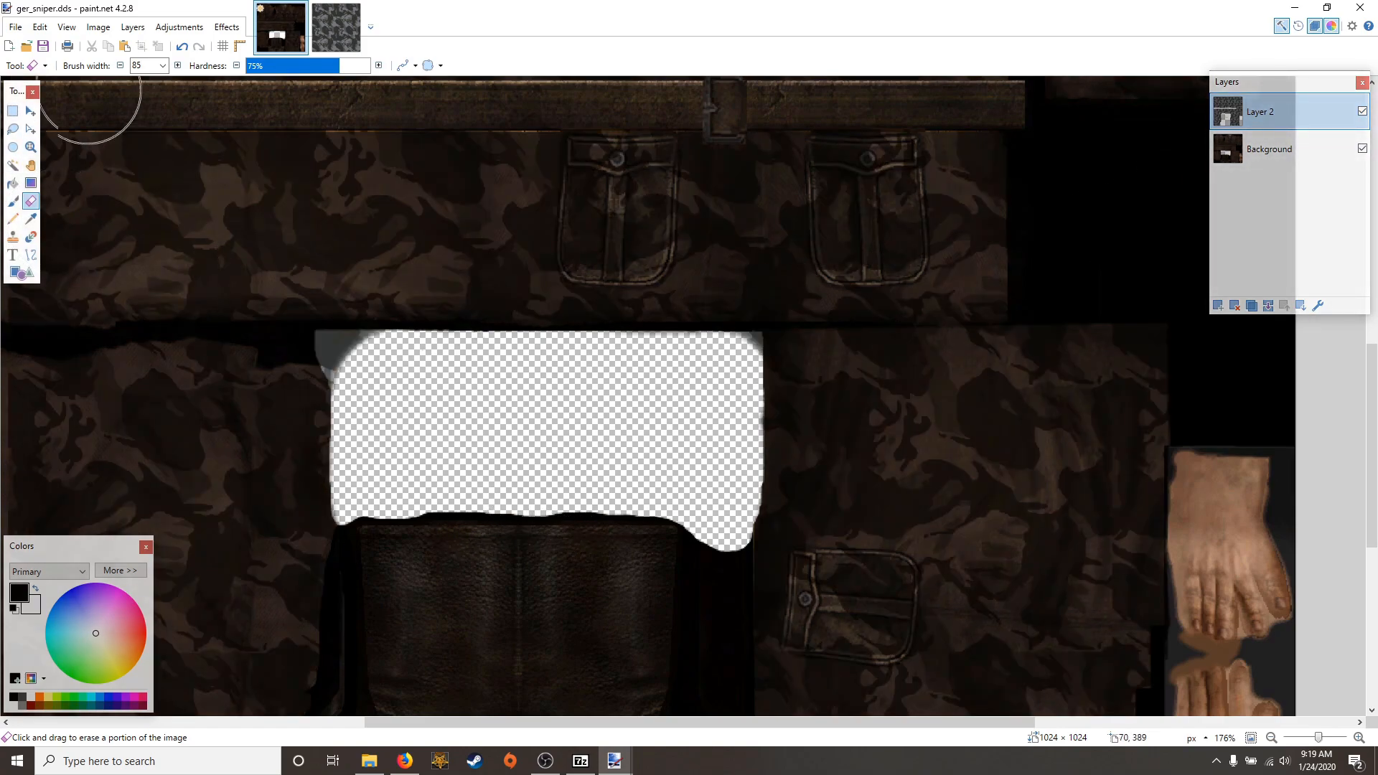
Reduce the eraser width to 30 and clear the camouflage left in the corners of the transparent cutout
{"action": "key", "text": "bracketleft"}
{"action": "key", "text": "bracketleft"}
{"action": "key", "text": "bracketleft"}
{"action": "key", "text": "bracketleft"}
{"action": "key", "text": "bracketleft"}
{"action": "key", "text": "bracketleft"}
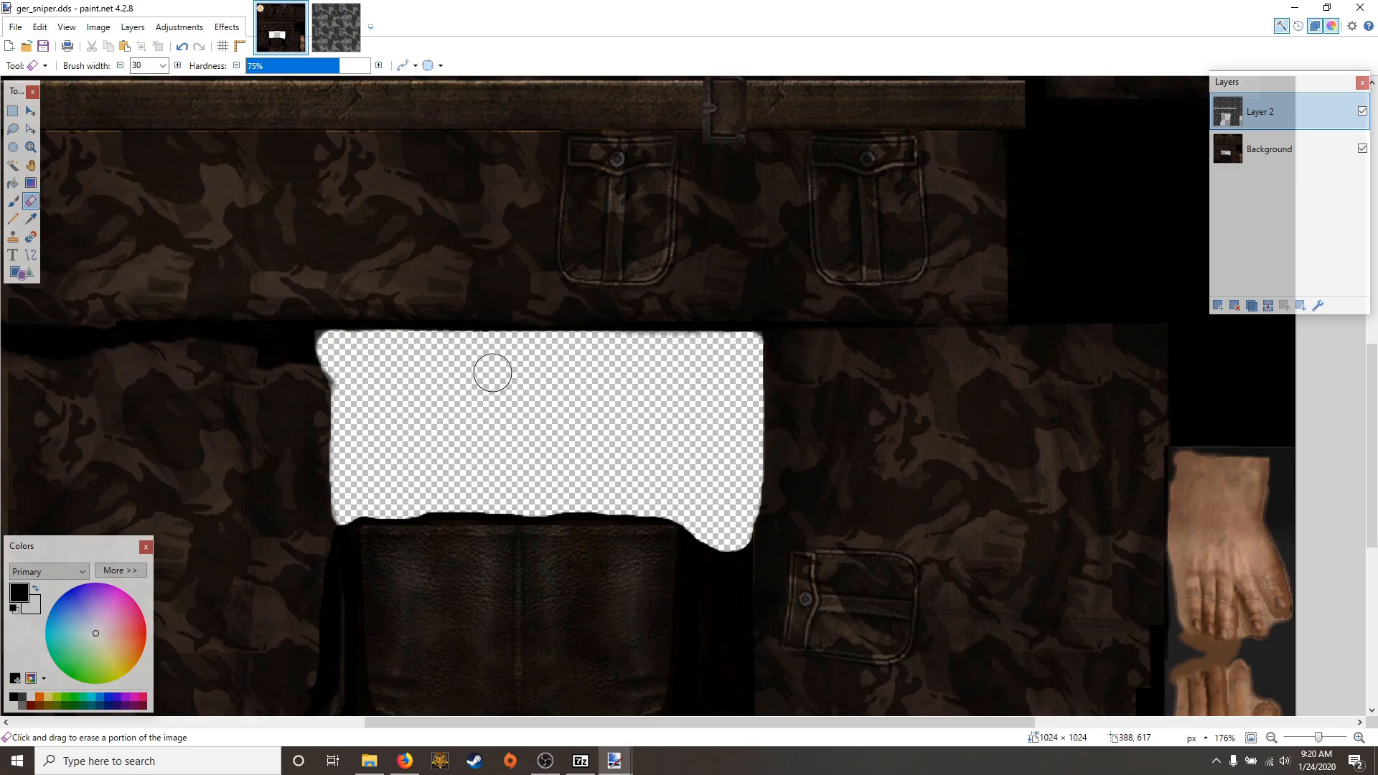
Hide Layer 2 and select a 16 × 27 pixel patch of plain fabric beside the chest badge
{"action": "scroll", "coordinate": [945, 256], "scroll_direction": "up", "scroll_amount": 10}
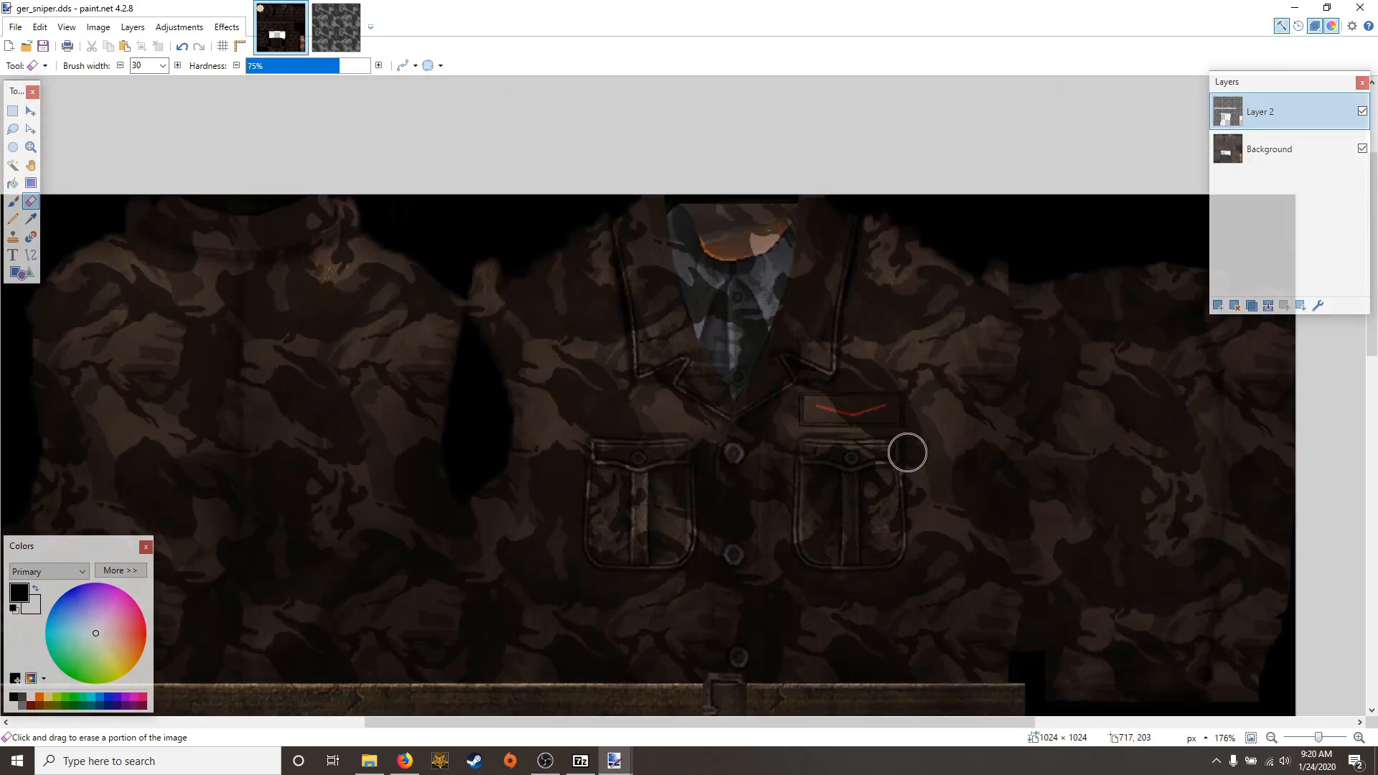
{"action": "scroll", "coordinate": [905, 452], "scroll_direction": "up", "scroll_amount": 2}
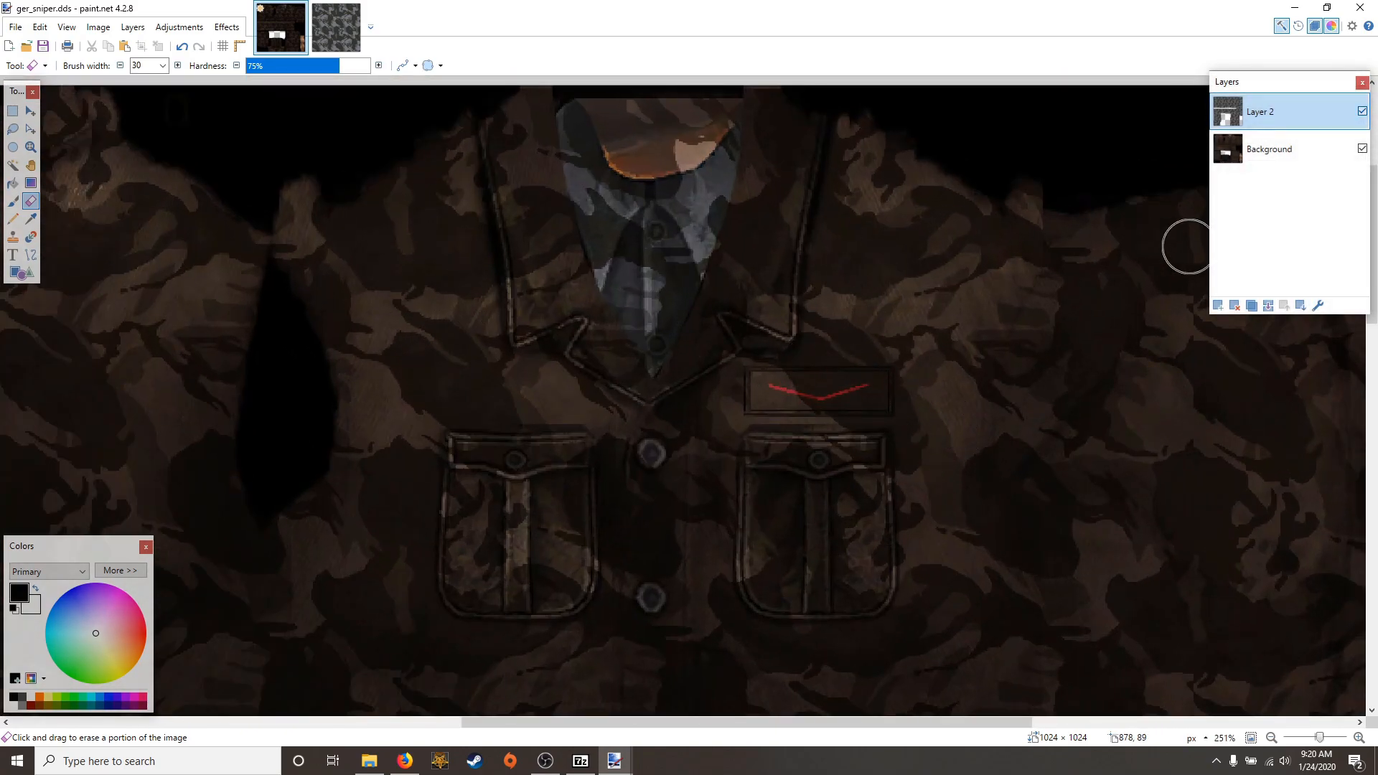
{"action": "left_click", "coordinate": [1362, 111]}
{"action": "left_click", "coordinate": [13, 110]}
{"action": "scroll", "coordinate": [998, 438], "scroll_direction": "up", "scroll_amount": 3}
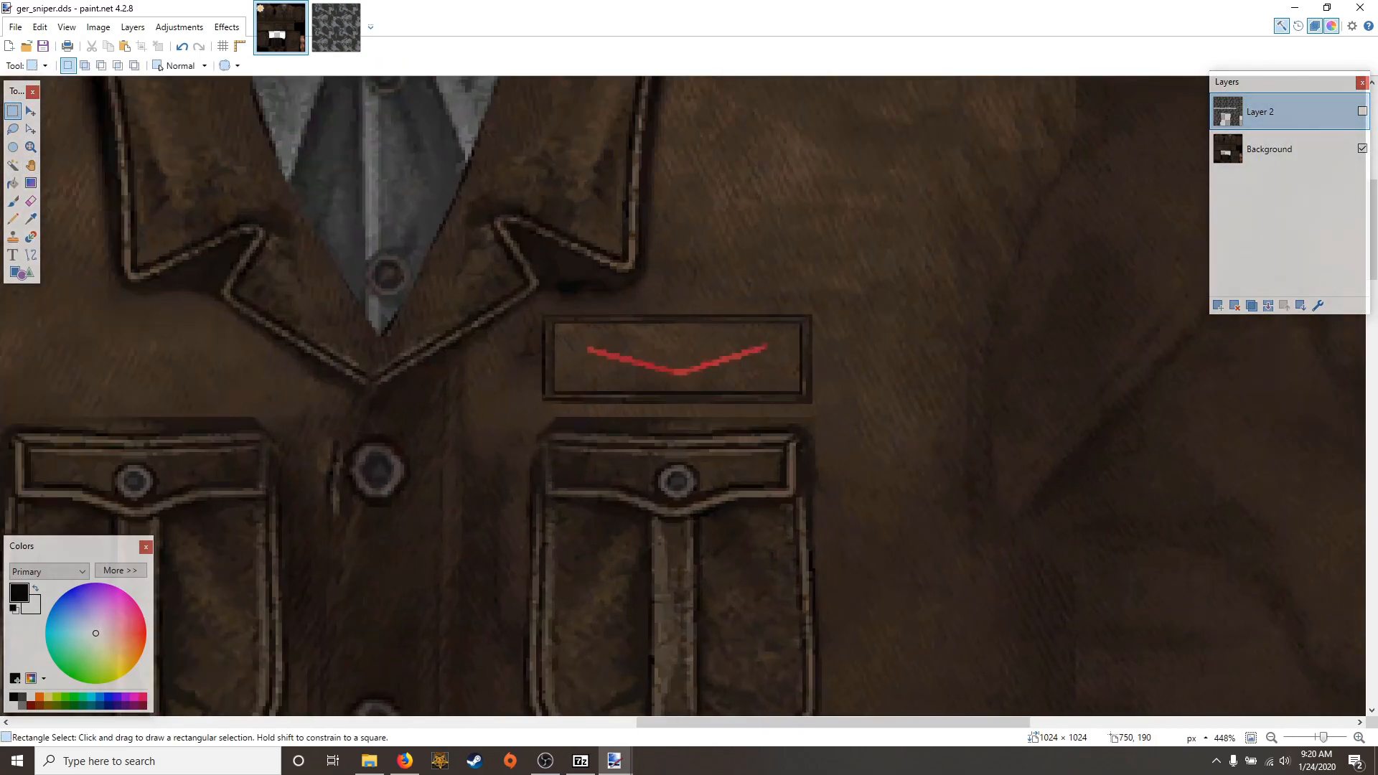
{"action": "mouse_move", "coordinate": [904, 309]}
{"action": "left_mouse_down"}
{"action": "mouse_move", "coordinate": [852, 394]}
{"action": "mouse_move", "coordinate": [860, 371]}
{"action": "left_mouse_up"}
{"action": "key", "text": "m"}
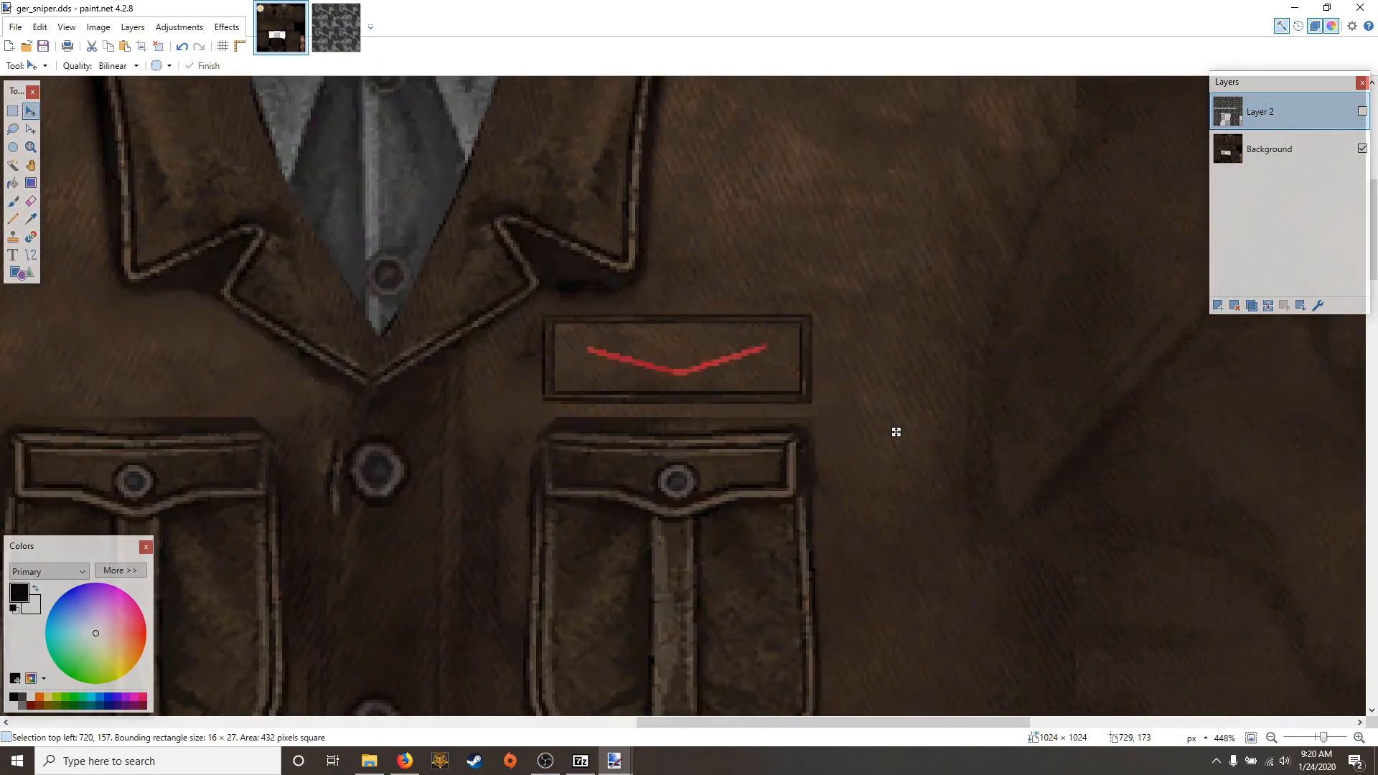
Cover the badge's red chevron on the Background layer with a copied 30 × 17 pixel patch of plain jacket fabric, and deselect
{"action": "key", "text": "alt+Page_Down"}
{"action": "key", "text": "s"}
{"action": "key", "text": "s"}
{"action": "left_click_drag", "start_coordinate": [813, 199], "coordinate": [720, 244]}
{"action": "key", "text": "m"}
{"action": "left_click_drag", "start_coordinate": [840, 267], "coordinate": [709, 398]}
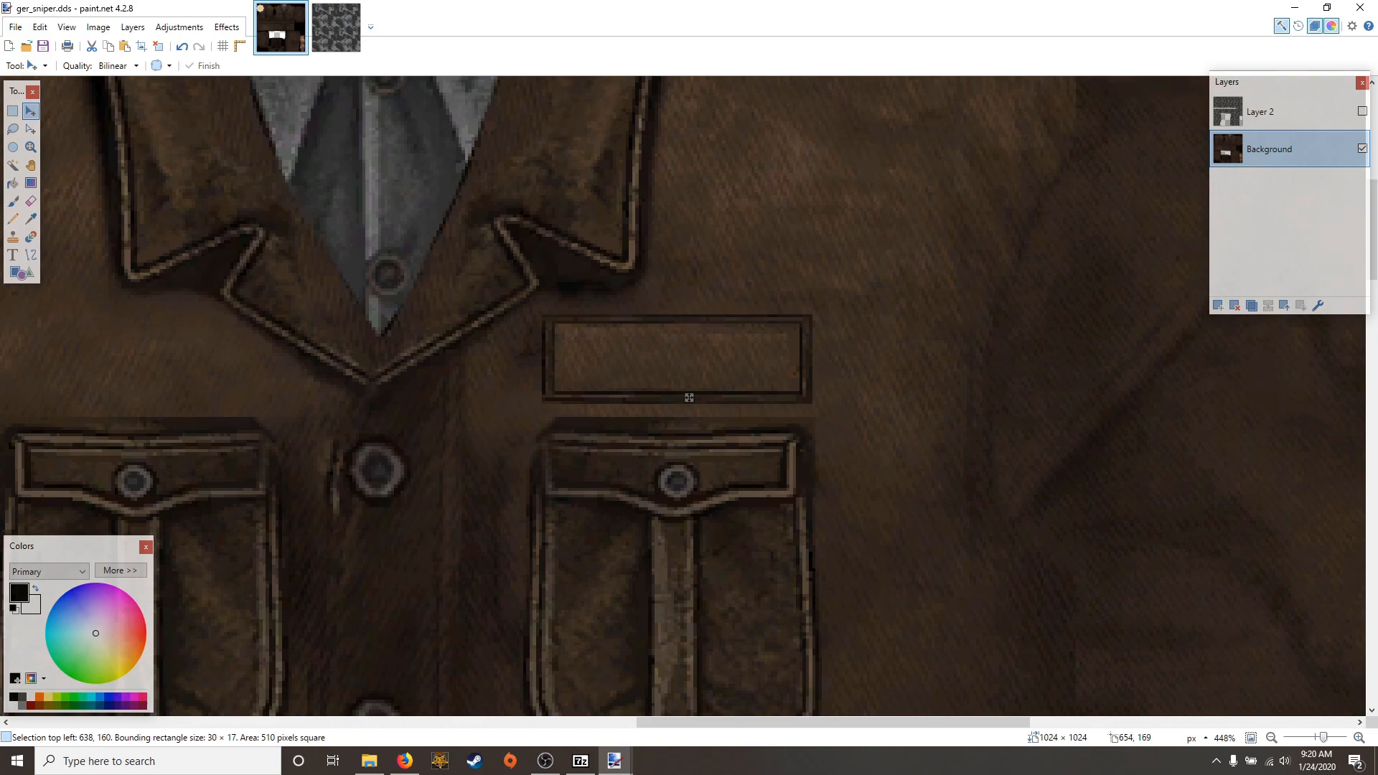
{"action": "key", "text": "s"}
{"action": "key", "text": "ctrl+d"}
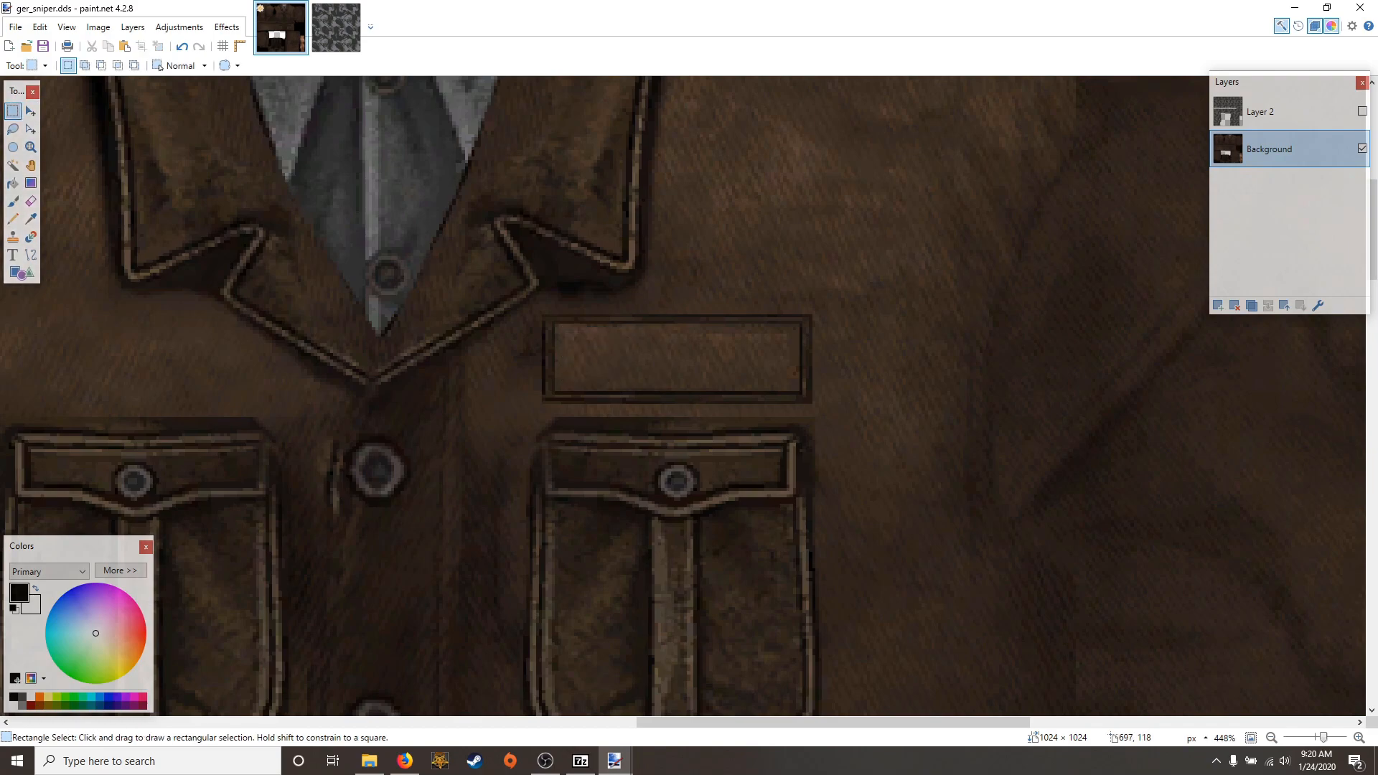
{"action": "scroll", "coordinate": [758, 207], "scroll_direction": "down", "scroll_amount": 4}
{"action": "scroll", "coordinate": [759, 206], "scroll_direction": "down", "scroll_amount": 1}
{"action": "scroll", "coordinate": [758, 207], "scroll_direction": "up", "scroll_amount": 2}
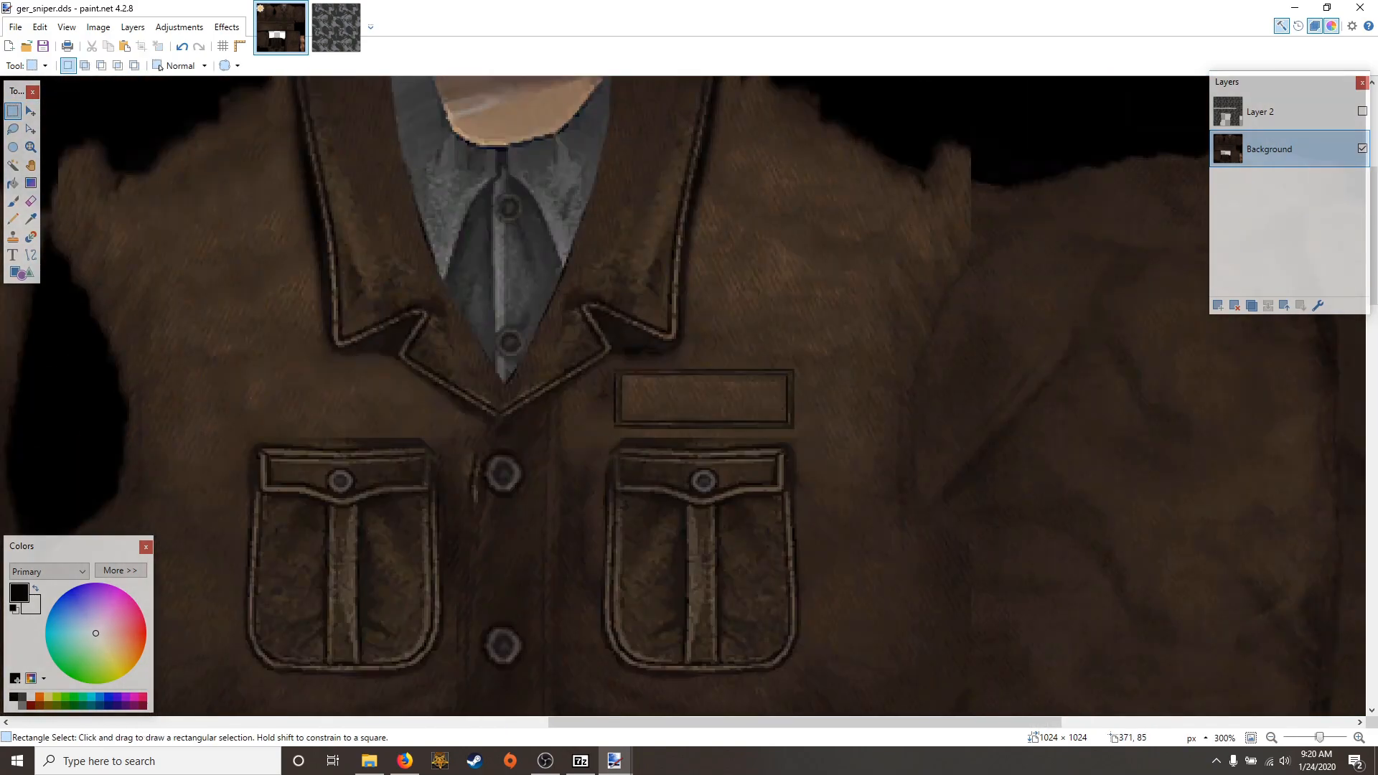
{"action": "left_click", "coordinate": [31, 200]}
{"action": "scroll", "coordinate": [610, 209], "scroll_direction": "up", "scroll_amount": 3}
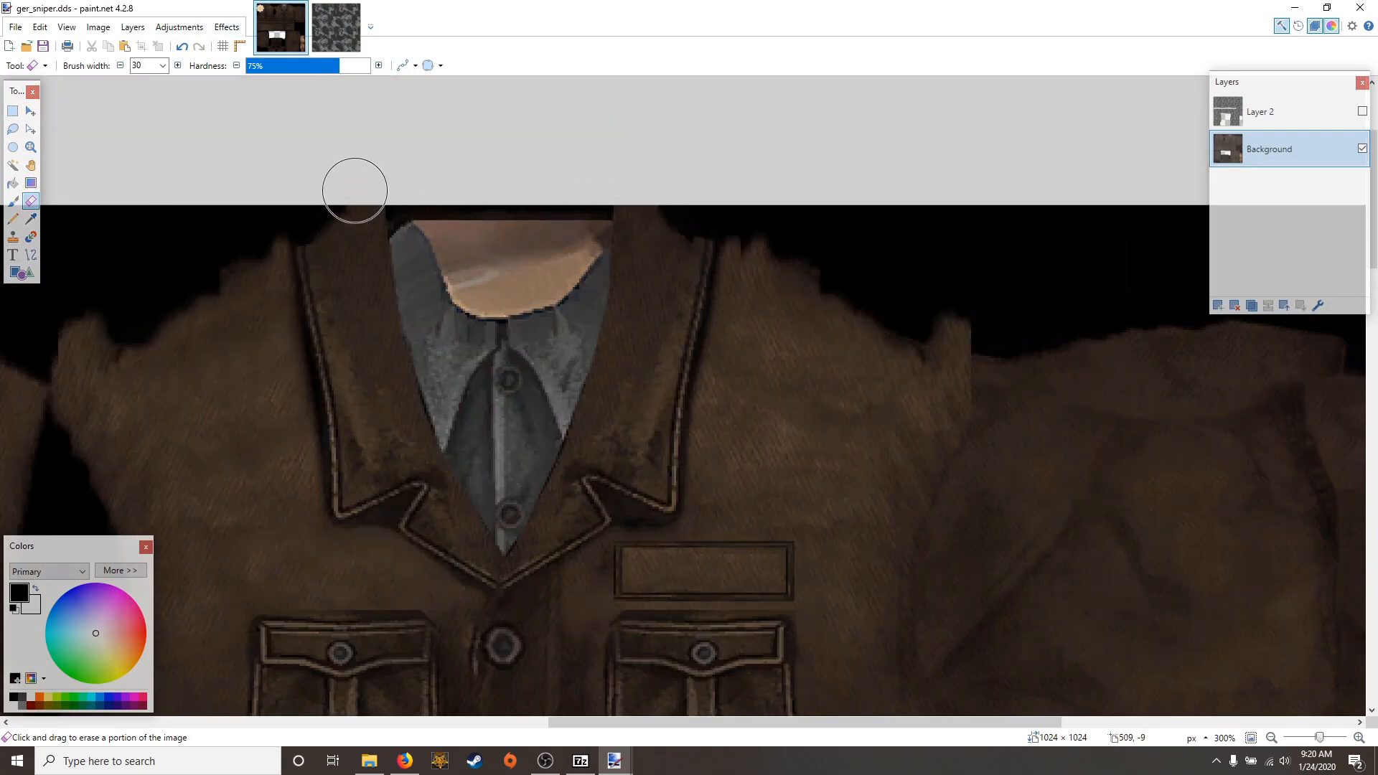
{"action": "scroll", "coordinate": [148, 66], "scroll_direction": "up", "scroll_amount": 4}
{"action": "left_click_drag", "start_coordinate": [406, 202], "coordinate": [403, 216]}
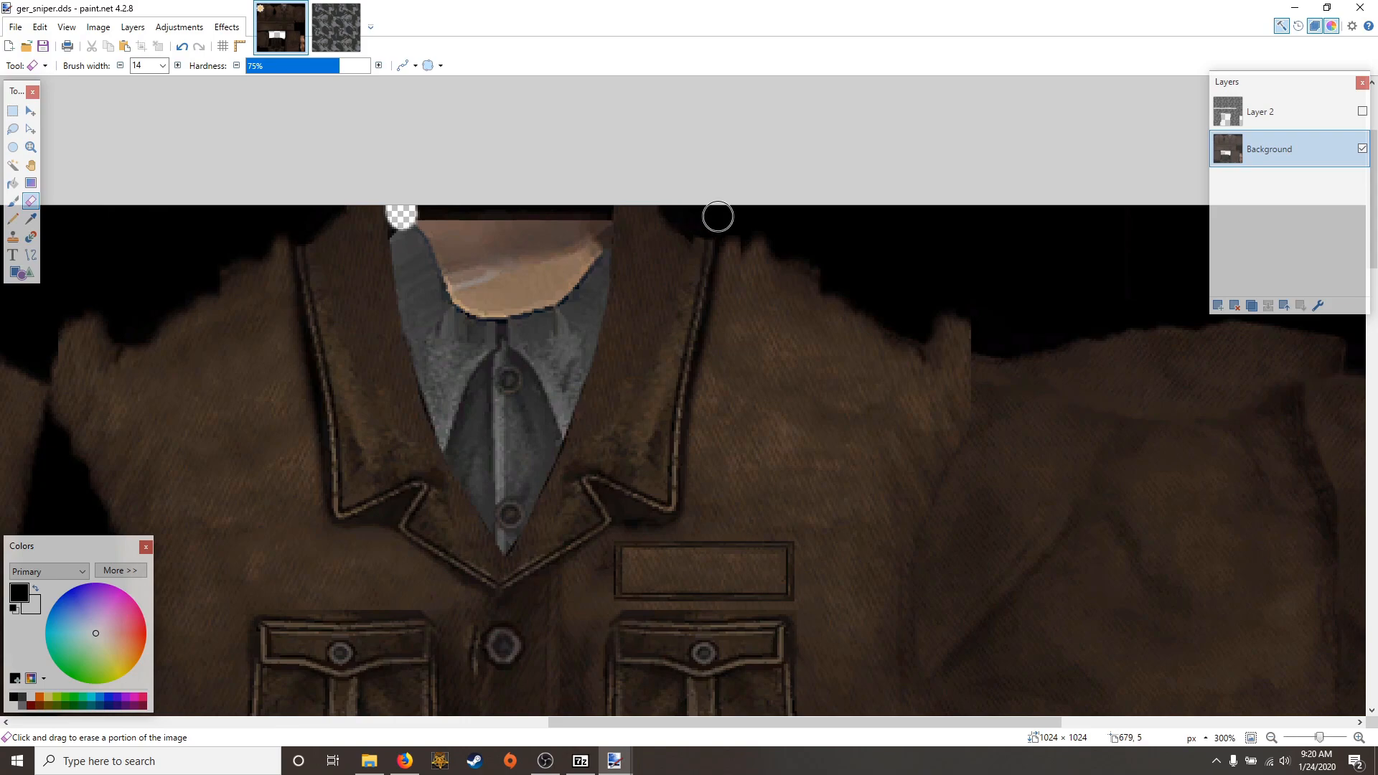
{"action": "key", "text": "ctrl+z"}
Set the eraser width to 20 and erase Layer 2's camouflage over the neck, shirt and tie inside the collar, checking it against the hidden layer
{"action": "left_click", "coordinate": [1264, 111]}
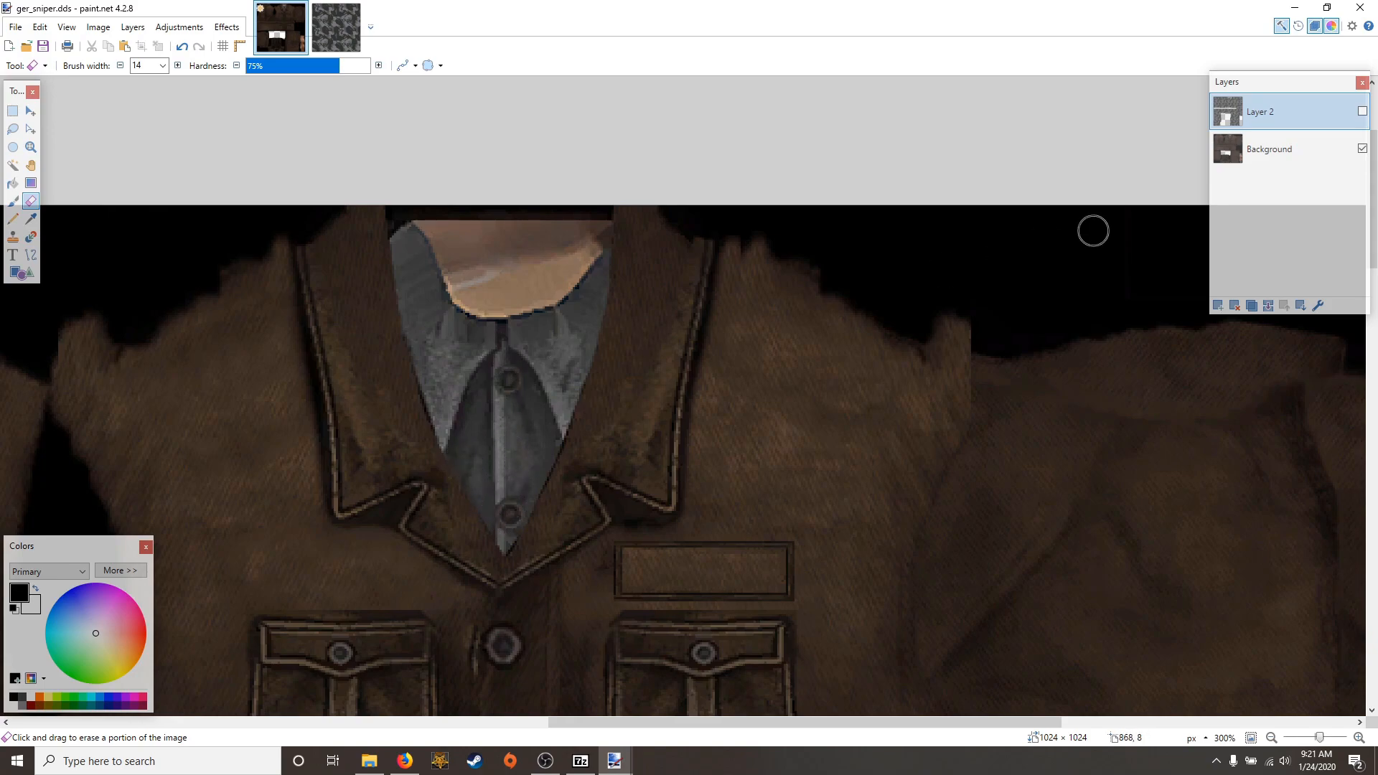
{"action": "key", "text": "bracketleft"}
{"action": "scroll", "coordinate": [178, 66], "scroll_direction": "up", "scroll_amount": 3}
{"action": "left_click", "coordinate": [178, 66]}
{"action": "left_click", "coordinate": [178, 66]}
{"action": "left_click", "coordinate": [178, 66]}
{"action": "scroll", "coordinate": [454, 354], "scroll_direction": "down", "scroll_amount": 4}
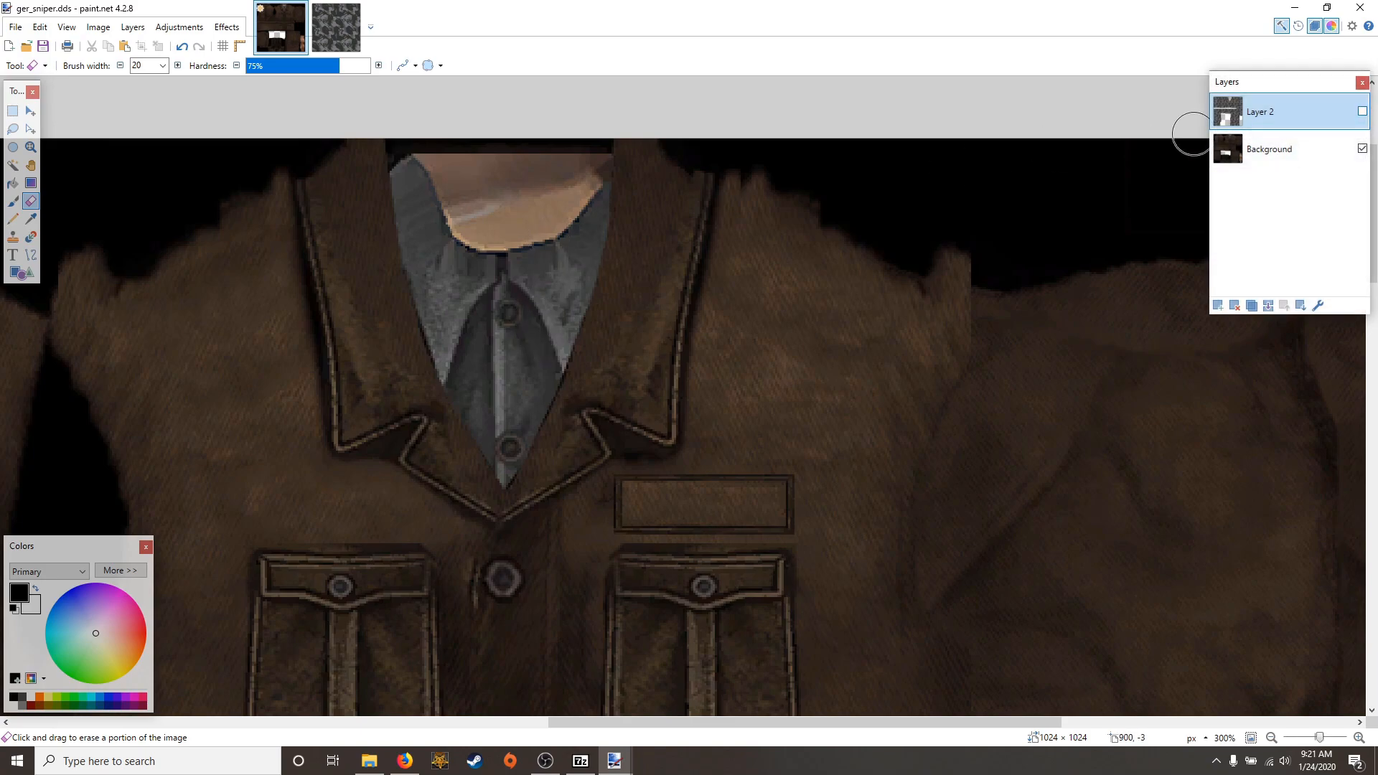
{"action": "left_click", "coordinate": [1362, 111]}
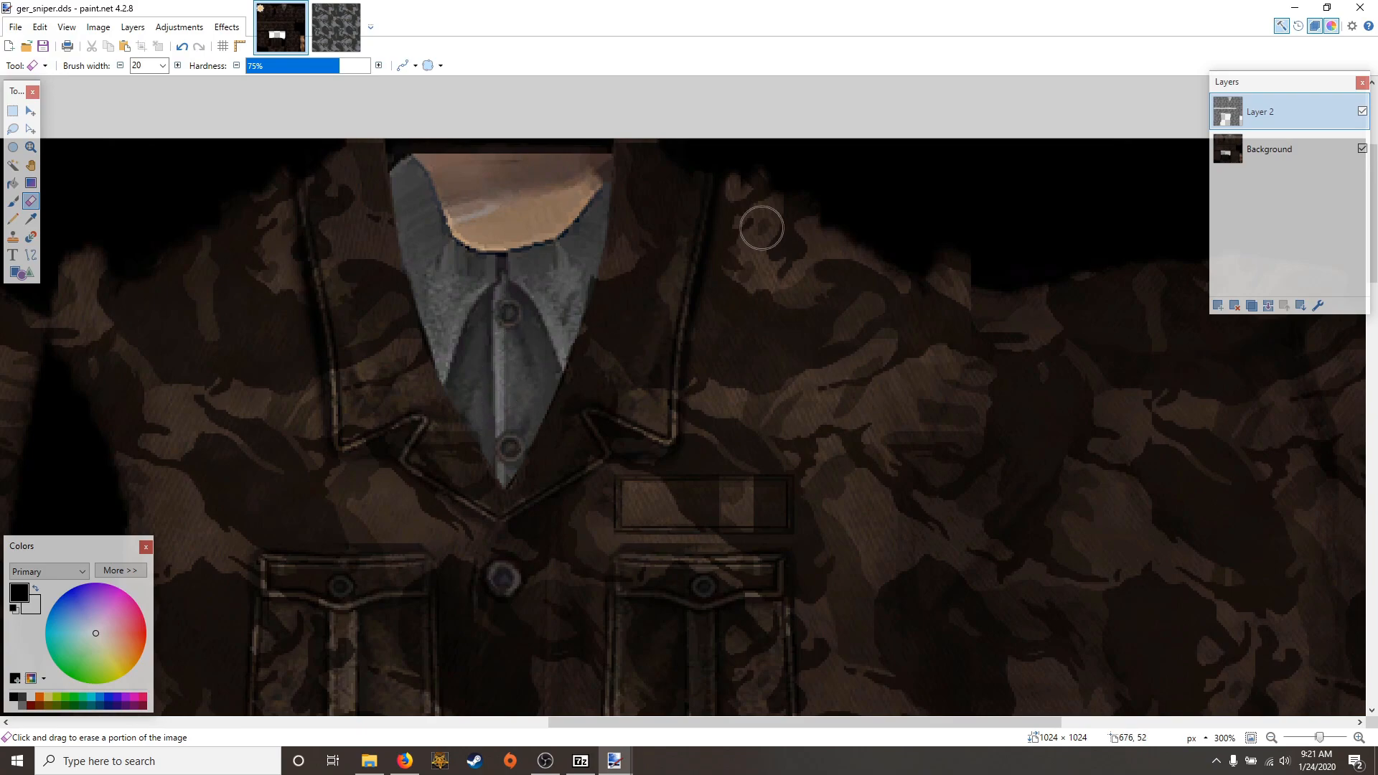
{"action": "left_click", "coordinate": [1363, 111]}
{"action": "scroll", "coordinate": [514, 463], "scroll_direction": "down", "scroll_amount": 2}
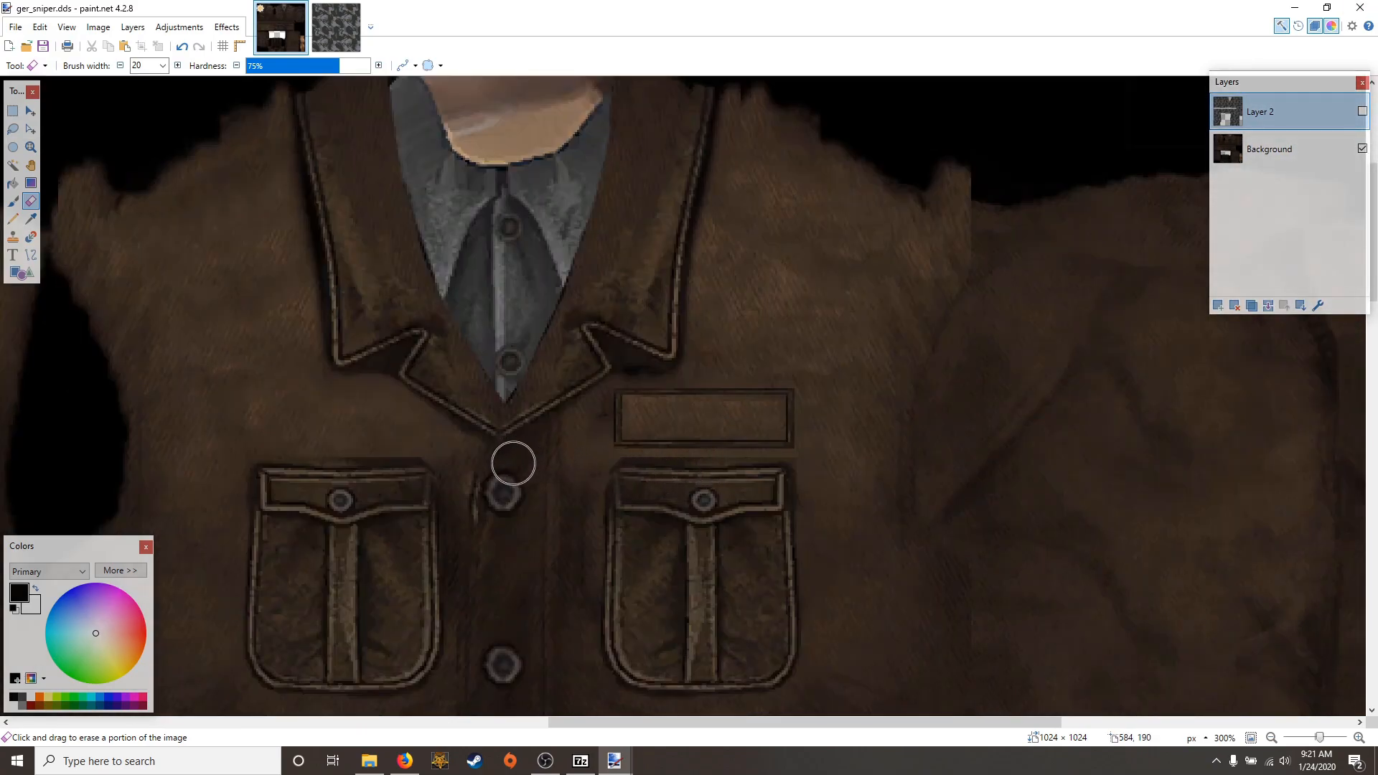
Reduce the eraser width to 14 and erase Layer 2's camouflage over the buttons down the jacket front
{"action": "scroll", "coordinate": [514, 463], "scroll_direction": "down", "scroll_amount": 2}
{"action": "key", "text": "bracketleft"}
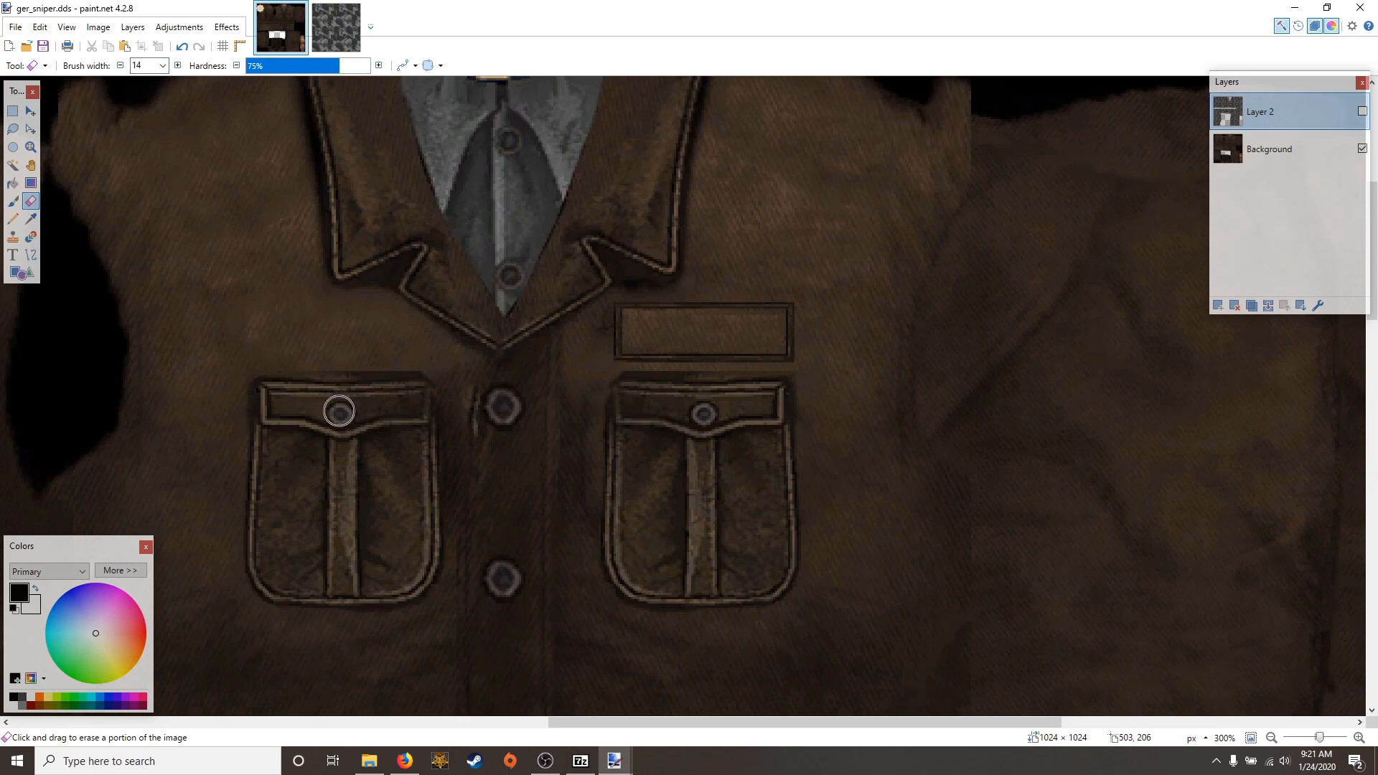
{"action": "scroll", "coordinate": [492, 529], "scroll_direction": "down", "scroll_amount": 1}
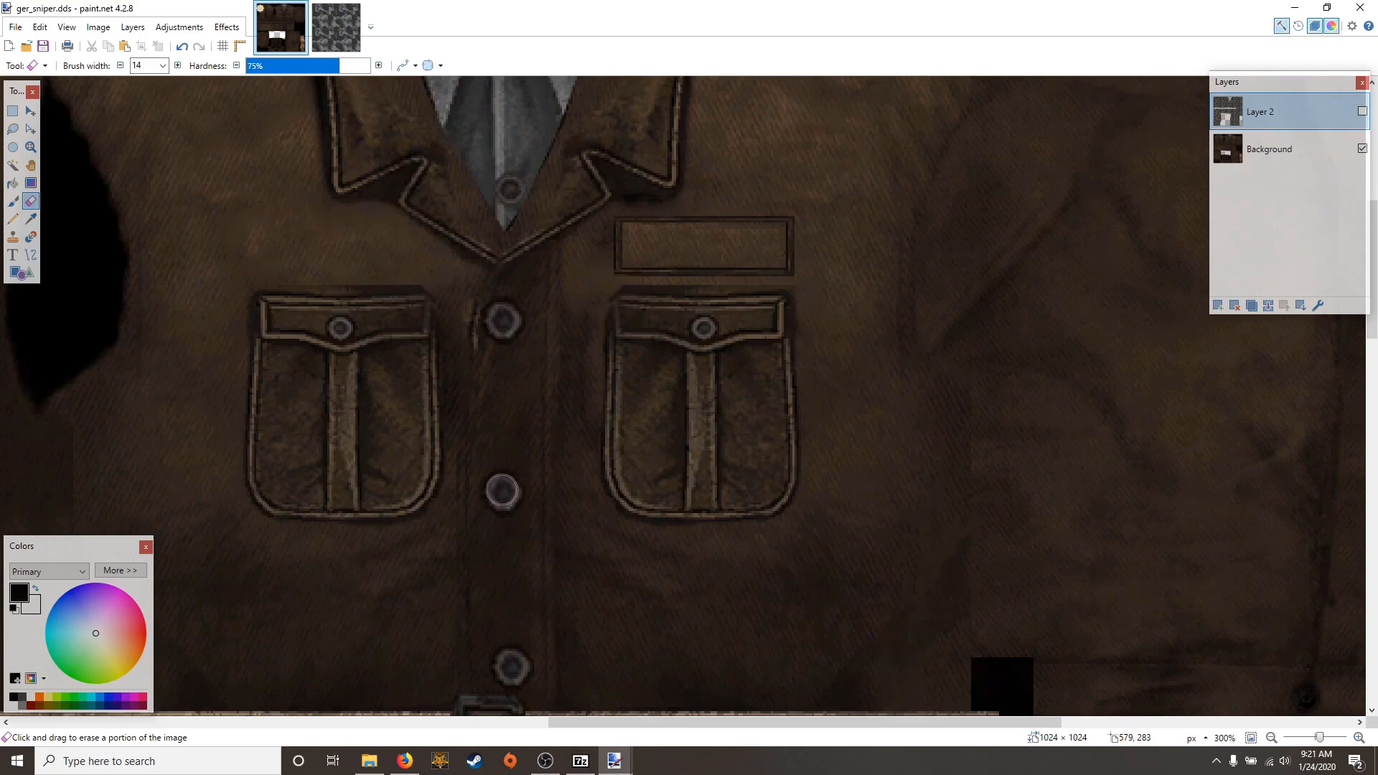
{"action": "scroll", "coordinate": [503, 491], "scroll_direction": "down", "scroll_amount": 3}
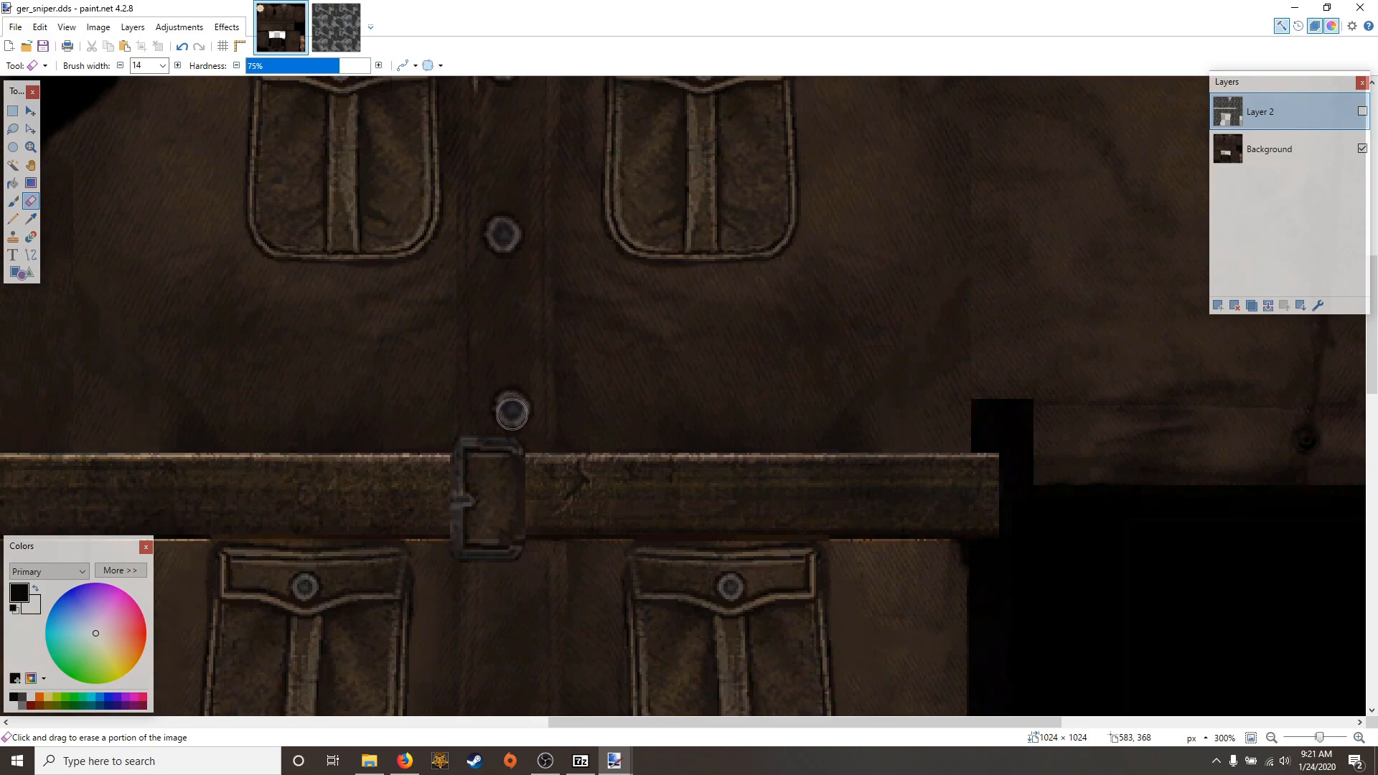
Reduce the eraser width to 11 and erase Layer 2's camouflage over the buttons on the chest, lower jacket and trouser pockets
{"action": "scroll", "coordinate": [510, 407], "scroll_direction": "up", "scroll_amount": 3}
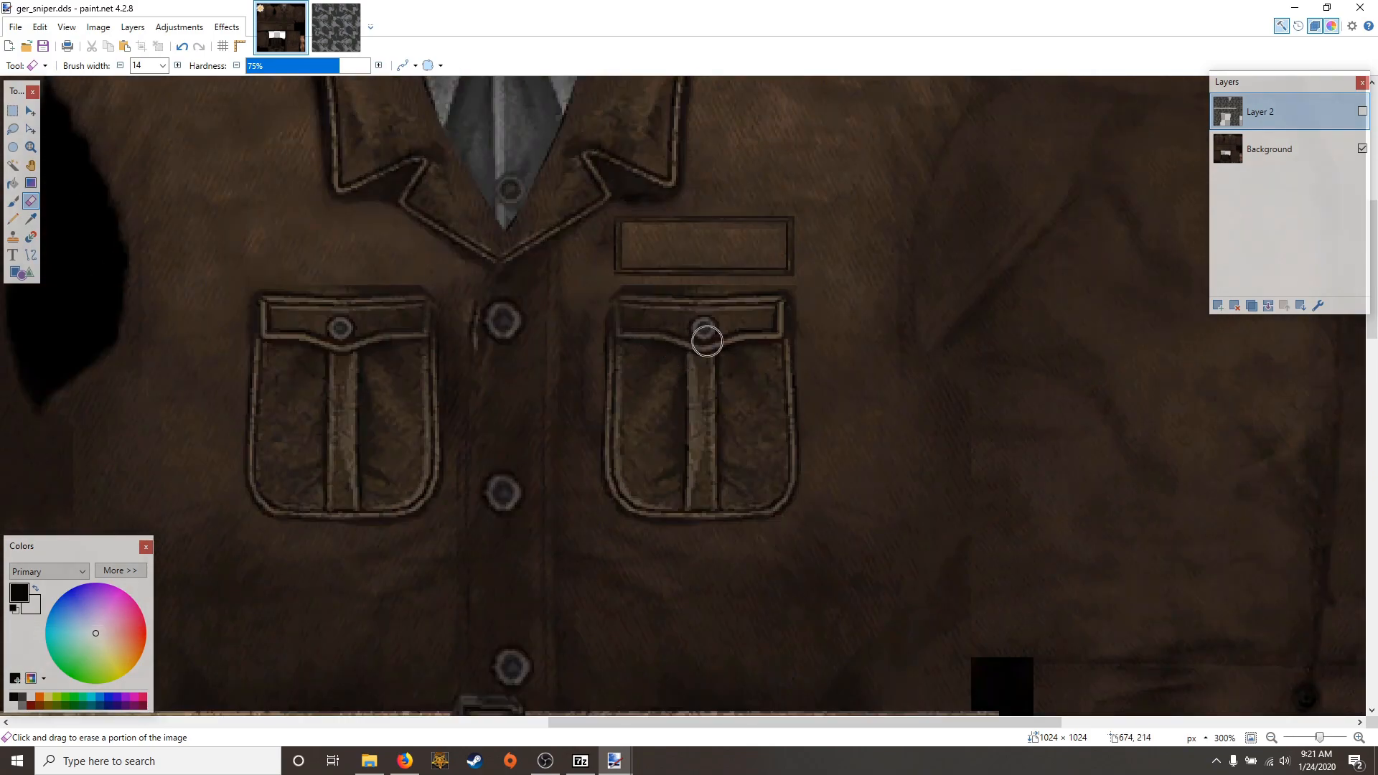
{"action": "key", "text": "bracketleft"}
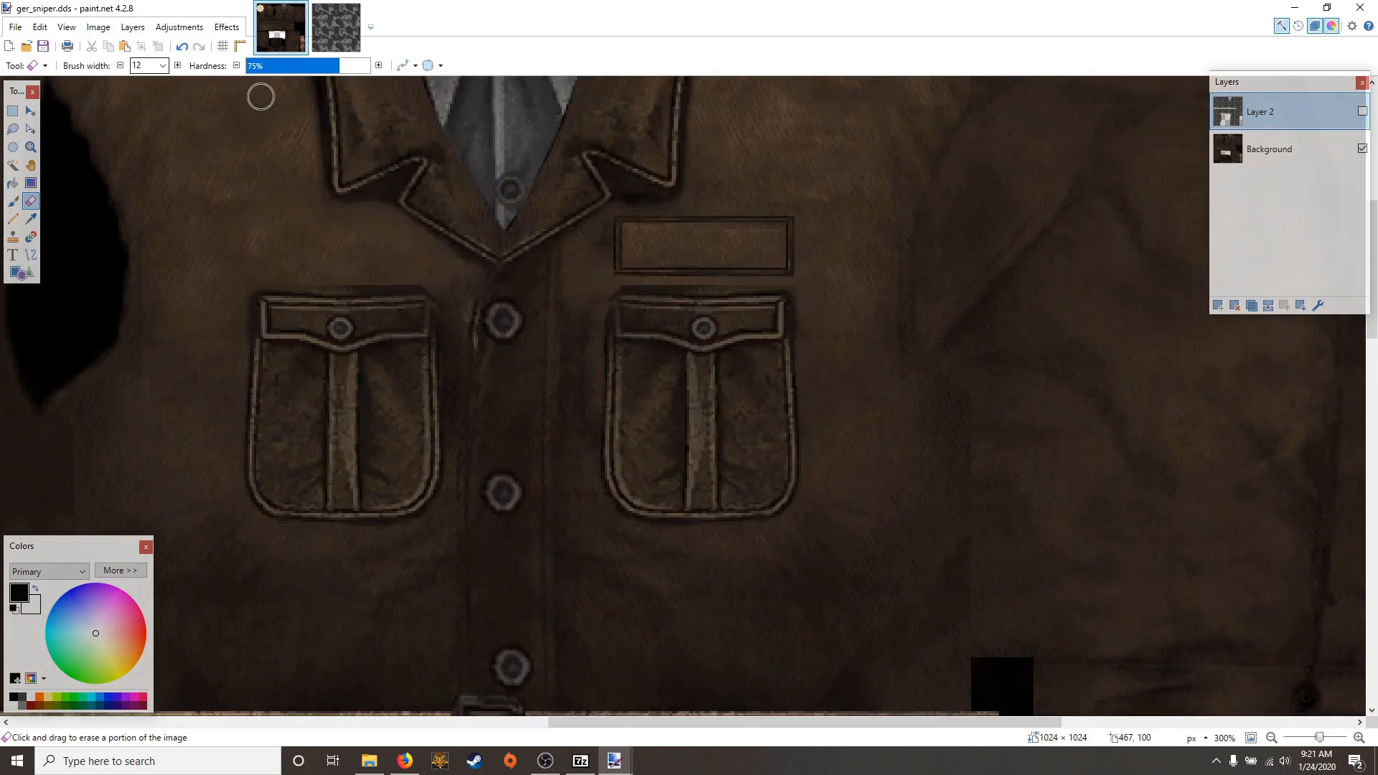
{"action": "scroll", "coordinate": [338, 330], "scroll_direction": "up", "scroll_amount": 2}
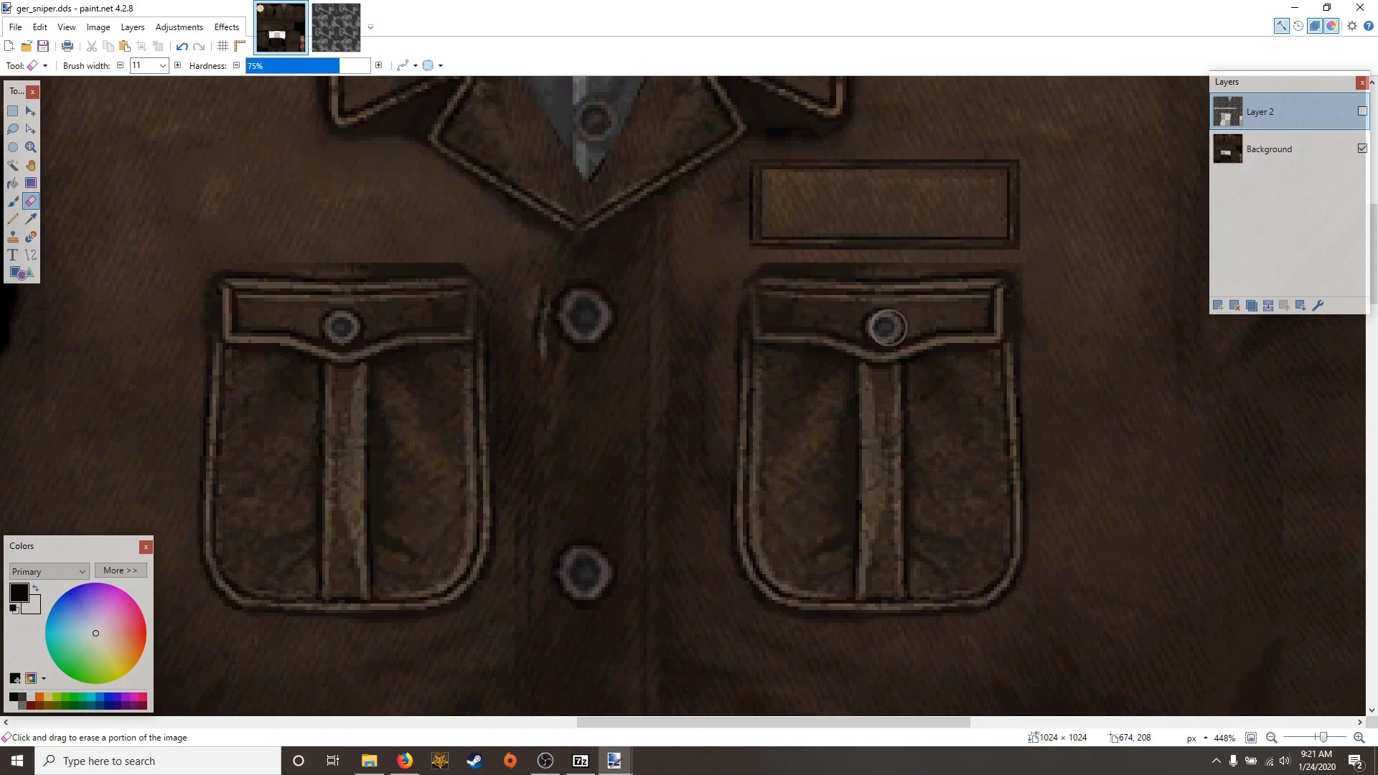
{"action": "scroll", "coordinate": [888, 328], "scroll_direction": "down", "scroll_amount": 8}
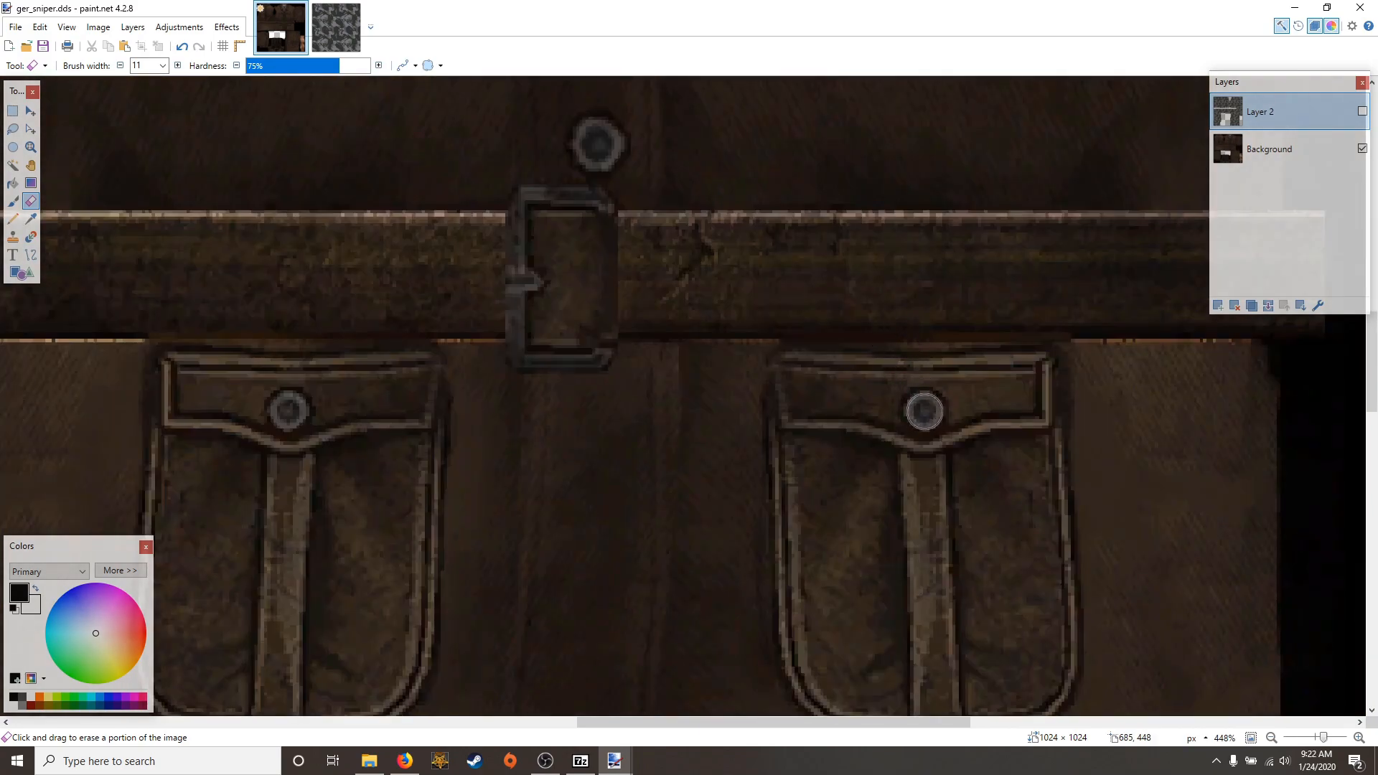
{"action": "scroll", "coordinate": [924, 411], "scroll_direction": "left", "scroll_amount": 5}
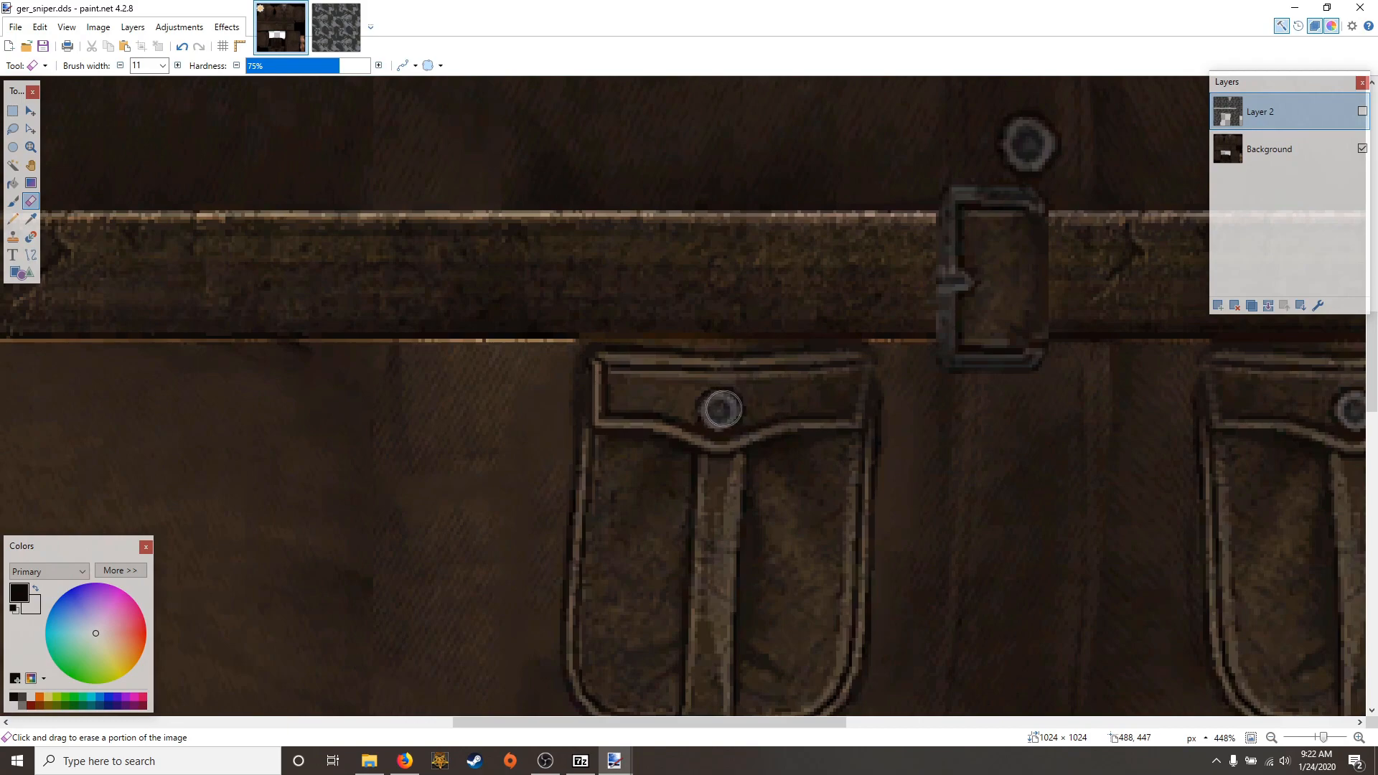
{"action": "scroll", "coordinate": [718, 409], "scroll_direction": "down", "scroll_amount": 5}
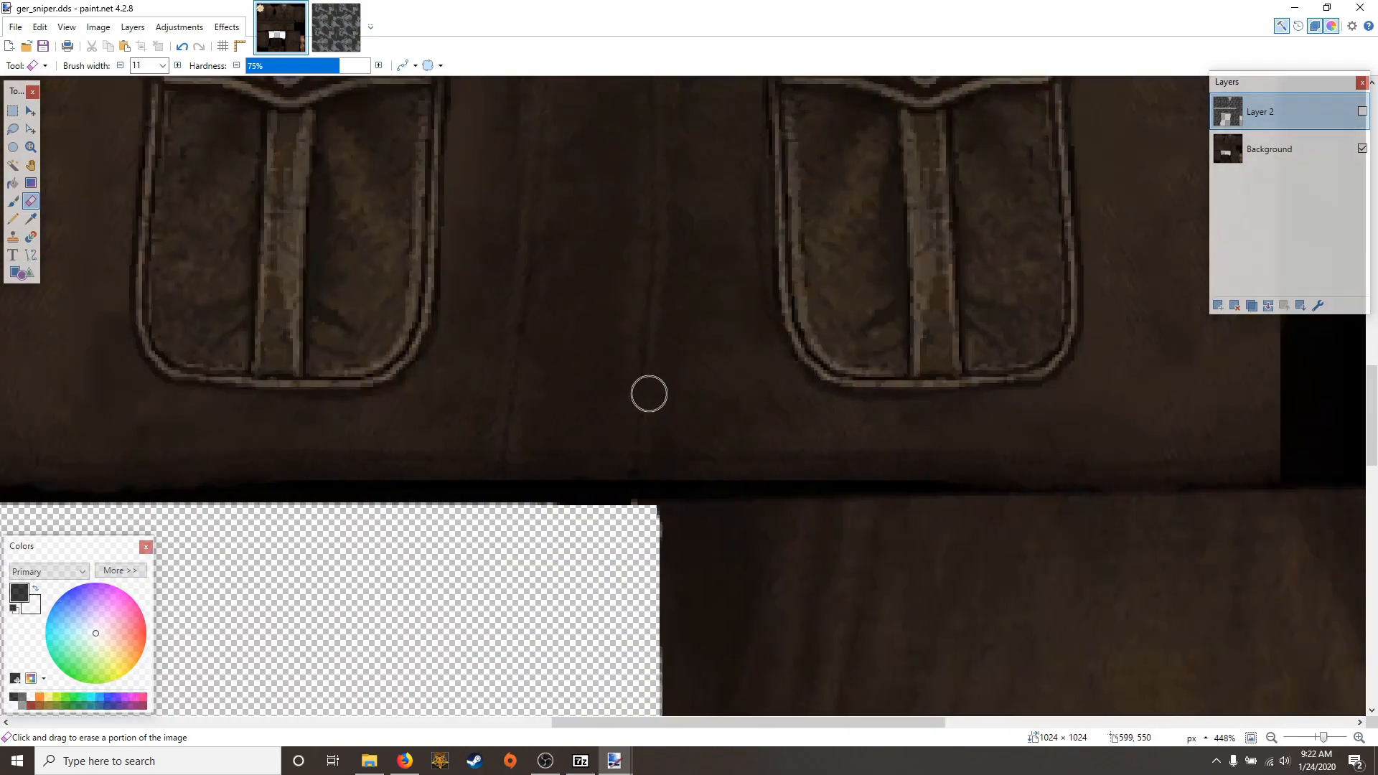
{"action": "scroll", "coordinate": [736, 393], "scroll_direction": "down", "scroll_amount": 3}
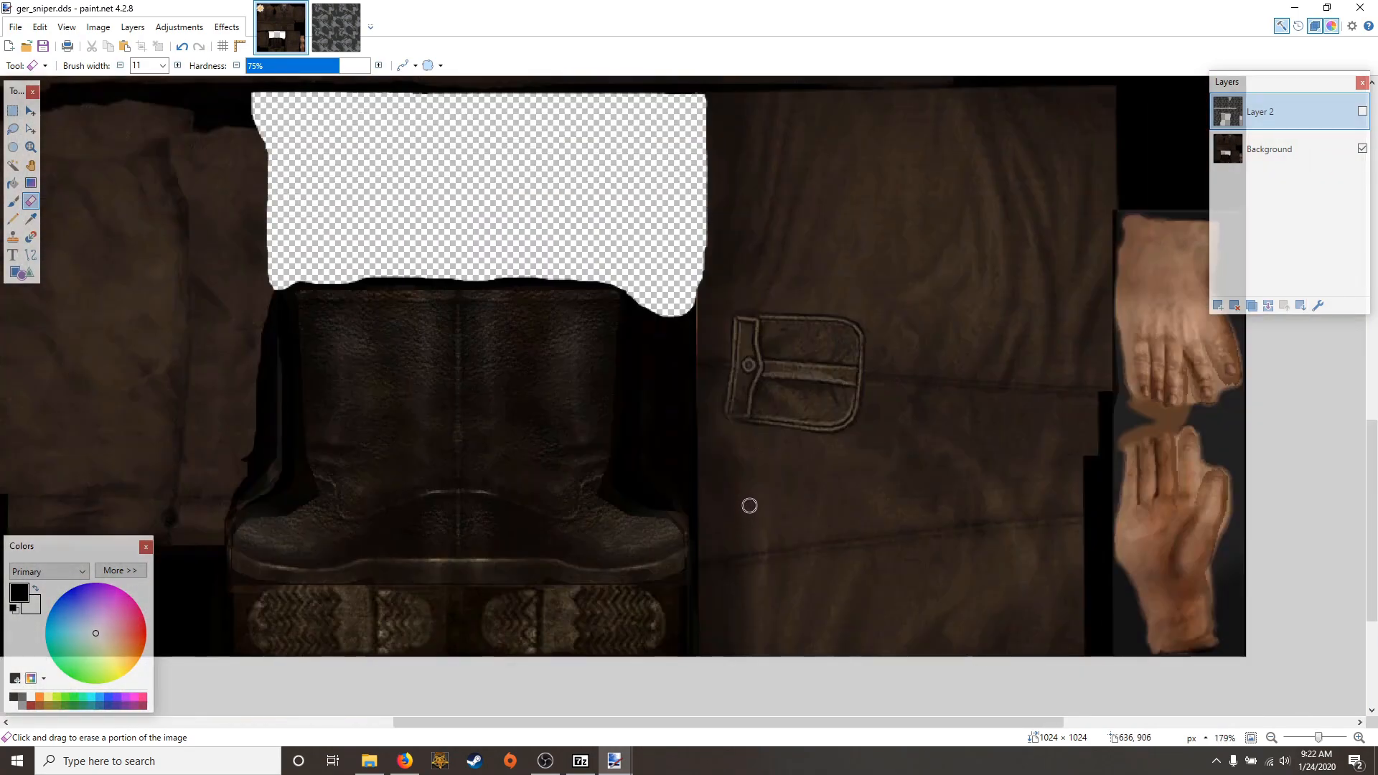
{"action": "scroll", "coordinate": [747, 508], "scroll_direction": "up", "scroll_amount": 4}
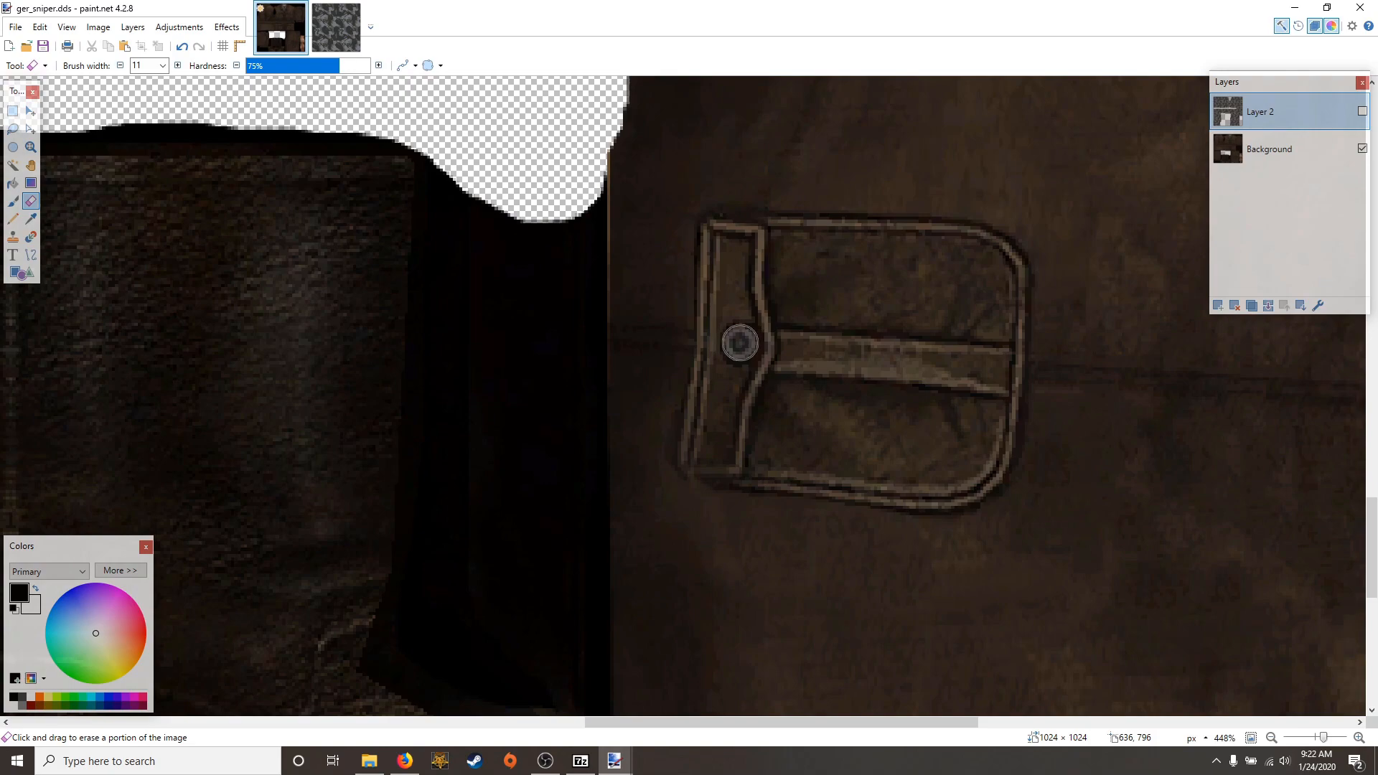
Look over the remaining trousers, jacket and sleeve areas for non-fabric parts that still need masking
{"action": "scroll", "coordinate": [739, 343], "scroll_direction": "left", "scroll_amount": 15}
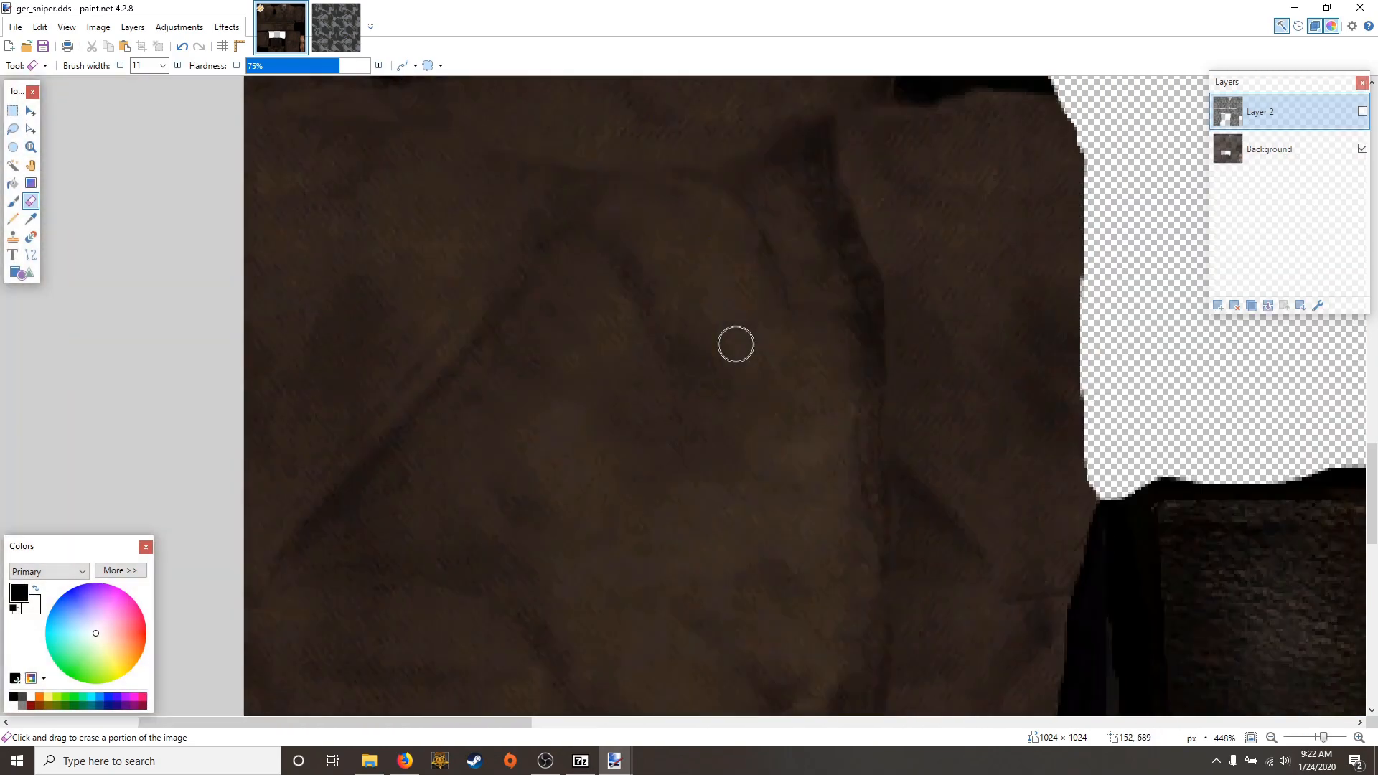
{"action": "scroll", "coordinate": [738, 344], "scroll_direction": "up", "scroll_amount": 5}
{"action": "scroll", "coordinate": [737, 345], "scroll_direction": "down", "scroll_amount": 5}
{"action": "scroll", "coordinate": [735, 349], "scroll_direction": "down", "scroll_amount": 5}
{"action": "scroll", "coordinate": [734, 351], "scroll_direction": "up", "scroll_amount": 10}
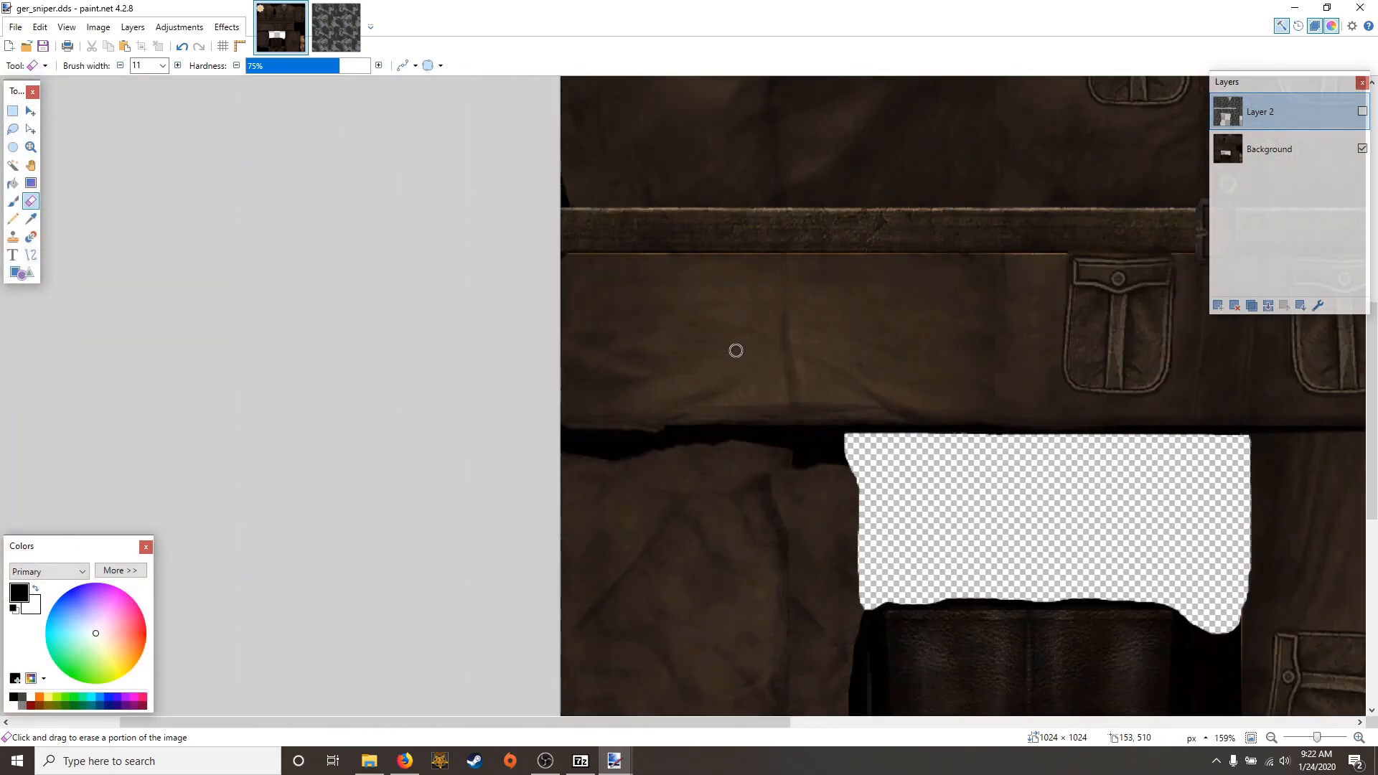
{"action": "scroll", "coordinate": [734, 350], "scroll_direction": "right", "scroll_amount": 6}
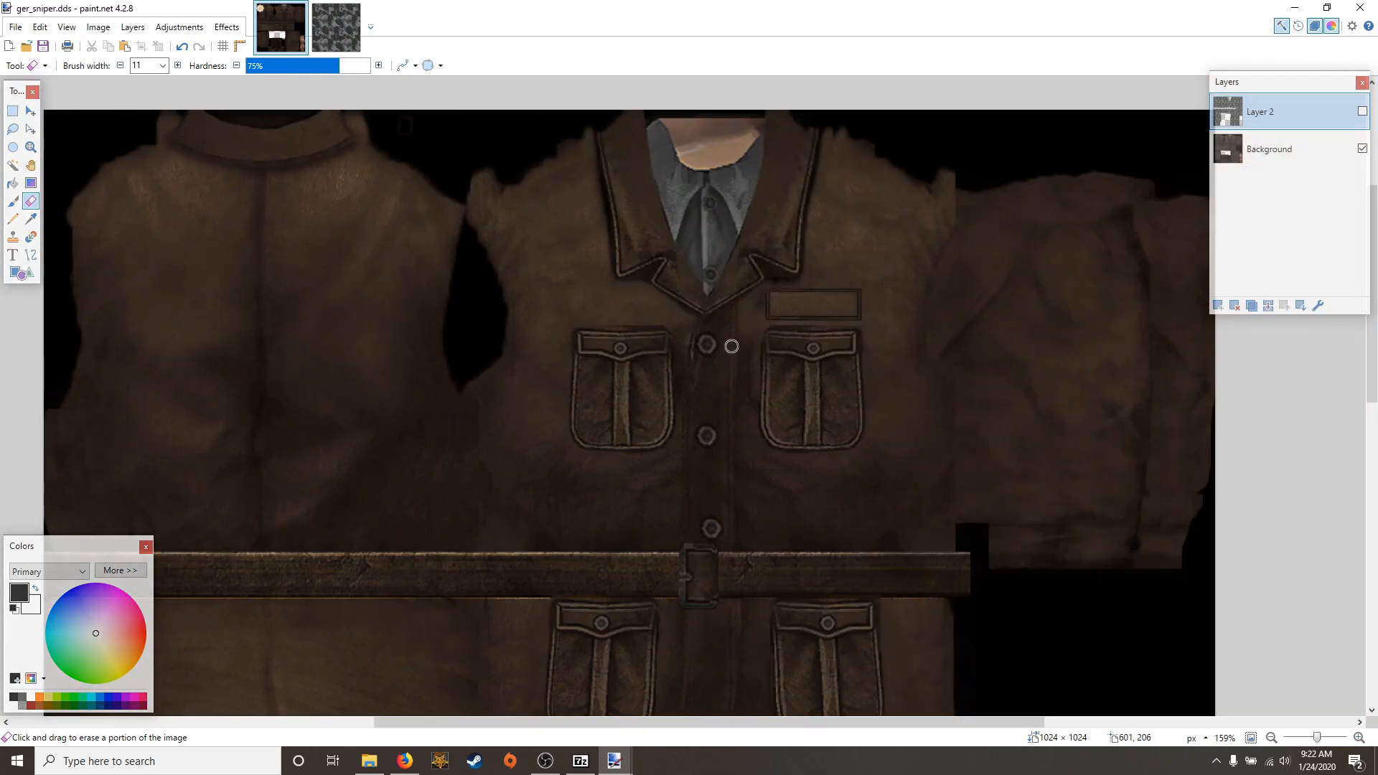
{"action": "scroll", "coordinate": [728, 315], "scroll_direction": "up", "scroll_amount": 2}
{"action": "scroll", "coordinate": [726, 314], "scroll_direction": "up", "scroll_amount": 3}
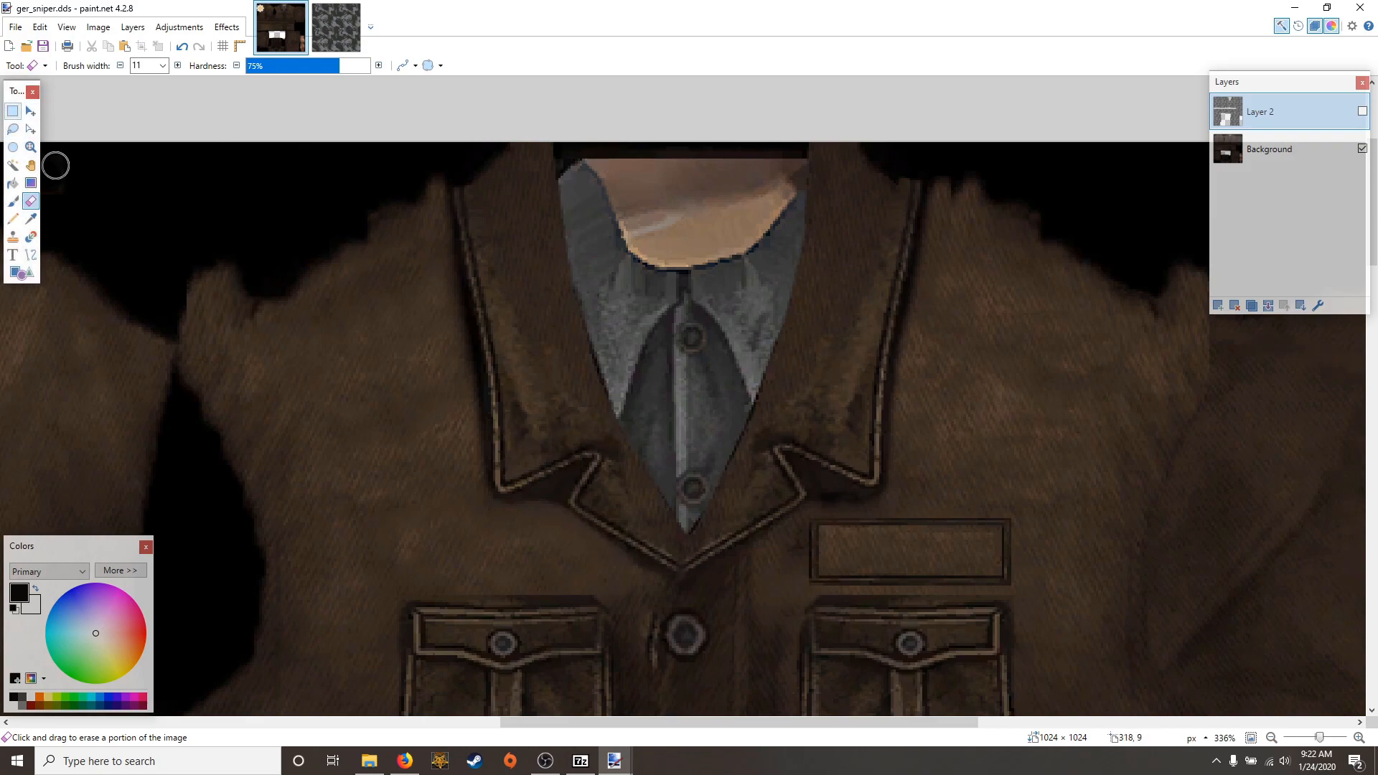
Switch to the Rectangle Select tool and show Layer 2's camouflage over the uniform again
{"action": "left_click", "coordinate": [13, 111]}
{"action": "scroll", "coordinate": [914, 255], "scroll_direction": "down", "scroll_amount": 3}
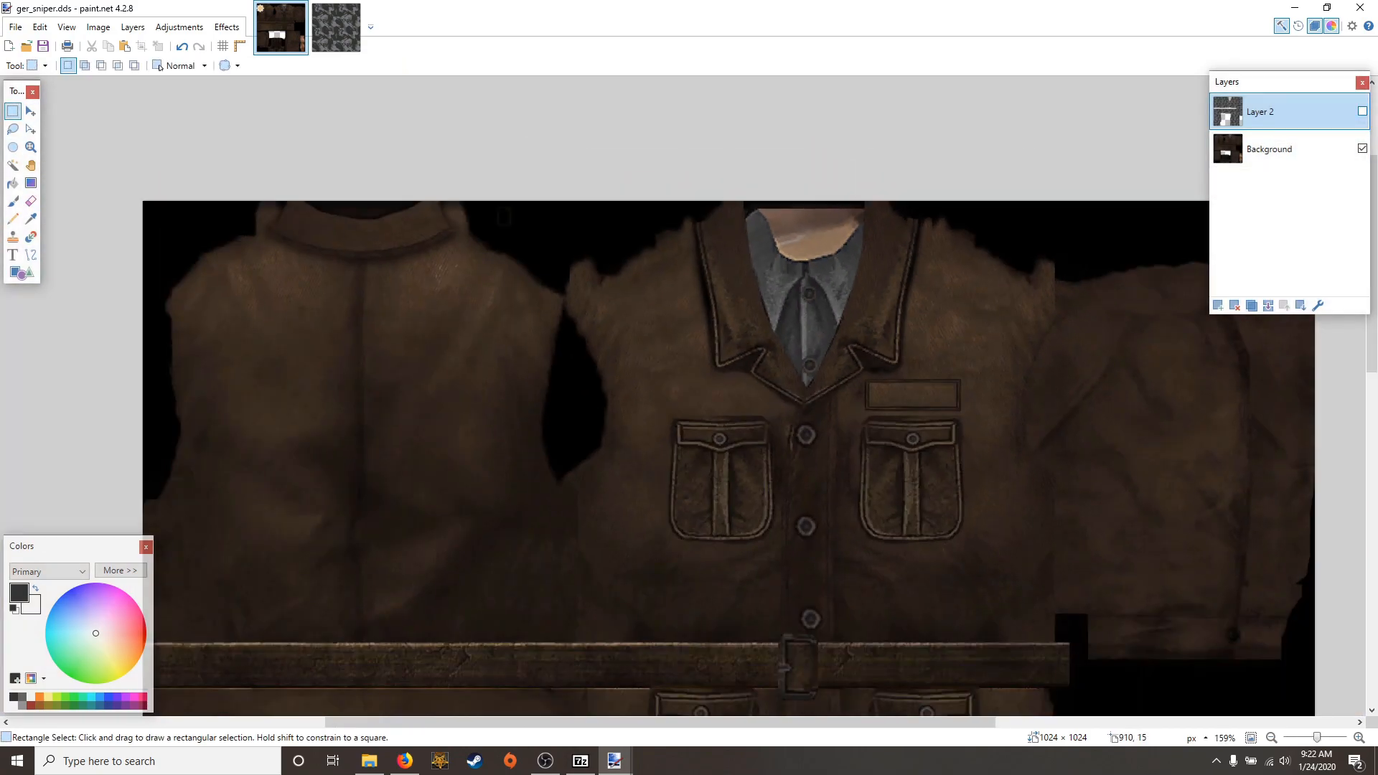
{"action": "left_click", "coordinate": [1363, 111]}
{"action": "scroll", "coordinate": [574, 460], "scroll_direction": "right", "scroll_amount": 3}
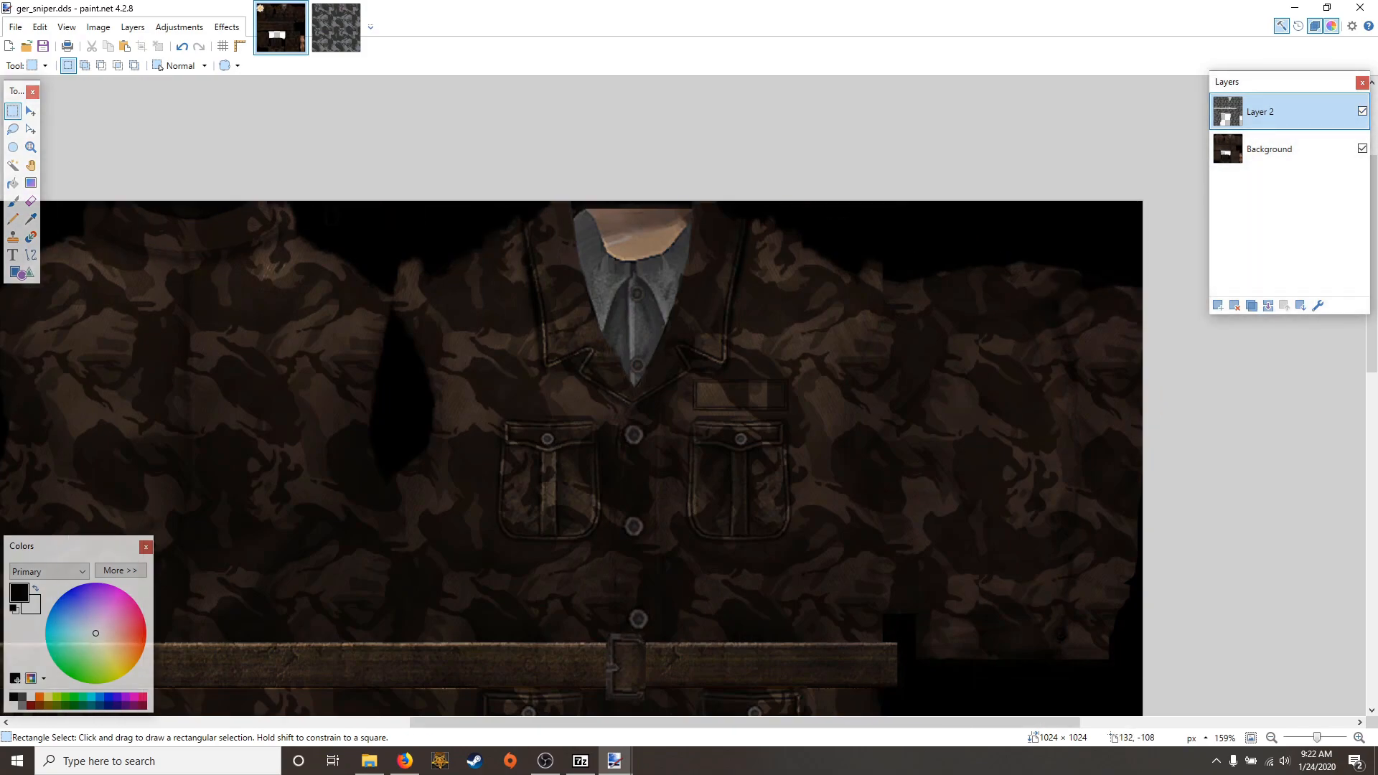
Open asd.jpg from the Pictures folder and copy a 74 × 480 pixel strip of its plain flag stripes starting at 0, 0
{"action": "left_click", "coordinate": [26, 46]}
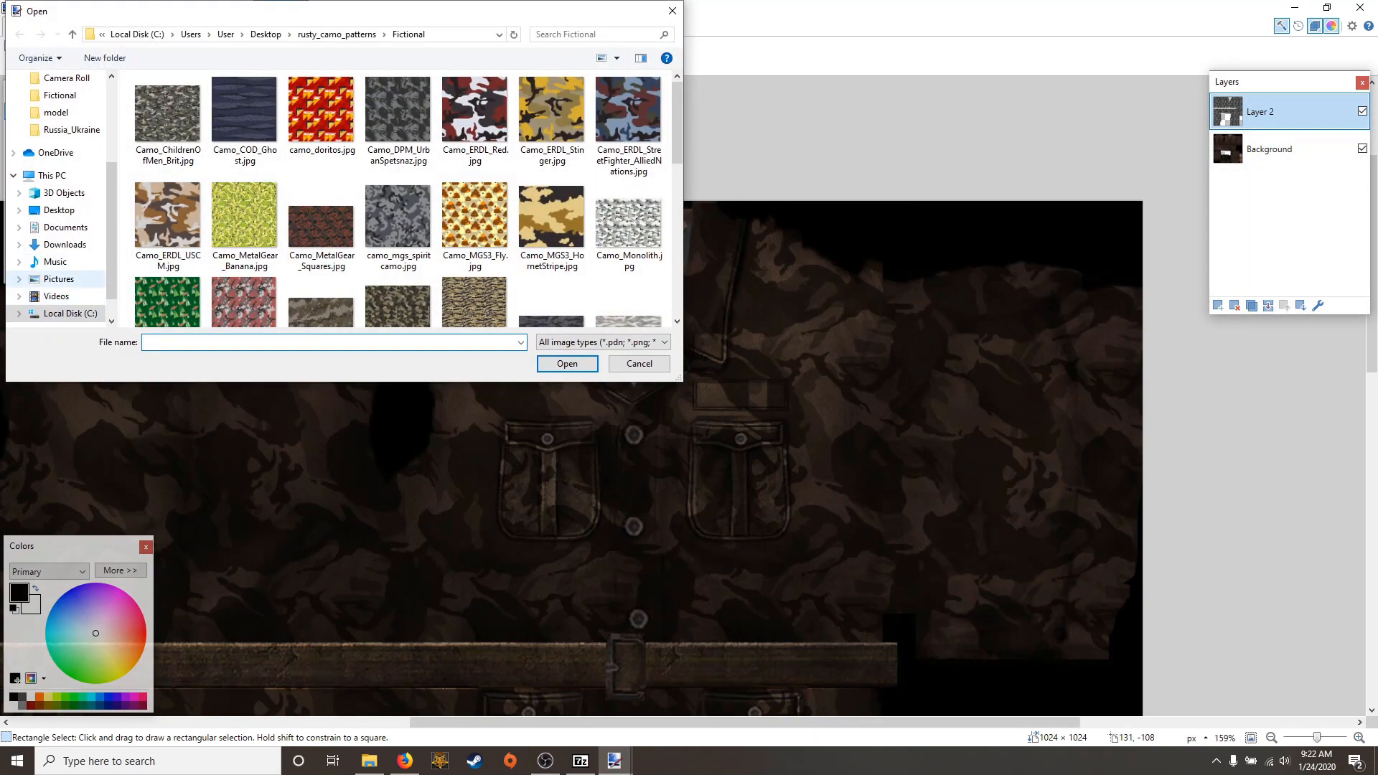
{"action": "left_click", "coordinate": [59, 278]}
{"action": "scroll", "coordinate": [475, 280], "scroll_direction": "down", "scroll_amount": 3}
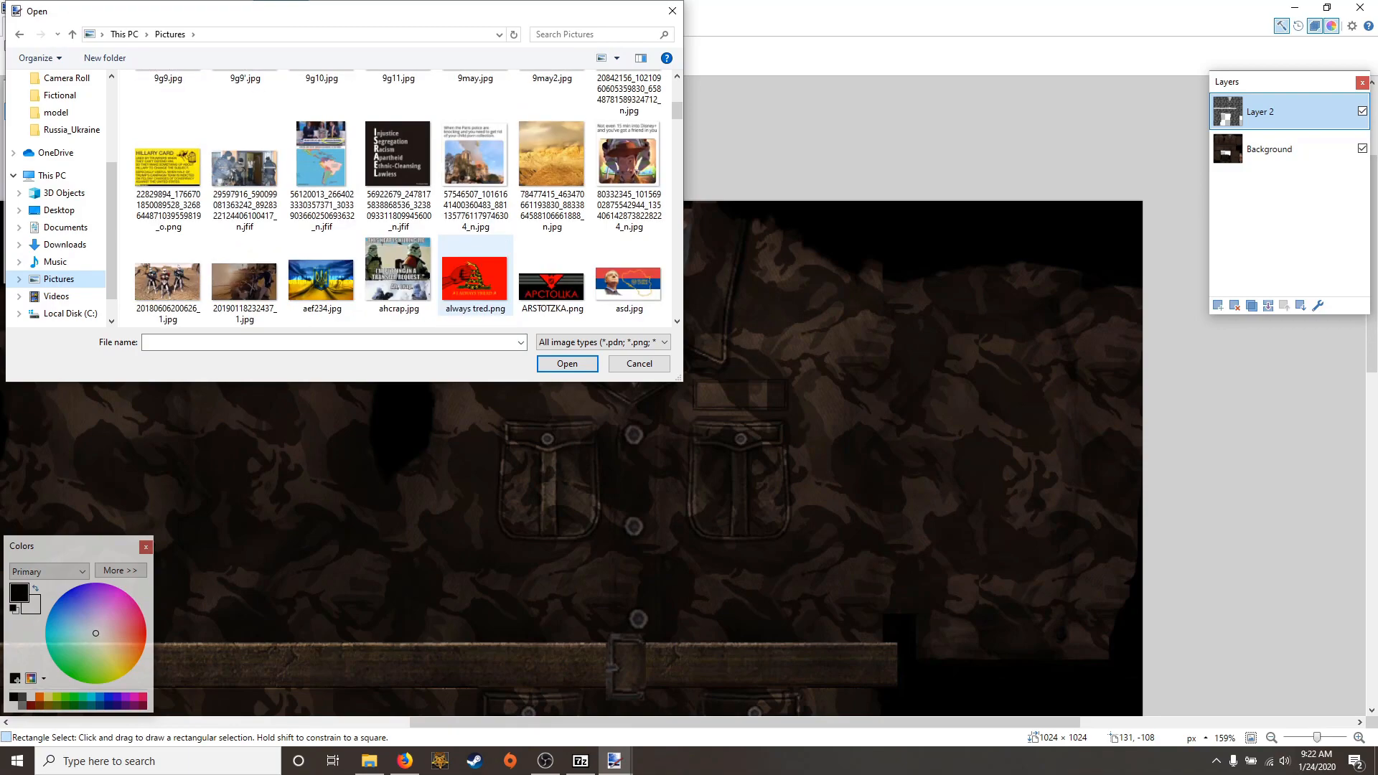
{"action": "left_click", "coordinate": [629, 283]}
{"action": "left_click", "coordinate": [567, 364]}
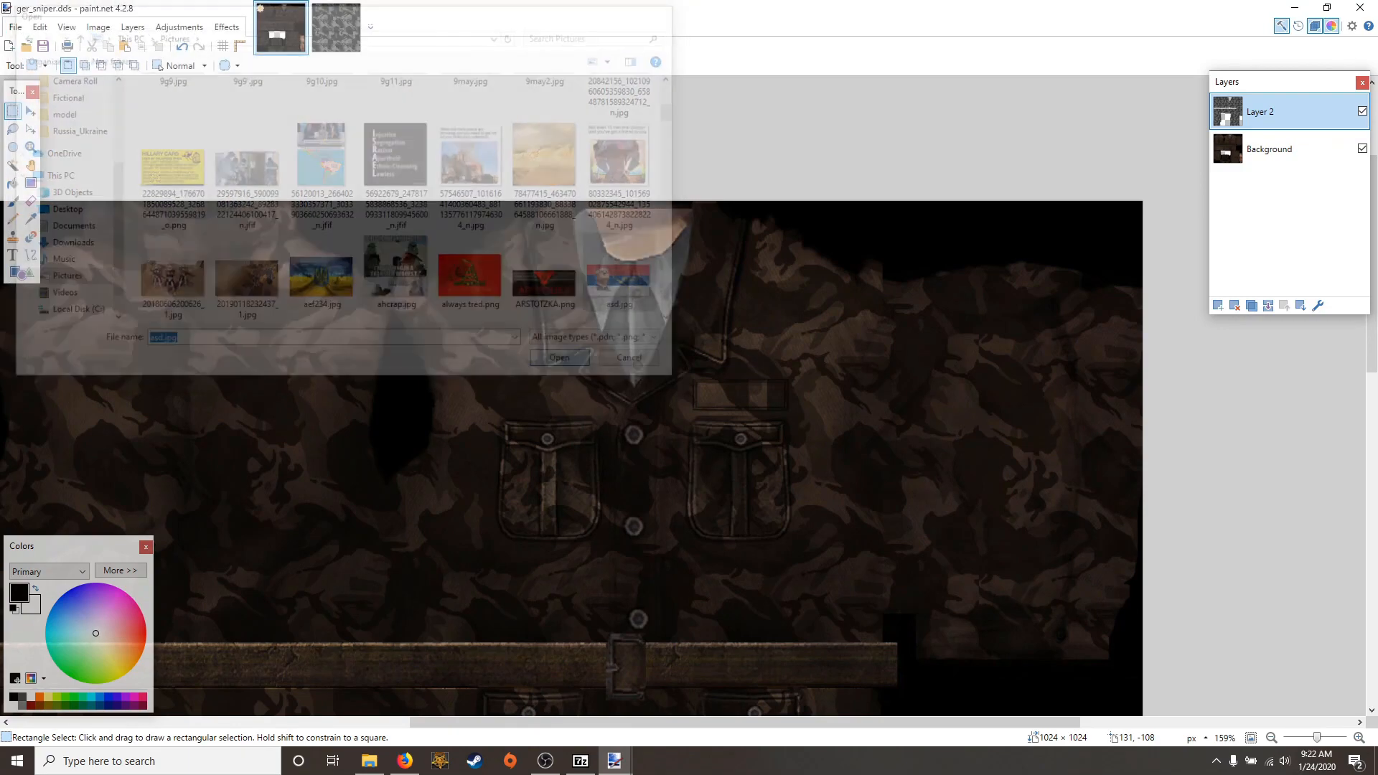
{"action": "left_click_drag", "start_coordinate": [398, 207], "coordinate": [267, 597]}
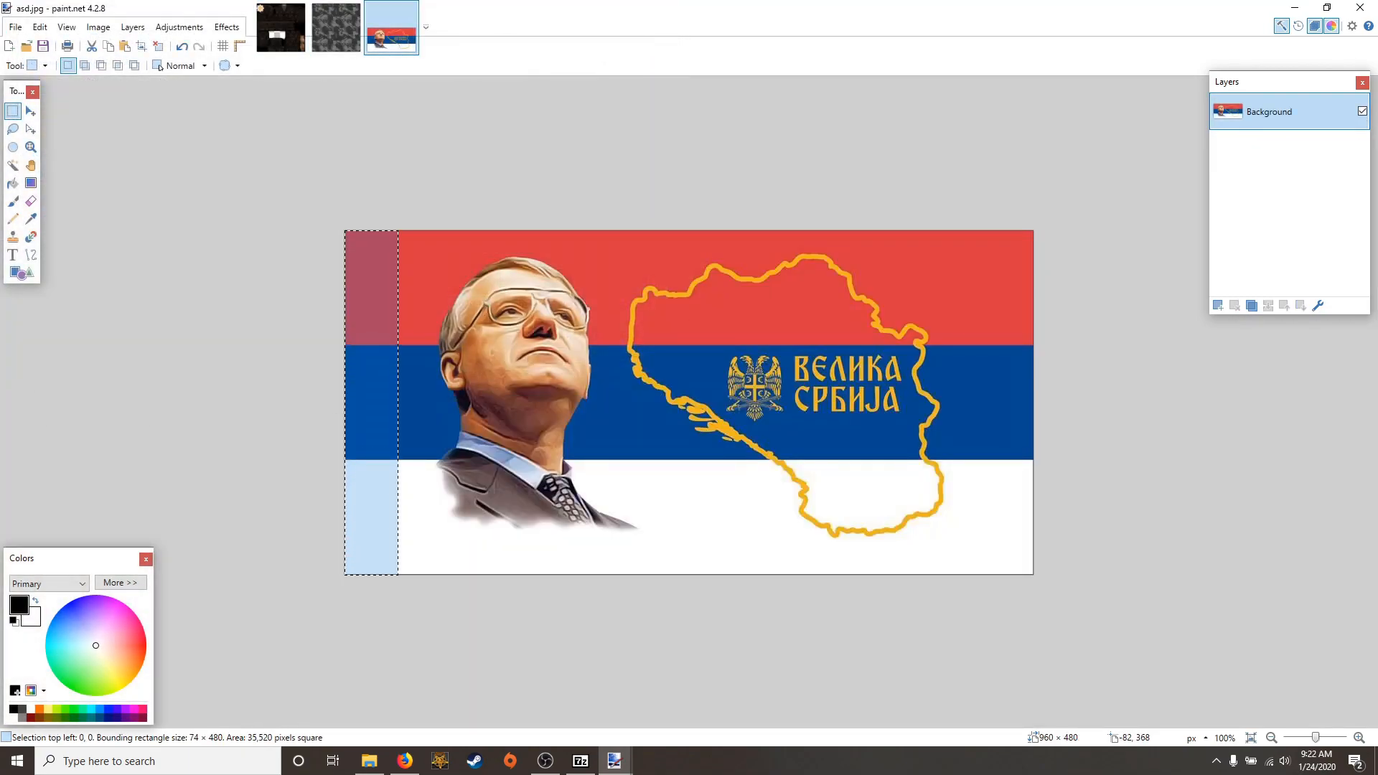
Return to ger_sniper.dds, merge the camouflage layer down into the Background and add a new empty layer
{"action": "left_click", "coordinate": [281, 28]}
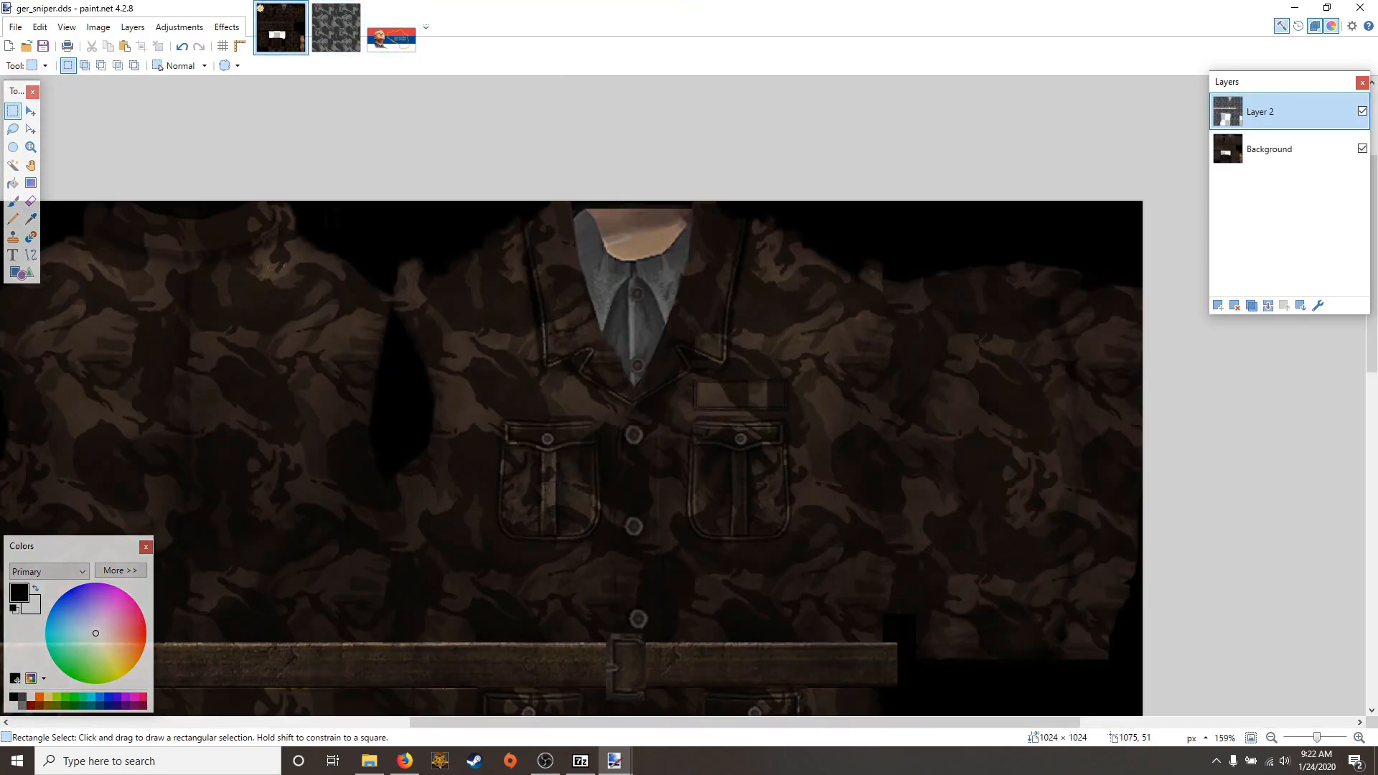
{"action": "left_click", "coordinate": [1268, 305]}
{"action": "left_click", "coordinate": [1219, 305]}
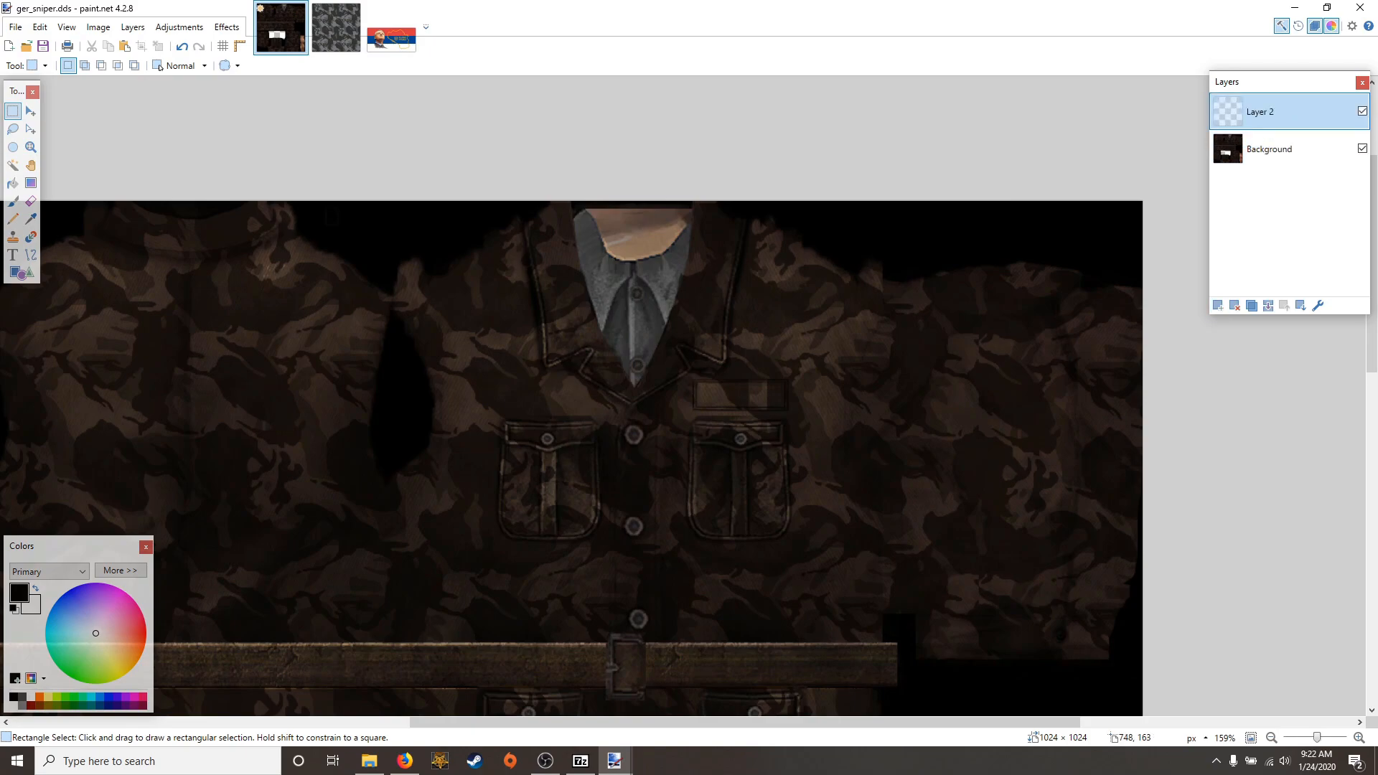
Paste the flag strip on the new layer, resize it to 71 × 35 pixels on the upper sleeve at 873, 140, and deselect
{"action": "key", "text": "ctrl+v"}
{"action": "left_click_drag", "start_coordinate": [63, 322], "coordinate": [1035, 464]}
{"action": "scroll", "coordinate": [1017, 551], "scroll_direction": "up", "scroll_amount": 1}
{"action": "scroll", "coordinate": [1075, 422], "scroll_direction": "down", "scroll_amount": 5}
{"action": "left_click_drag", "start_coordinate": [1062, 312], "coordinate": [1086, 378]}
{"action": "scroll", "coordinate": [1083, 579], "scroll_direction": "up", "scroll_amount": 5}
{"action": "scroll", "coordinate": [1099, 510], "scroll_direction": "down", "scroll_amount": 3}
{"action": "scroll", "coordinate": [1089, 492], "scroll_direction": "right", "scroll_amount": 3}
{"action": "scroll", "coordinate": [1086, 495], "scroll_direction": "up", "scroll_amount": 3}
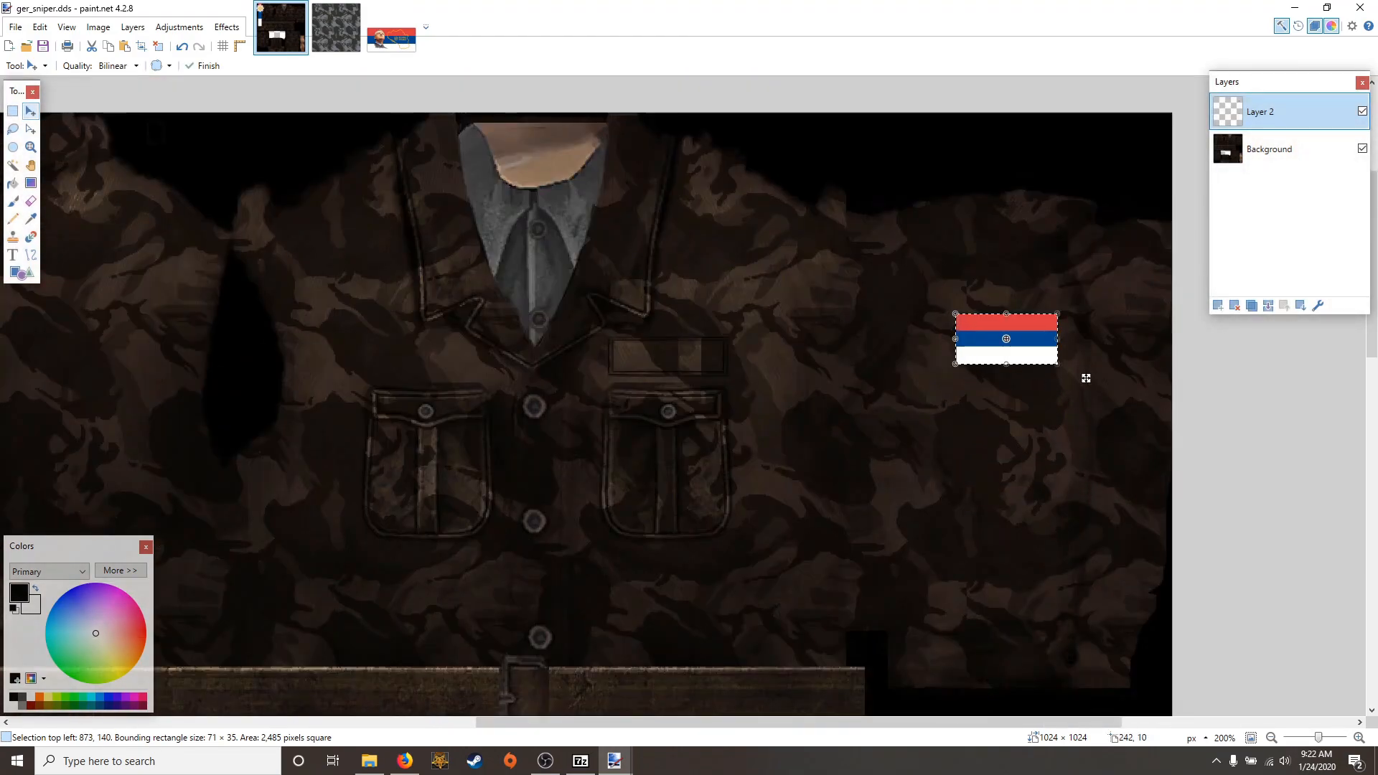
{"action": "key", "text": "s"}
{"action": "key", "text": "ctrl+d"}
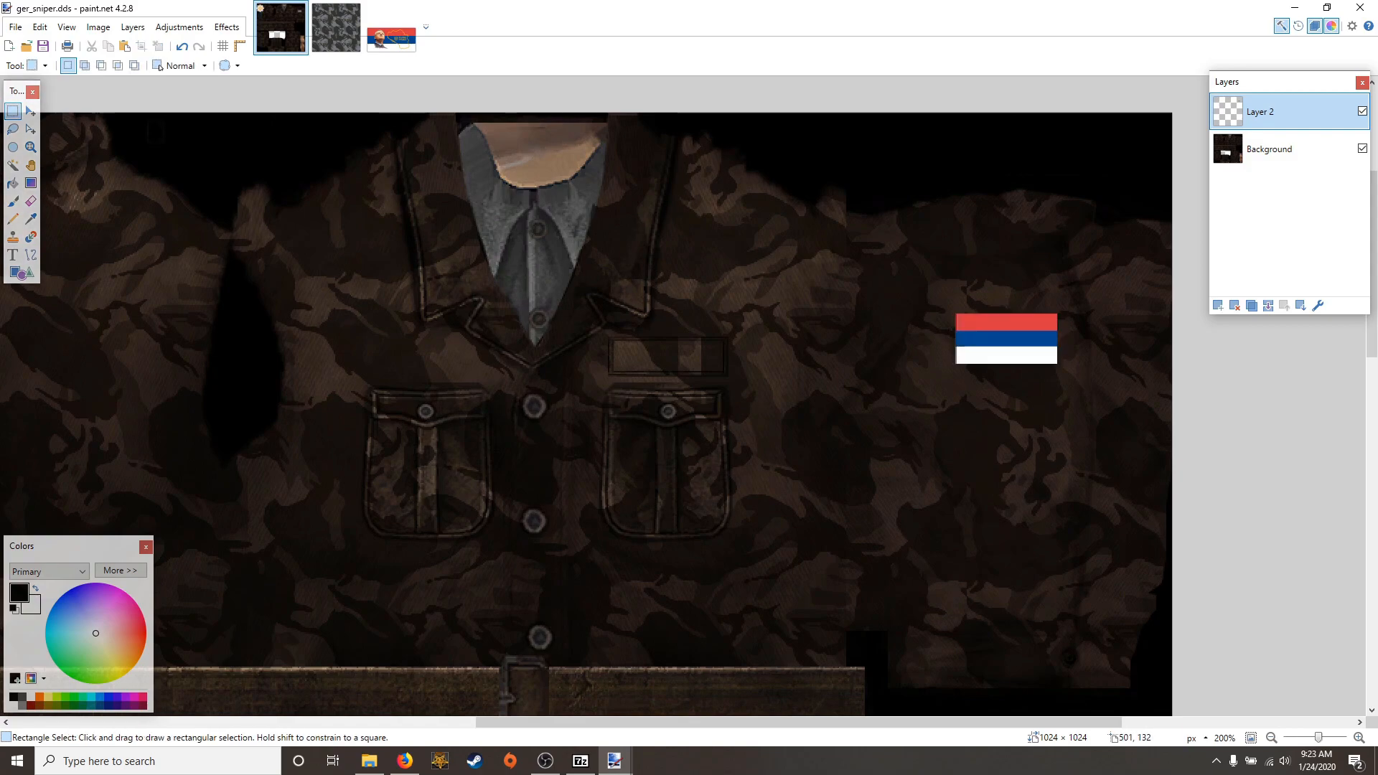
Save the image to the Desktop as ger_sniper#test.dds in DirectDraw Surface format with BC1 (Linear, DXT1) compression, flattening the layers
{"action": "left_click", "coordinate": [15, 27]}
{"action": "left_click", "coordinate": [29, 136]}
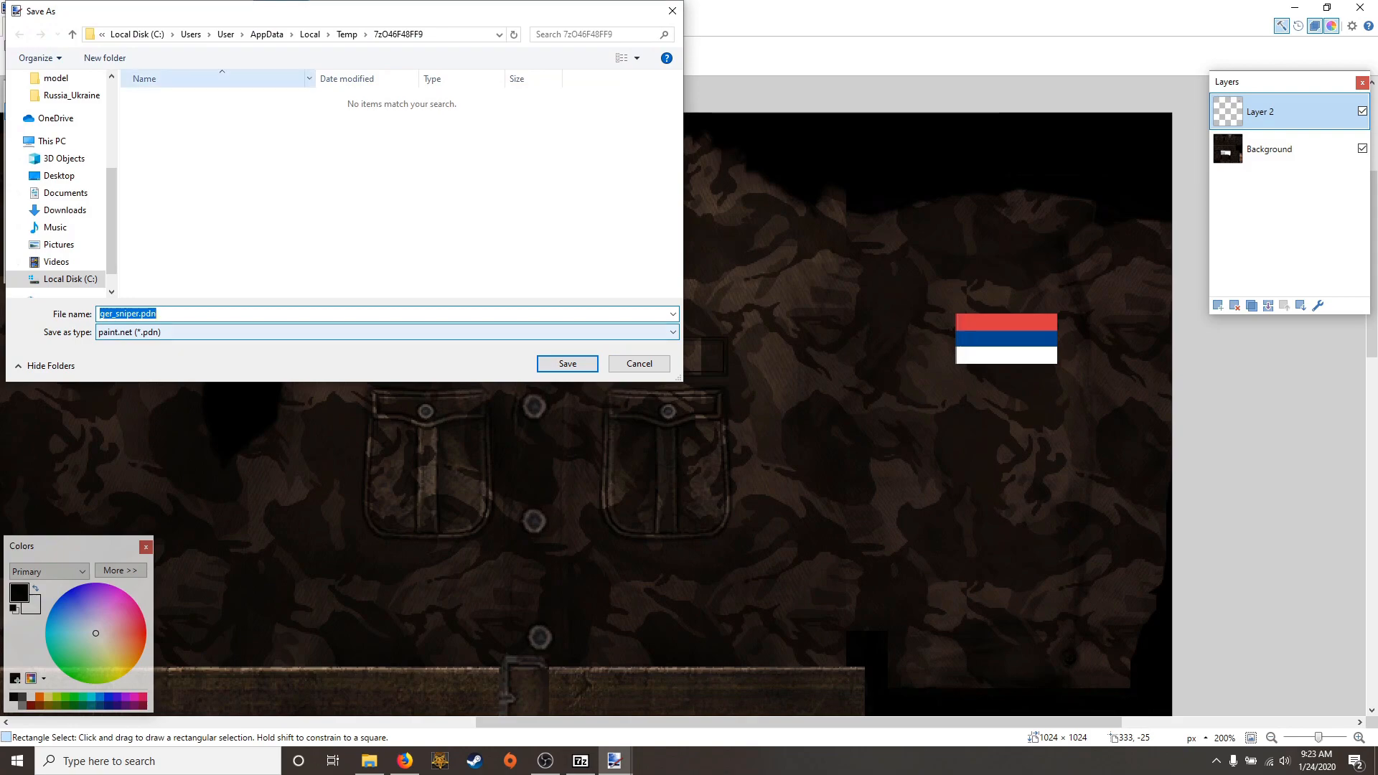
{"action": "left_click", "coordinate": [244, 332]}
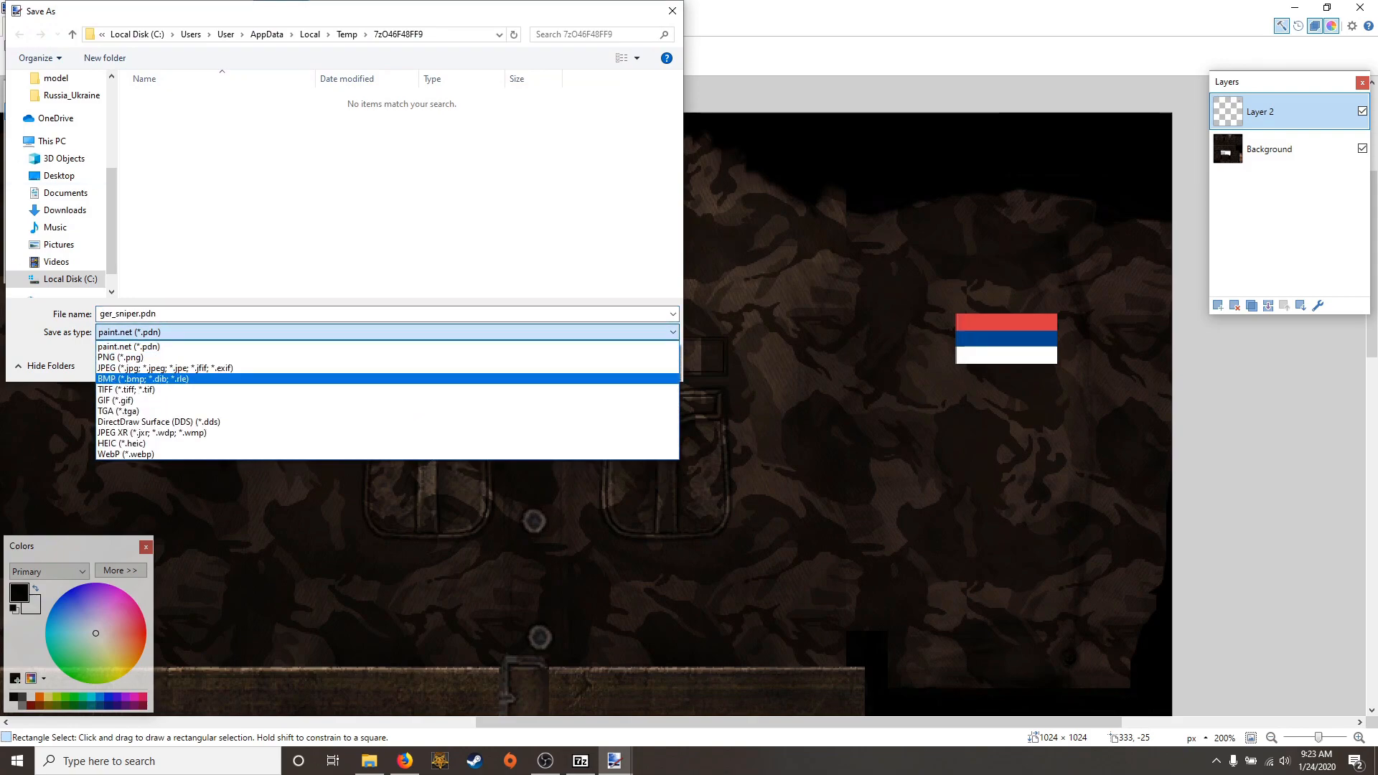
{"action": "left_click", "coordinate": [244, 422]}
{"action": "left_click", "coordinate": [245, 314]}
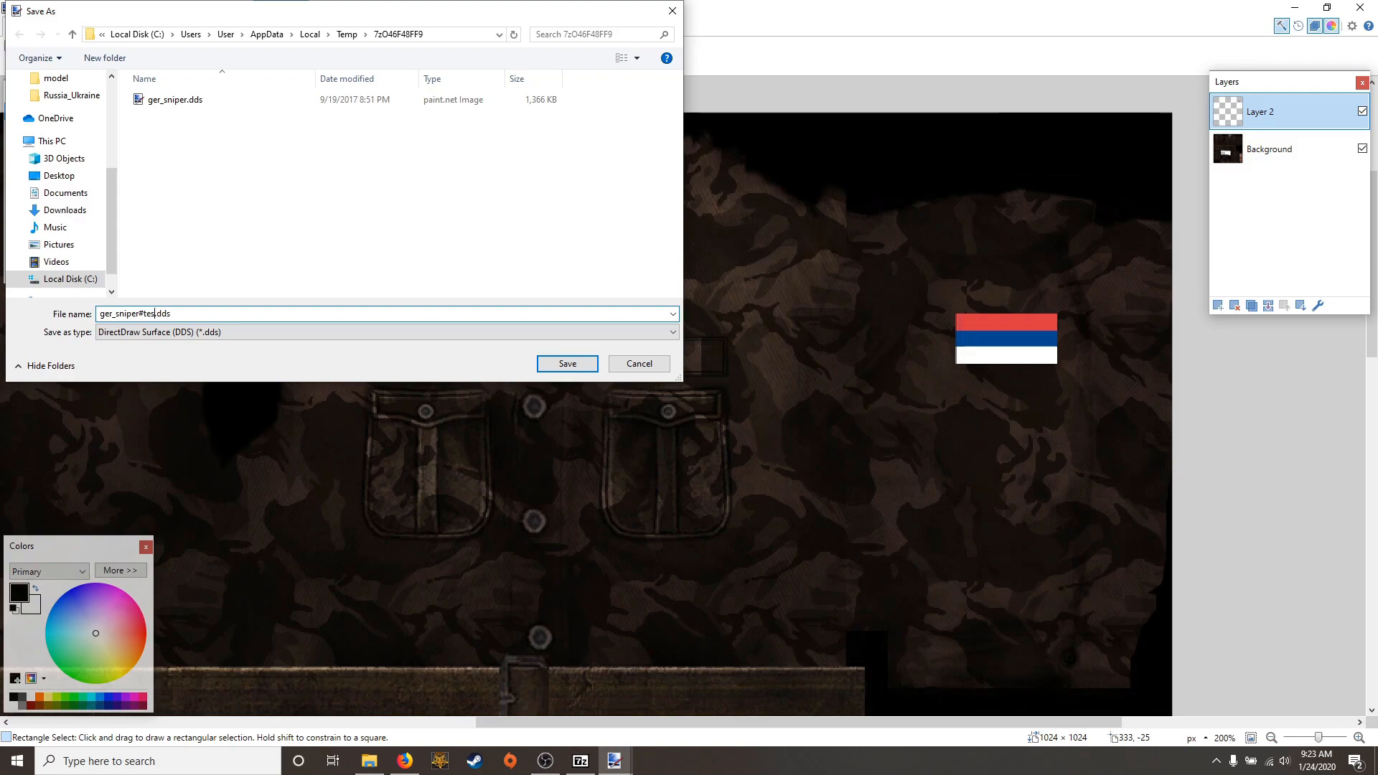
{"action": "left_click", "coordinate": [59, 176]}
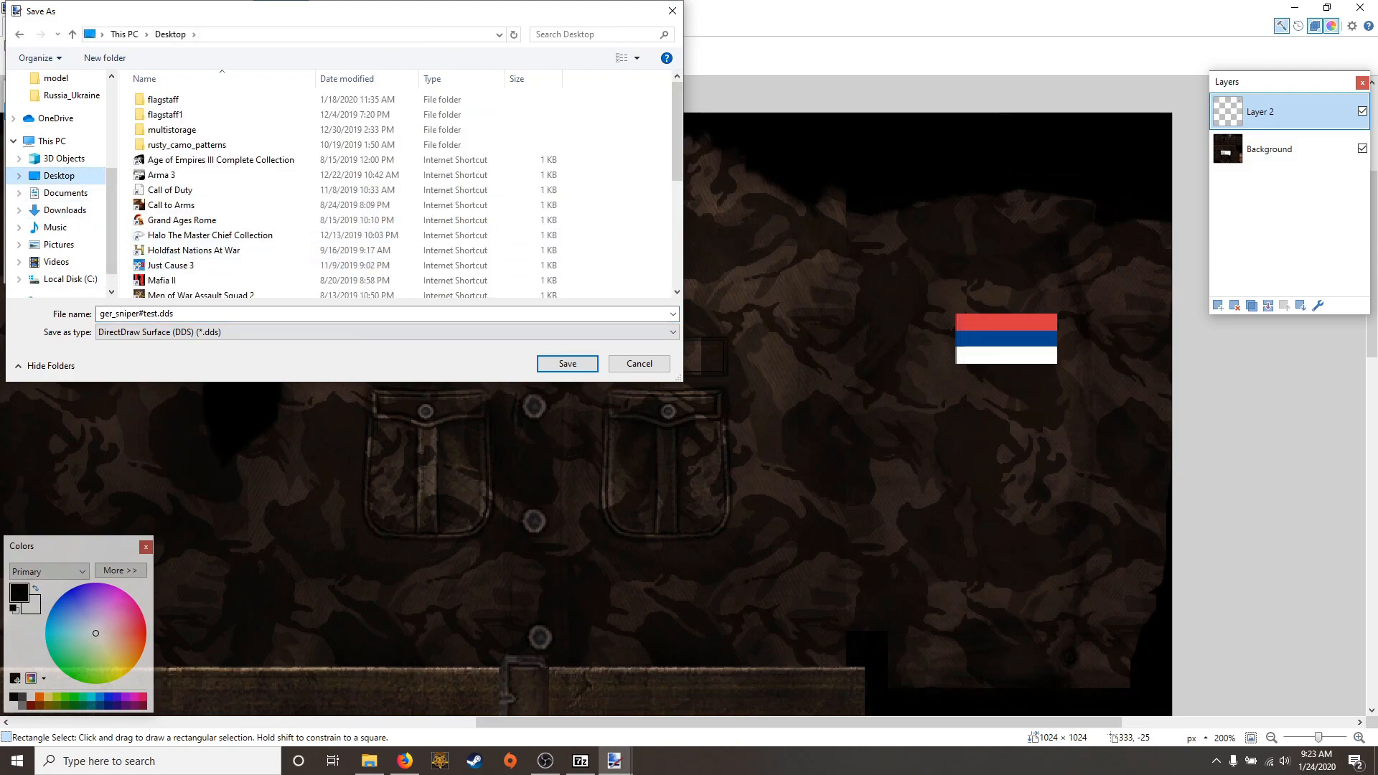
{"action": "left_click", "coordinate": [567, 364]}
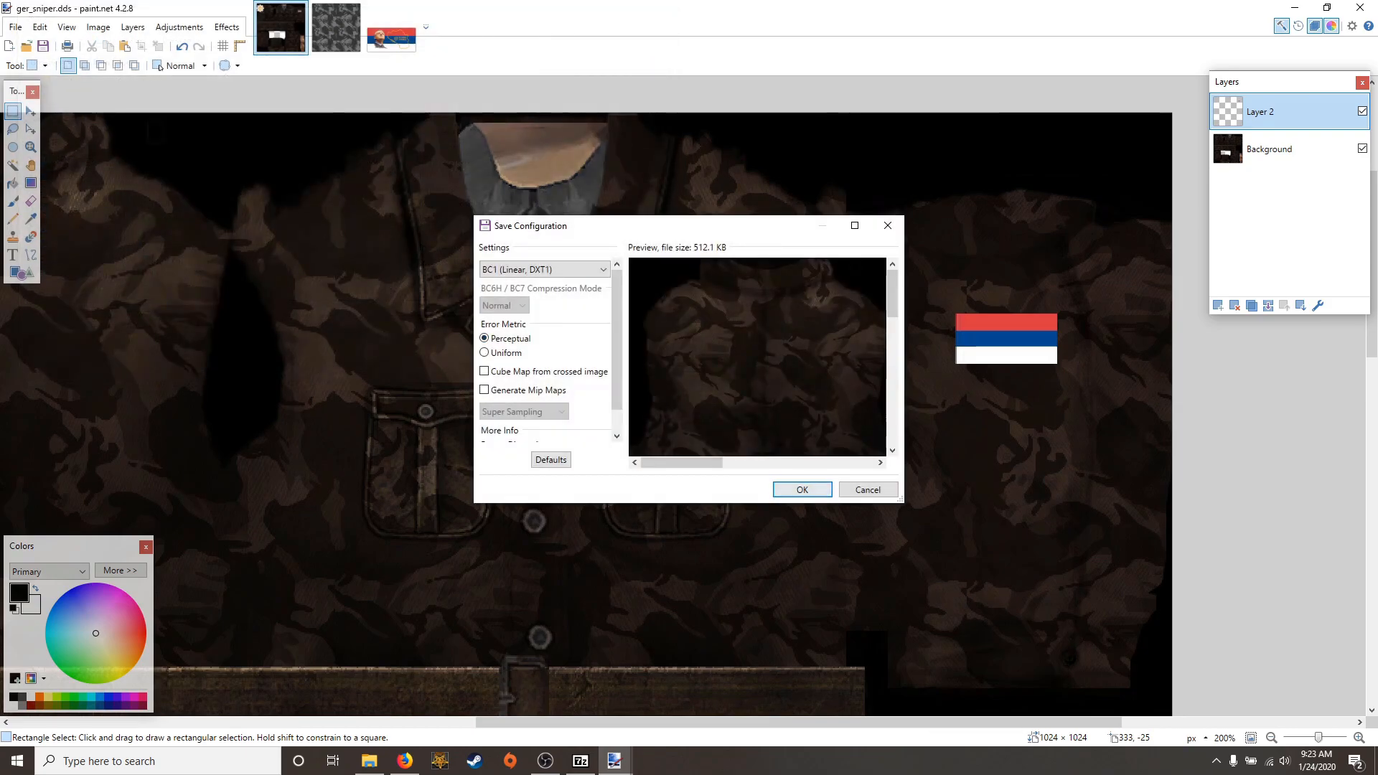
{"action": "left_click", "coordinate": [804, 489]}
{"action": "left_click", "coordinate": [707, 407]}
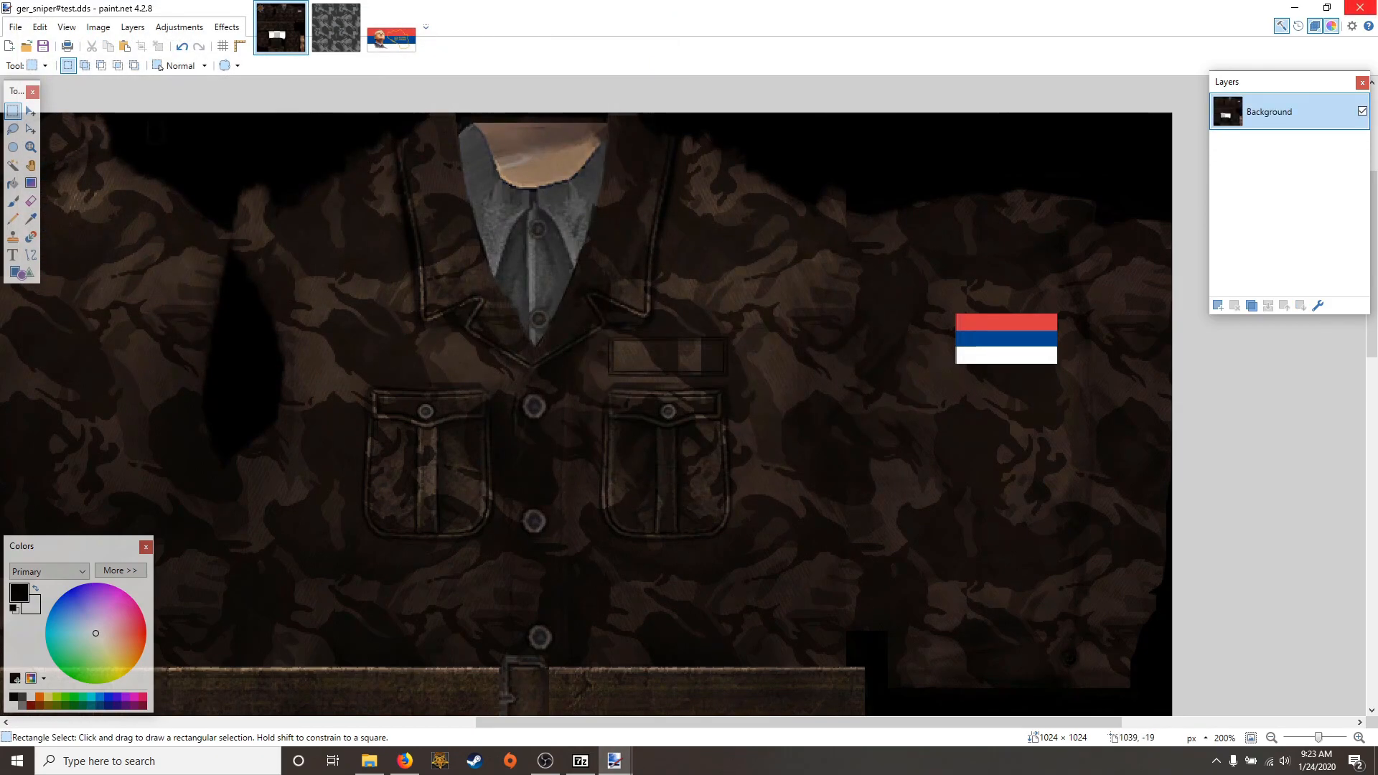
Close paint.net and add ger_sniper#test.dds from the desktop to the yug_soldier folder in the - europe.pak archive
{"action": "left_click", "coordinate": [1361, 8]}
{"action": "left_click_drag", "start_coordinate": [245, 535], "coordinate": [934, 517]}
{"action": "left_click", "coordinate": [682, 439]}
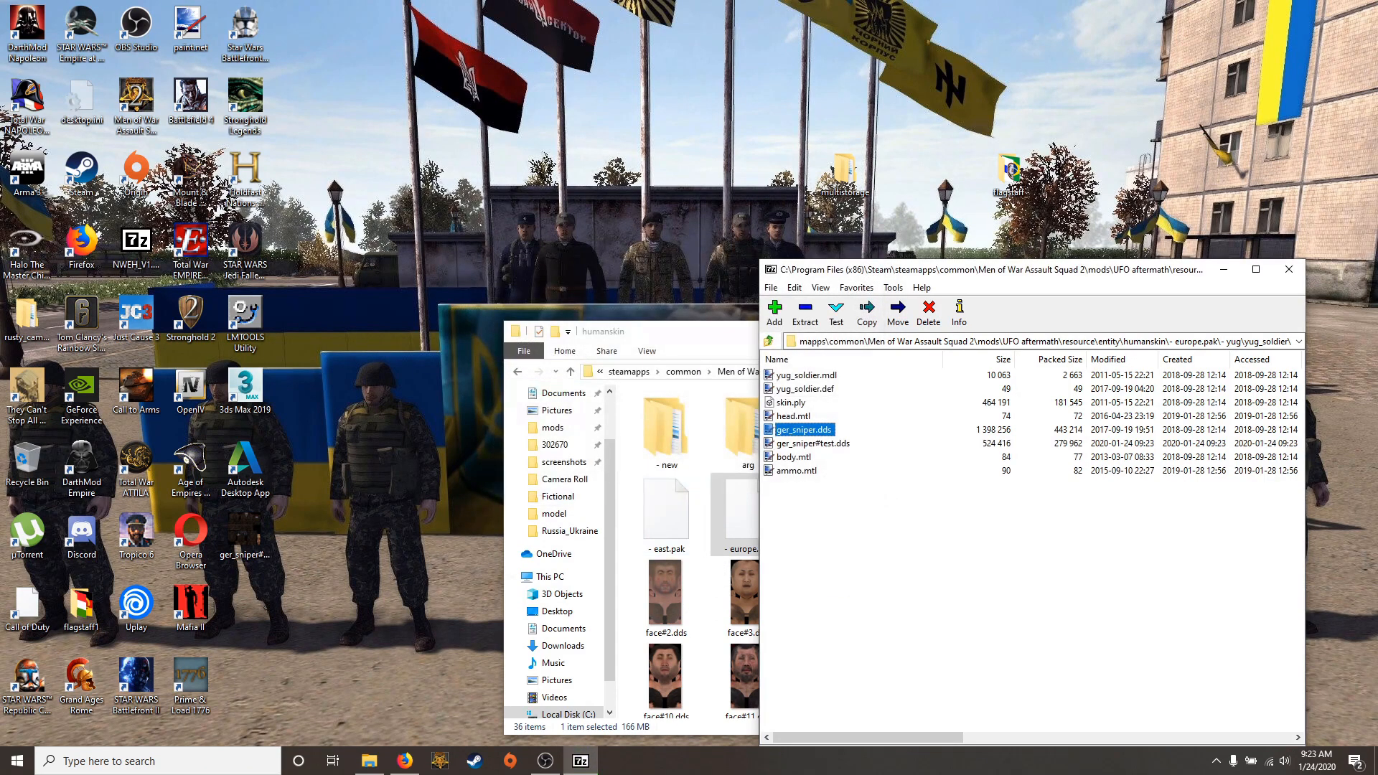
Discard the desktop copy of ger_sniper#test.dds, empty the Recycle Bin, and close the archive and humanskin folder windows
{"action": "left_click_drag", "start_coordinate": [245, 535], "coordinate": [29, 460]}
{"action": "right_click", "coordinate": [31, 457]}
{"action": "left_click", "coordinate": [86, 484]}
{"action": "left_click", "coordinate": [746, 429]}
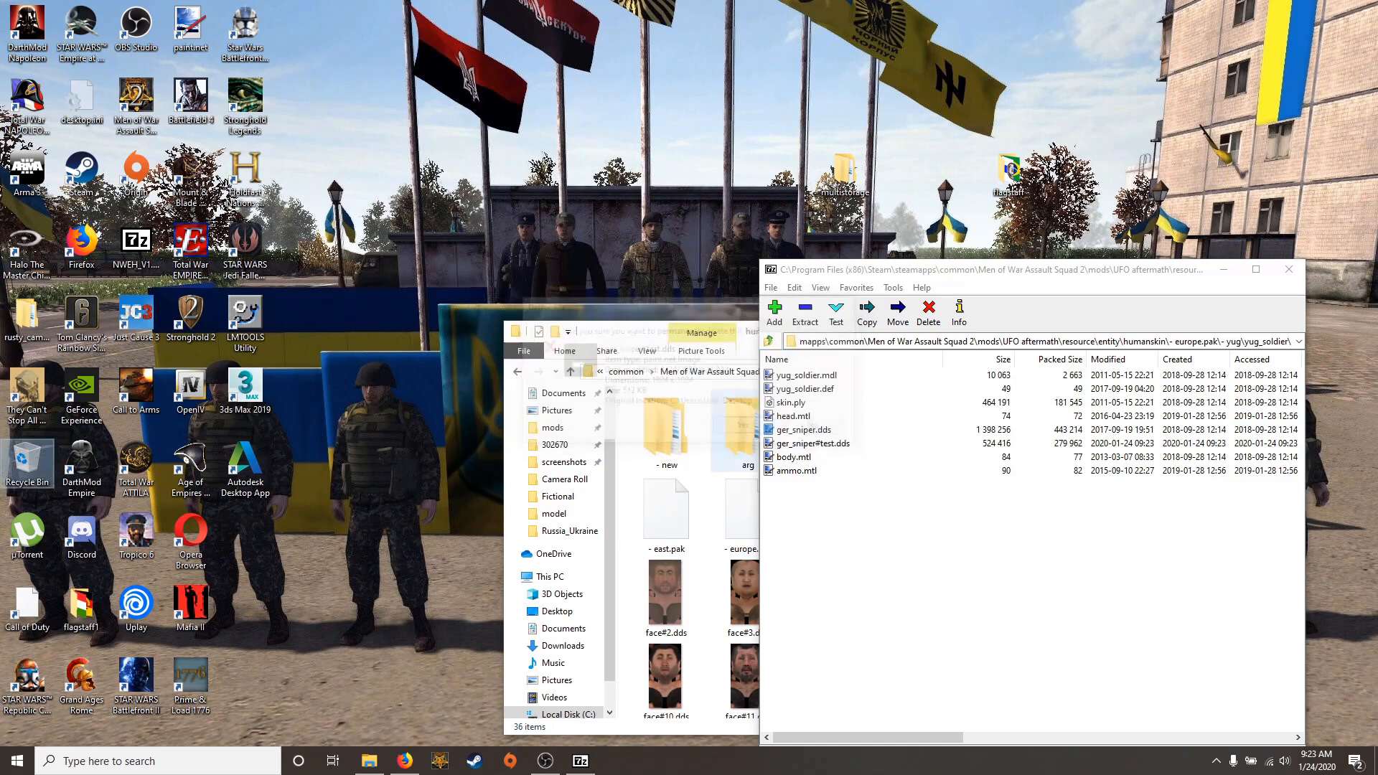
{"action": "left_click", "coordinate": [1289, 270]}
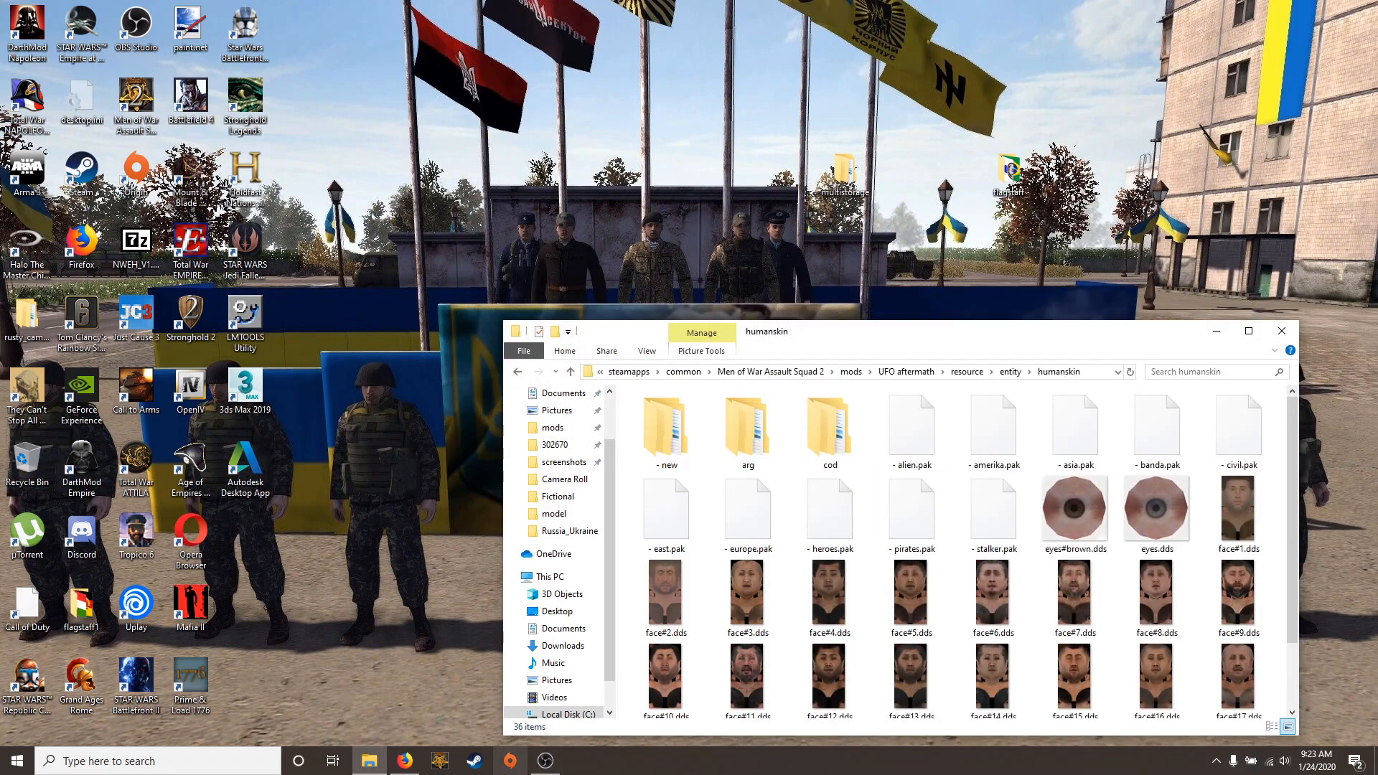
{"action": "left_click", "coordinate": [1282, 331]}
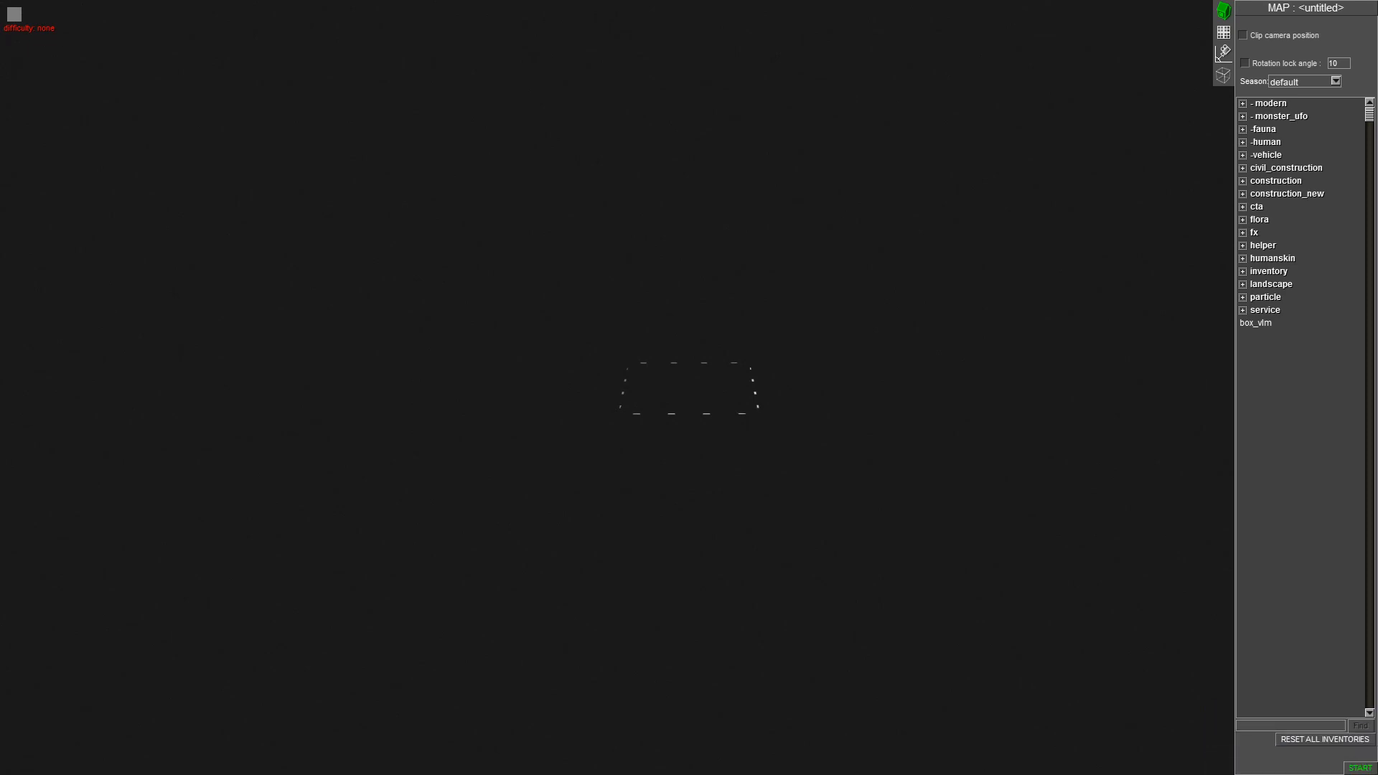
In the Men of War Assault Squad 2 editor, switch to mission editing and expand the yug units under -human, mp
{"action": "left_click", "coordinate": [1222, 52]}
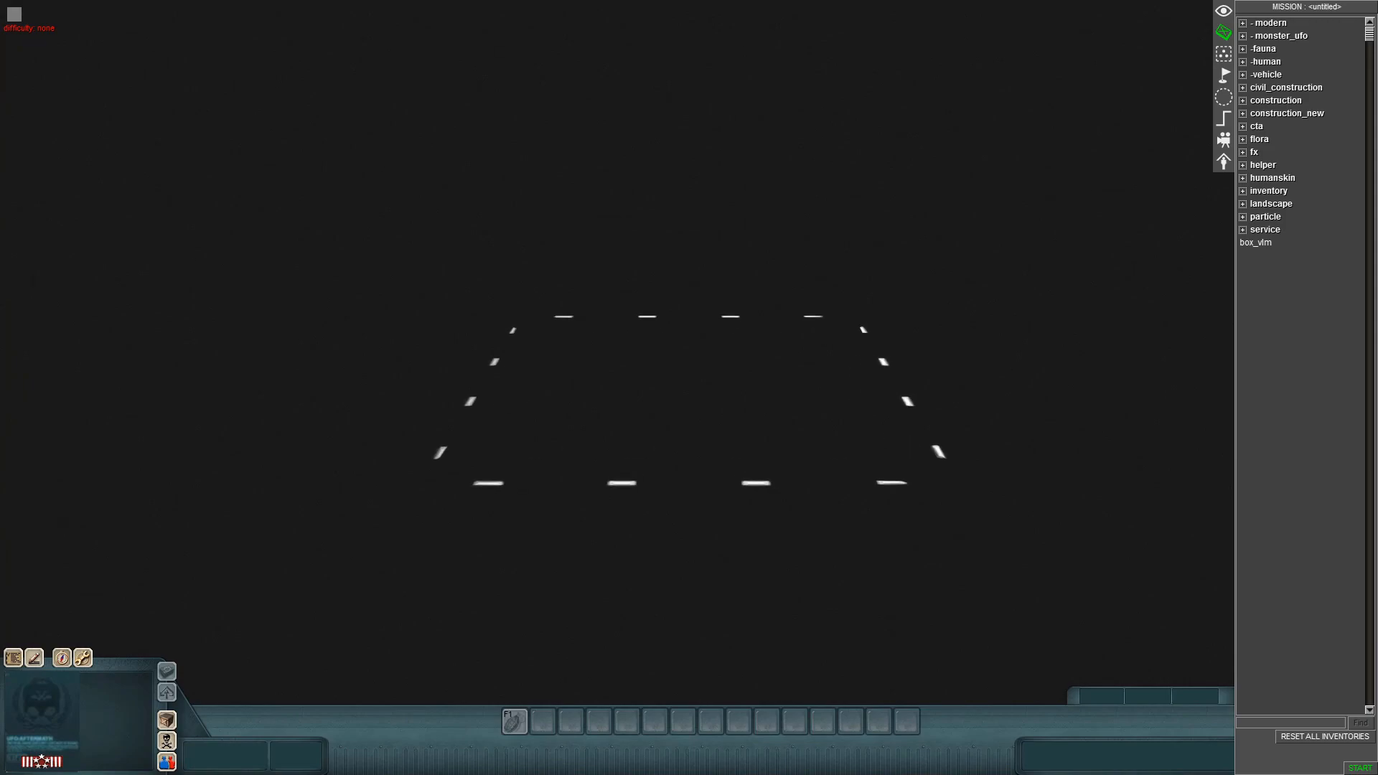
{"action": "left_click", "coordinate": [1243, 62]}
{"action": "left_click", "coordinate": [1254, 102]}
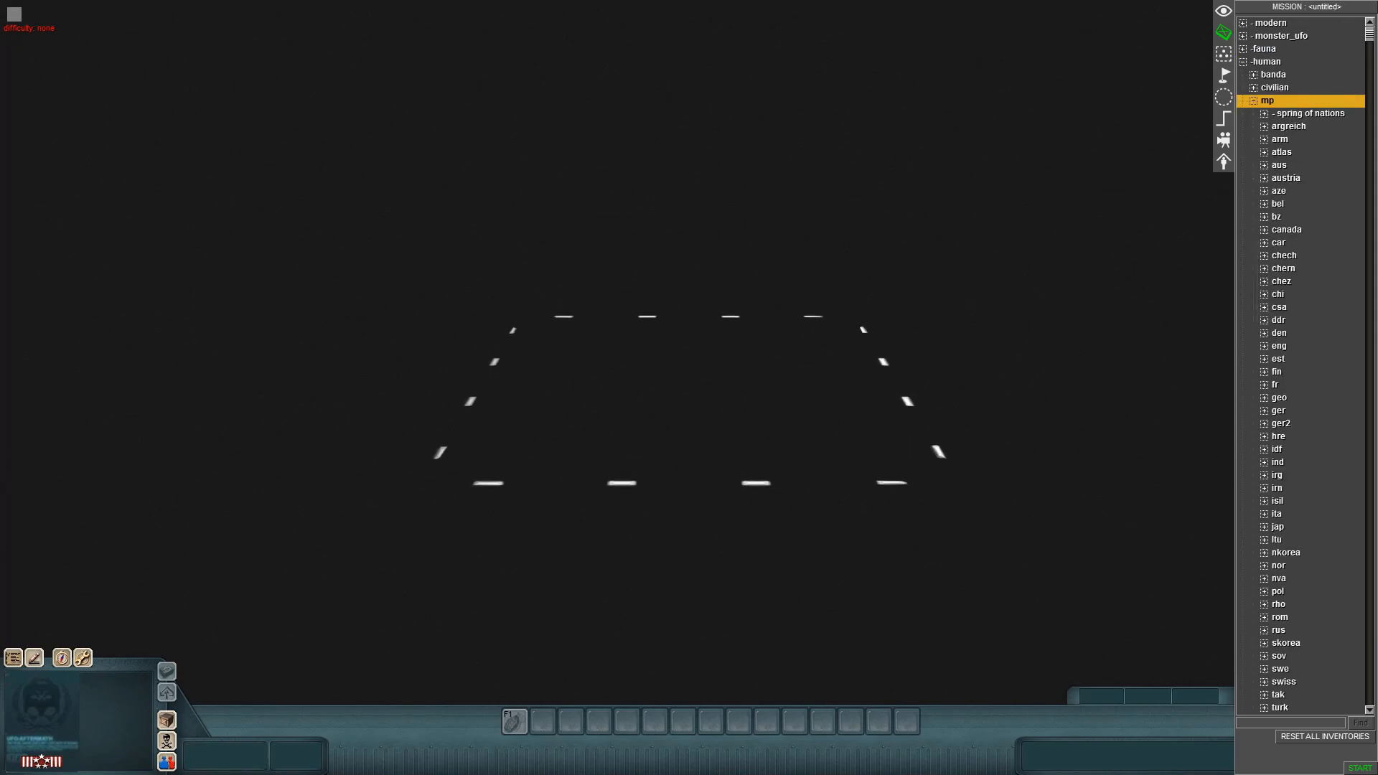
{"action": "scroll", "coordinate": [1300, 366], "scroll_direction": "down", "scroll_amount": 5}
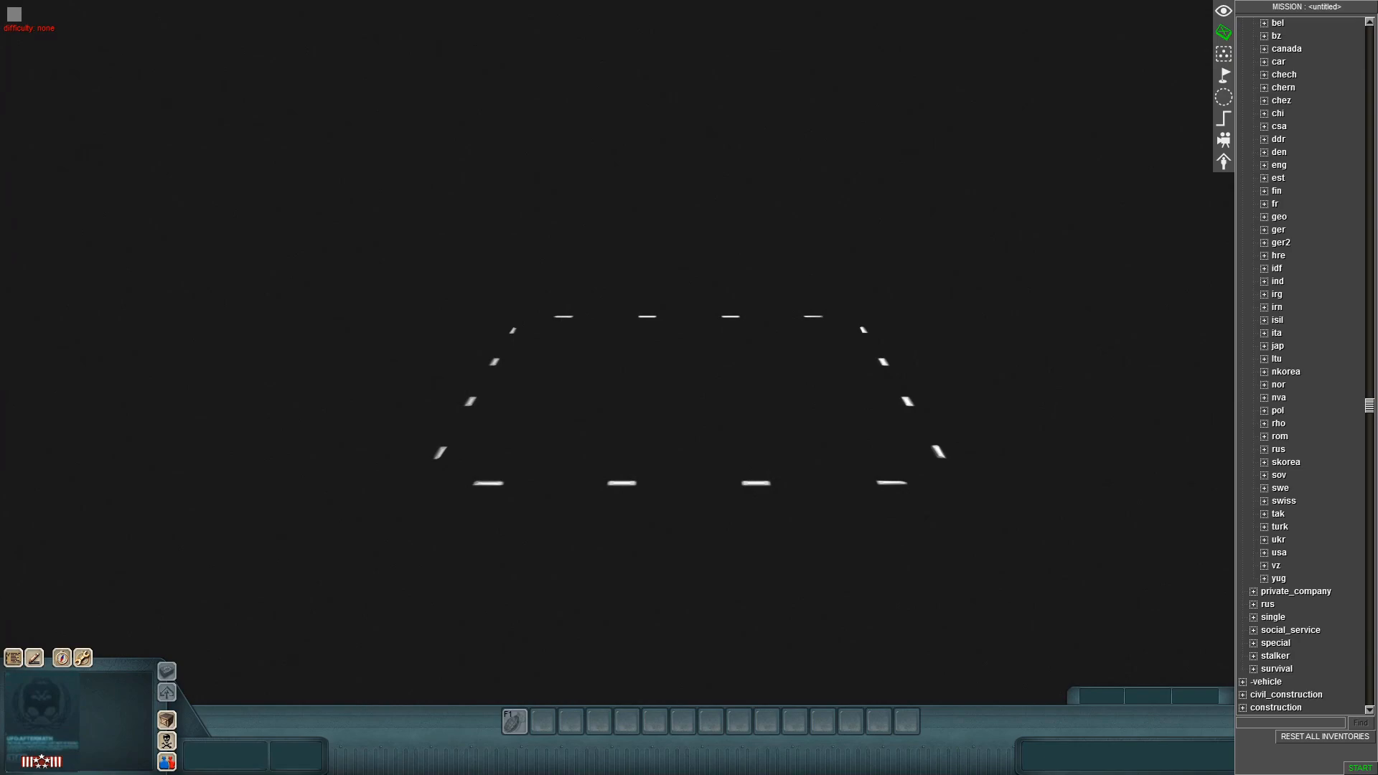
{"action": "left_click", "coordinate": [1265, 579]}
{"action": "scroll", "coordinate": [1265, 579], "scroll_direction": "down", "scroll_amount": 3}
Try the asrifle soldier on the map, look through its texture mod options, and delete the soldier
{"action": "left_click", "coordinate": [1285, 514]}
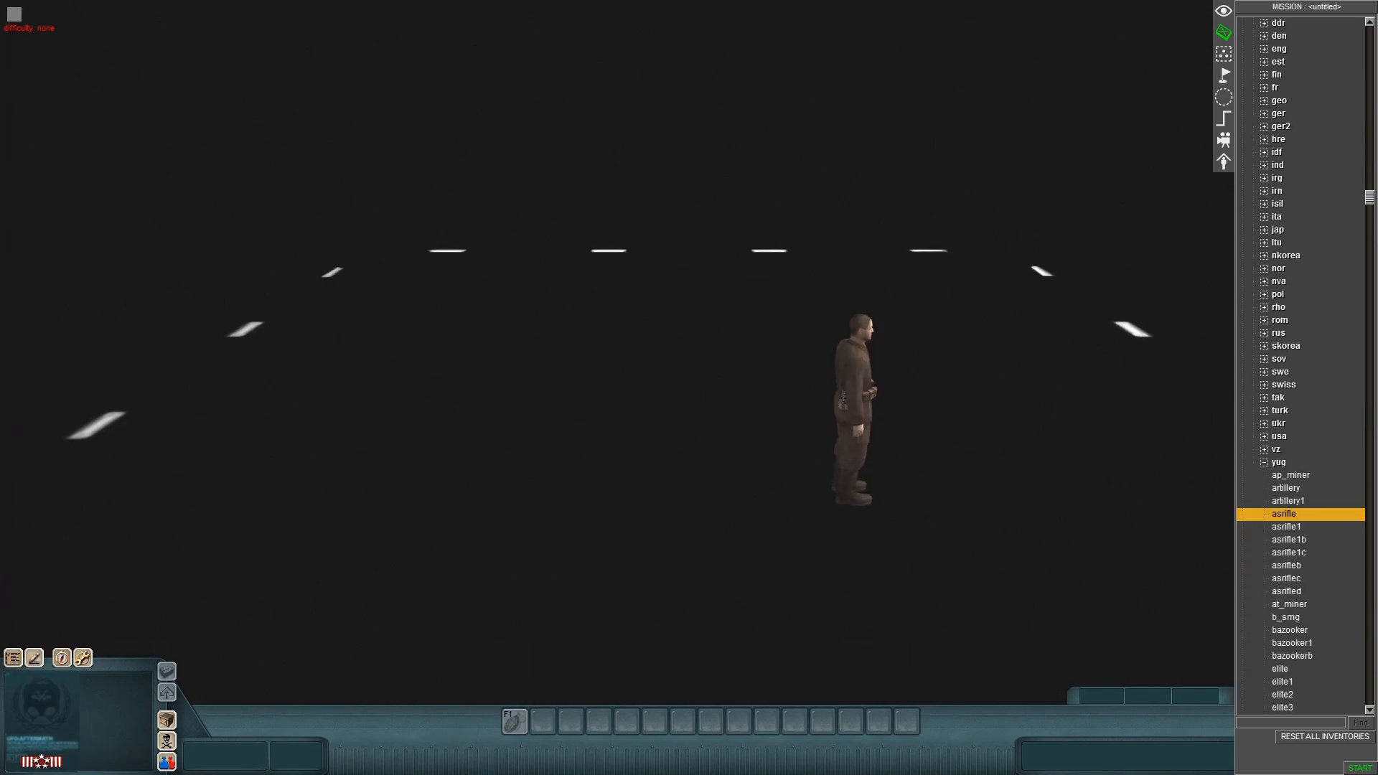
{"action": "left_click", "coordinate": [811, 214]}
{"action": "scroll", "coordinate": [1303, 445], "scroll_direction": "down", "scroll_amount": 2}
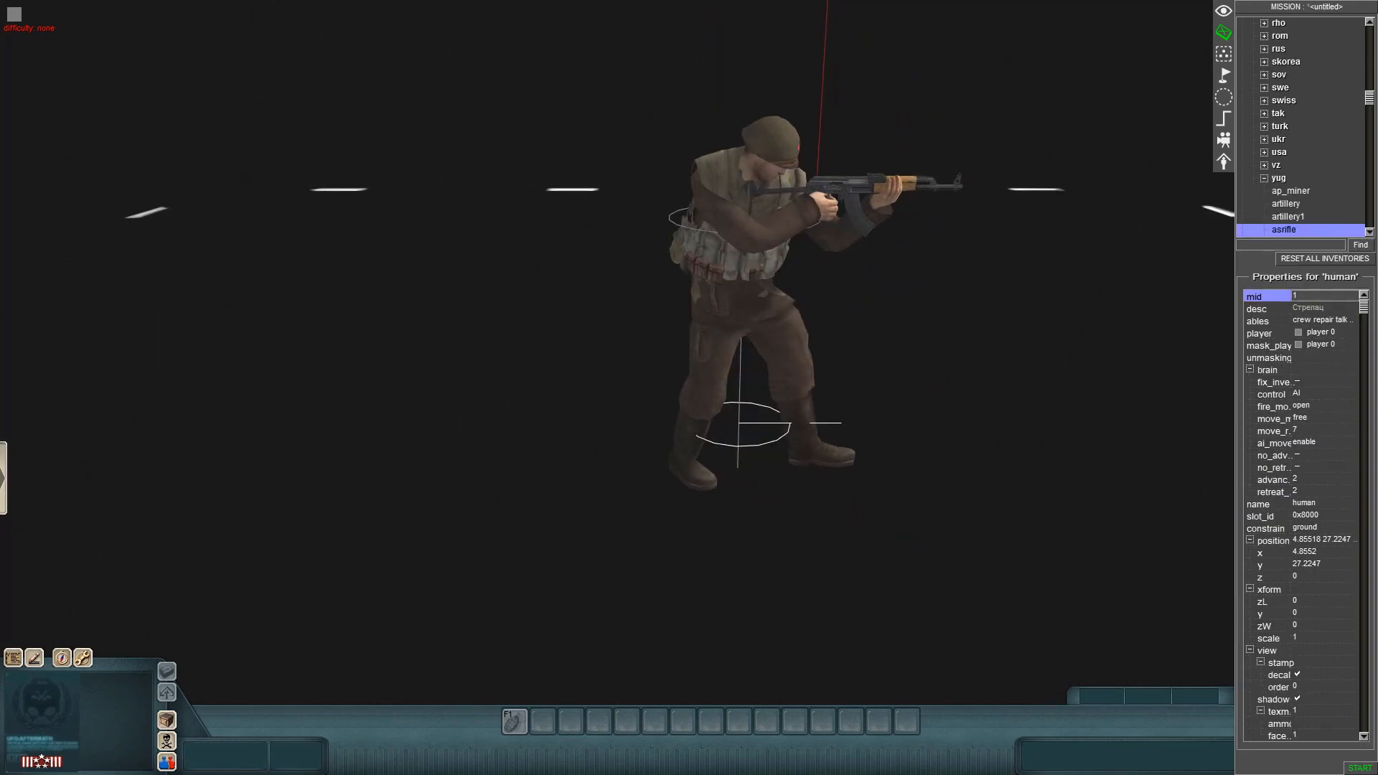
{"action": "left_click", "coordinate": [1352, 662]}
{"action": "left_click", "coordinate": [1354, 662]}
{"action": "scroll", "coordinate": [1349, 632], "scroll_direction": "down", "scroll_amount": 3}
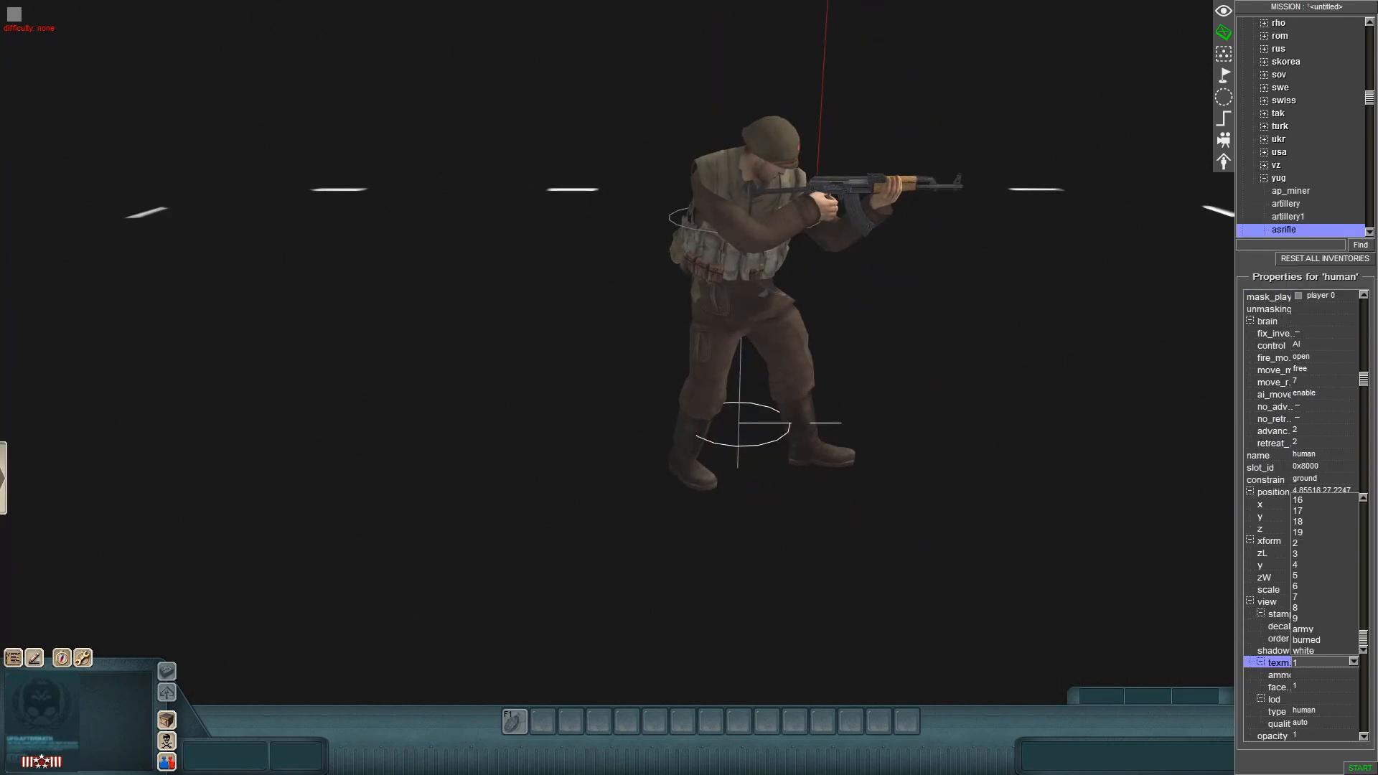
{"action": "left_click", "coordinate": [1354, 662]}
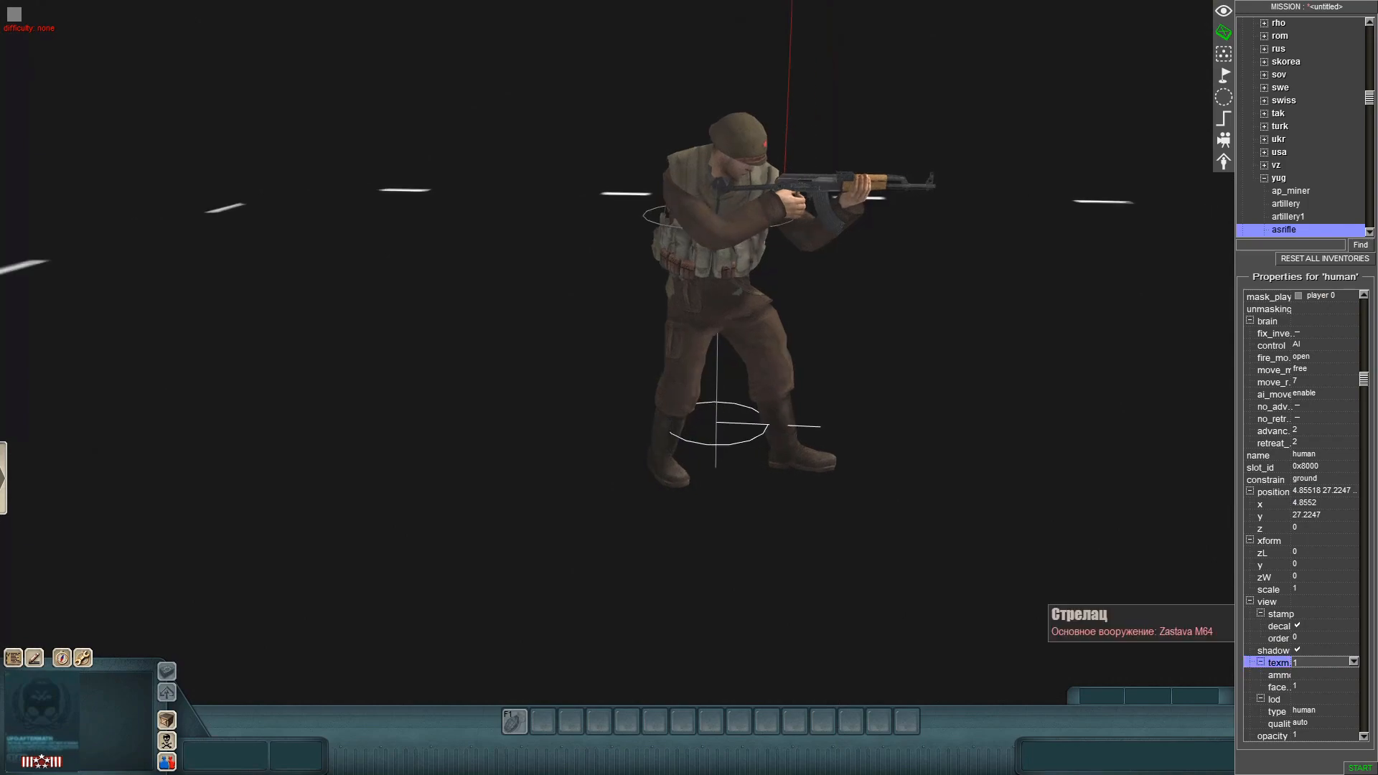
{"action": "key", "text": "Delete"}
Place the asrifle1 soldier from the yug list on the map
{"action": "scroll", "coordinate": [1300, 517], "scroll_direction": "down", "scroll_amount": 5}
{"action": "double_click", "coordinate": [1287, 540]}
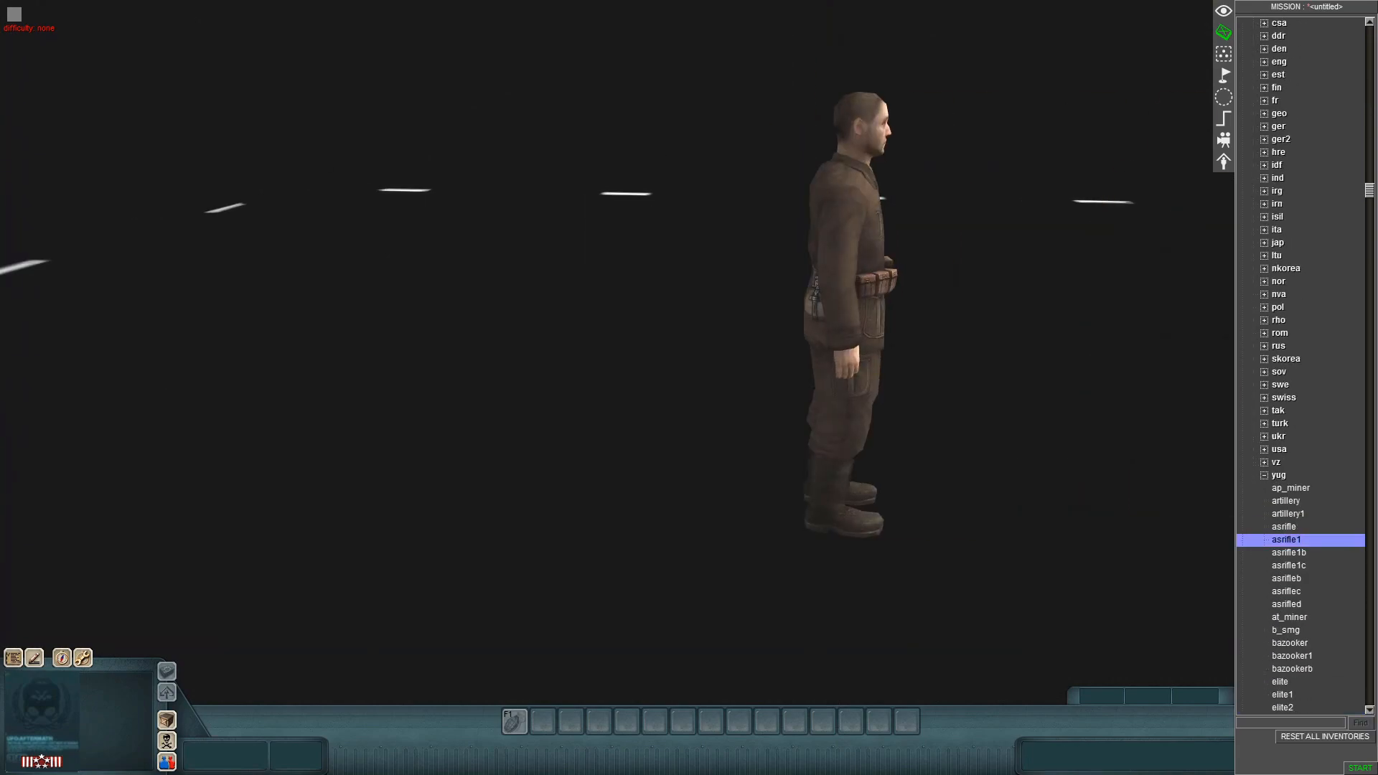
{"action": "left_click", "coordinate": [854, 309]}
Change the asrifle1 soldier's skin to yug_soldier and look through its texture mod options
{"action": "scroll", "coordinate": [1311, 502], "scroll_direction": "down", "scroll_amount": 7}
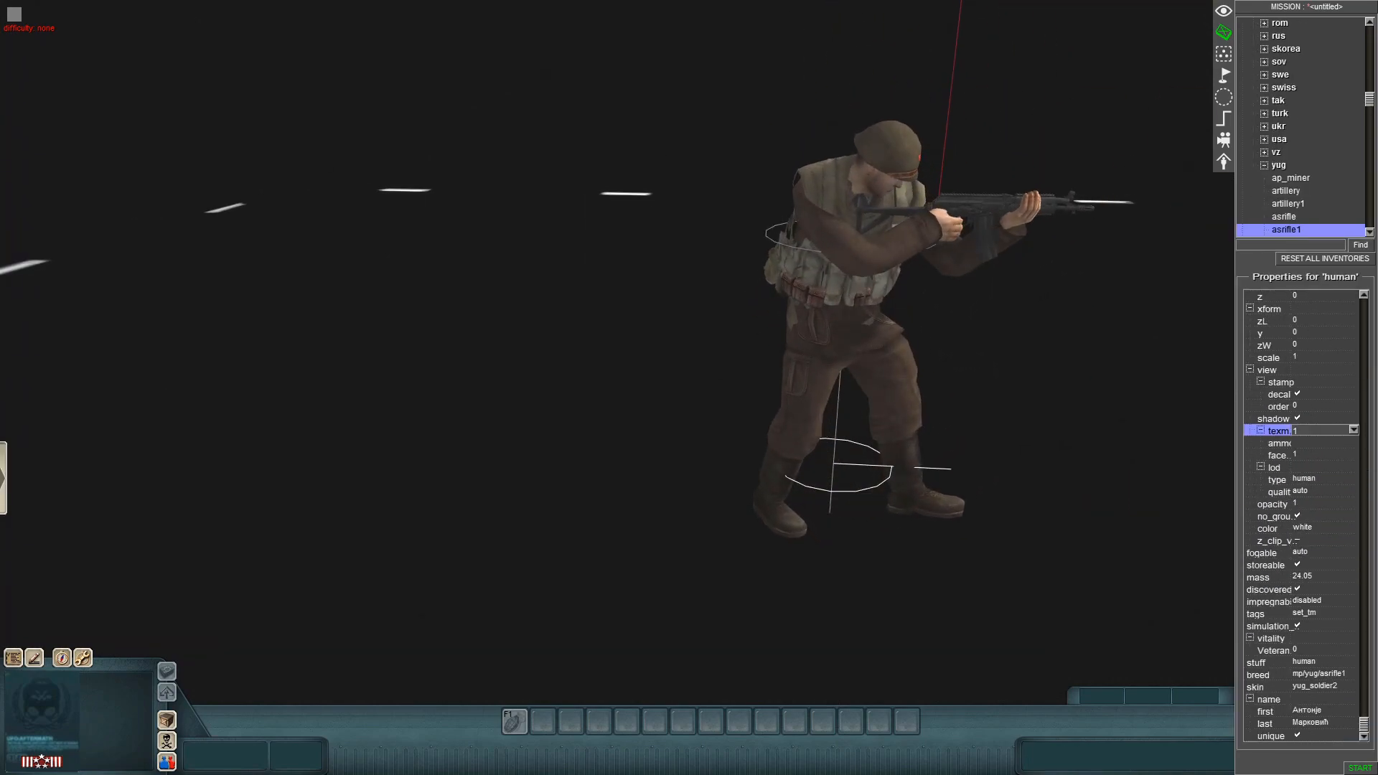
{"action": "left_click", "coordinate": [1352, 687]}
{"action": "left_click", "coordinate": [1354, 686]}
{"action": "left_click", "coordinate": [1353, 687]}
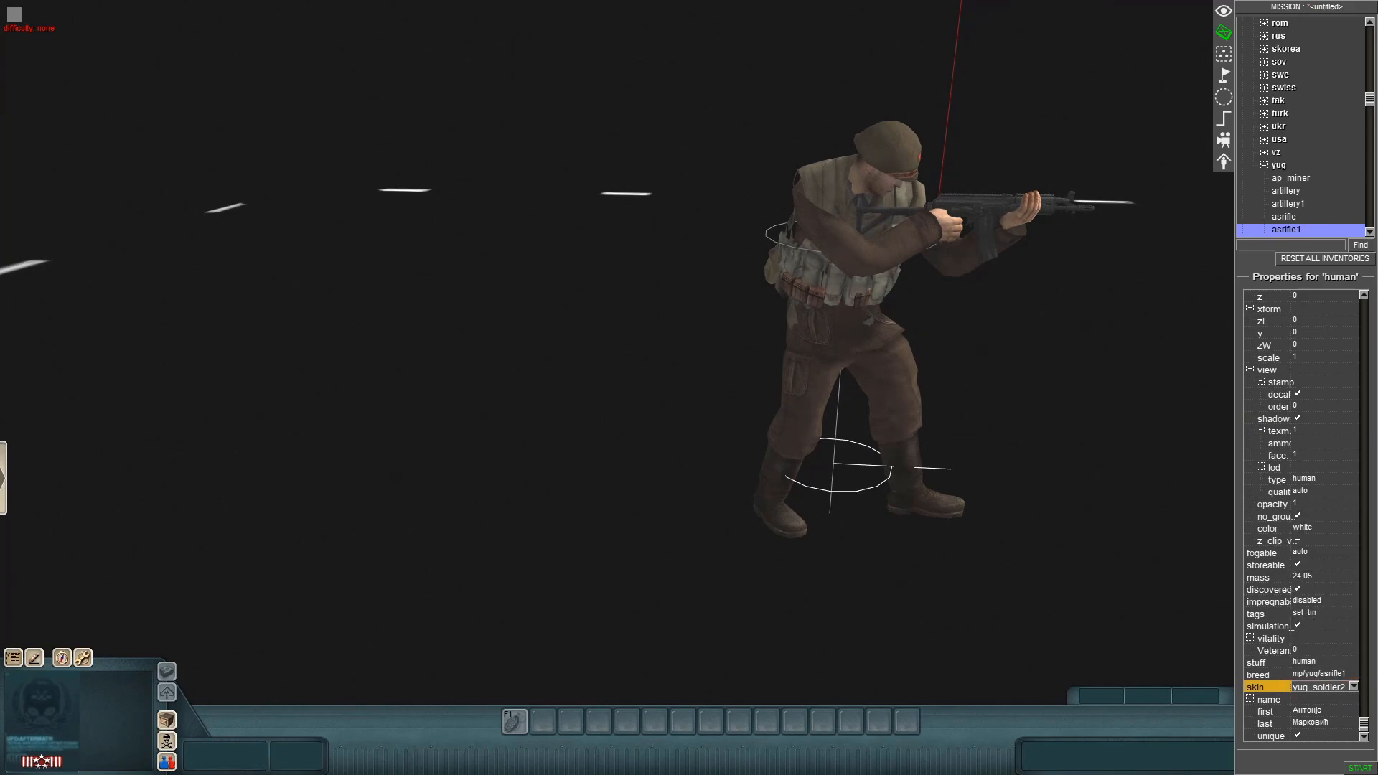
{"action": "left_click", "coordinate": [1354, 431]}
{"action": "left_click", "coordinate": [1354, 430]}
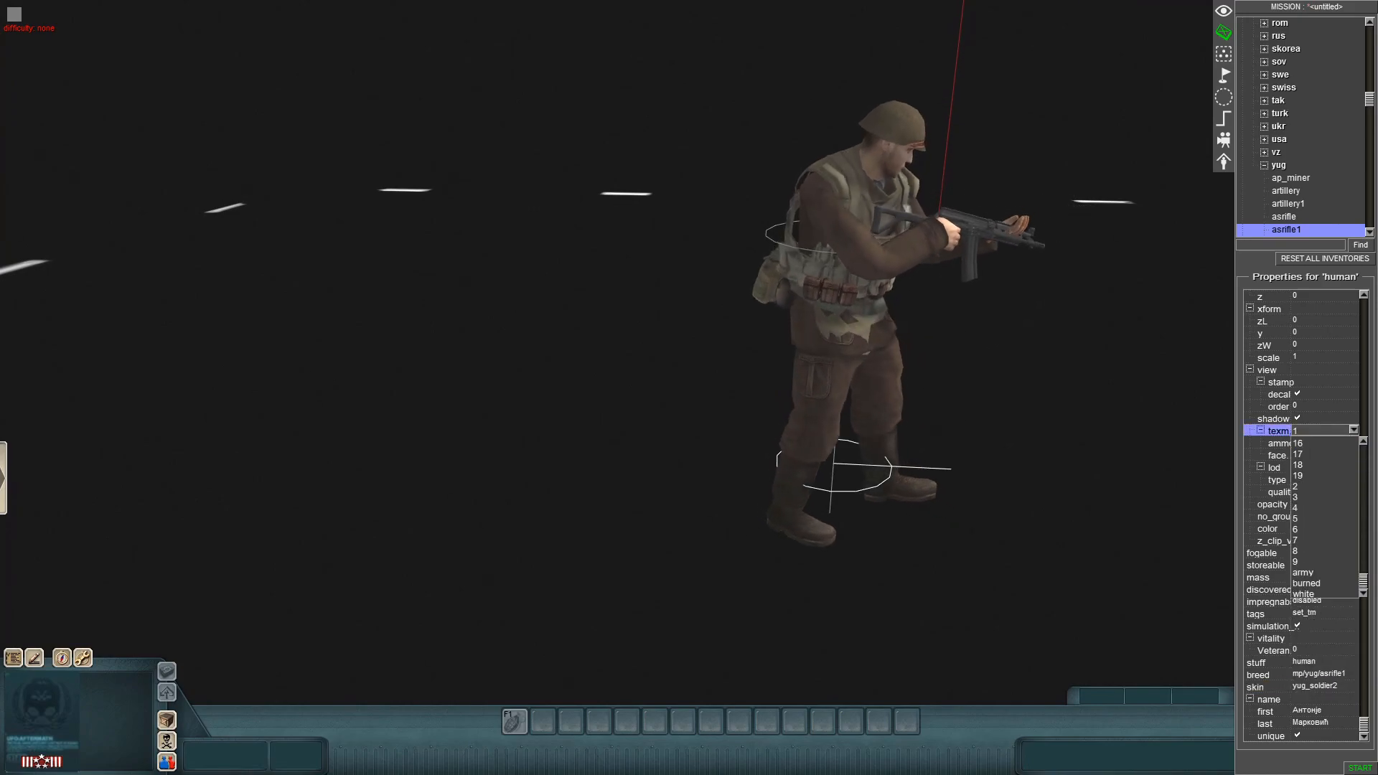
{"action": "left_click", "coordinate": [1354, 430]}
{"action": "left_click", "coordinate": [1353, 687]}
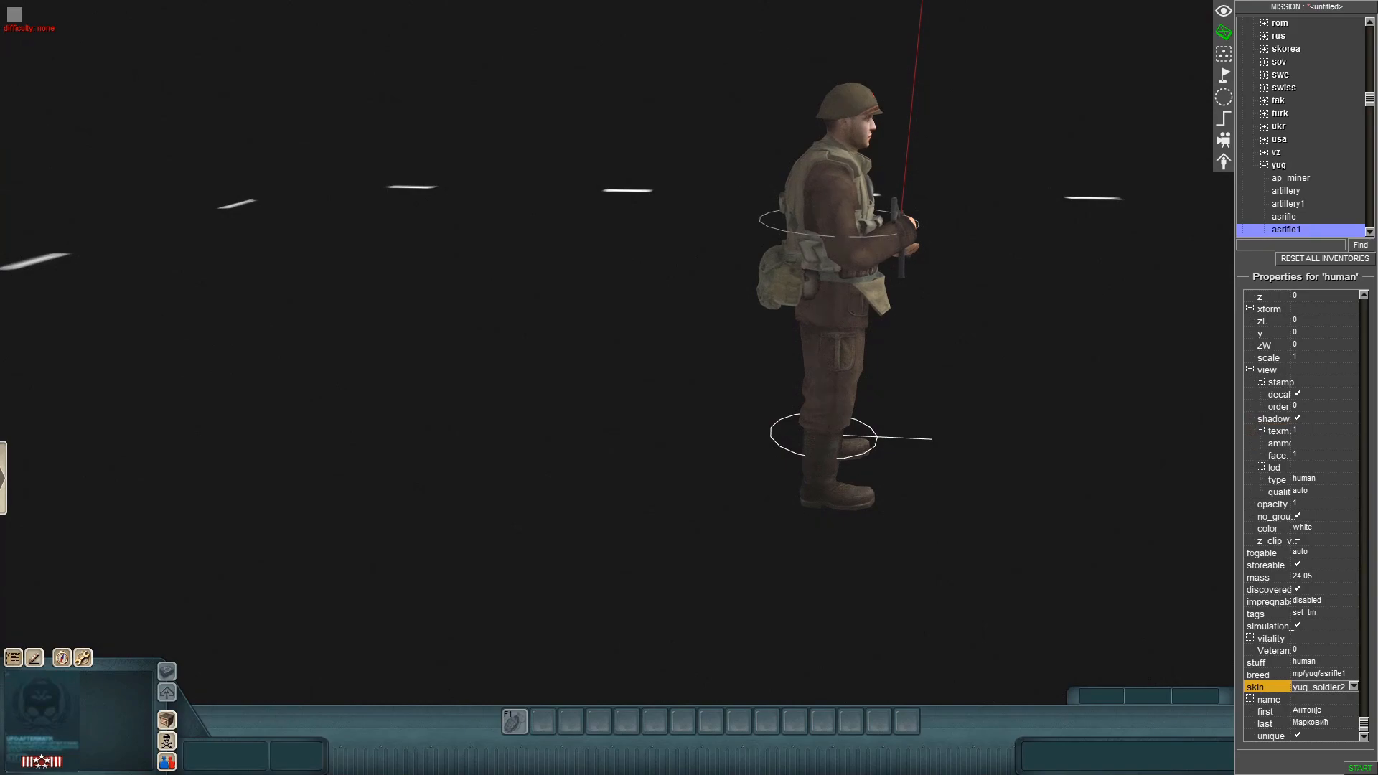
{"action": "double_click", "coordinate": [1354, 430]}
{"action": "scroll", "coordinate": [1326, 517], "scroll_direction": "down", "scroll_amount": 2}
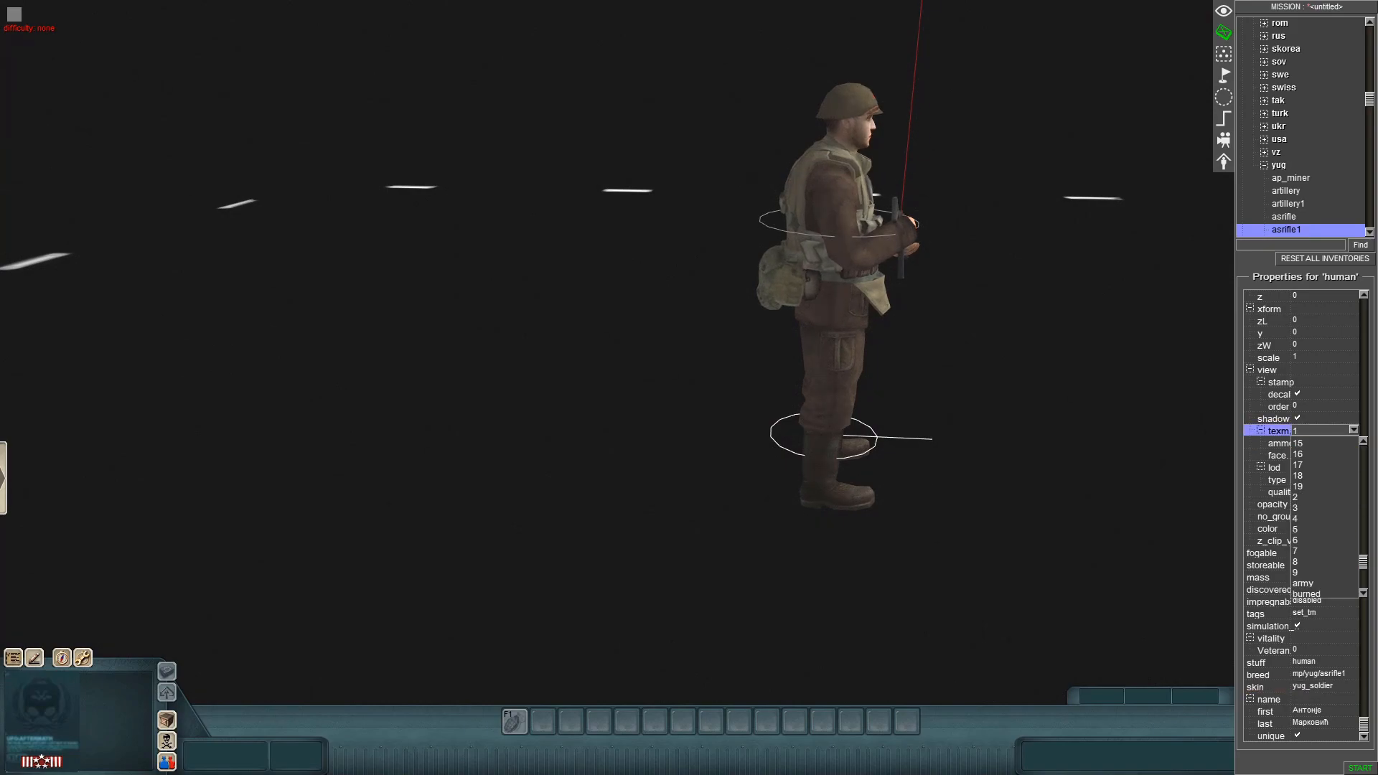
{"action": "key", "text": "Escape"}
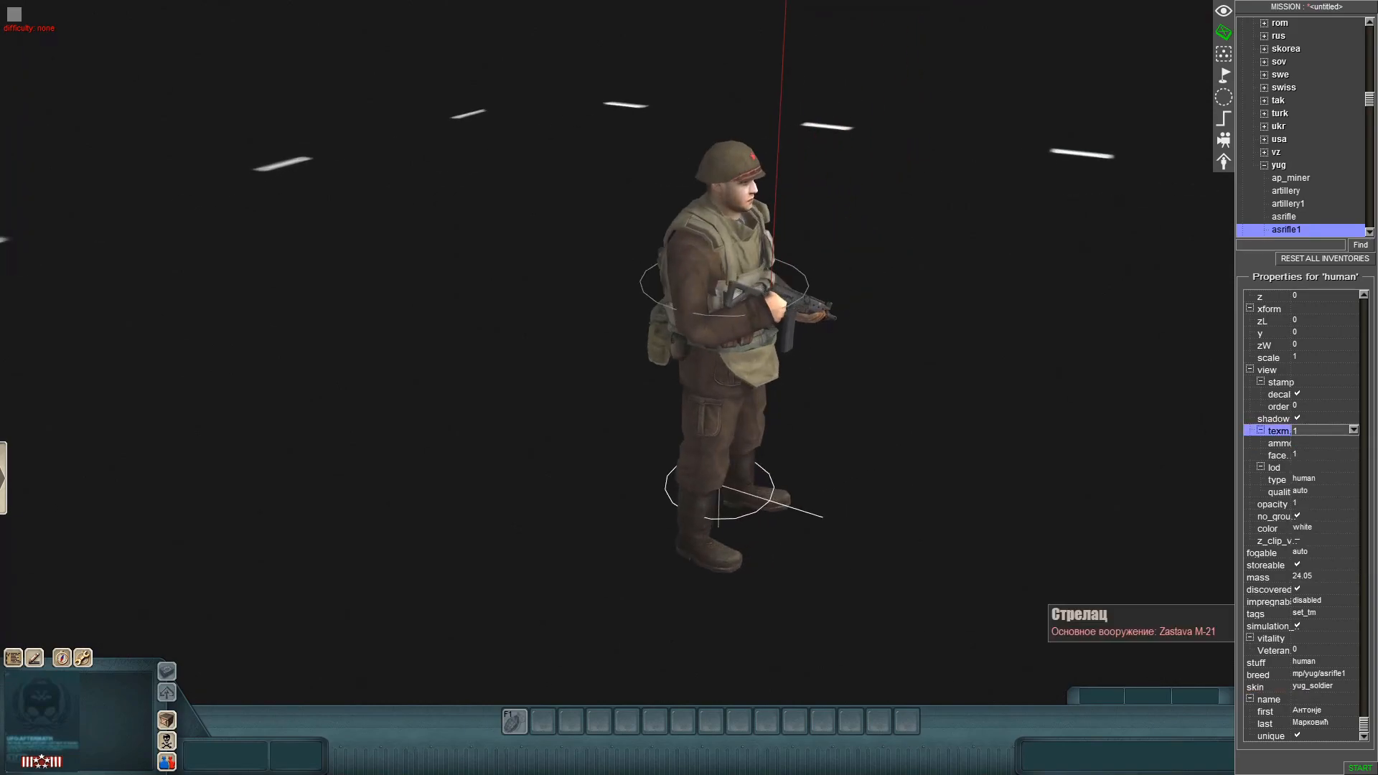
Replace the soldier with a pasted copy and set the copy's texture mod to test
{"action": "key", "text": "ctrl+c"}
{"action": "key", "text": "ctrl+v"}
{"action": "key", "text": "Delete"}
{"action": "left_click", "coordinate": [876, 395]}
{"action": "left_click", "coordinate": [1354, 430]}
{"action": "scroll", "coordinate": [1328, 464], "scroll_direction": "down", "scroll_amount": 3}
{"action": "left_click", "coordinate": [1300, 583]}
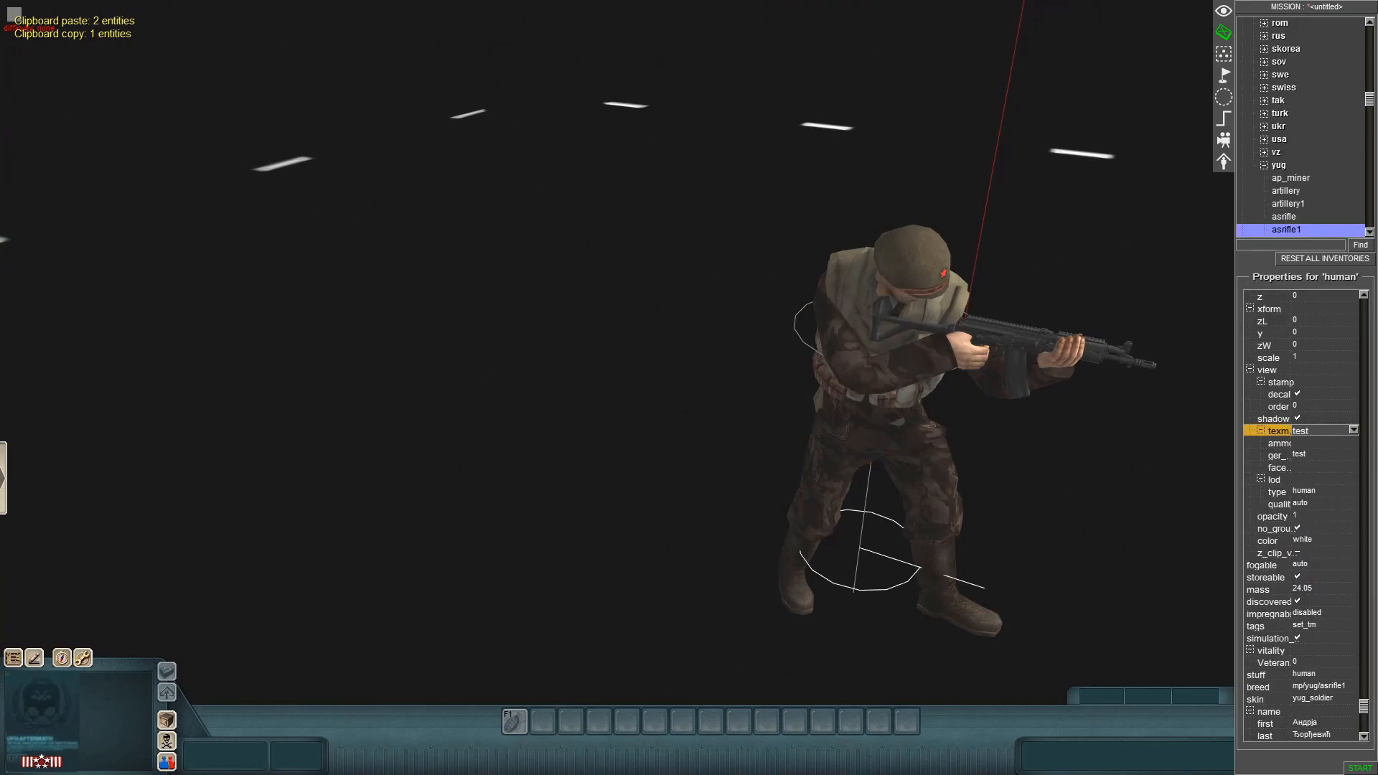
Turn the soldier around and examine the camouflage and the sleeve flag from the front and back
{"action": "key", "text": "F1"}
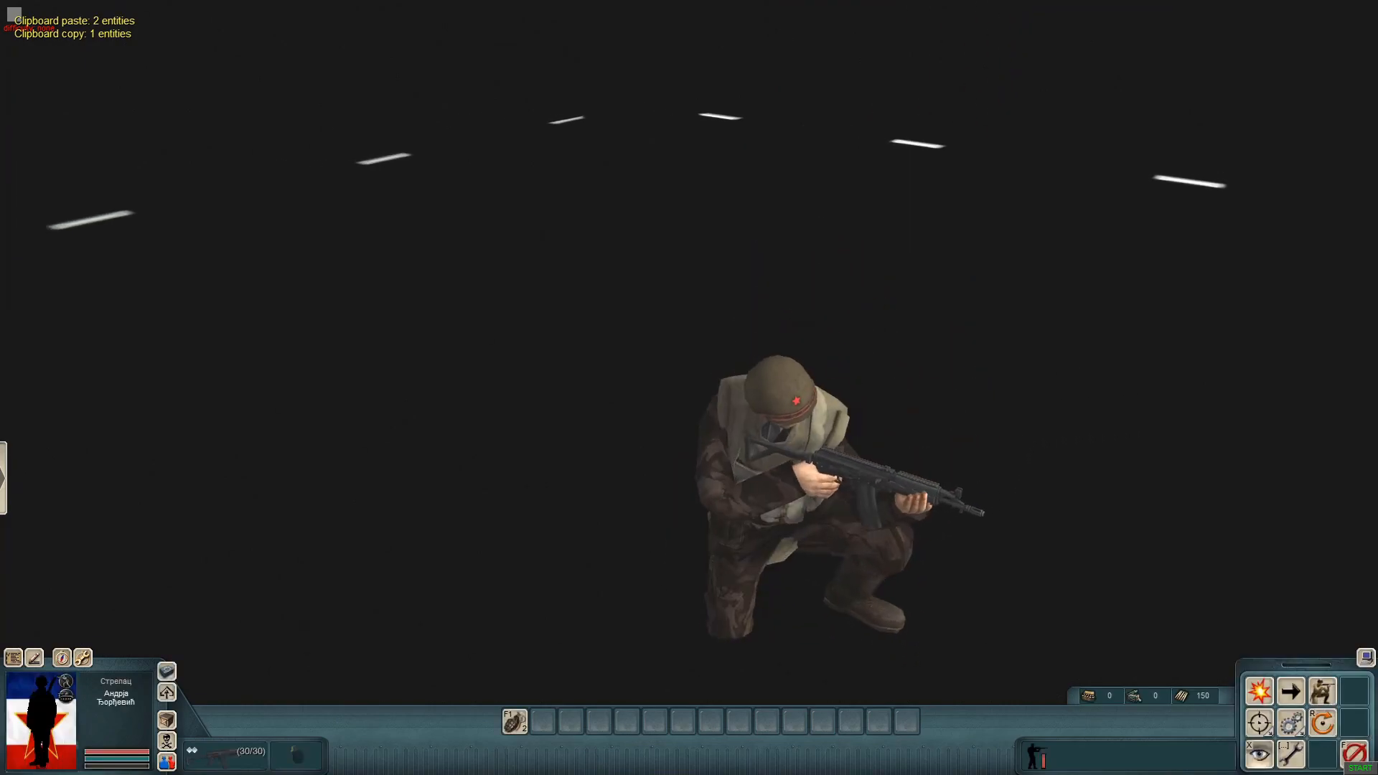
{"action": "key", "text": "F1"}
{"action": "left_click", "coordinate": [818, 388]}
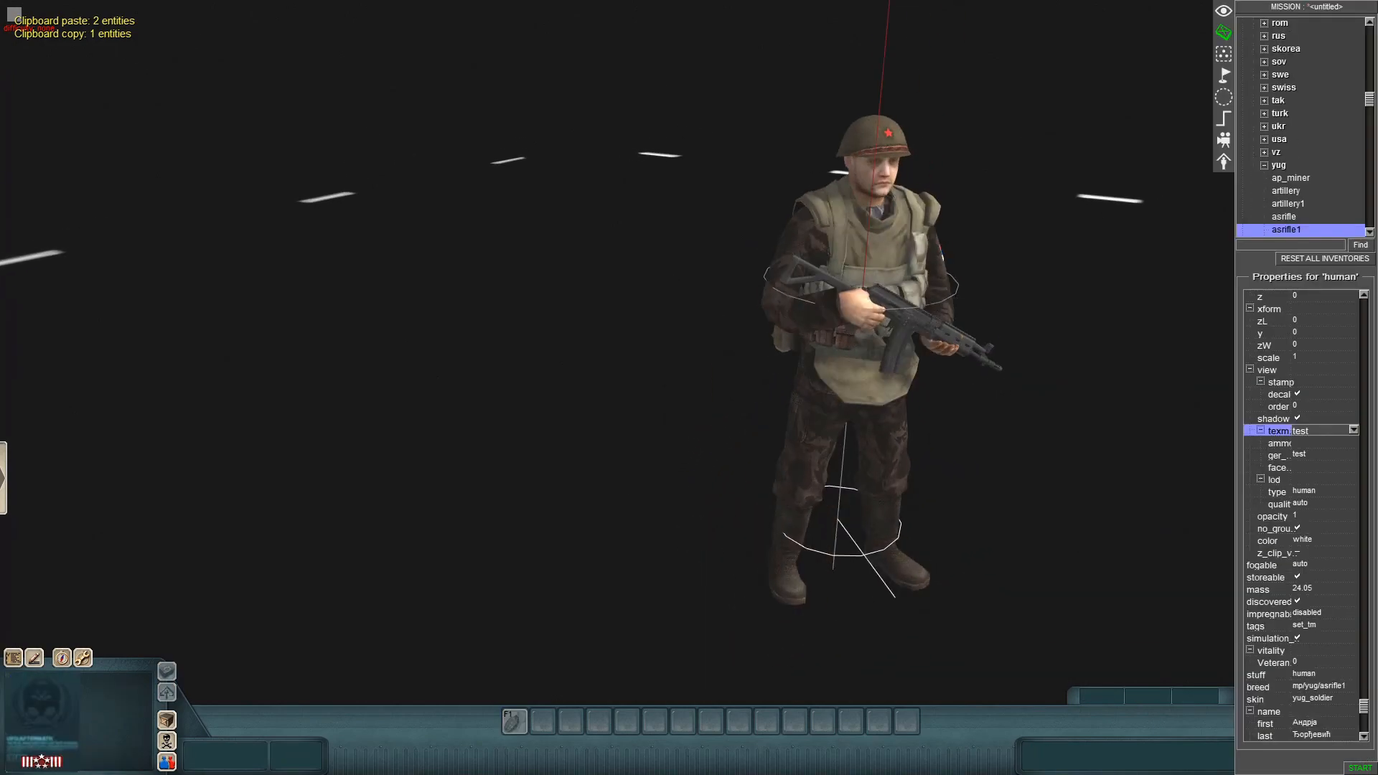
{"action": "scroll", "coordinate": [826, 344], "scroll_direction": "up", "scroll_amount": 3}
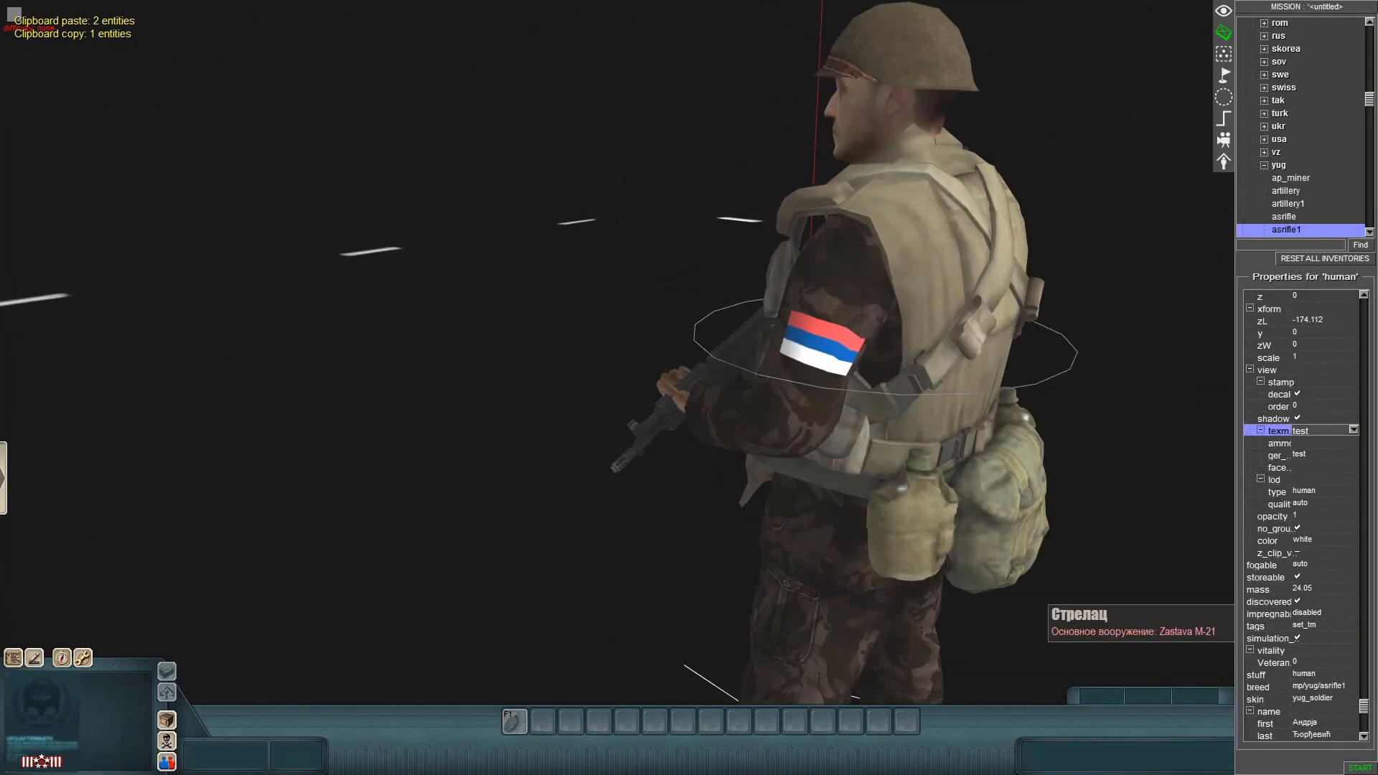
{"action": "scroll", "coordinate": [826, 344], "scroll_direction": "down", "scroll_amount": 2}
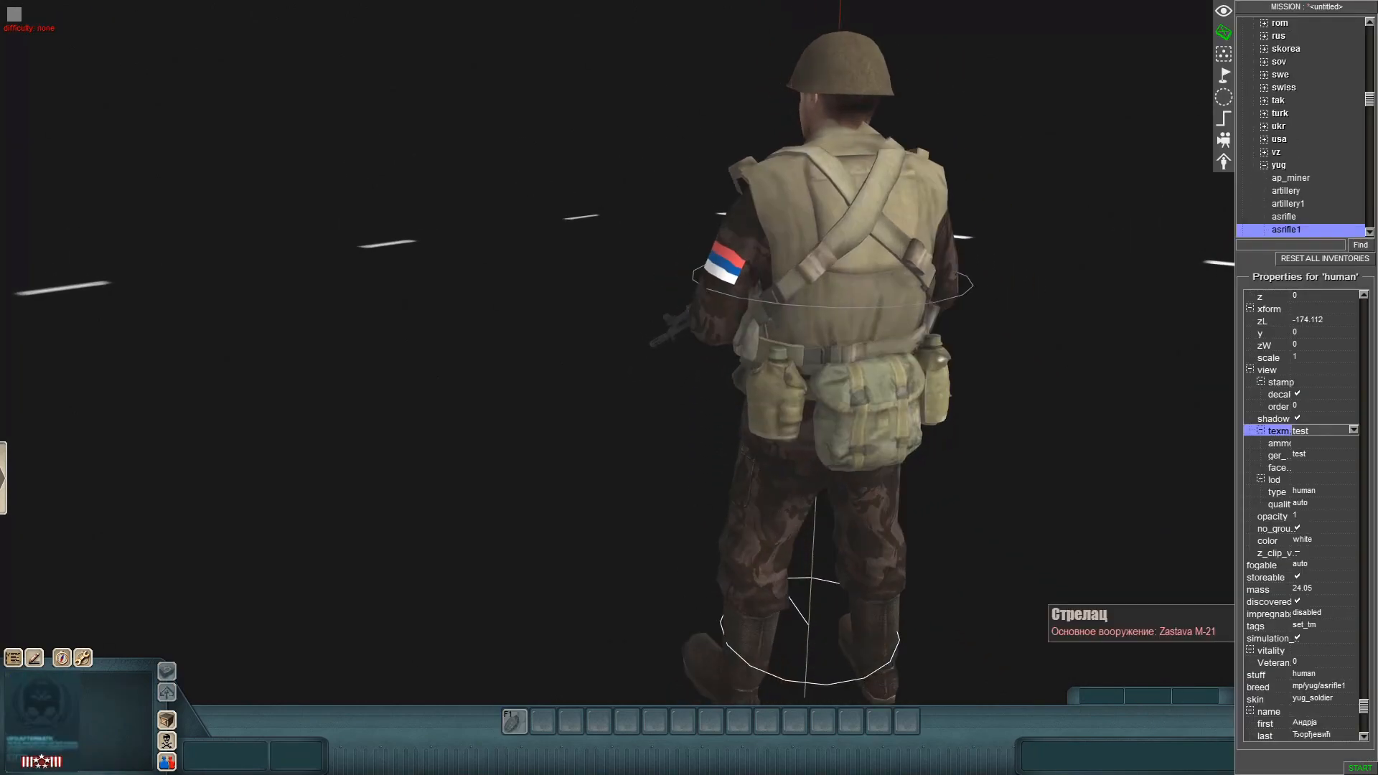
{"action": "left_click_drag", "start_coordinate": [818, 387], "coordinate": [983, 387]}
Remove the rifle, helmet and vest from the soldier's inventory and examine the uncovered camouflage uniform
{"action": "right_click", "coordinate": [691, 374]}
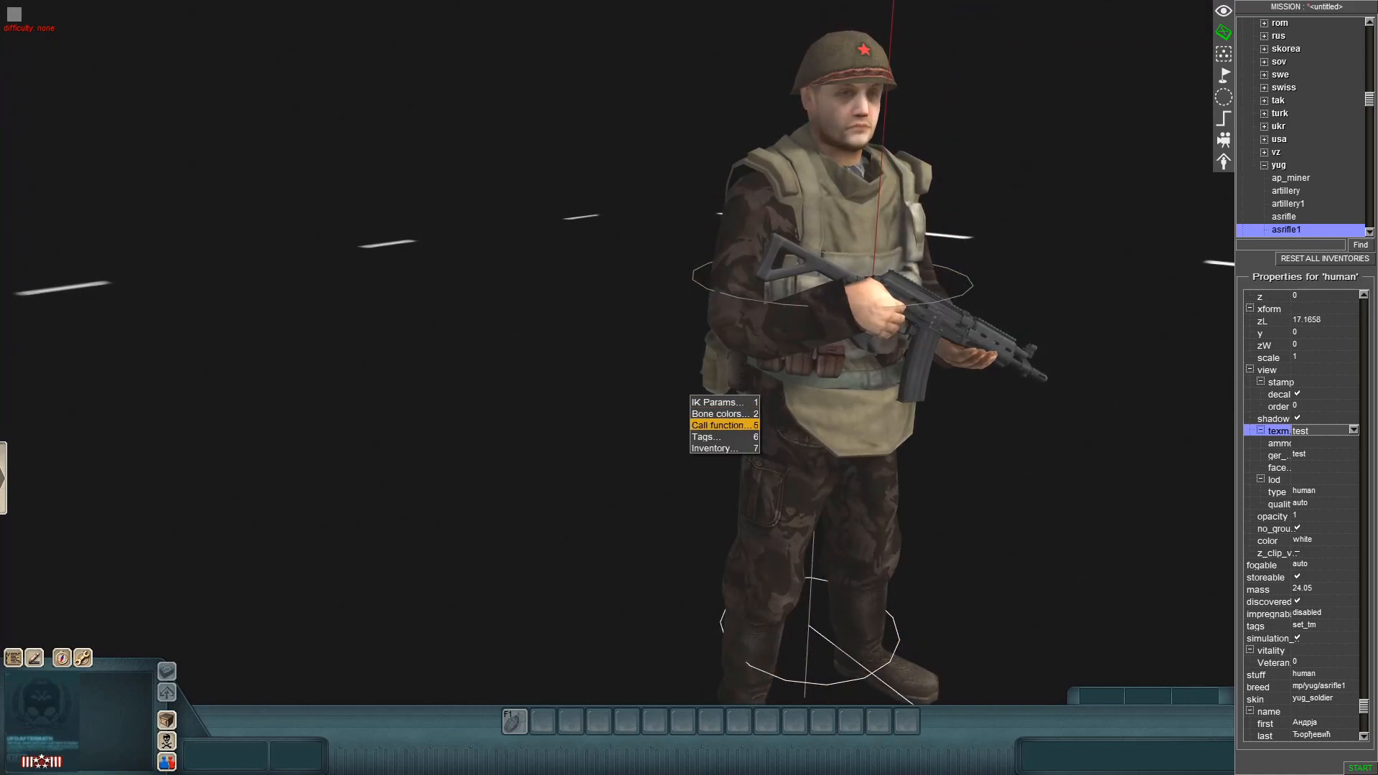
{"action": "left_click", "coordinate": [707, 441]}
{"action": "right_click", "coordinate": [599, 275]}
{"action": "right_click", "coordinate": [629, 390]}
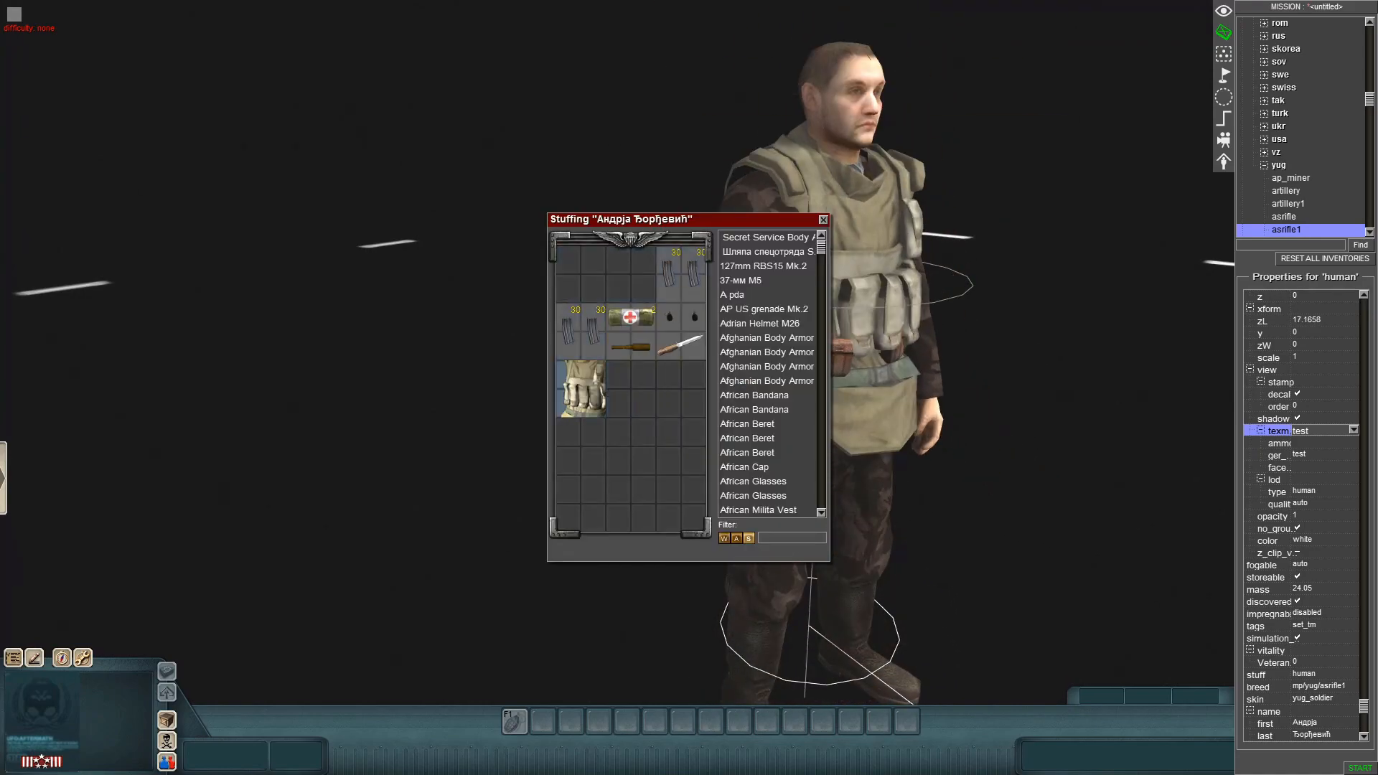
{"action": "right_click", "coordinate": [585, 389]}
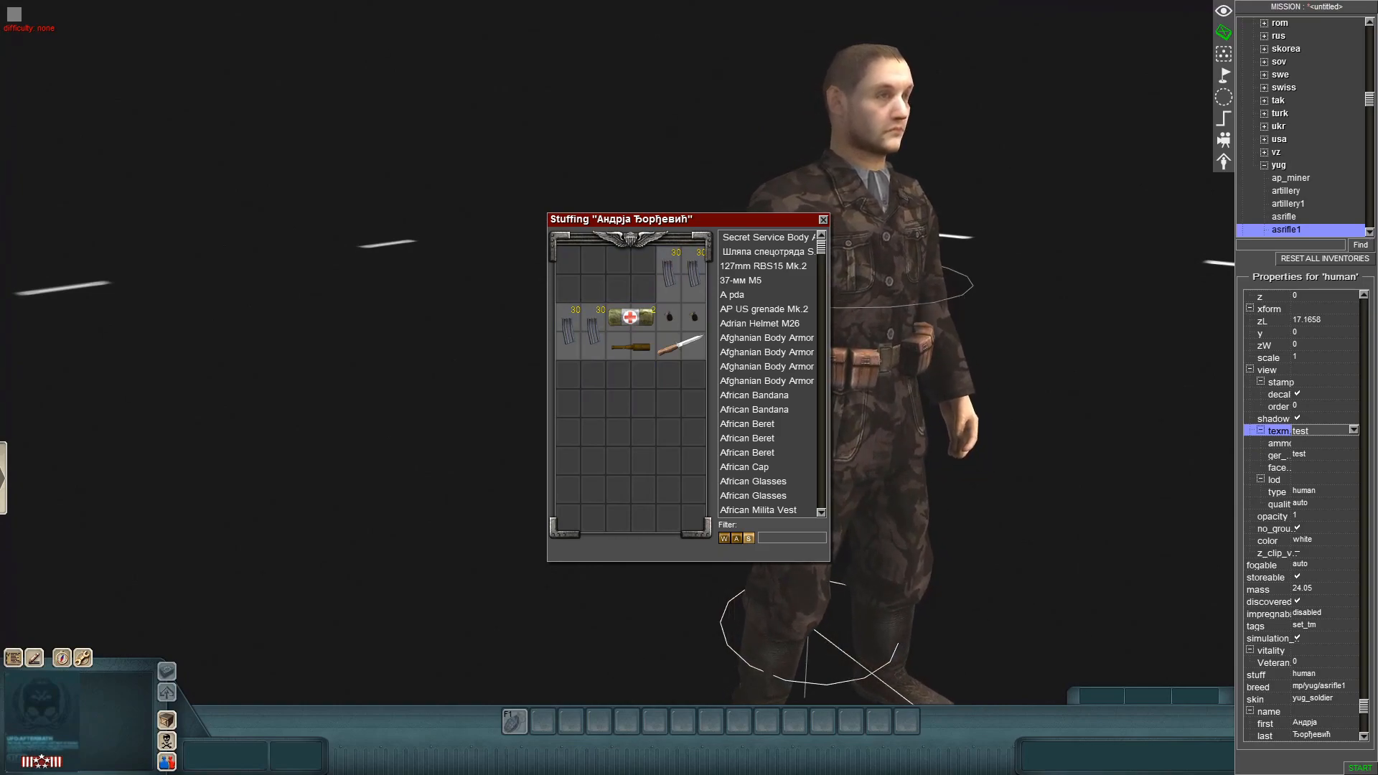
{"action": "left_click", "coordinate": [824, 220]}
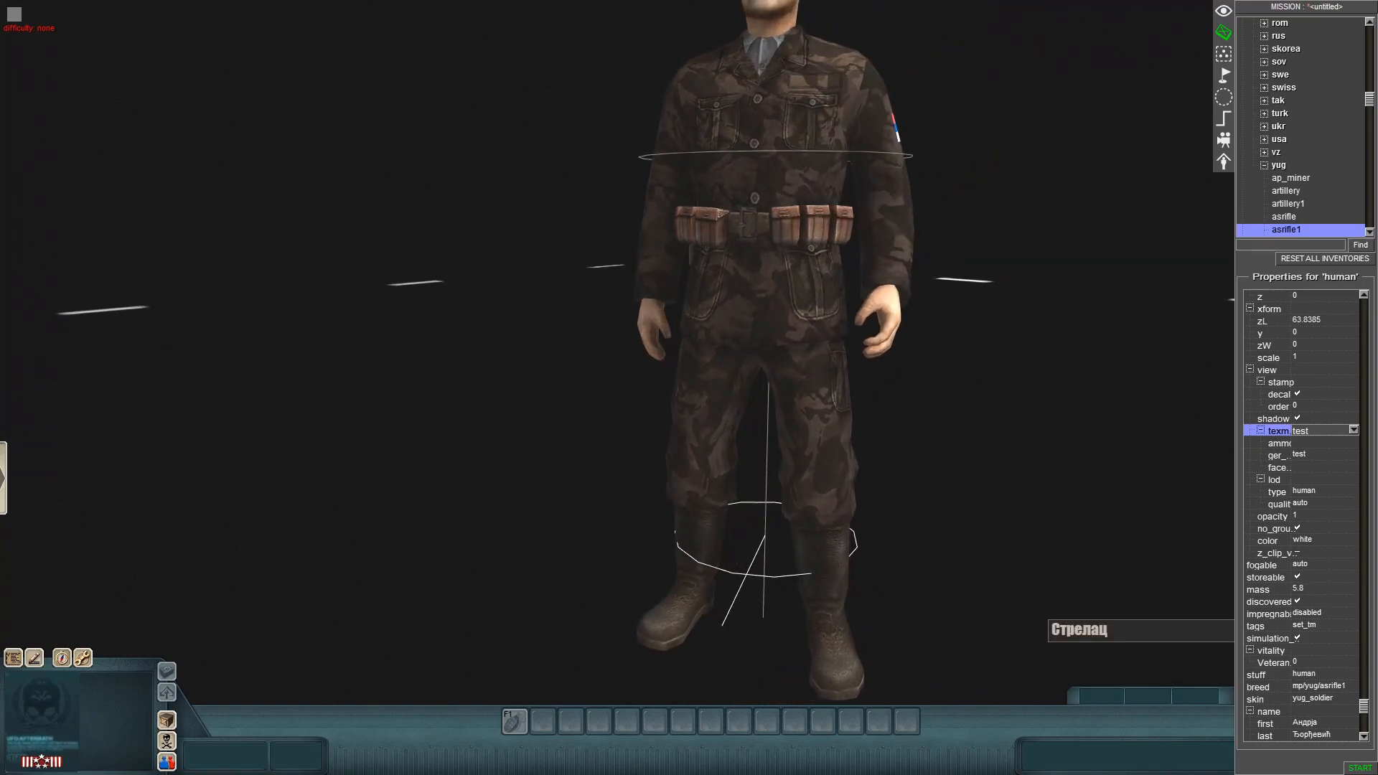
{"action": "scroll", "coordinate": [689, 388], "scroll_direction": "up", "scroll_amount": 4}
{"action": "scroll", "coordinate": [689, 388], "scroll_direction": "down", "scroll_amount": 5}
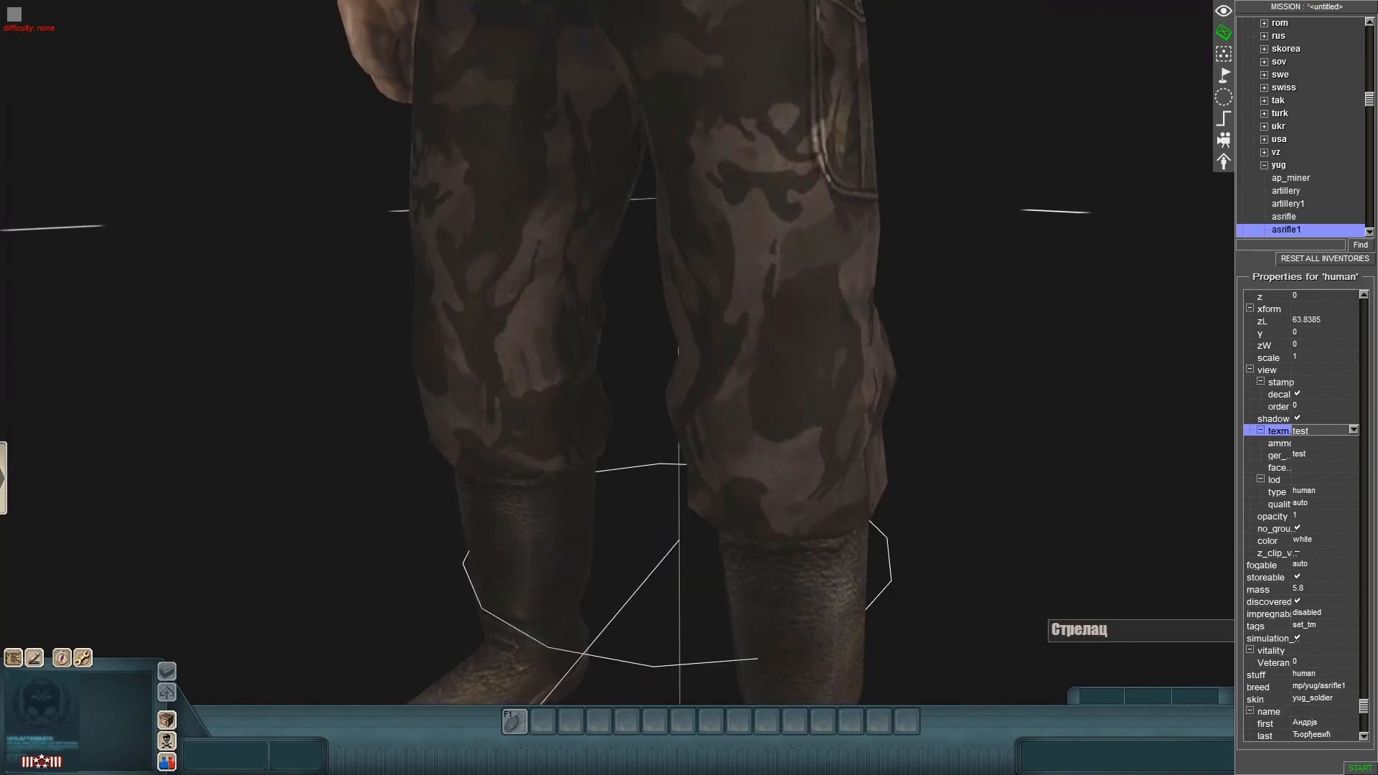
{"action": "scroll", "coordinate": [689, 388], "scroll_direction": "up", "scroll_amount": 2}
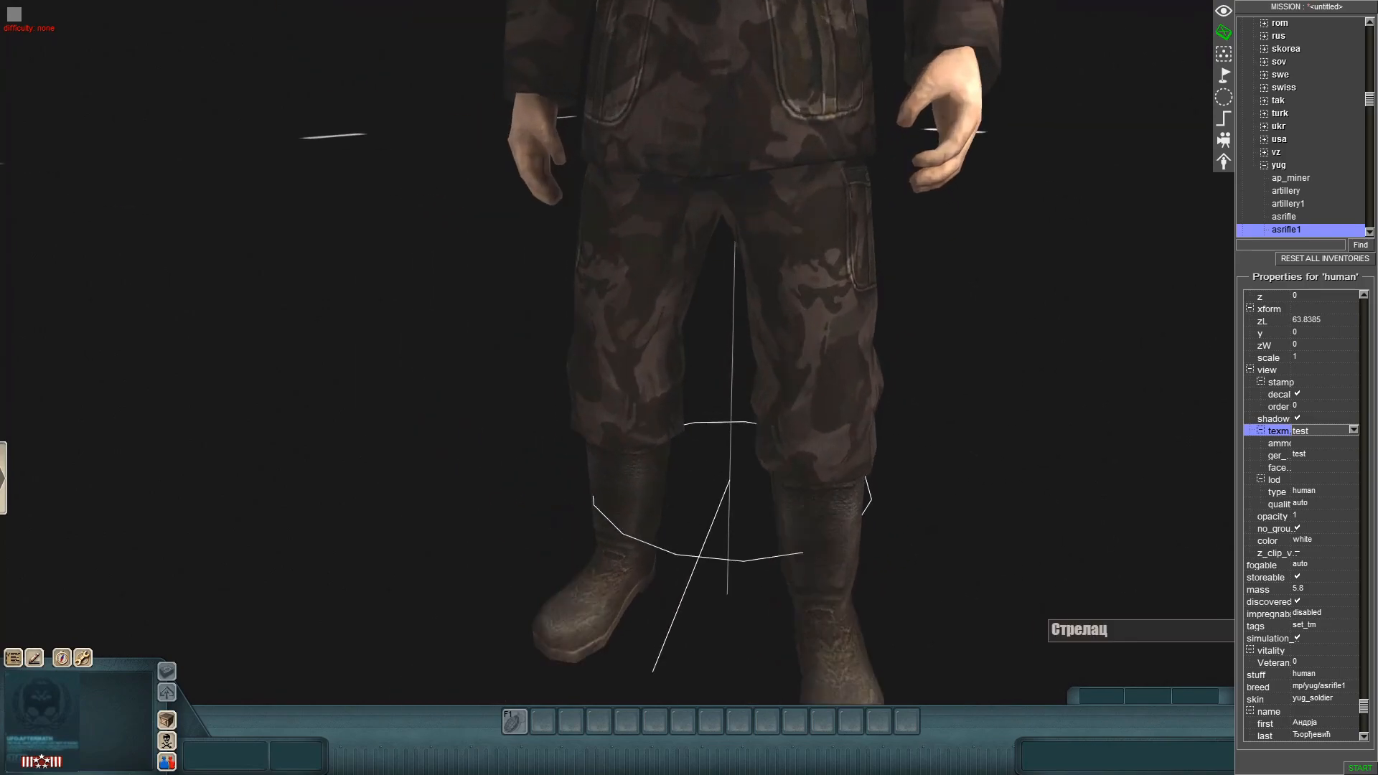
Examine the camouflage uniform on the soldier's legs, torso and sleeves up close and from a distance
{"action": "key", "text": "Up"}
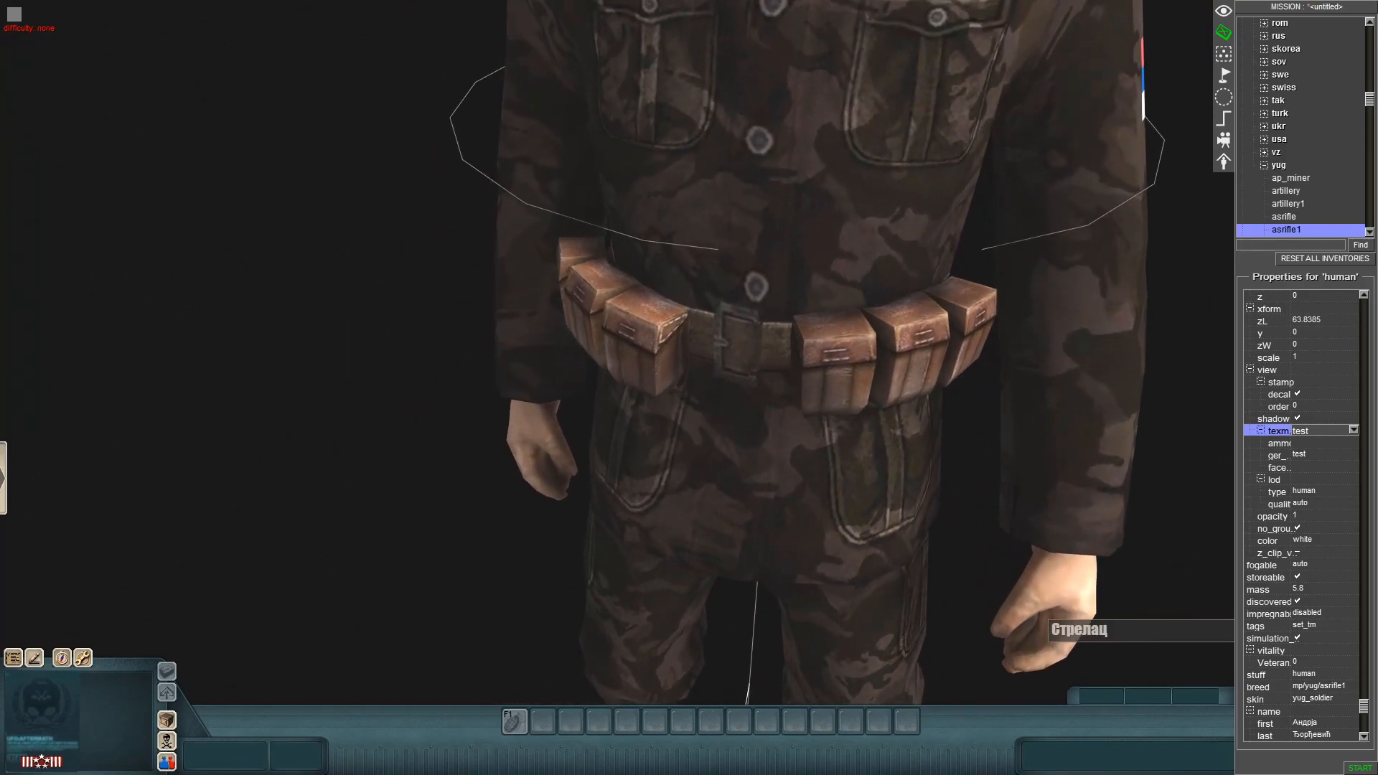
{"action": "scroll", "coordinate": [689, 388], "scroll_direction": "down", "scroll_amount": 2}
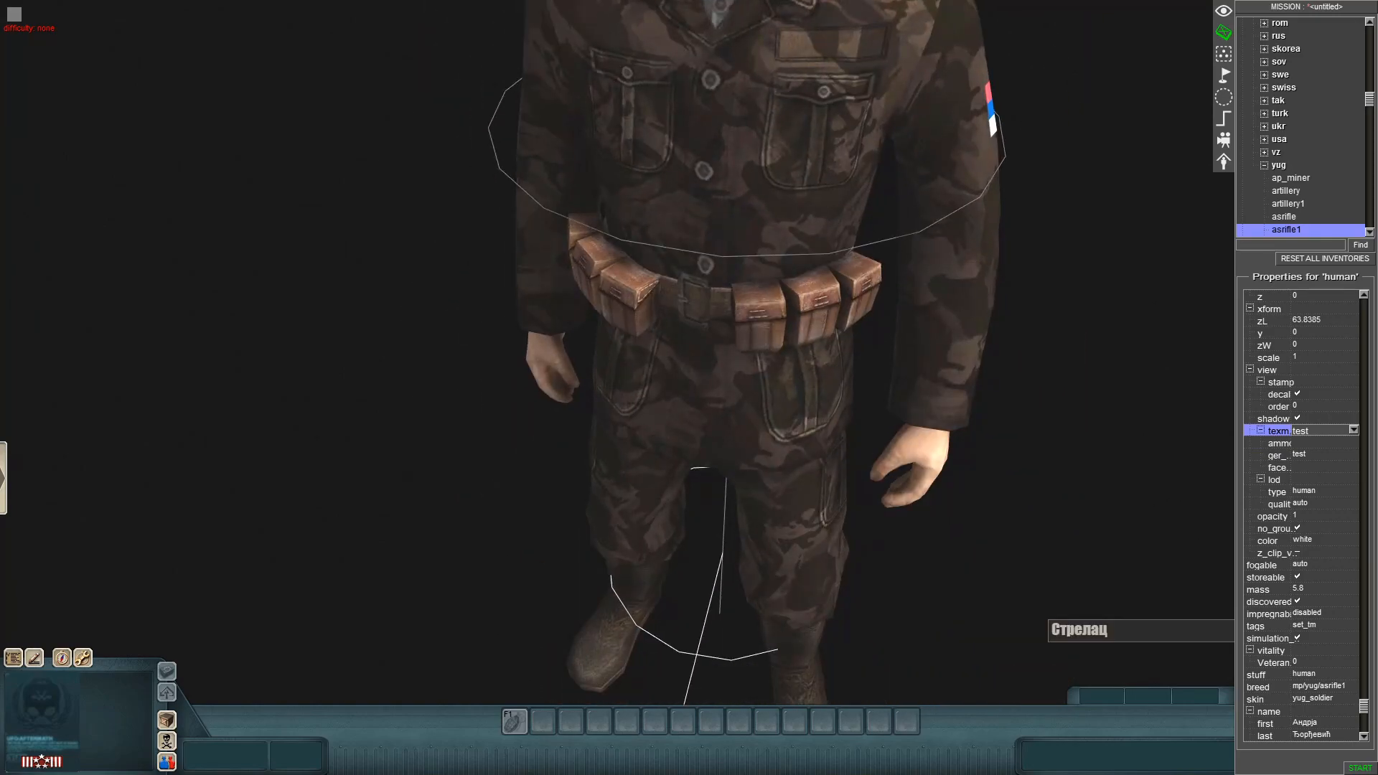
{"action": "key", "text": "Up"}
{"action": "left_click_drag", "start_coordinate": [668, 387], "coordinate": [804, 388]}
{"action": "scroll", "coordinate": [690, 387], "scroll_direction": "down", "scroll_amount": 5}
{"action": "left_click_drag", "start_coordinate": [689, 388], "coordinate": [725, 345]}
{"action": "scroll", "coordinate": [689, 388], "scroll_direction": "up", "scroll_amount": 3}
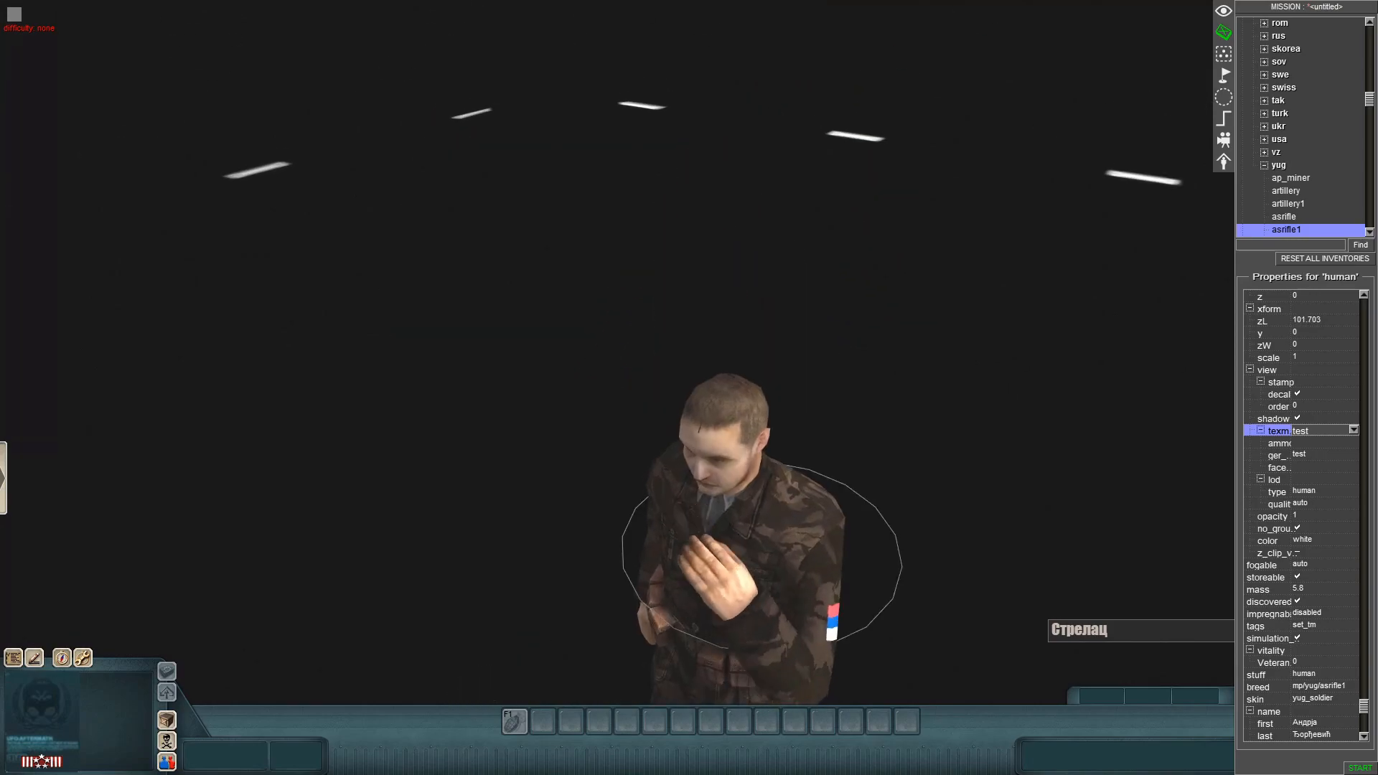
{"action": "scroll", "coordinate": [690, 388], "scroll_direction": "down", "scroll_amount": 3}
{"action": "left_click_drag", "start_coordinate": [689, 388], "coordinate": [725, 366]}
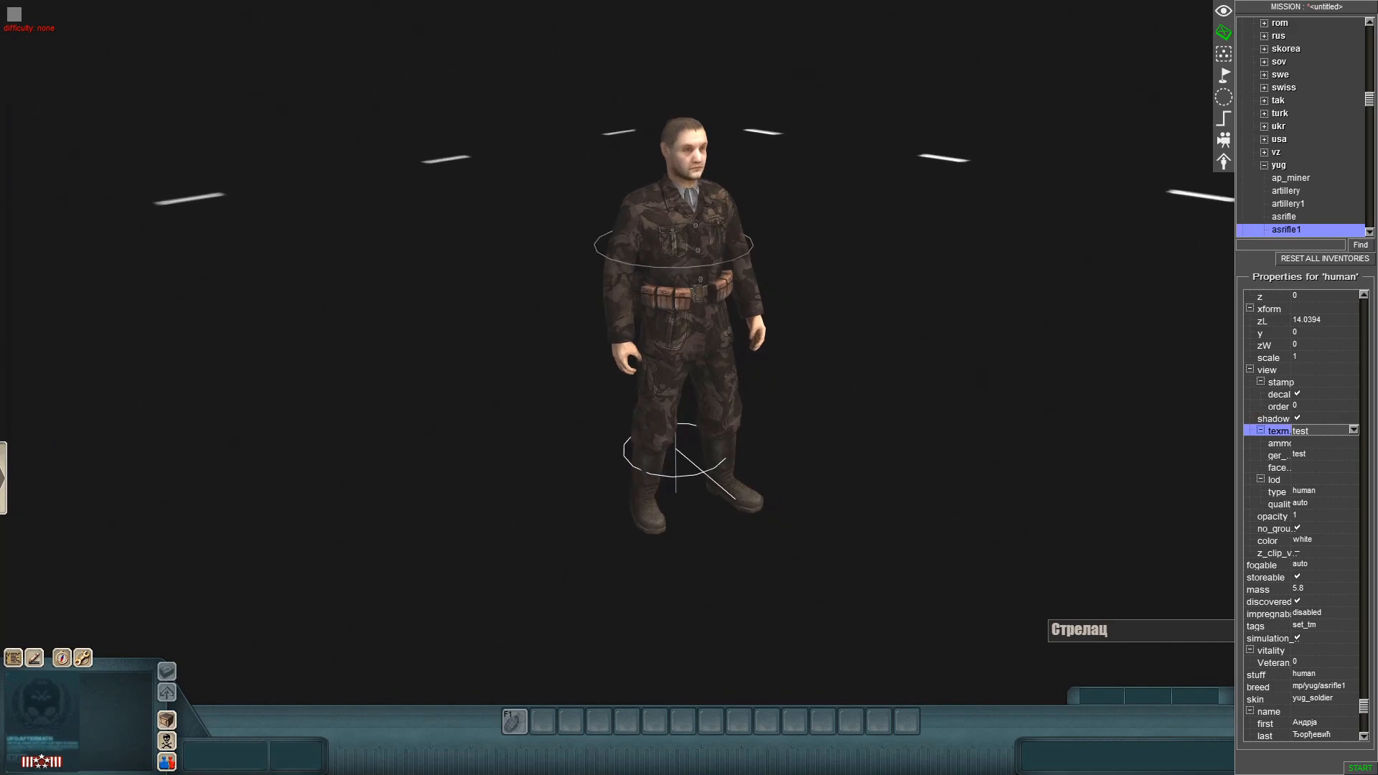
Delete the soldier and exit the mission editor without saving the mission
{"action": "key", "text": "Delete"}
{"action": "key", "text": "Escape"}
{"action": "left_click", "coordinate": [689, 452]}
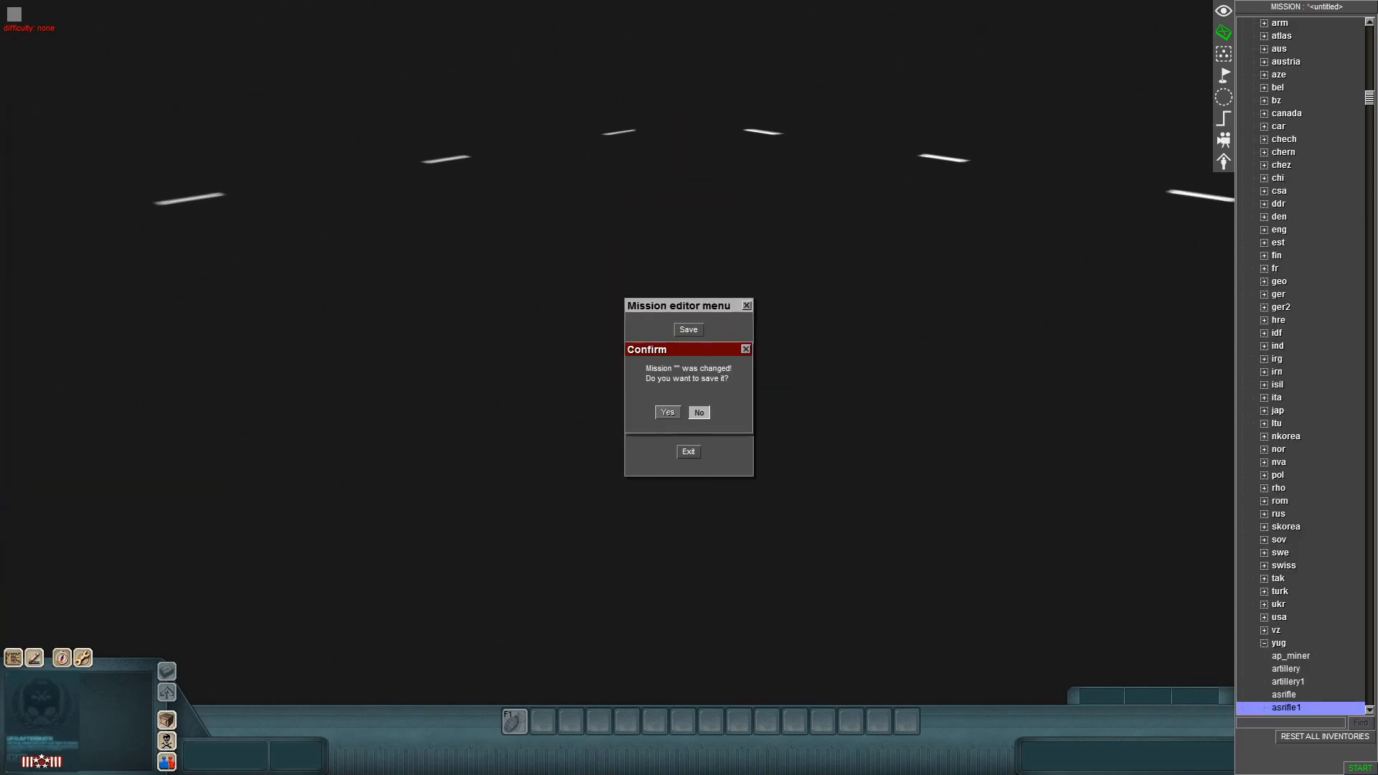
{"action": "left_click", "coordinate": [699, 413]}
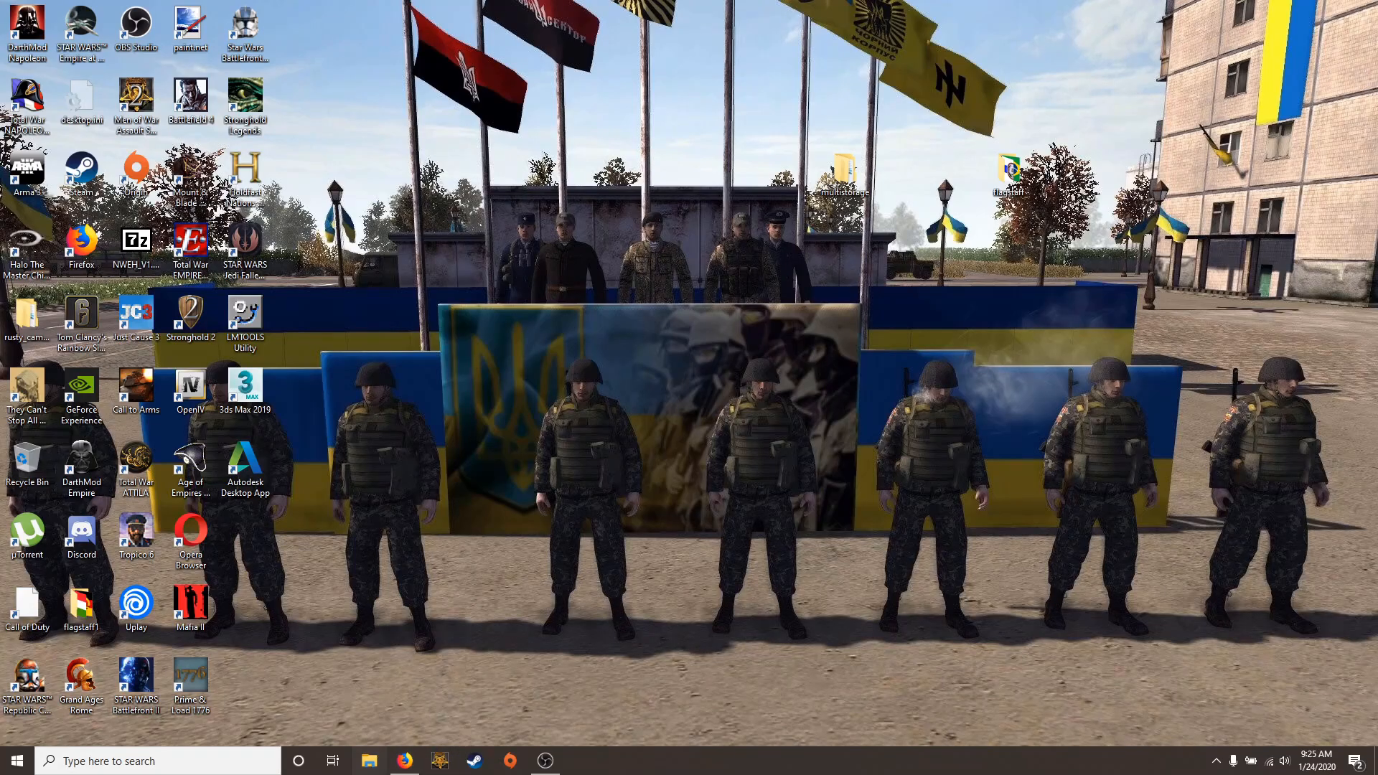
Switch to File Explorer and open the UFO aftermath mod's resource\entity folder
{"action": "key", "text": "super+e"}
{"action": "left_click", "coordinate": [552, 491]}
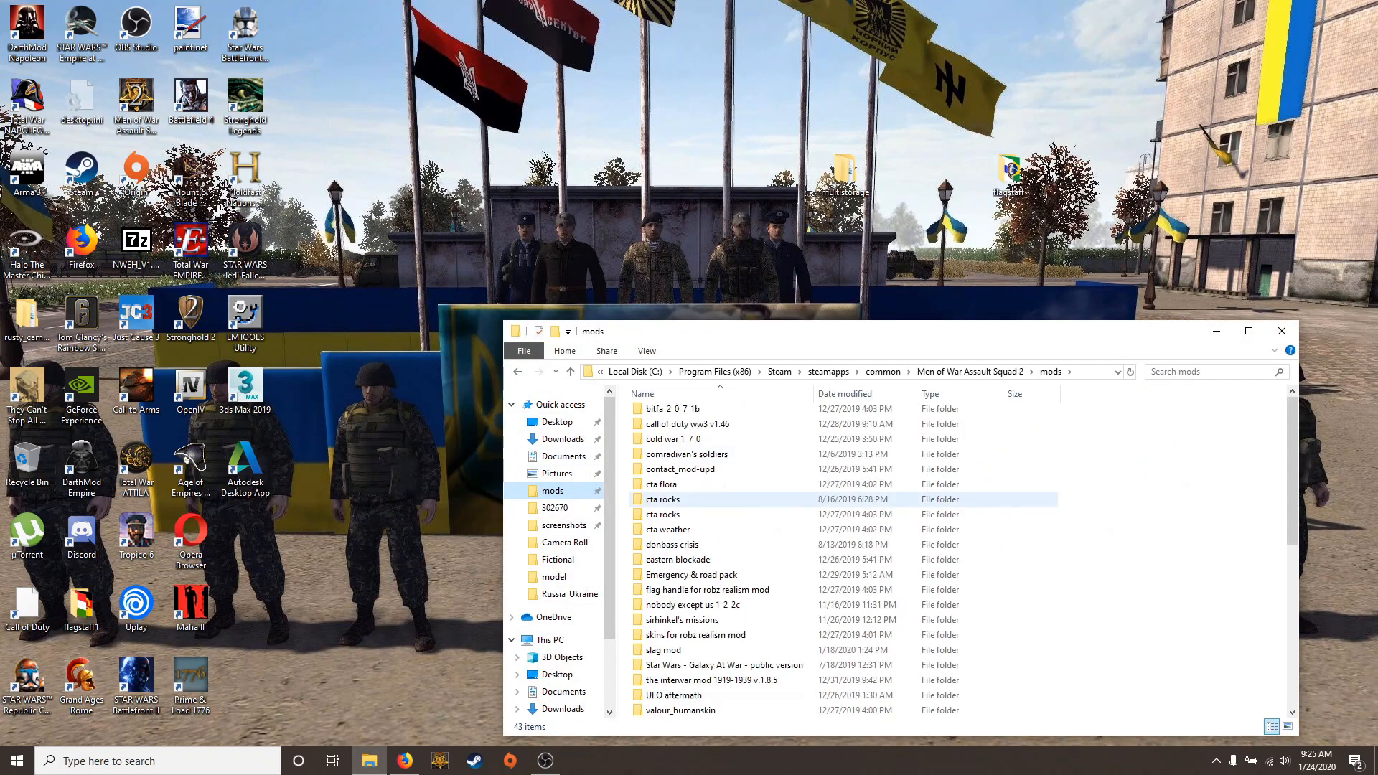
{"action": "scroll", "coordinate": [691, 485], "scroll_direction": "up", "scroll_amount": 3}
{"action": "double_click", "coordinate": [687, 515]}
{"action": "left_click", "coordinate": [682, 430]}
{"action": "double_click", "coordinate": [682, 430]}
{"action": "double_click", "coordinate": [664, 414]}
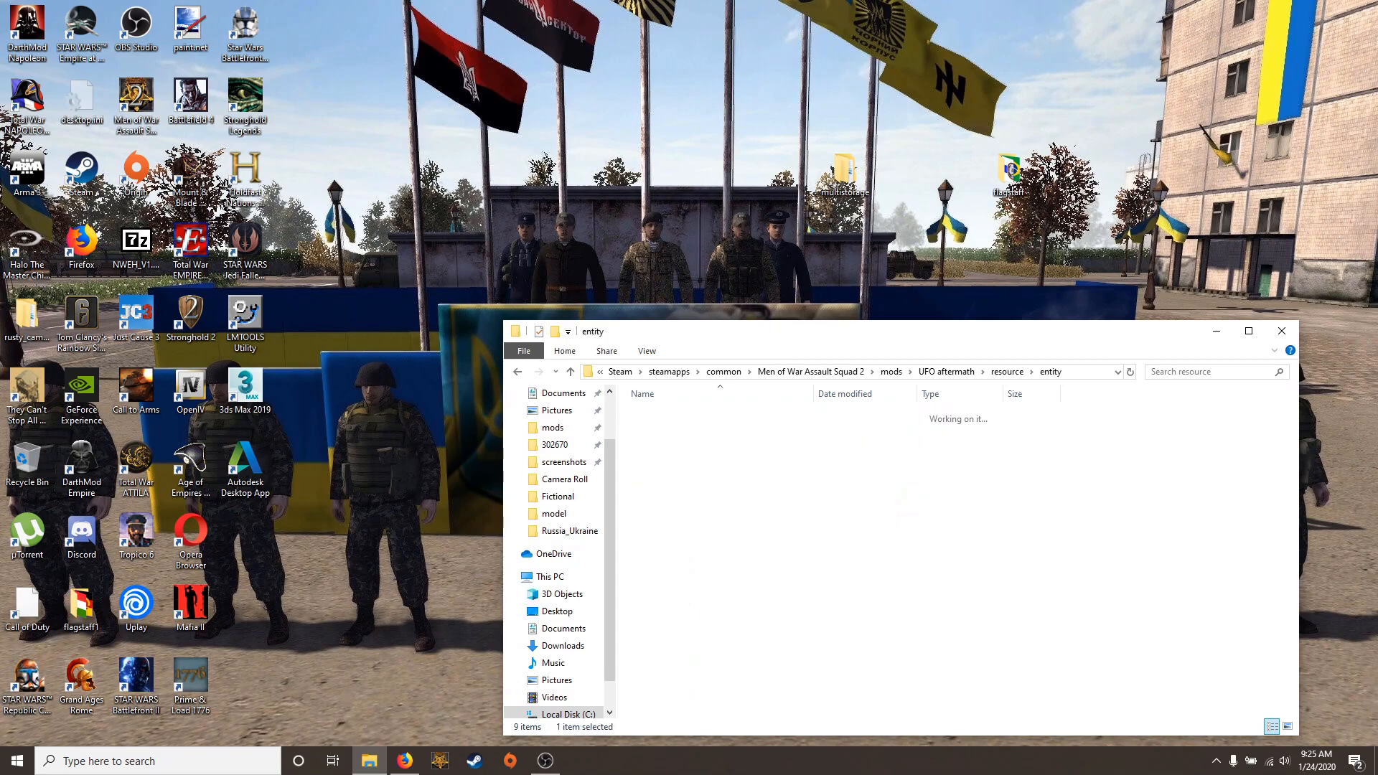
Go to inventory\-equipment\head and open head.pak in 7-Zip
{"action": "double_click", "coordinate": [664, 459]}
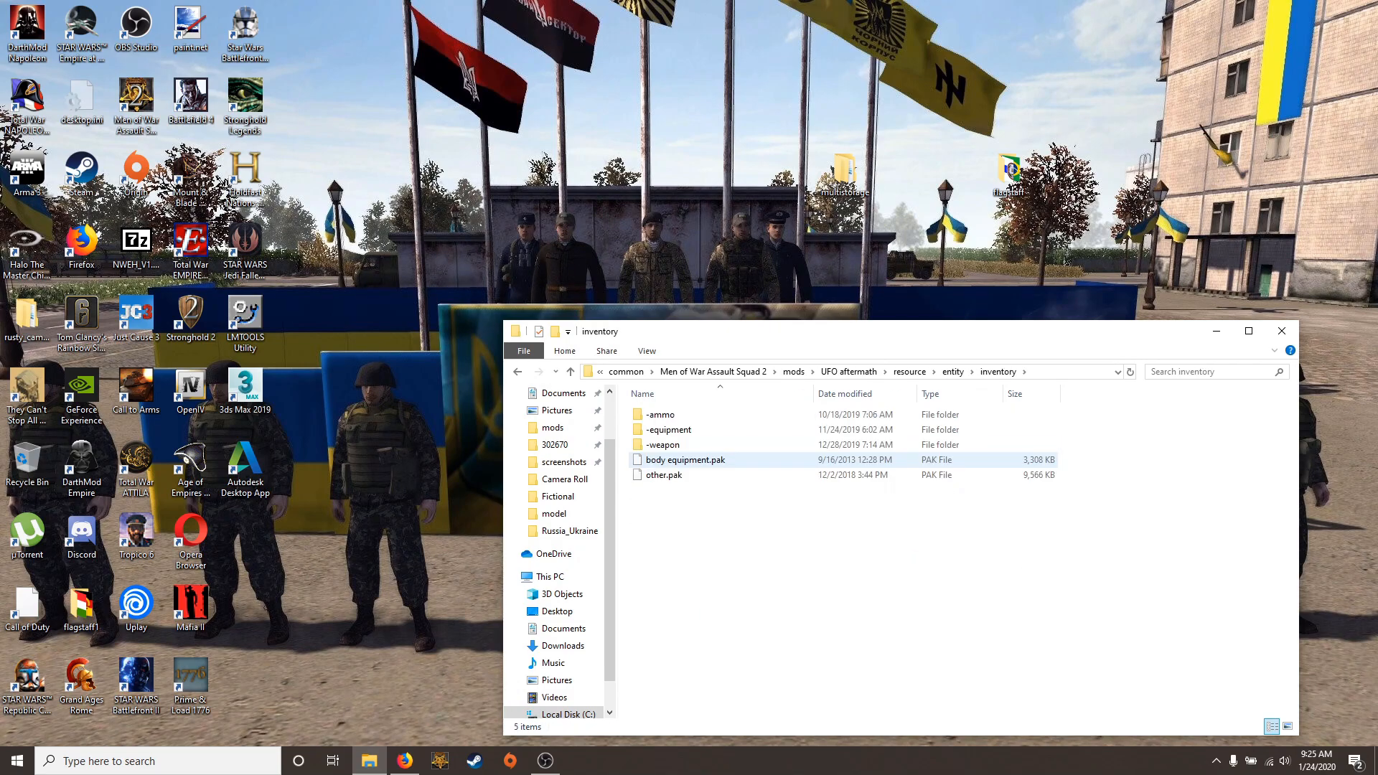
{"action": "double_click", "coordinate": [668, 430]}
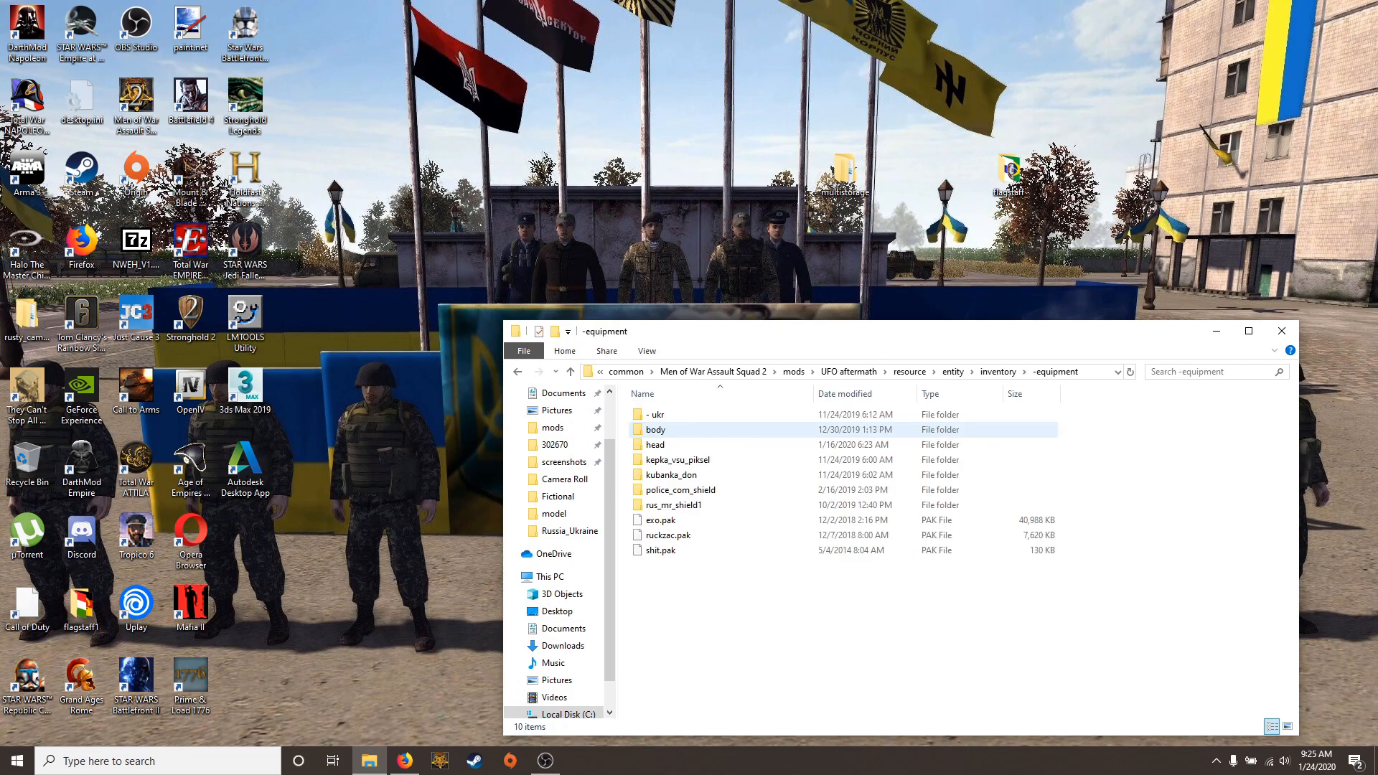
{"action": "double_click", "coordinate": [654, 444]}
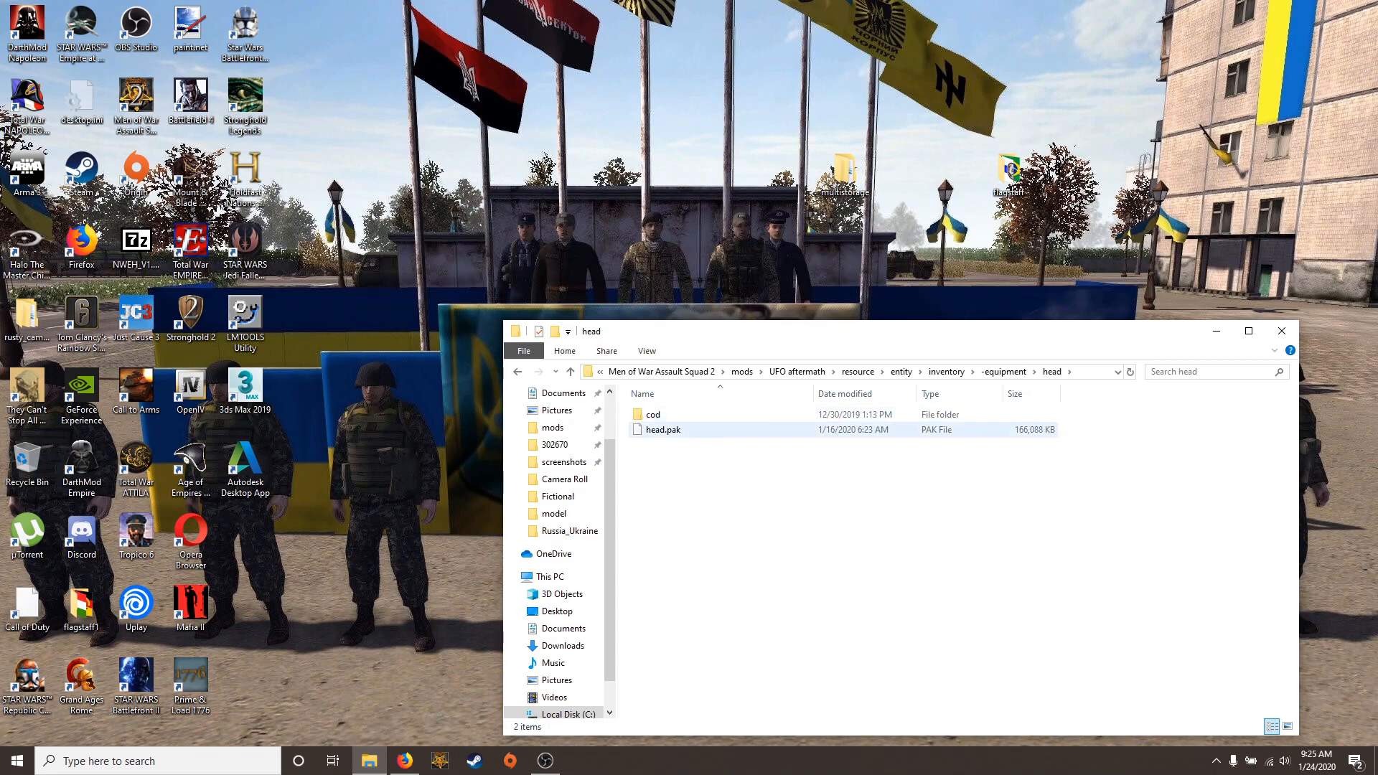
{"action": "double_click", "coordinate": [664, 430]}
{"action": "left_click", "coordinate": [646, 275]}
{"action": "left_click", "coordinate": [737, 385]}
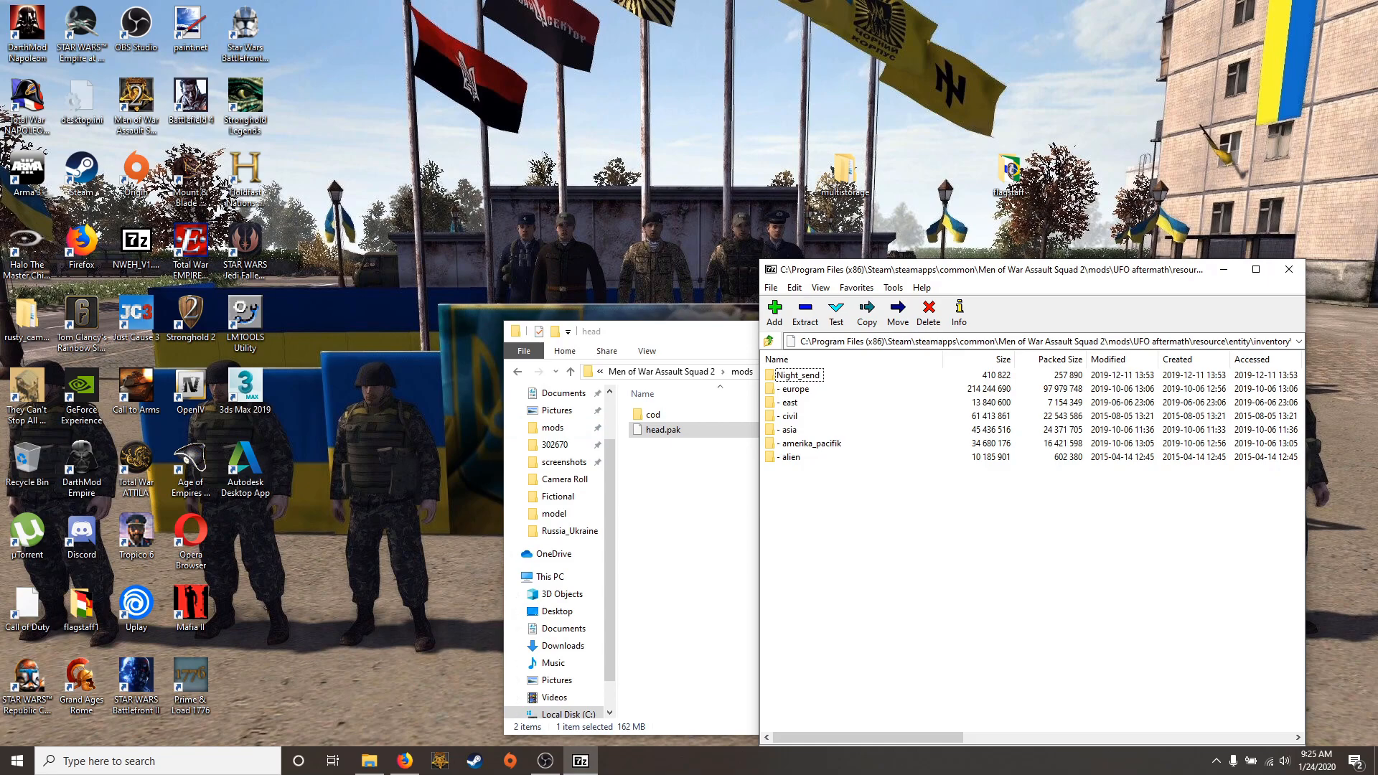
Open helmet2_yug under - europe\- yug in the archive and view its h40_bp.dds and h40.dds textures in paint.net
{"action": "double_click", "coordinate": [795, 389]}
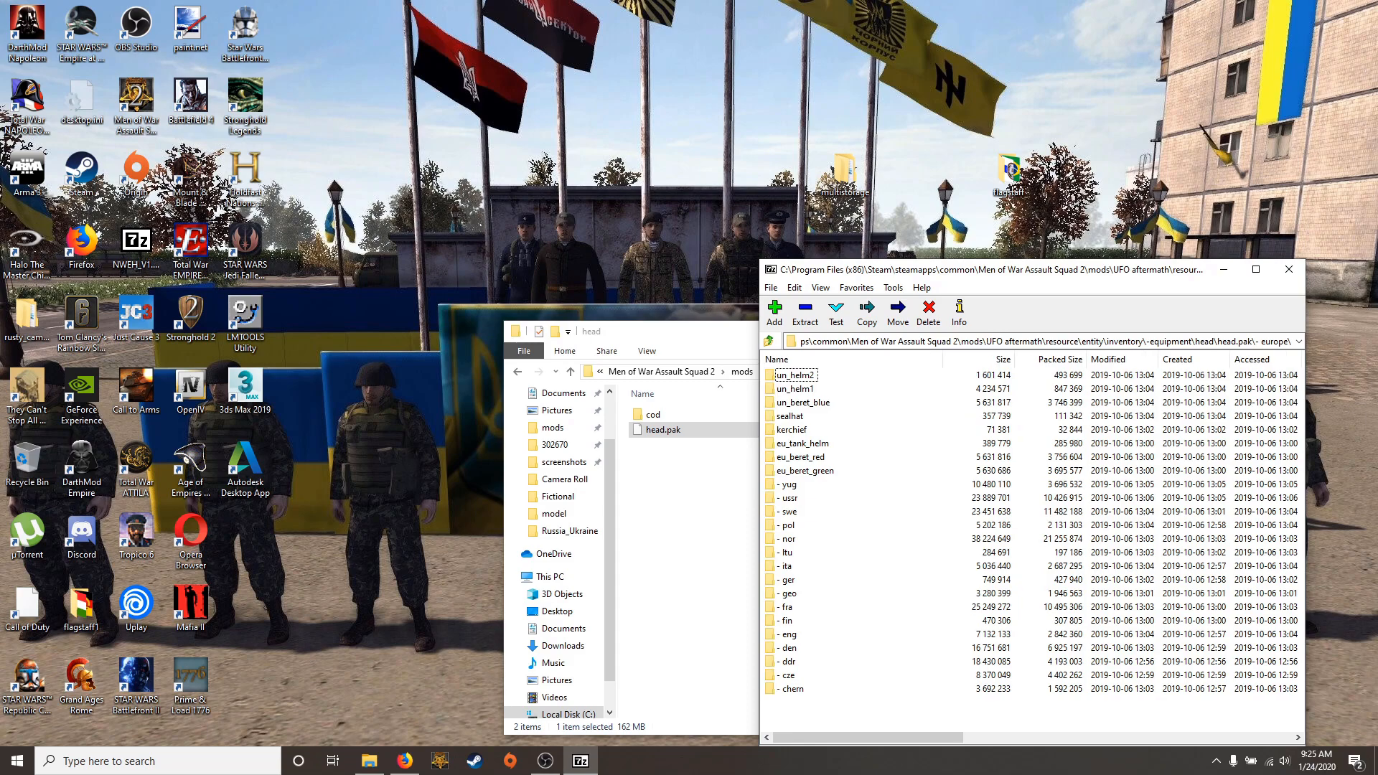
{"action": "key", "text": "Return"}
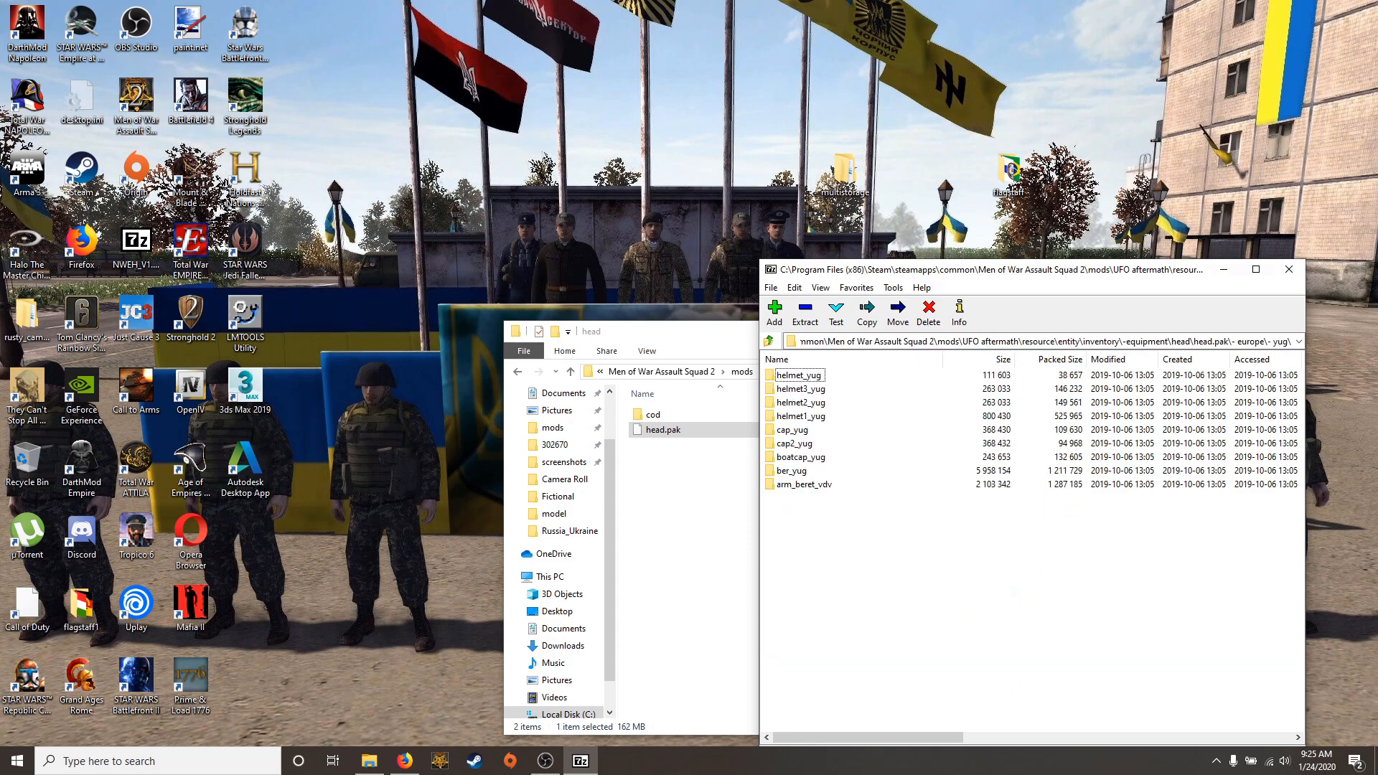
{"action": "double_click", "coordinate": [800, 402]}
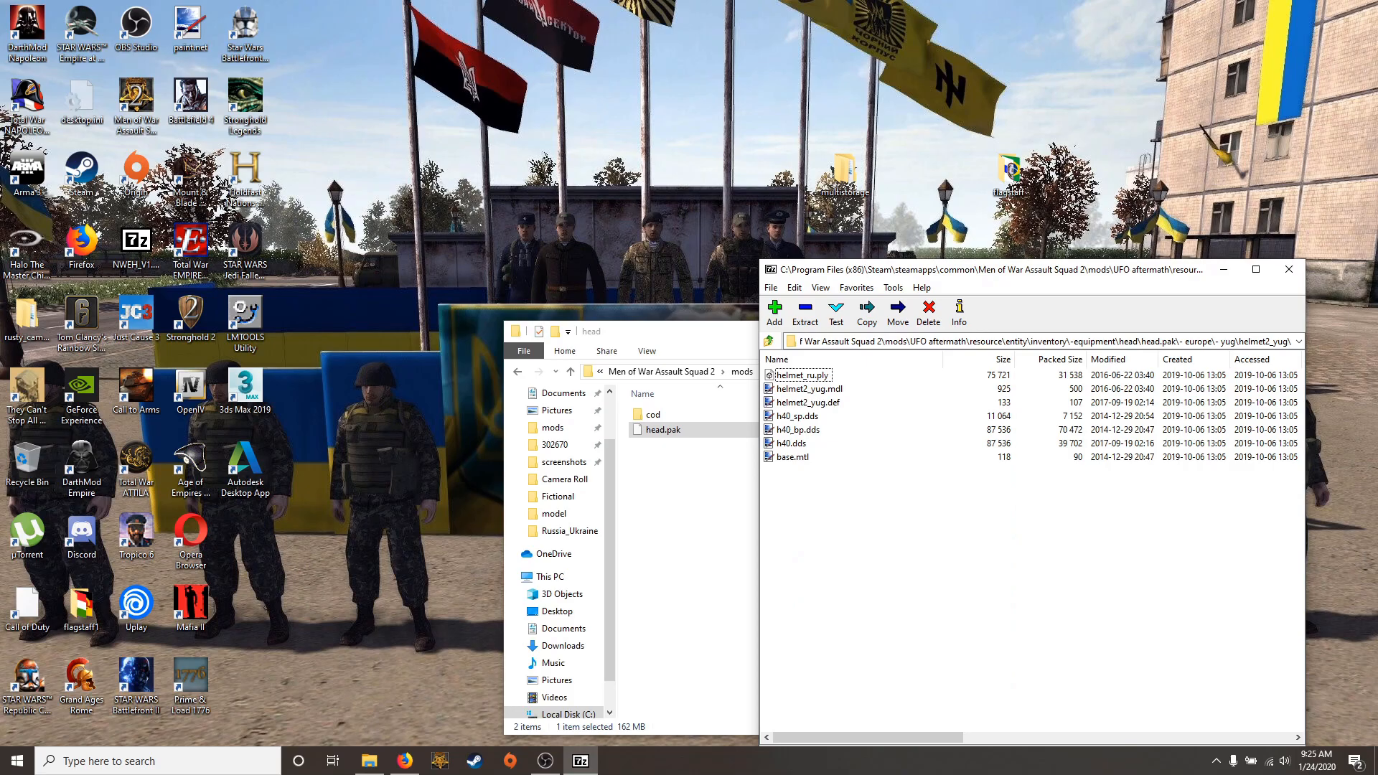
{"action": "double_click", "coordinate": [799, 430]}
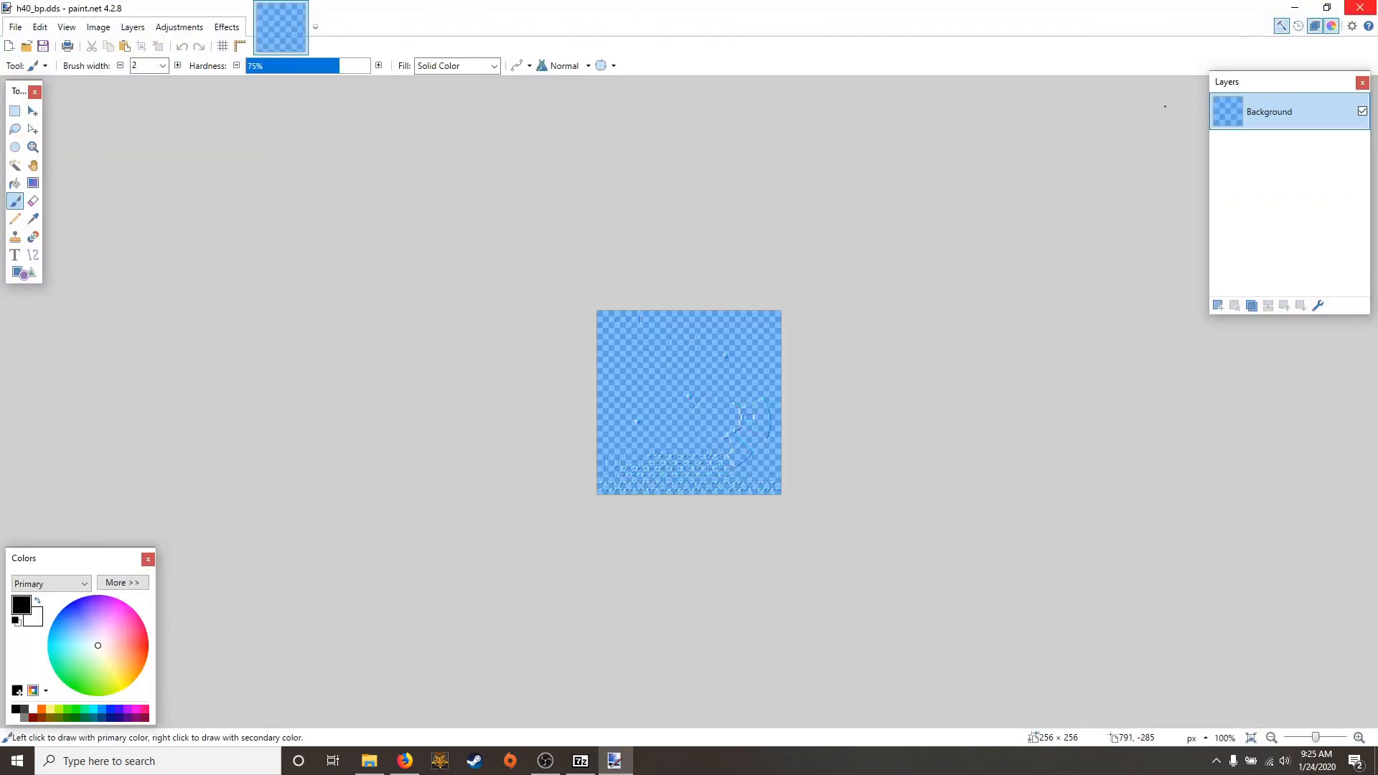
{"action": "left_click", "coordinate": [1361, 7]}
{"action": "double_click", "coordinate": [791, 443]}
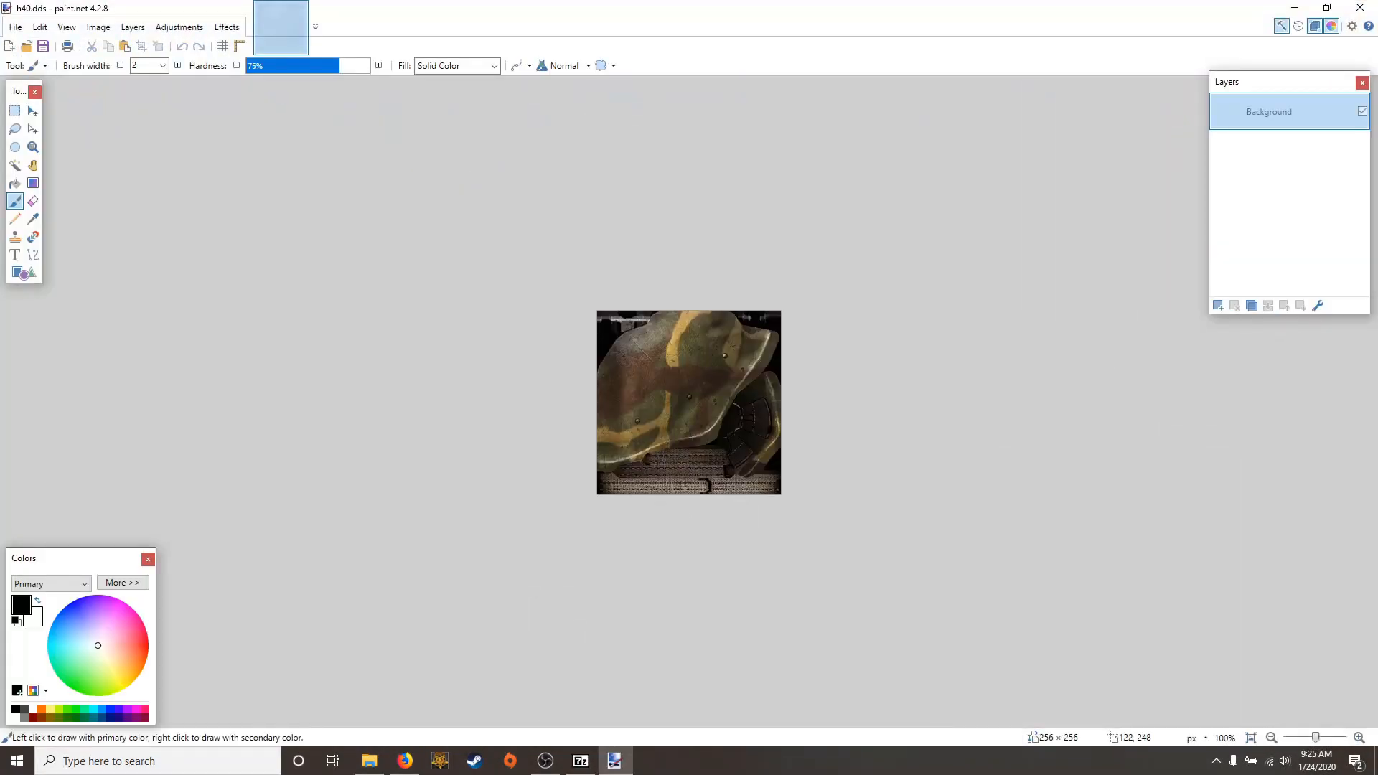
{"action": "scroll", "coordinate": [726, 436], "scroll_direction": "up", "scroll_amount": 3}
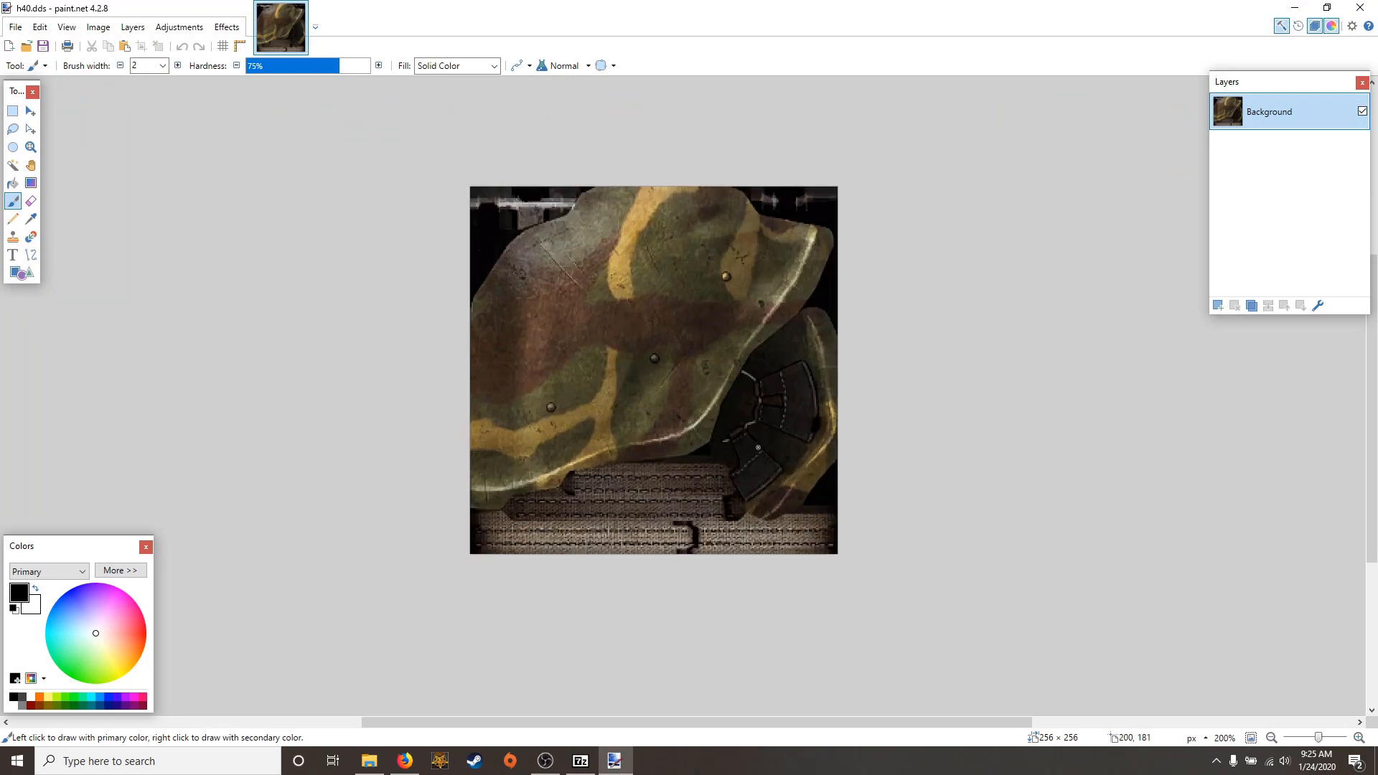
{"action": "left_click", "coordinate": [1360, 7]}
View the h40.dds texture of helmet1_yug, and close it
{"action": "left_click", "coordinate": [769, 341]}
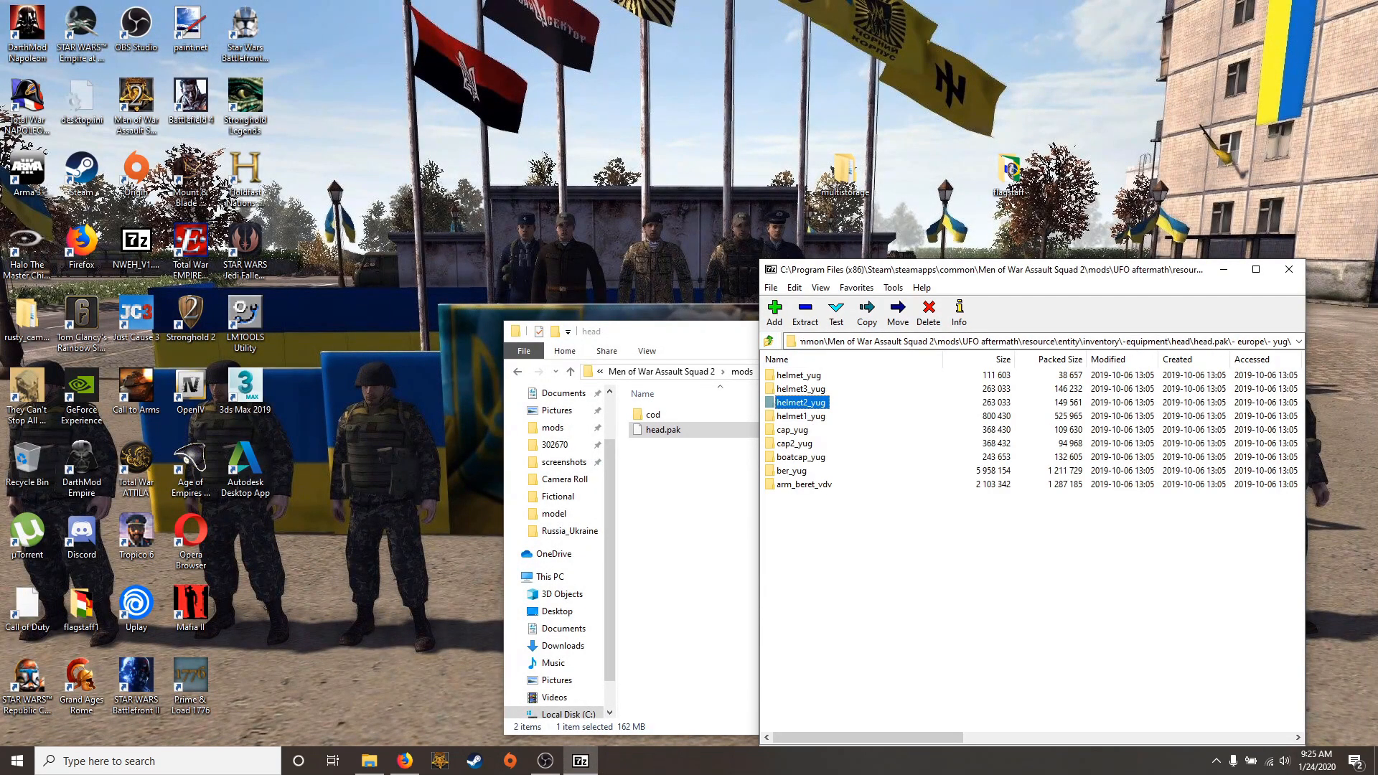
{"action": "key", "text": "Down"}
{"action": "key", "text": "Return"}
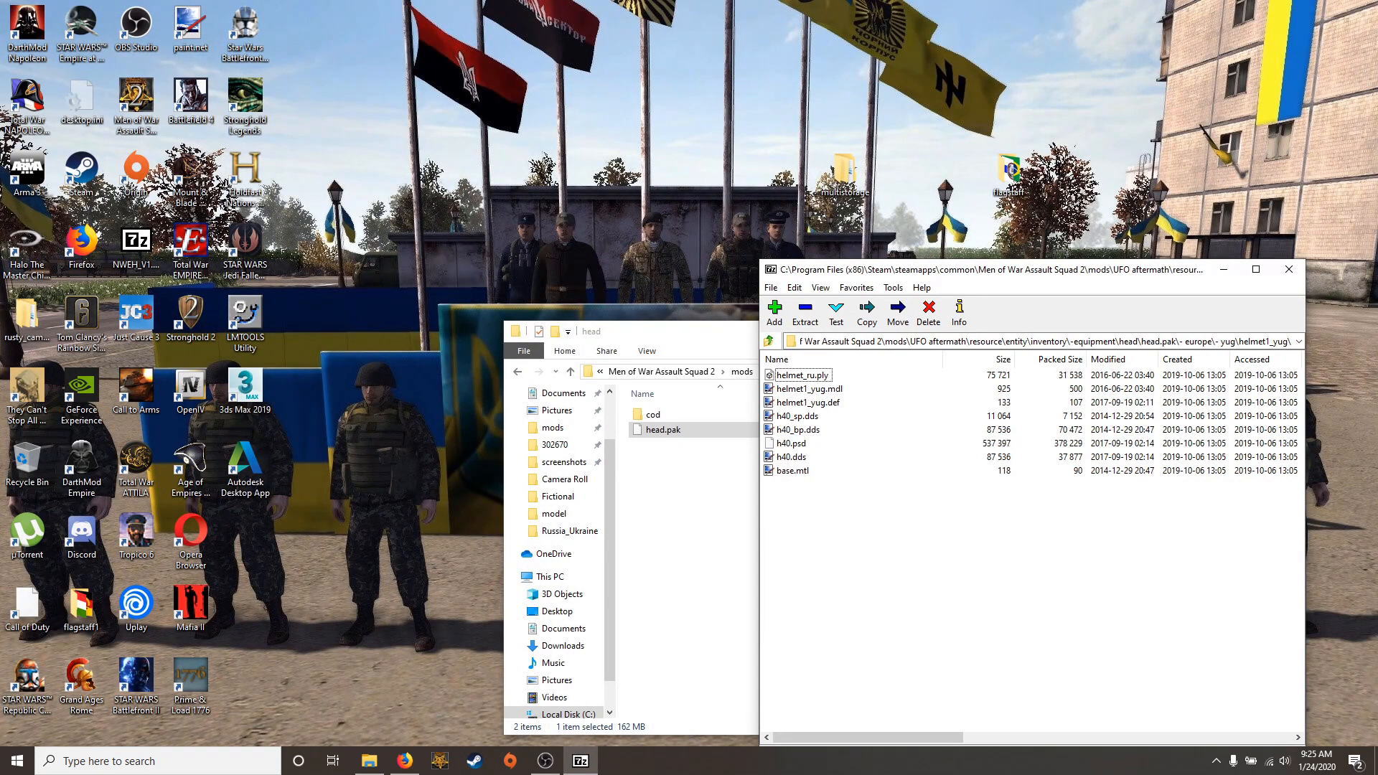
{"action": "key", "text": "Down"}
{"action": "key", "text": "Down"}
{"action": "key", "text": "Down"}
{"action": "key", "text": "Down"}
{"action": "key", "text": "Down"}
{"action": "key", "text": "Down"}
{"action": "key", "text": "Return"}
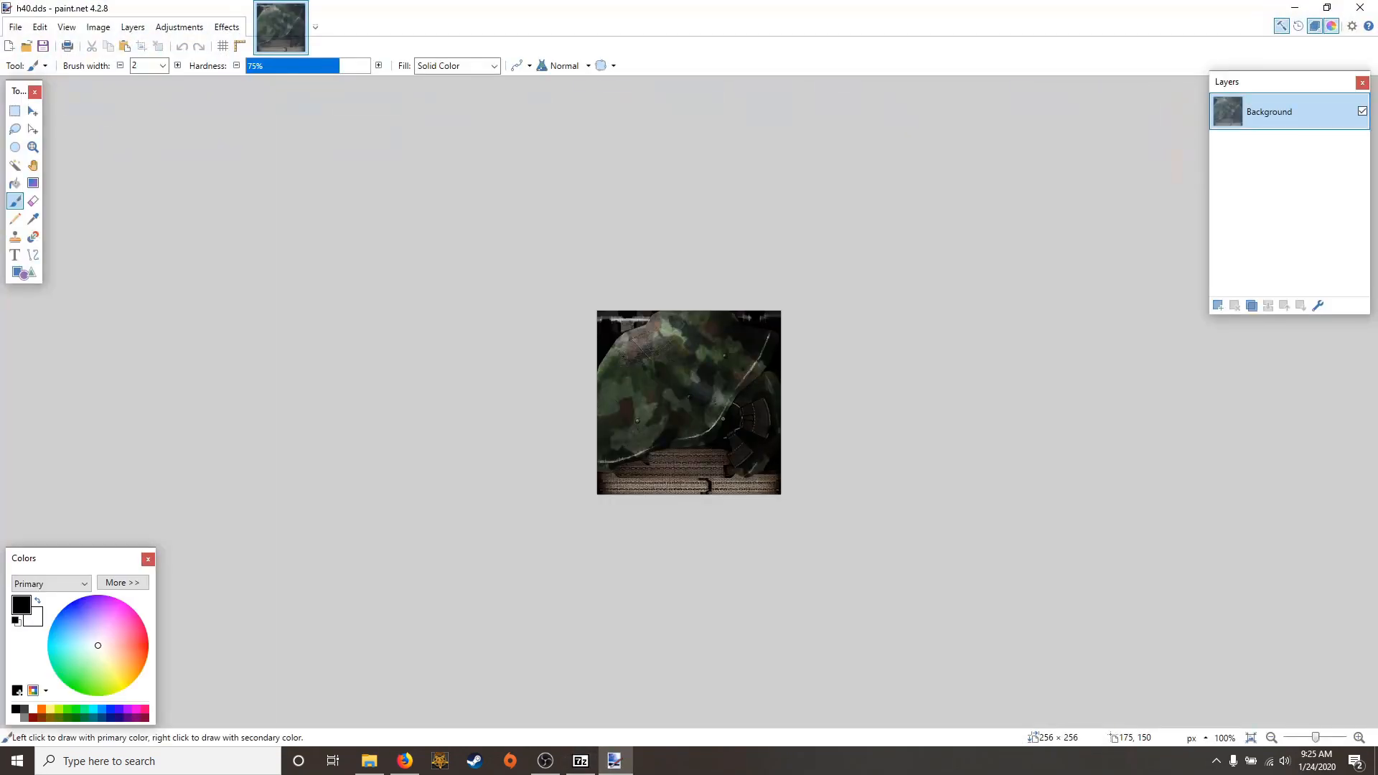
{"action": "left_click", "coordinate": [1360, 7]}
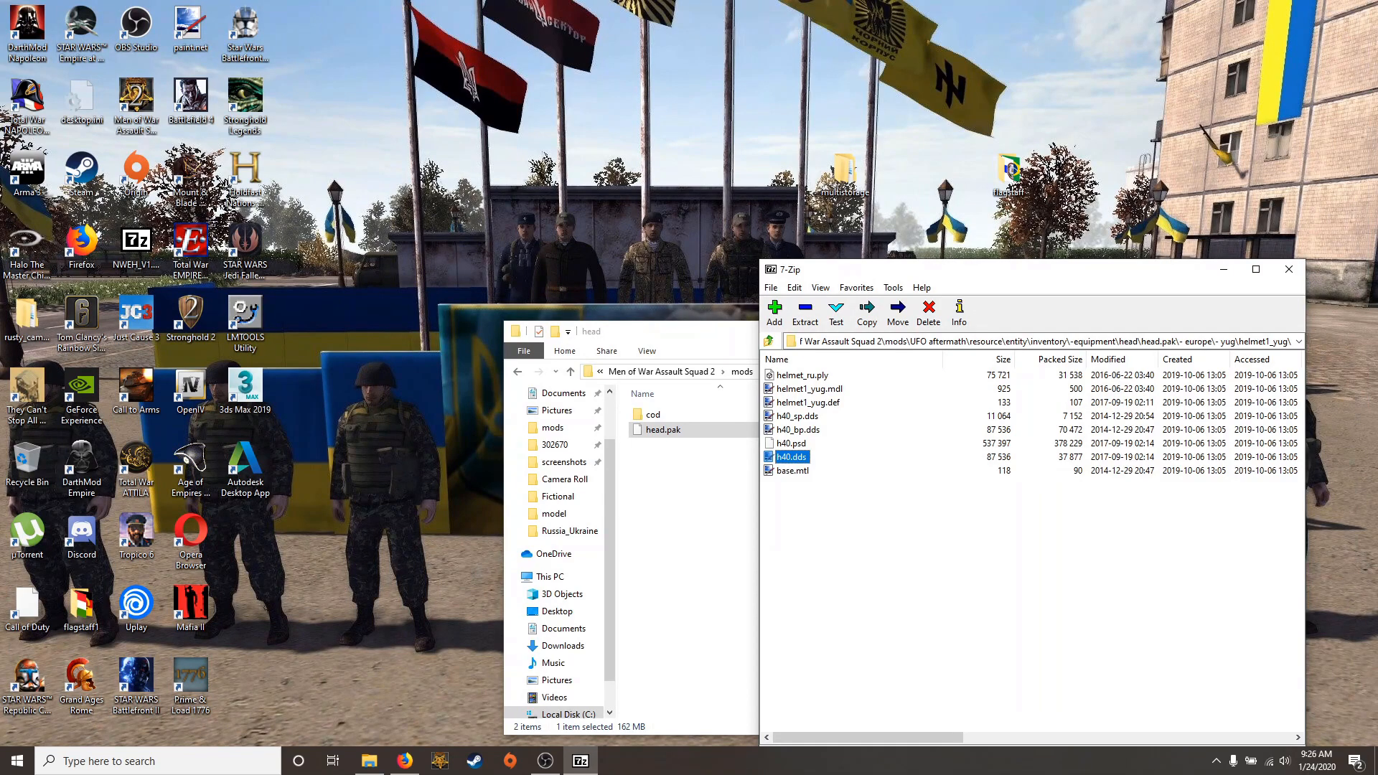
Go through the remaining Yugoslav helmet folders and open m59.dds from helmet_yug in paint.net
{"action": "key", "text": "BackSpace"}
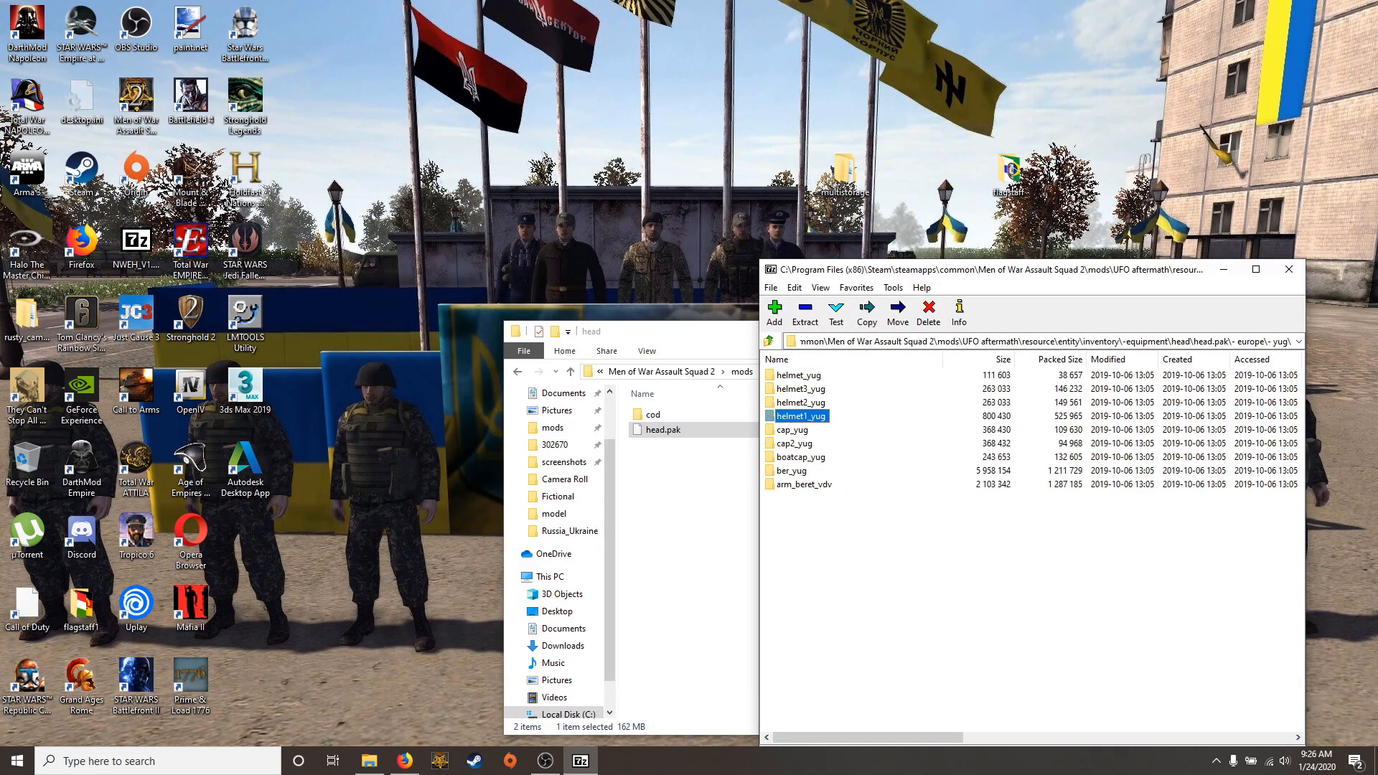
{"action": "key", "text": "Up"}
{"action": "key", "text": "Up"}
{"action": "key", "text": "Return"}
{"action": "key", "text": "BackSpace"}
{"action": "key", "text": "Up"}
{"action": "key", "text": "Return"}
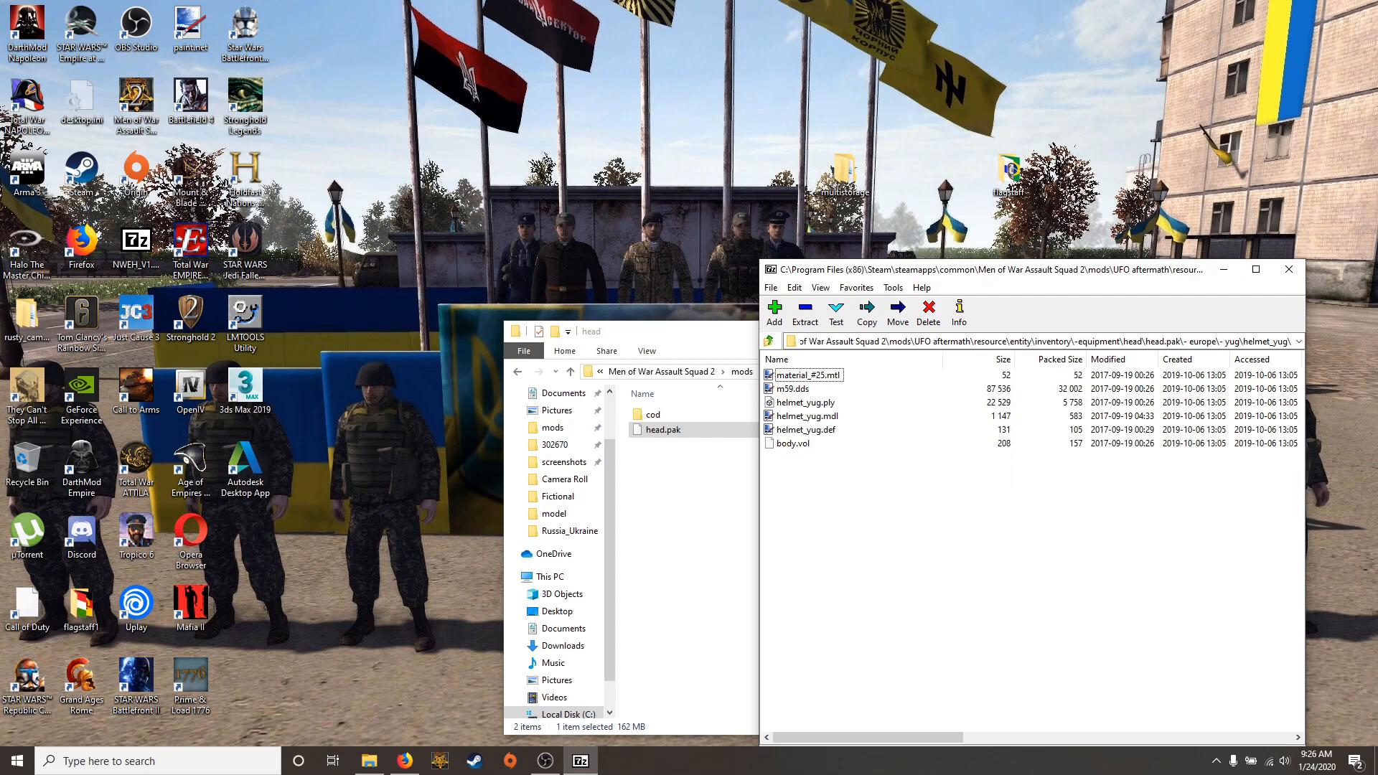
{"action": "key", "text": "Return"}
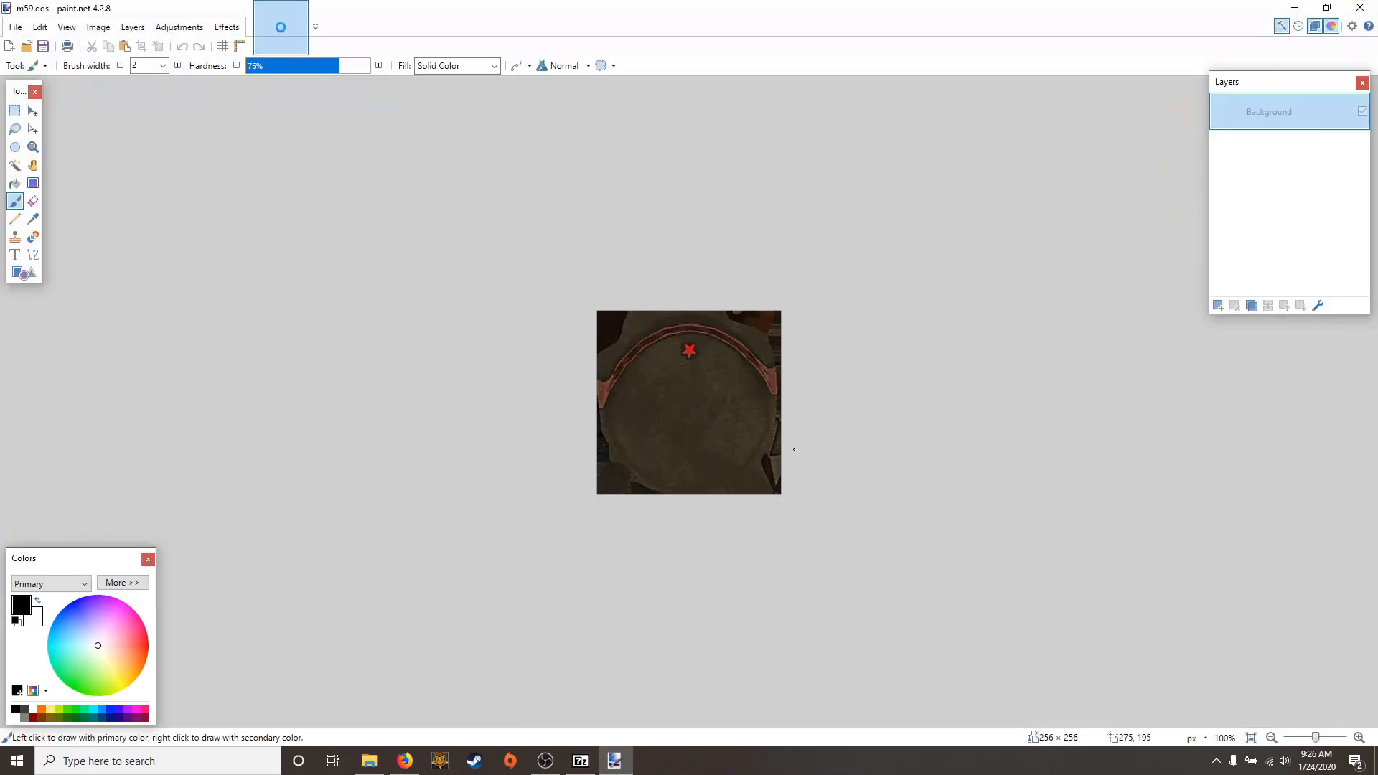
{"action": "scroll", "coordinate": [748, 423], "scroll_direction": "up", "scroll_amount": 1}
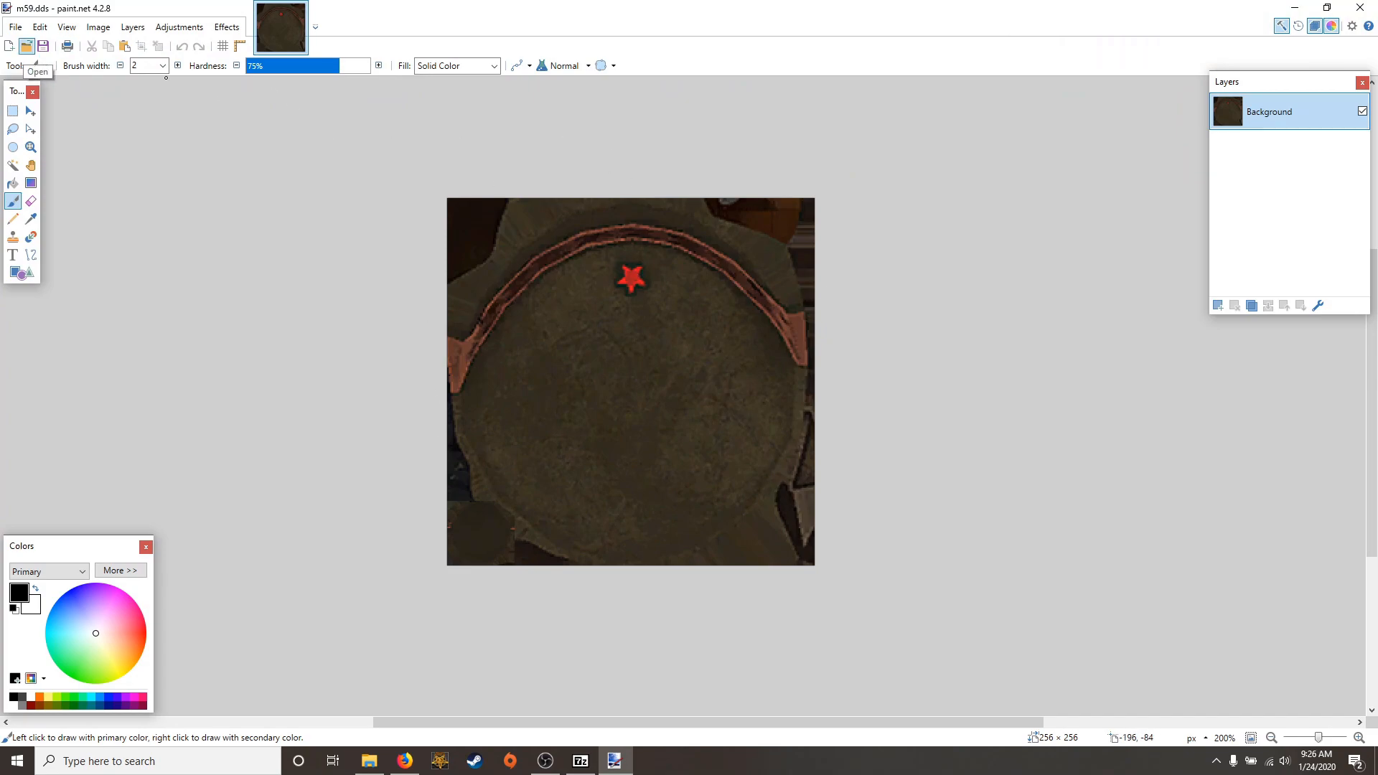
Open the Camo_DPM_UrbanSpetsnaz.jpg pattern from the Fictional folder of rusty_camo_patterns
{"action": "left_click", "coordinate": [26, 45]}
{"action": "double_click", "coordinate": [172, 144]}
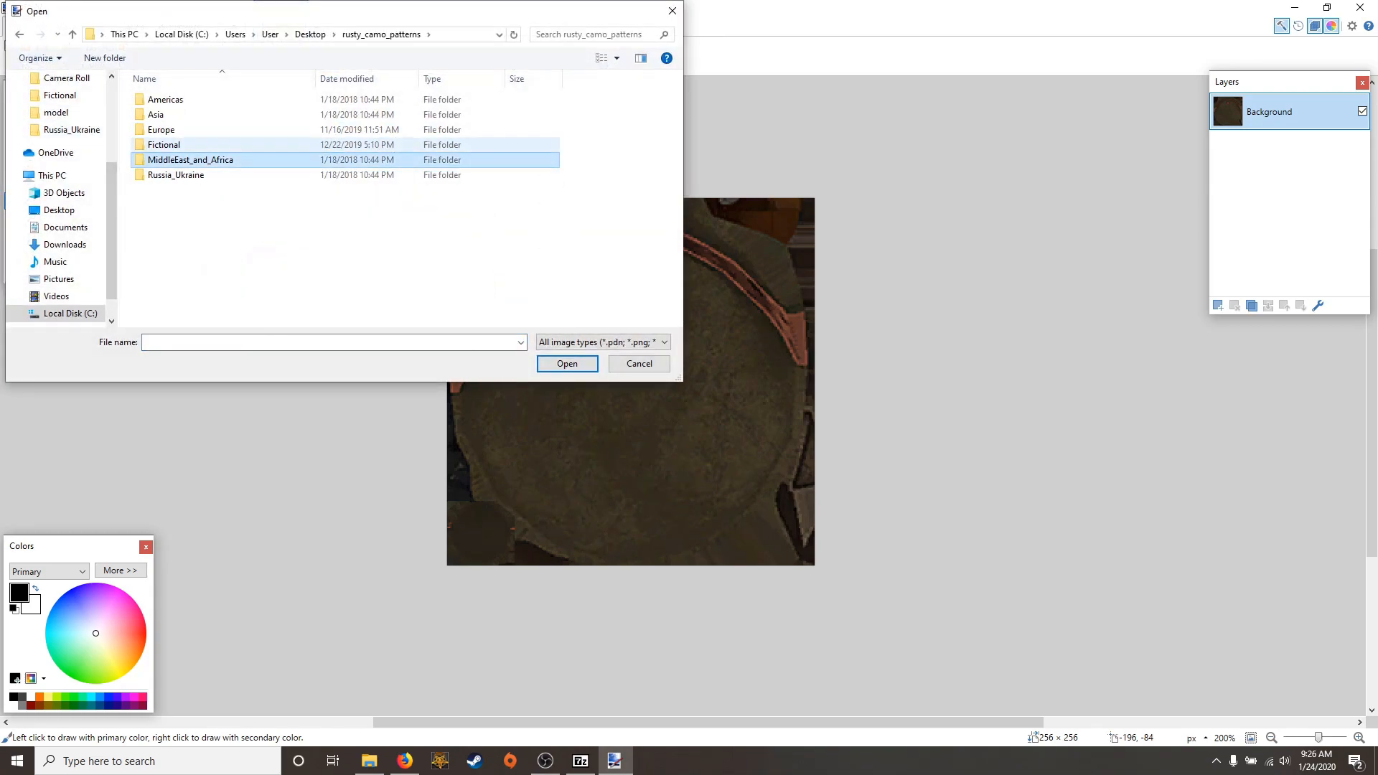
{"action": "double_click", "coordinate": [172, 147]}
{"action": "left_click", "coordinate": [398, 115]}
{"action": "left_click", "coordinate": [563, 363]}
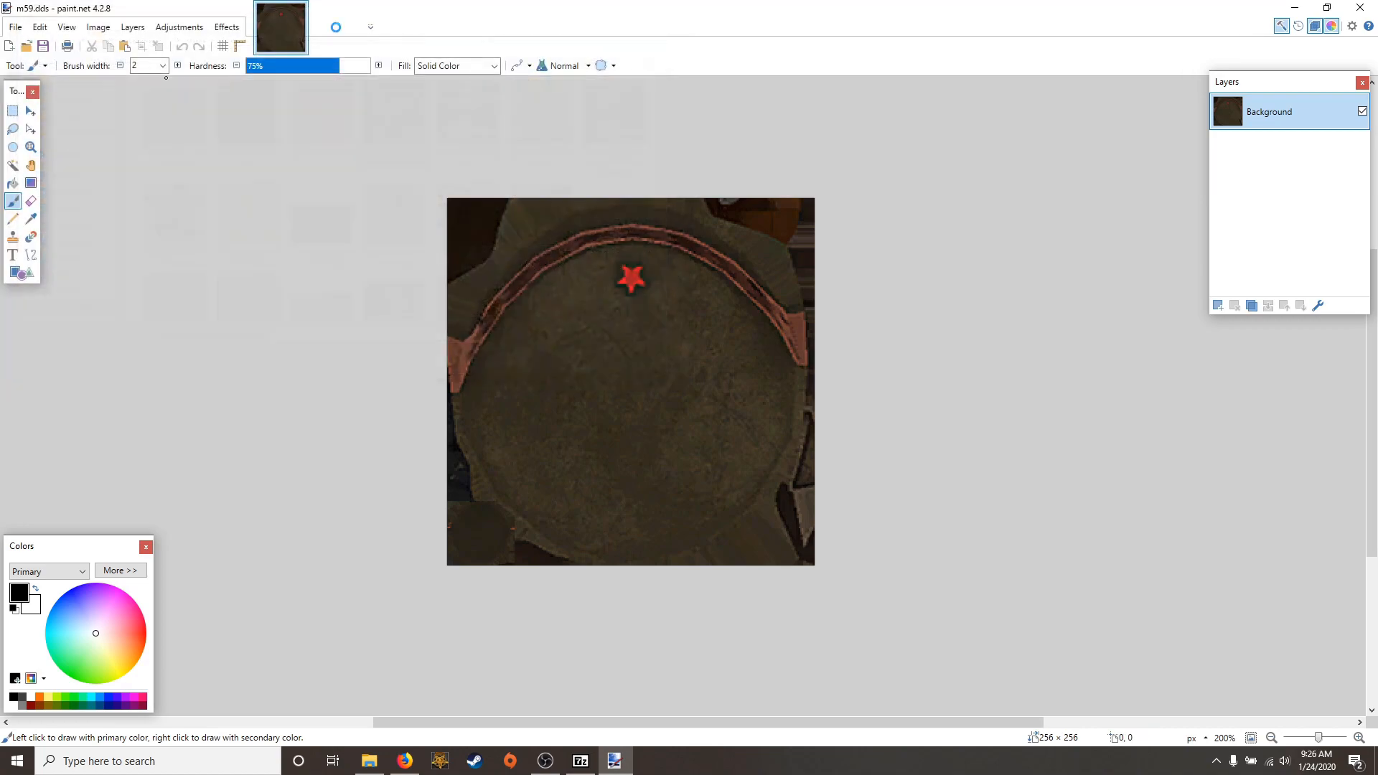
Copy the whole camouflage pattern and paste it on a new layer in m59.dds, keeping the canvas size
{"action": "key", "text": "ctrl+a"}
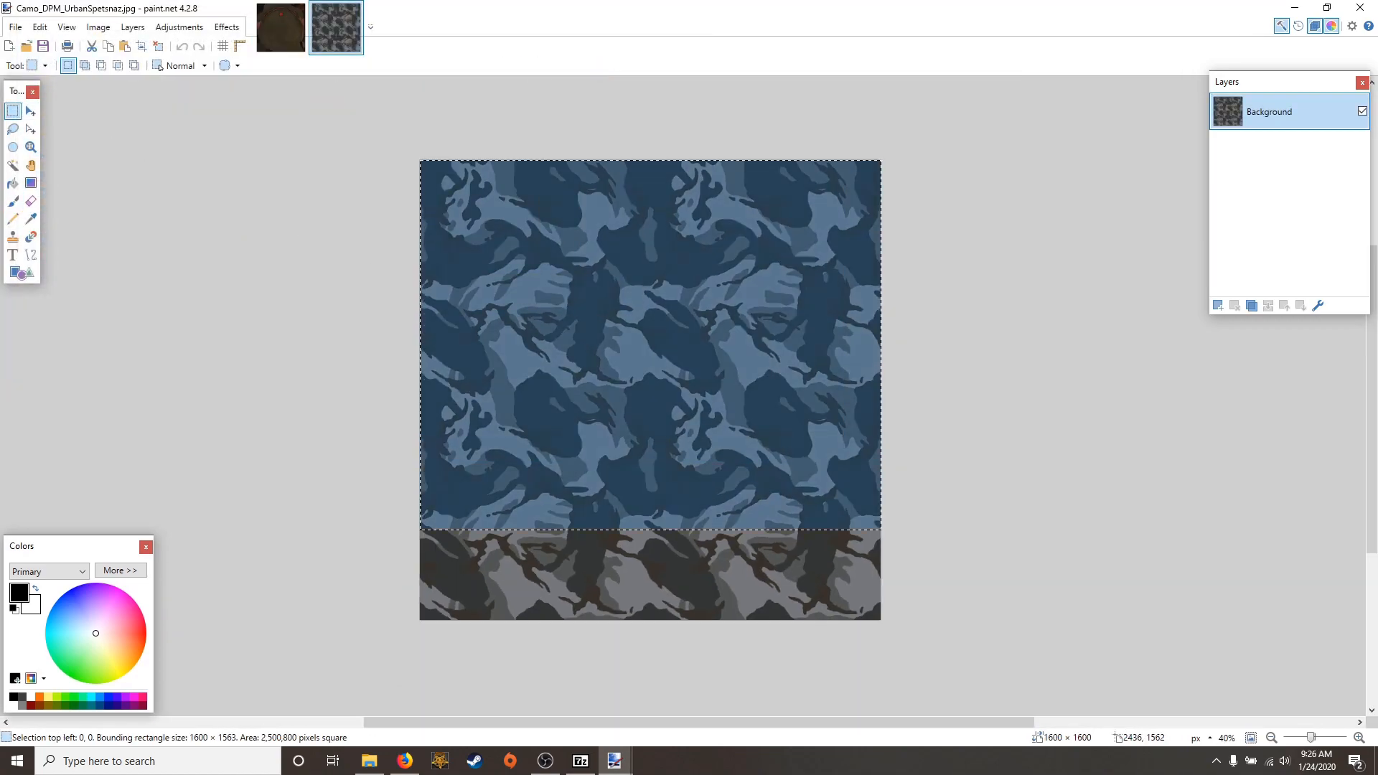
{"action": "left_click", "coordinate": [280, 27]}
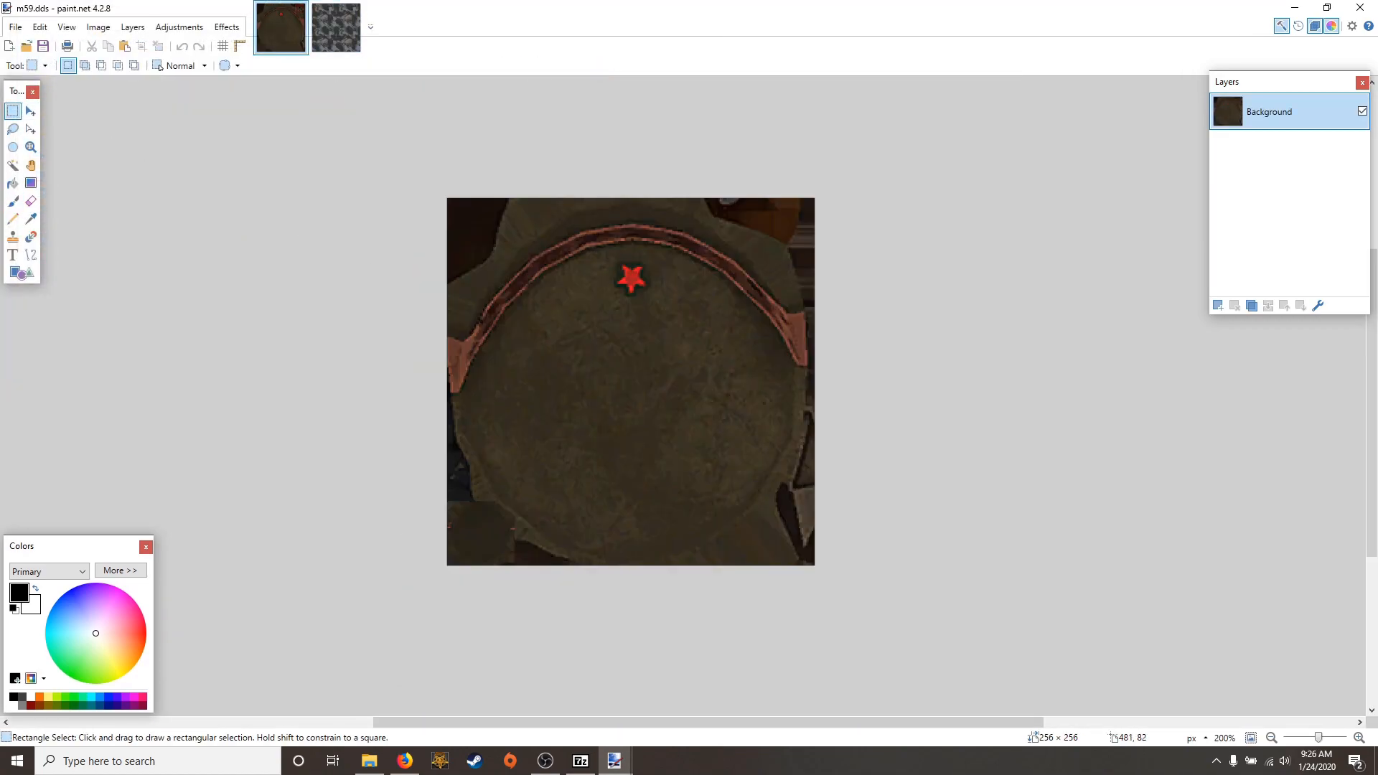
{"action": "left_click", "coordinate": [1218, 305]}
{"action": "key", "text": "ctrl+v"}
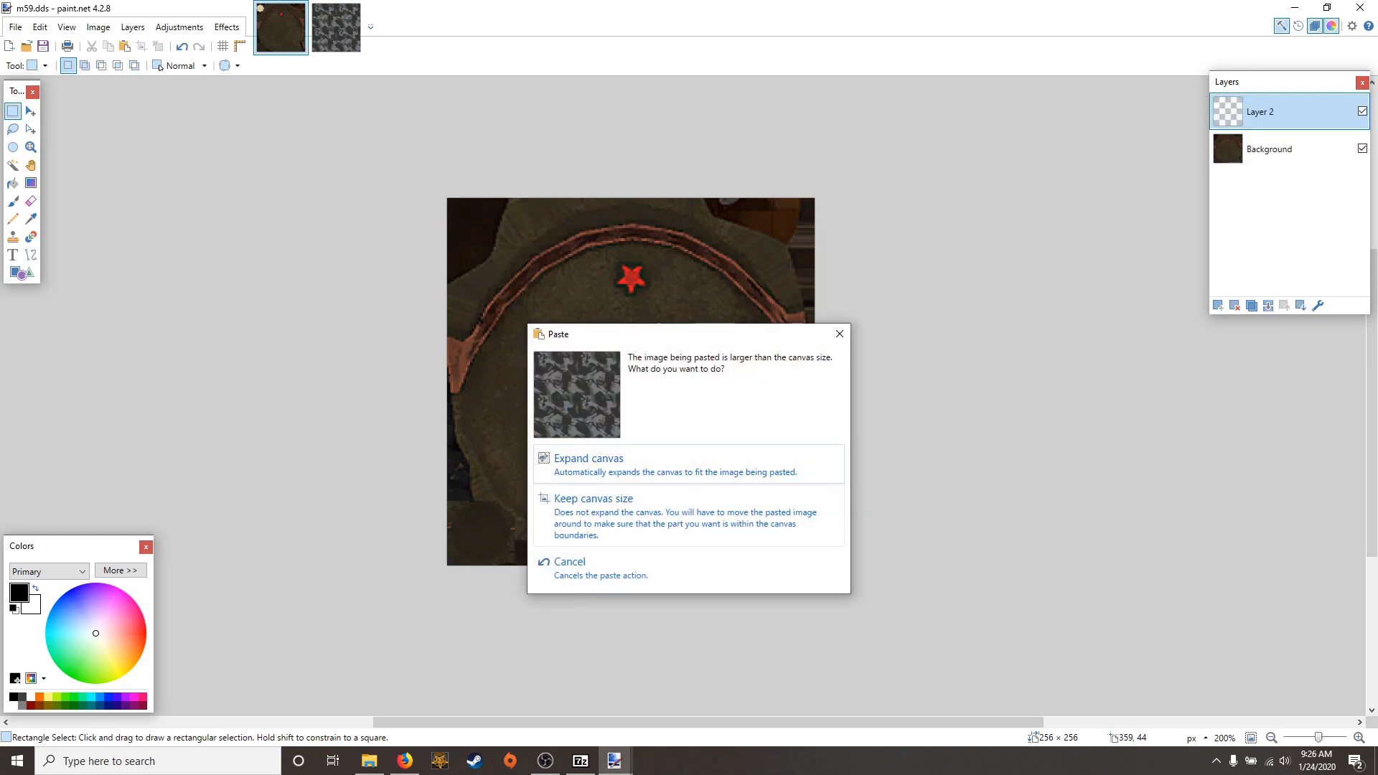
{"action": "left_click", "coordinate": [632, 418]}
Shrink the pasted camouflage to about 208 × 151 pixels in the upper-left corner of the m59.dds canvas
{"action": "scroll", "coordinate": [861, 438], "scroll_direction": "down", "scroll_amount": 9}
{"action": "scroll", "coordinate": [987, 411], "scroll_direction": "down", "scroll_amount": 4}
{"action": "scroll", "coordinate": [1006, 400], "scroll_direction": "right", "scroll_amount": 6}
{"action": "scroll", "coordinate": [1006, 400], "scroll_direction": "down", "scroll_amount": 5}
{"action": "left_click_drag", "start_coordinate": [689, 539], "coordinate": [252, 582]}
{"action": "key", "text": "ctrl+z"}
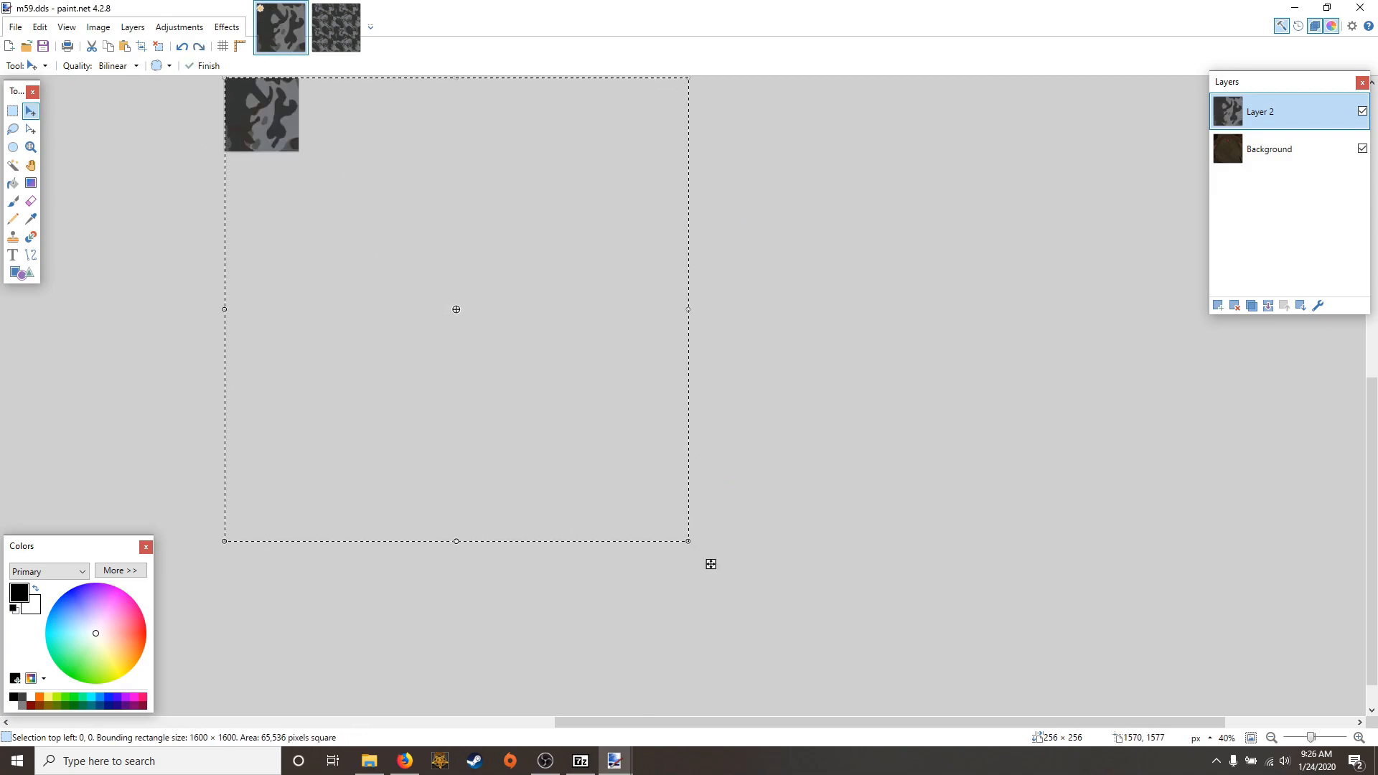
{"action": "left_click_drag", "start_coordinate": [689, 541], "coordinate": [286, 121]}
{"action": "scroll", "coordinate": [289, 124], "scroll_direction": "up", "scroll_amount": 4}
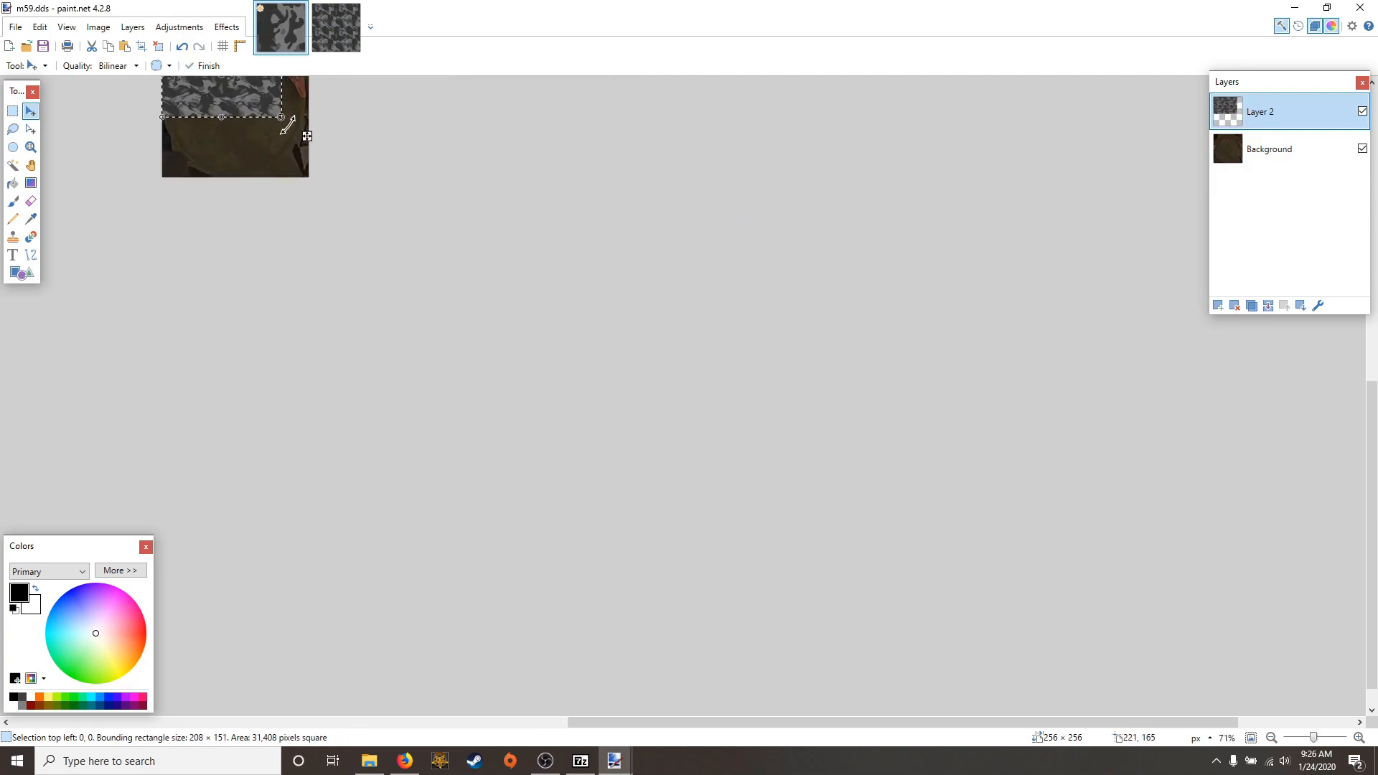
{"action": "scroll", "coordinate": [319, 179], "scroll_direction": "left", "scroll_amount": 4}
{"action": "scroll", "coordinate": [596, 505], "scroll_direction": "up", "scroll_amount": 5}
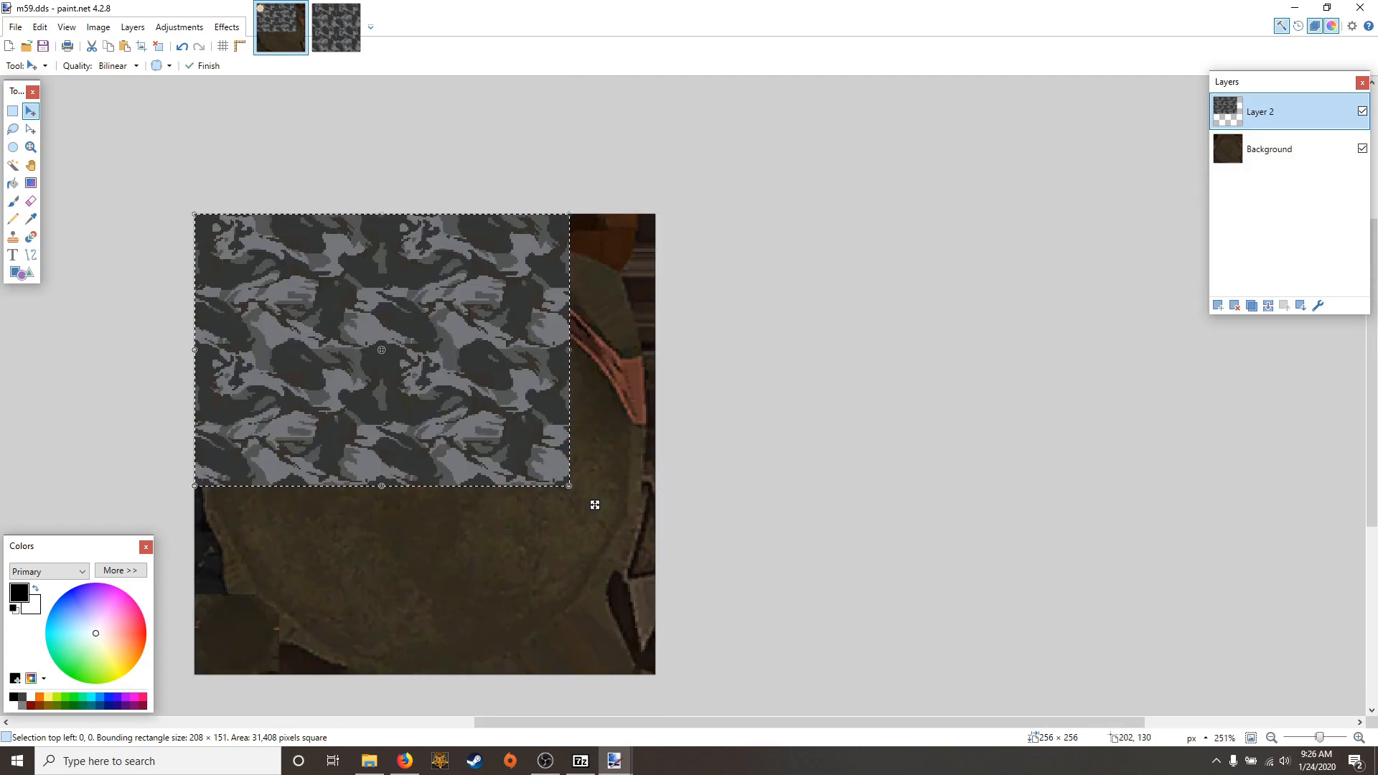
{"action": "scroll", "coordinate": [602, 425], "scroll_direction": "left", "scroll_amount": 1}
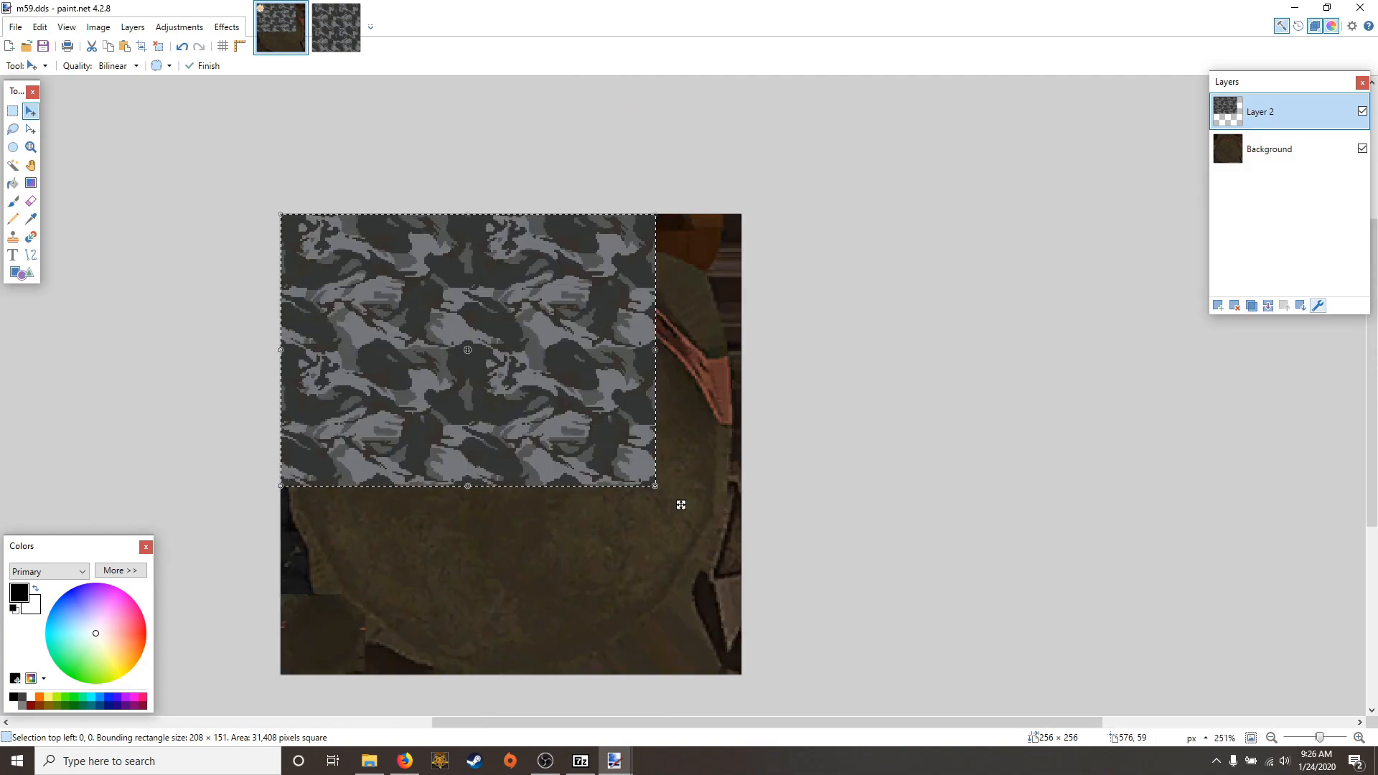
Set the blend mode of Layer 2 to Overlay
{"action": "key", "text": "F4"}
{"action": "key", "text": "Tab"}
{"action": "key", "text": "Tab"}
{"action": "key", "text": "Down"}
{"action": "key", "text": "Down"}
{"action": "key", "text": "Down"}
{"action": "key", "text": "Down"}
{"action": "key", "text": "Down"}
{"action": "key", "text": "Down"}
{"action": "key", "text": "Down"}
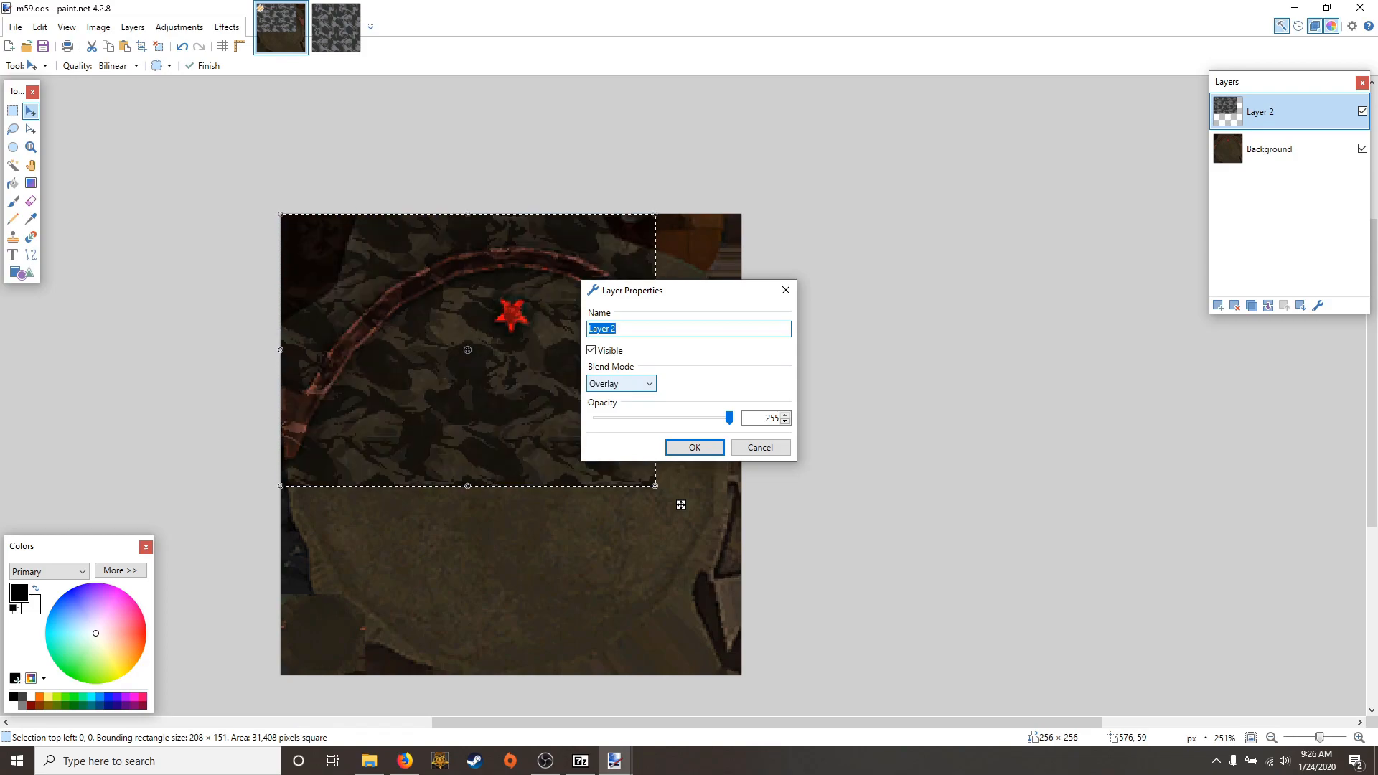
{"action": "key", "text": "Return"}
Resize the camouflage to tiles of about 142 × 127 pixels, cover the whole helmet texture with them, and deselect
{"action": "left_click_drag", "start_coordinate": [655, 486], "coordinate": [560, 693]}
{"action": "key", "text": "ctrl+d"}
{"action": "left_click_drag", "start_coordinate": [560, 694], "coordinate": [807, 693]}
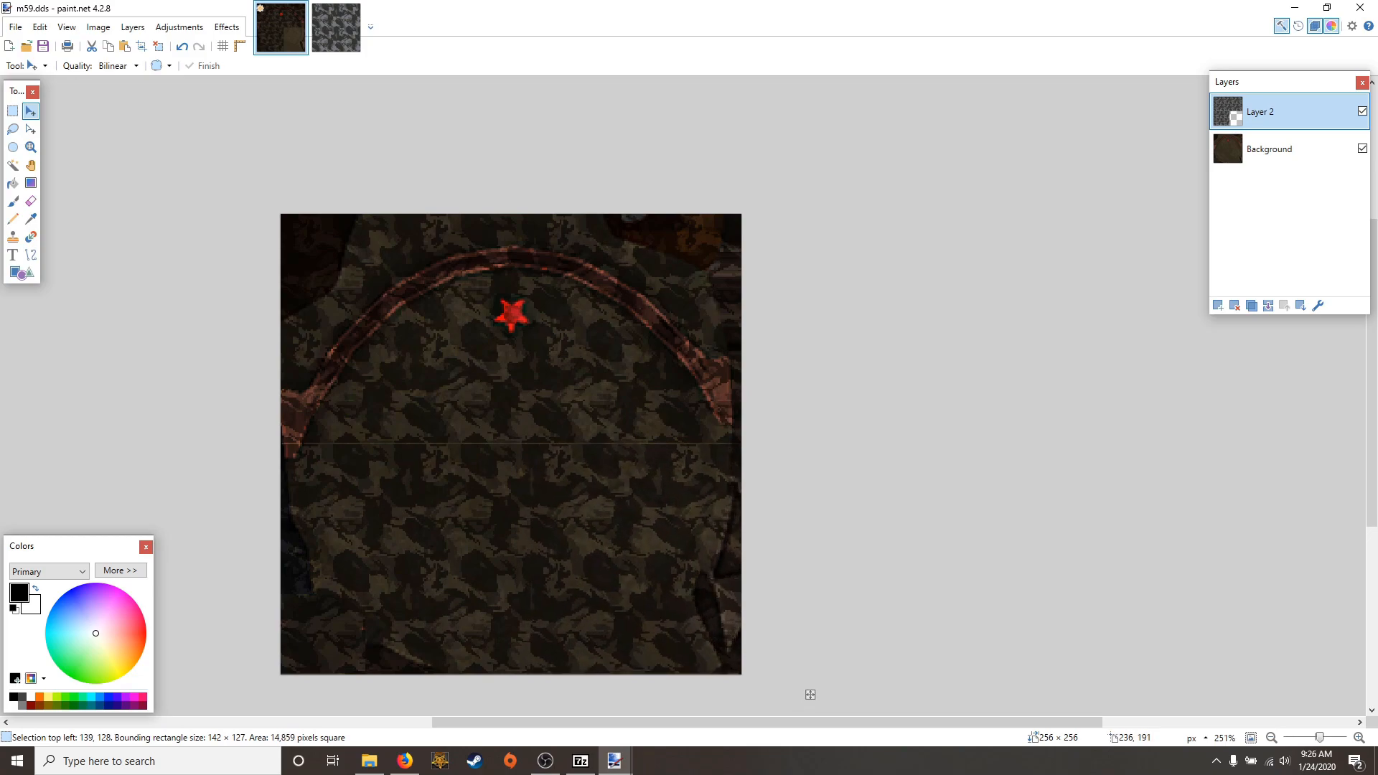
{"action": "key", "text": "ctrl+z"}
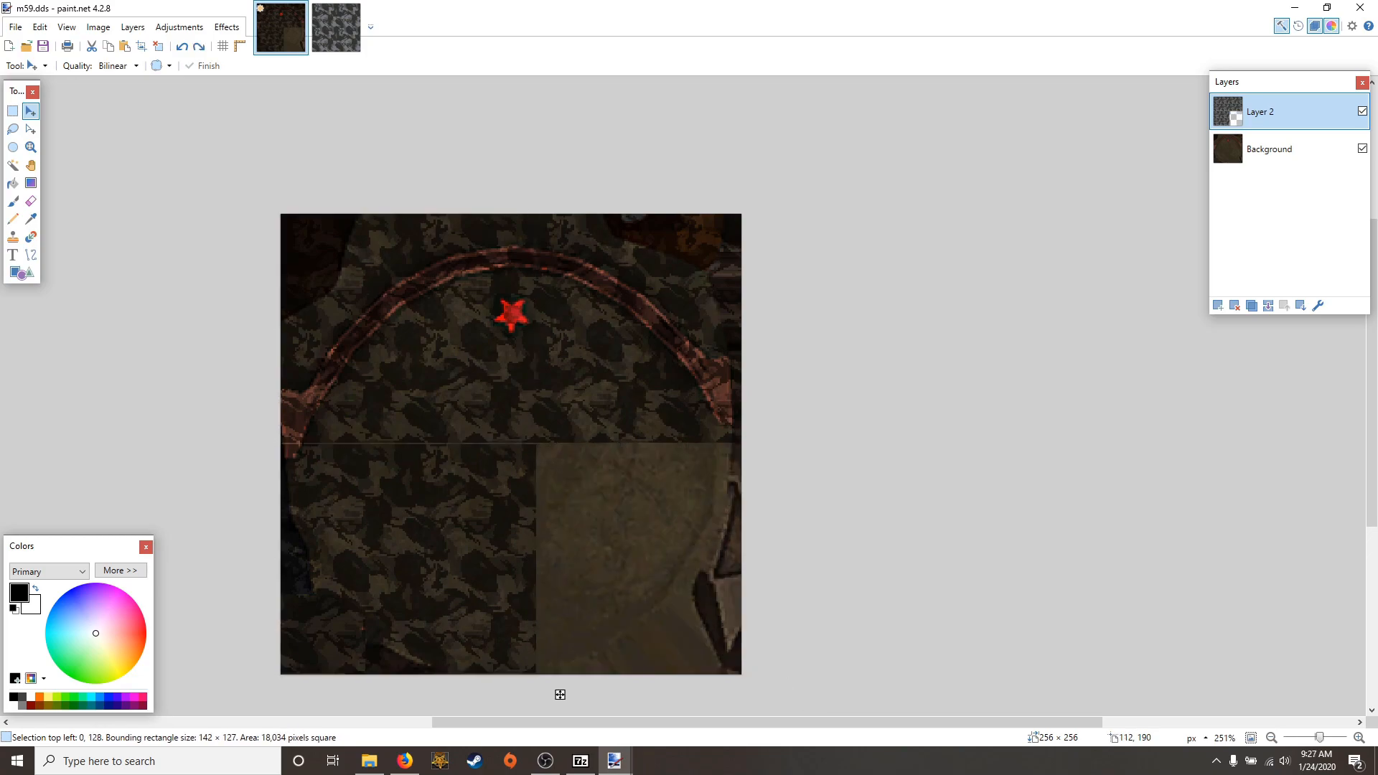
{"action": "left_click_drag", "start_coordinate": [560, 694], "coordinate": [808, 693]}
{"action": "key", "text": "s"}
{"action": "key", "text": "ctrl+d"}
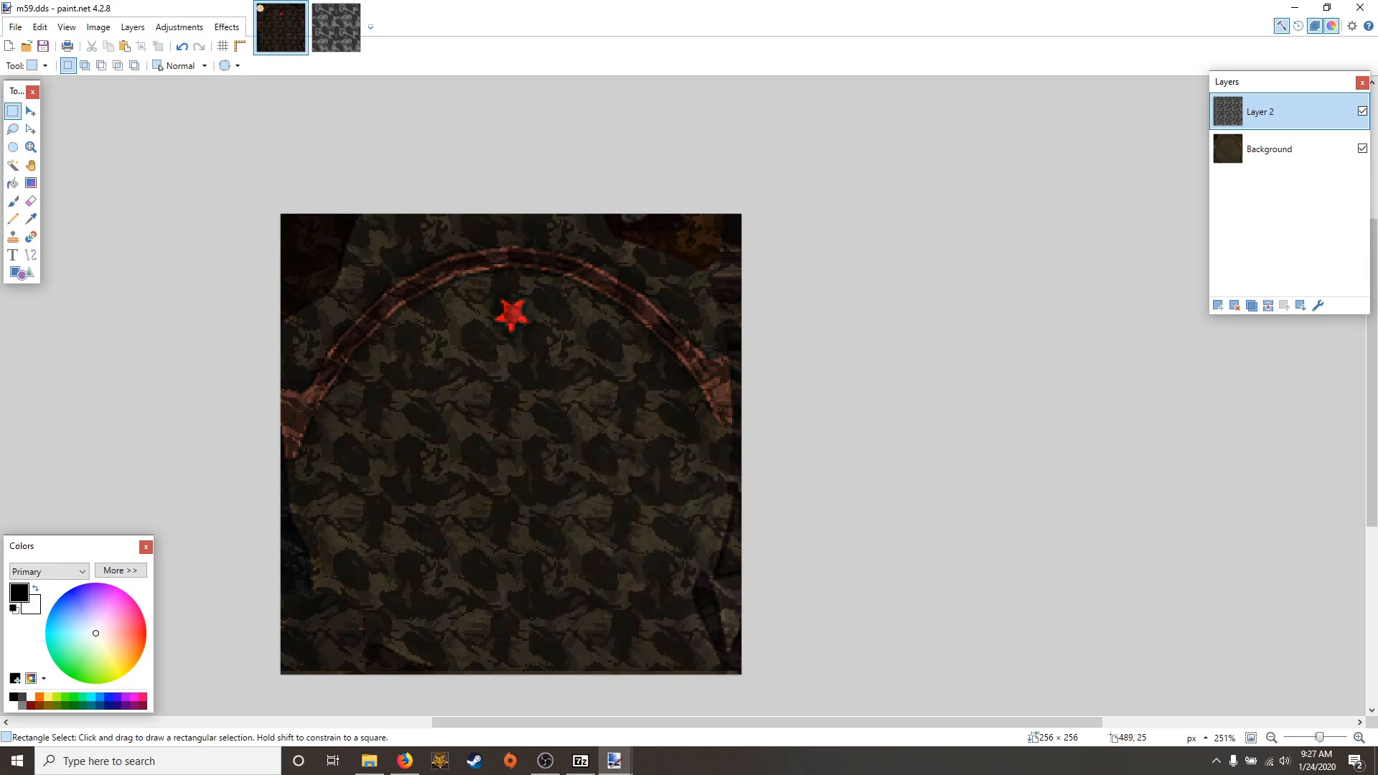
Hide Layer 2 and erase its camouflage along the helmet's curved leather strap with a 9-pixel eraser
{"action": "left_click", "coordinate": [1362, 111]}
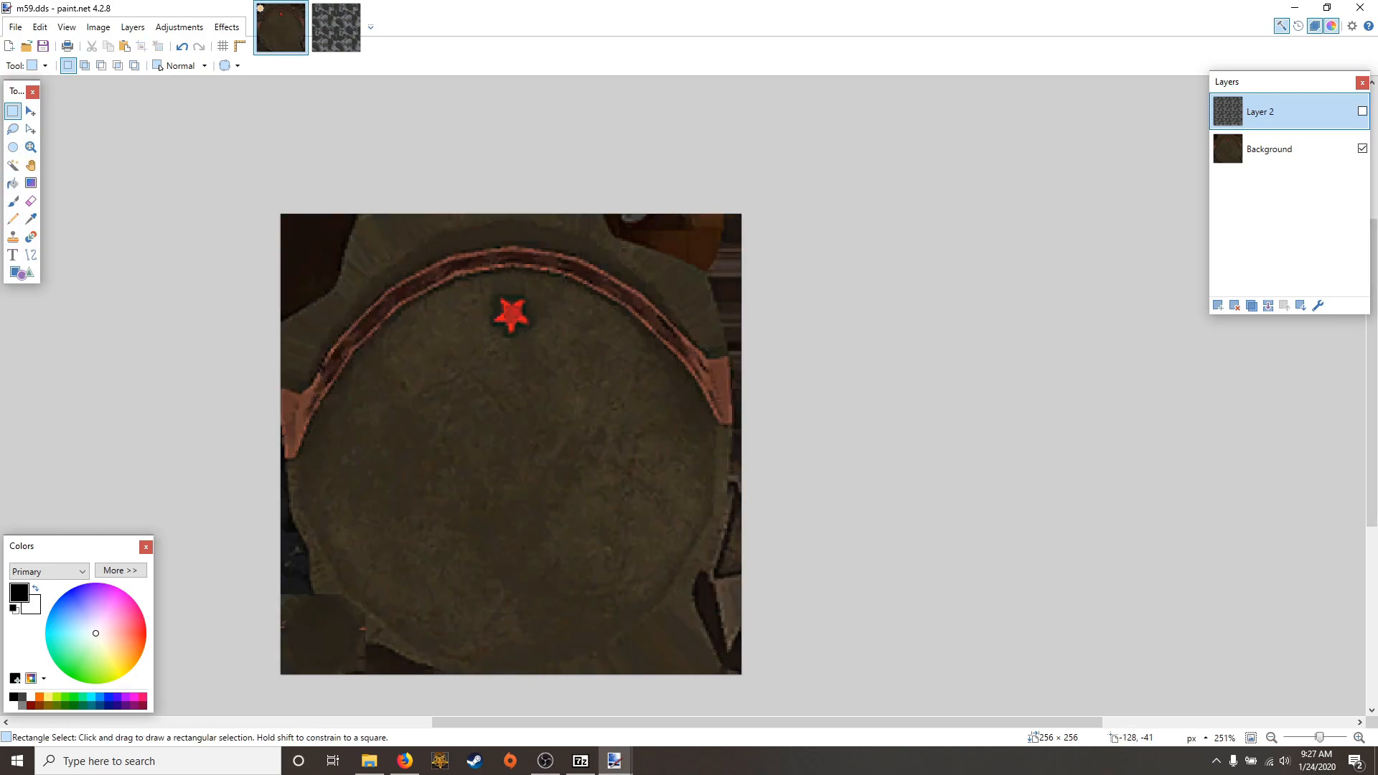
{"action": "key", "text": "e"}
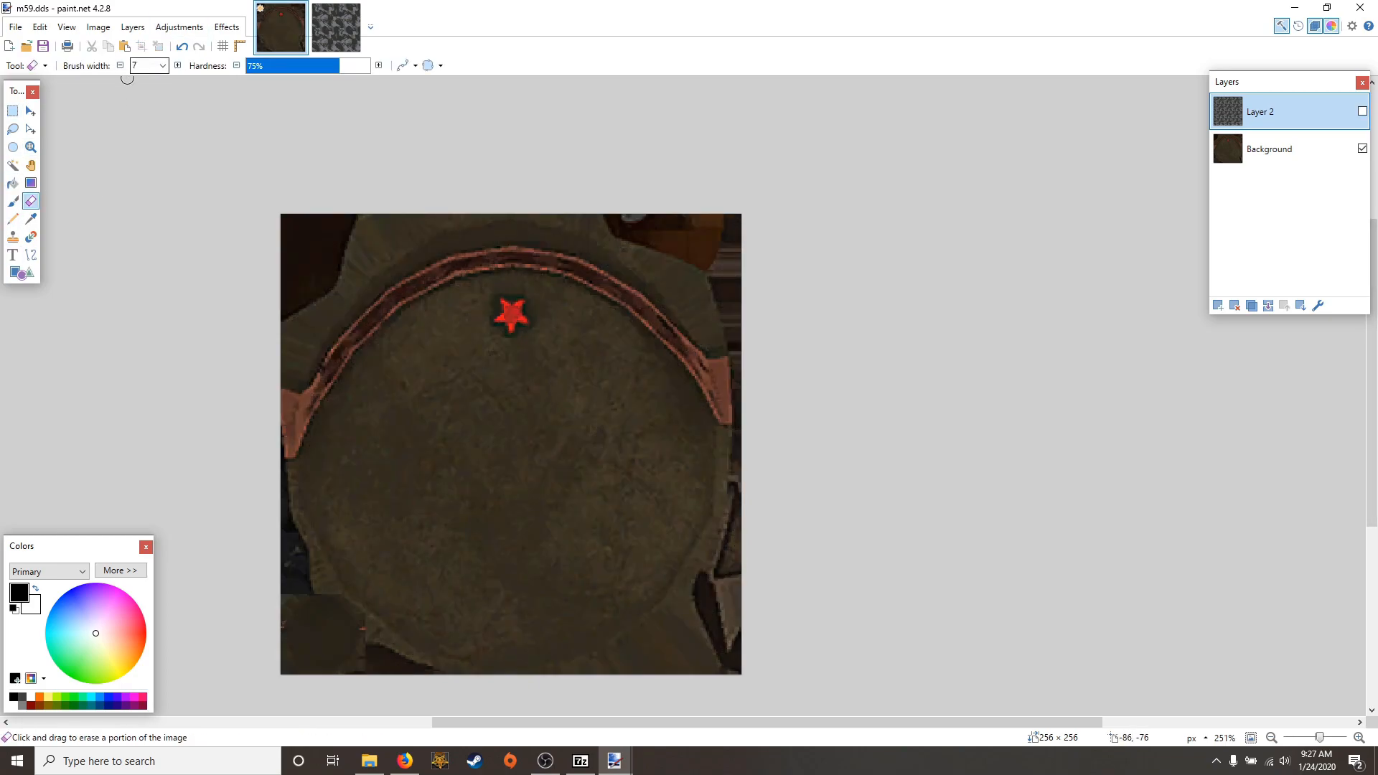
{"action": "scroll", "coordinate": [278, 295], "scroll_direction": "up", "scroll_amount": 3}
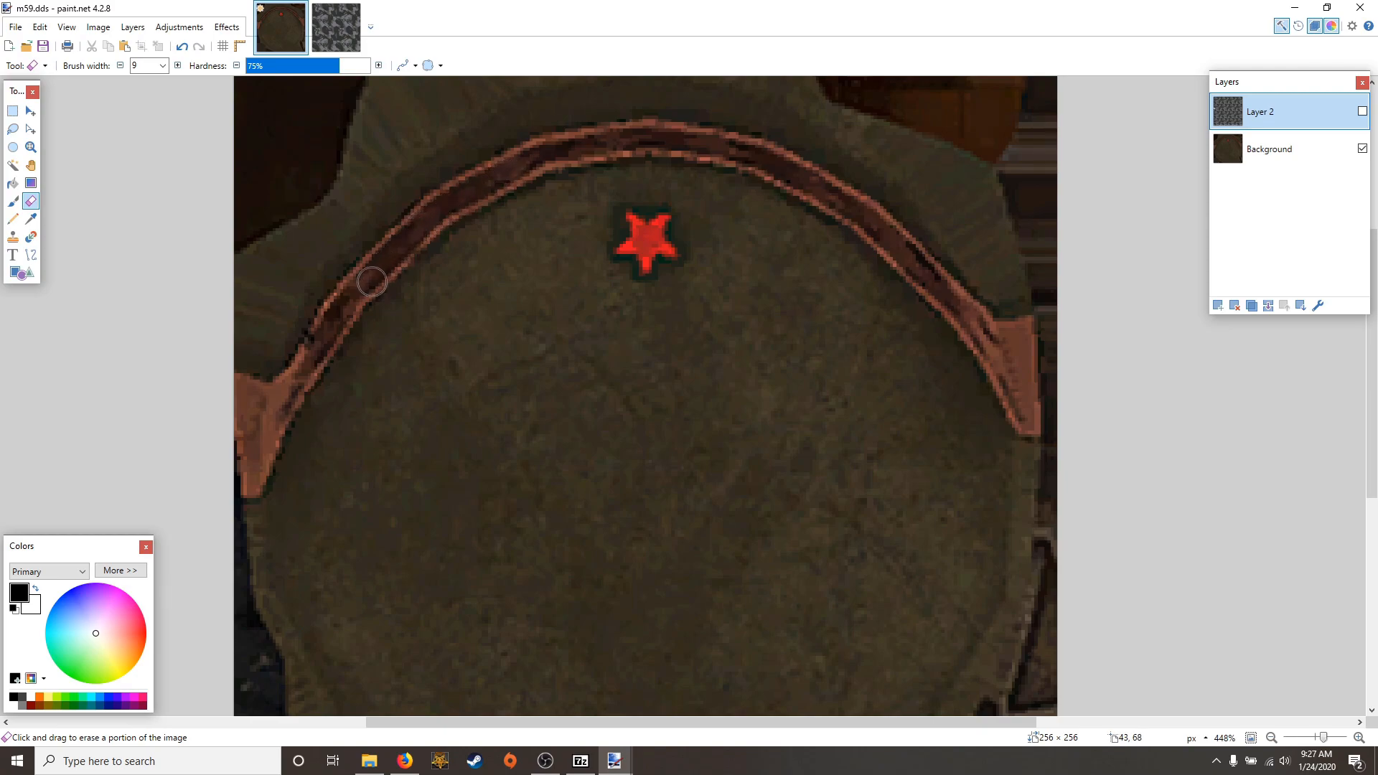
{"action": "left_click_drag", "start_coordinate": [327, 333], "coordinate": [263, 439]}
{"action": "scroll", "coordinate": [474, 312], "scroll_direction": "up", "scroll_amount": 1}
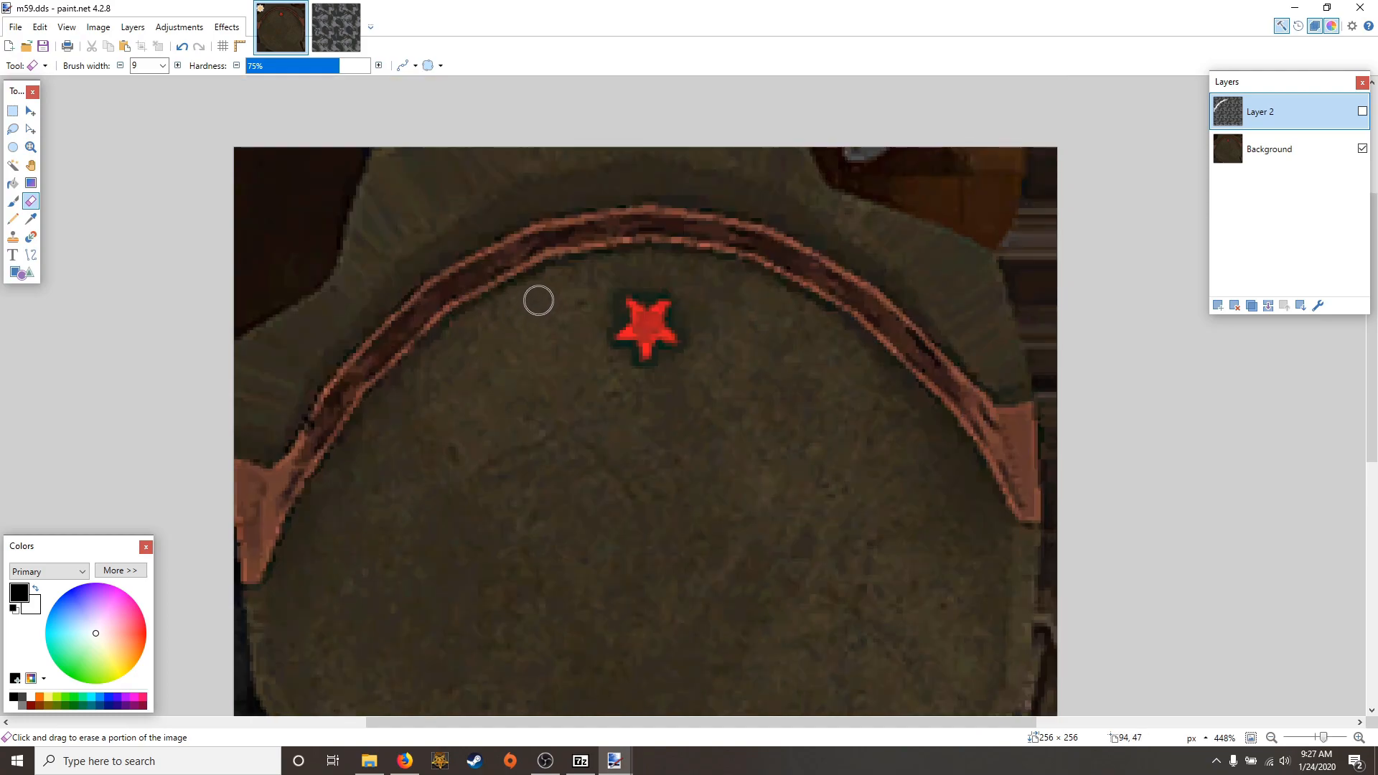
{"action": "scroll", "coordinate": [538, 298], "scroll_direction": "right", "scroll_amount": 1}
{"action": "mouse_move", "coordinate": [423, 257]}
{"action": "left_mouse_down"}
{"action": "mouse_move", "coordinate": [449, 235]}
{"action": "mouse_move", "coordinate": [566, 224]}
{"action": "mouse_move", "coordinate": [680, 250]}
{"action": "mouse_move", "coordinate": [564, 233]}
{"action": "mouse_move", "coordinate": [446, 249]}
{"action": "mouse_move", "coordinate": [559, 231]}
{"action": "mouse_move", "coordinate": [682, 247]}
{"action": "mouse_move", "coordinate": [797, 318]}
{"action": "mouse_move", "coordinate": [908, 441]}
{"action": "mouse_move", "coordinate": [946, 508]}
{"action": "mouse_move", "coordinate": [936, 420]}
{"action": "mouse_move", "coordinate": [898, 413]}
{"action": "mouse_move", "coordinate": [746, 278]}
{"action": "mouse_move", "coordinate": [625, 230]}
{"action": "mouse_move", "coordinate": [532, 220]}
{"action": "mouse_move", "coordinate": [655, 237]}
{"action": "mouse_move", "coordinate": [702, 261]}
{"action": "left_mouse_up"}
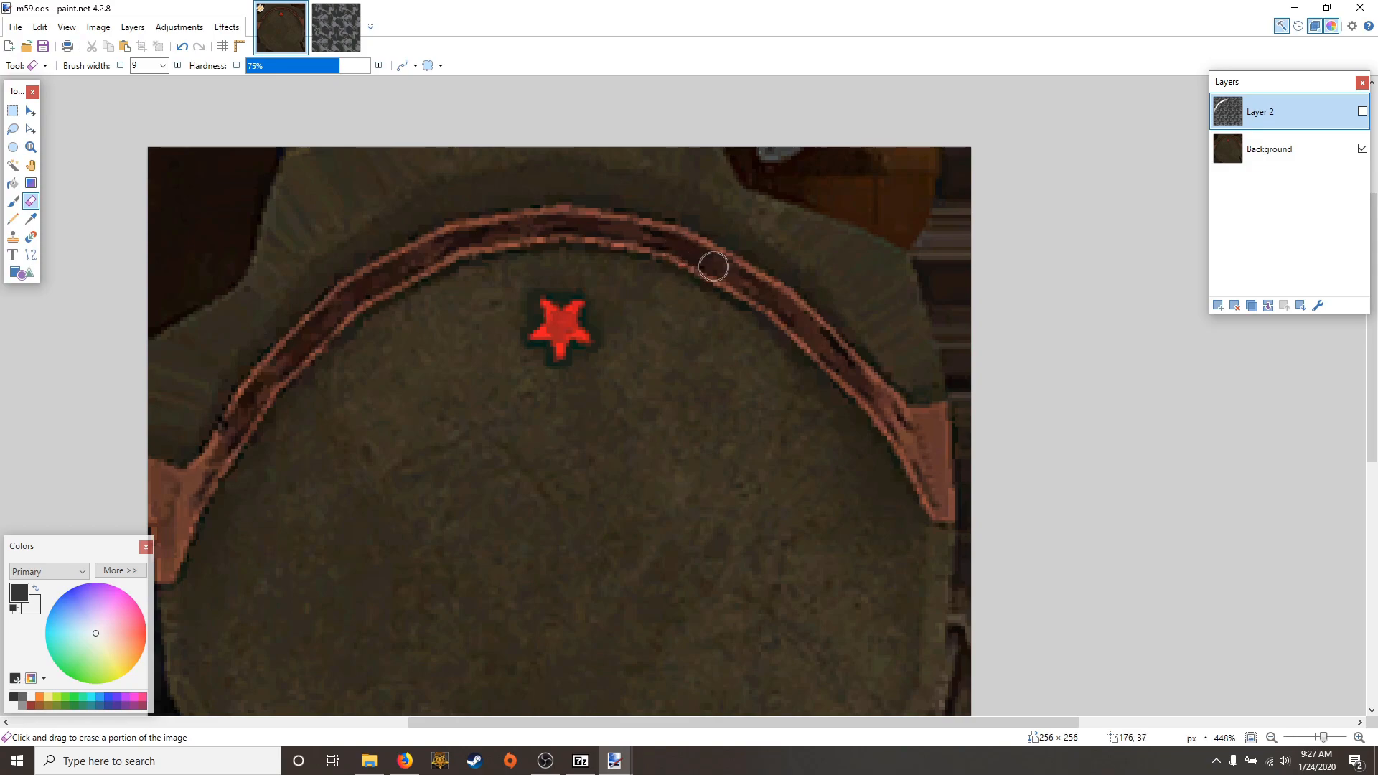
Erase the camouflage over the red star on Layer 2, reducing the eraser width from 6 to 1 for the details
{"action": "scroll", "coordinate": [740, 301], "scroll_direction": "up", "scroll_amount": 2}
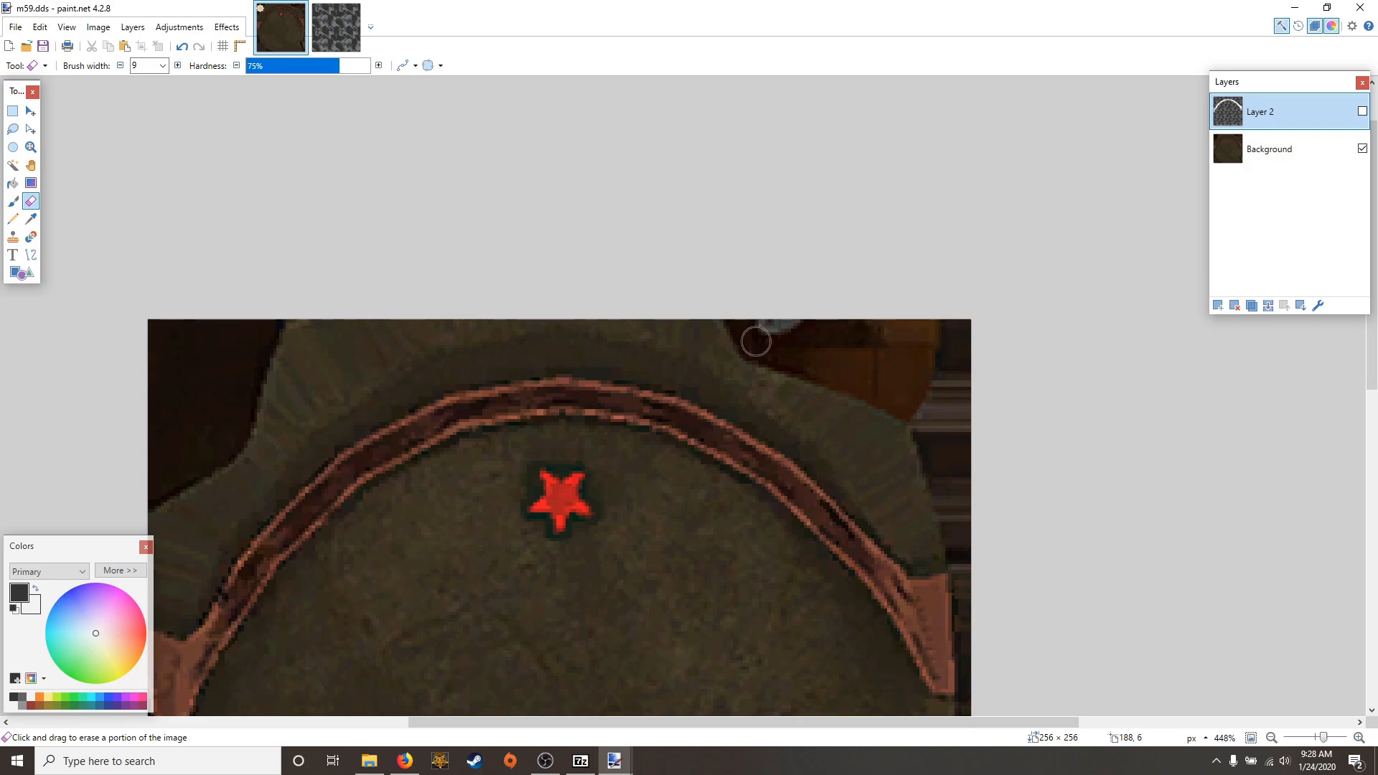
{"action": "scroll", "coordinate": [879, 353], "scroll_direction": "down", "scroll_amount": 1}
{"action": "scroll", "coordinate": [566, 387], "scroll_direction": "up", "scroll_amount": 1}
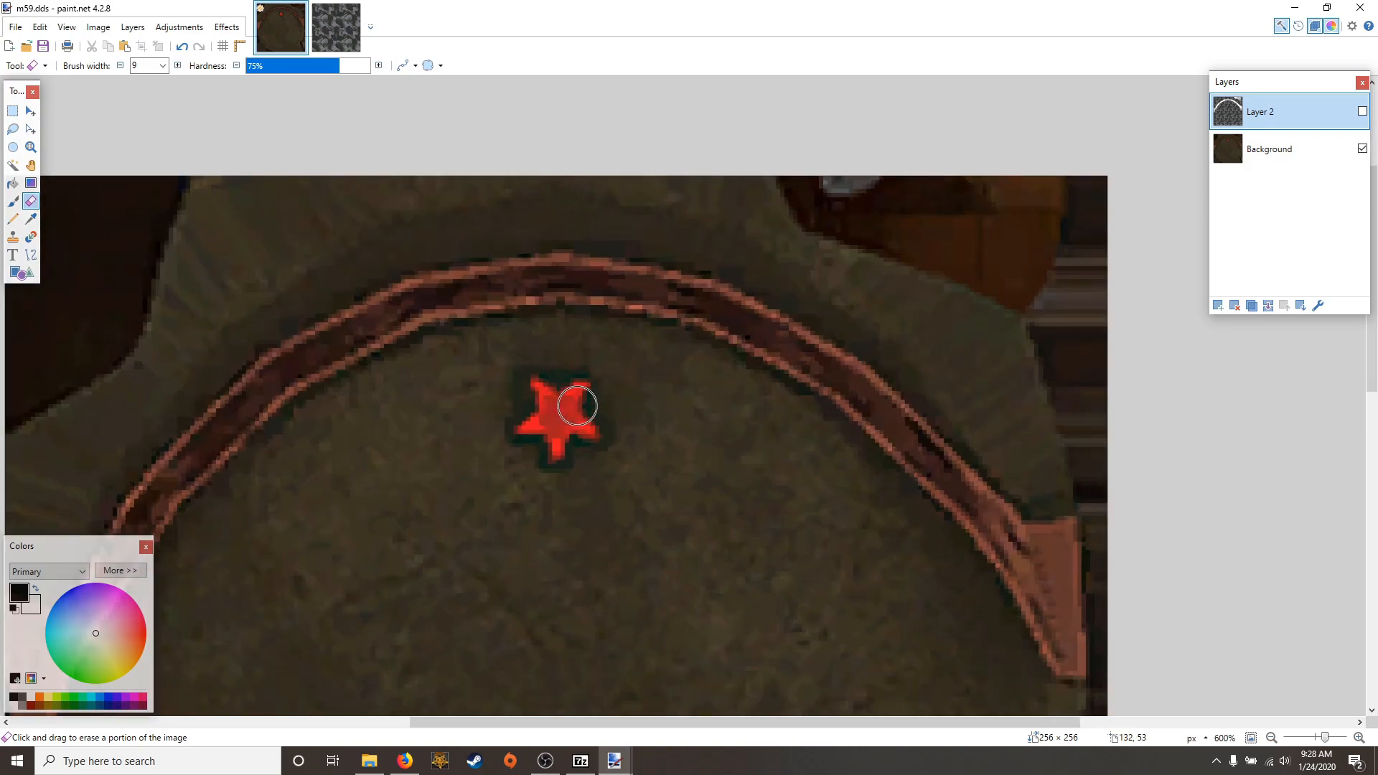
{"action": "scroll", "coordinate": [144, 66], "scroll_direction": "up", "scroll_amount": 3}
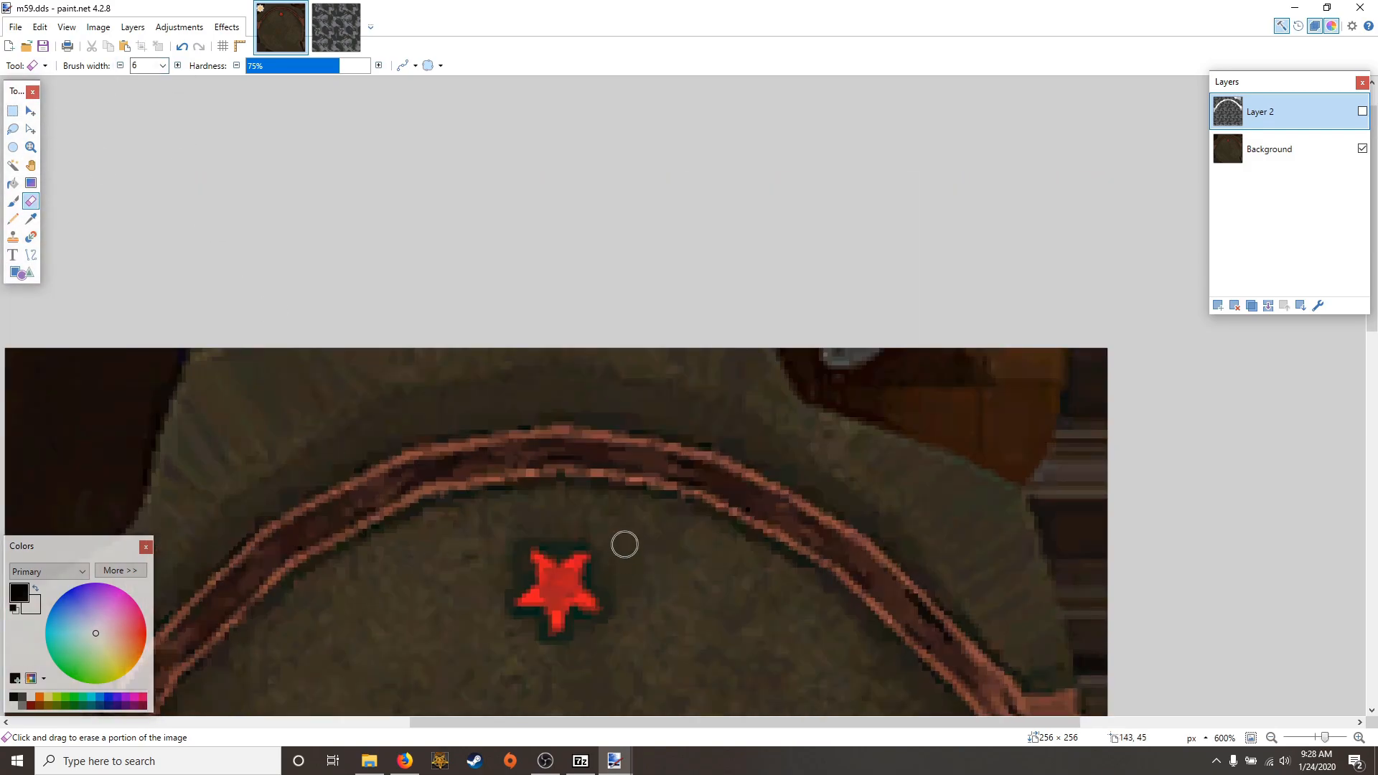
{"action": "scroll", "coordinate": [610, 531], "scroll_direction": "down", "scroll_amount": 2}
{"action": "scroll", "coordinate": [573, 447], "scroll_direction": "up", "scroll_amount": 3}
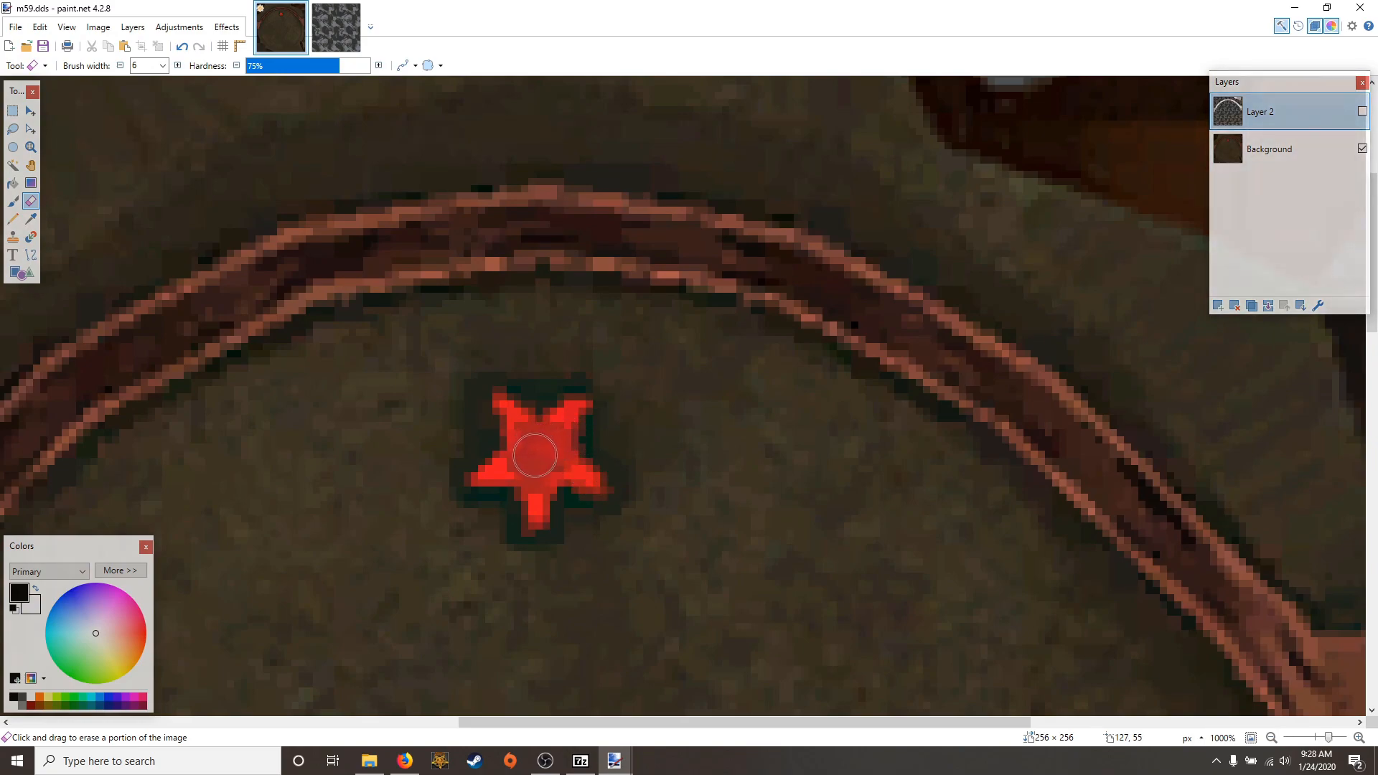
{"action": "scroll", "coordinate": [159, 66], "scroll_direction": "up", "scroll_amount": 4}
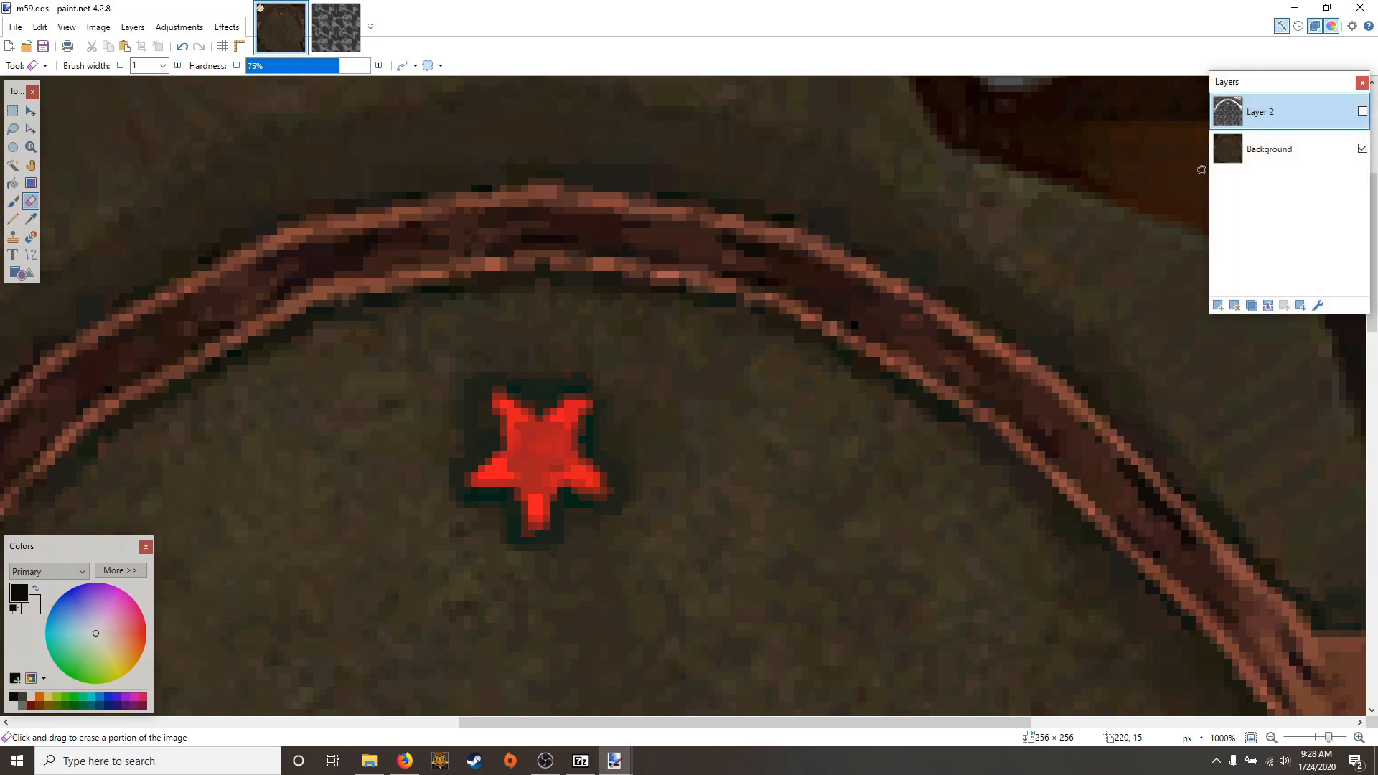
Show Layer 2 again and merge it down into the Background layer
{"action": "left_click", "coordinate": [1362, 111]}
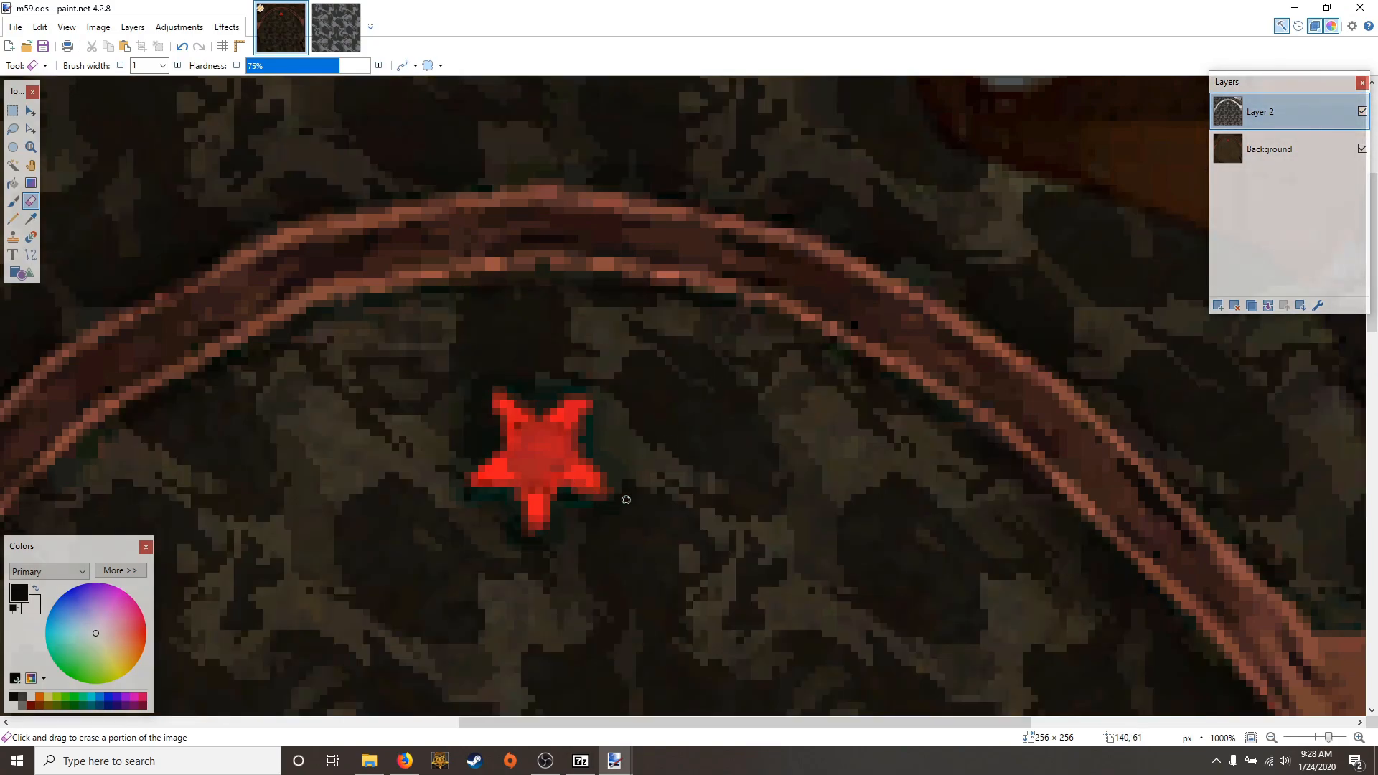
{"action": "scroll", "coordinate": [627, 499], "scroll_direction": "down", "scroll_amount": 5}
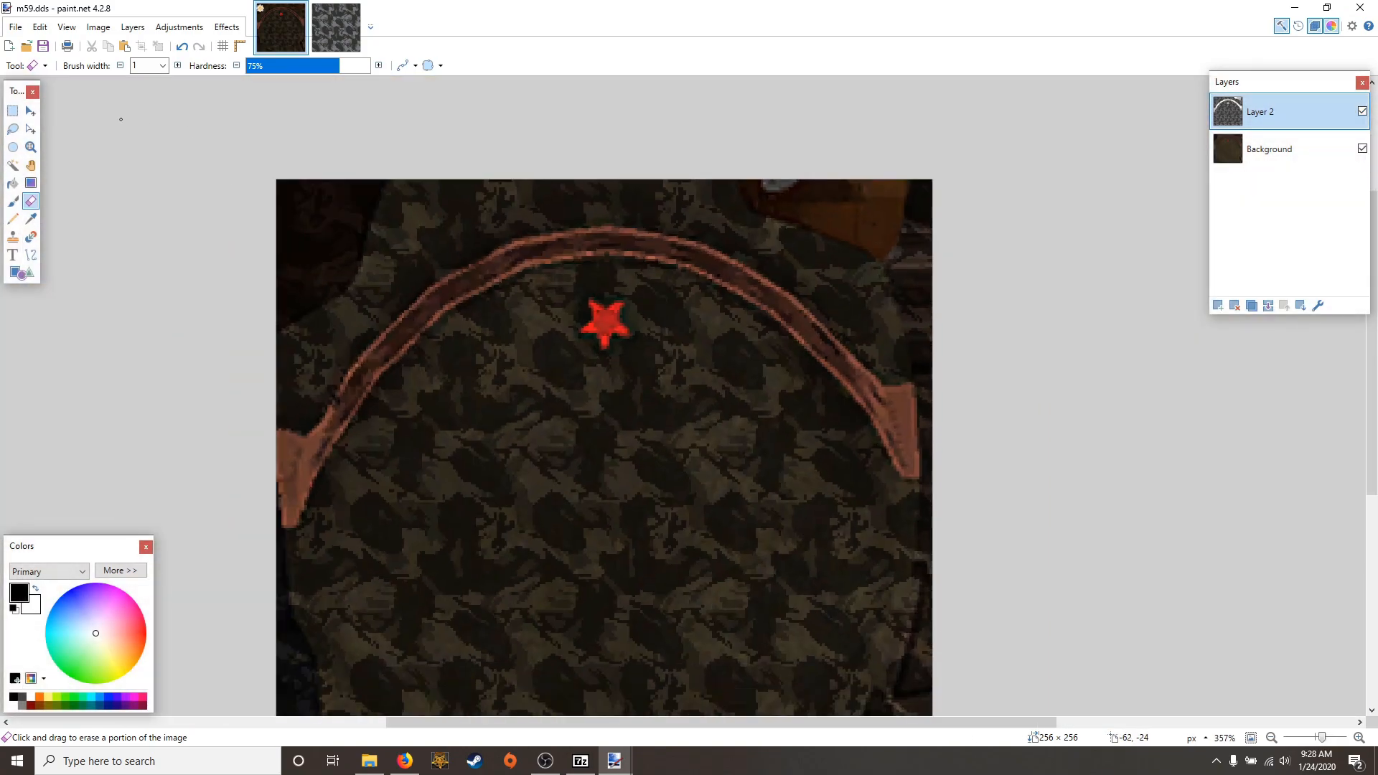
{"action": "left_click", "coordinate": [13, 110]}
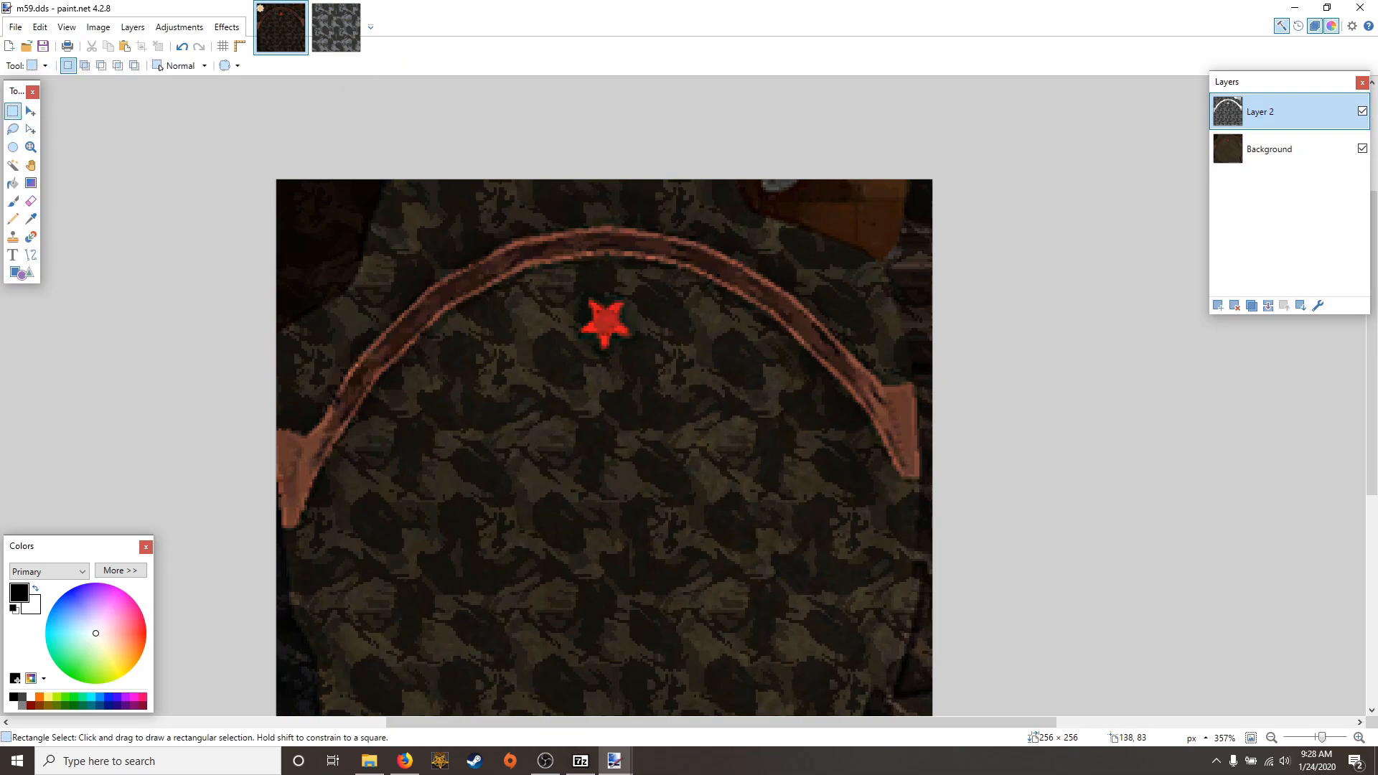
{"action": "scroll", "coordinate": [632, 391], "scroll_direction": "down", "scroll_amount": 2}
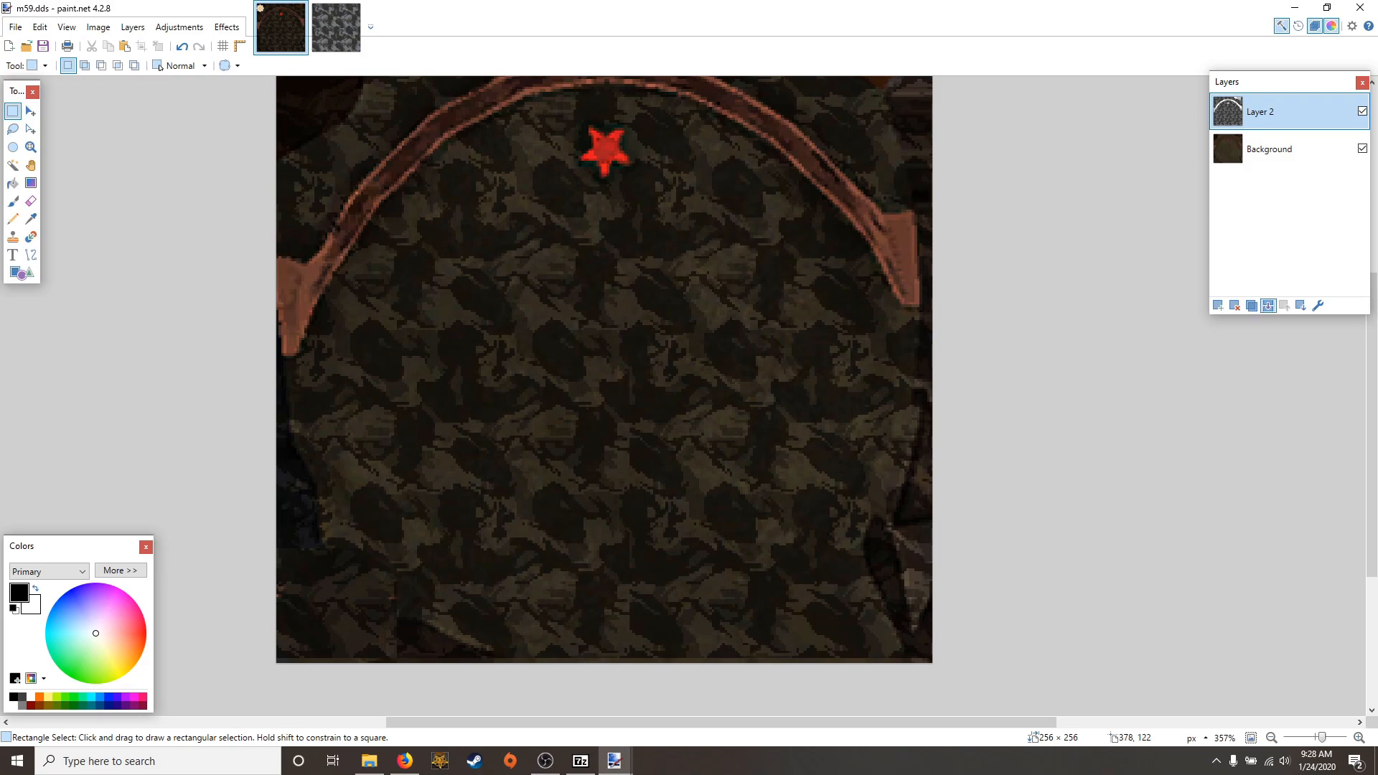
{"action": "left_click", "coordinate": [1268, 306]}
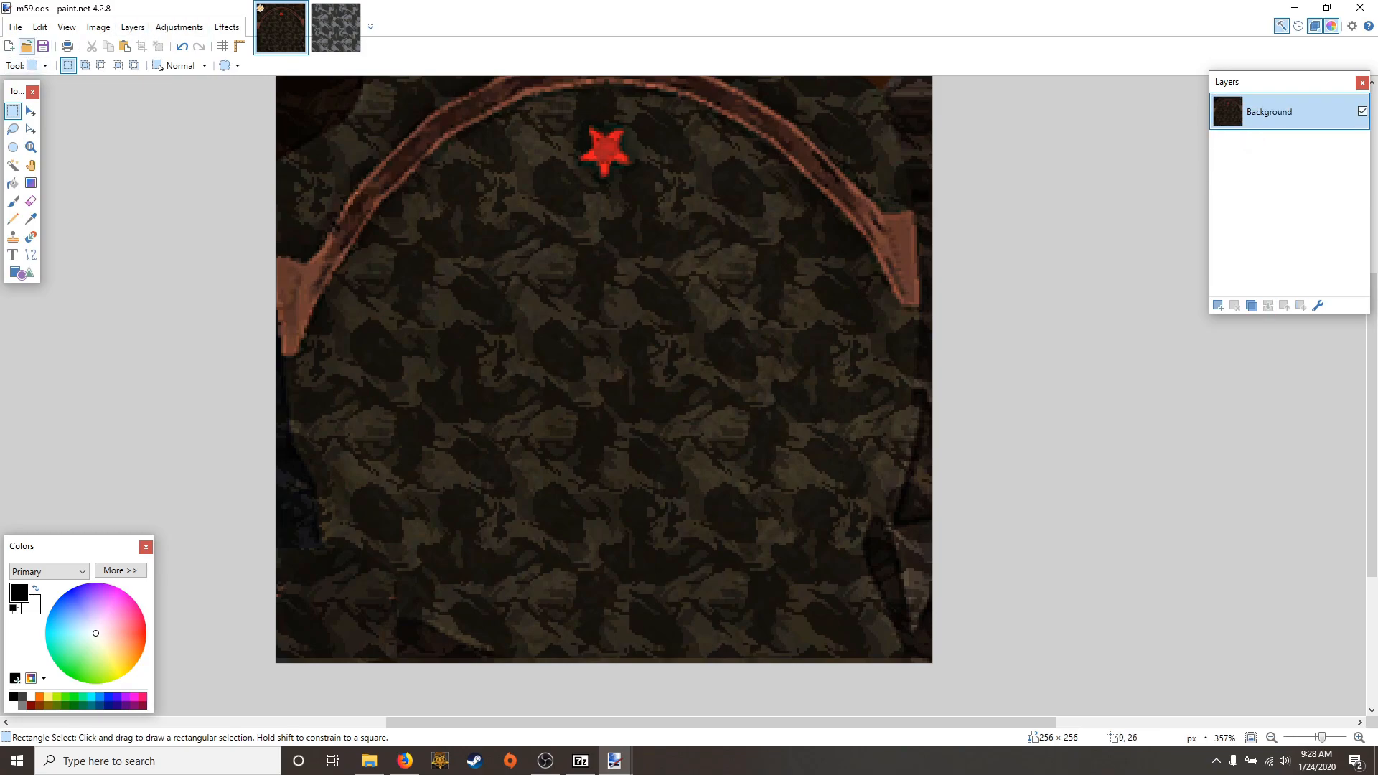
Open the flag image asd.jpg from the Pictures folder
{"action": "left_click", "coordinate": [26, 45]}
{"action": "left_click", "coordinate": [58, 279]}
{"action": "scroll", "coordinate": [552, 281], "scroll_direction": "down", "scroll_amount": 3}
{"action": "left_click", "coordinate": [552, 282]}
{"action": "left_click", "coordinate": [623, 282]}
{"action": "left_click", "coordinate": [567, 364]}
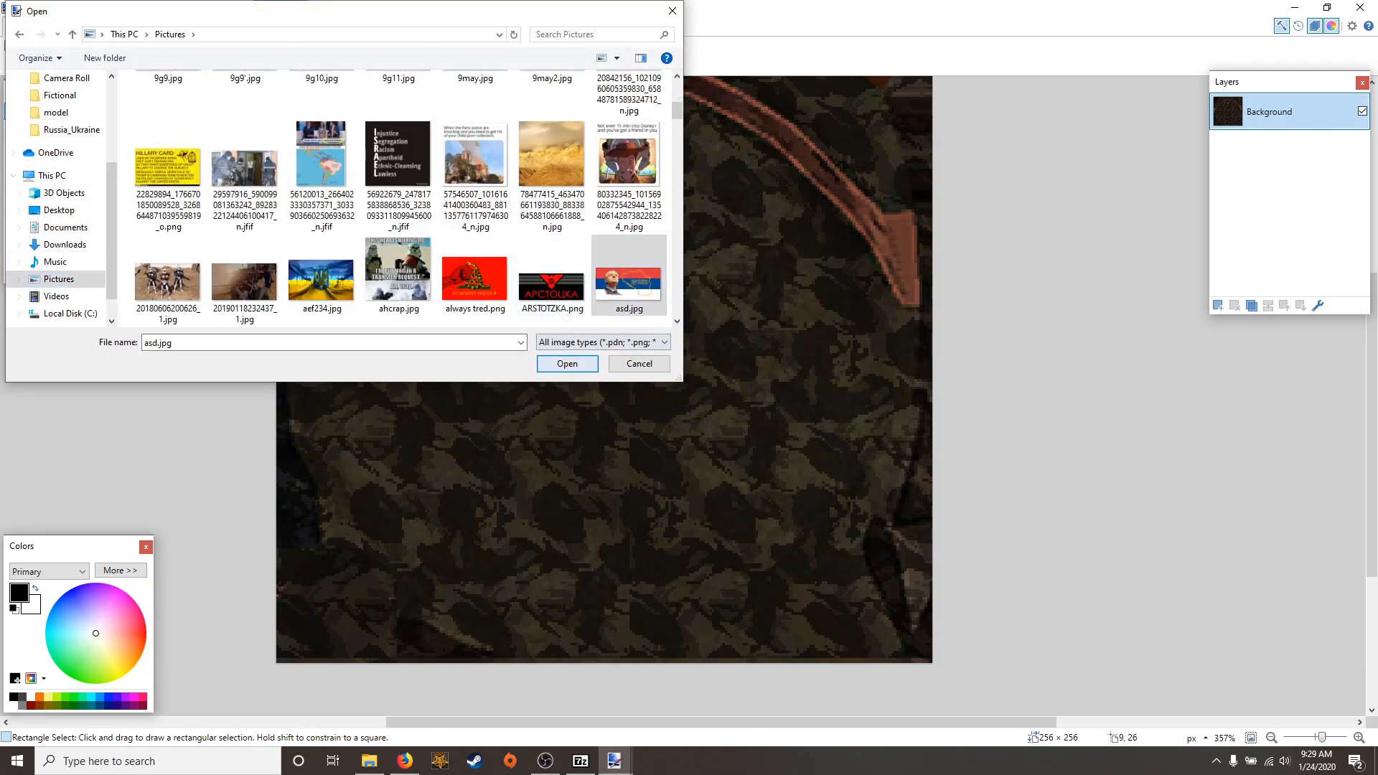
Copy a 55 × 480 pixel strip from the flag's left edge and paste it into m59.dds, keeping the canvas size
{"action": "left_click_drag", "start_coordinate": [384, 208], "coordinate": [134, 649]}
{"action": "key", "text": "ctrl+c"}
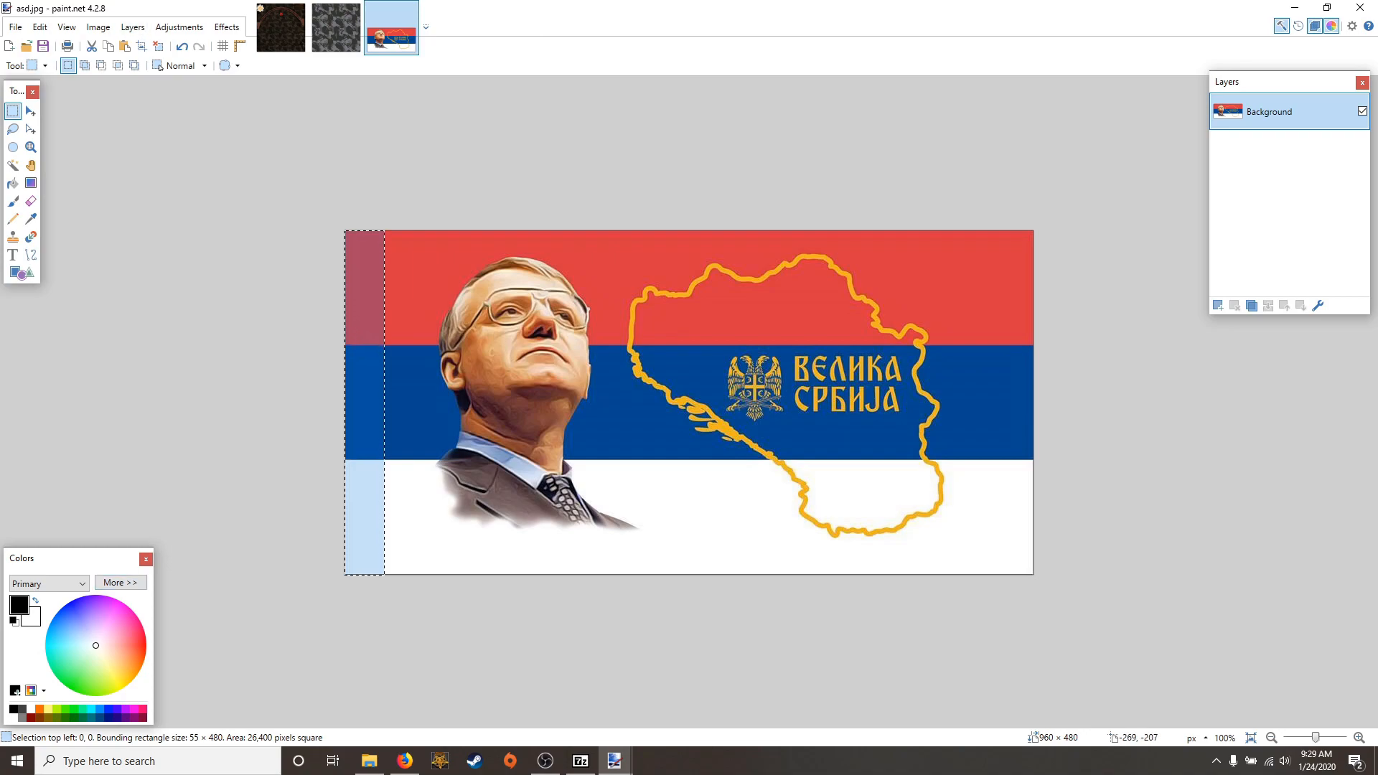
{"action": "left_click", "coordinate": [280, 28]}
{"action": "key", "text": "ctrl+v"}
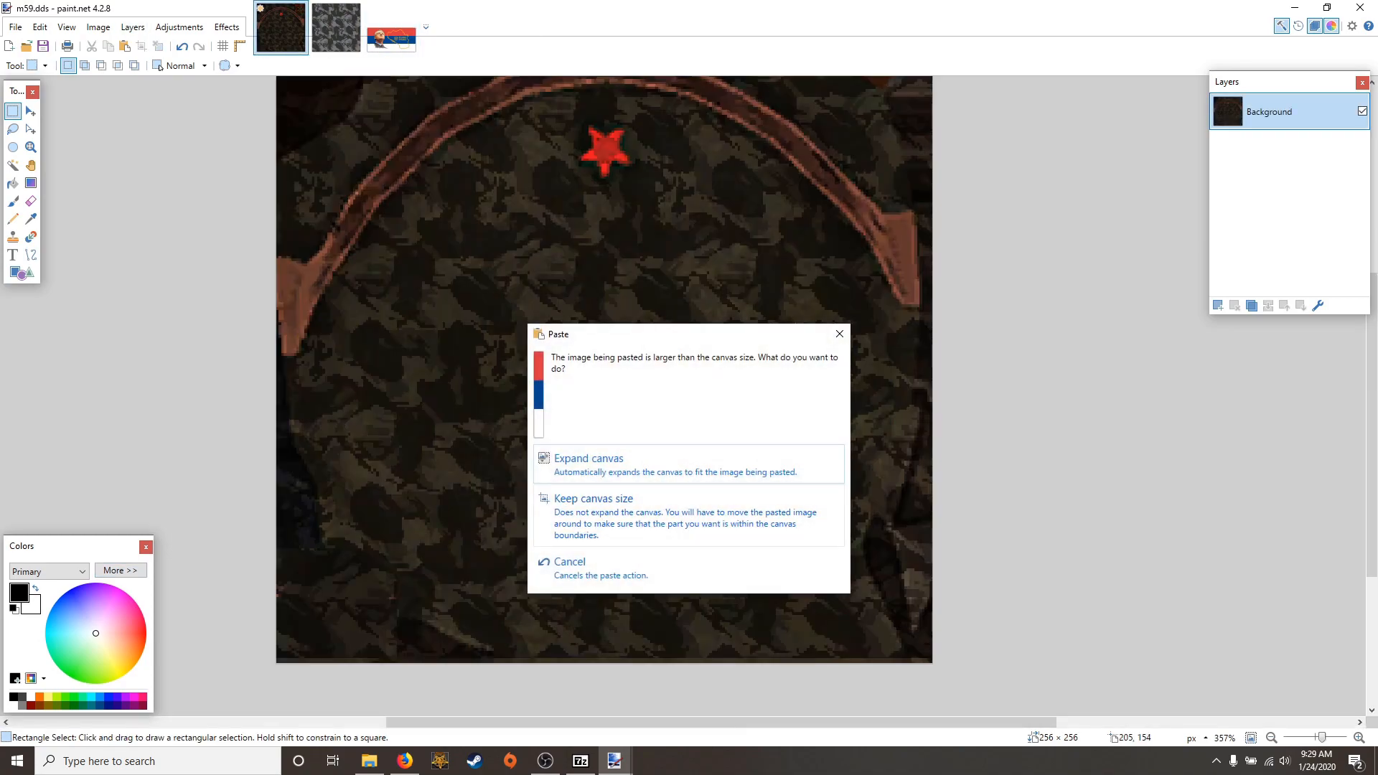
{"action": "left_click", "coordinate": [595, 499]}
Try to shrink the pasted flag strip to about 63 × 135 pixels and position it on the helmet texture
{"action": "left_click_drag", "start_coordinate": [353, 302], "coordinate": [463, 405]}
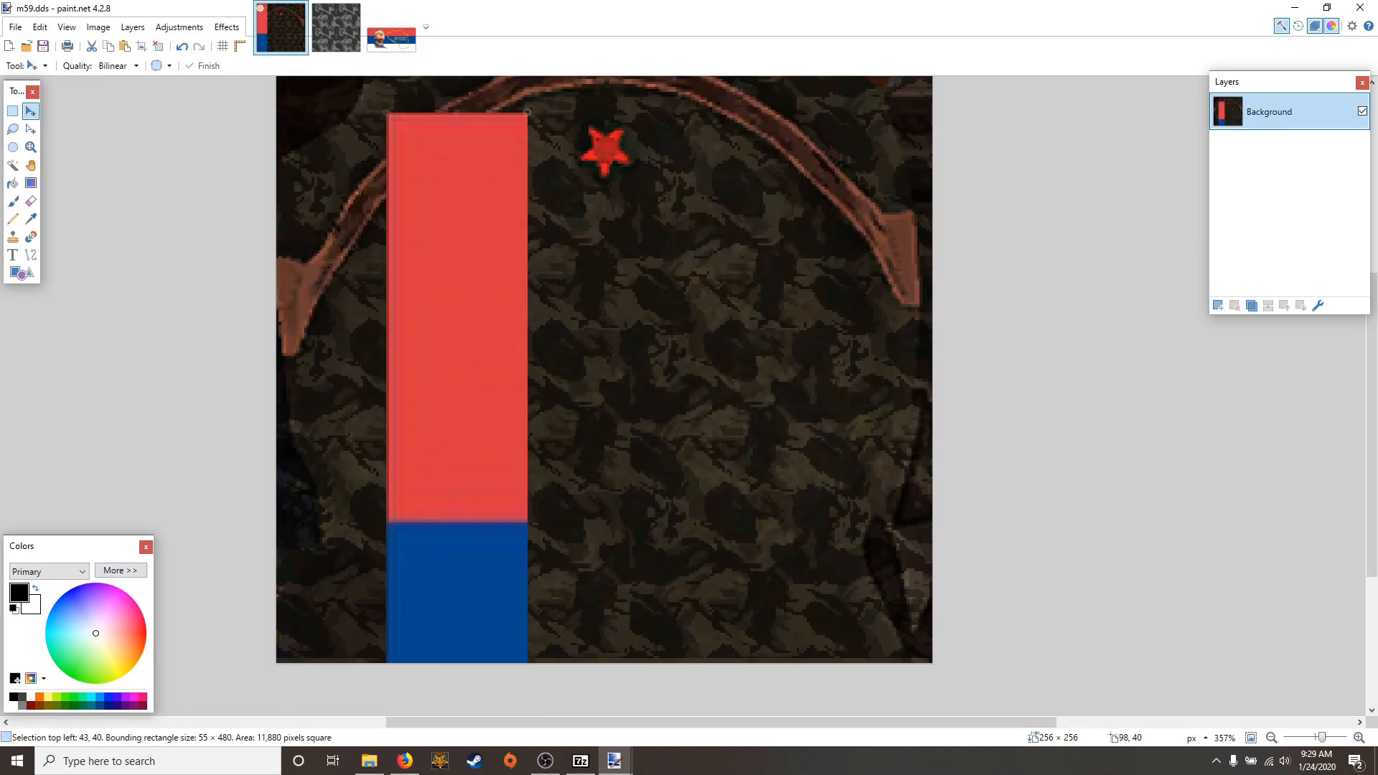
{"action": "left_click_drag", "start_coordinate": [527, 110], "coordinate": [497, 694]}
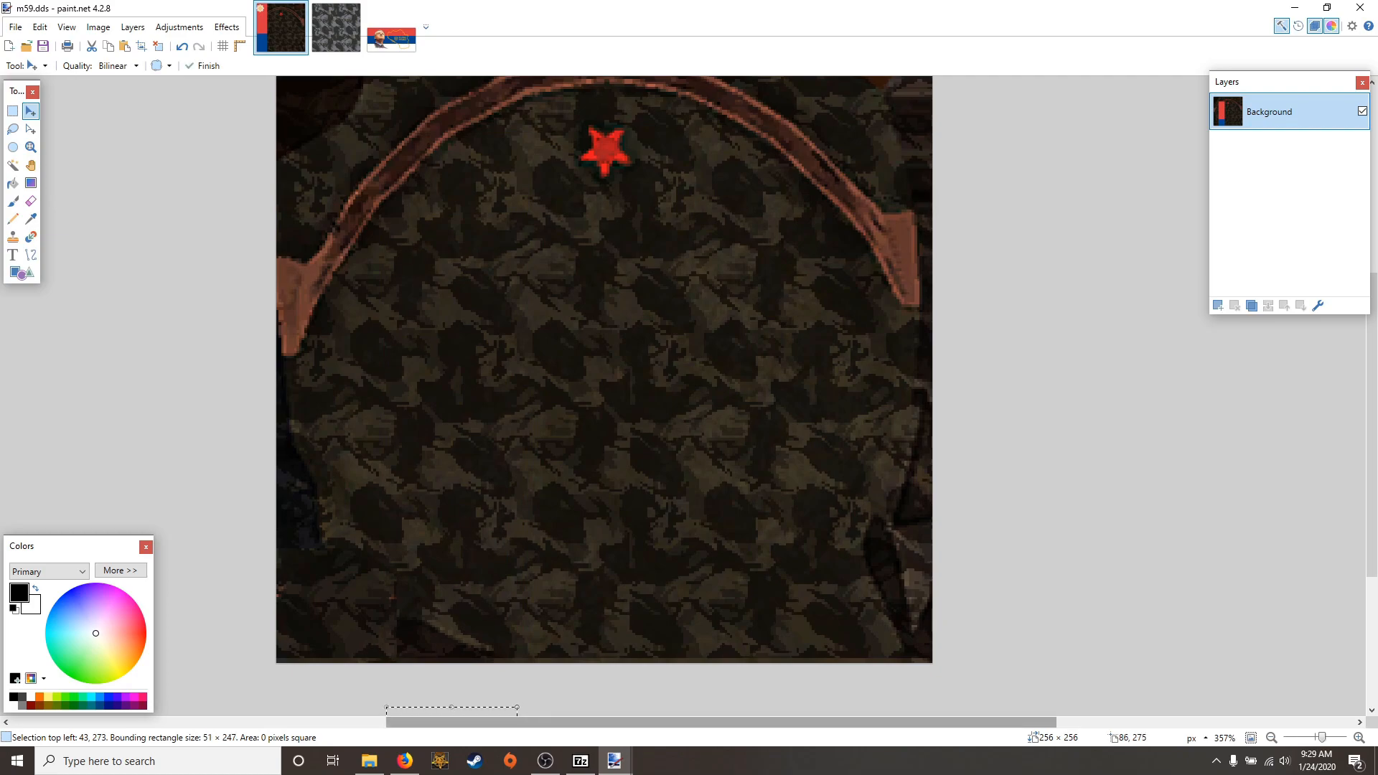
{"action": "left_click_drag", "start_coordinate": [492, 691], "coordinate": [563, 183]}
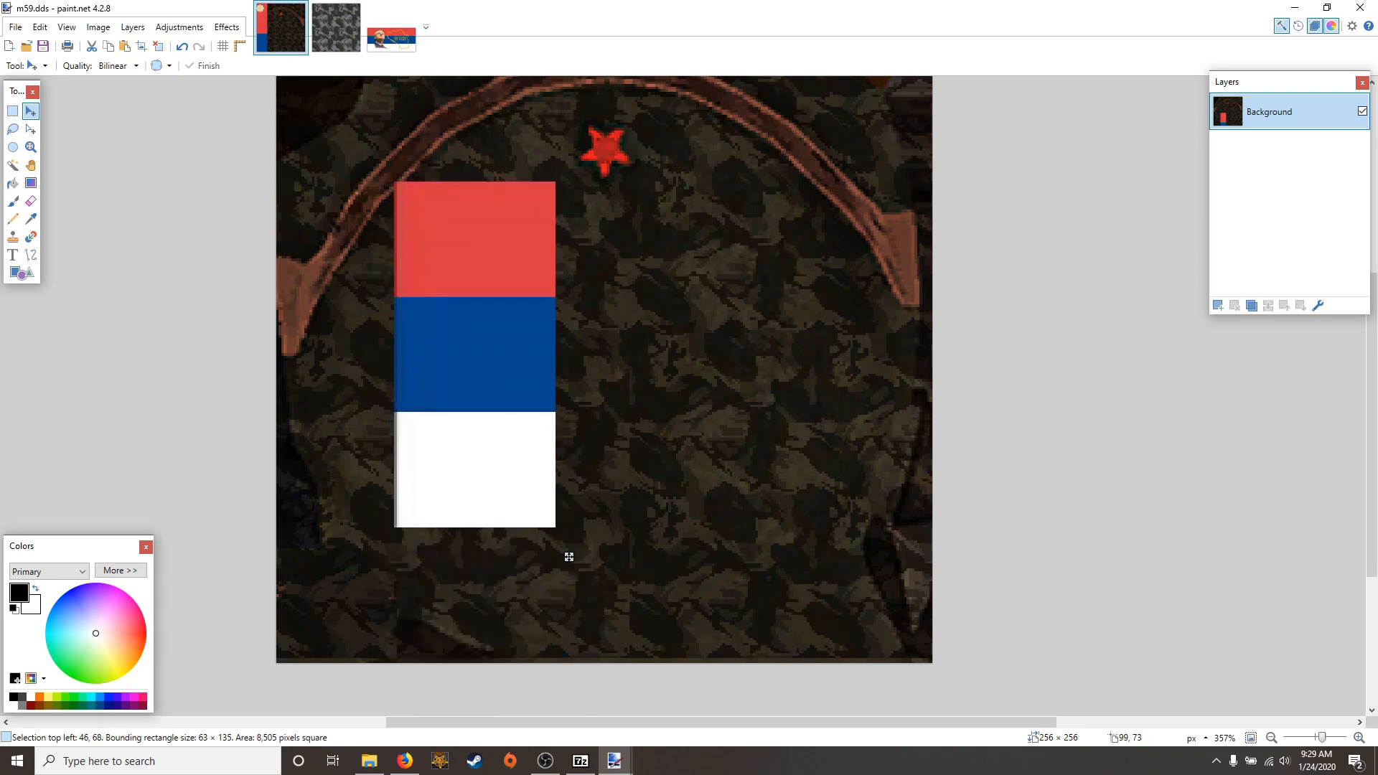
{"action": "left_click_drag", "start_coordinate": [570, 557], "coordinate": [528, 552]}
Undo the flag strip's resizing and placement, and clear its selection from m59.dds
{"action": "key", "text": "ctrl+z"}
{"action": "key", "text": "ctrl+z"}
{"action": "scroll", "coordinate": [578, 372], "scroll_direction": "down", "scroll_amount": 1}
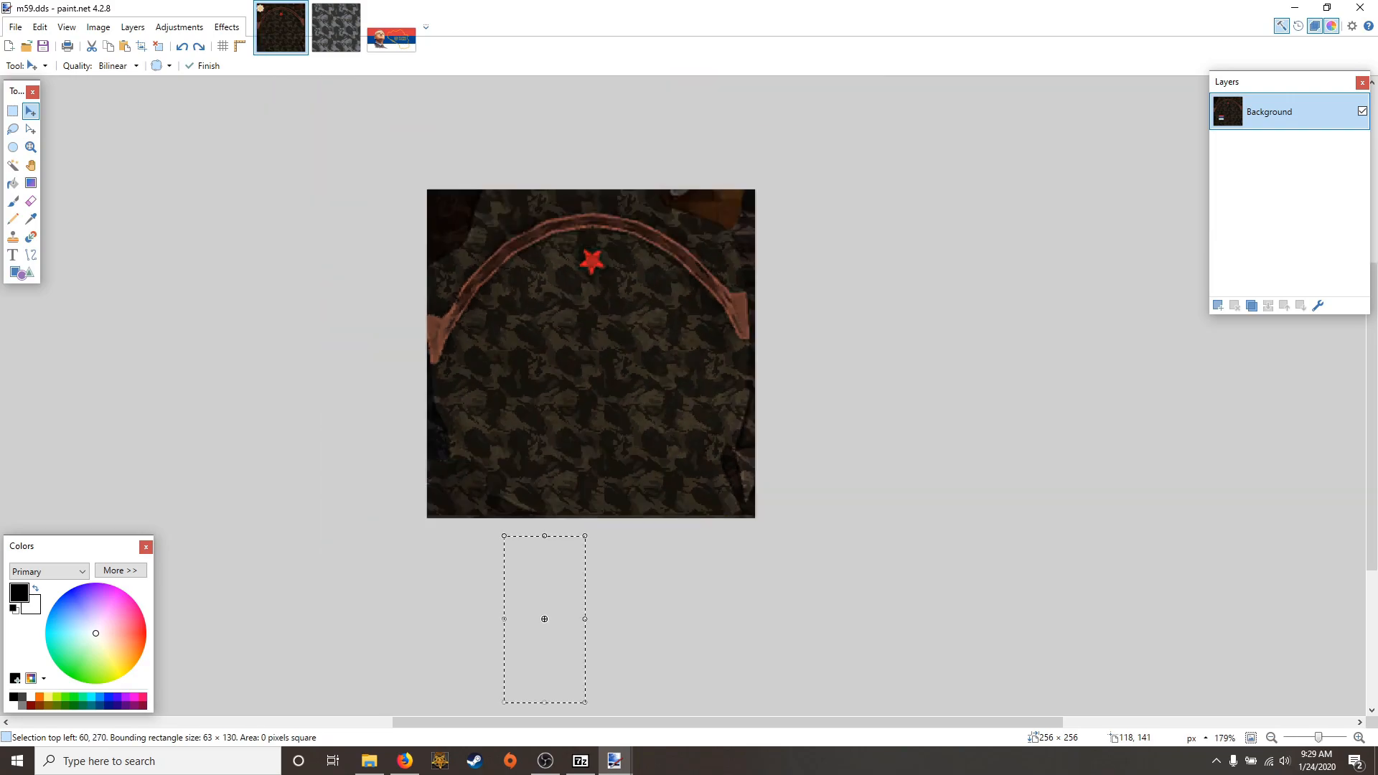
{"action": "key", "text": "ctrl+z"}
{"action": "key", "text": "ctrl+z"}
{"action": "key", "text": "ctrl+z"}
{"action": "key", "text": "ctrl+z"}
{"action": "key", "text": "ctrl+z"}
{"action": "key", "text": "ctrl+z"}
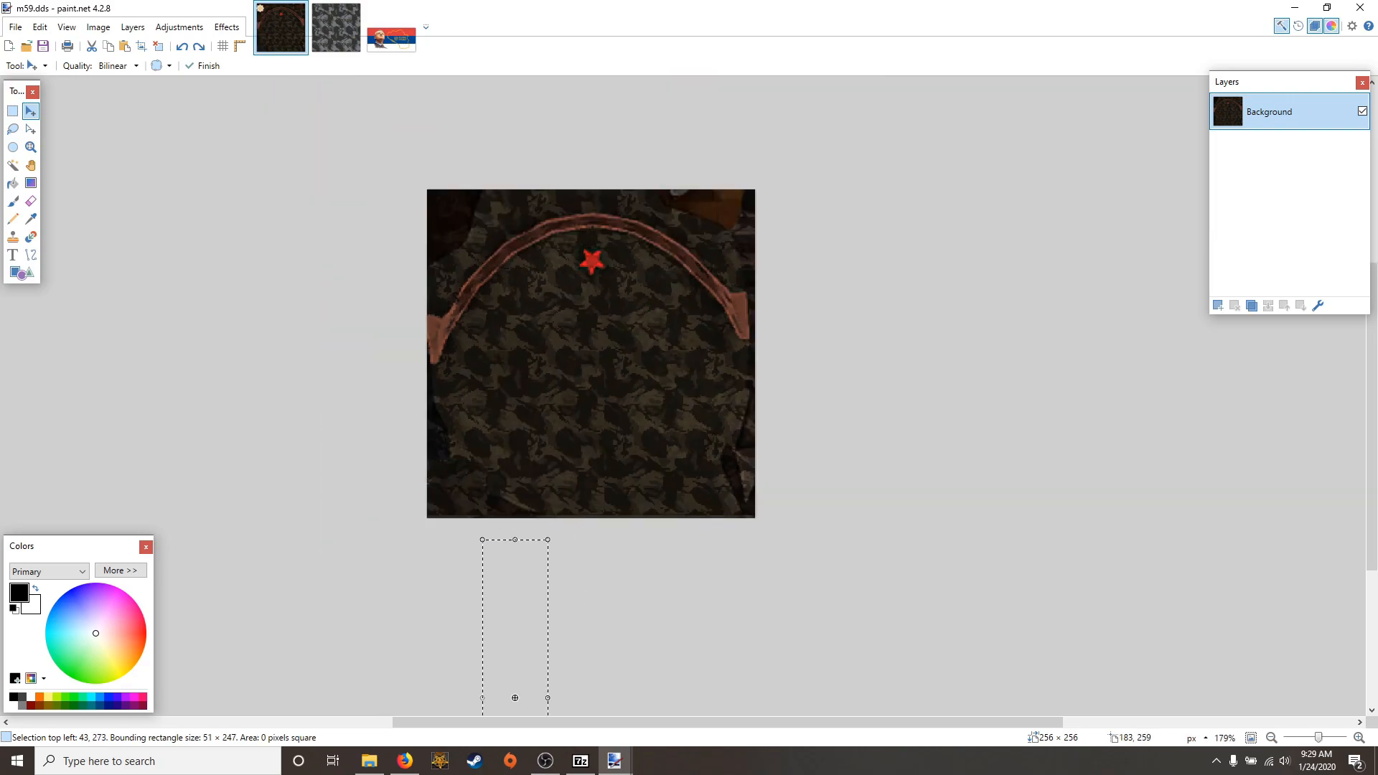
{"action": "left_click", "coordinate": [12, 111]}
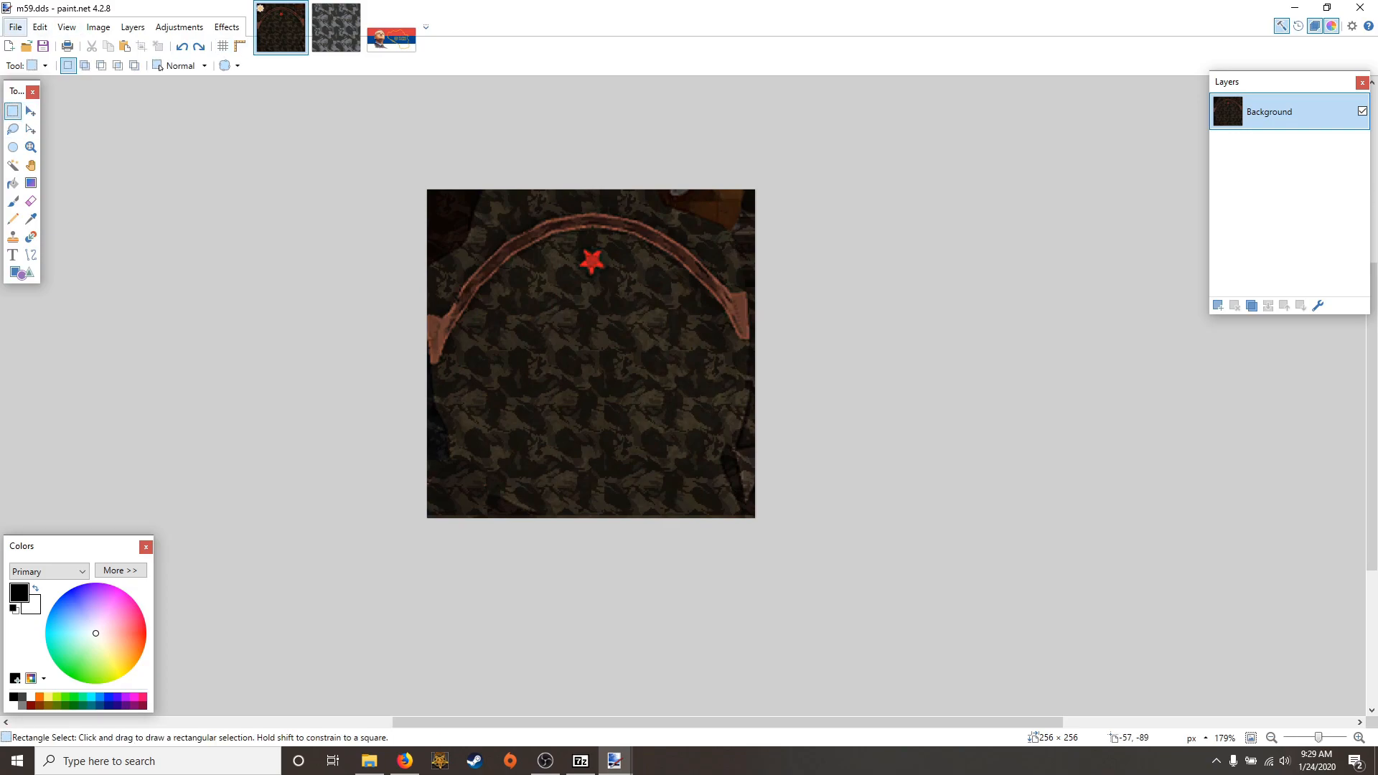
Save the helmet texture as m59#test.dds on the Desktop in DirectDraw Surface (DDS) format
{"action": "left_click", "coordinate": [15, 27]}
{"action": "left_click", "coordinate": [44, 155]}
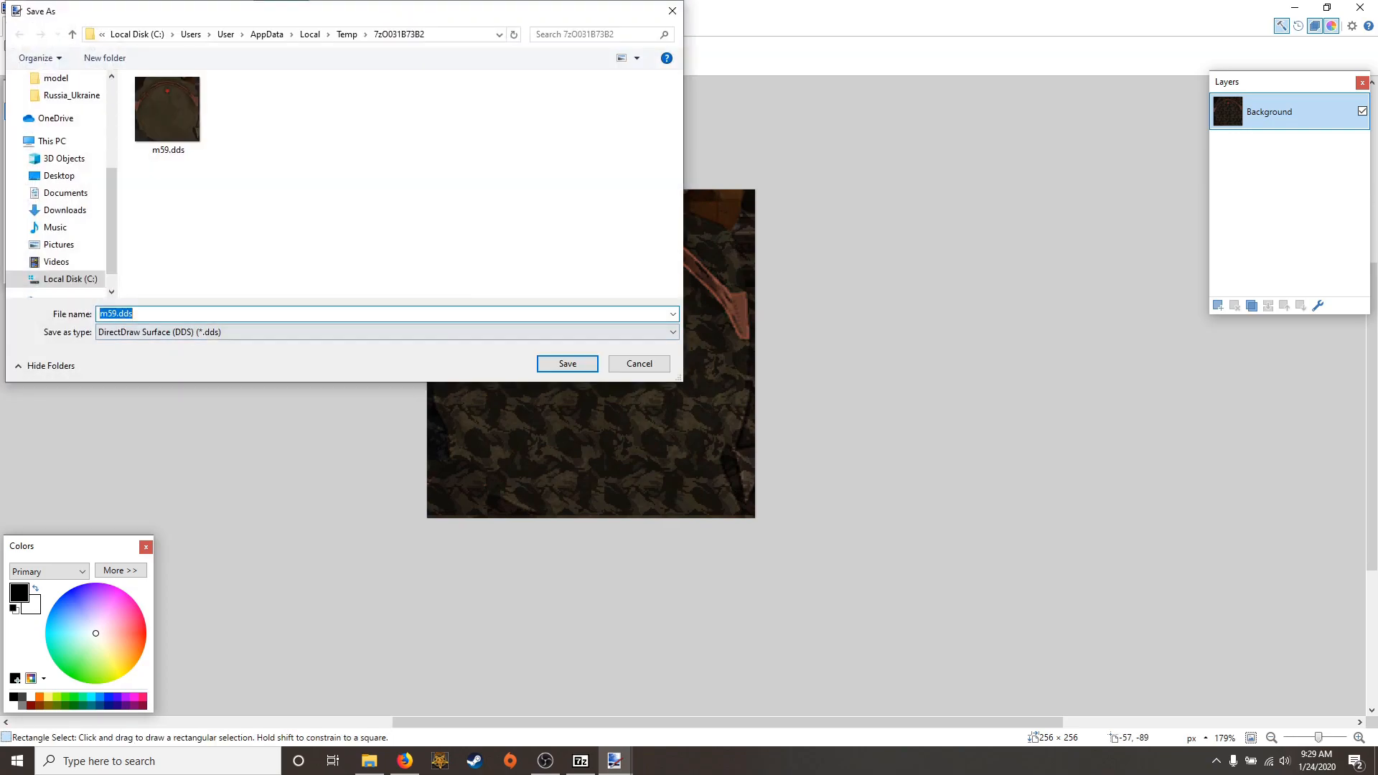
{"action": "left_click", "coordinate": [117, 314]}
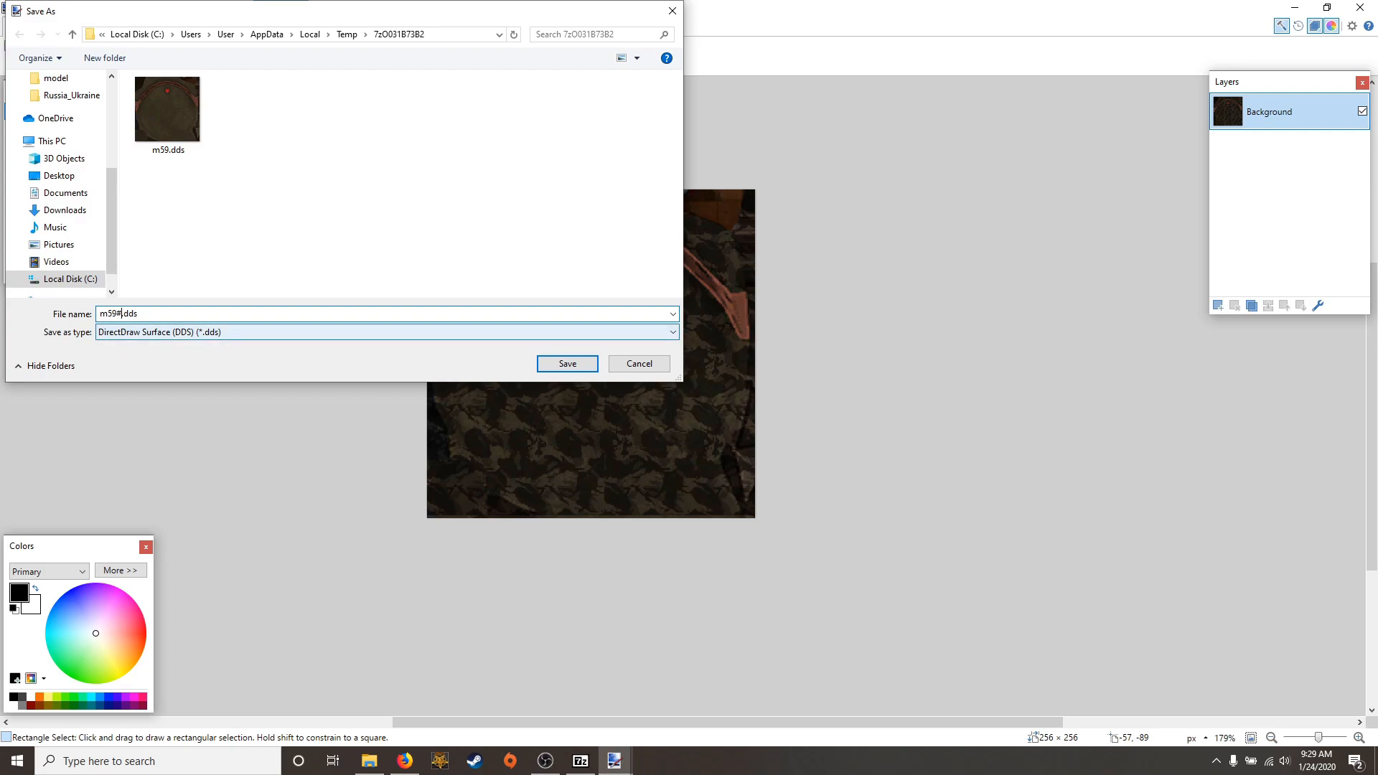
{"action": "type", "text": "#test"}
{"action": "left_click", "coordinate": [59, 175]}
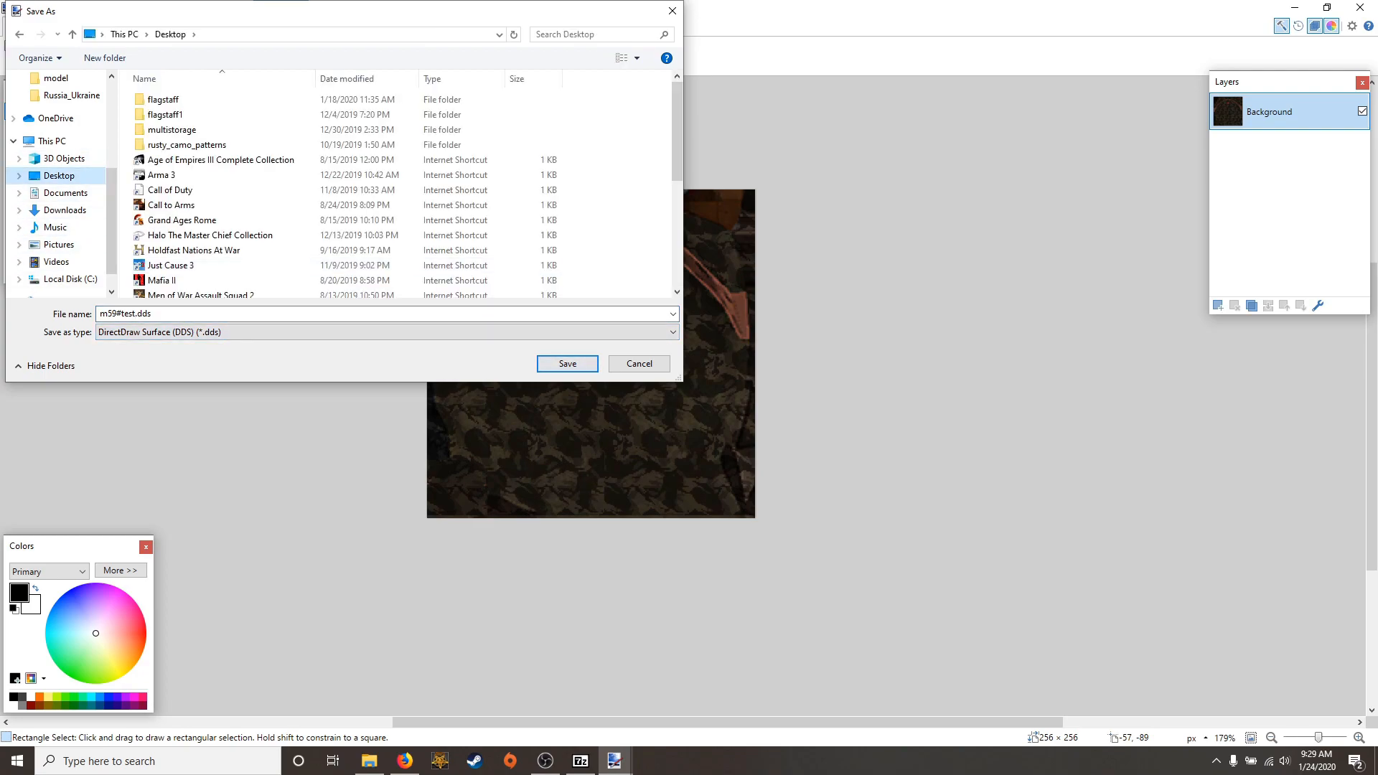
{"action": "left_click", "coordinate": [567, 364]}
{"action": "left_click", "coordinate": [803, 489]}
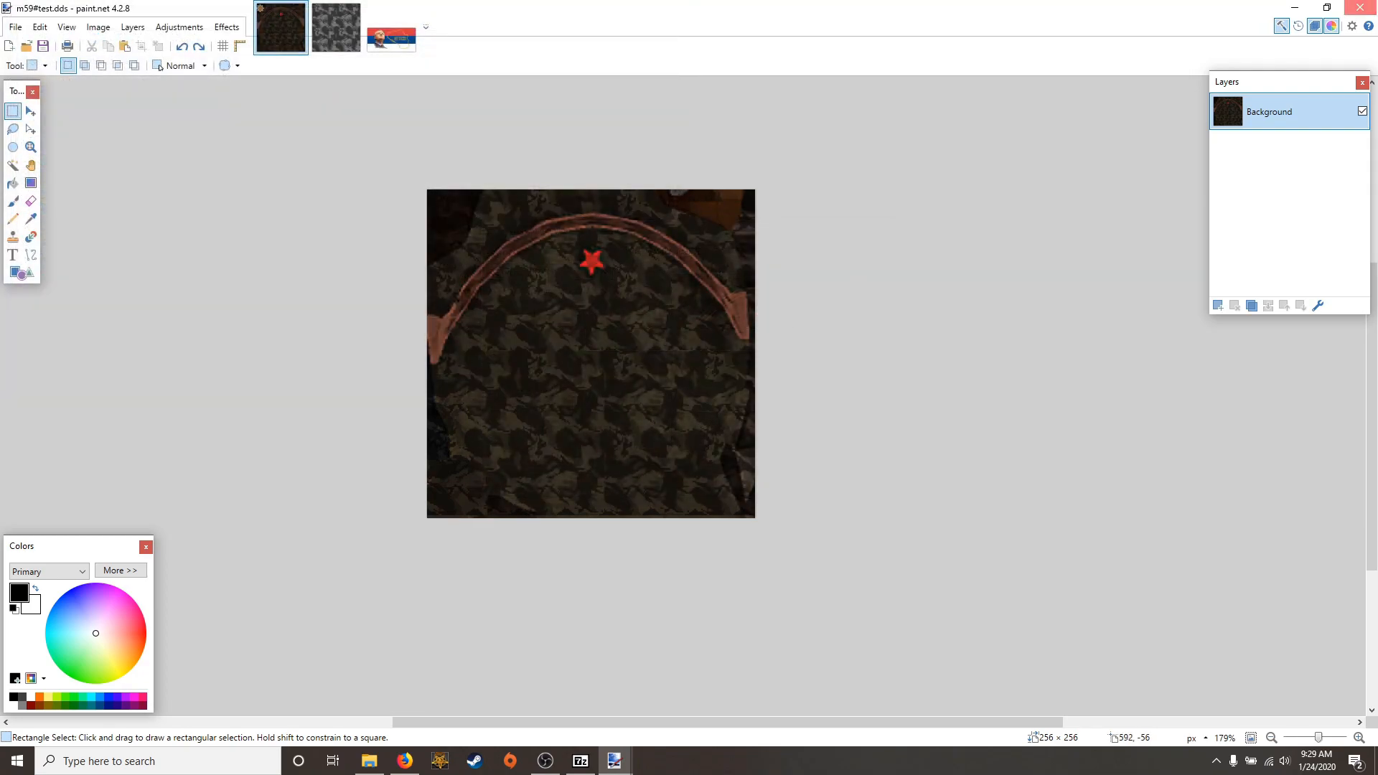
Close the image editor and copy m59#test.dds from the desktop into the helmet_yug folder of head.pak
{"action": "left_click", "coordinate": [1360, 7]}
{"action": "left_click_drag", "start_coordinate": [245, 535], "coordinate": [862, 495]}
{"action": "key", "text": "Return"}
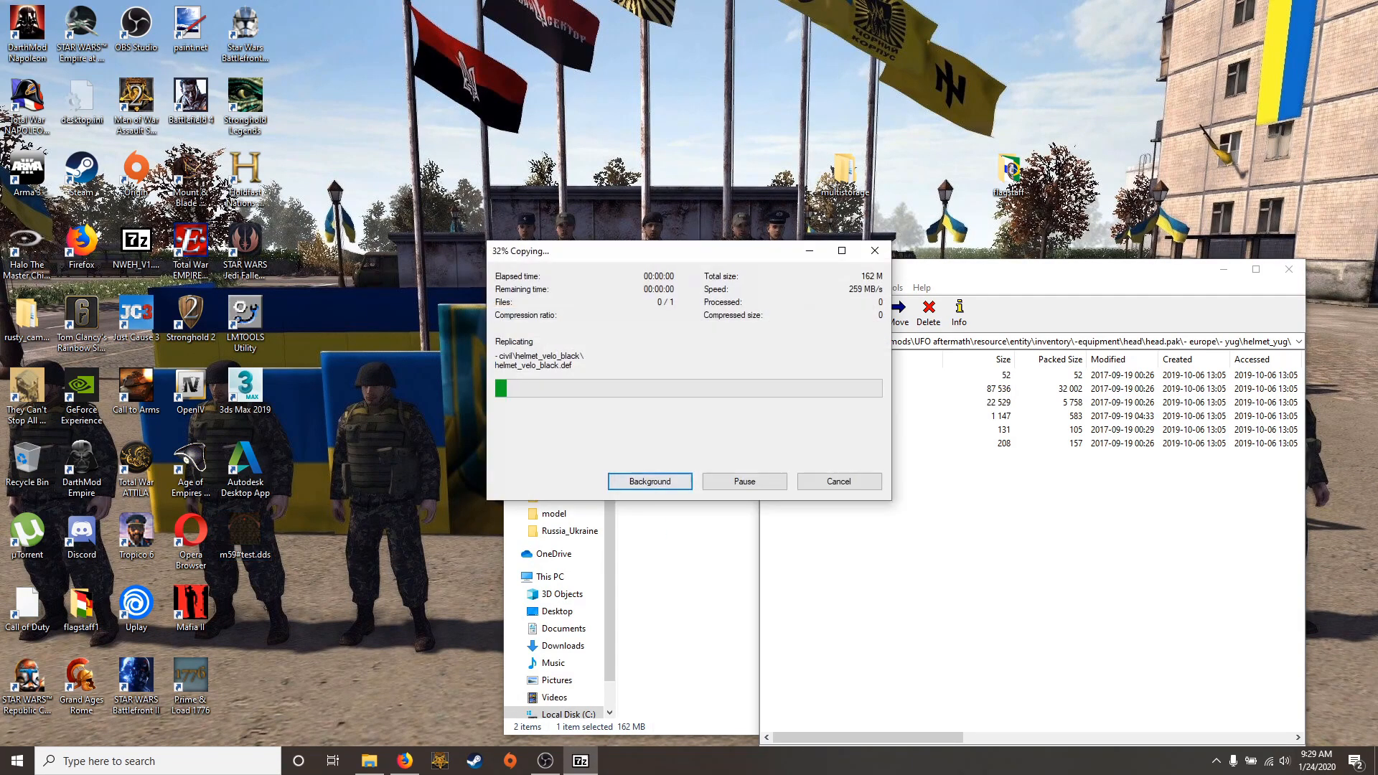
Delete the desktop copy of m59#test.dds, empty the Recycle Bin, and close the archive and folder windows
{"action": "left_click_drag", "start_coordinate": [83, 485], "coordinate": [33, 467]}
{"action": "right_click", "coordinate": [34, 467]}
{"action": "left_click", "coordinate": [64, 493]}
{"action": "left_click", "coordinate": [746, 427]}
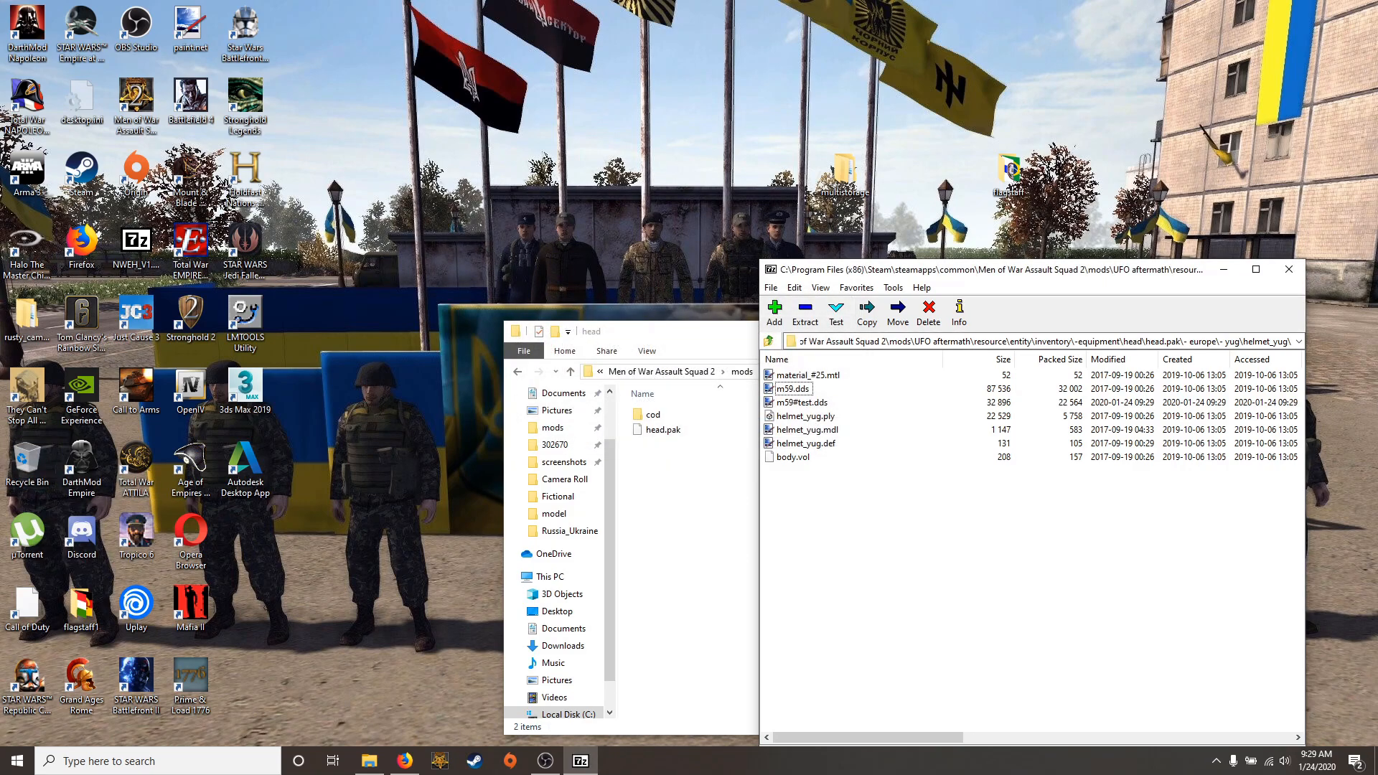
{"action": "left_click", "coordinate": [1289, 269]}
{"action": "left_click", "coordinate": [1282, 331]}
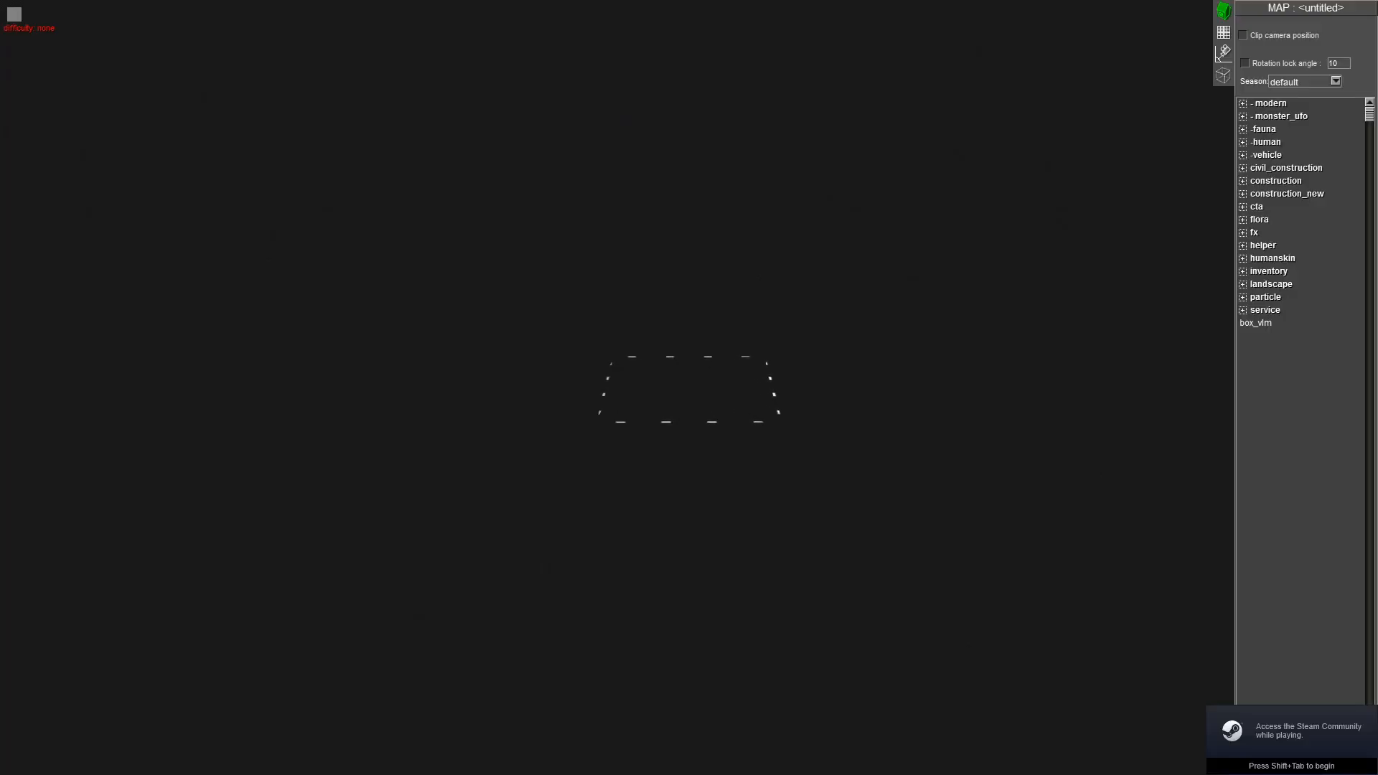
Enter mission editing in the Men of War Assault Squad 2 editor and expand the -human > mp > yug units
{"action": "left_click", "coordinate": [1223, 52]}
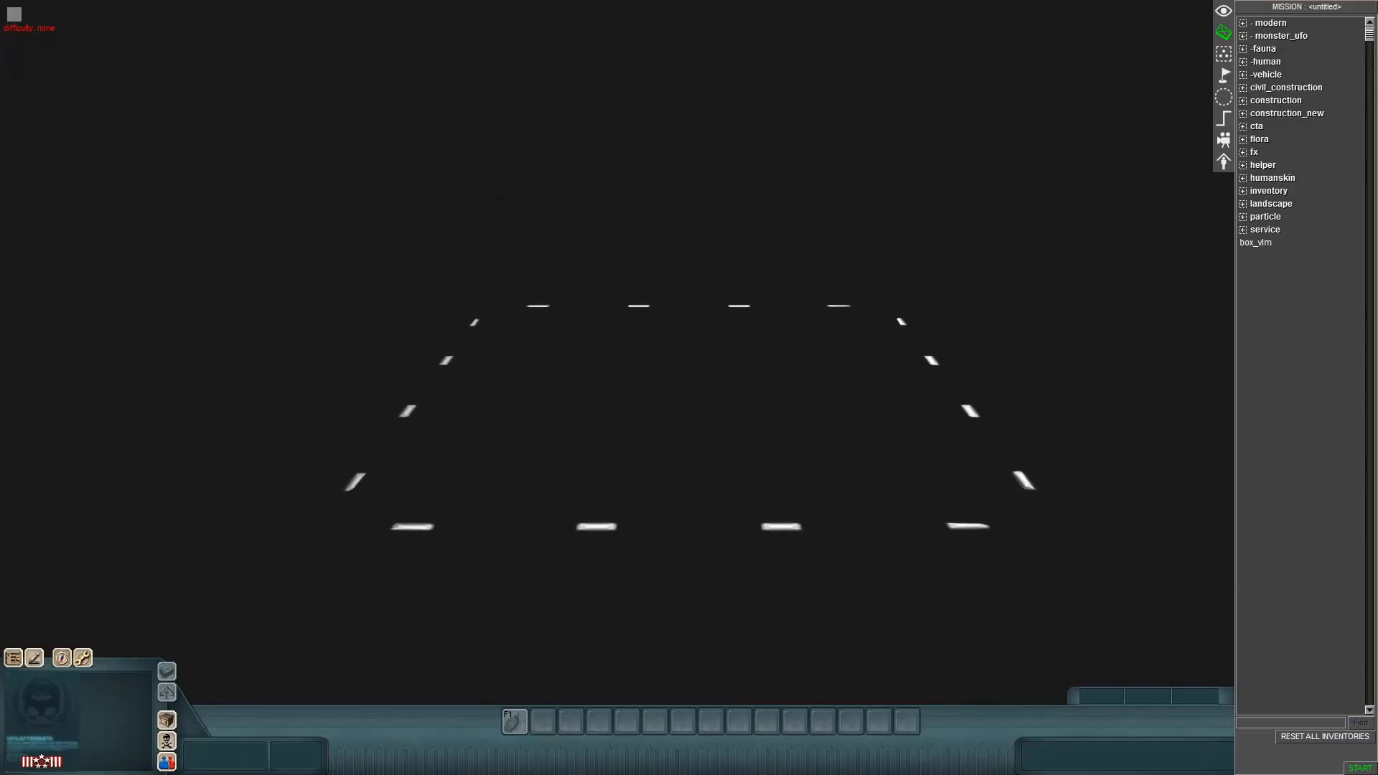
{"action": "left_click", "coordinate": [1266, 75]}
{"action": "double_click", "coordinate": [1266, 61]}
{"action": "double_click", "coordinate": [1267, 100]}
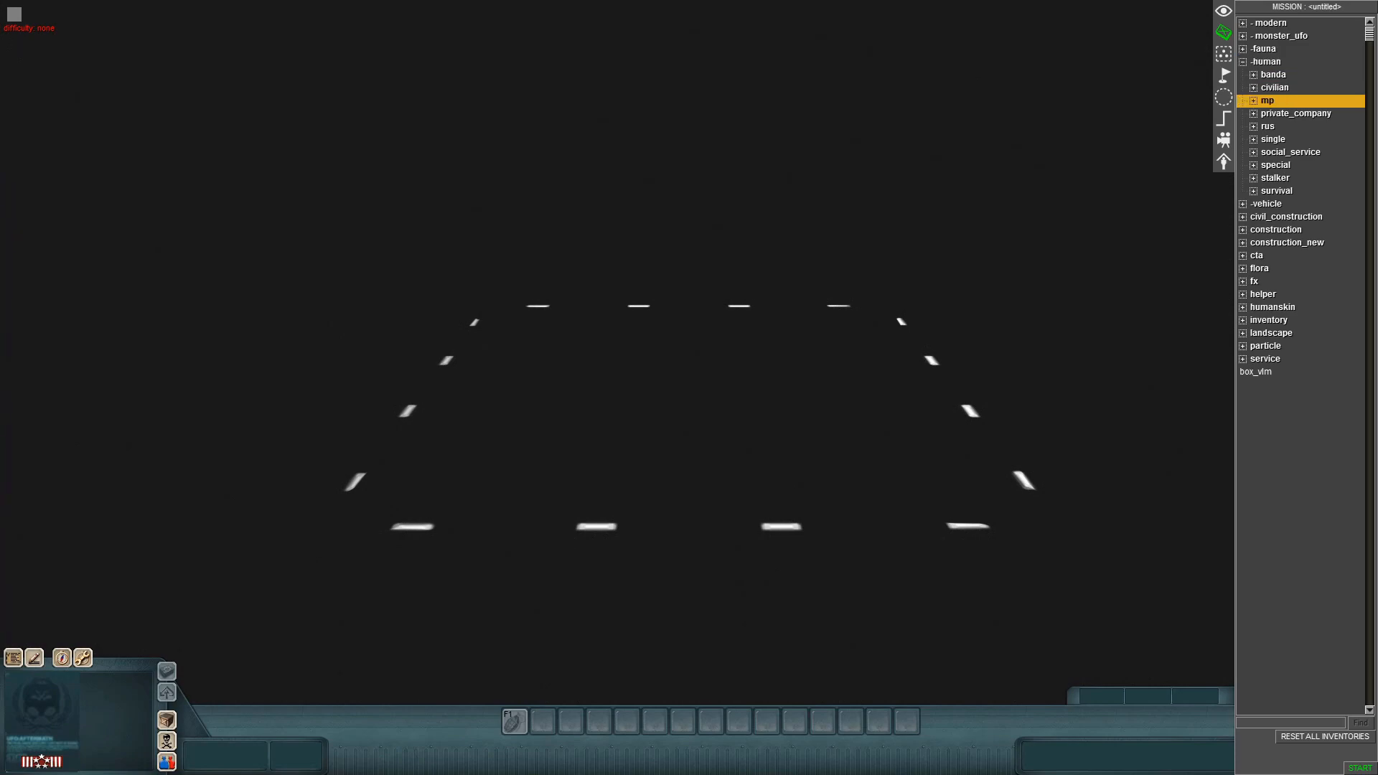
{"action": "scroll", "coordinate": [1267, 101], "scroll_direction": "down", "scroll_amount": 3}
{"action": "scroll", "coordinate": [1300, 359], "scroll_direction": "down", "scroll_amount": 3}
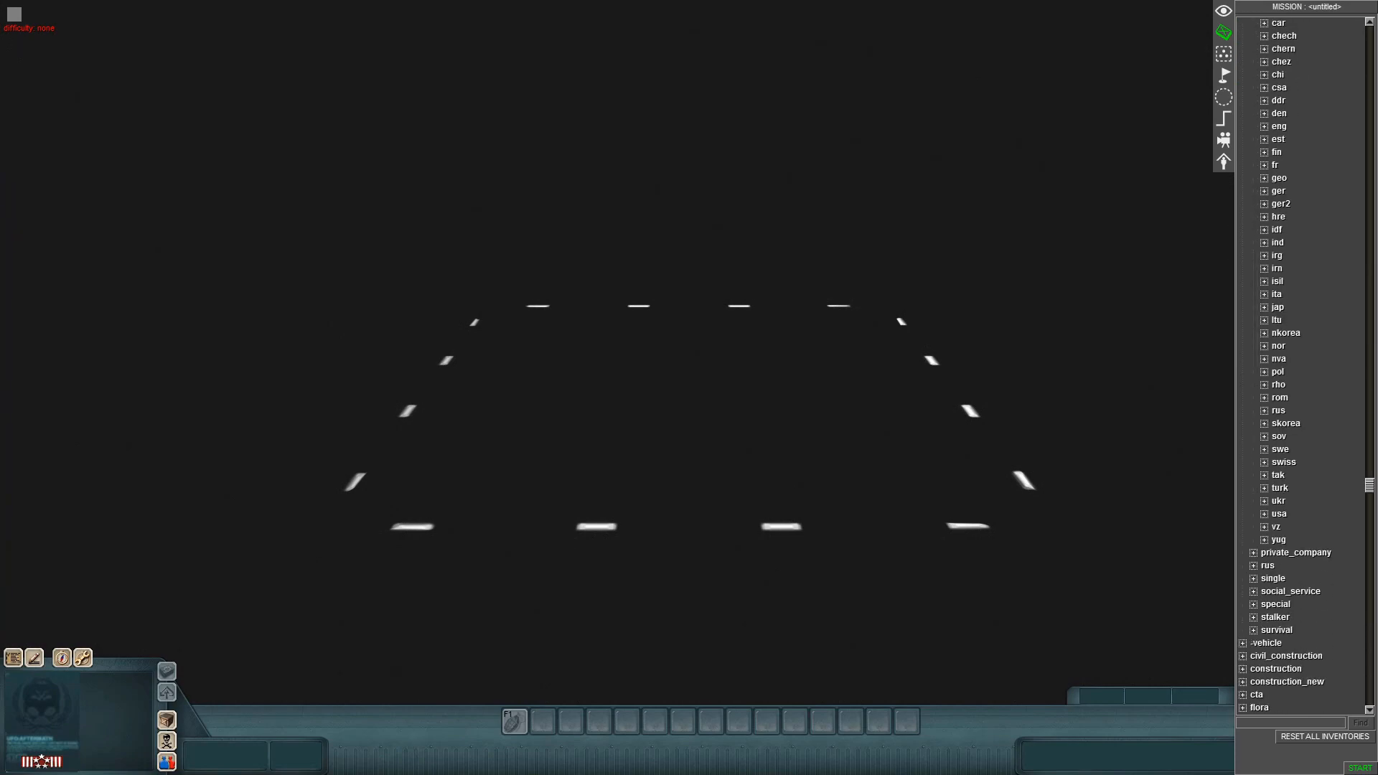
{"action": "double_click", "coordinate": [1279, 540]}
{"action": "scroll", "coordinate": [1278, 540], "scroll_direction": "down", "scroll_amount": 3}
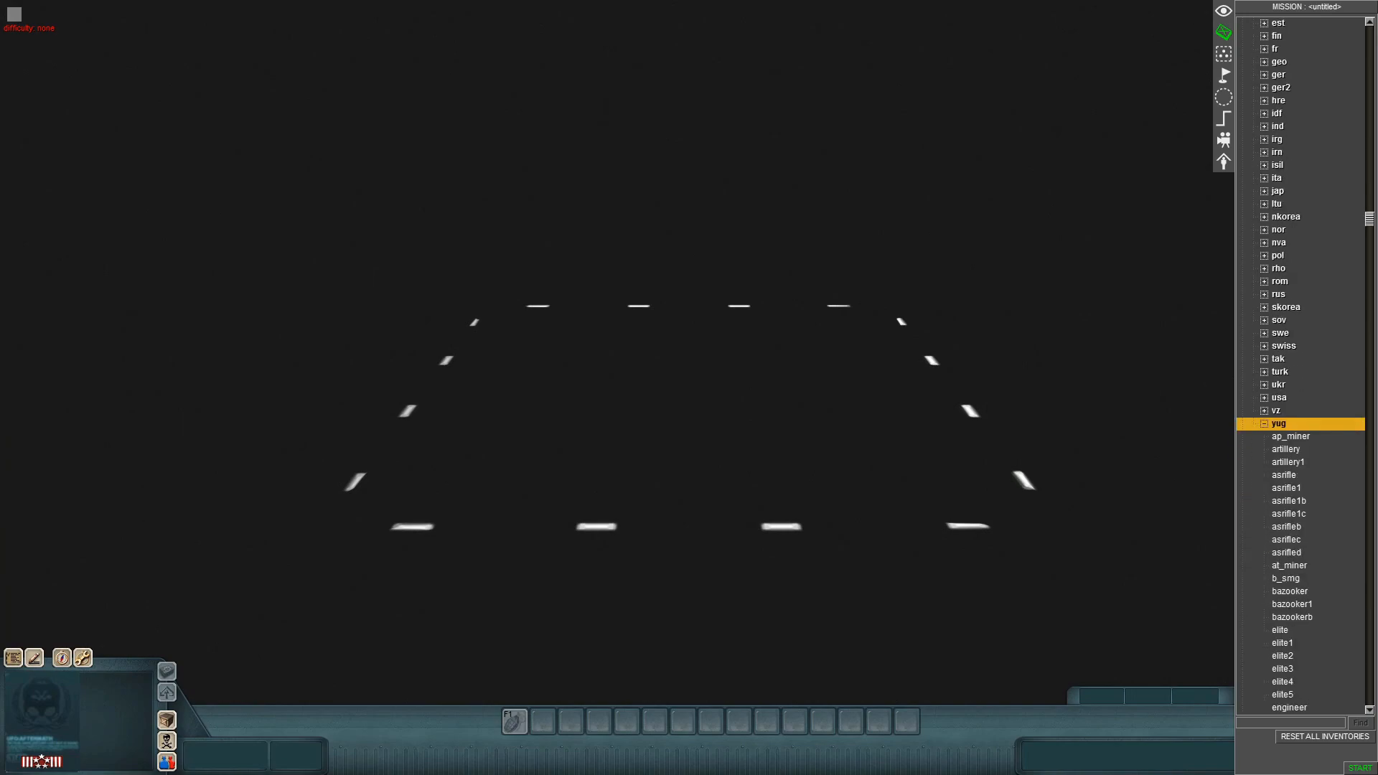
Place an asrifleb soldier from the yug group on the empty map
{"action": "double_click", "coordinate": [1287, 527]}
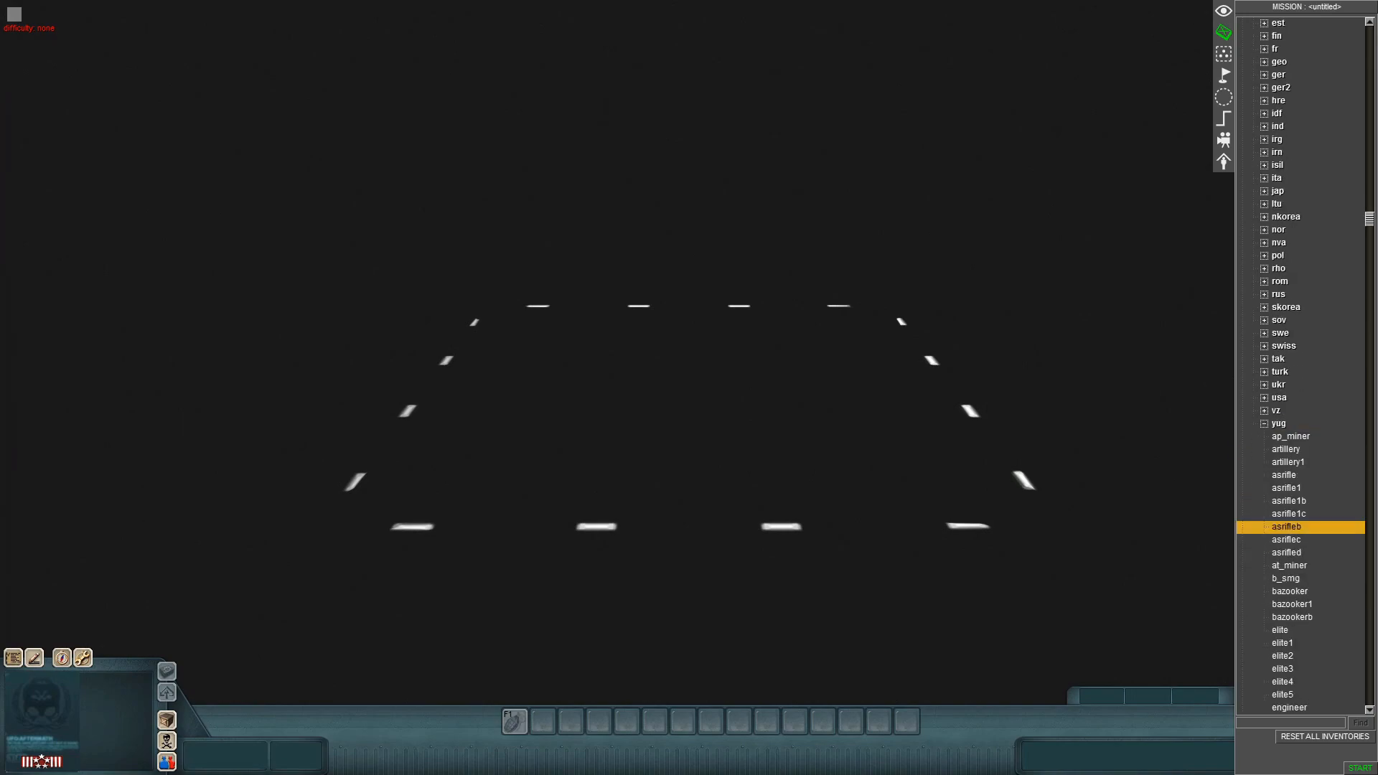
{"action": "scroll", "coordinate": [825, 525], "scroll_direction": "up", "scroll_amount": 8}
{"action": "left_click", "coordinate": [828, 560]}
{"action": "scroll", "coordinate": [828, 560], "scroll_direction": "down", "scroll_amount": 5}
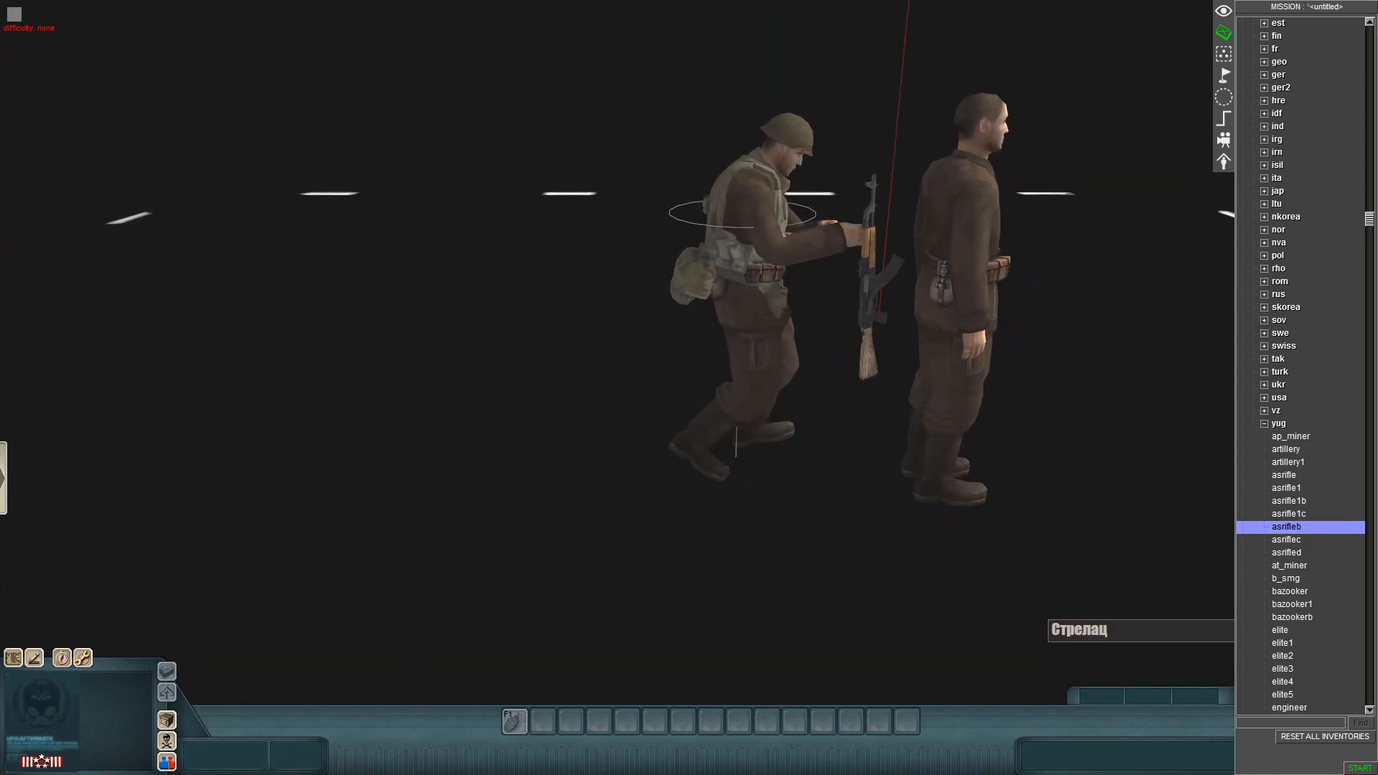
Select the armed Yugoslav soldier and set its skin property to yug_soldier
{"action": "right_click", "coordinate": [945, 495]}
{"action": "left_click", "coordinate": [750, 287]}
{"action": "scroll", "coordinate": [1303, 502], "scroll_direction": "down", "scroll_amount": 4}
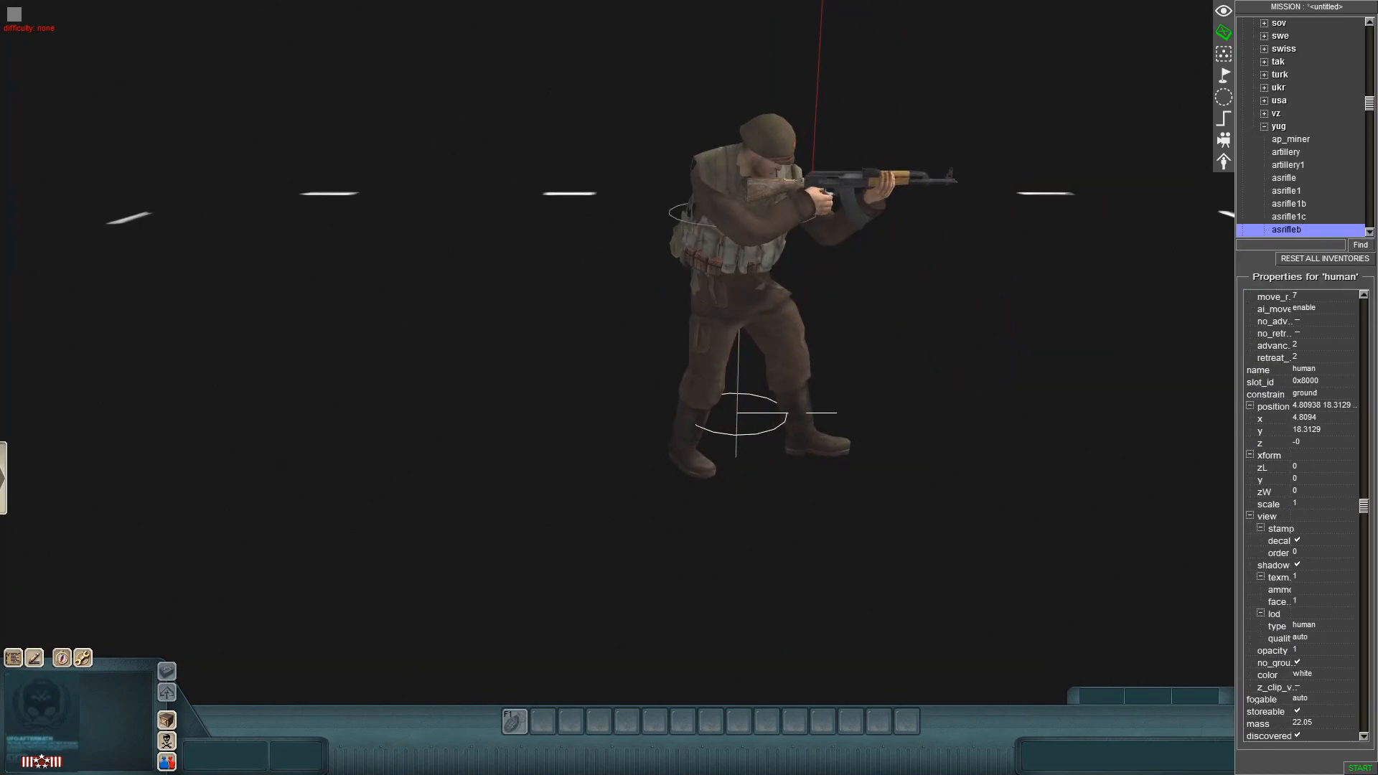
{"action": "scroll", "coordinate": [1303, 502], "scroll_direction": "down", "scroll_amount": 4}
{"action": "left_click", "coordinate": [1354, 687]}
{"action": "left_click", "coordinate": [1325, 673]}
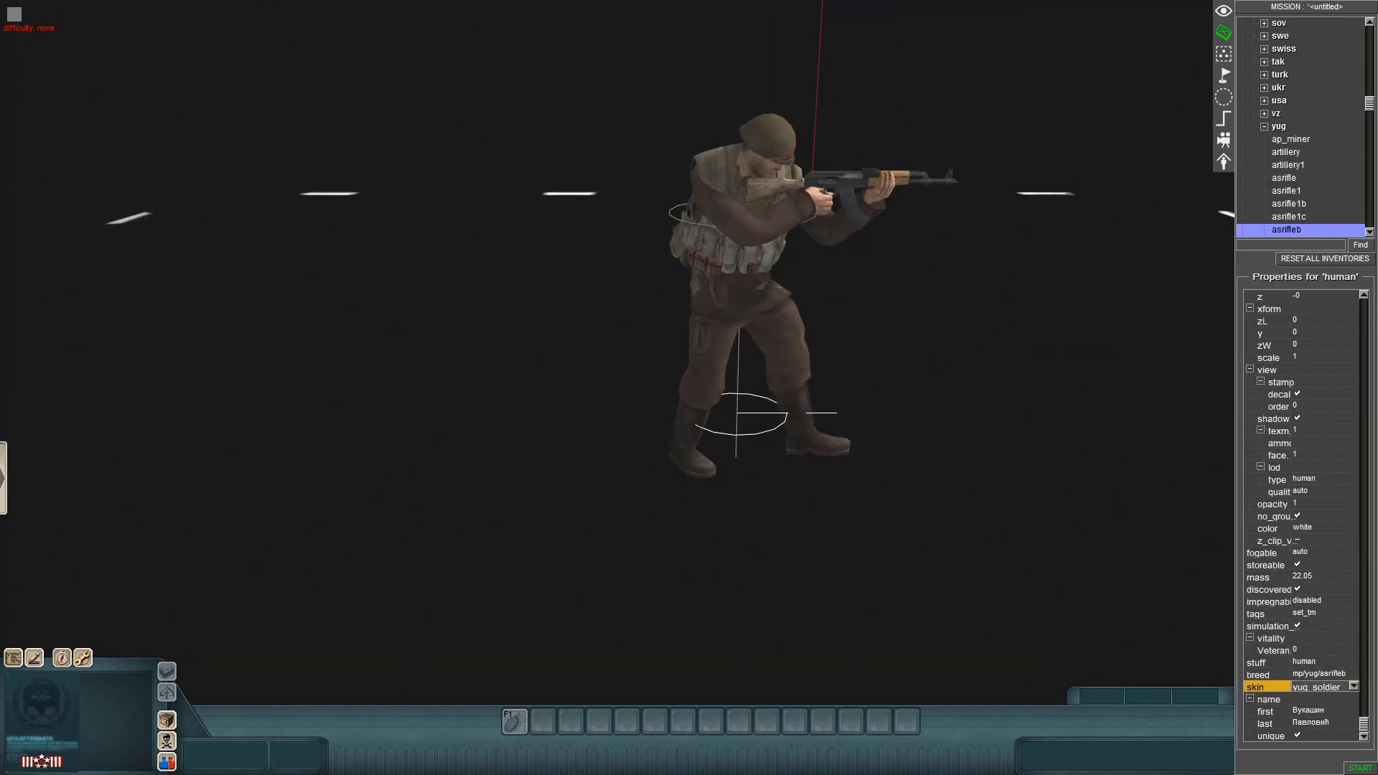
Duplicate the soldier, then delete the extra figure so that only one remains
{"action": "key", "text": "ctrl+c"}
{"action": "key", "text": "ctrl+v"}
{"action": "left_click_drag", "start_coordinate": [594, 357], "coordinate": [740, 439]}
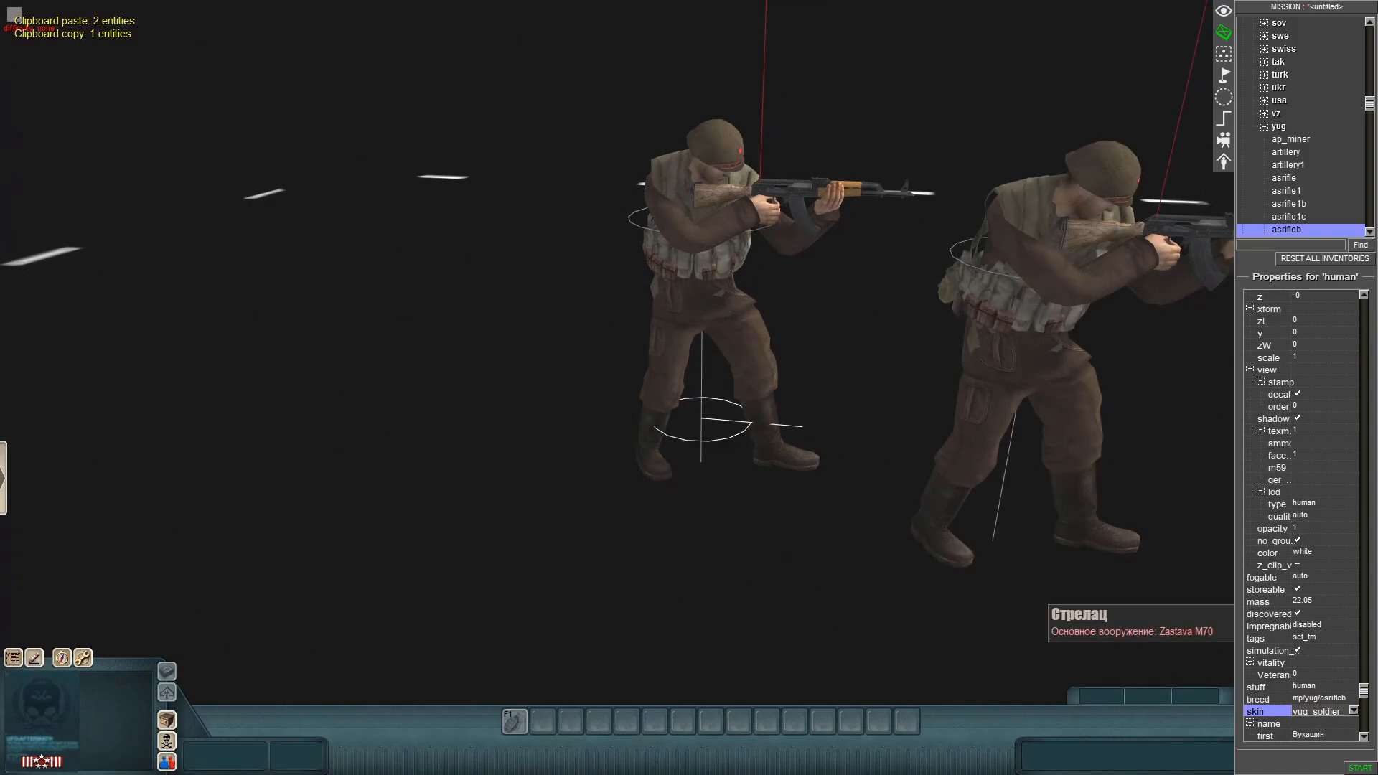
{"action": "key", "text": "Delete"}
{"action": "key", "text": "Right"}
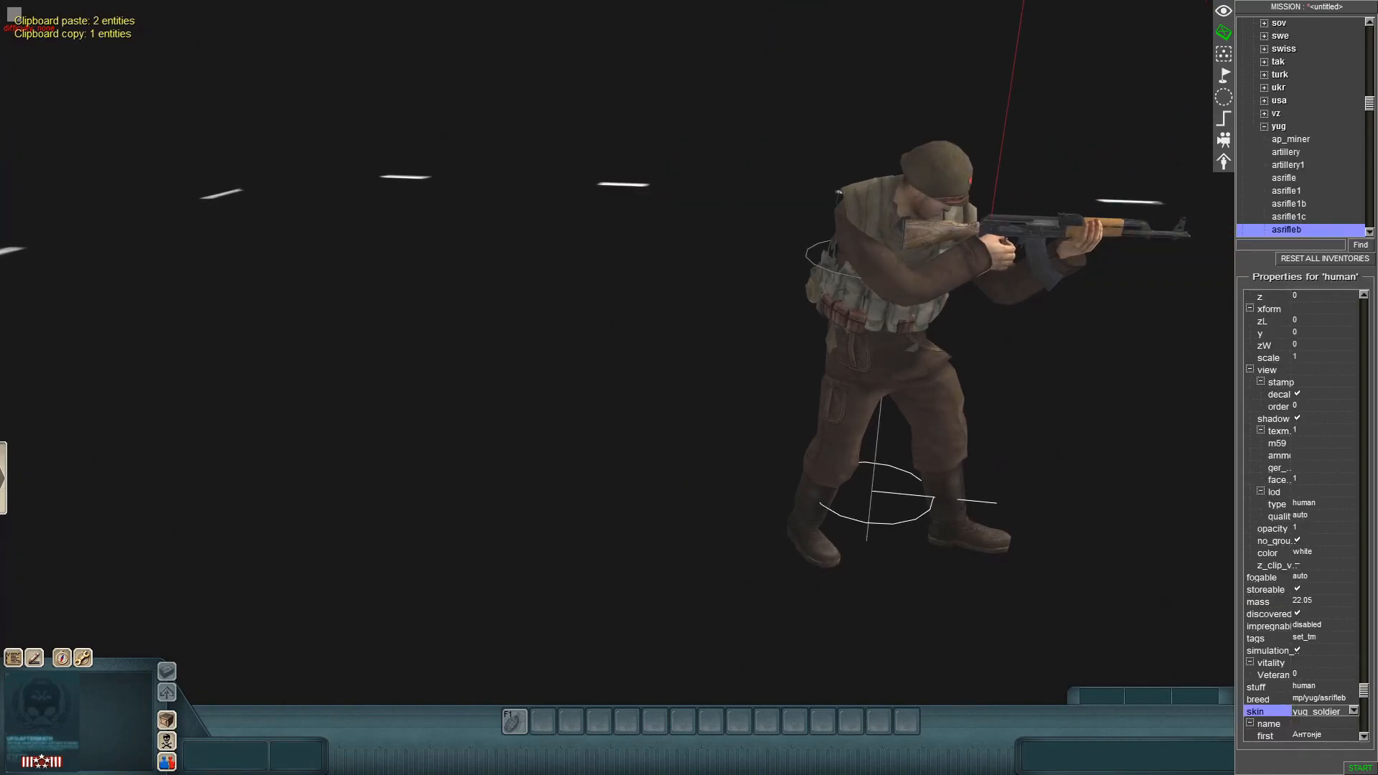
Set the soldier's texmod property to test
{"action": "left_click", "coordinate": [1328, 431]}
{"action": "left_click", "coordinate": [1354, 430]}
{"action": "scroll", "coordinate": [1328, 442], "scroll_direction": "down", "scroll_amount": 4}
{"action": "left_click", "coordinate": [1325, 582]}
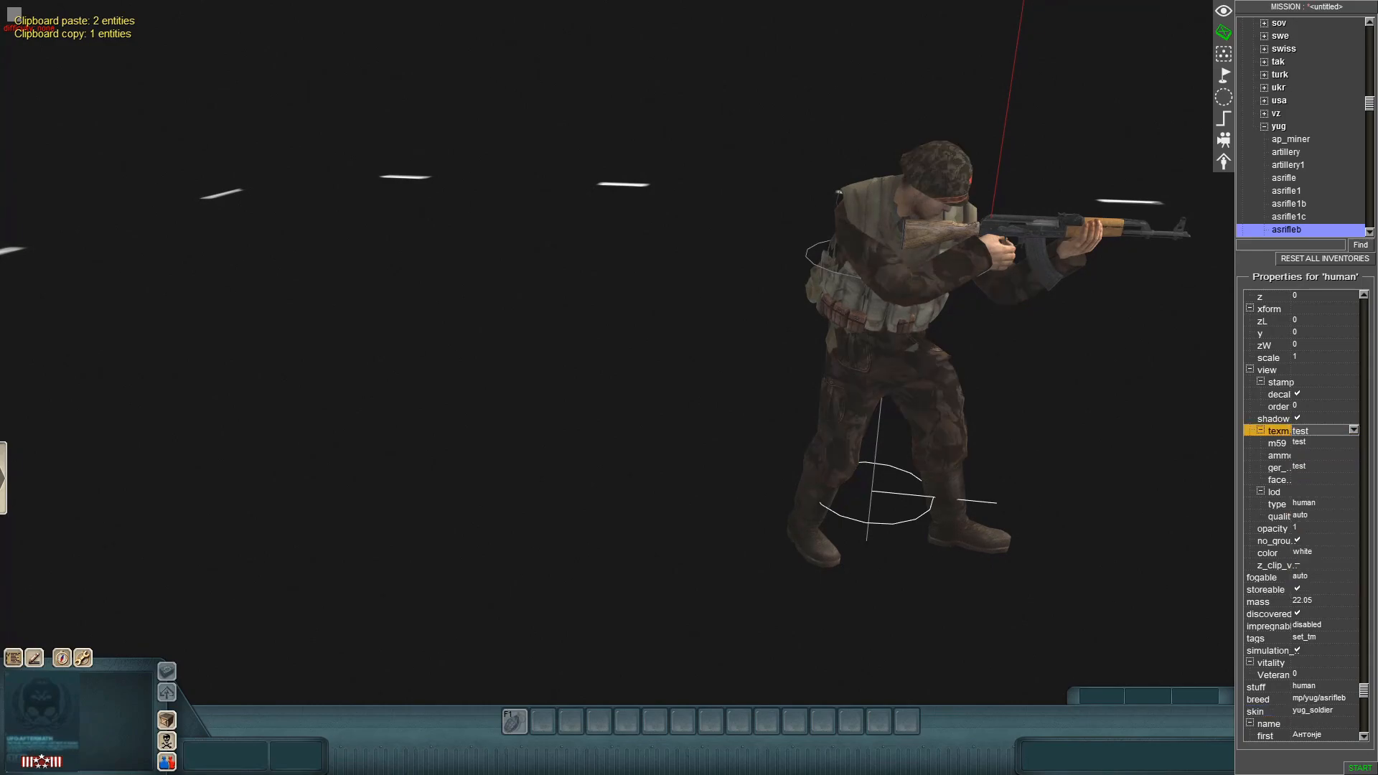
Examine the soldier's camouflage helmet and uniform in play view, then up close while rotating the figure to both sides
{"action": "key", "text": "F1"}
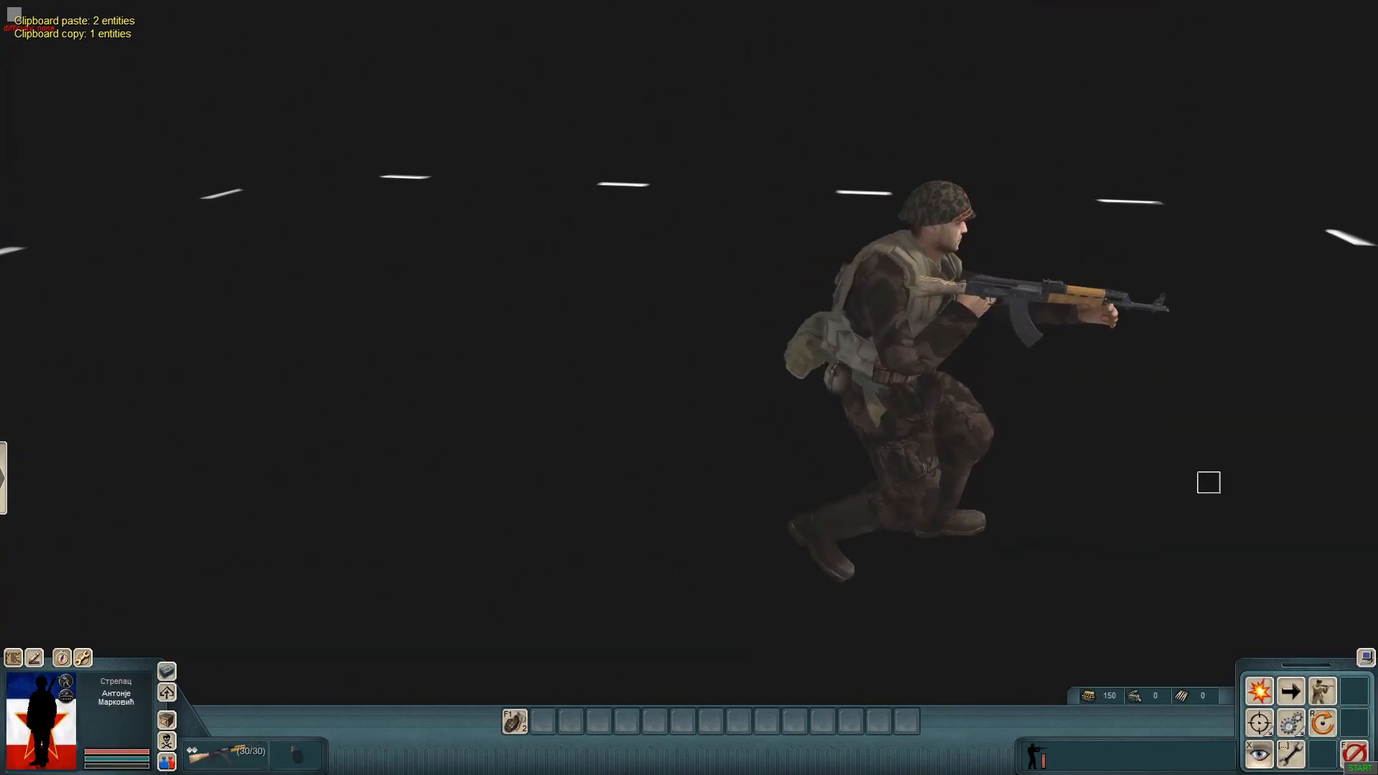
{"action": "key", "text": "F1"}
{"action": "left_click_drag", "start_coordinate": [873, 388], "coordinate": [725, 452]}
{"action": "scroll", "coordinate": [833, 430], "scroll_direction": "down", "scroll_amount": 1}
{"action": "left_click_drag", "start_coordinate": [833, 431], "coordinate": [948, 459]}
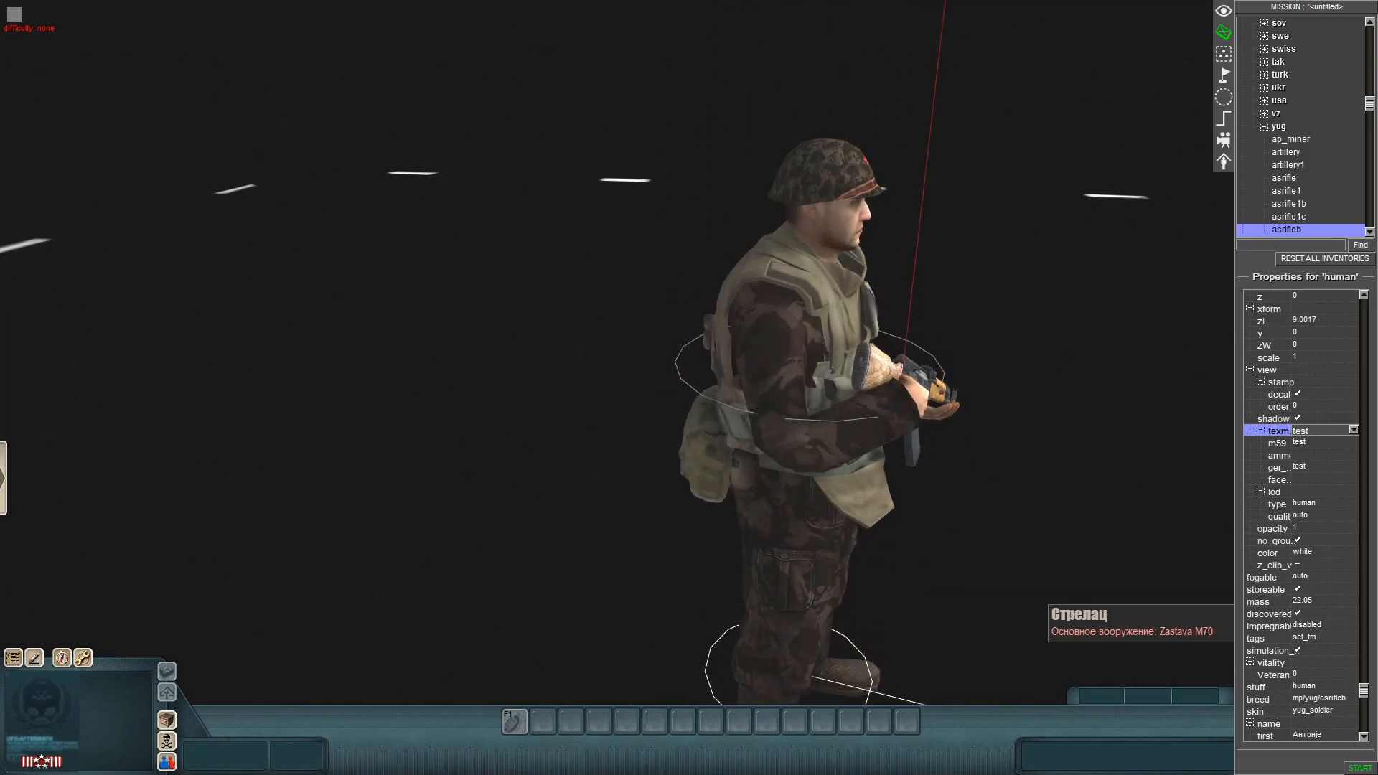
{"action": "left_click_drag", "start_coordinate": [826, 445], "coordinate": [848, 548]}
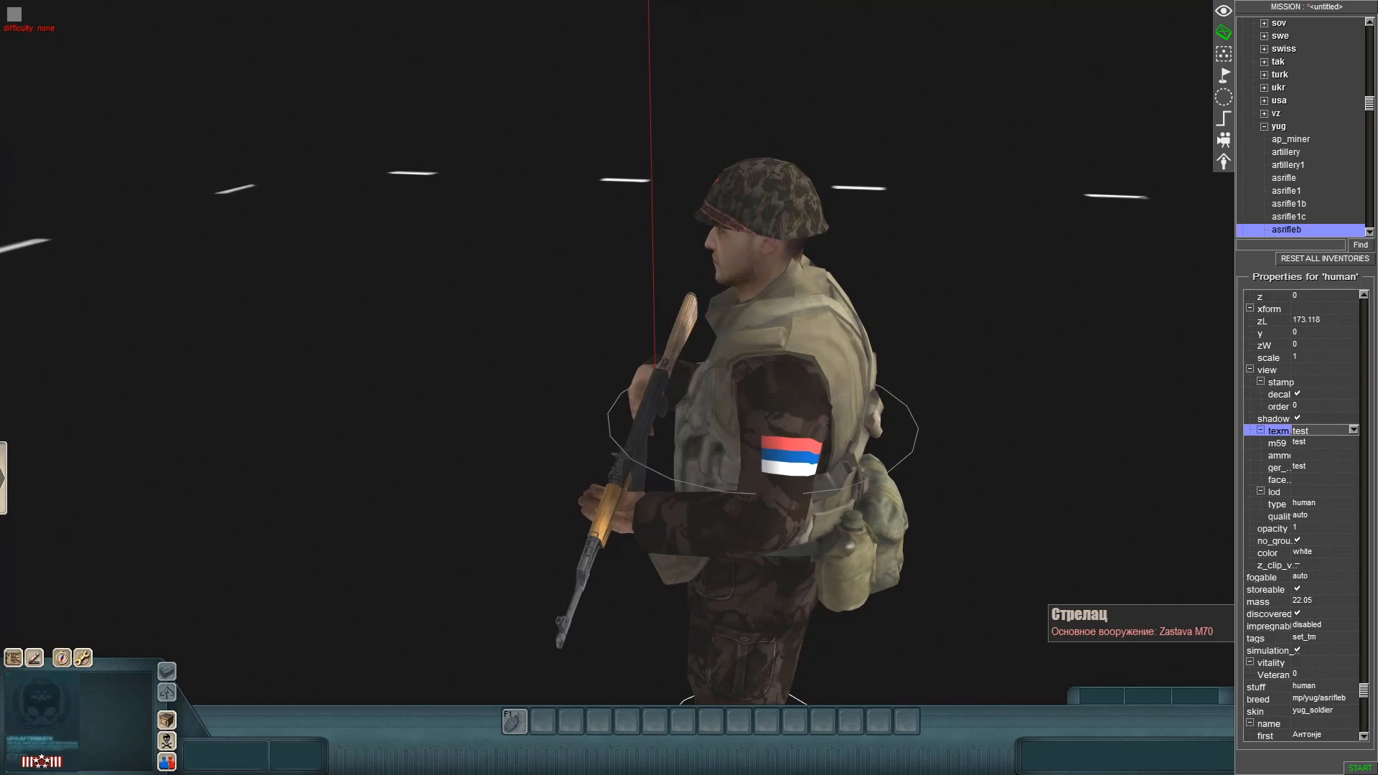
{"action": "left_click_drag", "start_coordinate": [848, 548], "coordinate": [926, 548]}
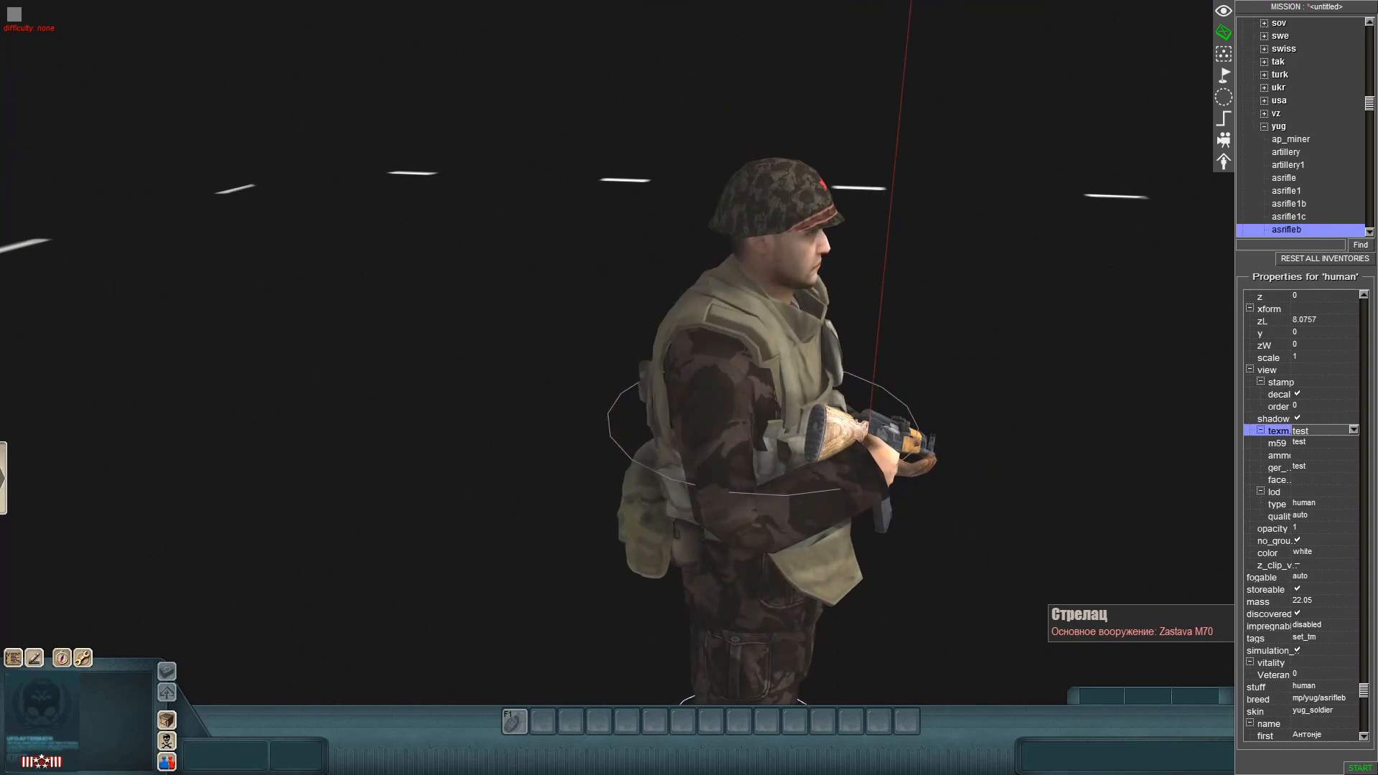
Delete the soldier and exit the map editor without saving the mission
{"action": "key", "text": "Delete"}
{"action": "key", "text": "F2"}
{"action": "key", "text": "Escape"}
{"action": "left_click", "coordinate": [689, 448]}
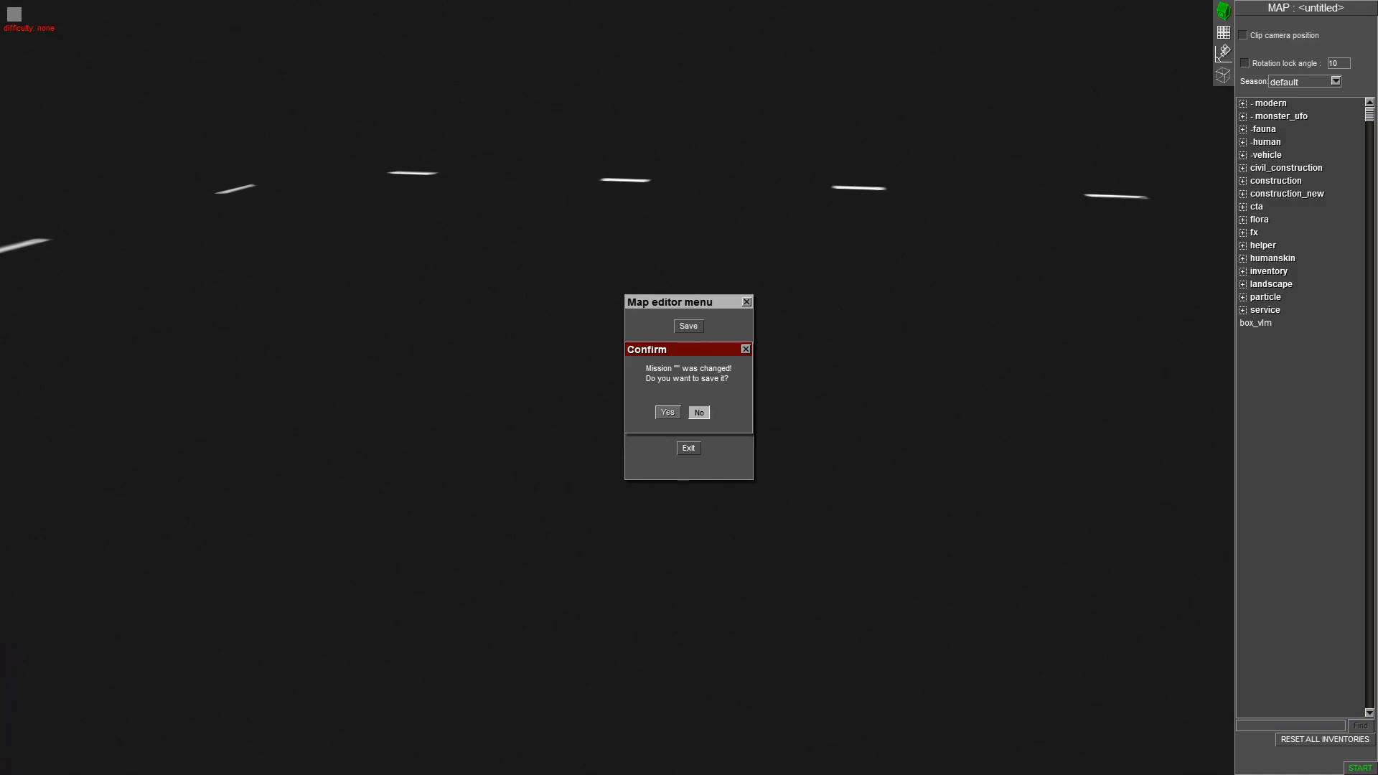
{"action": "left_click", "coordinate": [700, 413]}
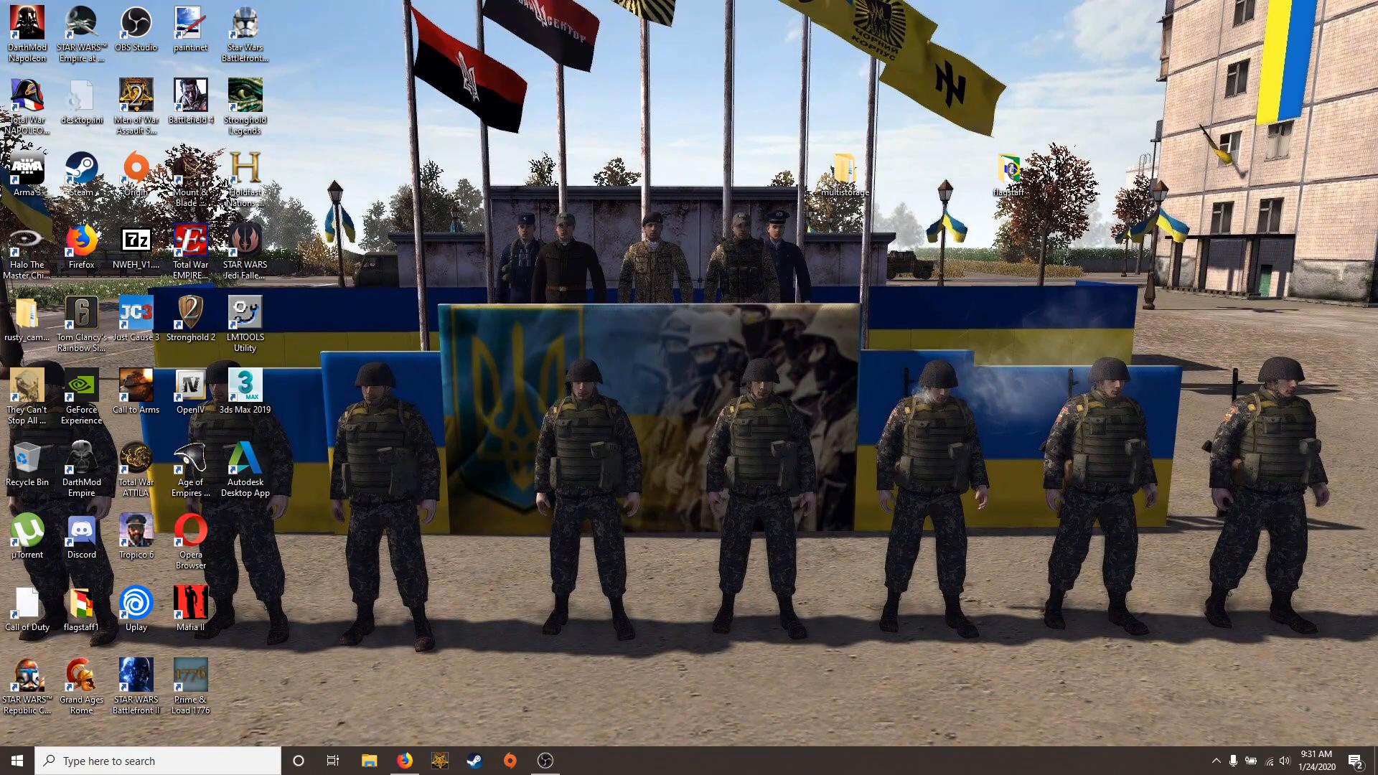